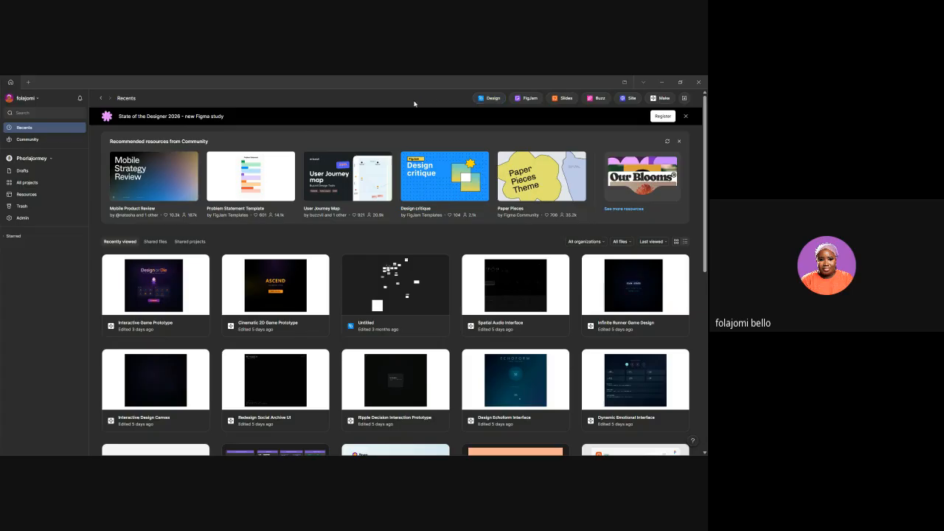
Step: Create a blank design file, and check the account menu with its switchable accounts in the file browser
click(491, 98)
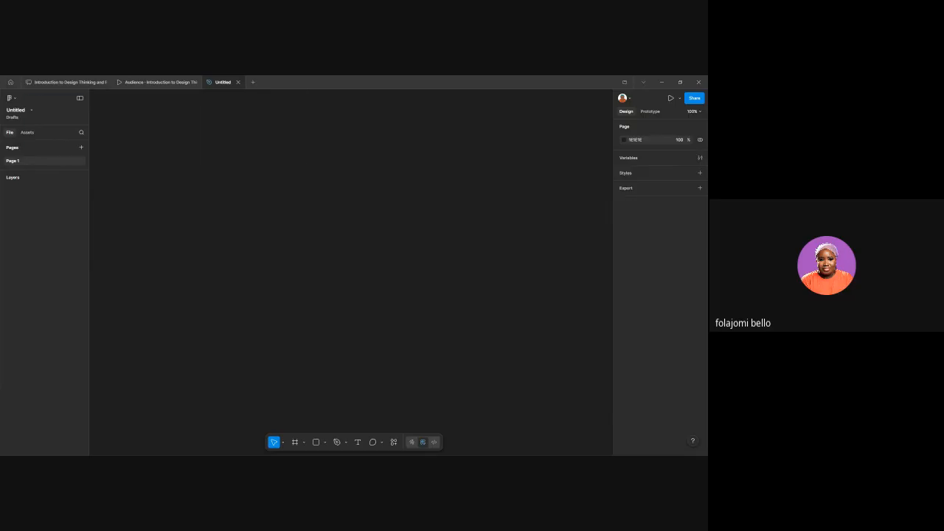
click(13, 82)
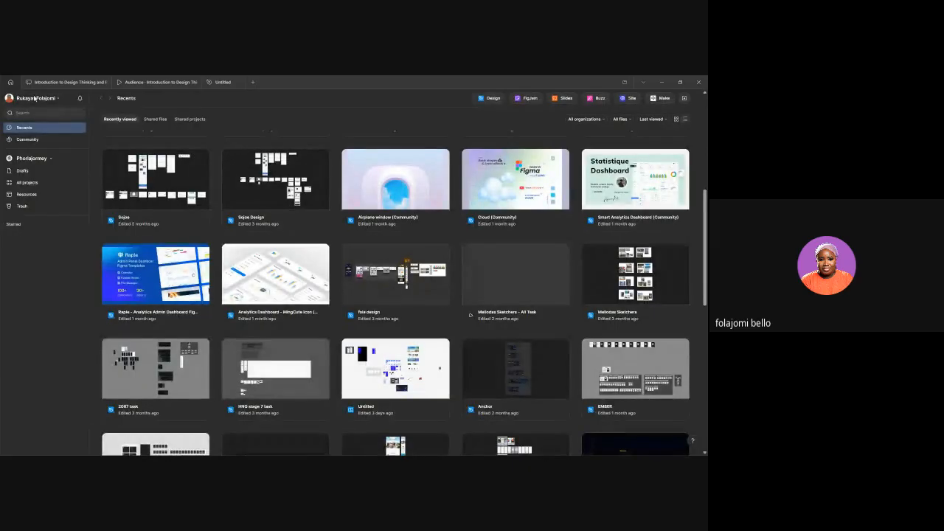
click(56, 97)
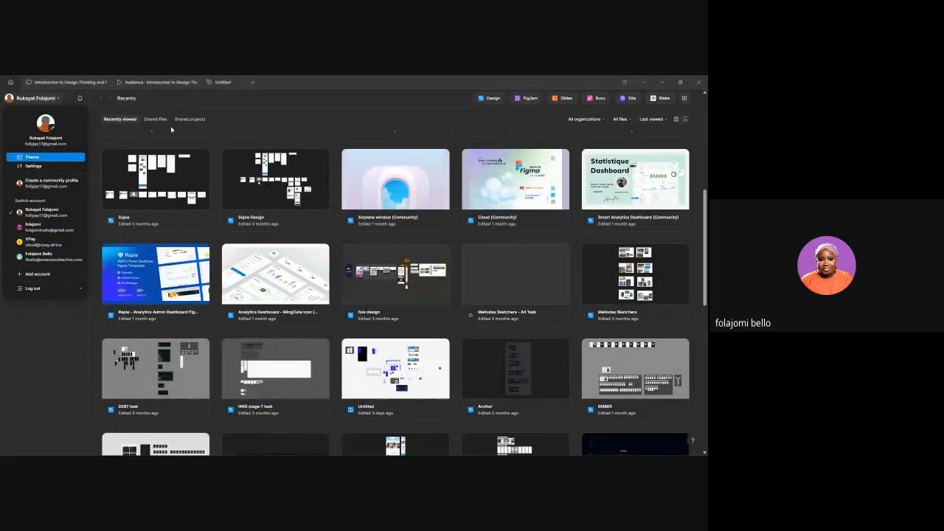
click(217, 83)
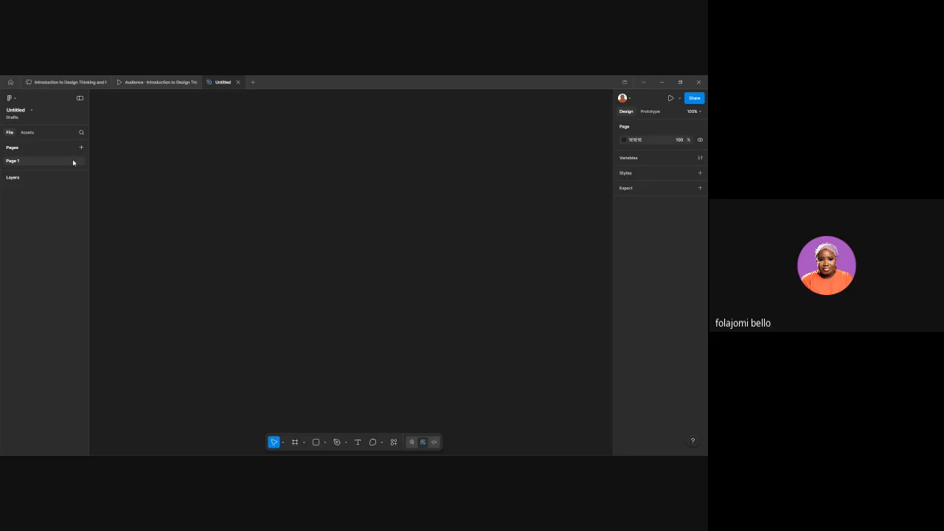
click(11, 82)
click(32, 97)
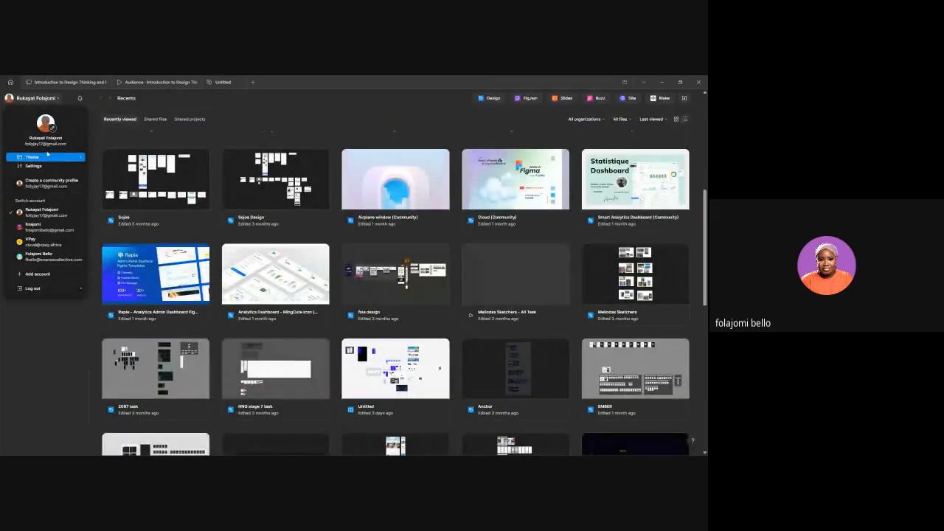
click(62, 303)
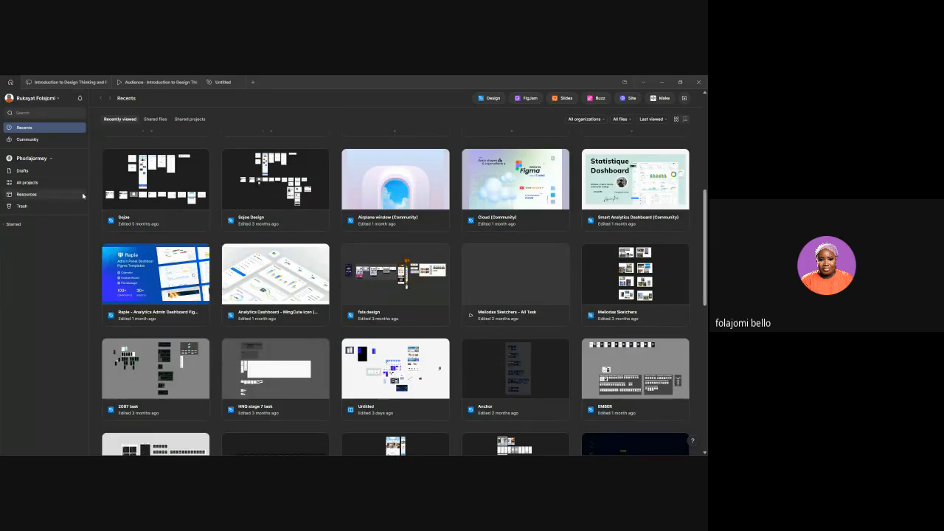
Step: Create a new team named UI/UX 2.0 without adding any collaborators
click(48, 159)
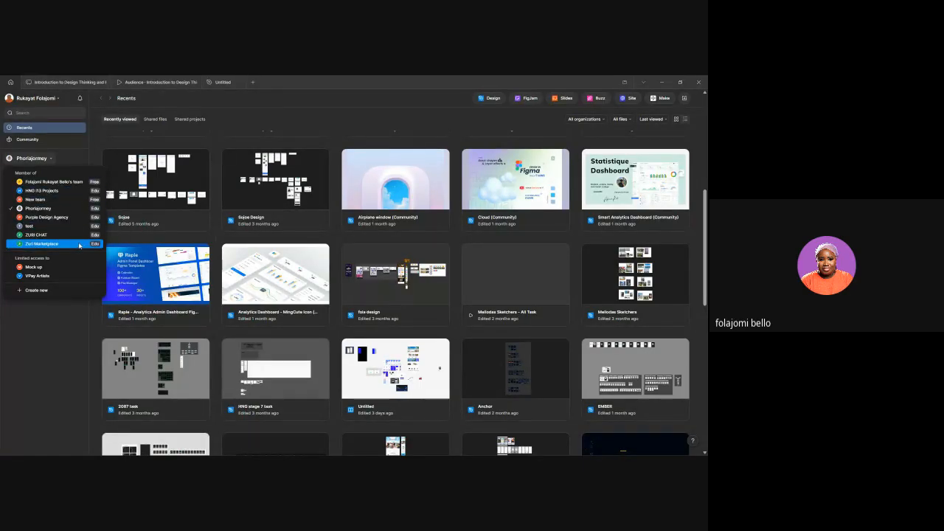
click(51, 291)
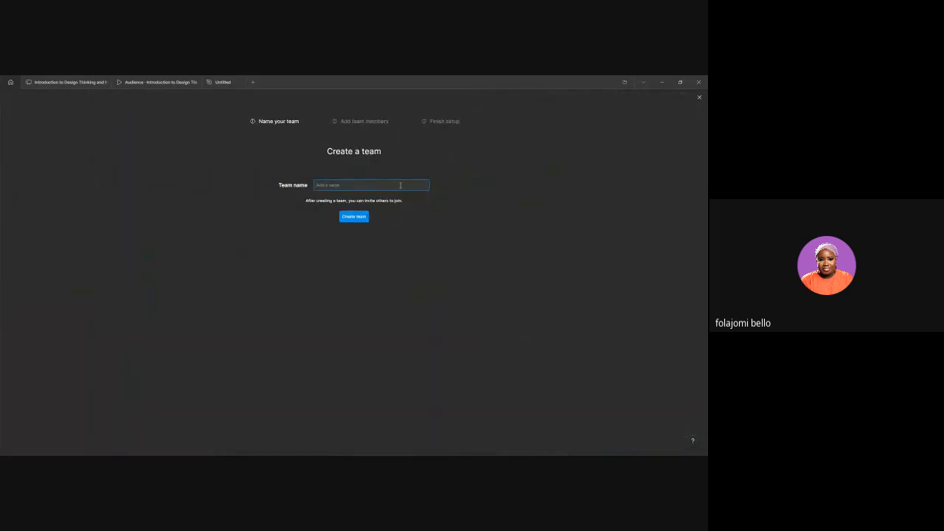
text(ui)
click(354, 218)
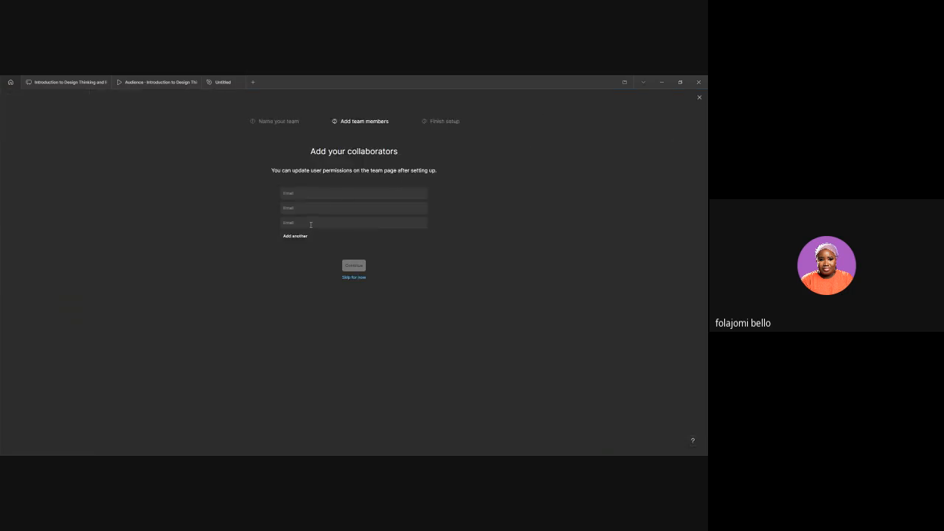
click(343, 195)
click(349, 278)
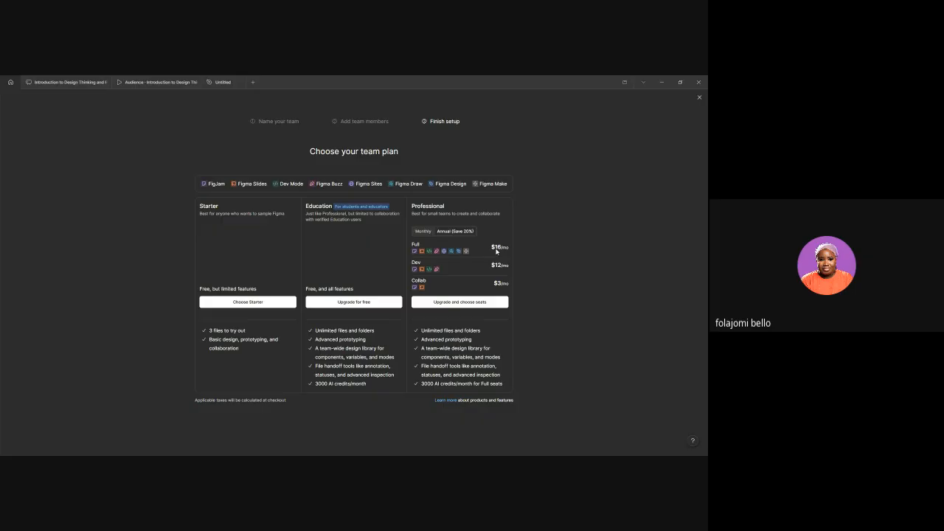
Step: Choose the free Education plan for the new team, and complete the upgrade after agreeing to the terms
click(423, 231)
click(346, 304)
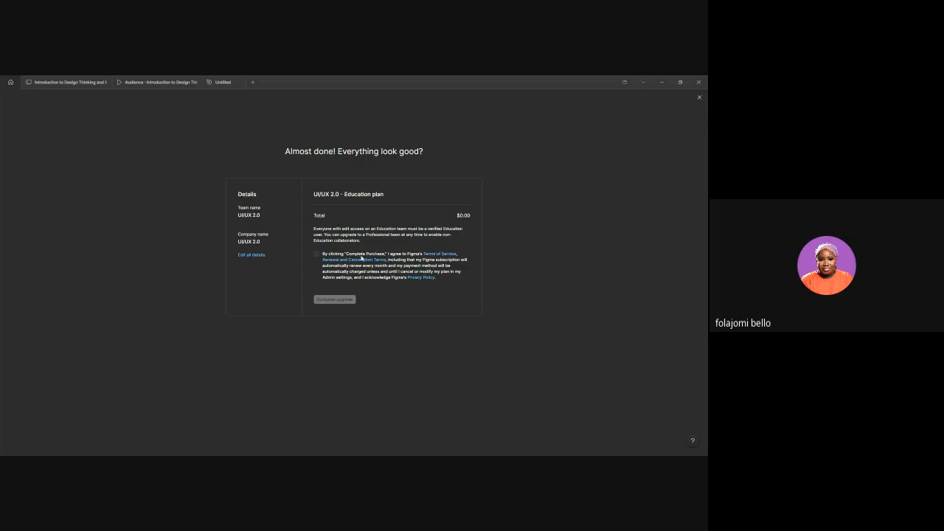
click(317, 253)
click(351, 300)
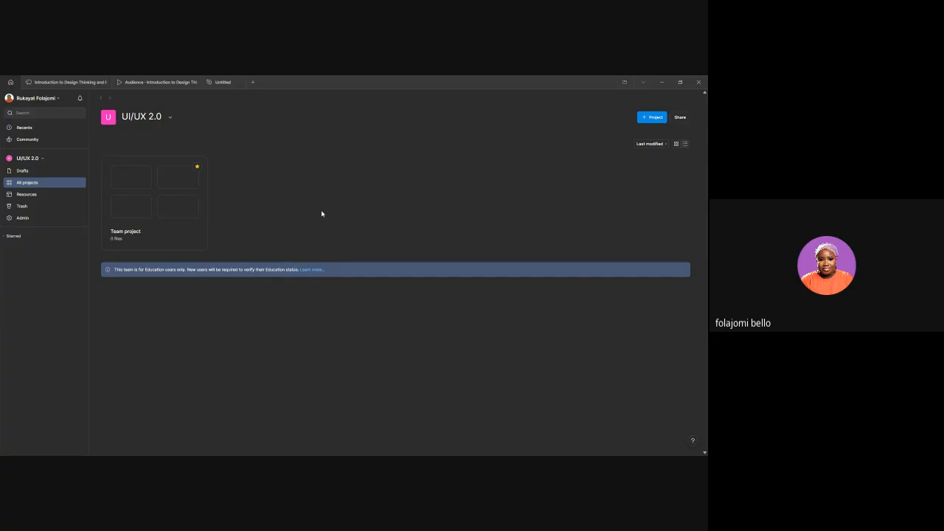
Step: Switch to the personal free team and check its Starter plan limits on additional files and projects
click(42, 159)
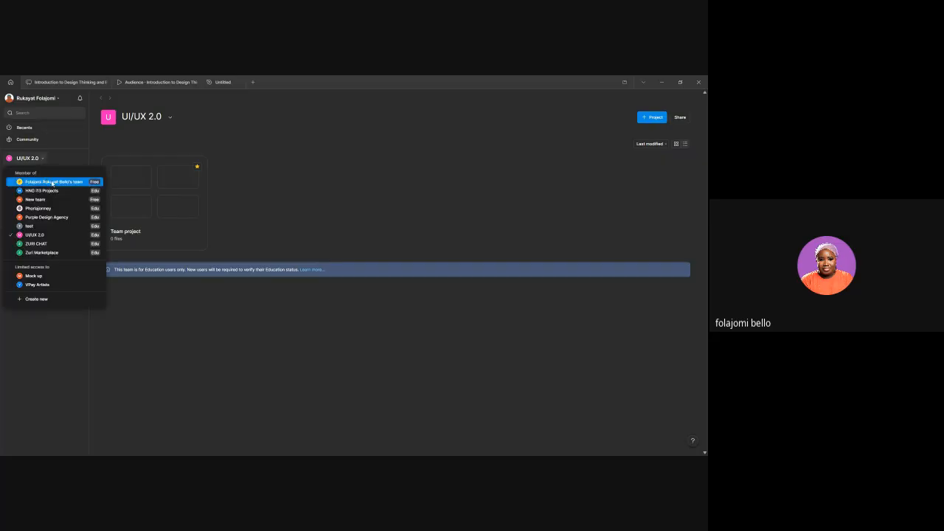
key(Escape)
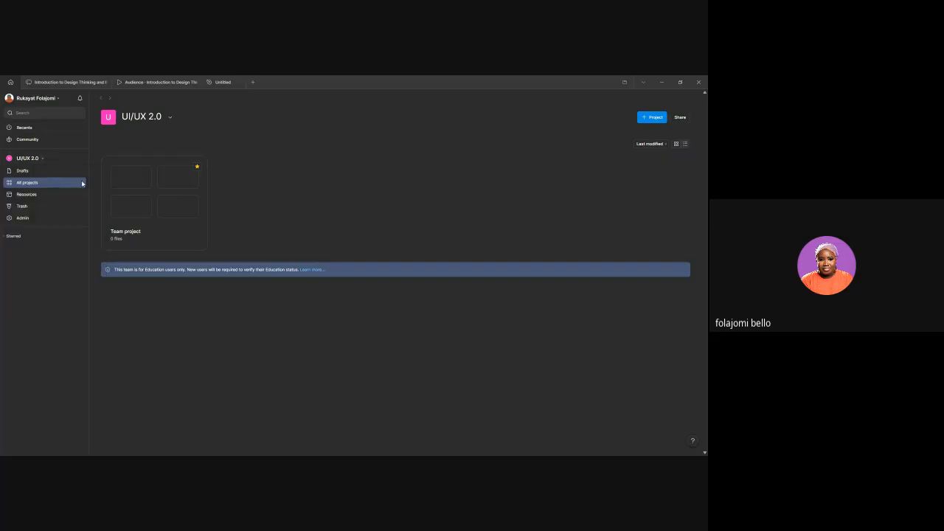
click(155, 181)
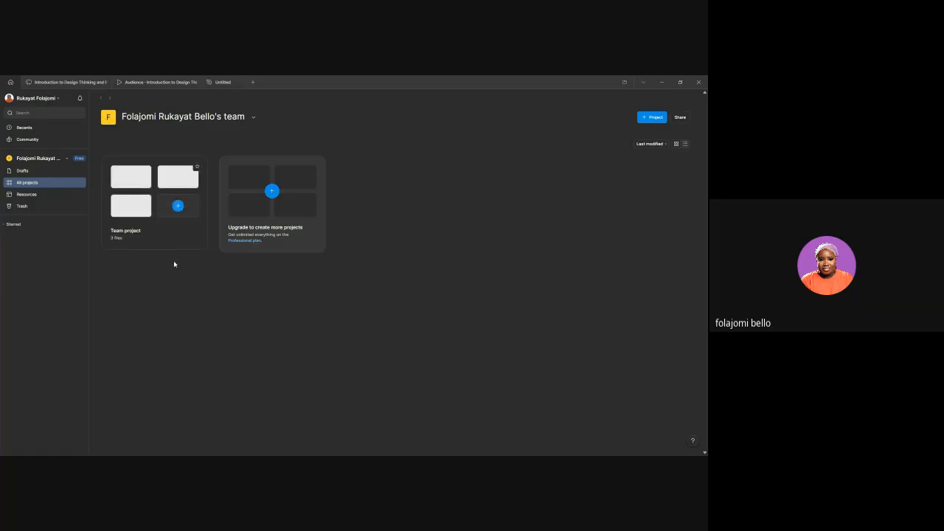
click(177, 207)
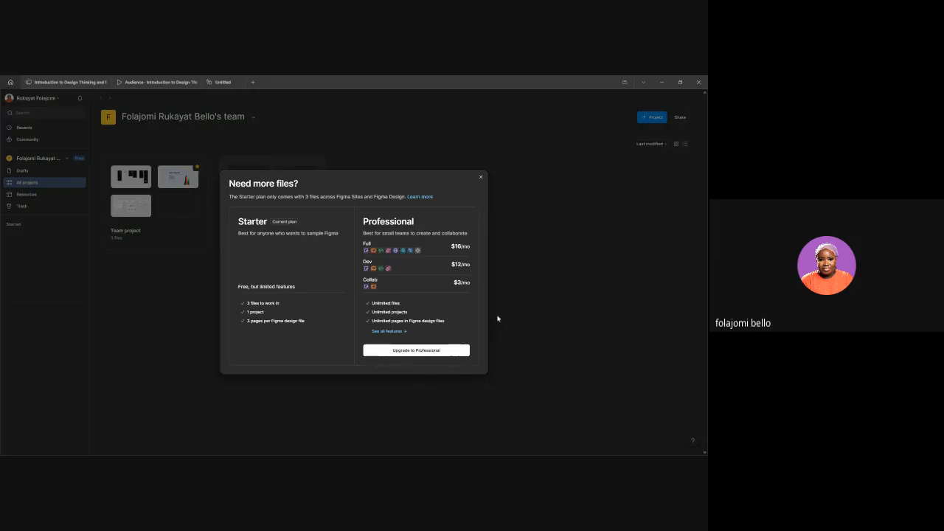
click(585, 301)
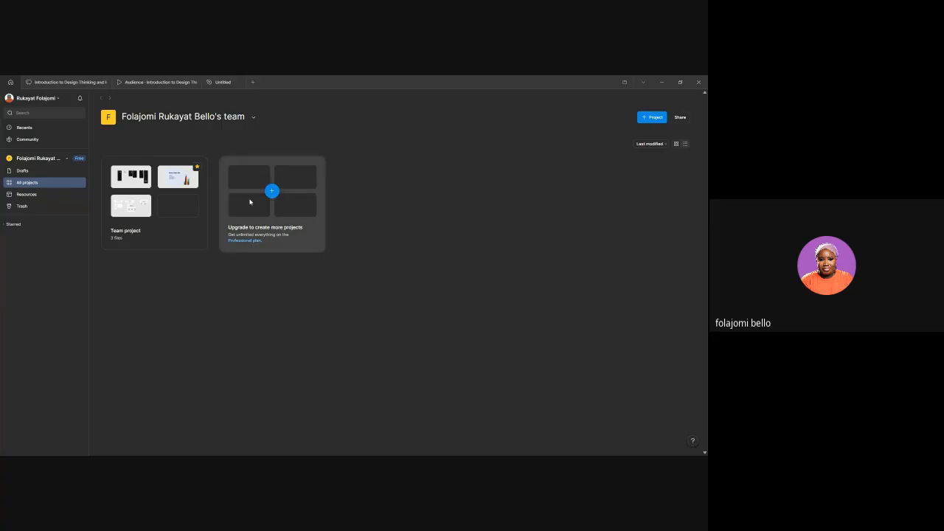
click(273, 192)
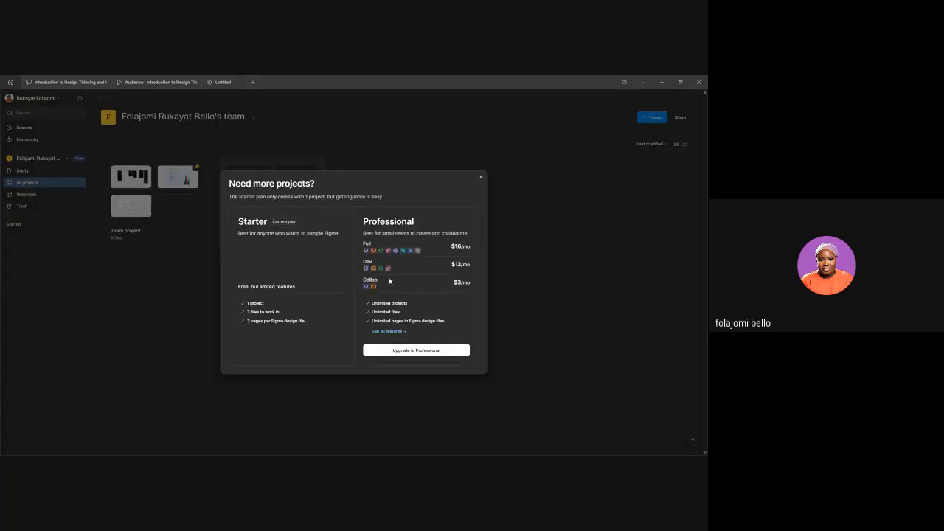
click(667, 327)
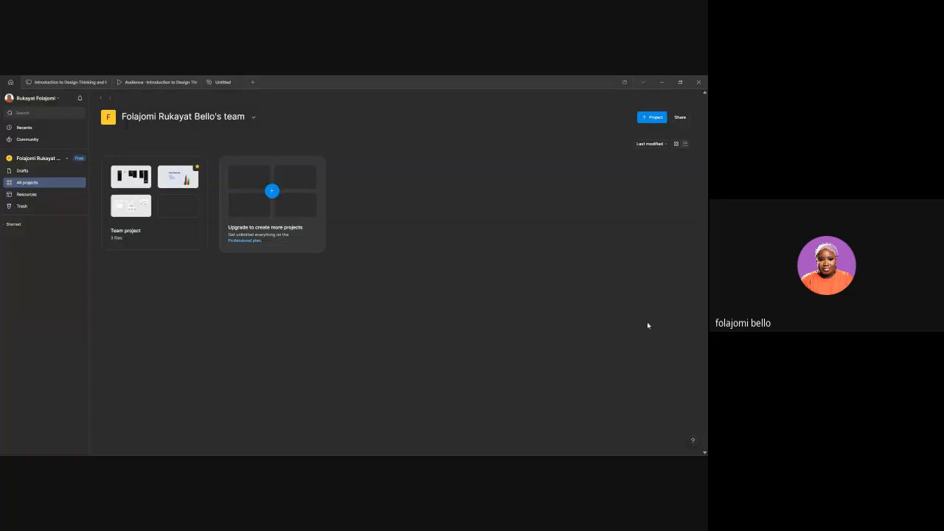
Step: Create a design file with a Full seat in the UI/UX 2.0 team's Team project, and close the older untitled file
click(48, 159)
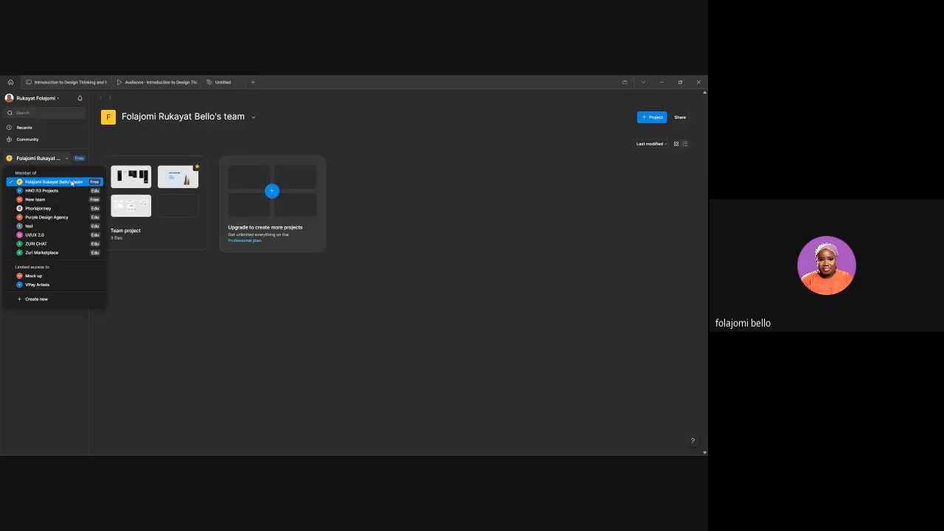
click(80, 234)
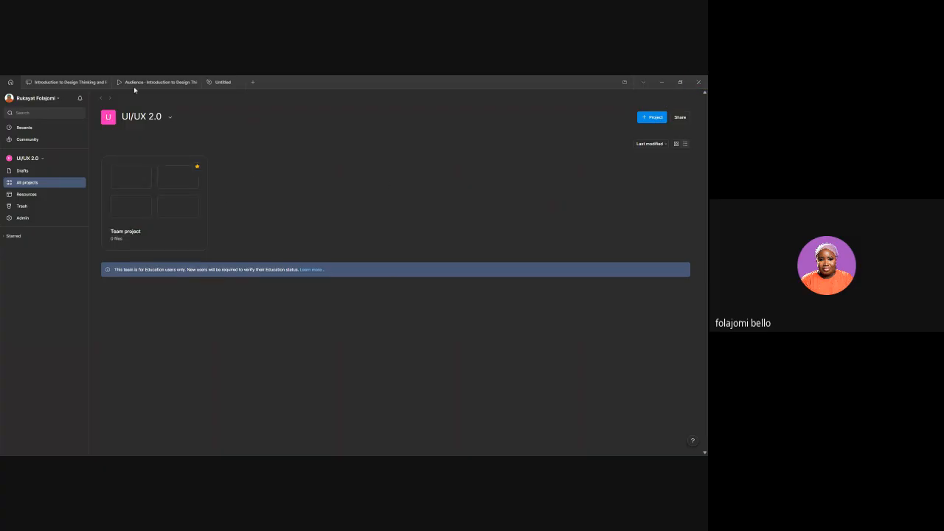
click(175, 234)
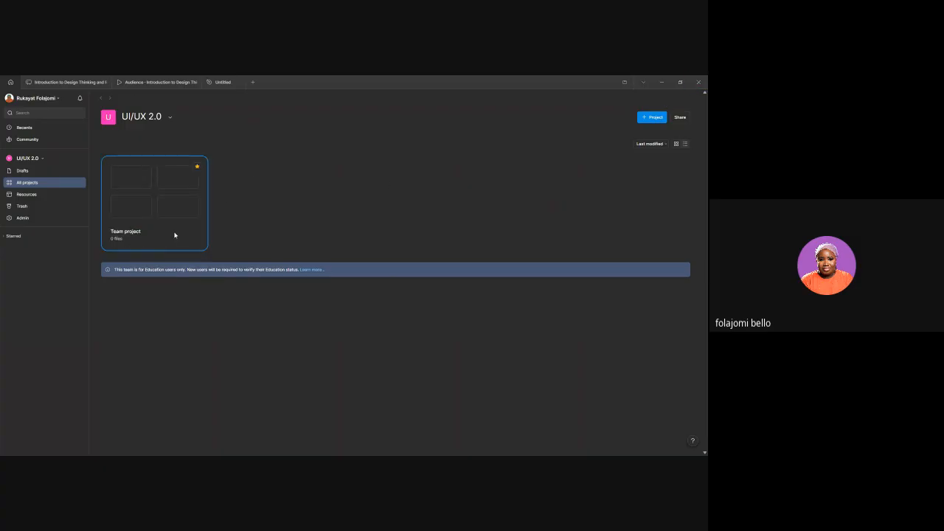
double_click(175, 235)
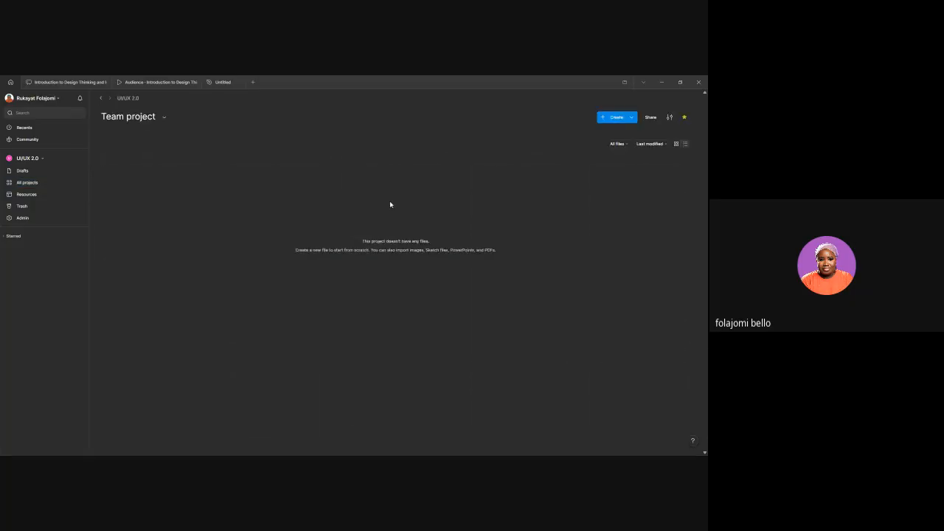
click(632, 117)
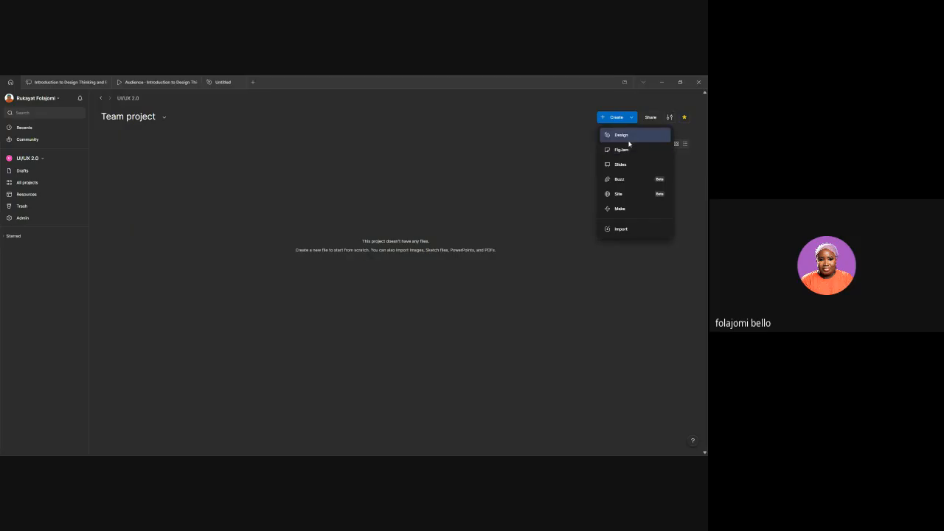
click(630, 136)
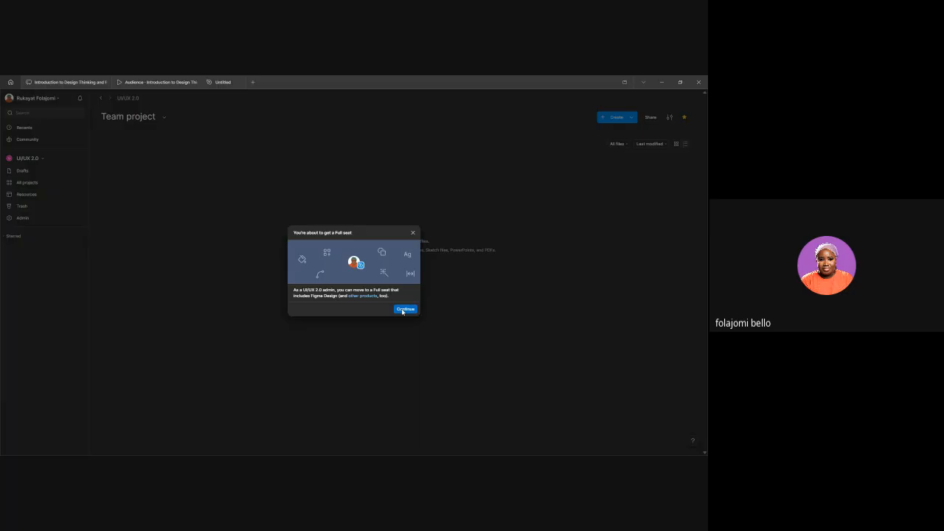
click(403, 312)
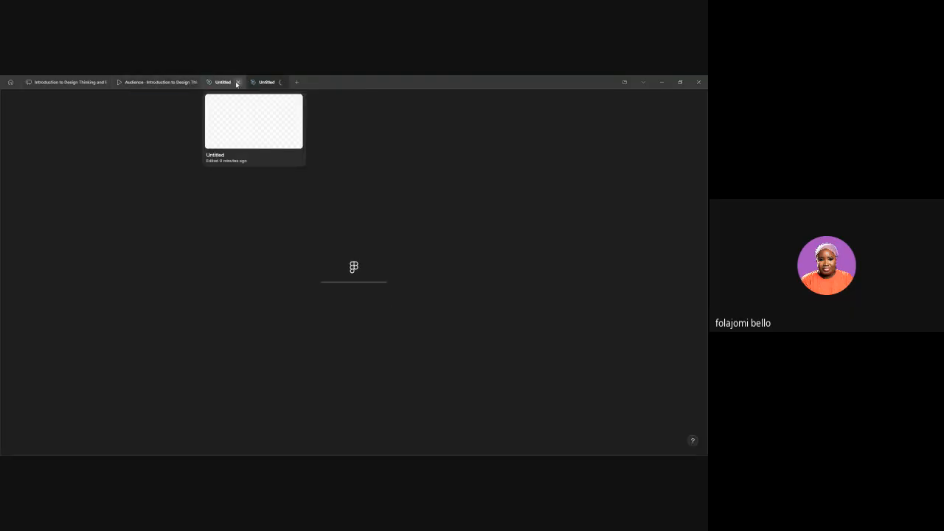
click(237, 83)
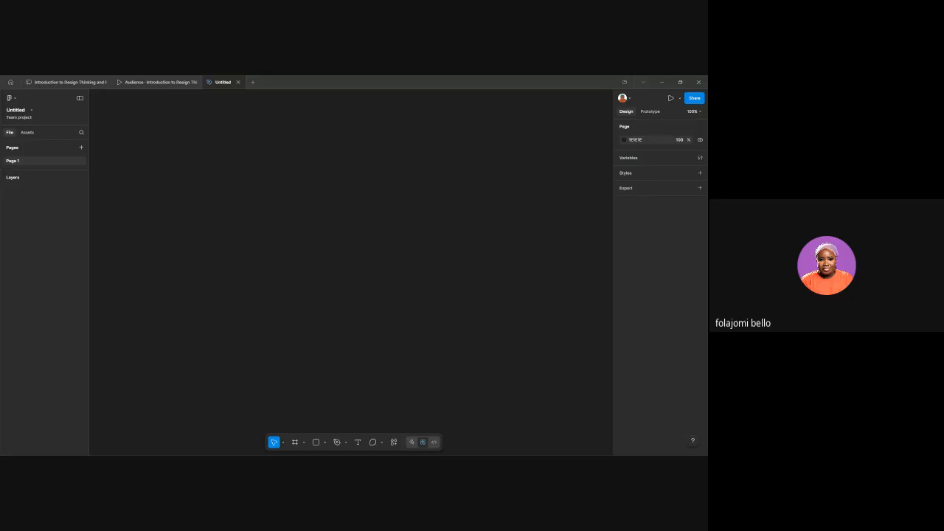
Step: View the team project and the recent files in the file browser, and return to the untitled design file
click(11, 82)
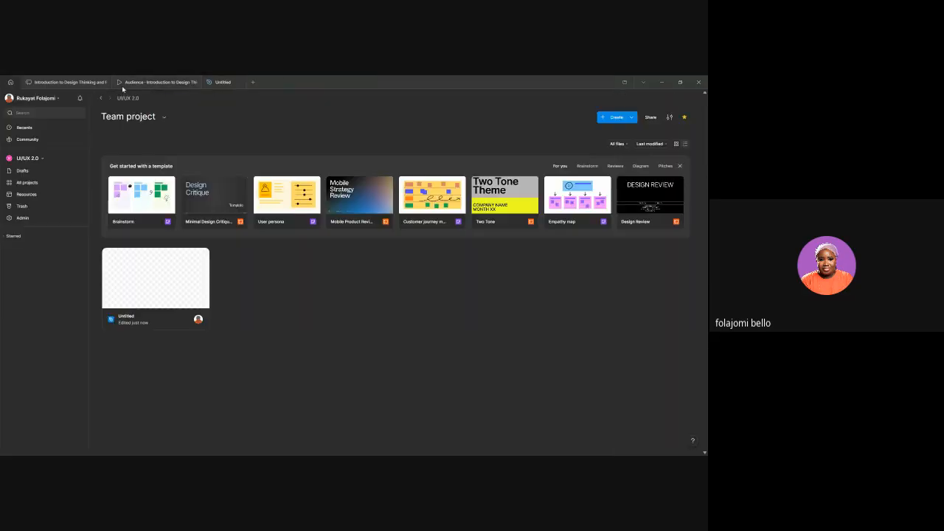
click(24, 128)
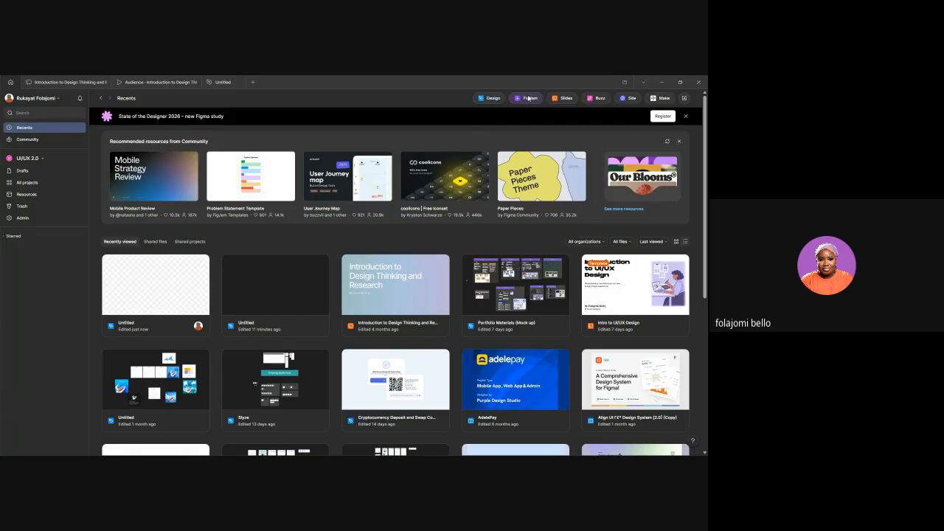
click(211, 77)
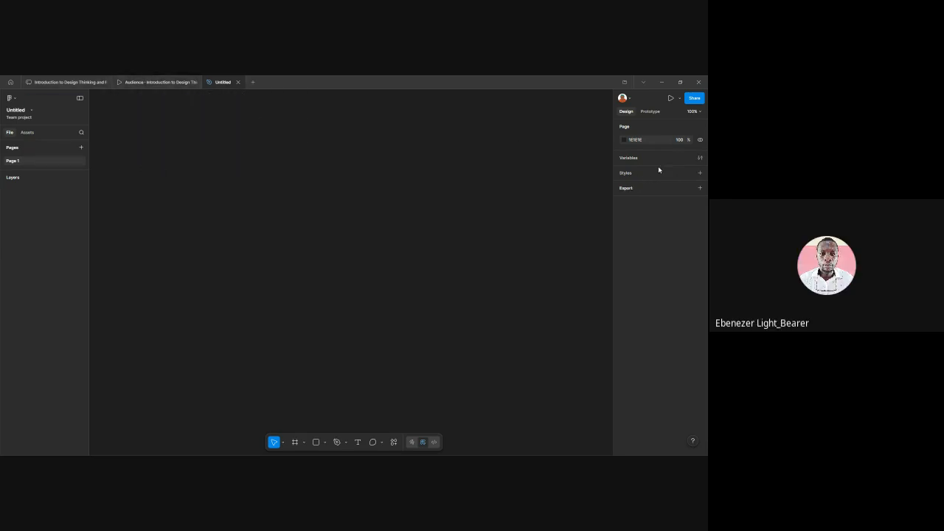
click(10, 82)
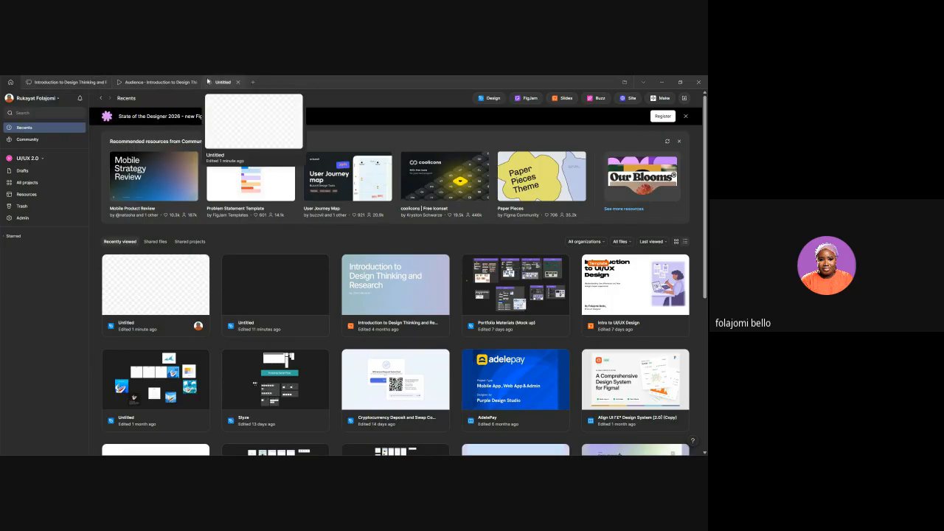
click(209, 82)
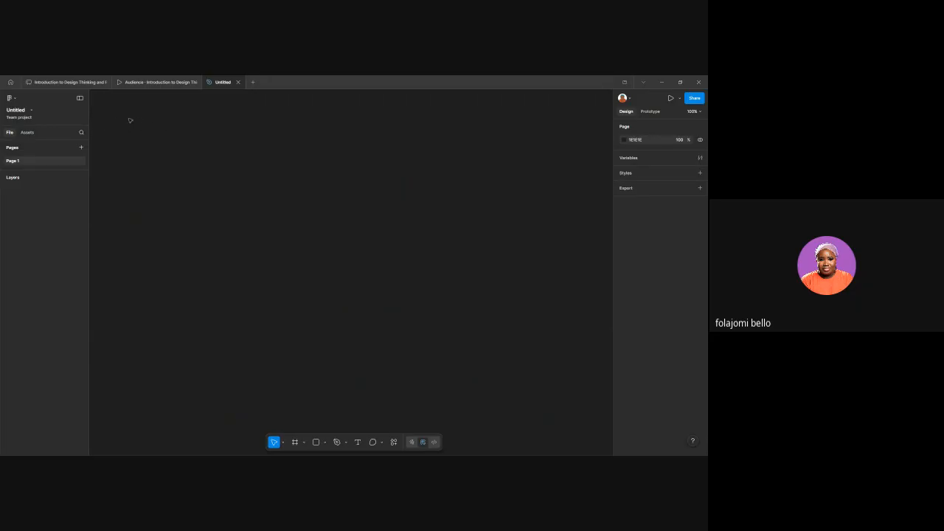
Step: Rename the design file as Intro to Figma
double_click(21, 111)
text(INTRO)
double_click(22, 110)
text(Intro to Figgm)
key(BackSpace)
text(m)
key(Return)
Step: Add six new pages to the file, keeping their default names
click(82, 147)
click(81, 148)
click(81, 147)
click(81, 148)
click(81, 147)
click(81, 148)
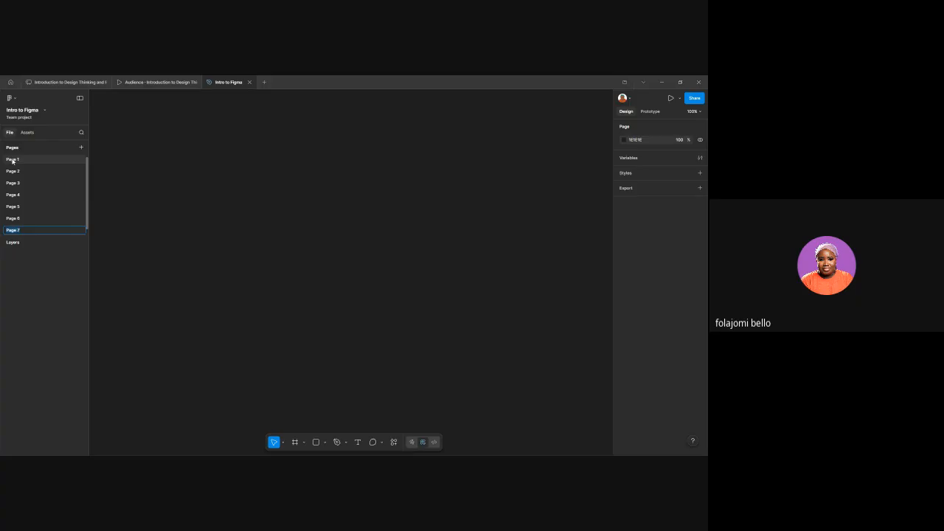
Step: Rename Page 1 as Cover
click(13, 161)
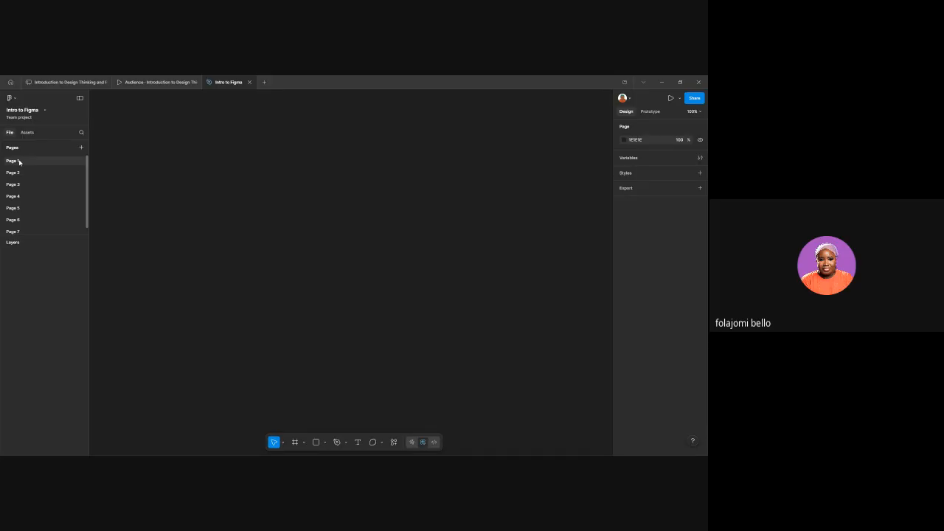
double_click(19, 162)
text(Cover)
key(Return)
Step: Rename Page 2 as Mobile Design and Page 3 as Moodboard
double_click(16, 173)
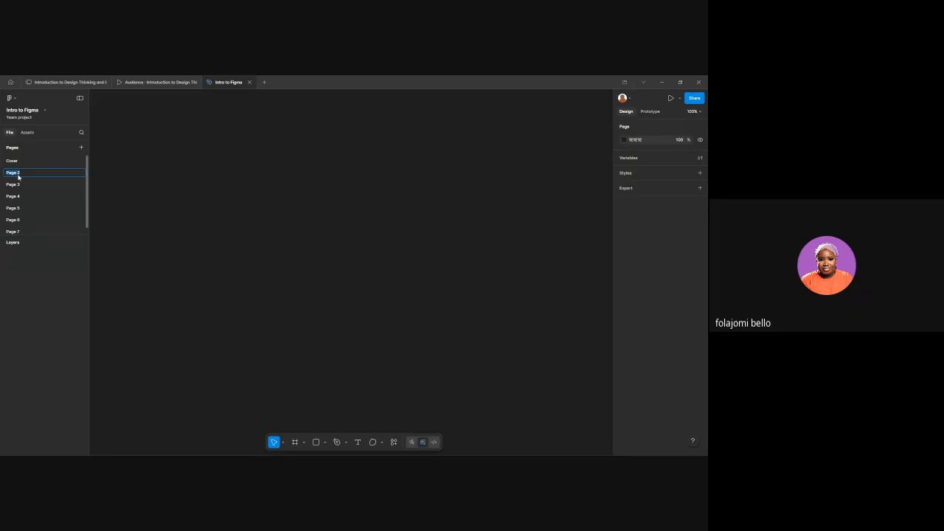
text(Mobile Design)
key(Return)
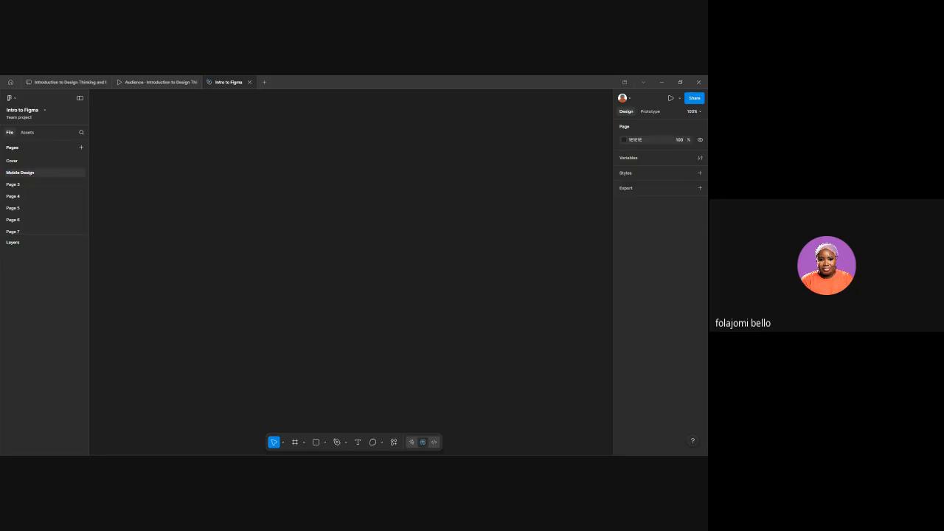
click(21, 185)
double_click(20, 186)
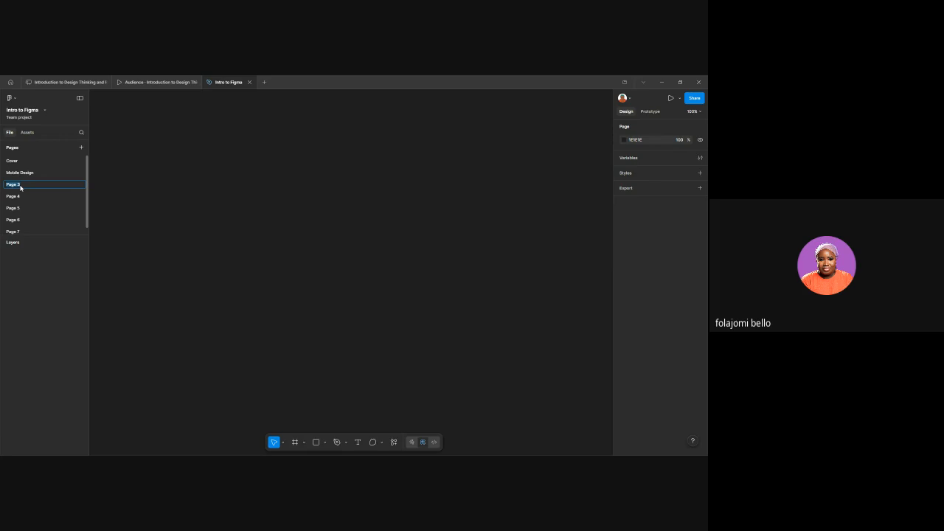
text(Moodboard)
click(194, 220)
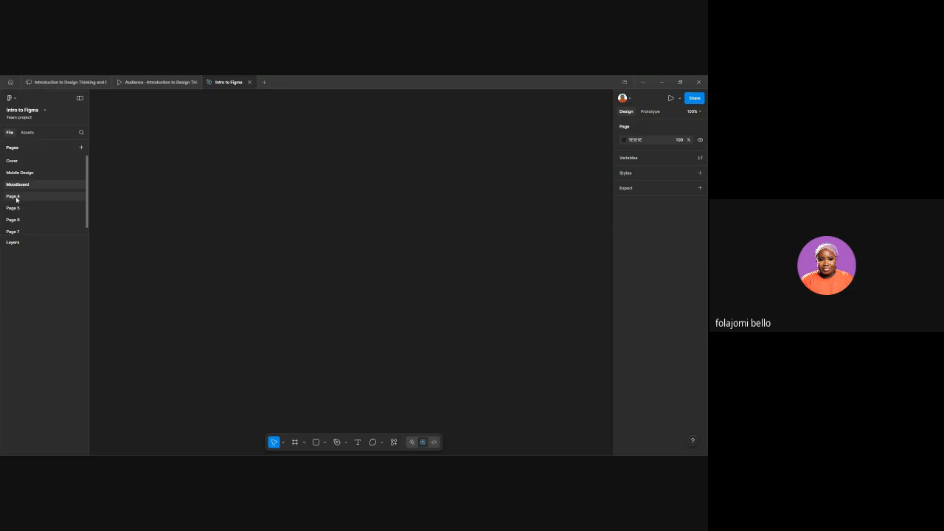
Step: Rename Page 4 as Style Guide and Page 5 as Dump
double_click(16, 199)
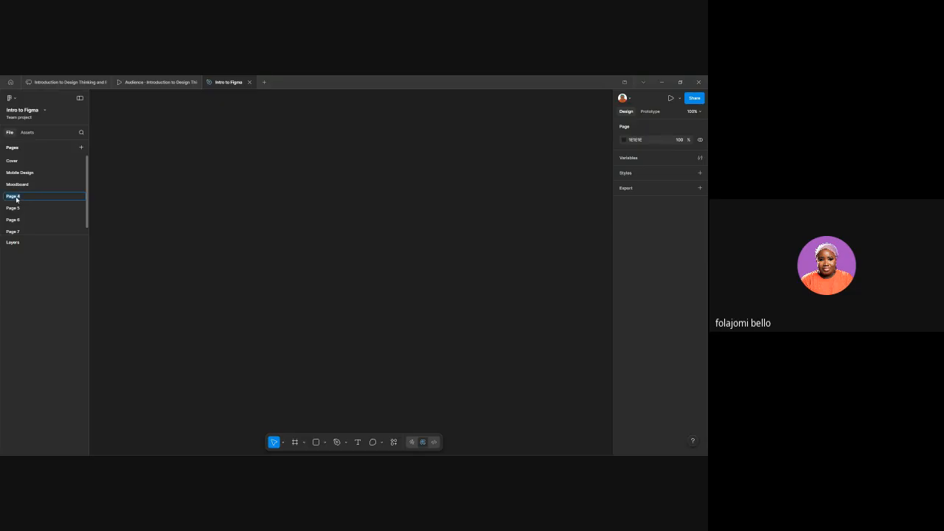
text(D)
key(Return)
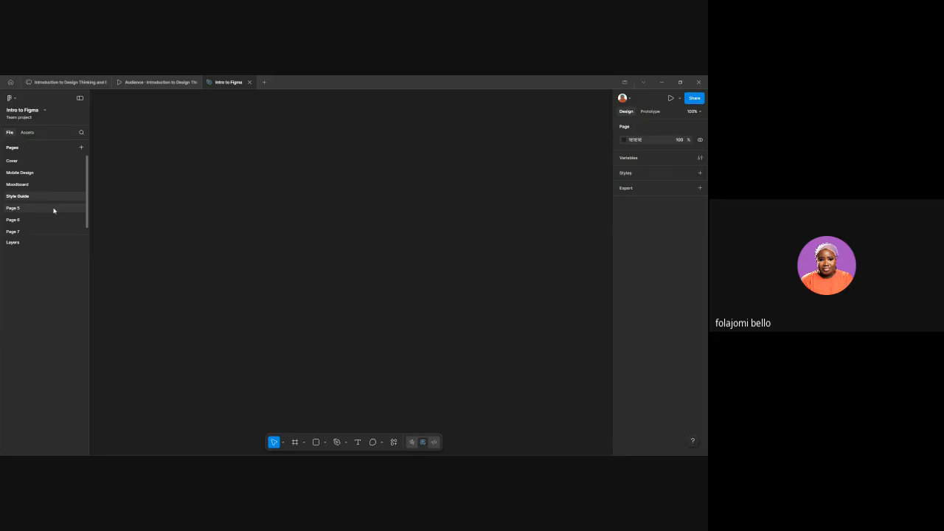
click(17, 210)
double_click(18, 210)
text(Dump)
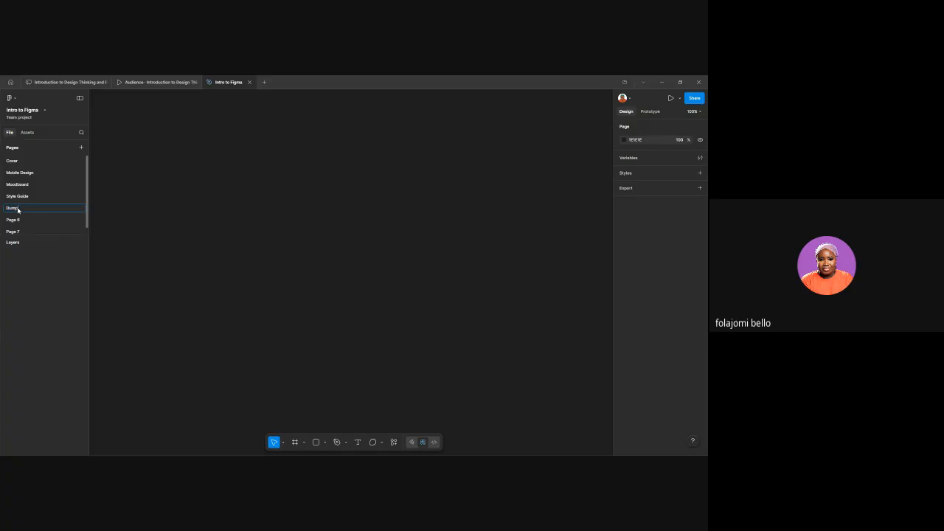
key(Return)
Step: Delete Page 6 and Page 7, and reorder the pages so Moodboard and Style Guide come before Mobile Design
scroll(75, 220, down, 1)
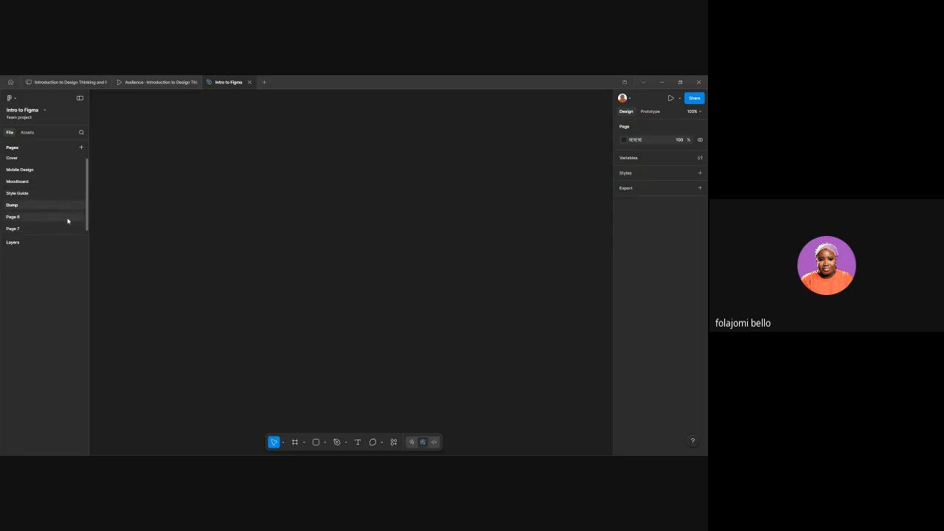
right_click(60, 220)
click(78, 262)
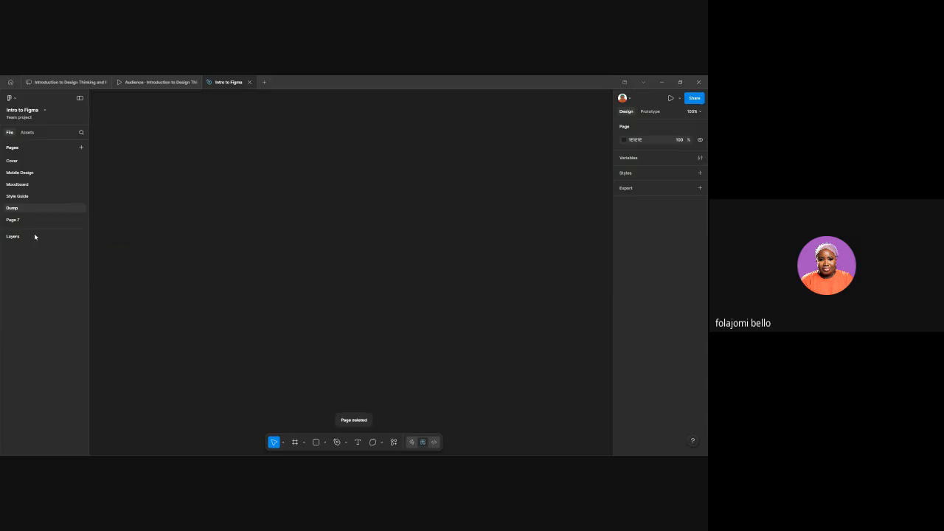
right_click(36, 220)
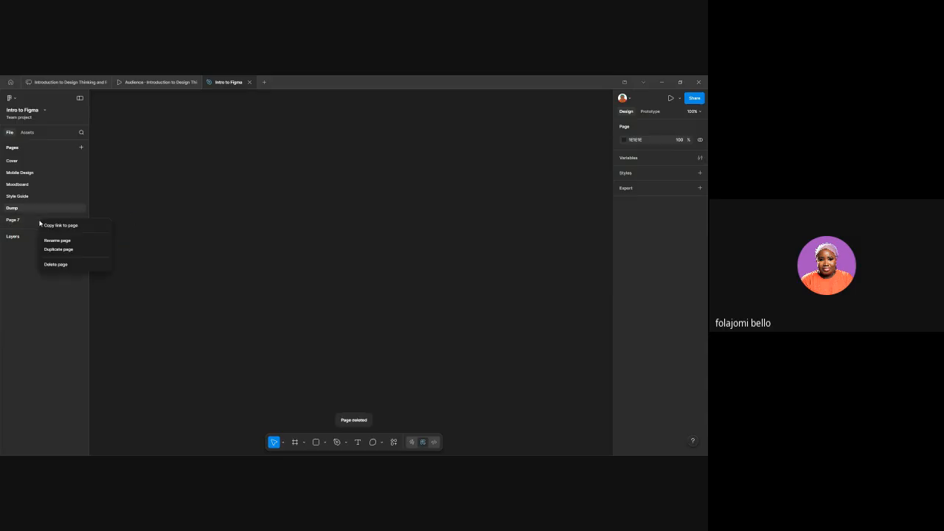
click(48, 264)
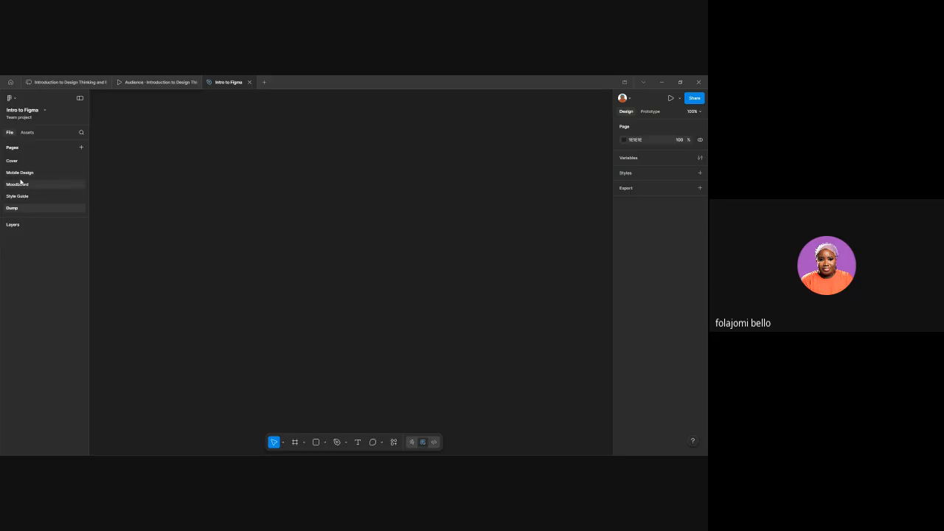
click(42, 196)
drag(51, 196, 48, 172)
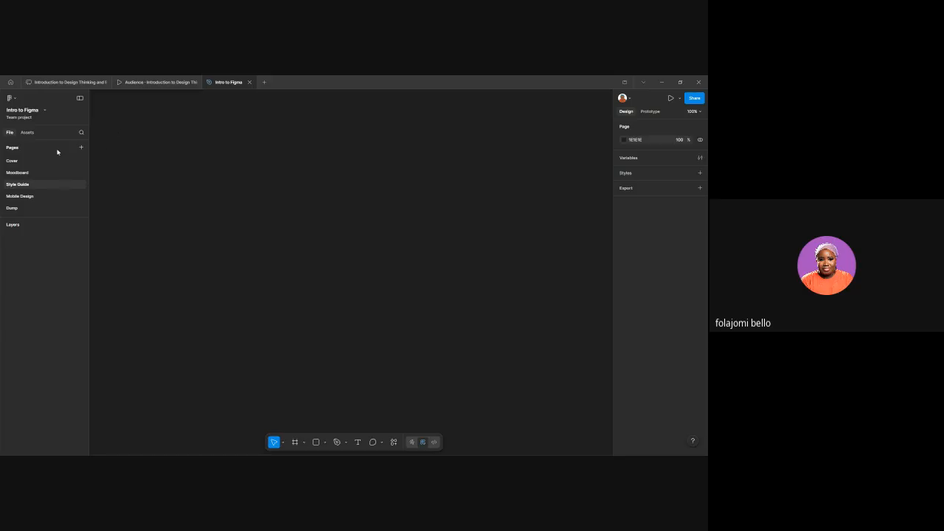
Step: Open the library manager from the file's assets and add the Simple Design System UI kit to the file
click(28, 132)
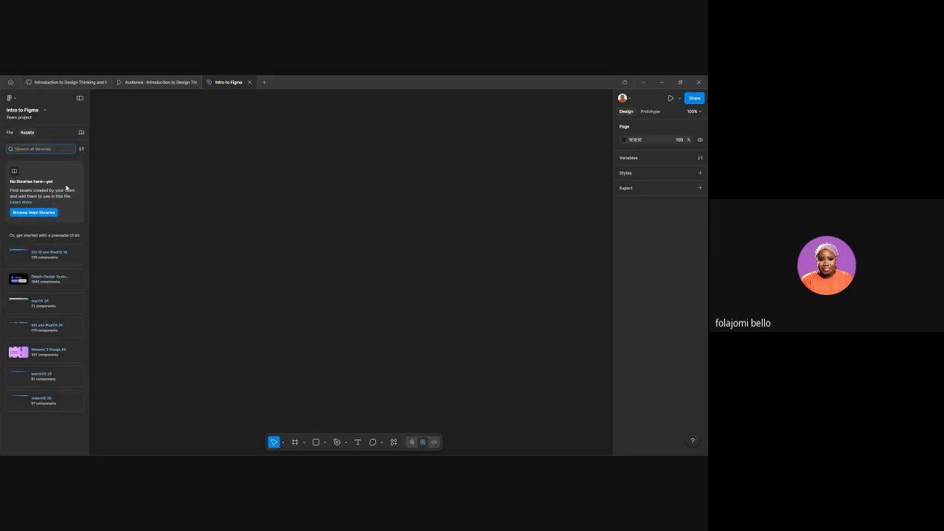
click(81, 132)
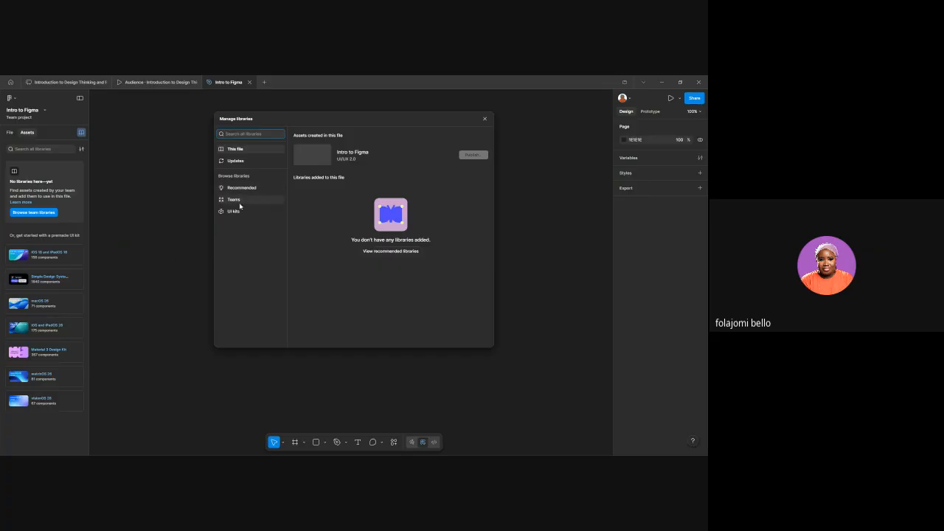
click(252, 161)
click(250, 153)
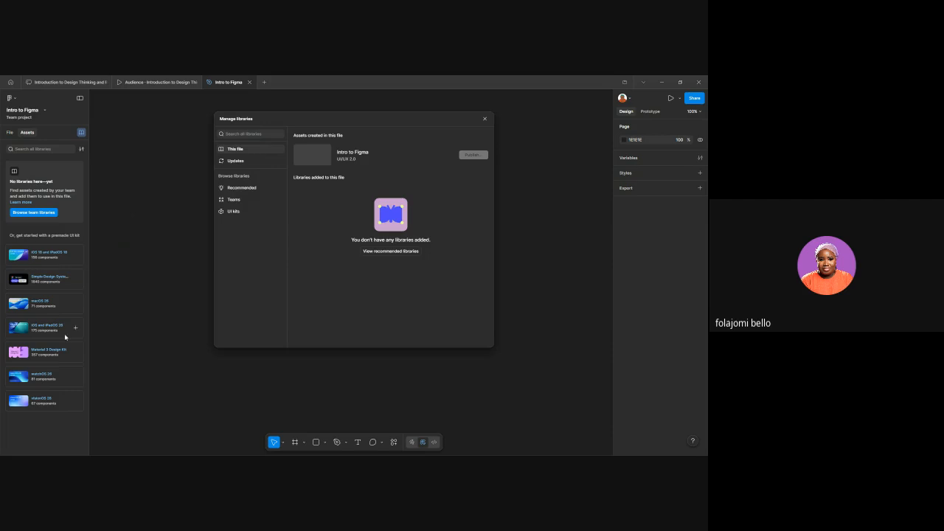
click(75, 279)
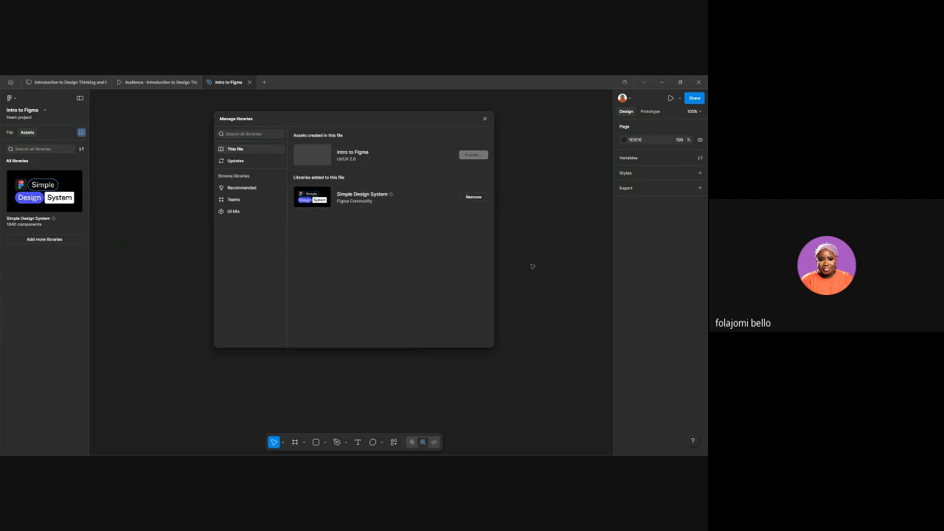
Step: Add the Align UI Design System [2.0] (Copy) and the Vuesax modified Kit from the Phorlajorney team libraries to the file
click(251, 201)
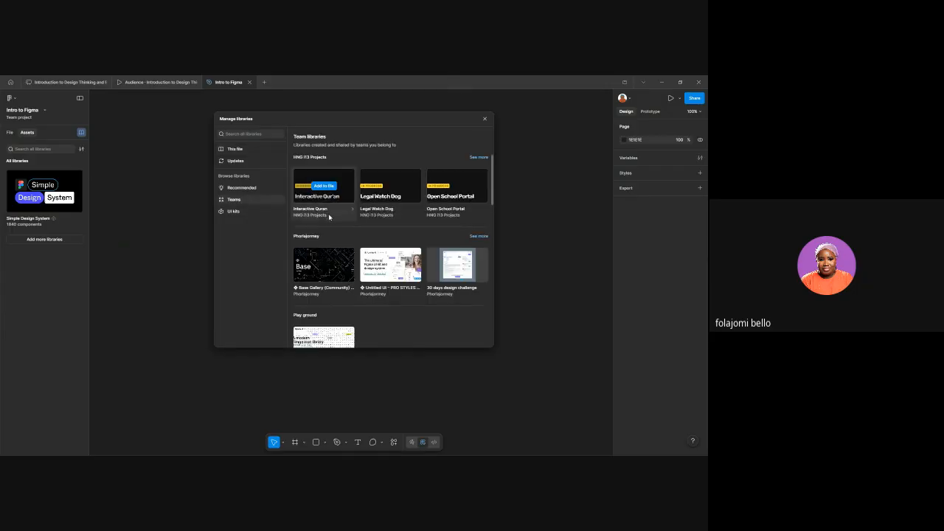
click(479, 236)
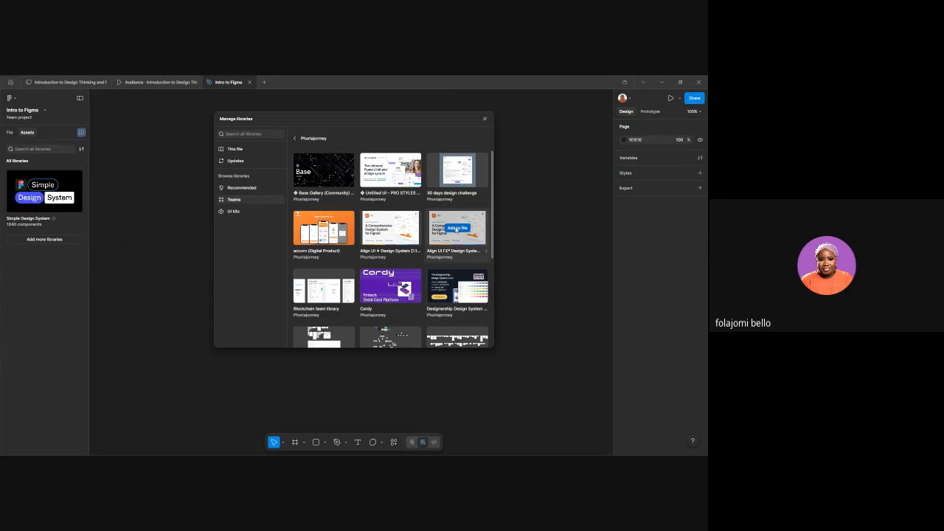
click(457, 228)
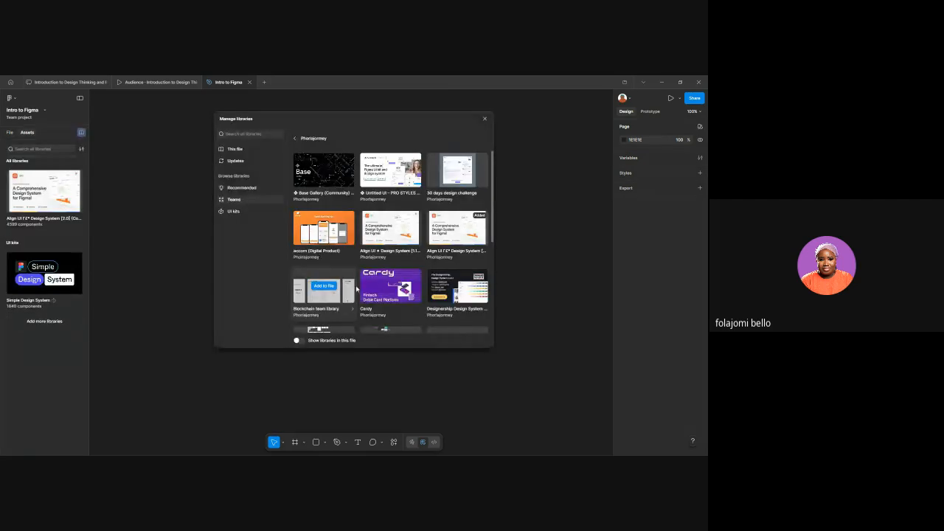
scroll(356, 288, down, 3)
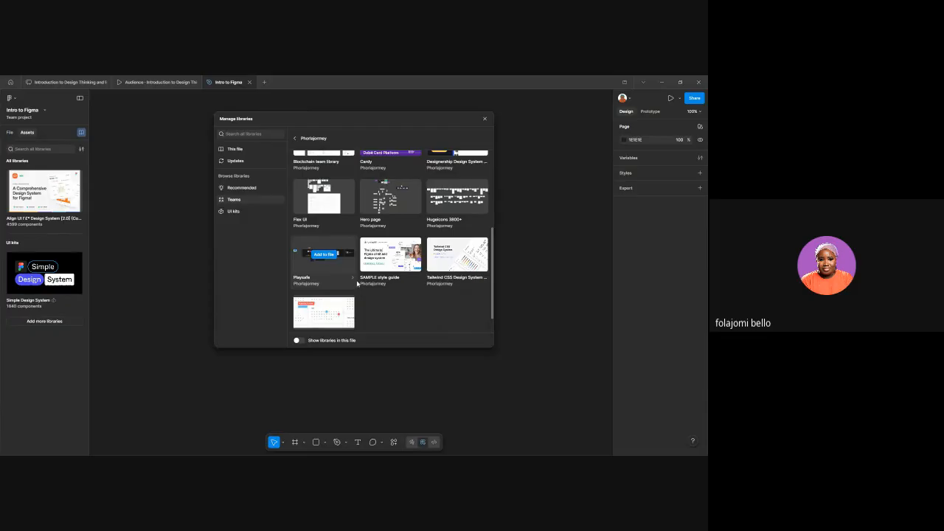
scroll(381, 317, down, 1)
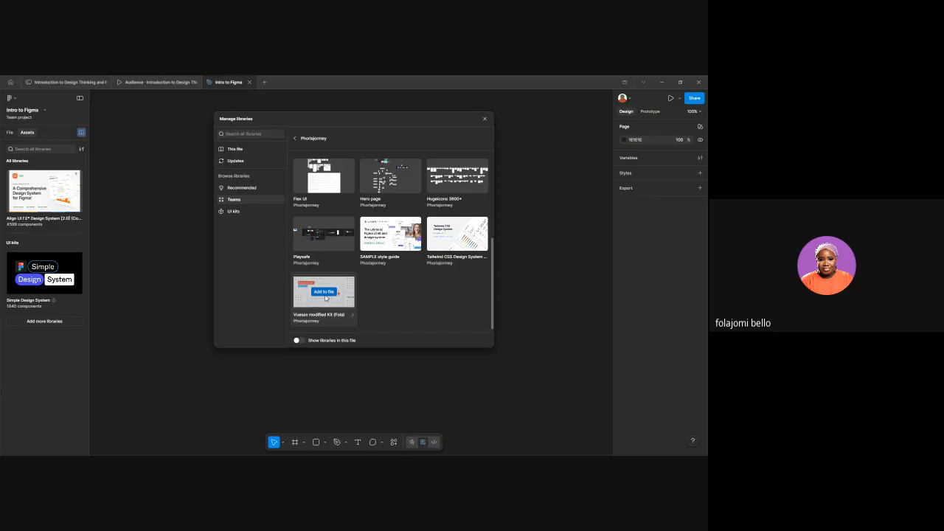
click(325, 296)
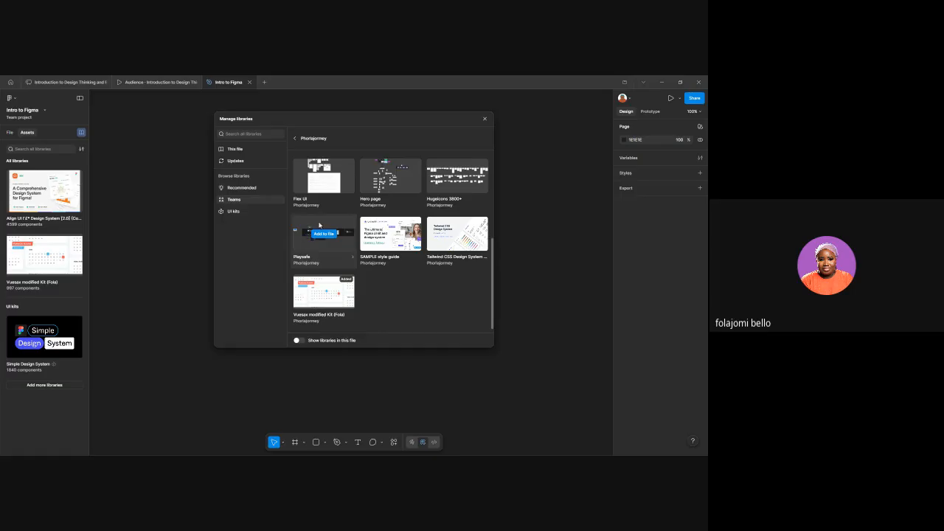
Step: Add the Hugeicons 3800+ team library to the file
mouse_move(407, 255)
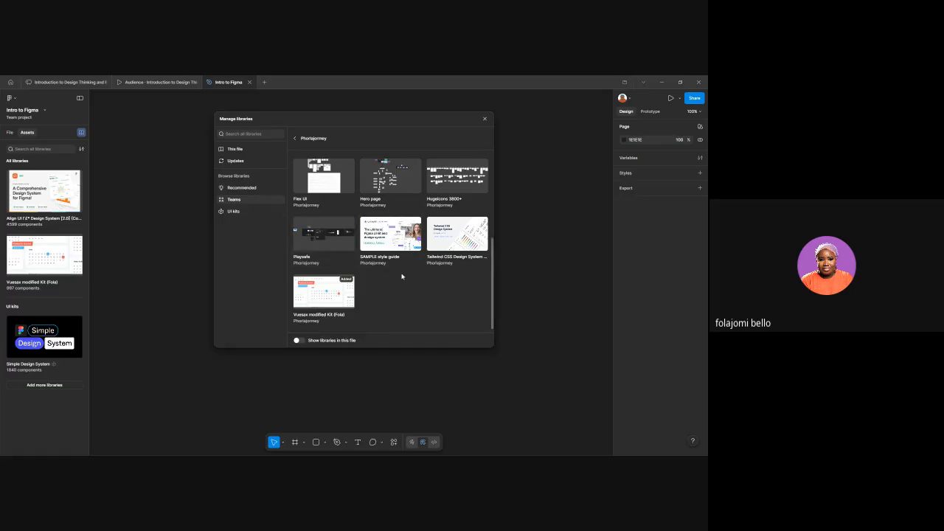
scroll(402, 277, up, 2)
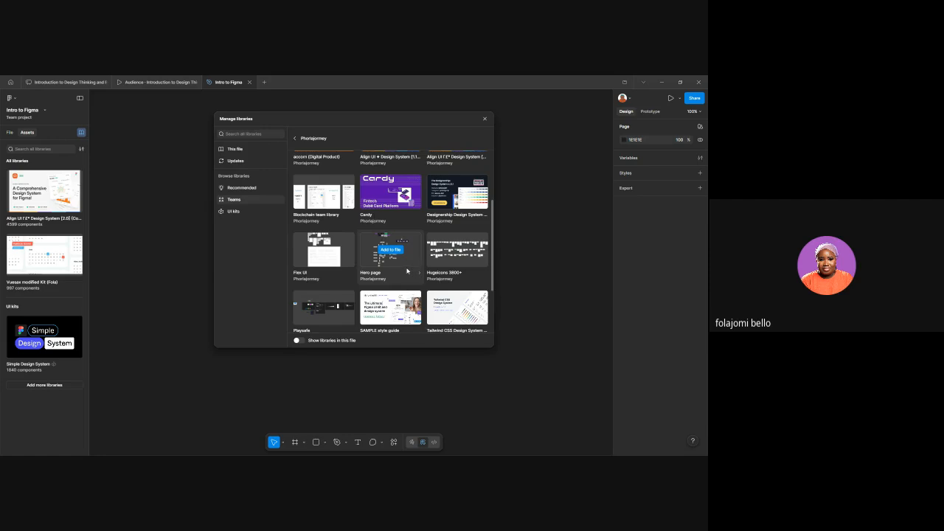
scroll(402, 271, down, 2)
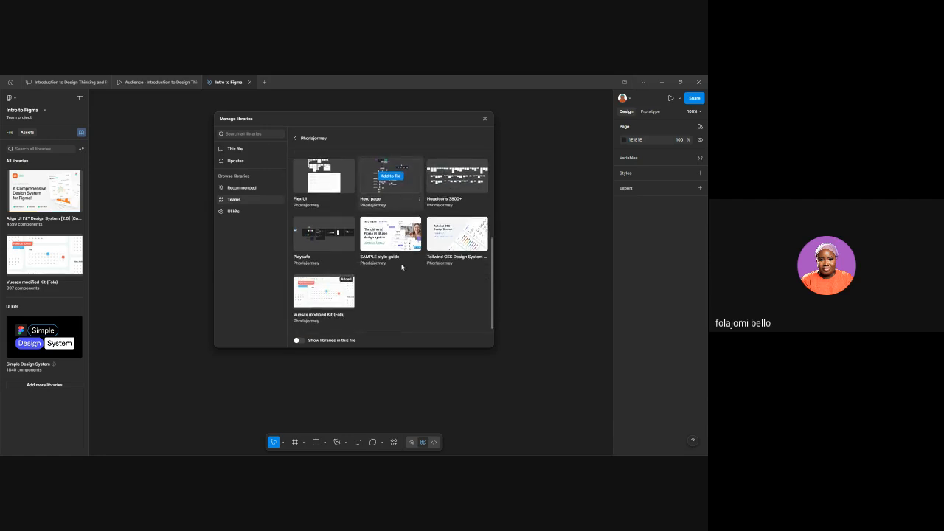
scroll(390, 269, up, 1)
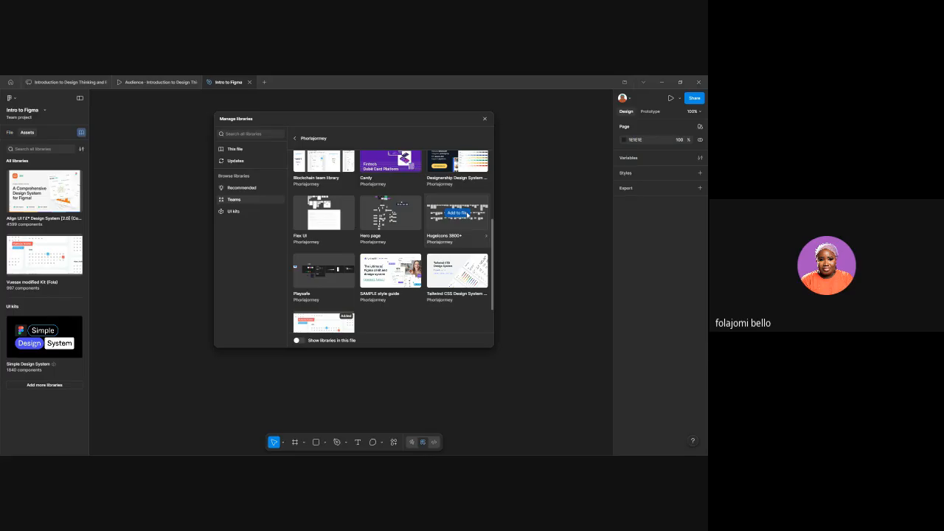
click(459, 214)
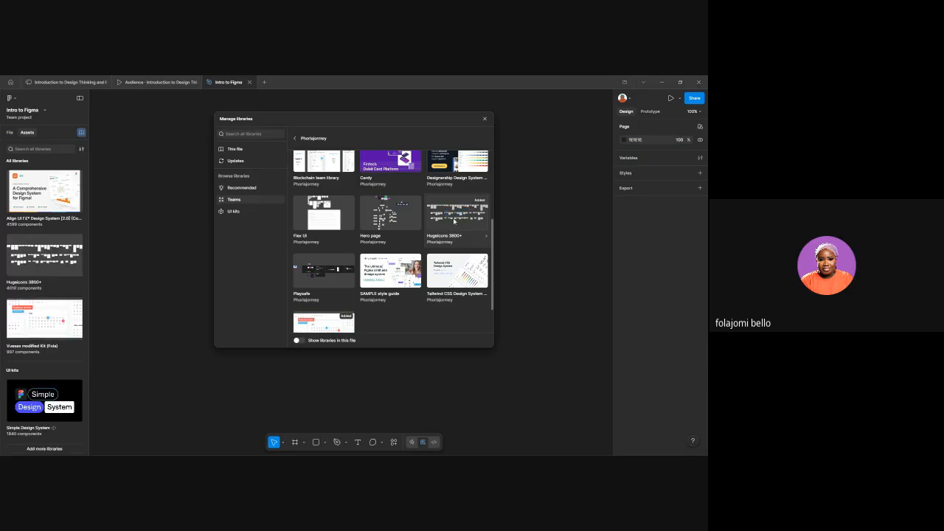
Step: Remove the Hugeicons 3800+ and Align UI Design System [2.0] (Copy) libraries from this file
click(221, 151)
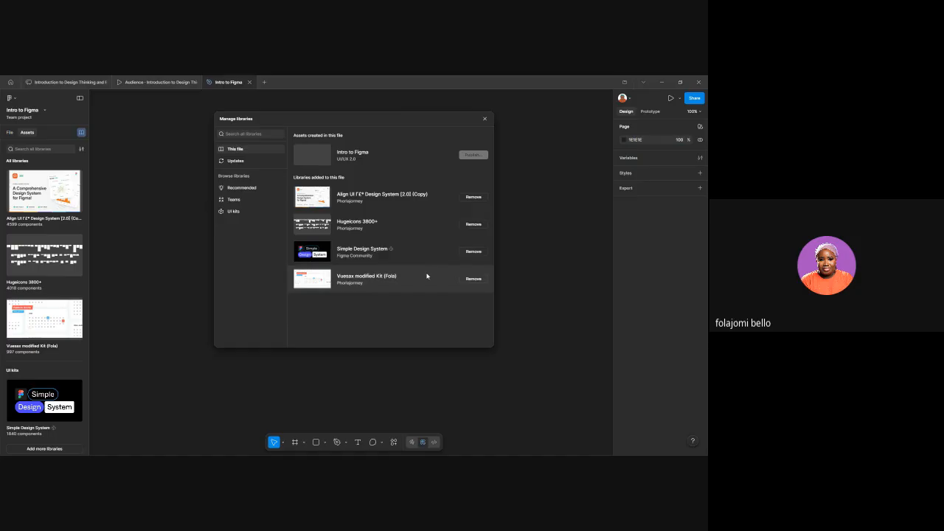
click(473, 224)
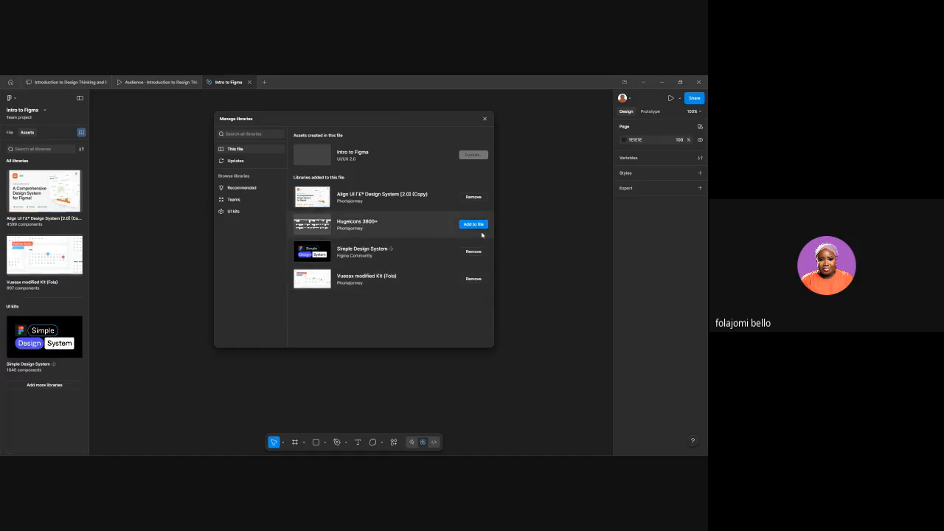
click(469, 194)
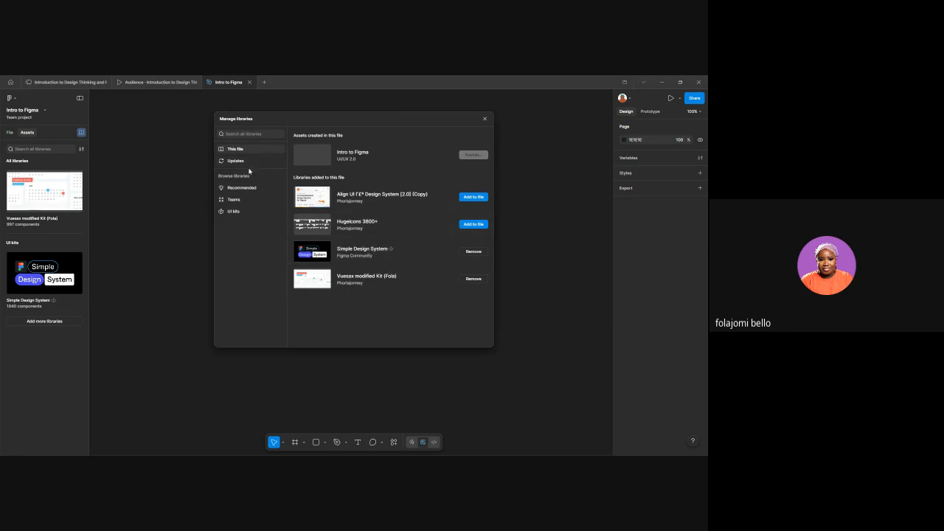
Step: Add Apple's iOS and iPadOS 26 UI kit to the file
click(250, 212)
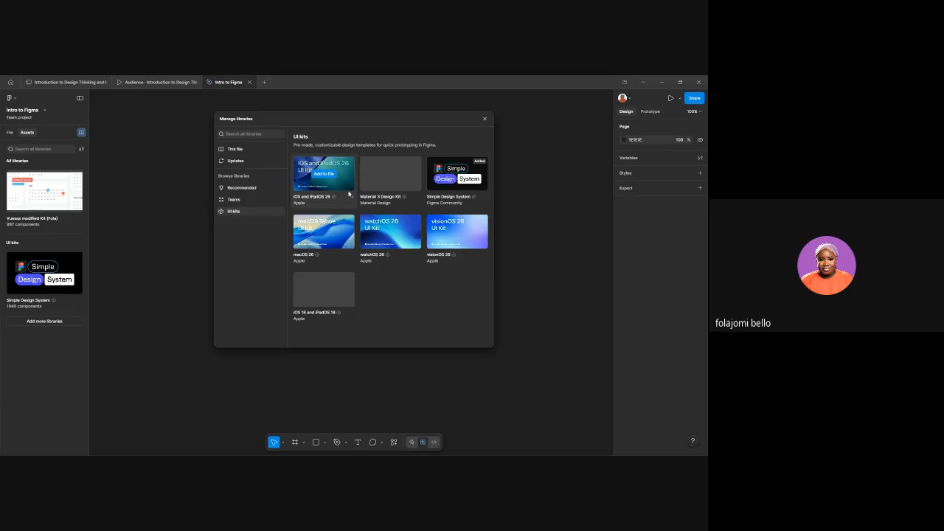
click(326, 174)
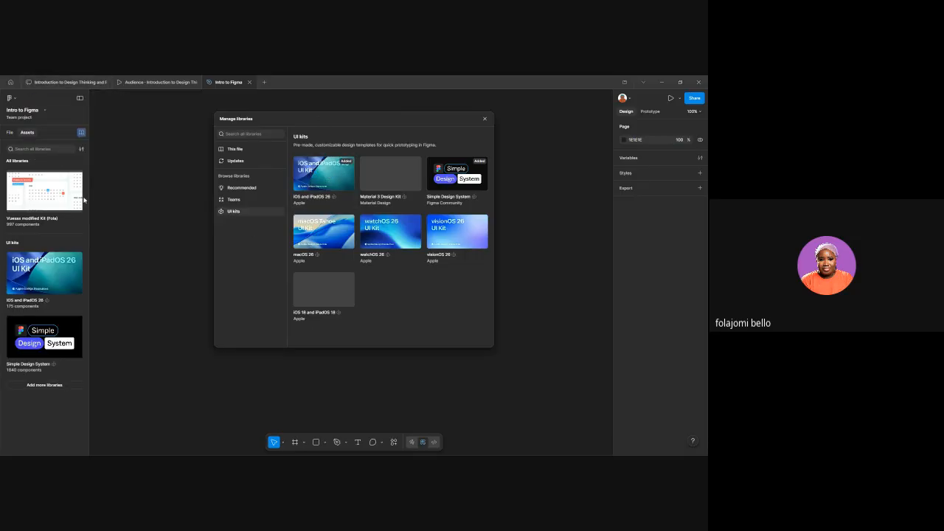
Step: Examine the component categories in the iOS and iPadOS 26 UI kit, from Examples to Windows
click(34, 290)
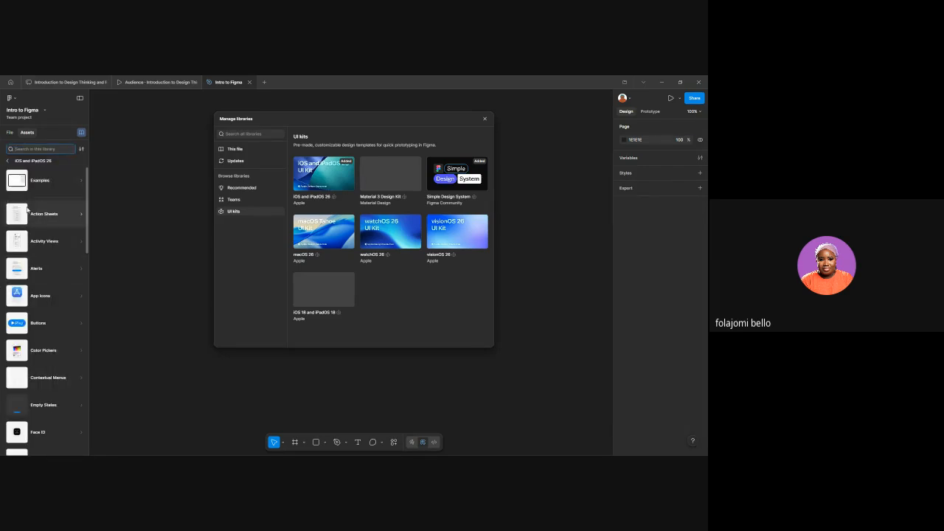
scroll(27, 211, down, 1)
scroll(28, 210, down, 5)
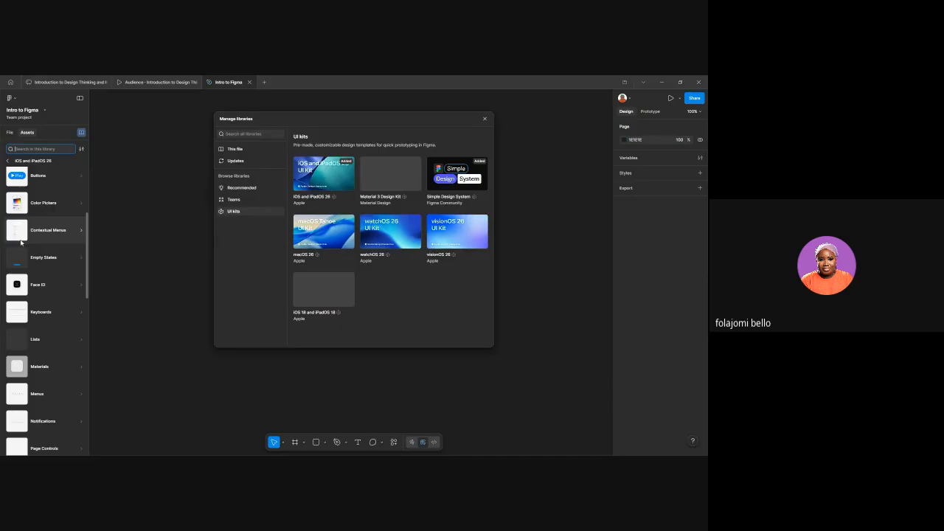
scroll(19, 236, down, 2)
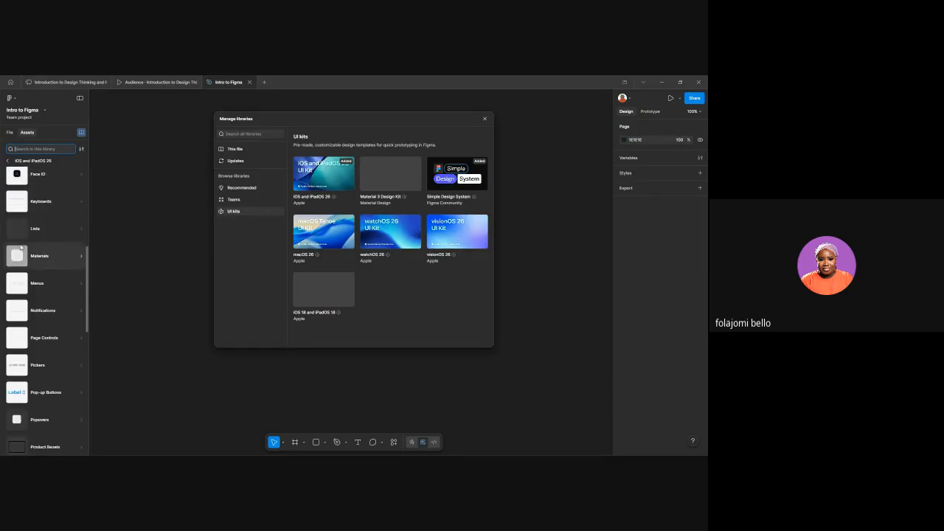
scroll(20, 248, down, 8)
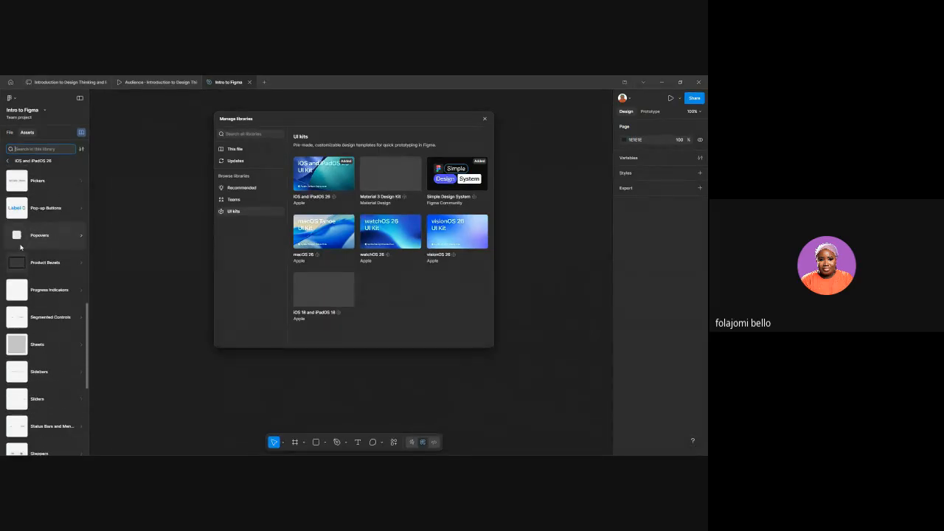
scroll(21, 247, down, 3)
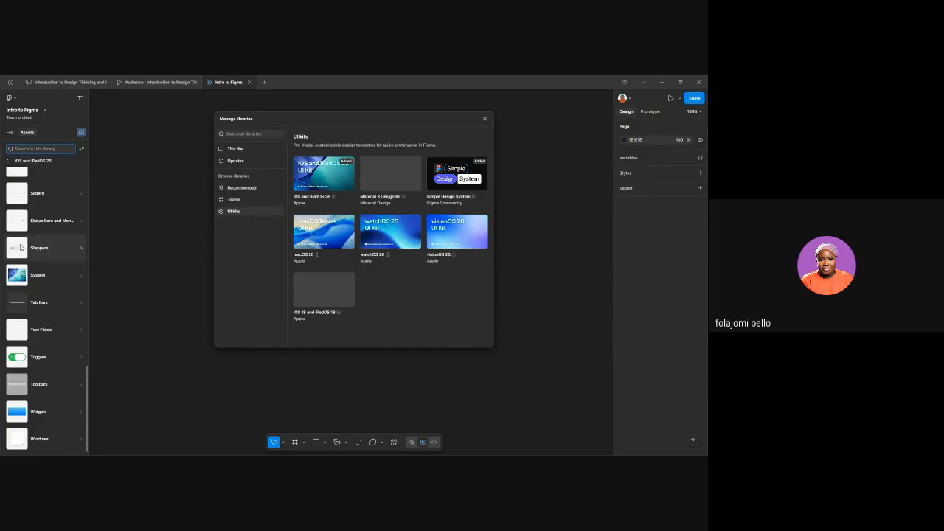
scroll(21, 248, up, 1)
scroll(20, 248, up, 2)
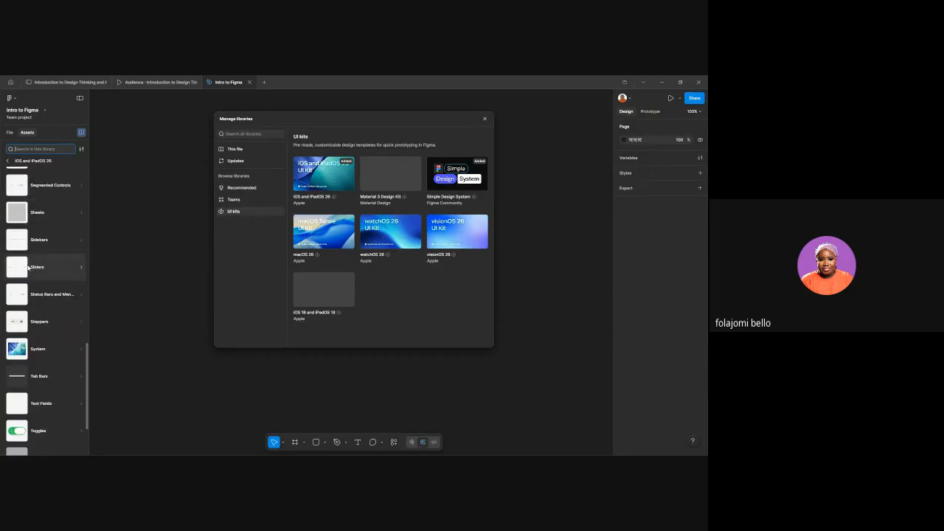
scroll(17, 168, down, 1)
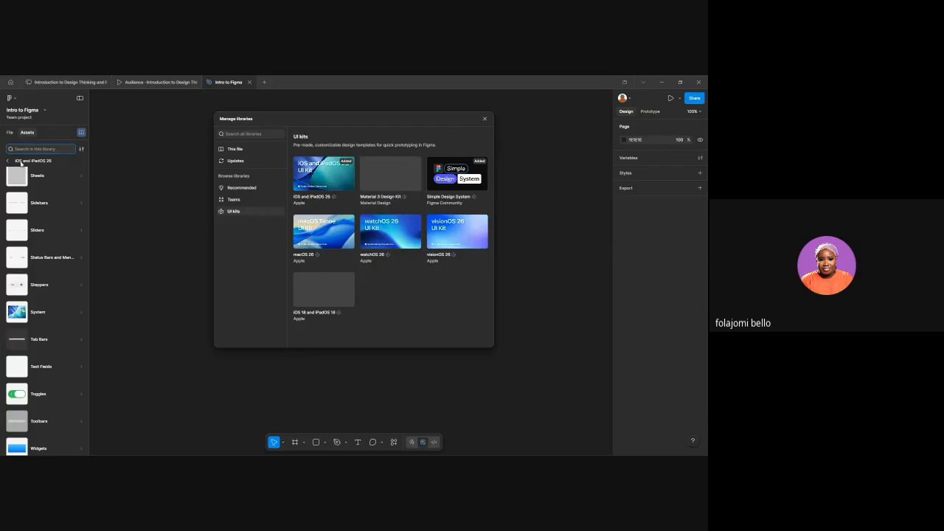
Step: Remove the iOS and iPadOS 26 library from this file
click(281, 151)
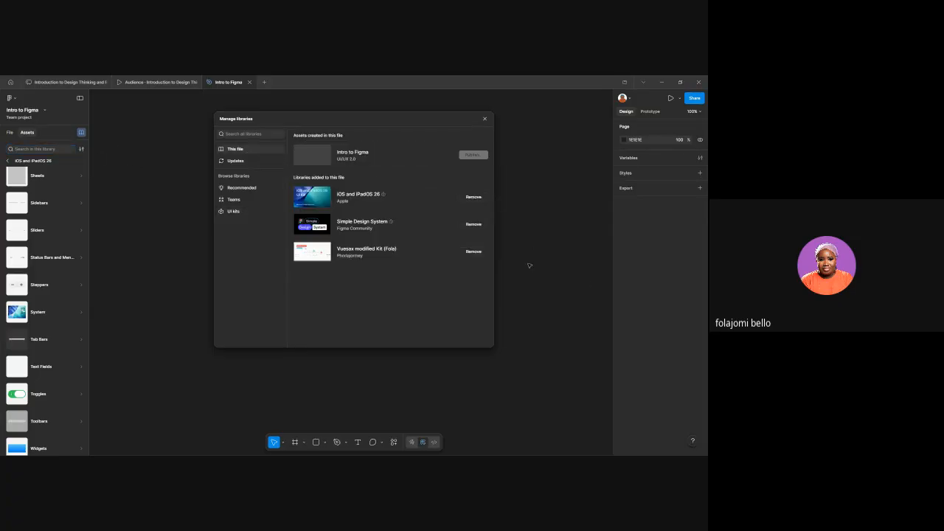
click(476, 198)
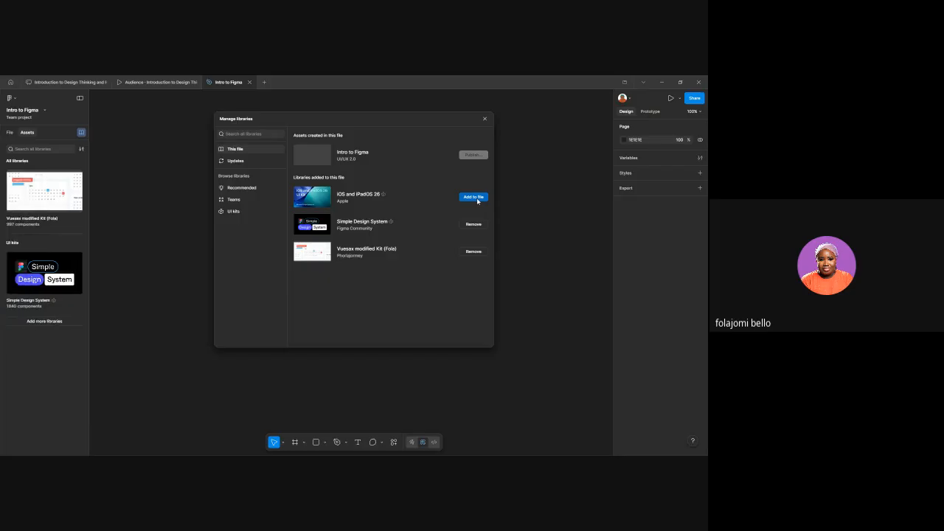
Step: Examine the icon components in the Vuesax modified Kit and return to the overview of all libraries
click(28, 213)
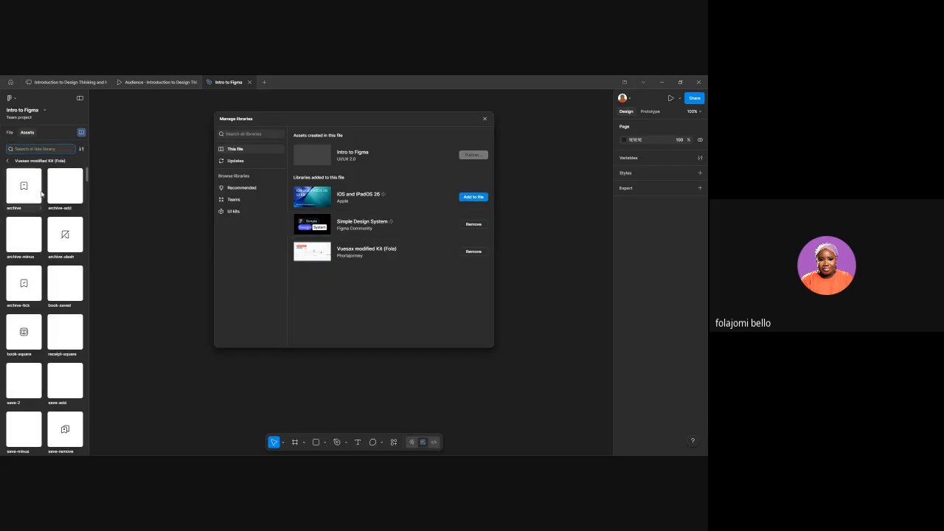
scroll(55, 300, down, 10)
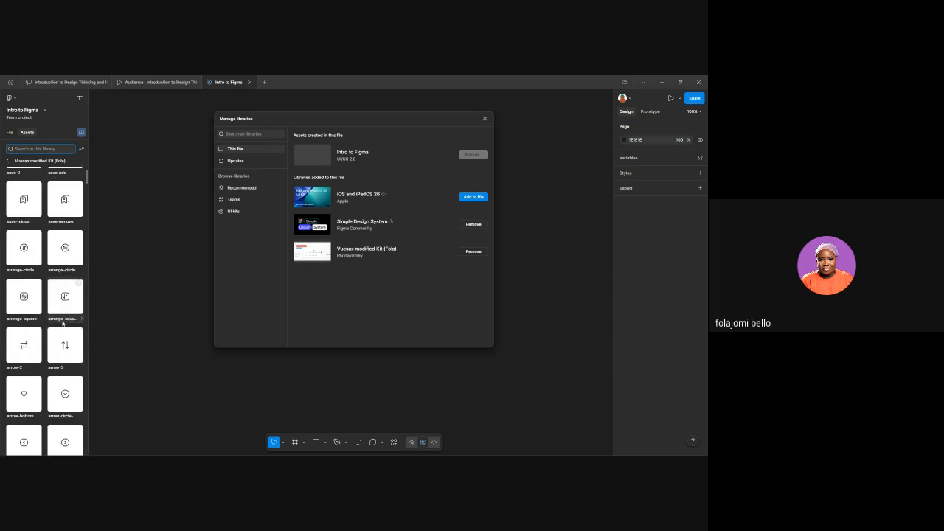
scroll(63, 323, down, 8)
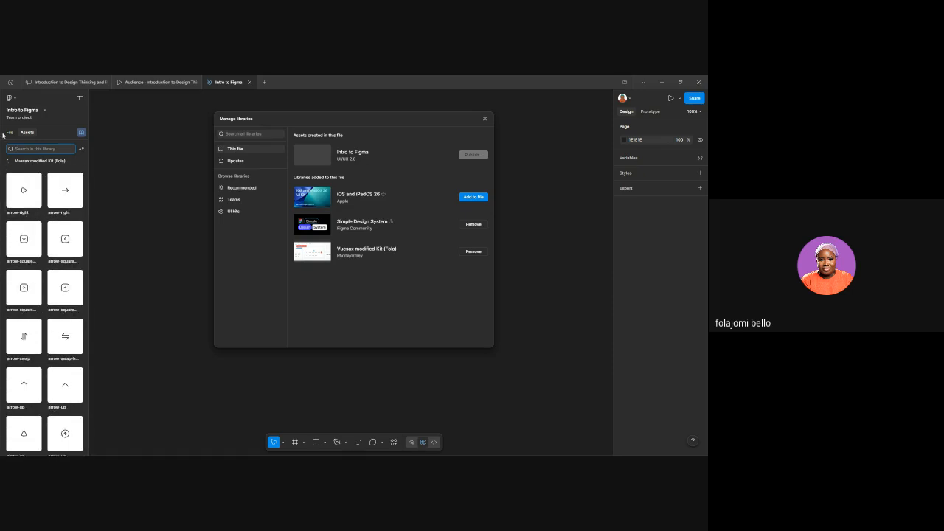
click(8, 160)
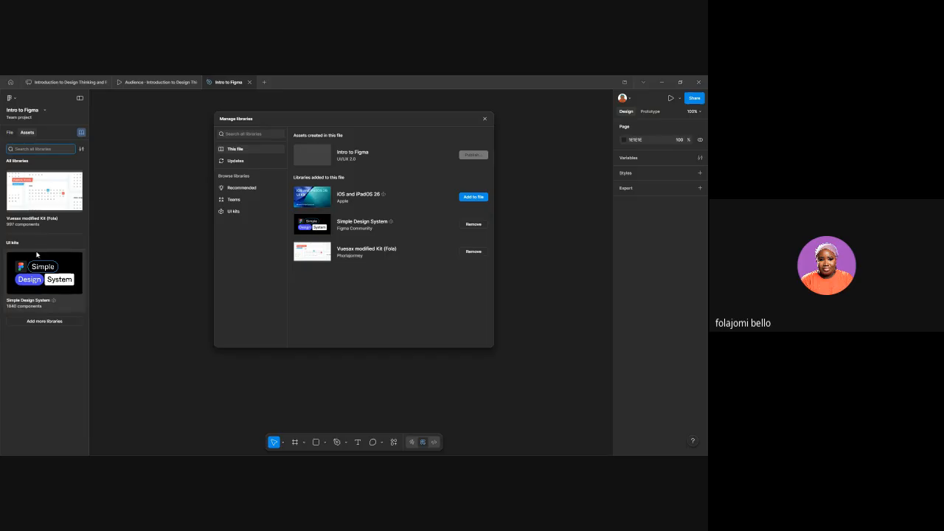
Step: Examine the component categories of the Simple Design System library, from Examples to Tooltip
click(40, 261)
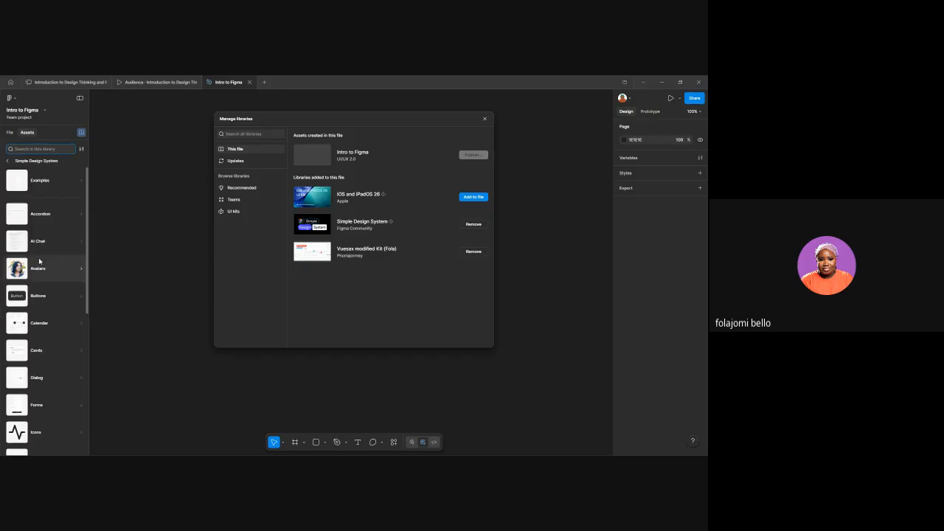
scroll(41, 258, down, 2)
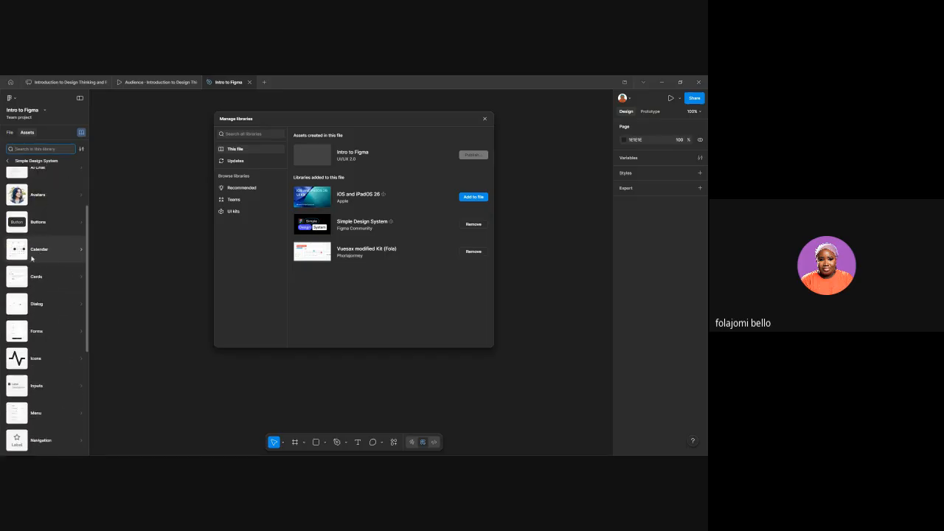
scroll(31, 269, down, 2)
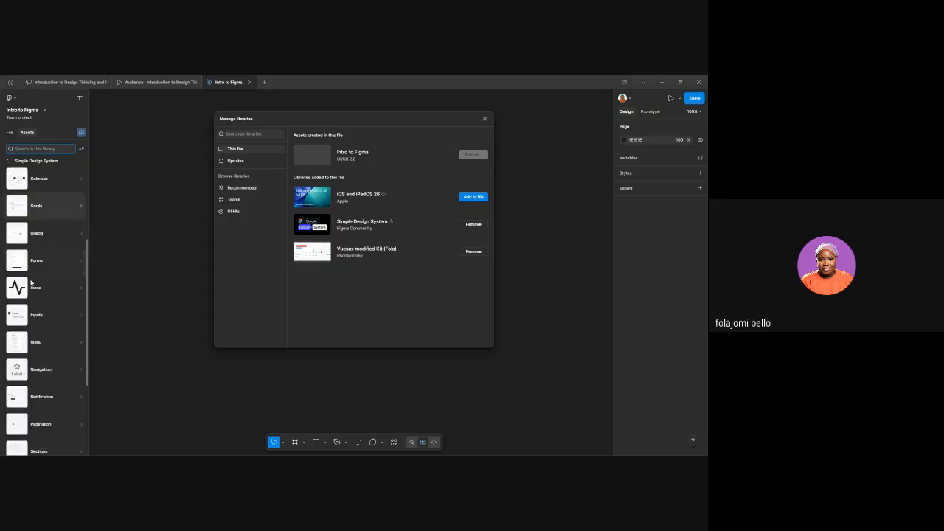
scroll(31, 281, down, 3)
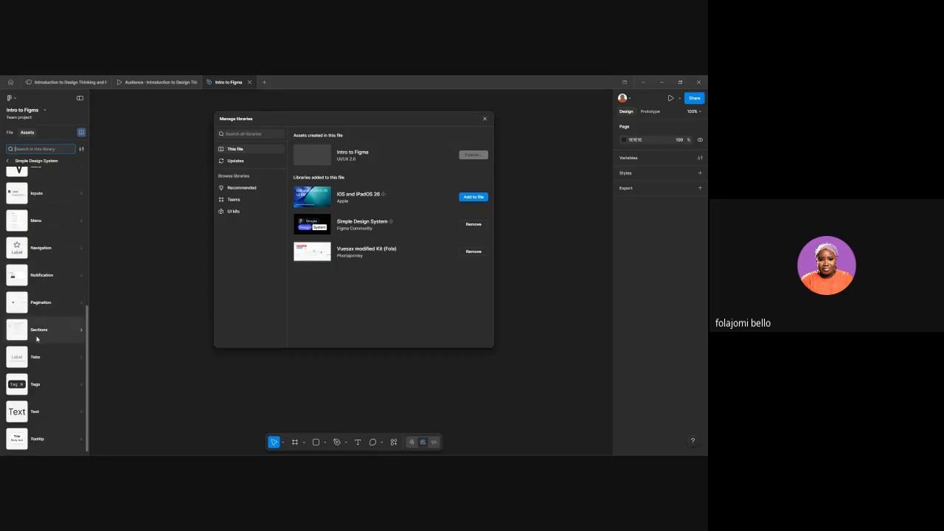
scroll(31, 439, up, 5)
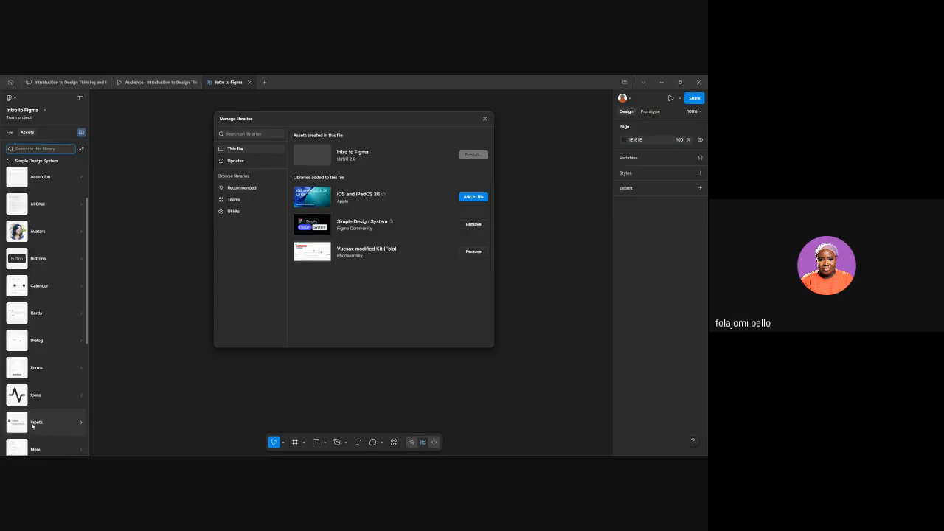
scroll(71, 244, up, 1)
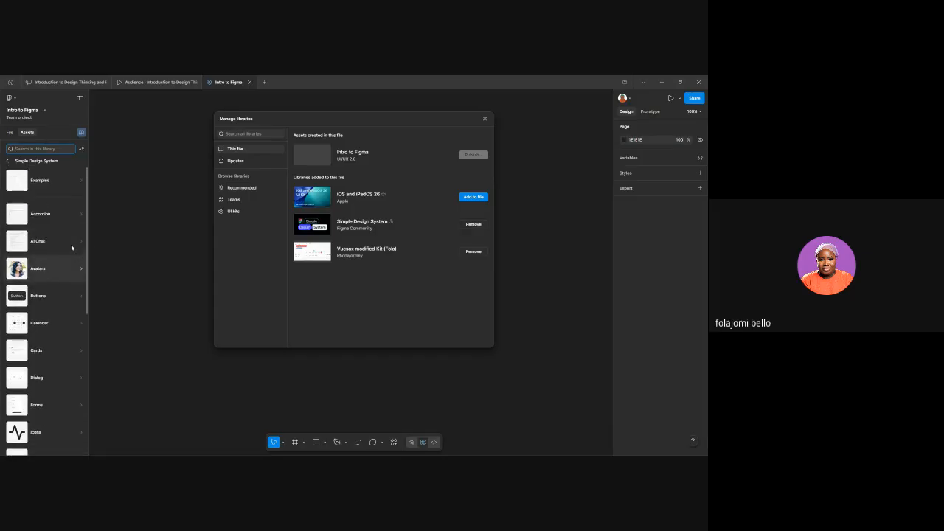
Step: Examine the example page layouts in the Simple Design System and return to the file's page list with the library manager closed
click(52, 188)
scroll(63, 230, down, 3)
scroll(43, 294, down, 2)
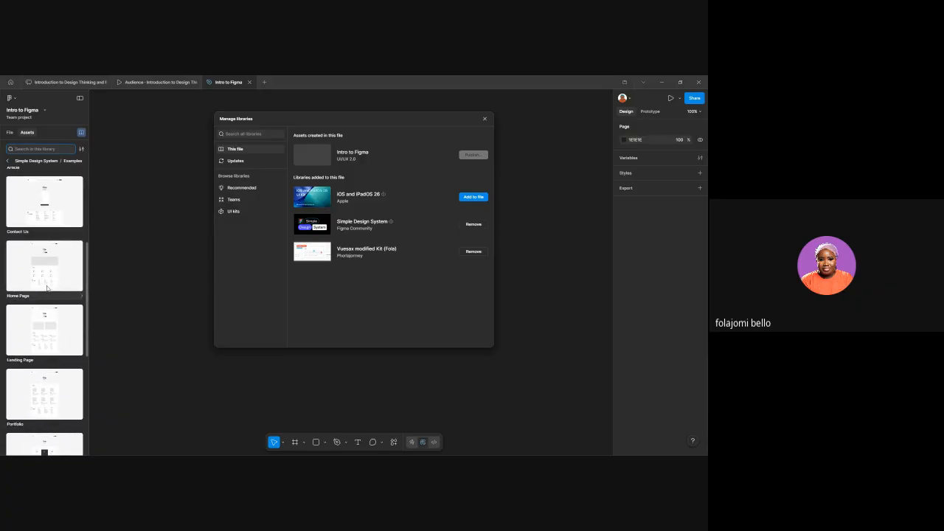
scroll(47, 289, down, 3)
scroll(48, 291, down, 3)
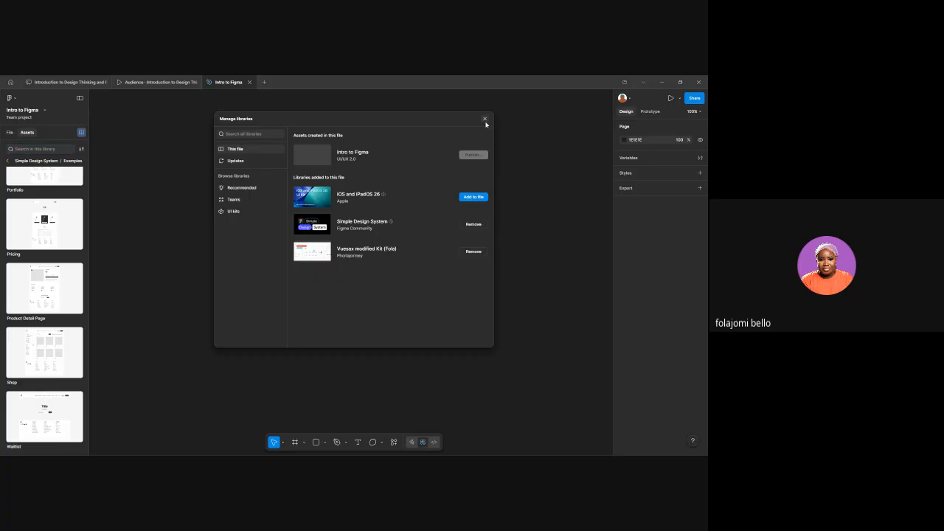
click(484, 120)
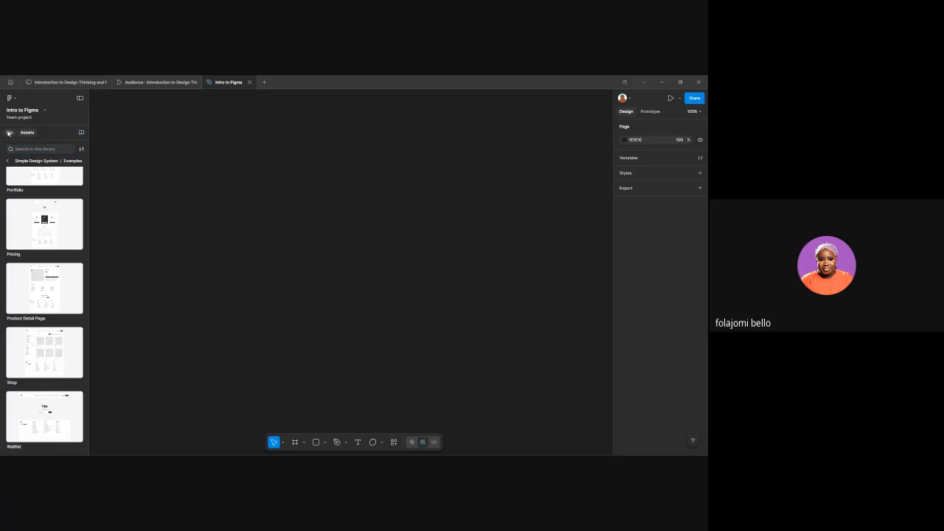
click(9, 132)
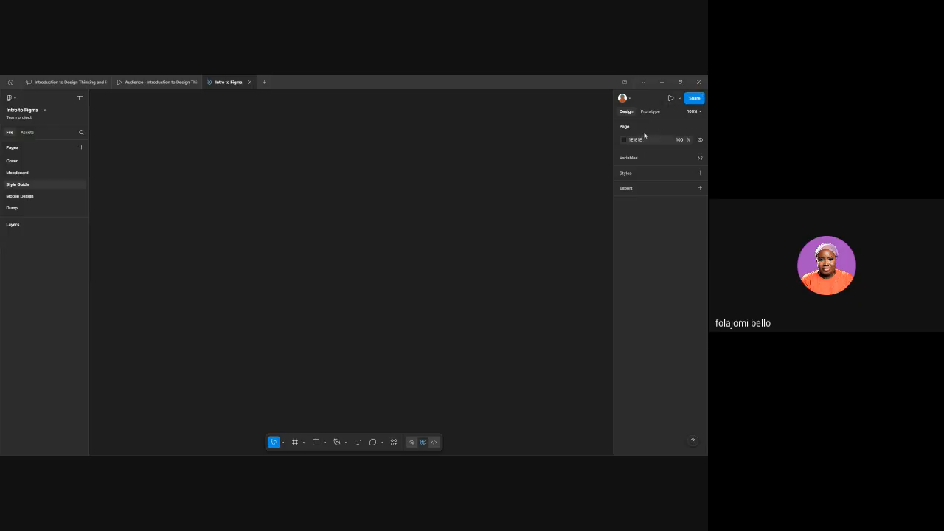
Step: Examine the file's own options and the File commands, including the kinds of new file that can be created
click(44, 110)
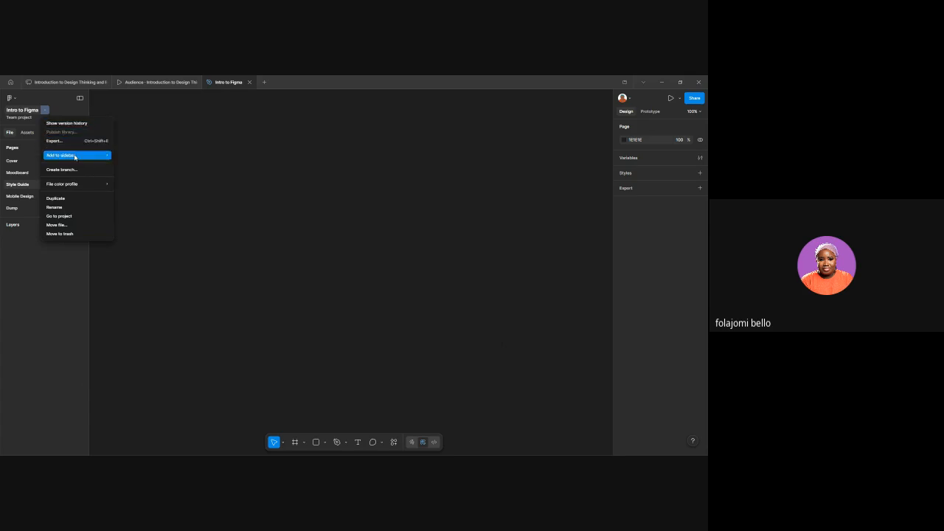
click(10, 97)
mouse_move(20, 176)
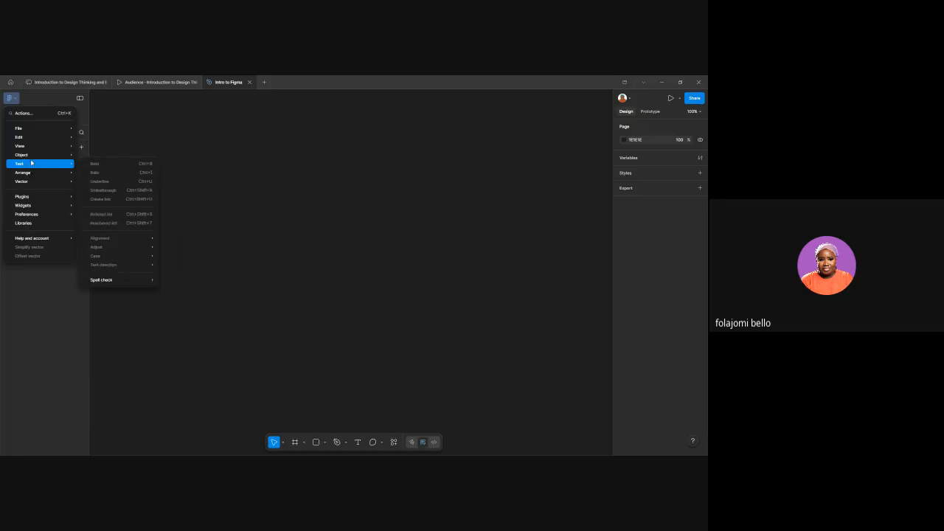
mouse_move(29, 151)
mouse_move(40, 133)
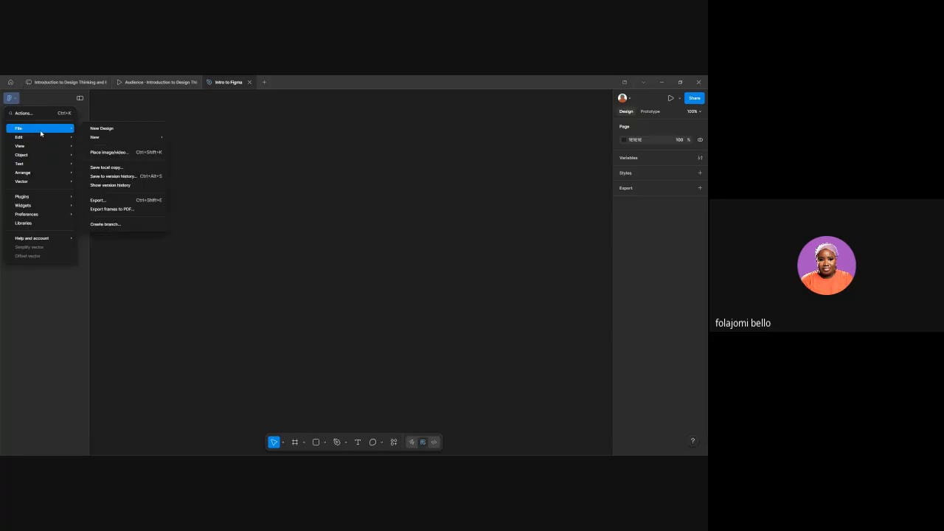
mouse_move(158, 138)
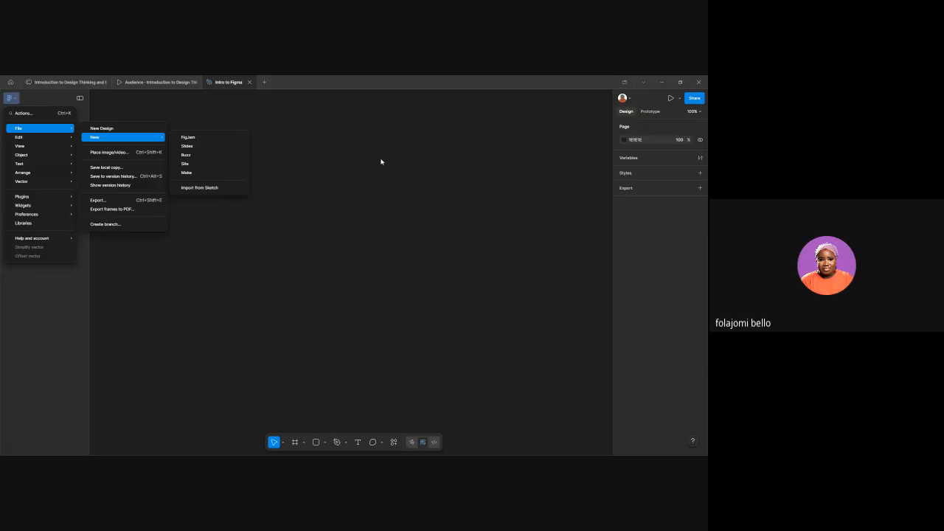
click(381, 162)
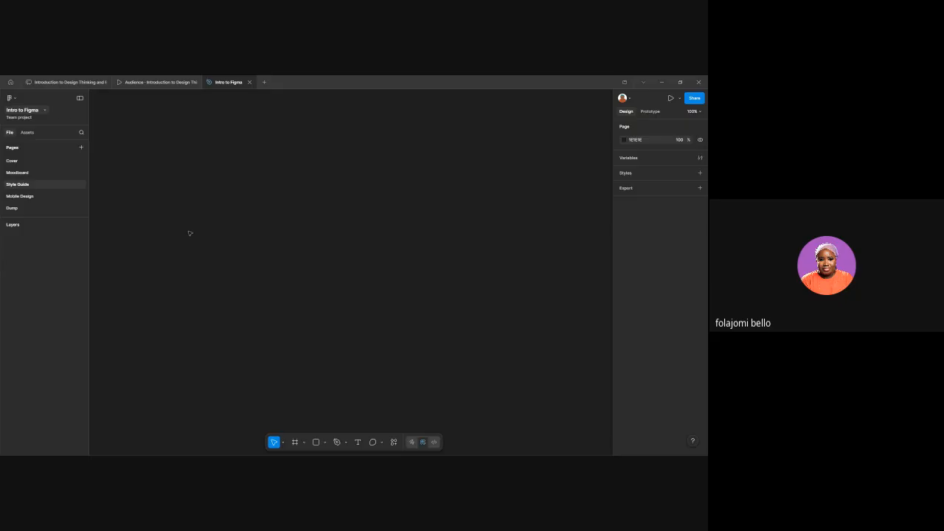
Step: Review which libraries are added to this file and return to its page list
click(27, 132)
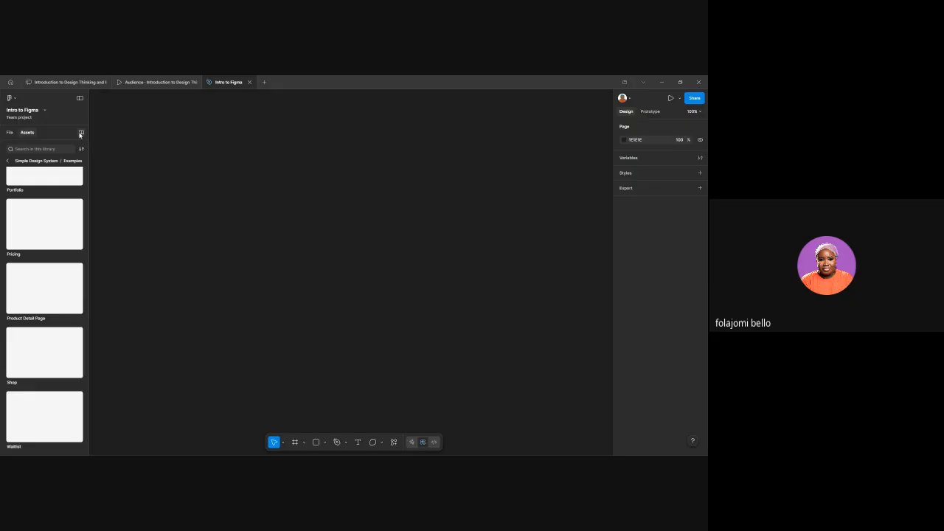
click(81, 133)
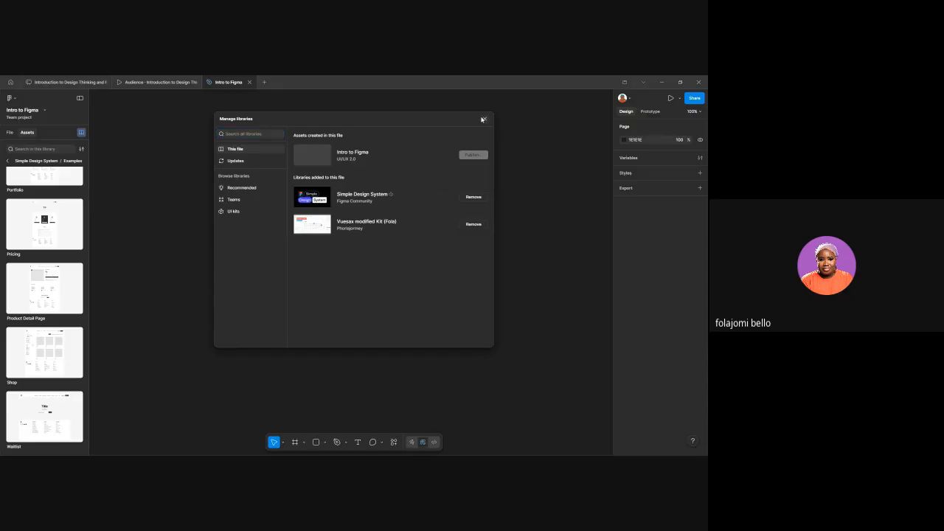
click(483, 120)
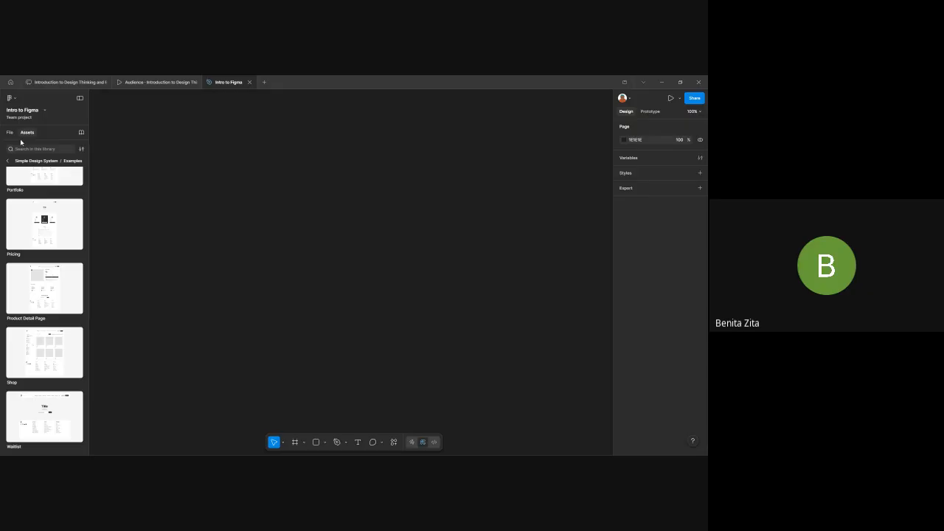
click(9, 132)
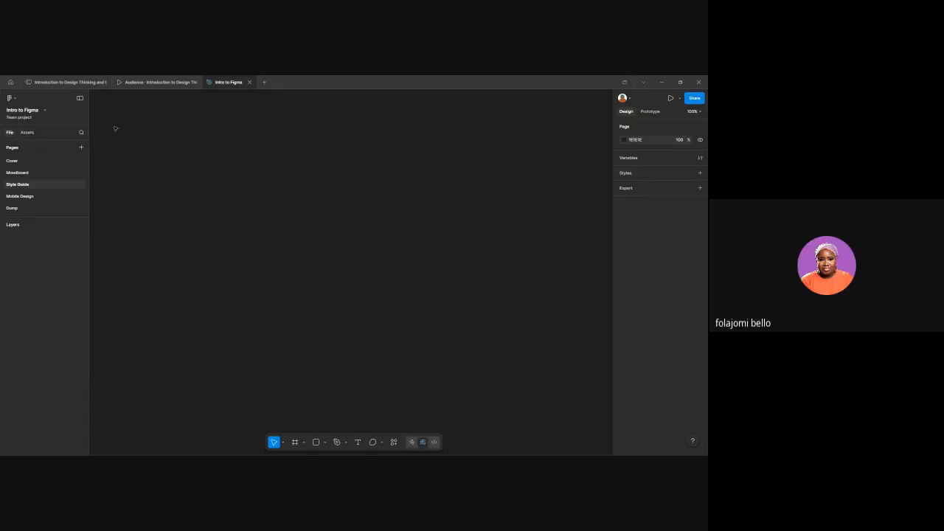
Step: Examine the main menu's command groups from File and Object to Arrange and Preferences
click(11, 97)
mouse_move(24, 129)
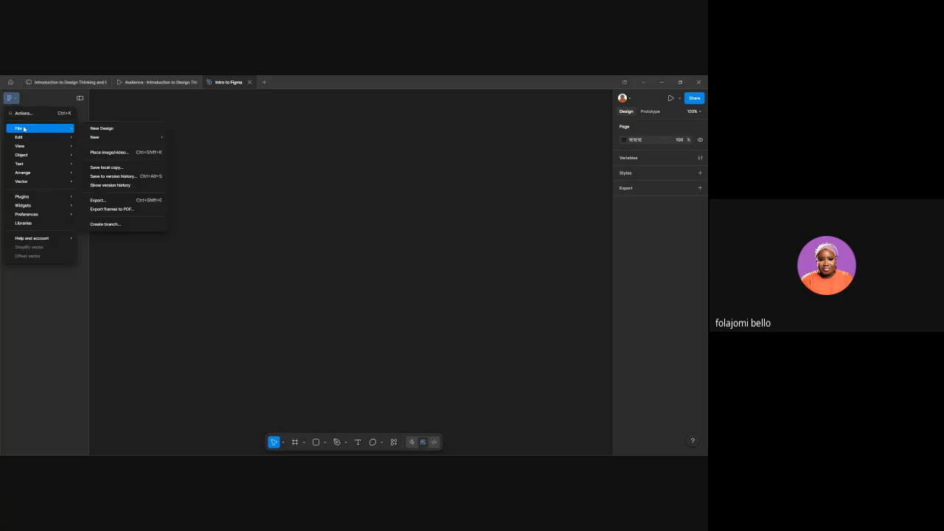
mouse_move(34, 148)
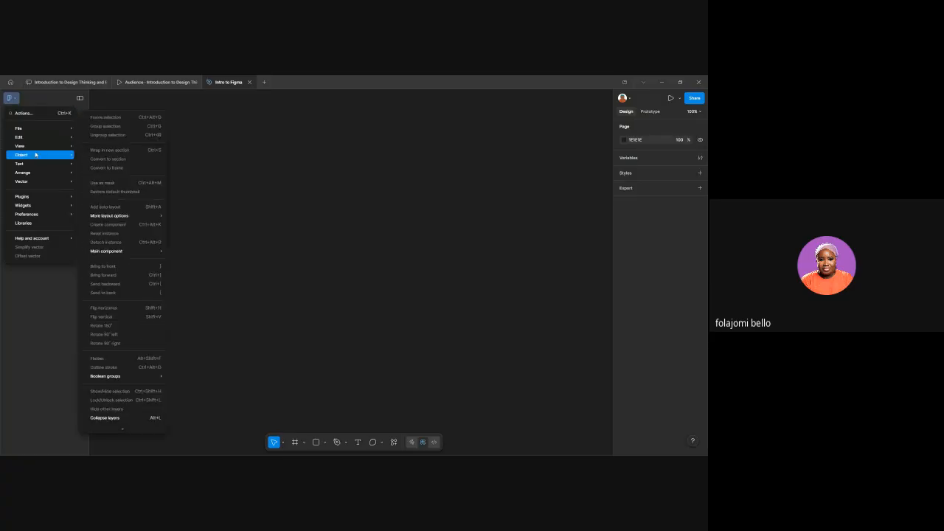
mouse_move(37, 166)
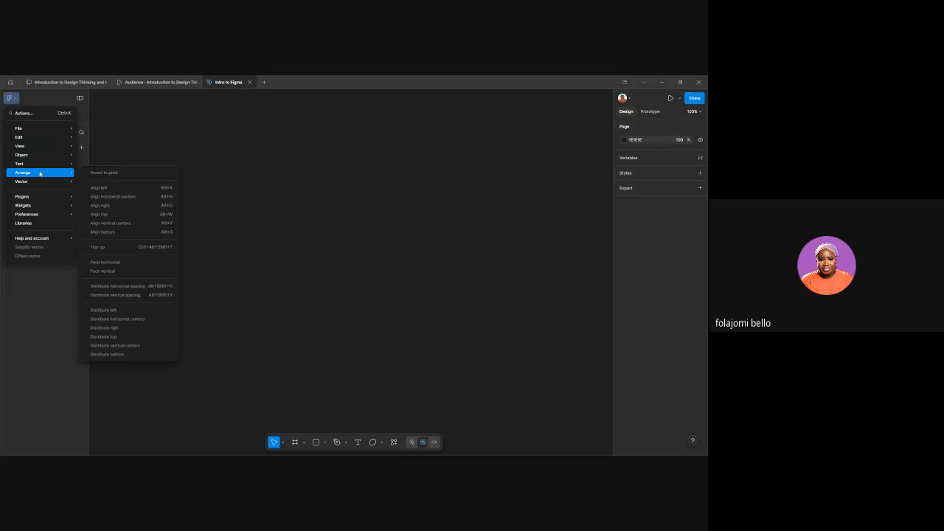
mouse_move(49, 215)
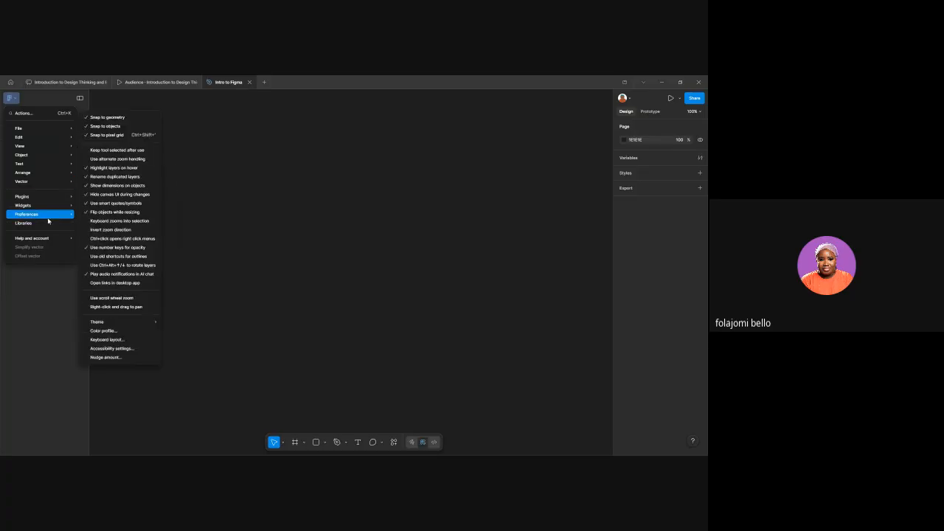
click(333, 214)
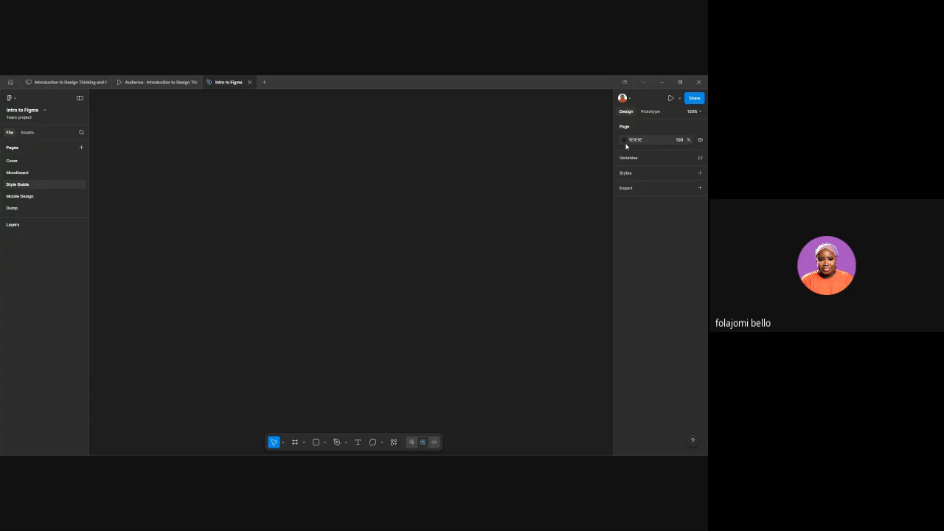
Step: Change the Style Guide page's background colour to light grey DCDCDC
click(624, 140)
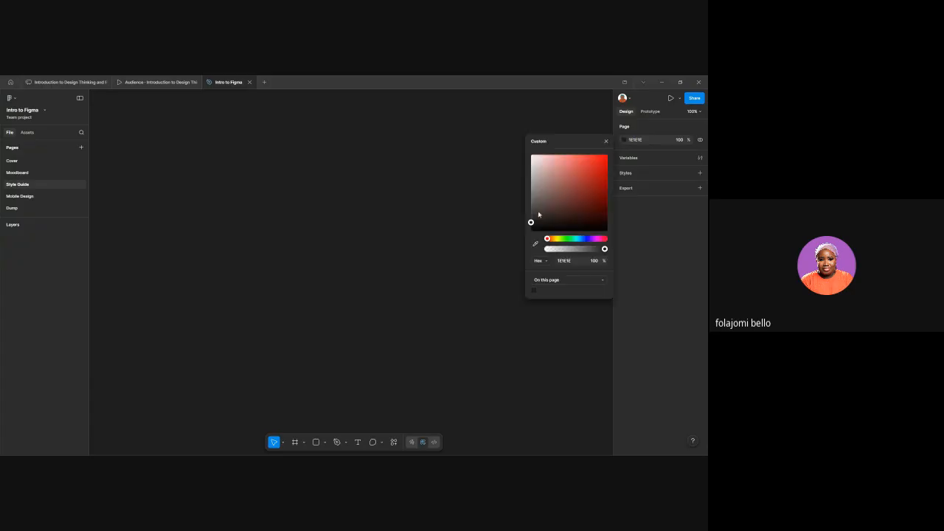
drag(530, 225, 524, 167)
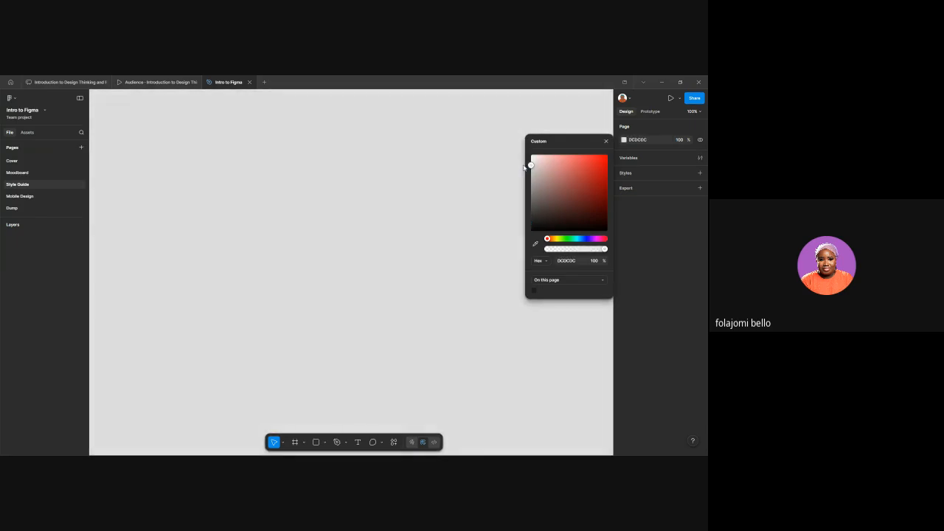
click(492, 204)
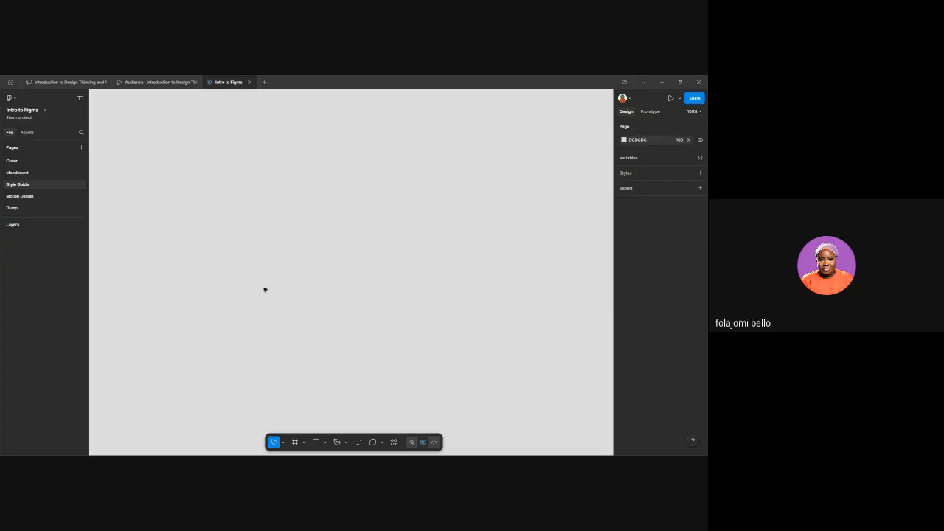
Step: Draw a small frame of about 44 × 45 on the Style Guide page and set its width to 10.5
scroll(491, 272, up, 2)
scroll(491, 271, up, 2)
scroll(491, 272, up, 2)
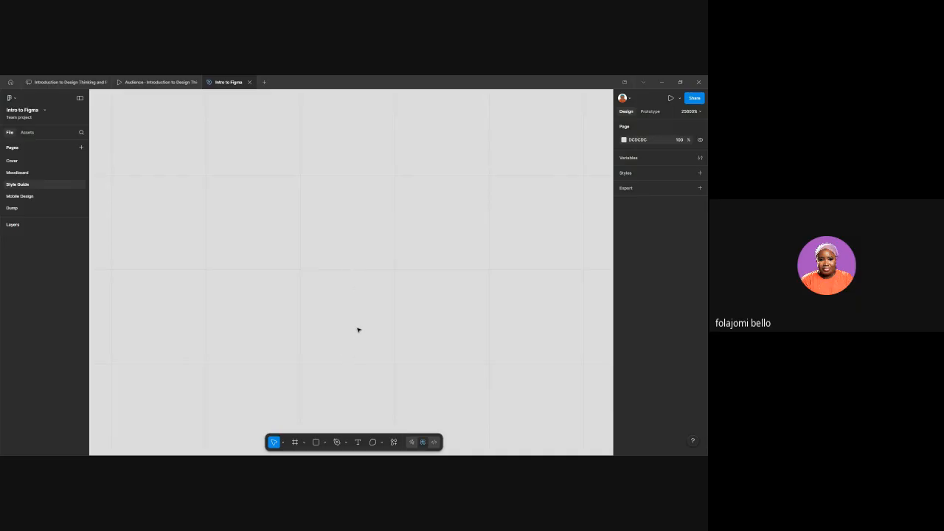
scroll(358, 329, down, 5)
scroll(358, 329, down, 10)
click(294, 443)
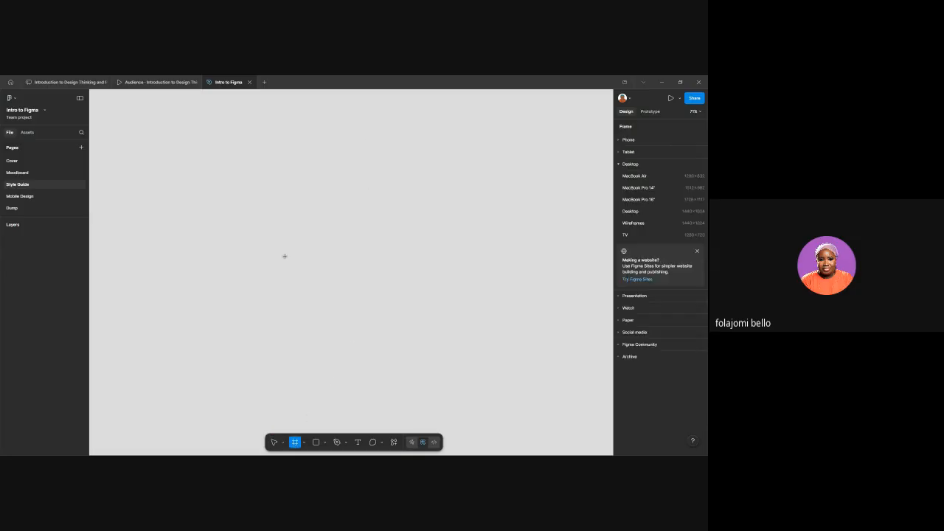
drag(289, 264, 301, 273)
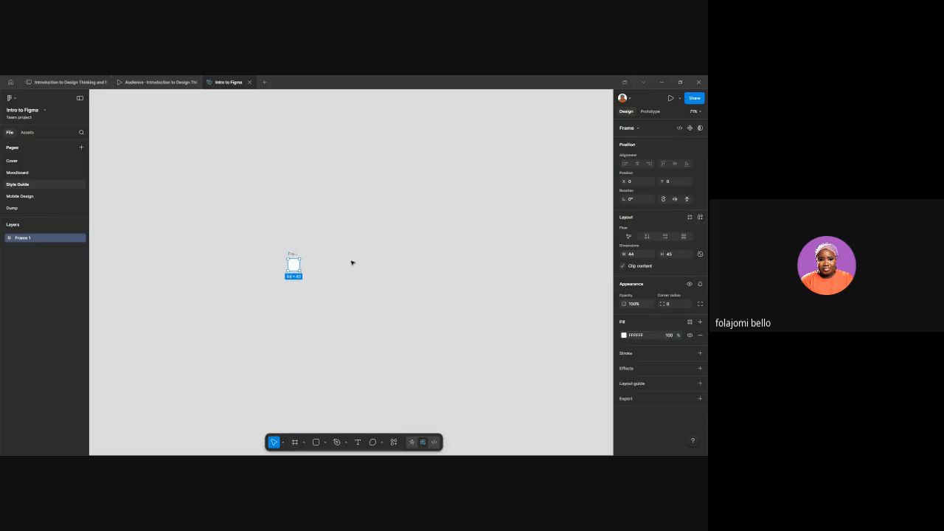
click(637, 257)
key(Return)
Step: Examine at high magnification how the fractional-width frame's edges line up with the pixel grid
scroll(286, 261, up, 10)
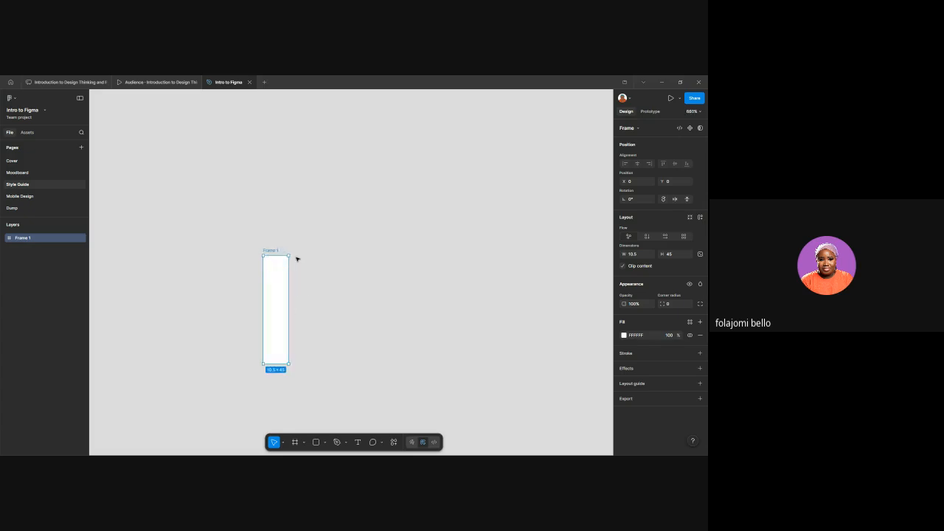
scroll(261, 262, up, 6)
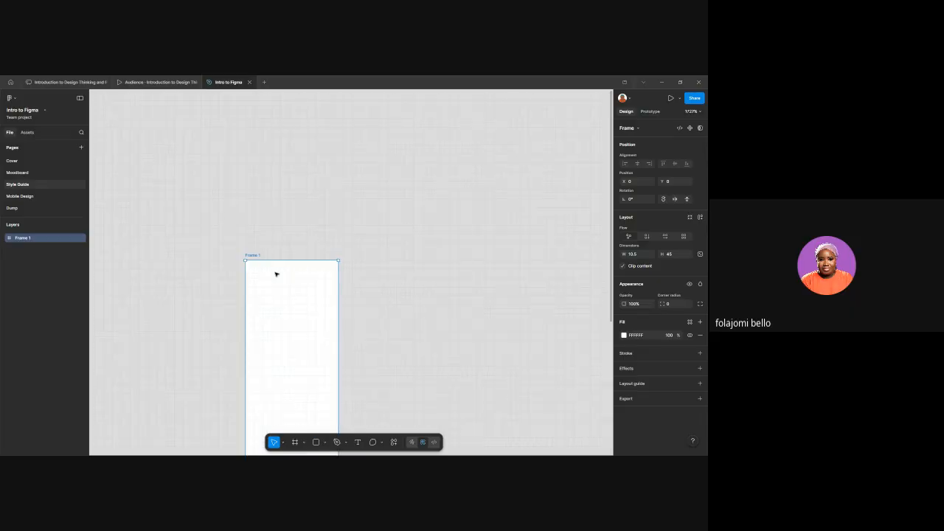
scroll(276, 275, up, 7)
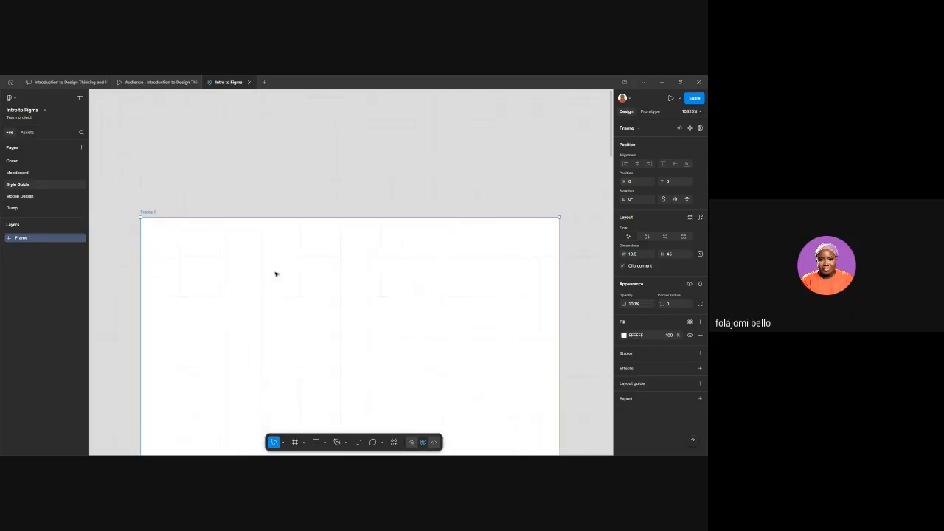
scroll(276, 274, right, 1)
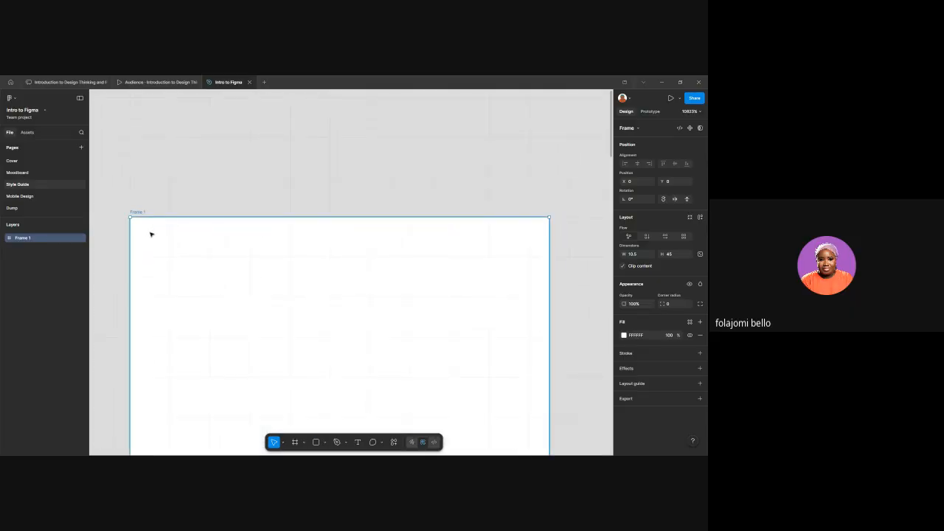
scroll(154, 235, up, 3)
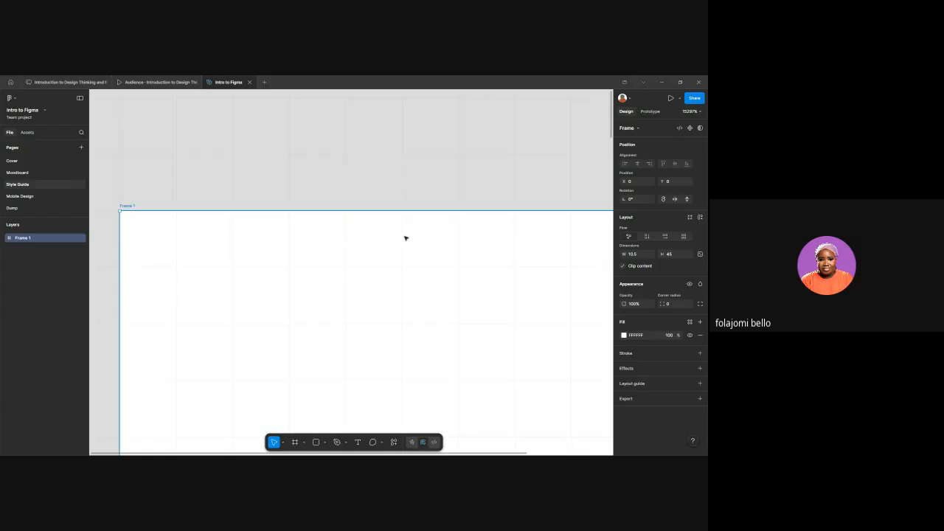
scroll(439, 236, right, 2)
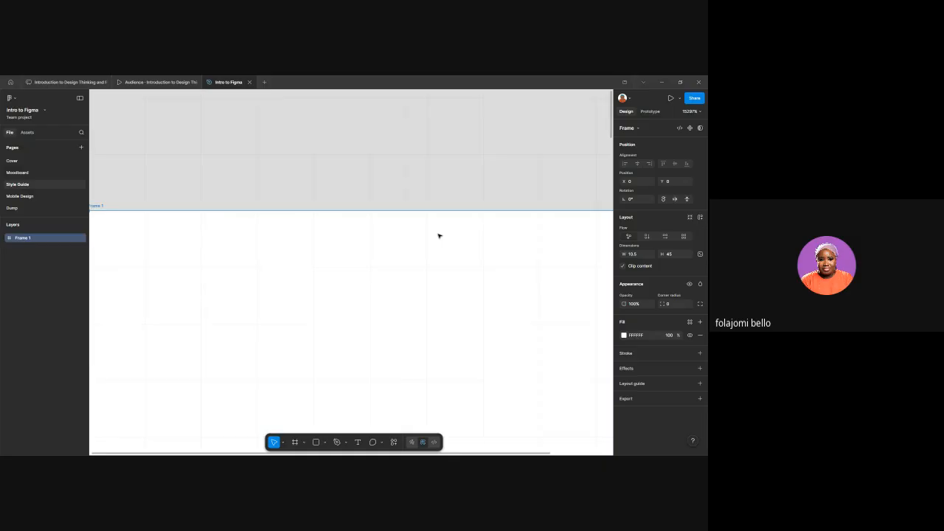
scroll(439, 236, down, 3)
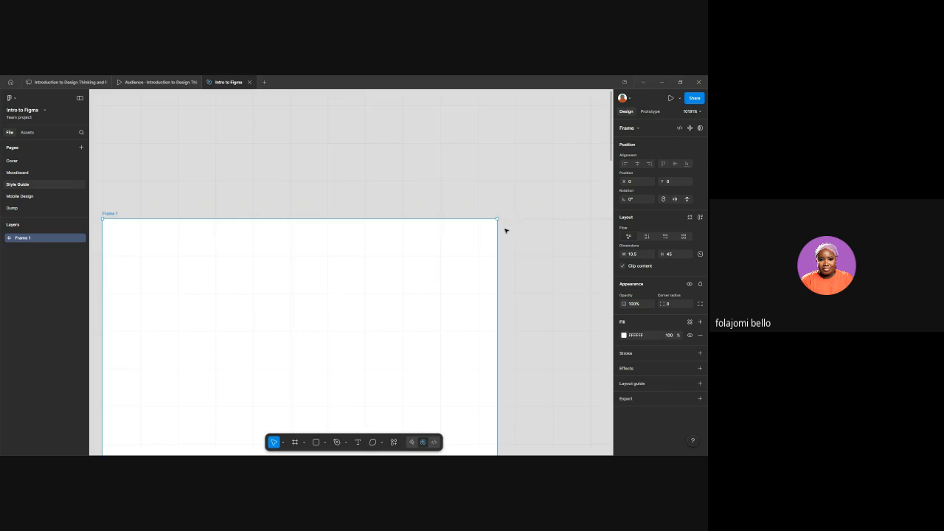
scroll(511, 228, up, 5)
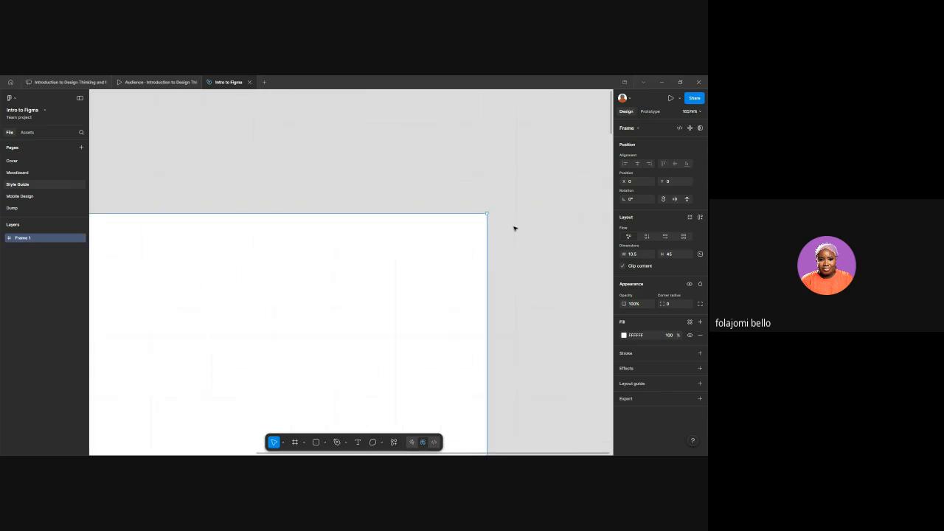
Step: Try frame widths of 11 and 10.8 to compare its edge against the pixel grid
click(641, 256)
text(11)
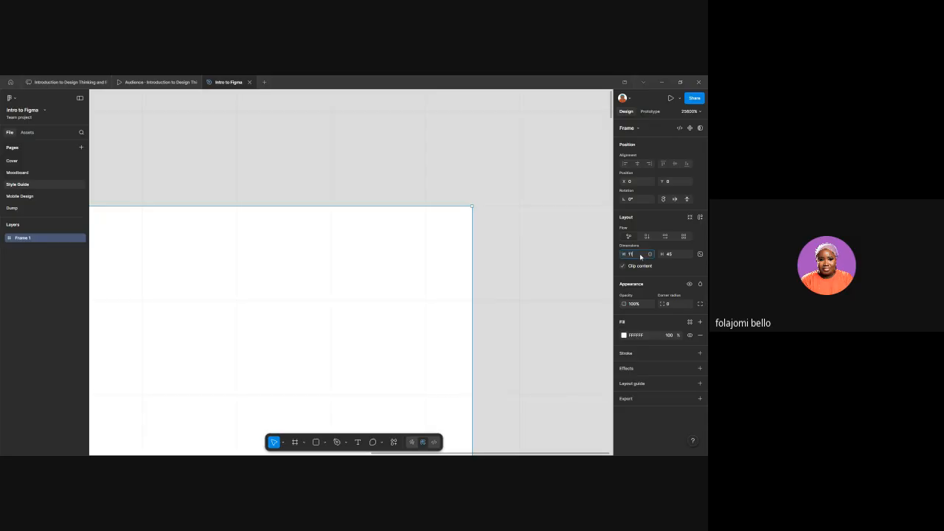
key(Return)
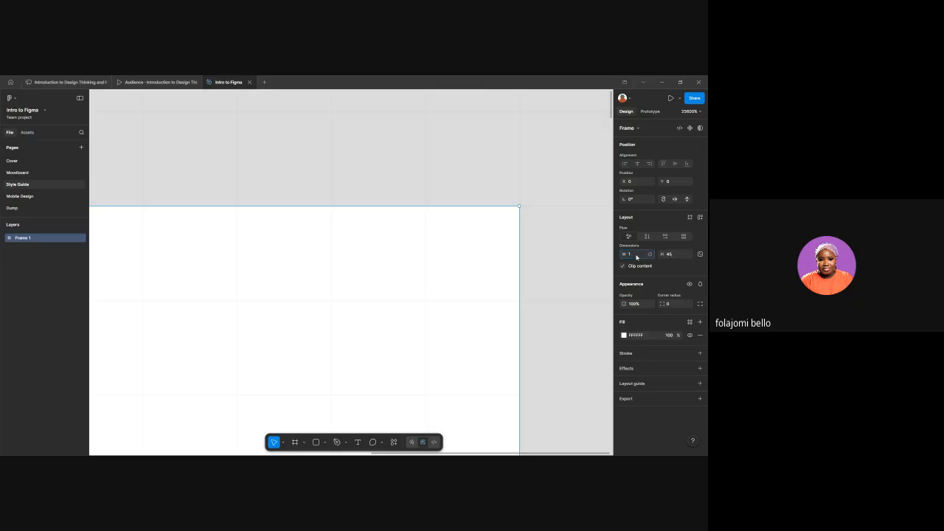
click(636, 256)
text(10.8)
key(Return)
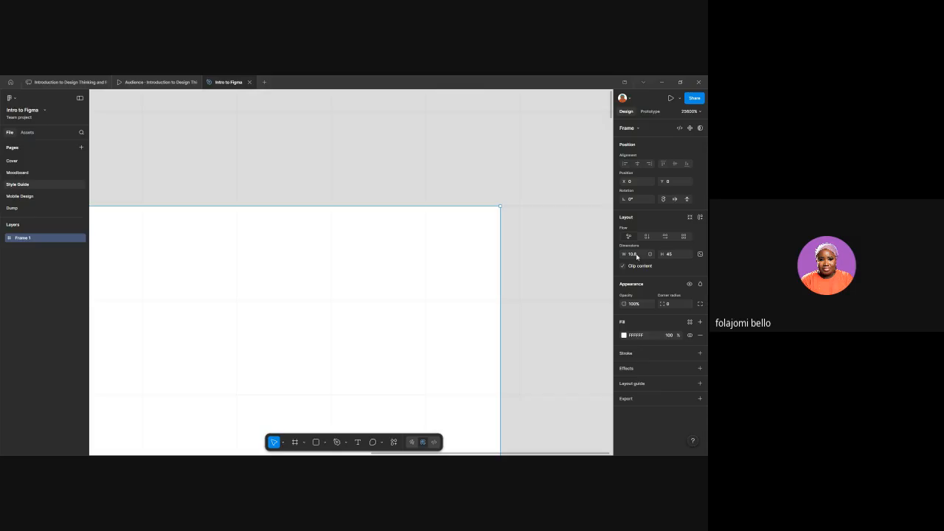
Step: Set the frame's width to 10 so that its edge sits on a whole pixel
click(637, 256)
key(BackSpace)
key(Return)
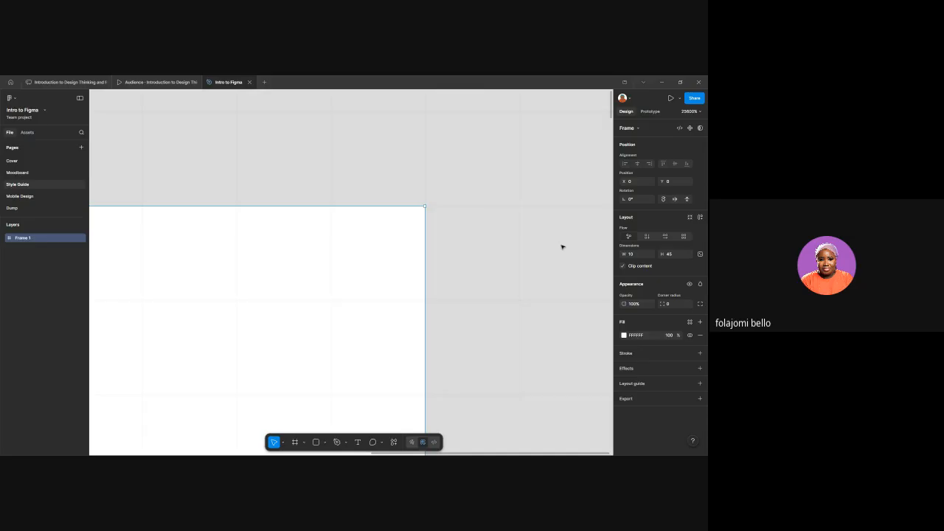
Step: Examine the resized frame from its top corners to its bottom edge and as a whole on the canvas
scroll(456, 217, down, 5)
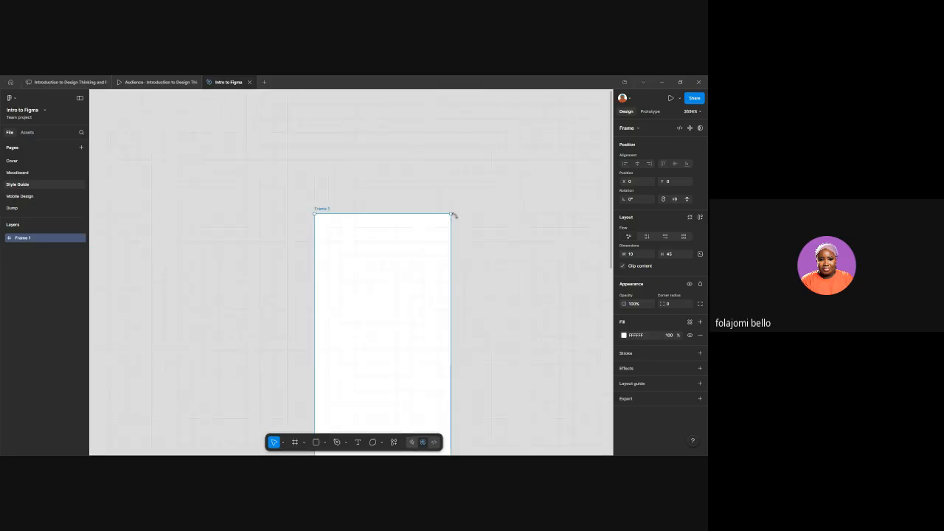
scroll(455, 215, down, 3)
scroll(455, 215, right, 2)
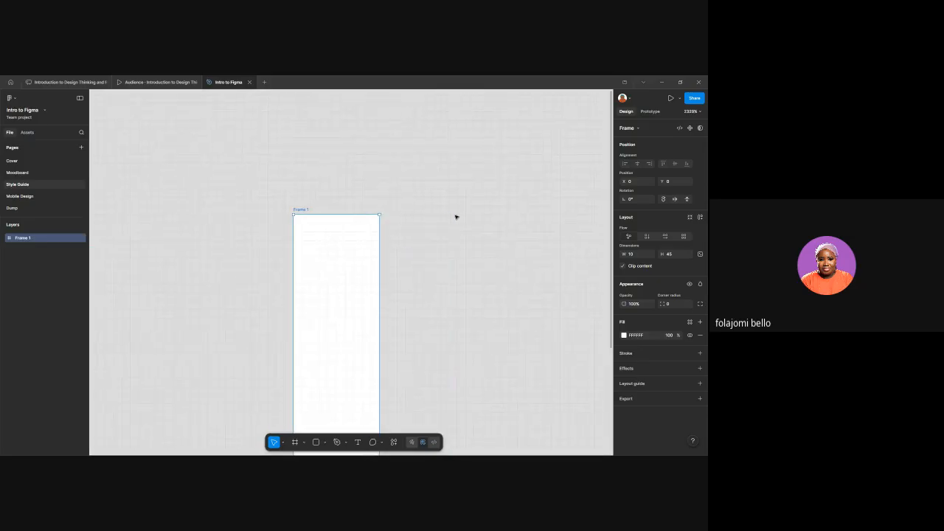
scroll(456, 217, down, 3)
scroll(456, 217, down, 3)
scroll(456, 216, down, 3)
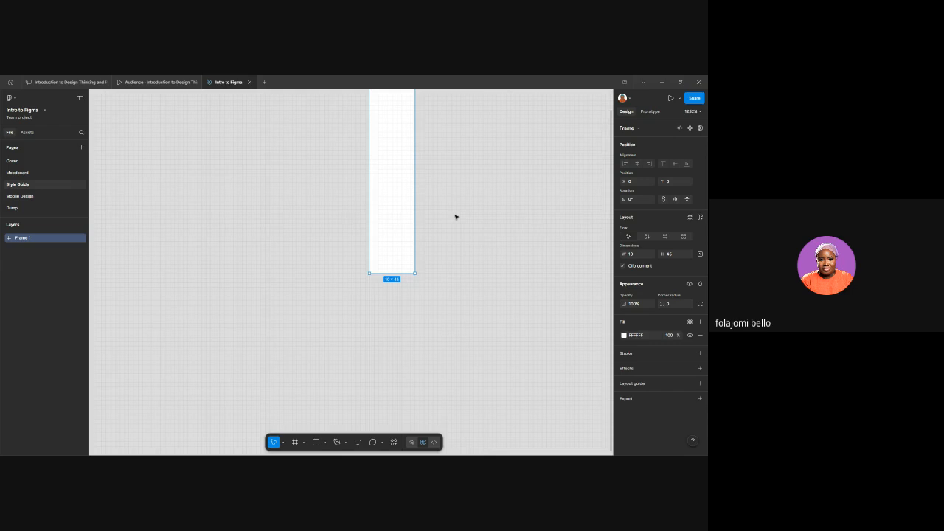
scroll(456, 216, up, 1)
scroll(456, 217, down, 1)
scroll(456, 216, down, 5)
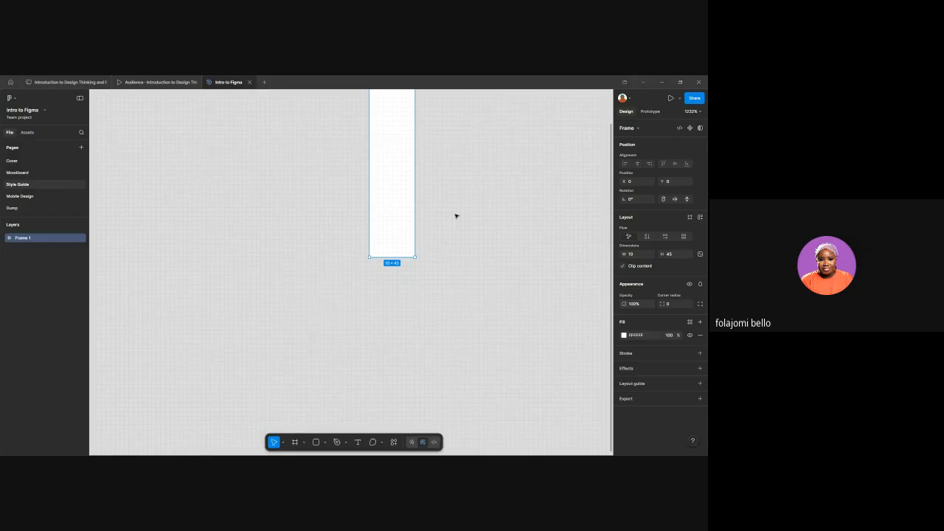
scroll(456, 216, left, 1)
scroll(456, 217, down, 10)
scroll(455, 216, right, 3)
scroll(417, 222, down, 1)
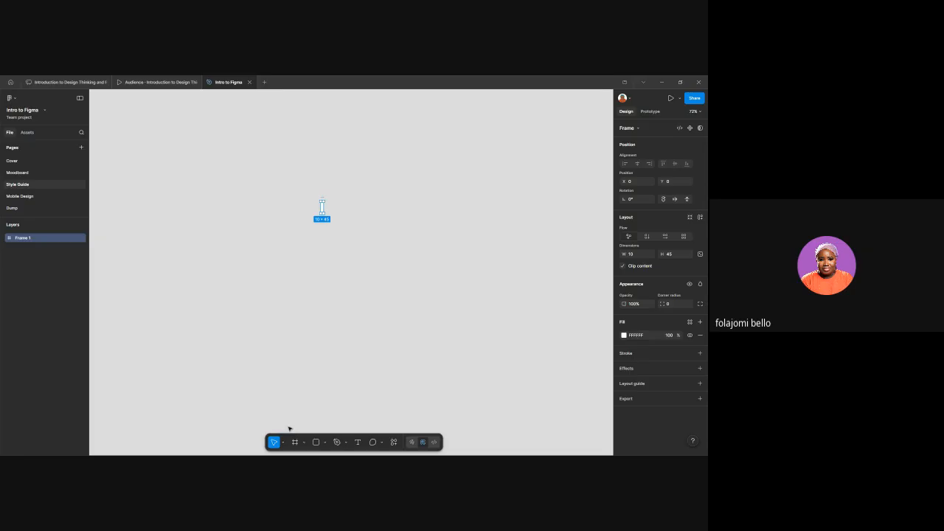
Step: Deselect the frame and compare the pixel grid on the empty canvas and inside the frame at different magnifications
scroll(290, 429, up, 1)
scroll(290, 429, down, 2)
scroll(290, 428, up, 5)
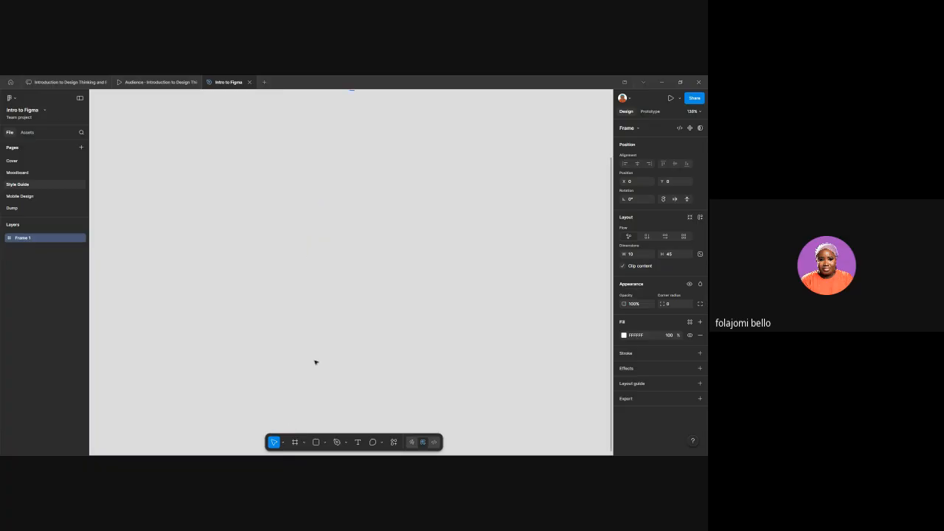
scroll(375, 268, up, 3)
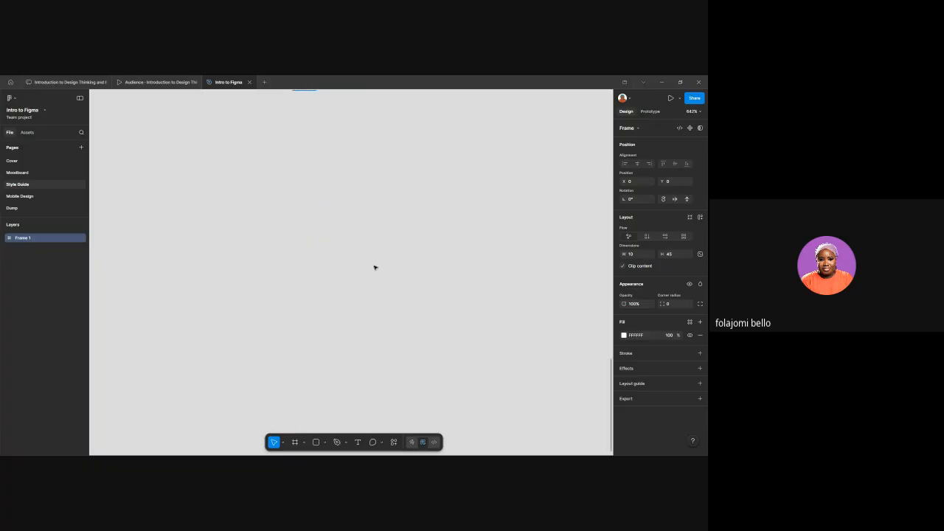
scroll(375, 268, up, 2)
click(378, 269)
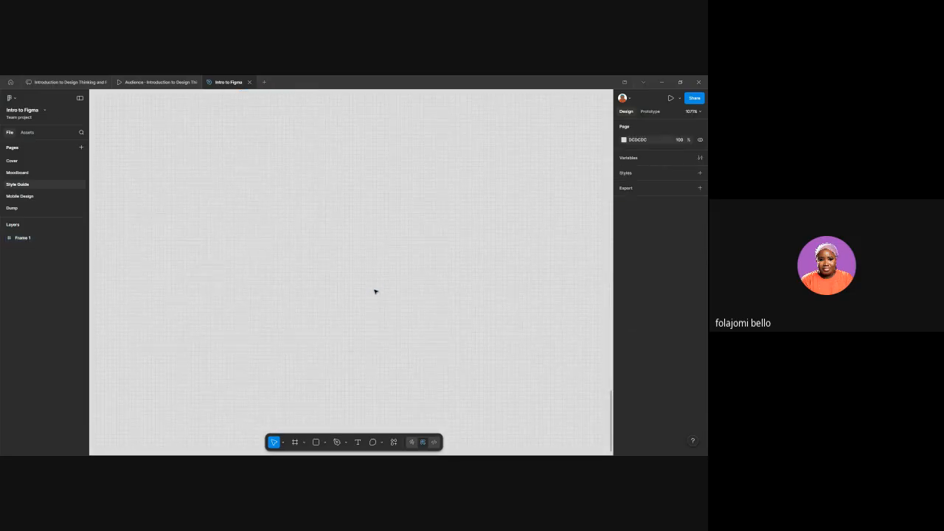
scroll(374, 292, down, 10)
scroll(375, 291, down, 2)
scroll(368, 207, up, 1)
scroll(364, 212, up, 10)
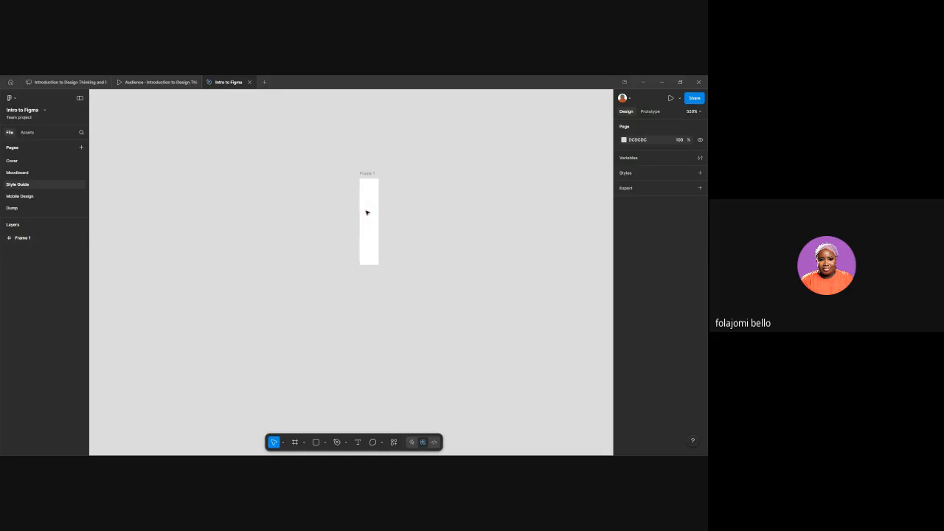
scroll(367, 213, up, 5)
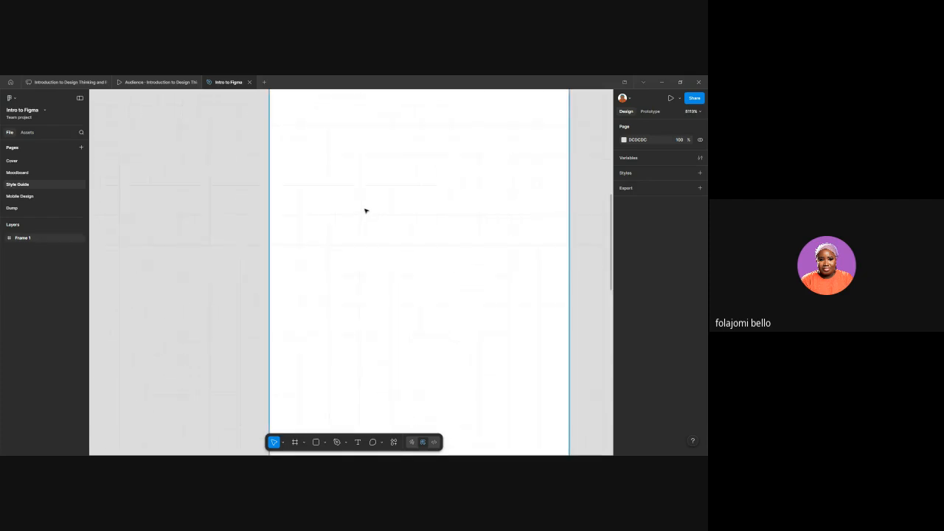
scroll(365, 211, down, 5)
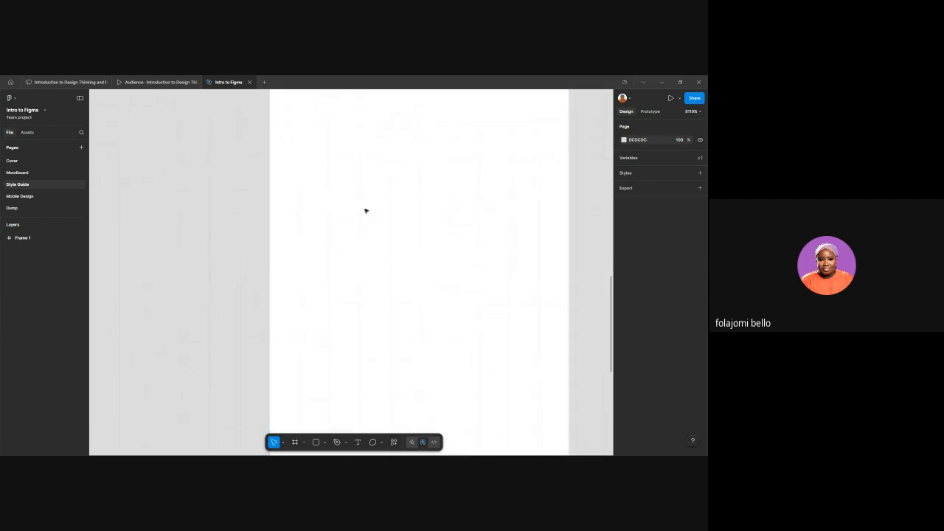
scroll(365, 211, down, 3)
scroll(366, 211, down, 5)
scroll(365, 211, down, 1)
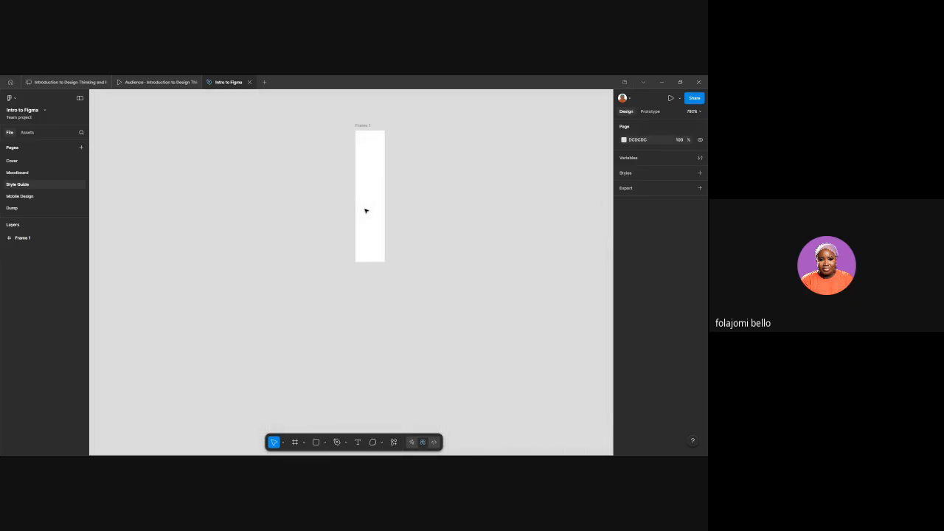
Step: Review the canvas zoom and view options, and look at the frame at a lower magnification
scroll(370, 208, down, 1)
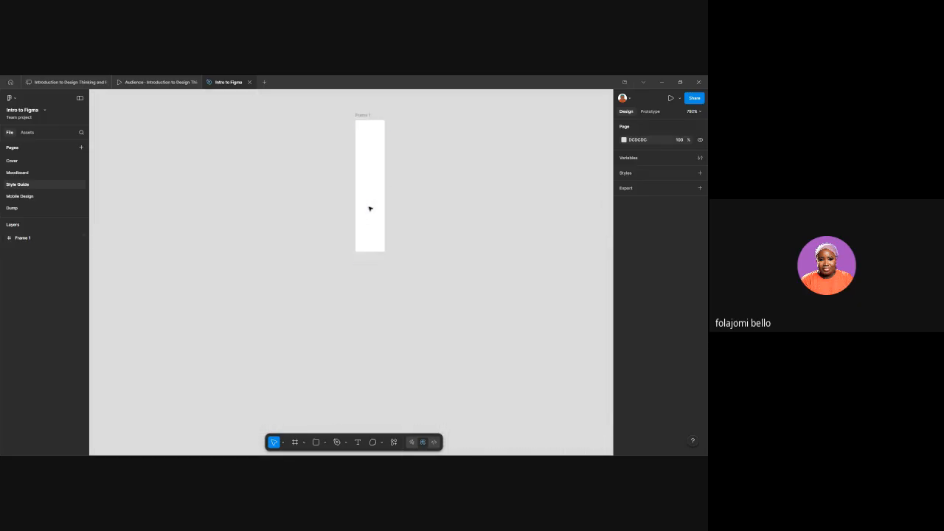
scroll(370, 209, down, 2)
scroll(370, 208, up, 4)
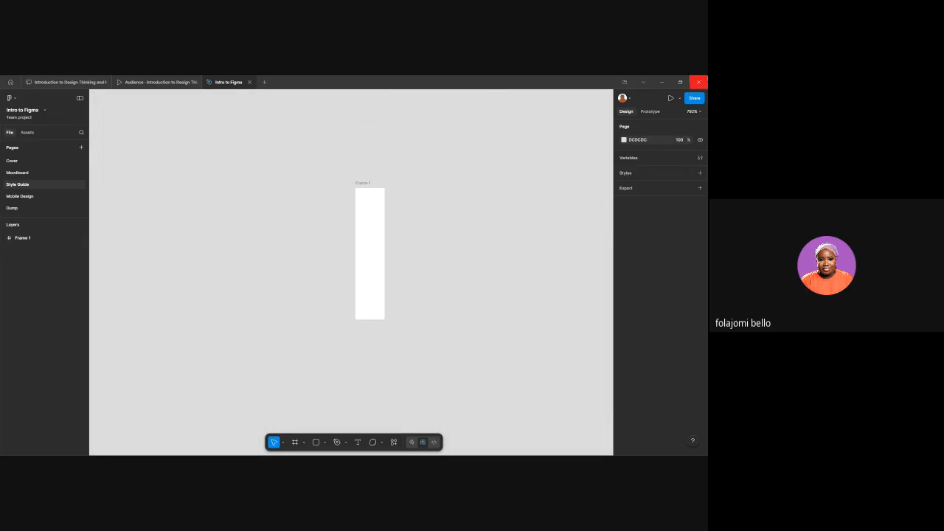
click(700, 114)
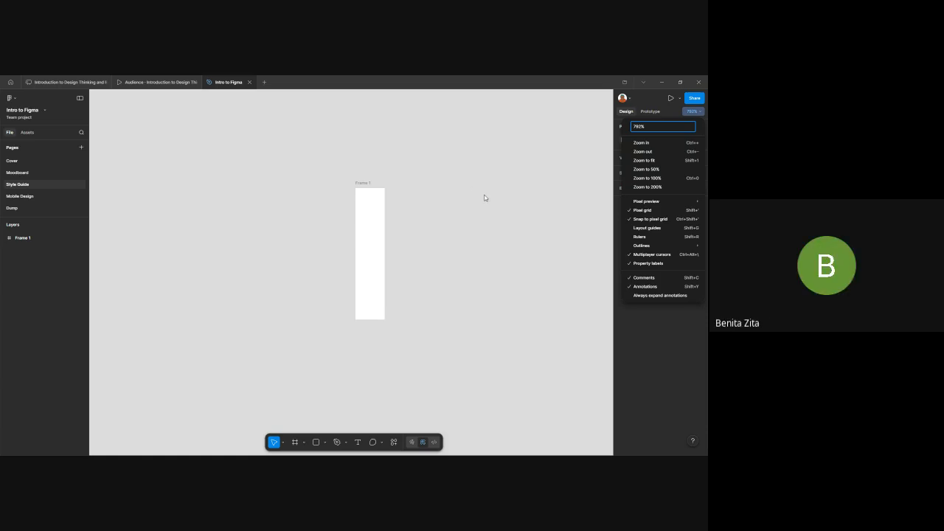
click(465, 199)
scroll(457, 215, down, 2)
scroll(457, 214, right, 2)
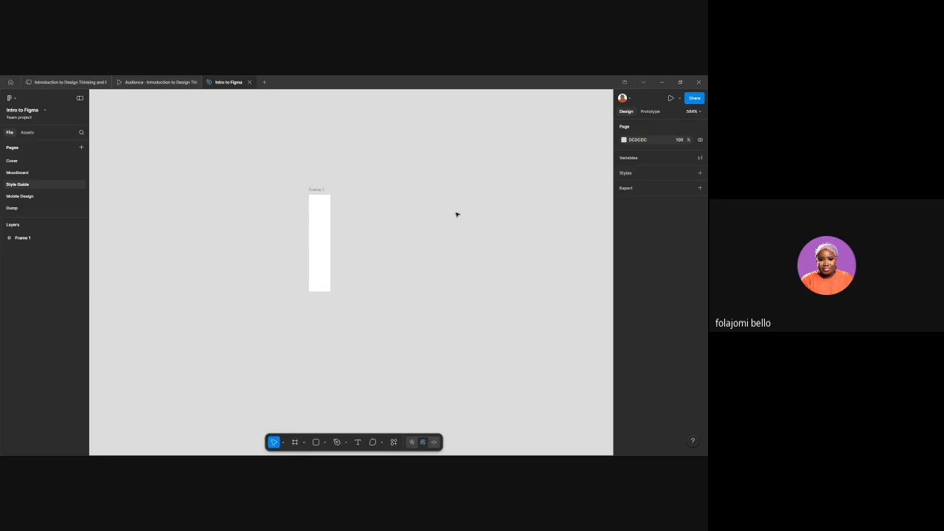
scroll(457, 214, down, 2)
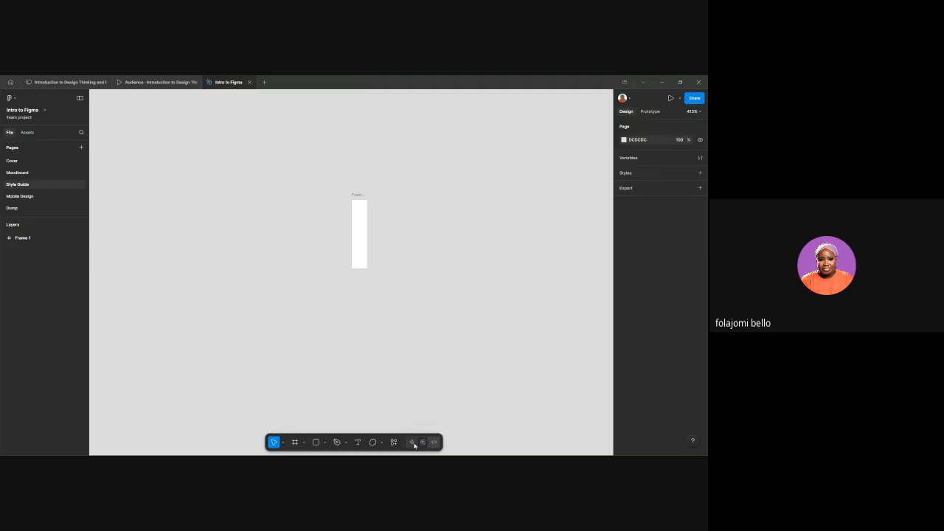
Step: Look at Draw mode and Dev Mode, dismiss the Figma MCP introduction, and return to Design mode
click(415, 445)
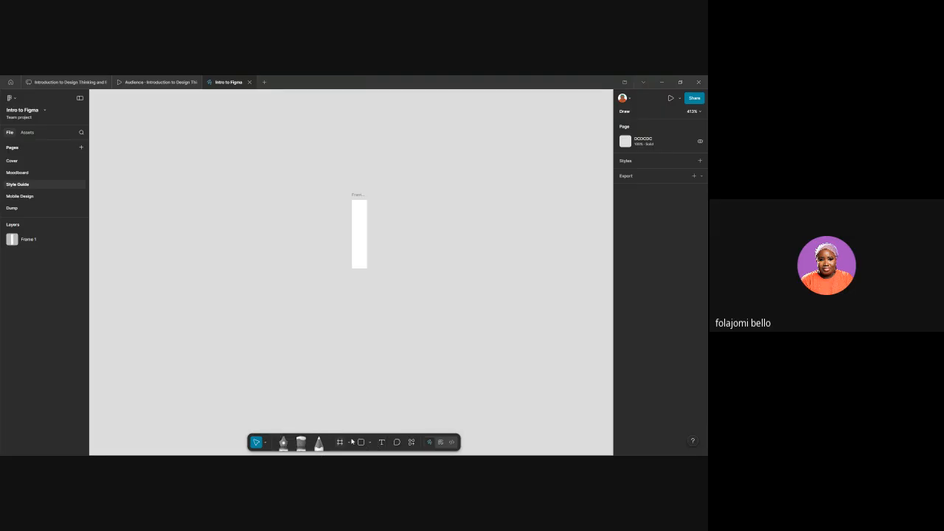
click(451, 444)
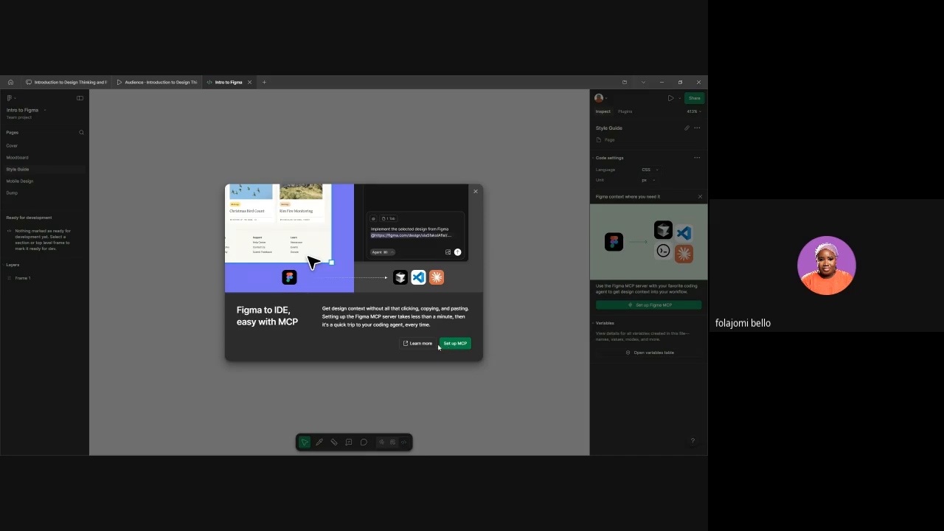
click(475, 191)
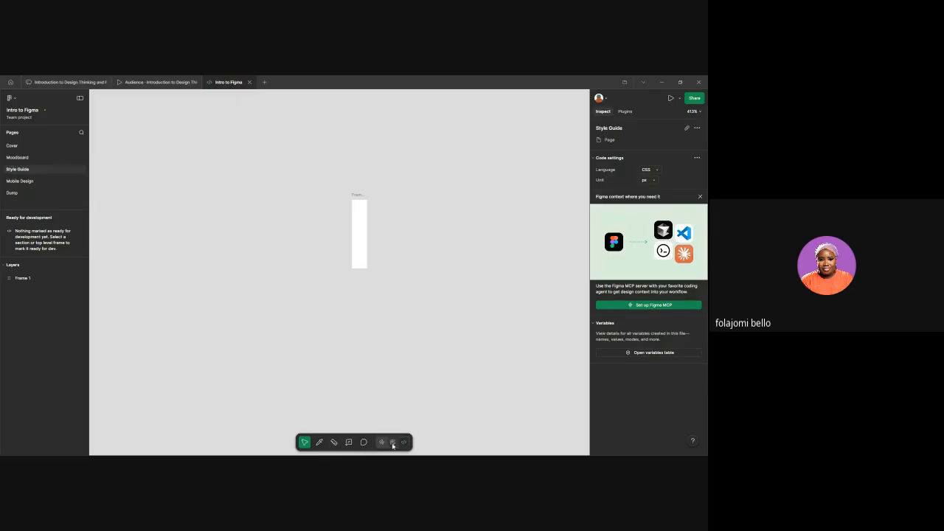
click(392, 443)
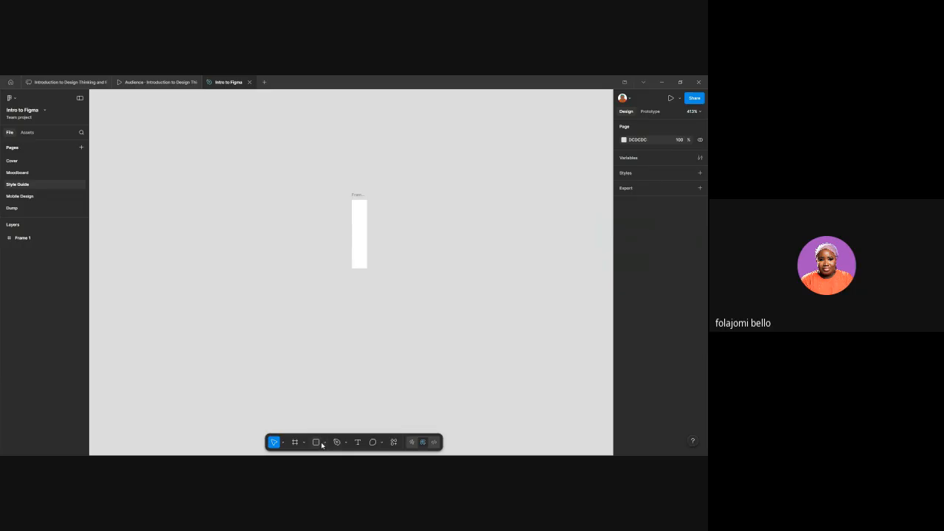
Step: Pan the canvas in several directions with the Hand tool to view the frame from different positions
click(282, 443)
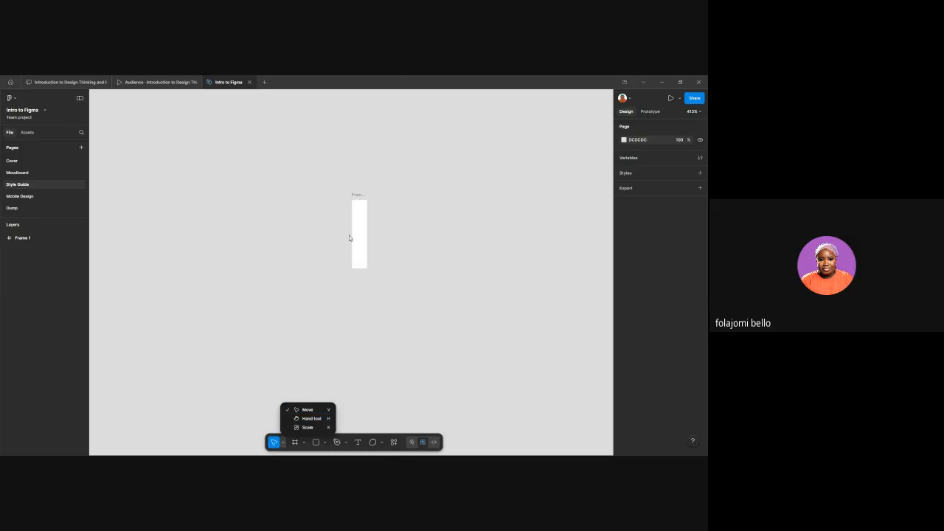
click(306, 418)
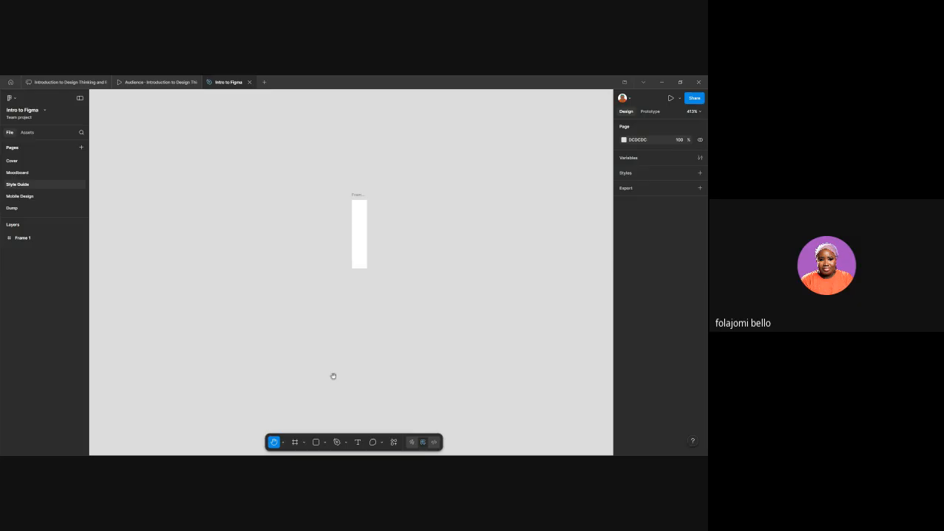
drag(488, 253, 410, 303)
drag(476, 273, 242, 232)
drag(341, 232, 476, 248)
drag(300, 242, 368, 251)
drag(183, 264, 287, 248)
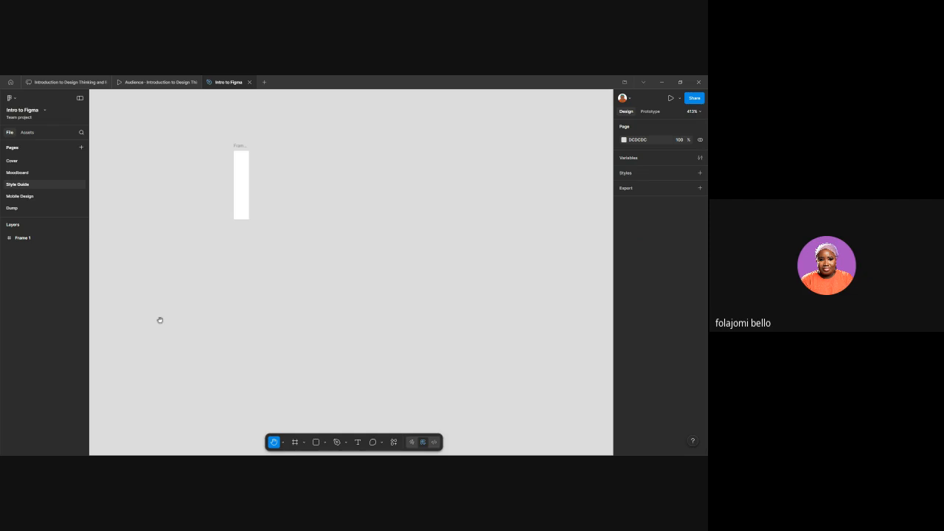
drag(161, 320, 317, 322)
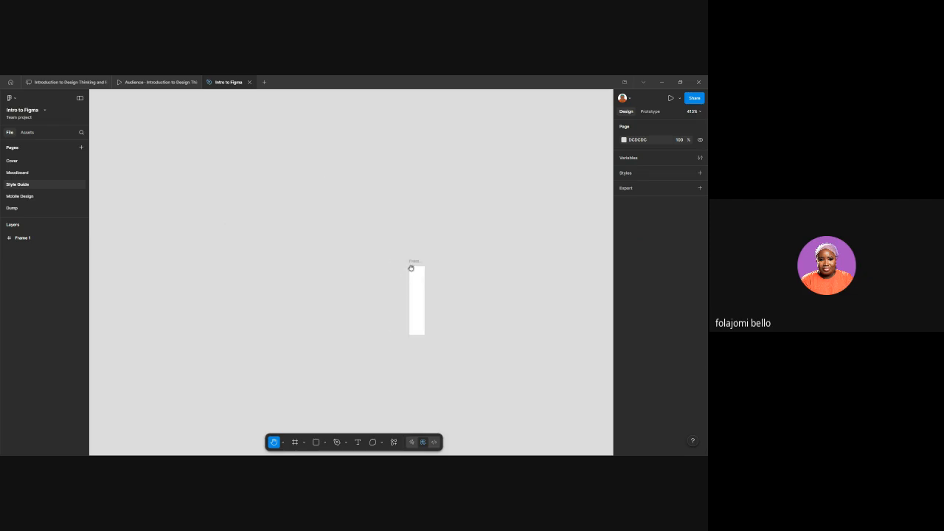
mouse_move(414, 263)
mouse_down()
mouse_move(382, 254)
mouse_move(408, 261)
mouse_up()
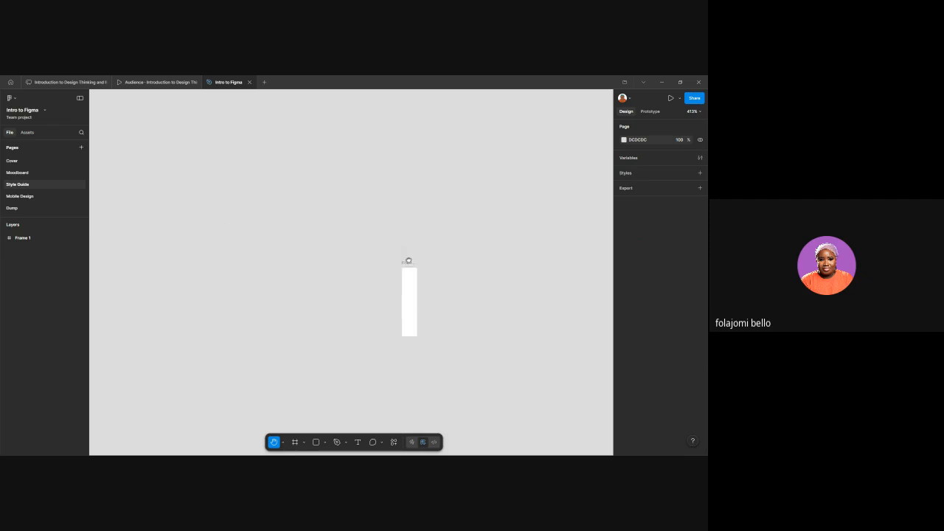
drag(278, 265, 200, 280)
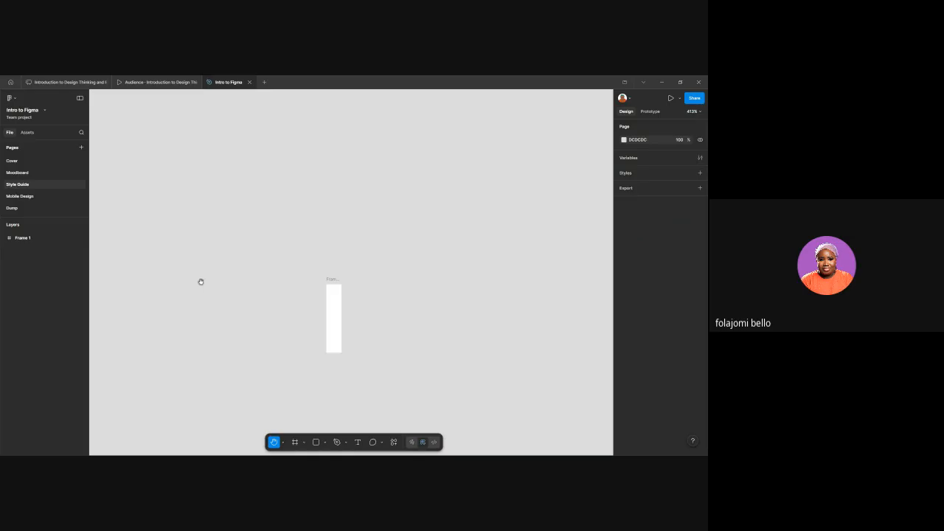
drag(236, 318, 254, 281)
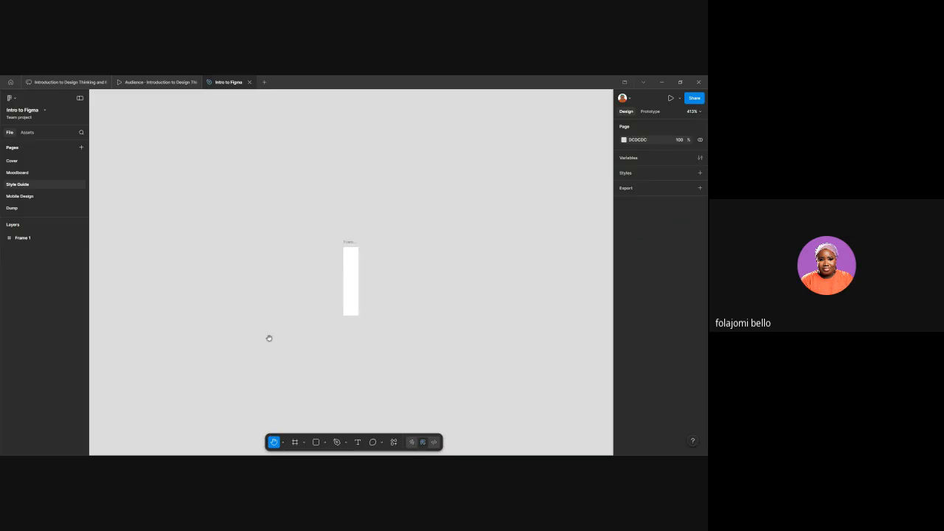
Step: Switch from the Hand tool back to the Move tool and check the selection in its tool group
click(284, 442)
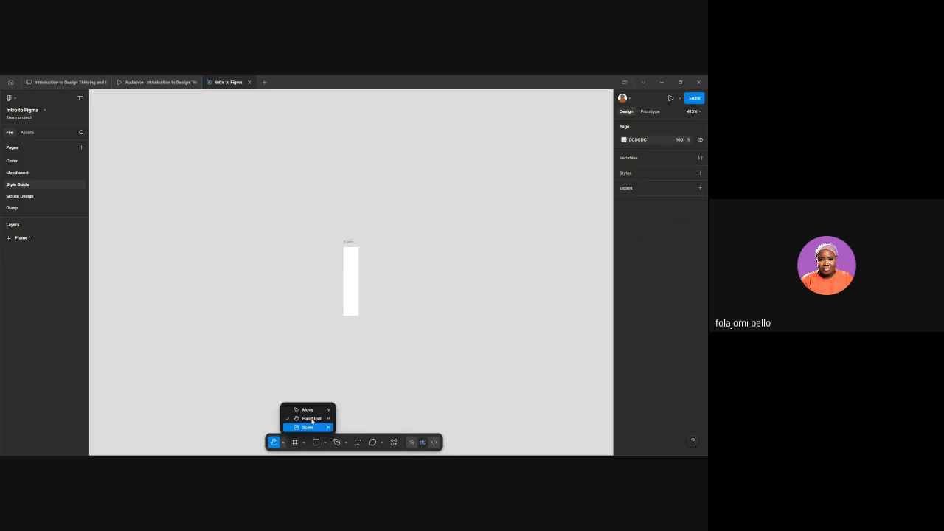
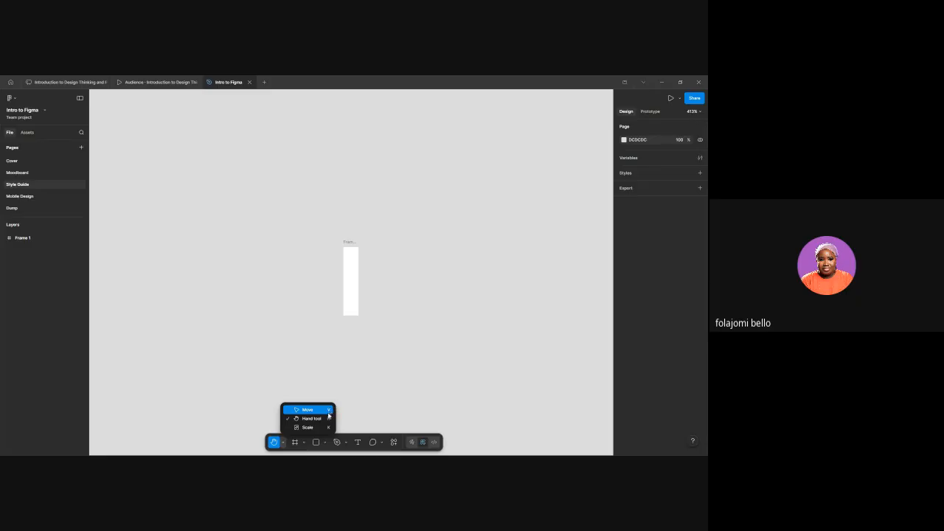
click(376, 365)
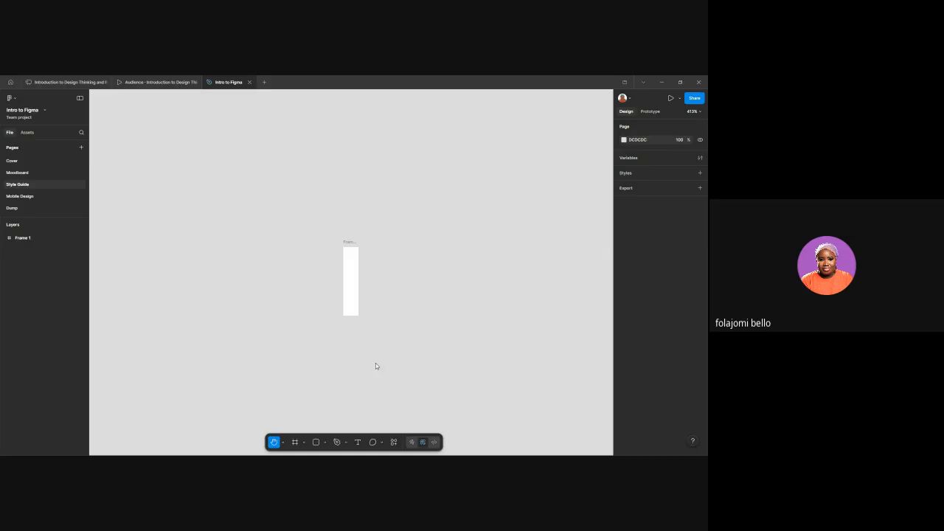
key(v)
click(284, 443)
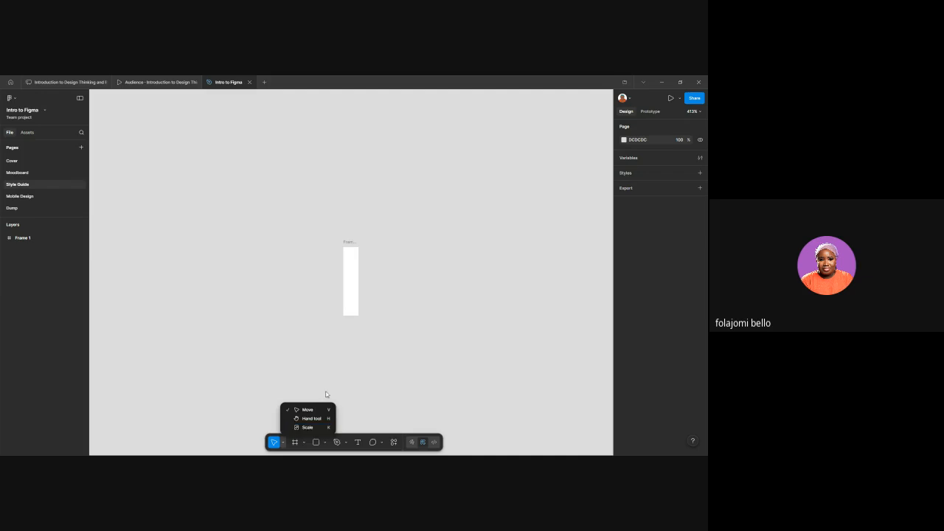
click(336, 364)
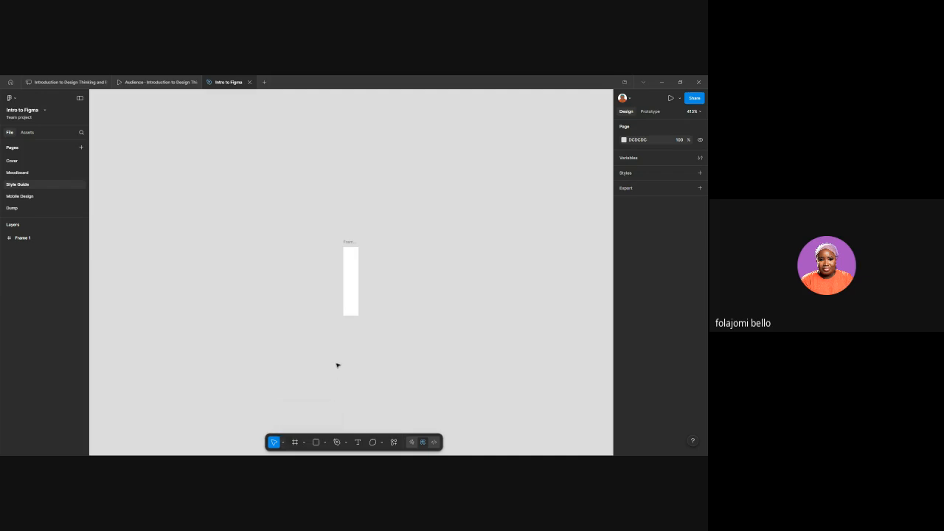
Step: Reposition Frame 1 and scale it proportionally with the Scale tool, up to about 72 × 324 and down to about 39 × 175.5
key(h)
click(352, 270)
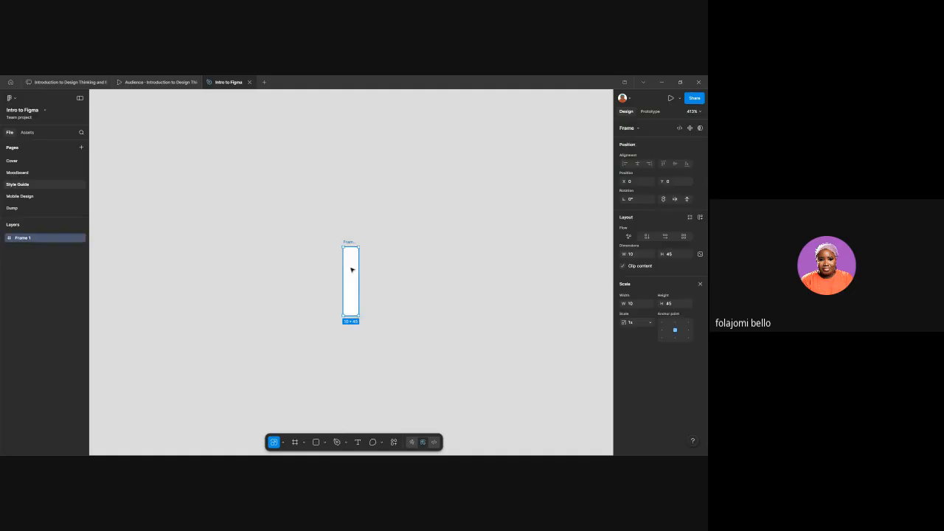
drag(352, 270, 334, 256)
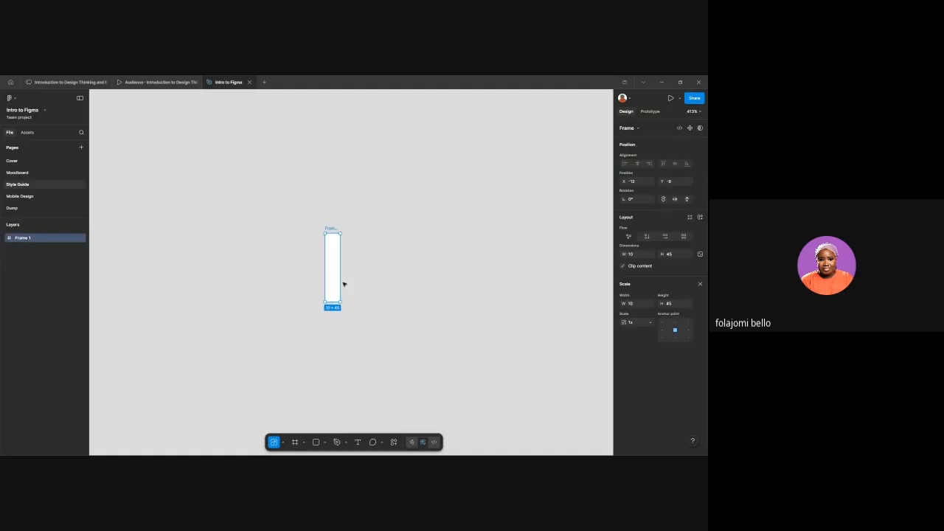
drag(341, 281, 435, 301)
drag(413, 295, 325, 294)
scroll(325, 294, down, 3)
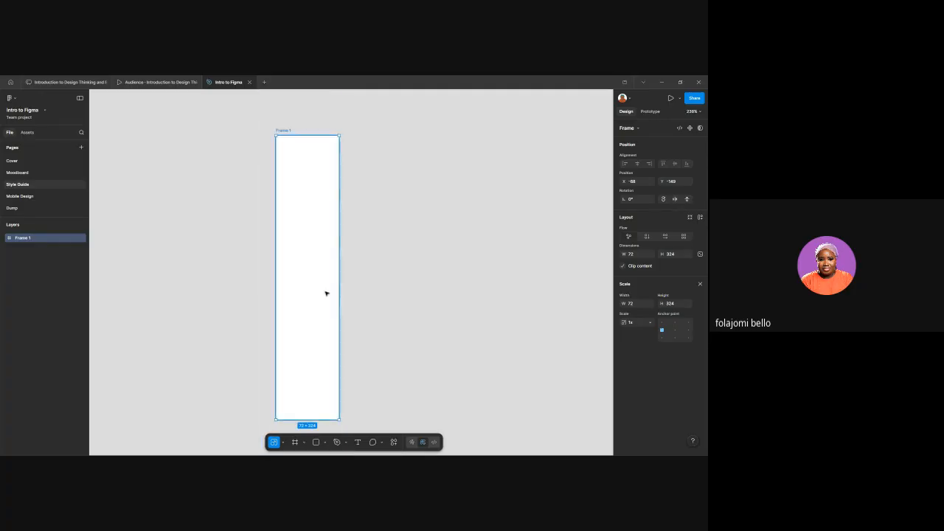
drag(337, 304, 364, 310)
drag(276, 297, 242, 281)
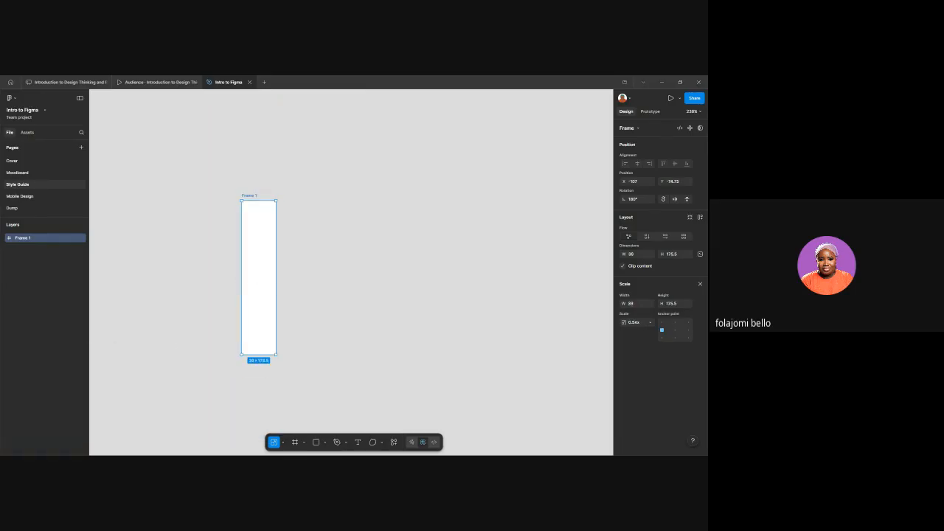
Step: Browse the Desktop and Phone frame presets and add an iPhone 16 & 17 Pro Max frame to the canvas
click(304, 443)
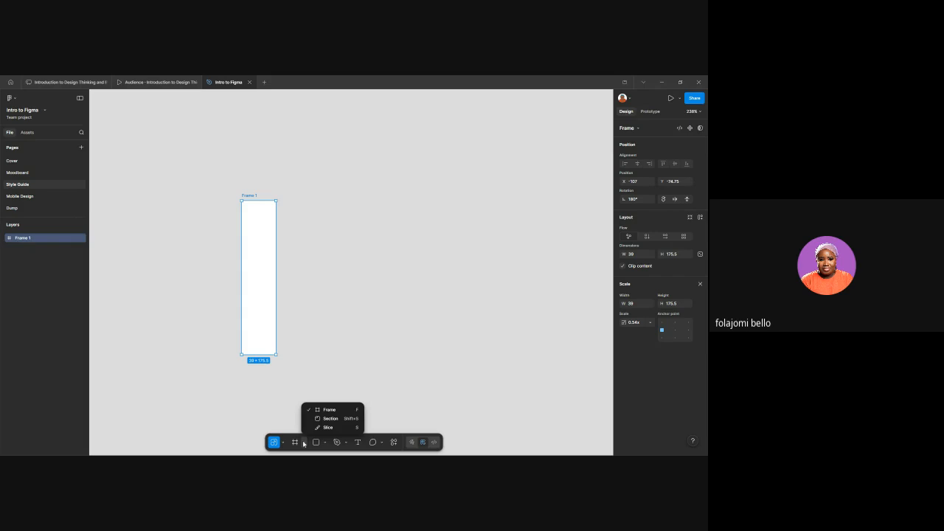
click(328, 409)
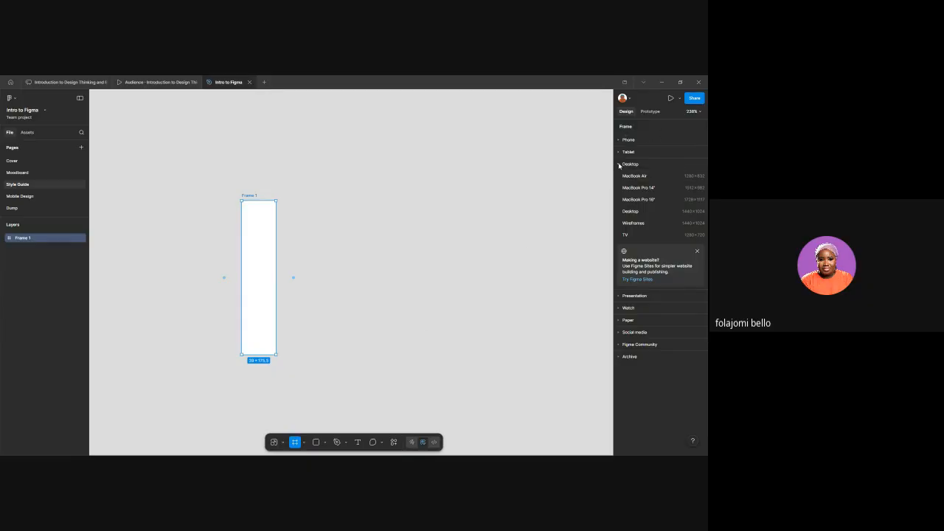
click(619, 165)
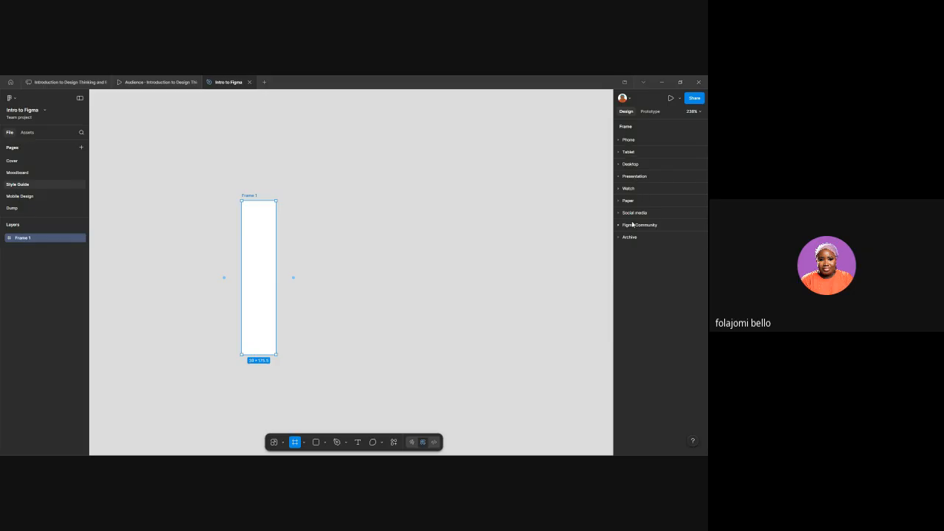
click(619, 140)
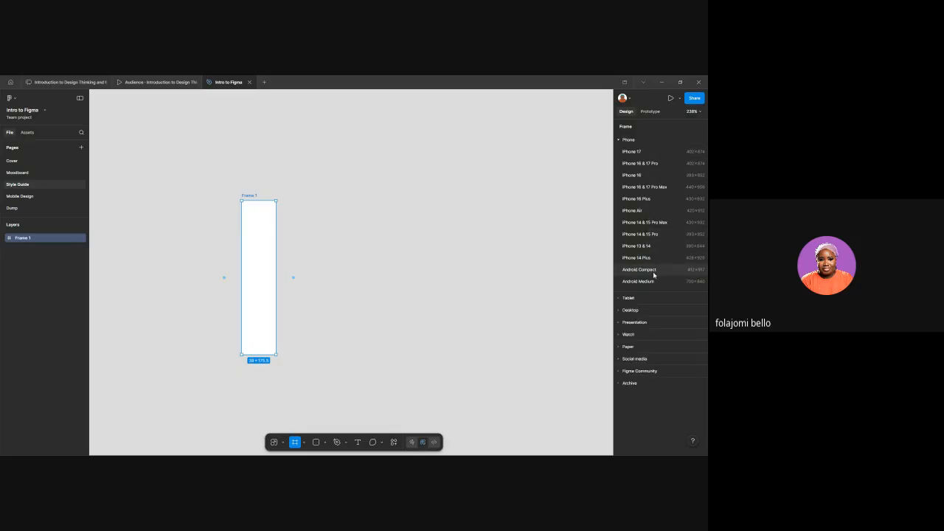
click(674, 190)
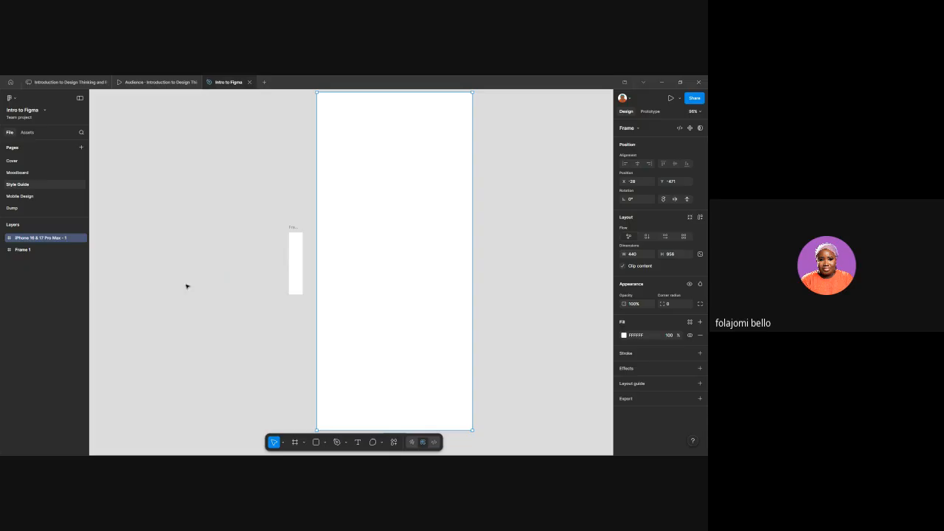
Step: Delete the small Frame 1 beside the iPhone frame
click(299, 267)
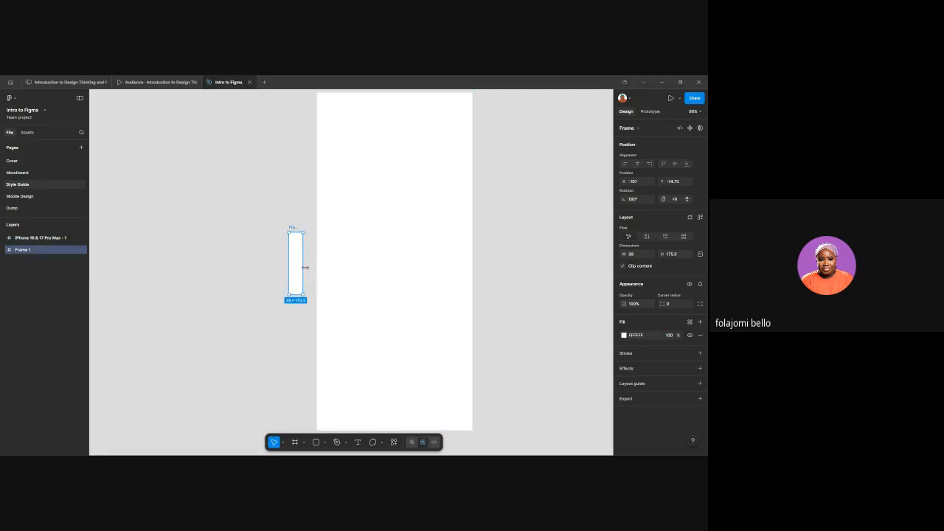
key(Delete)
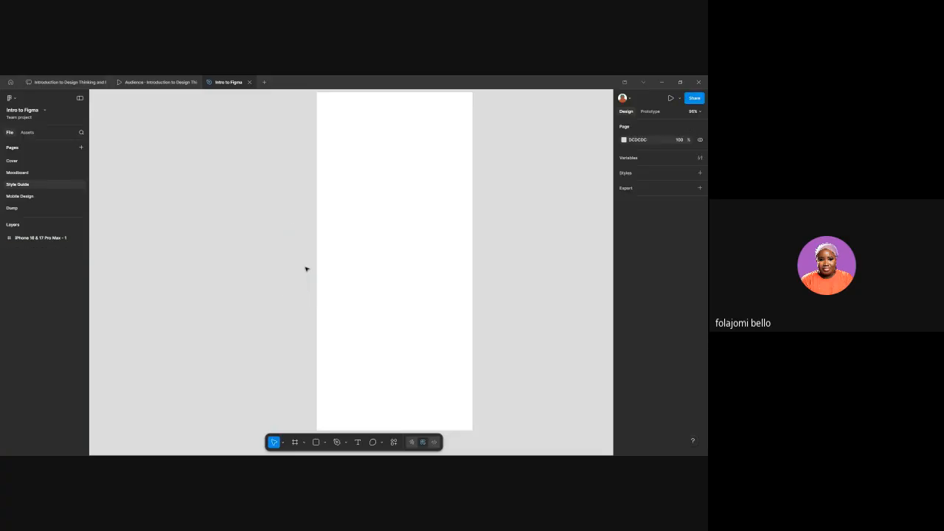
scroll(360, 278, down, 1)
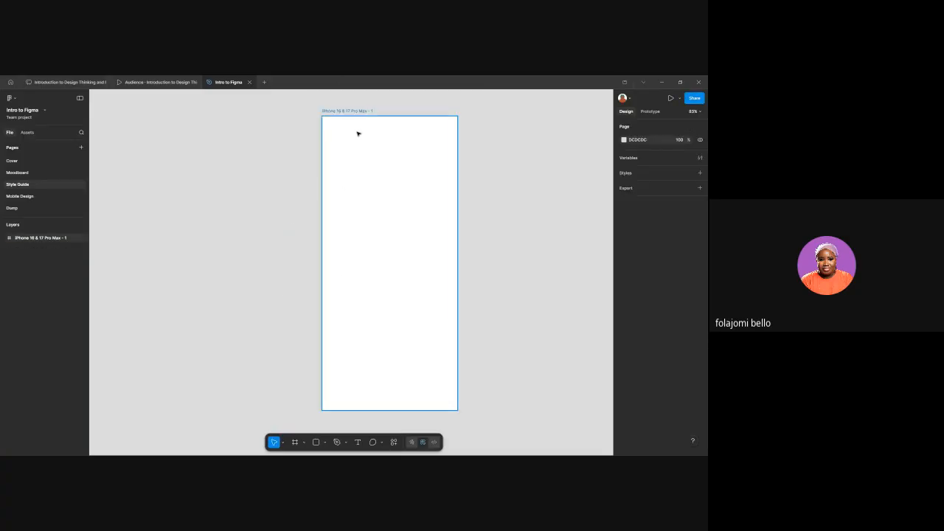
Step: Add an iPad Pro 12.9" frame from the Tablet presets next to the iPhone frame
click(420, 198)
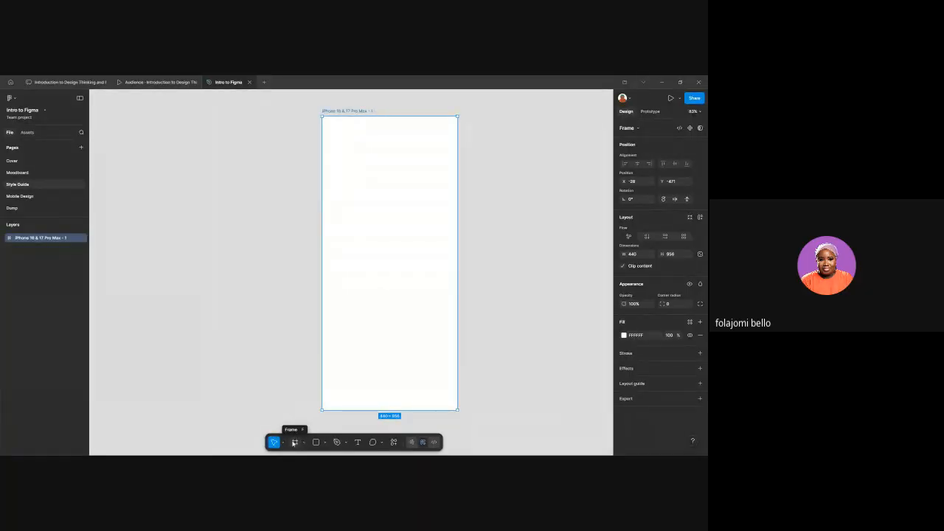
click(294, 443)
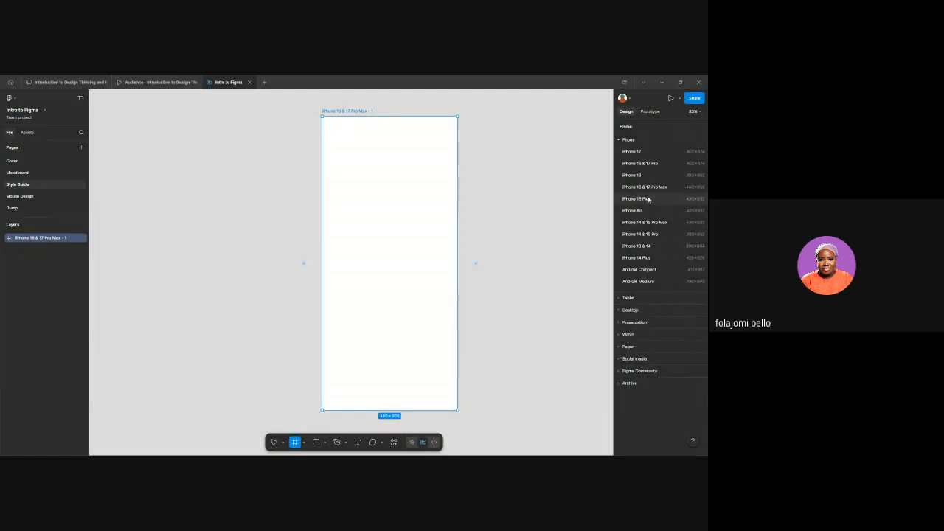
click(619, 141)
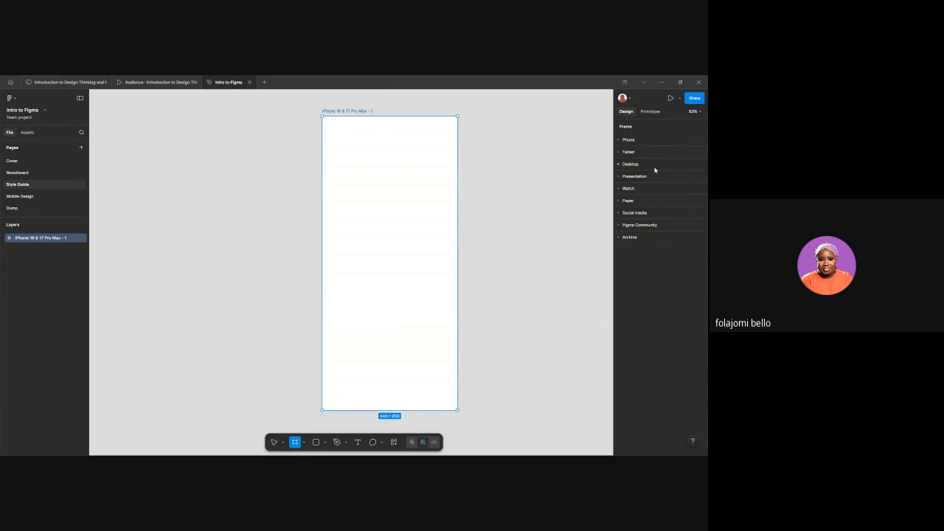
click(619, 152)
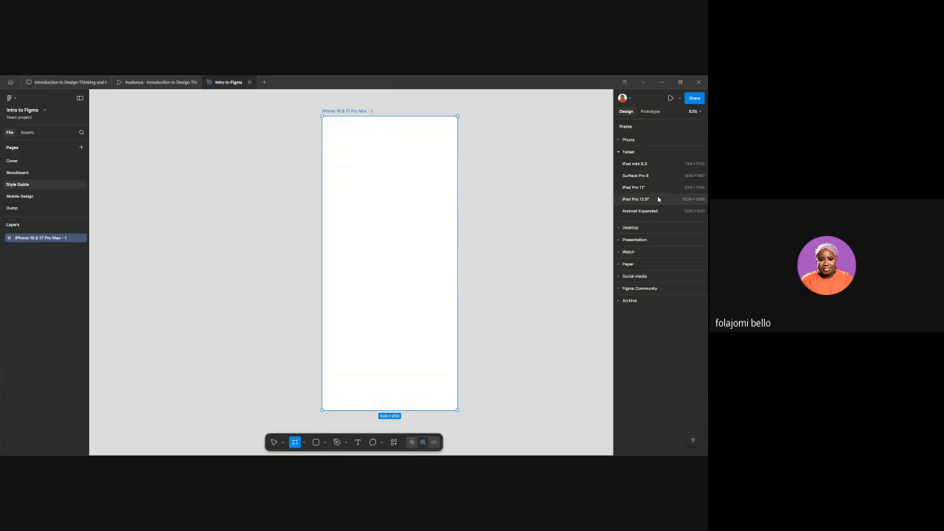
click(658, 195)
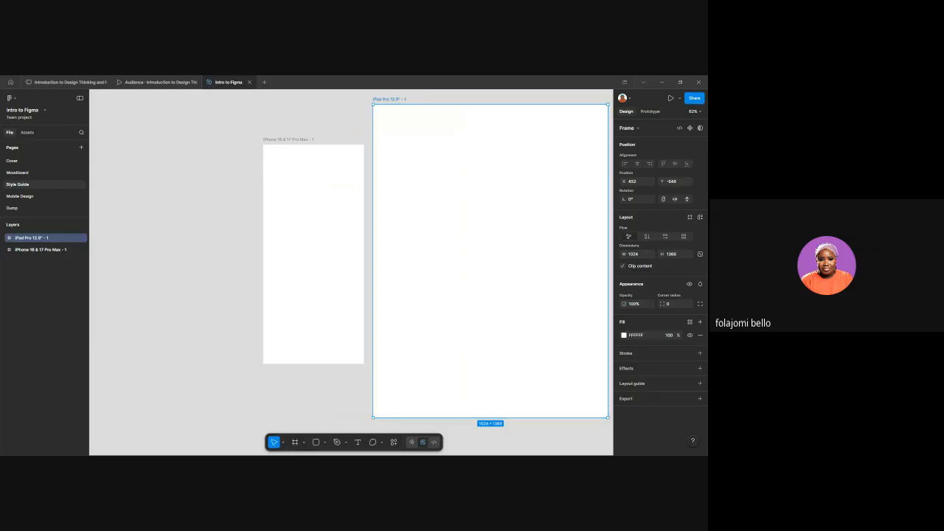
Step: Add a 1440 × 1024 Desktop frame from the Desktop presets beside the iPad frame
key(f)
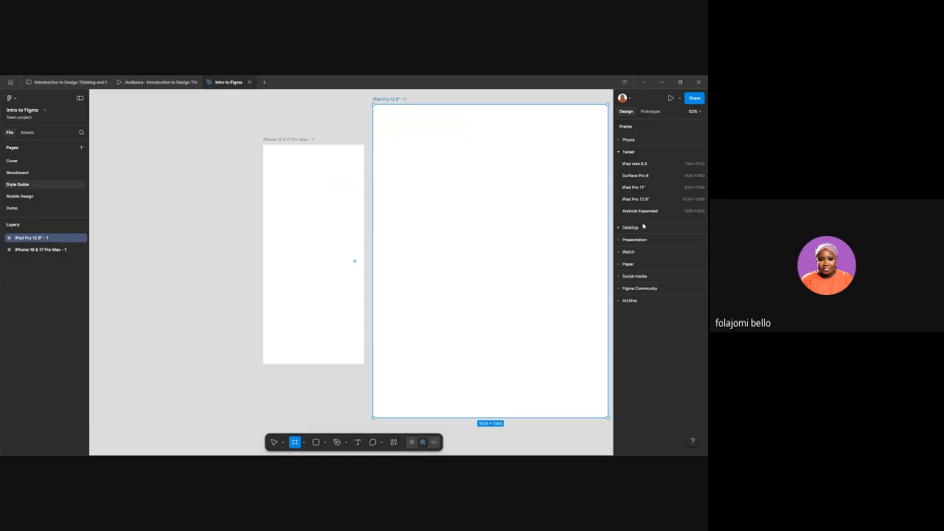
click(624, 151)
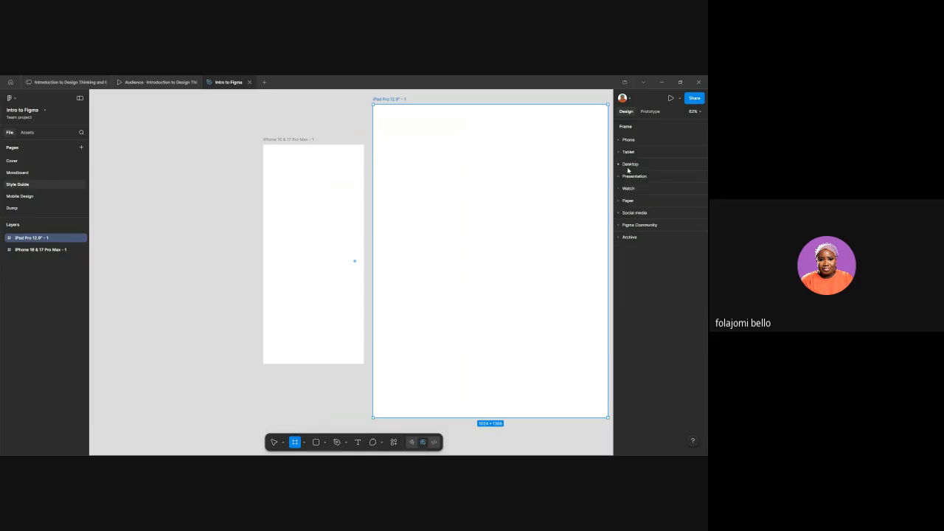
click(623, 165)
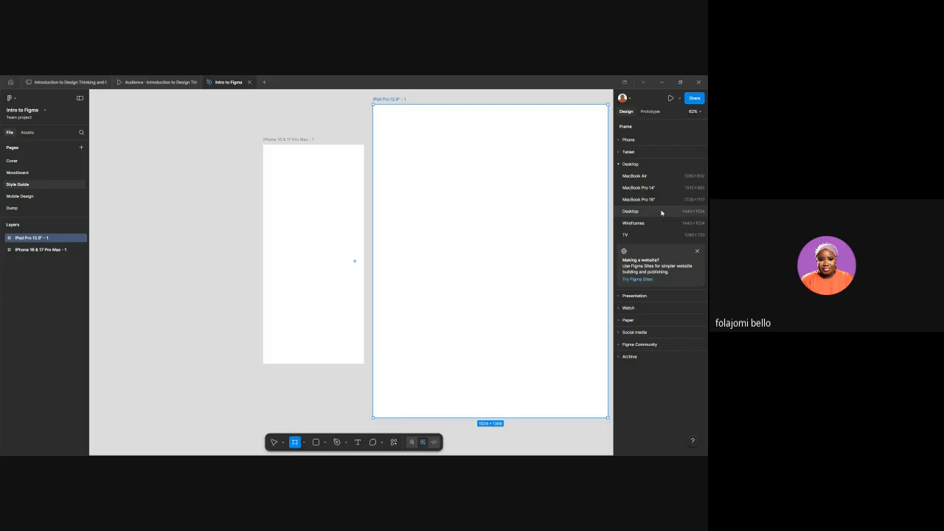
click(661, 212)
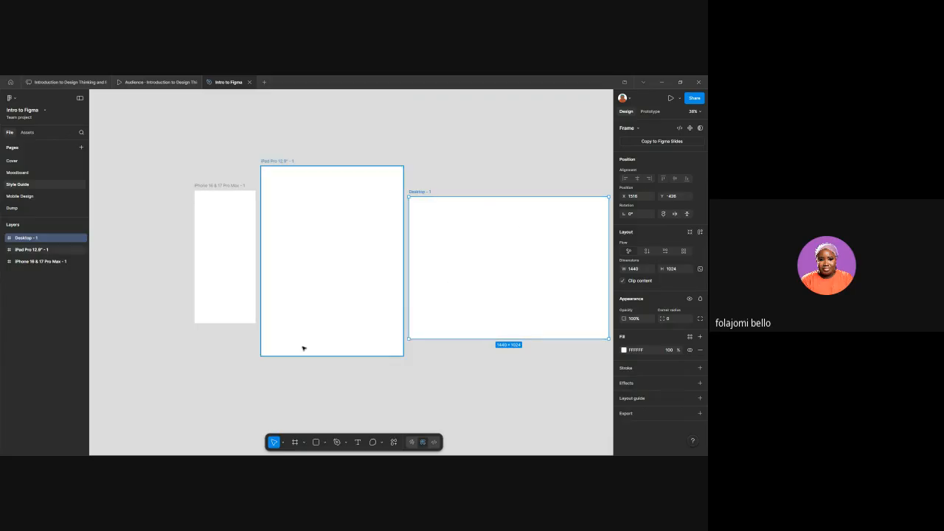
Step: Browse the Presentation, Watch and Paper frame presets to see which sizes each group offers
click(293, 445)
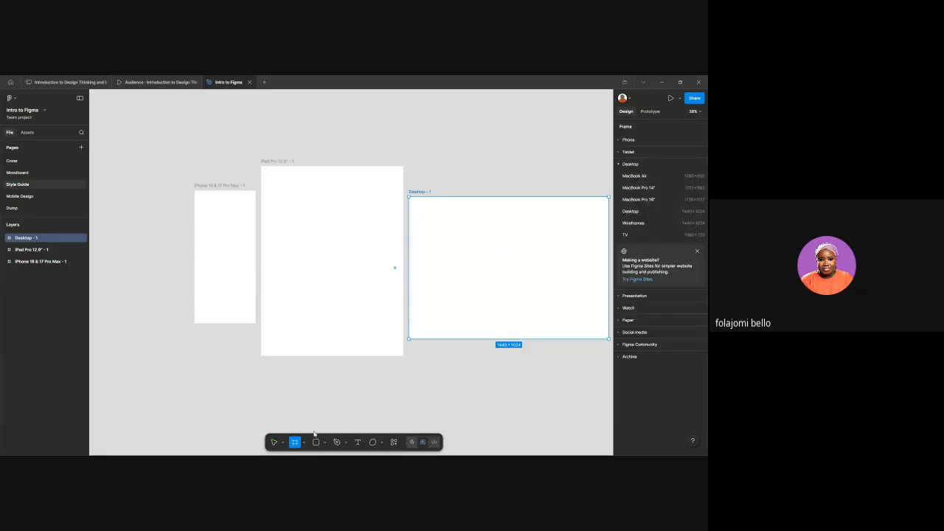
click(628, 164)
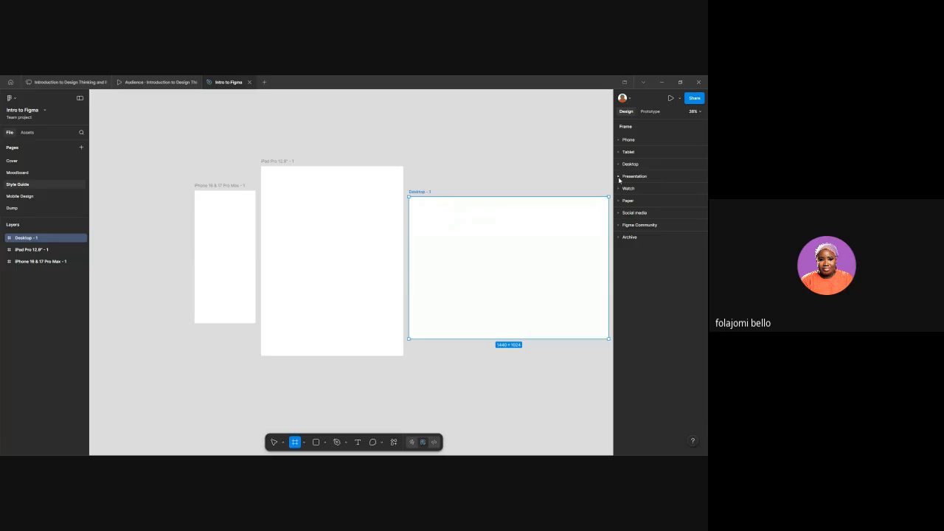
click(619, 178)
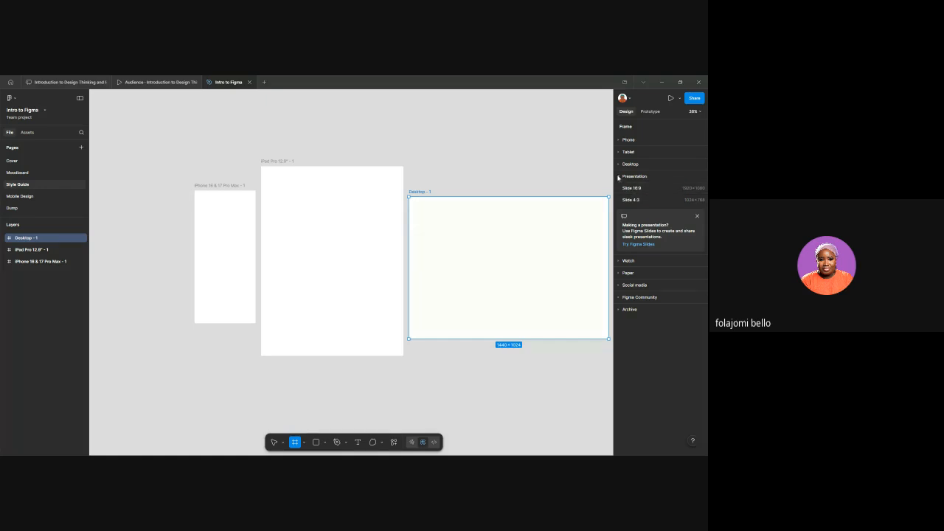
click(619, 177)
click(622, 189)
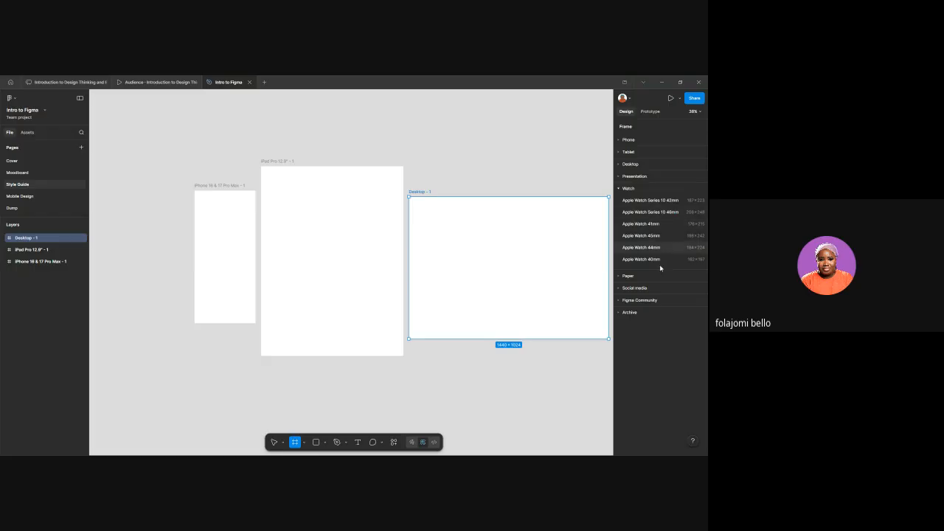
click(619, 188)
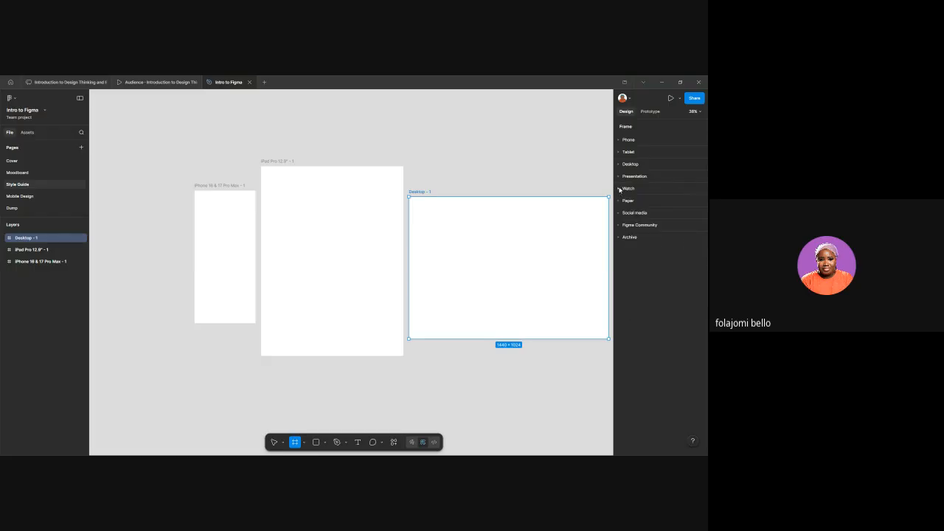
click(618, 202)
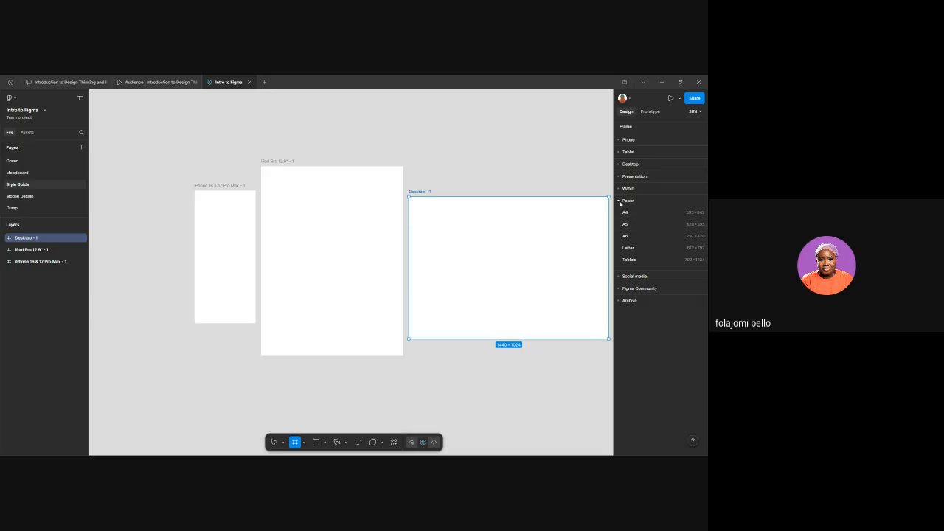
click(622, 203)
Step: Add a LinkedIn cover frame from the Social media presets and place it above the Desktop frame, aligned with its left edge
click(620, 214)
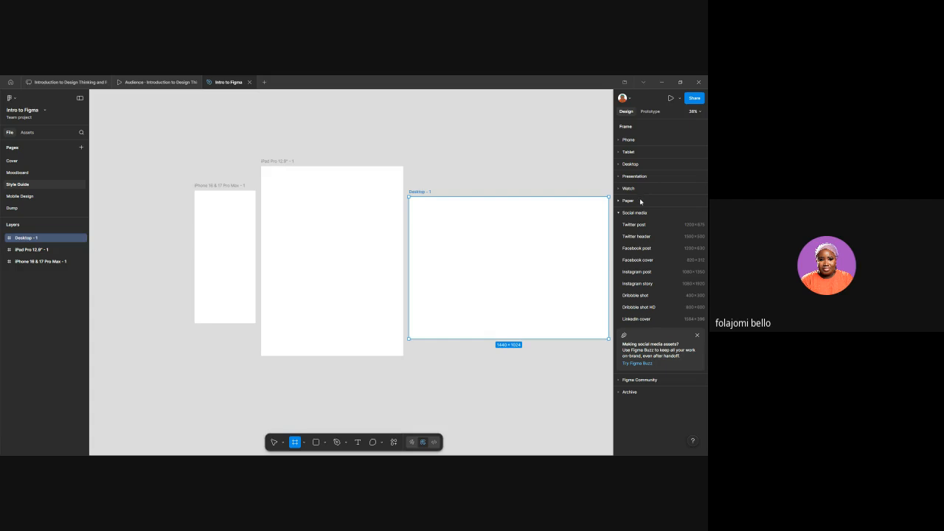
click(652, 319)
drag(418, 138, 345, 178)
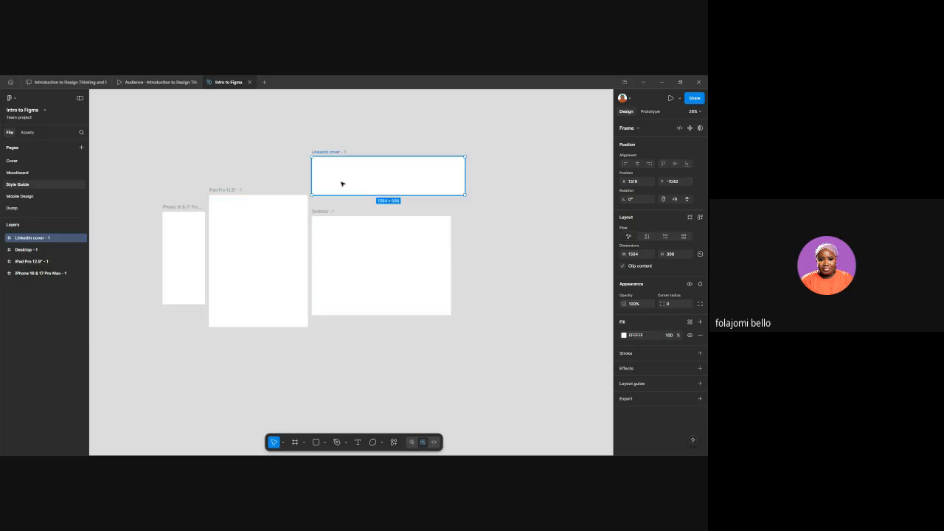
click(572, 226)
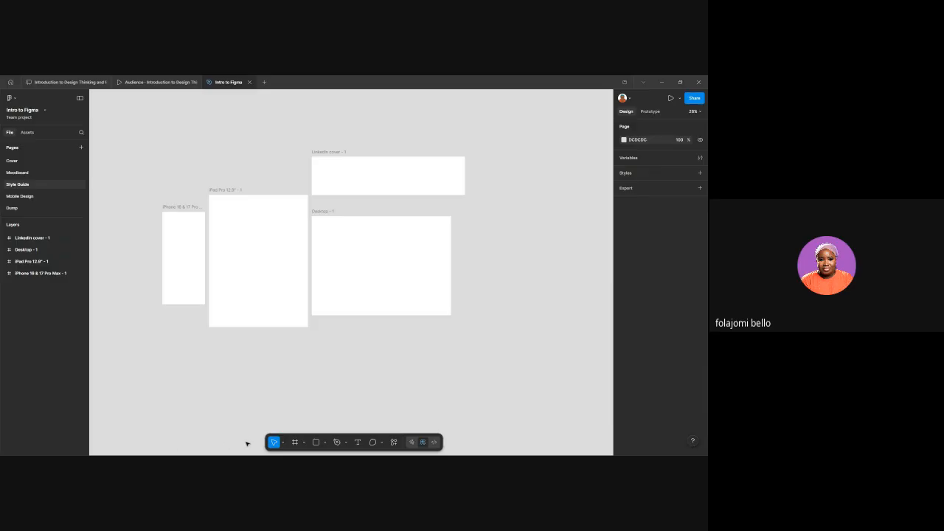
Step: Draw a section of about 9727 × 5121 on the empty canvas below the device frames
click(295, 442)
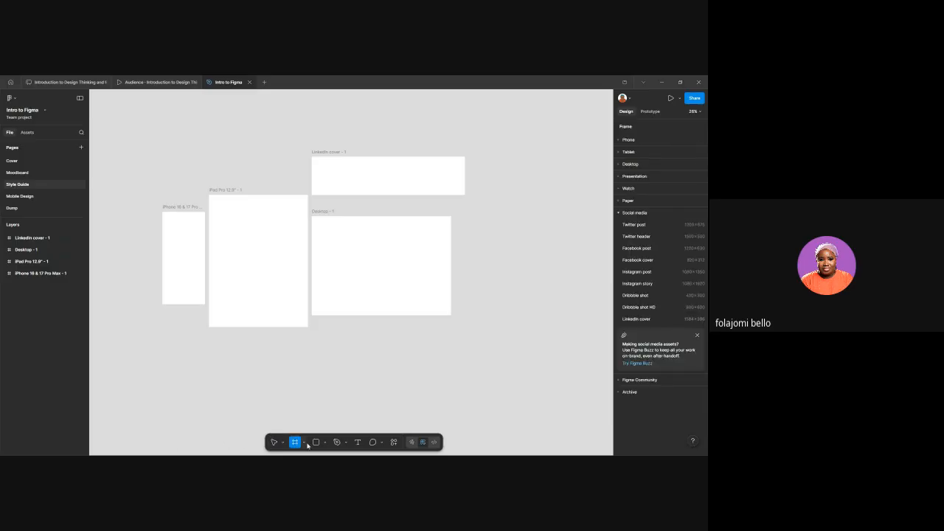
click(304, 443)
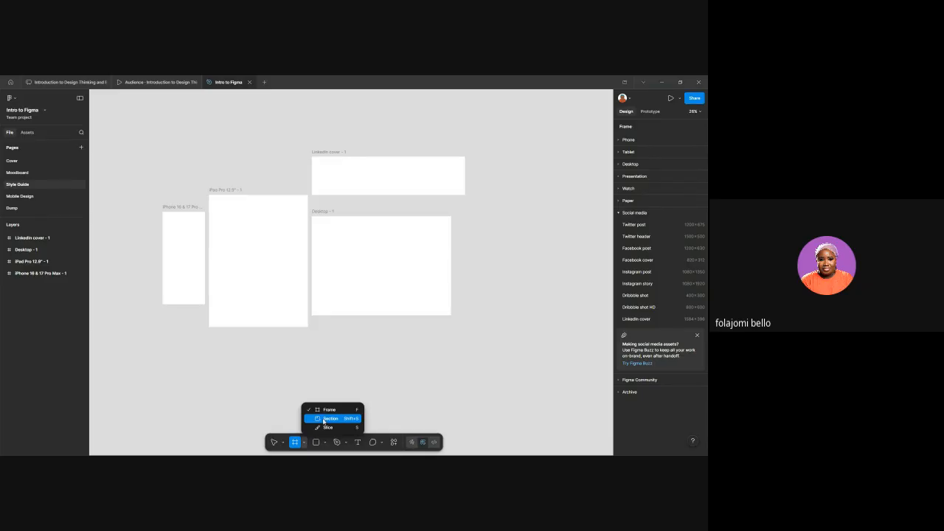
click(324, 420)
scroll(281, 188, down, 5)
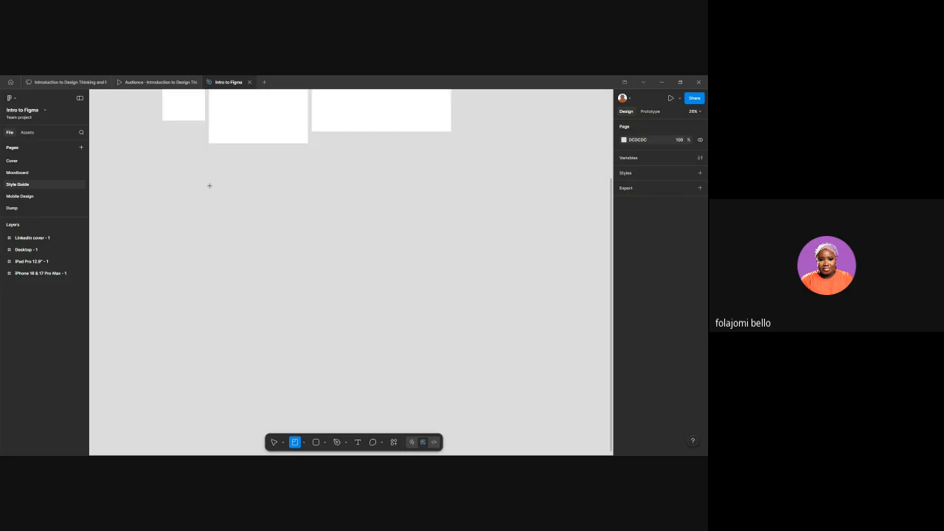
scroll(208, 185, down, 5)
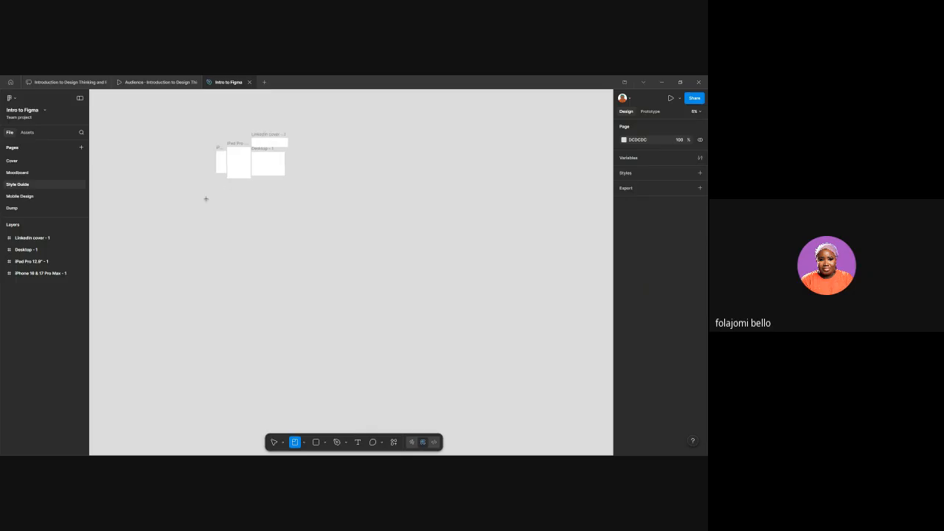
mouse_move(206, 197)
mouse_down()
mouse_move(357, 294)
mouse_move(430, 315)
mouse_up()
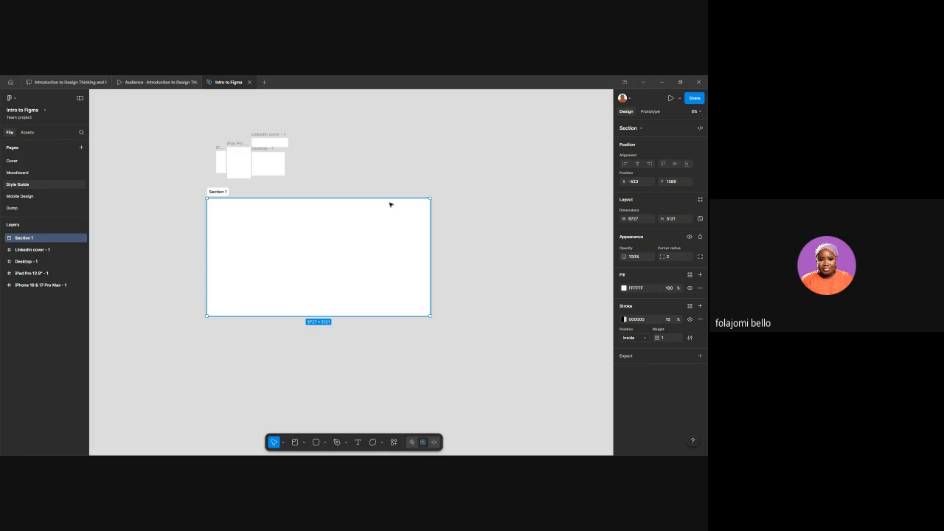
click(508, 195)
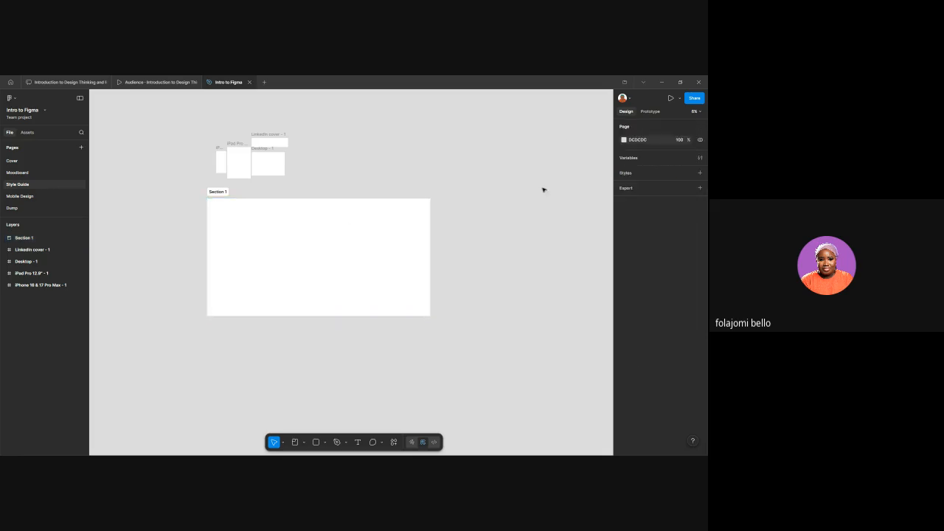
Step: Change the page background to a dark grey
click(624, 140)
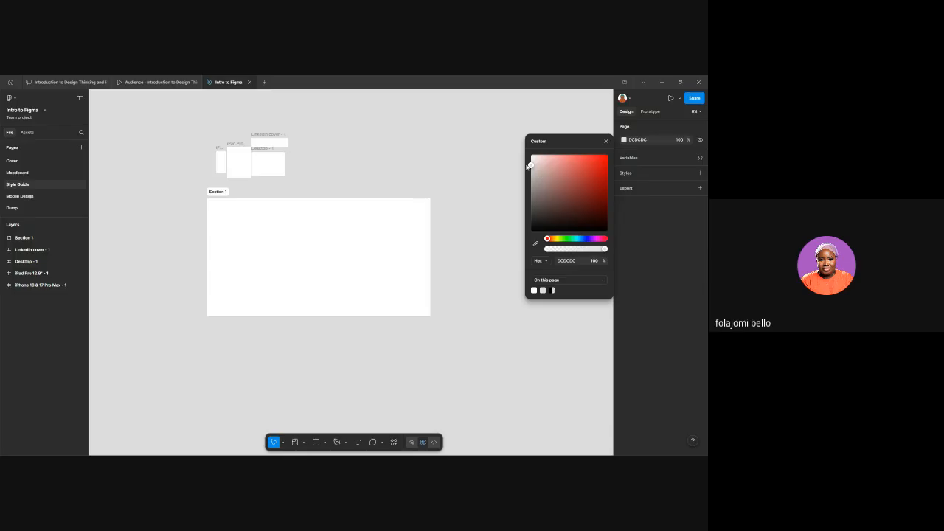
drag(532, 166, 529, 215)
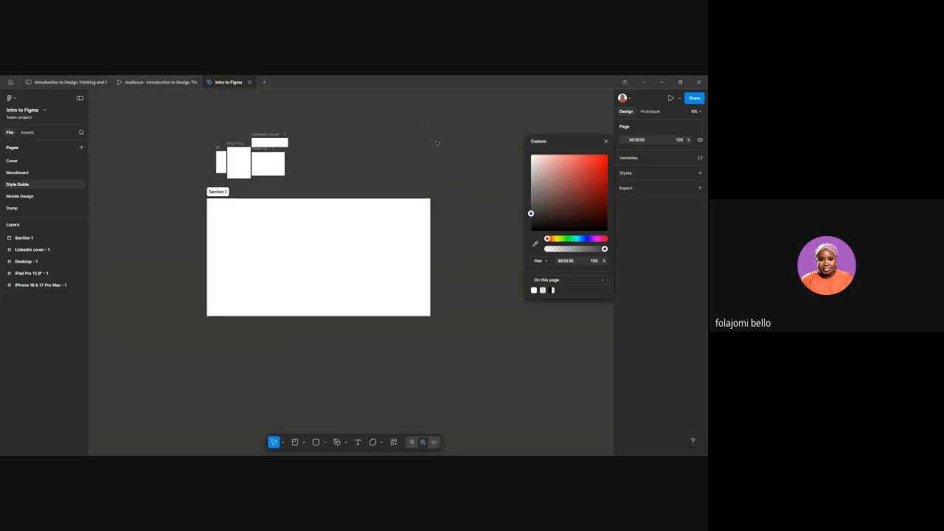
click(228, 229)
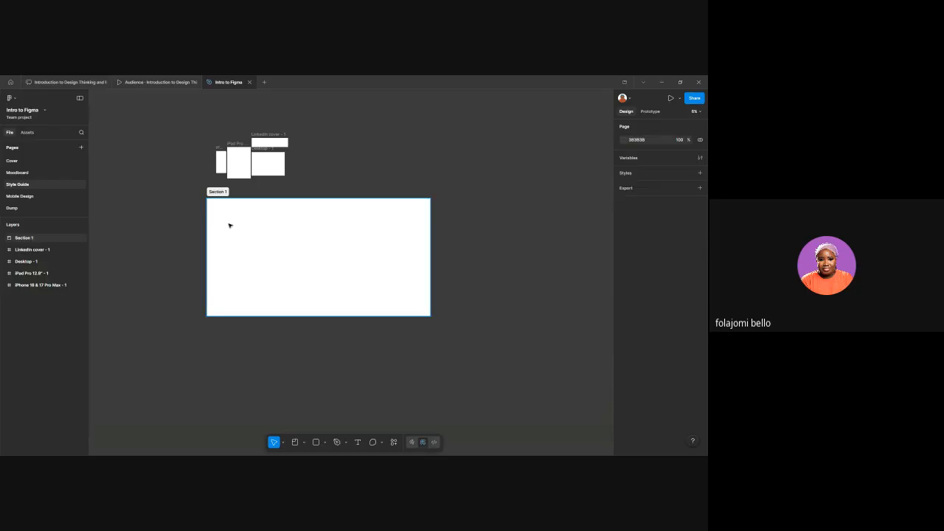
Step: Change the fill of Section 1 to a medium grey, lighter than the page background
click(229, 229)
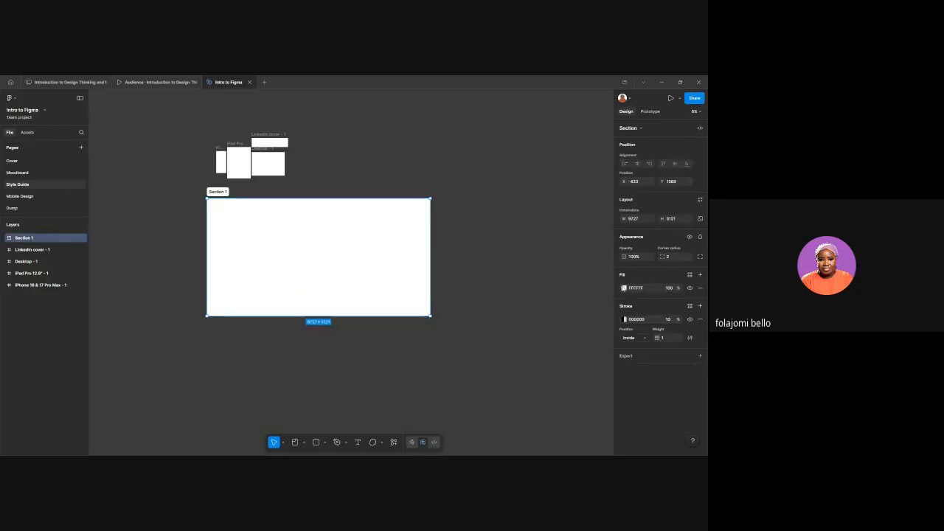
click(624, 288)
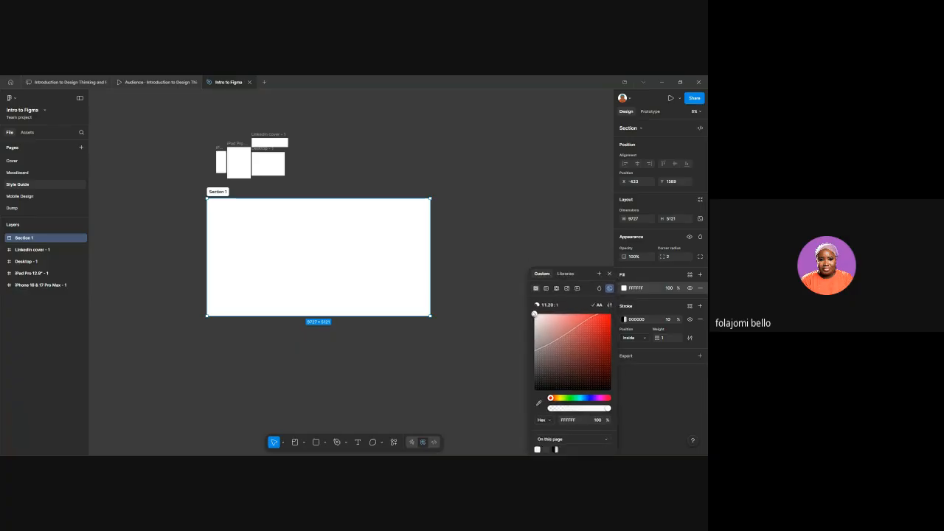
drag(531, 287, 531, 332)
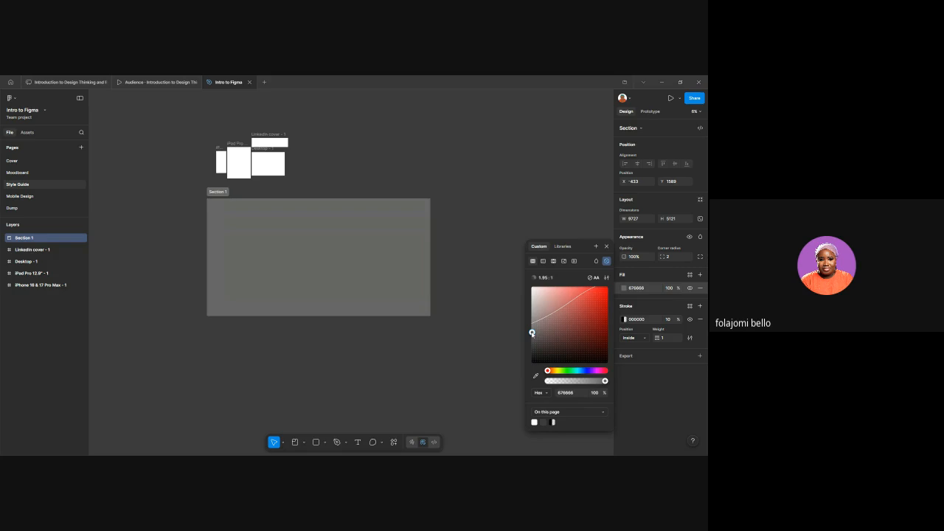
click(437, 247)
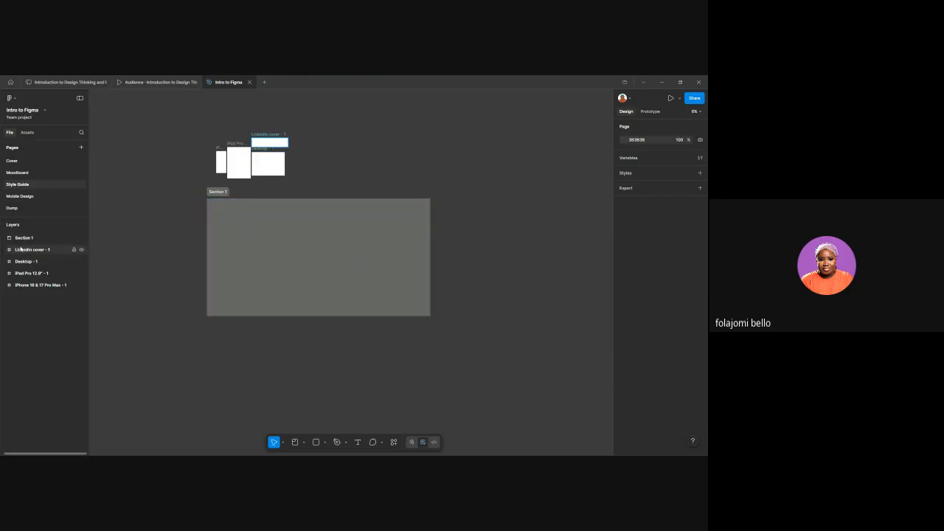
Step: Identify the LinkedIn cover, Desktop and iPad Pro layers one by one, and rename Section 1 as "Types of frames"
click(21, 250)
click(23, 262)
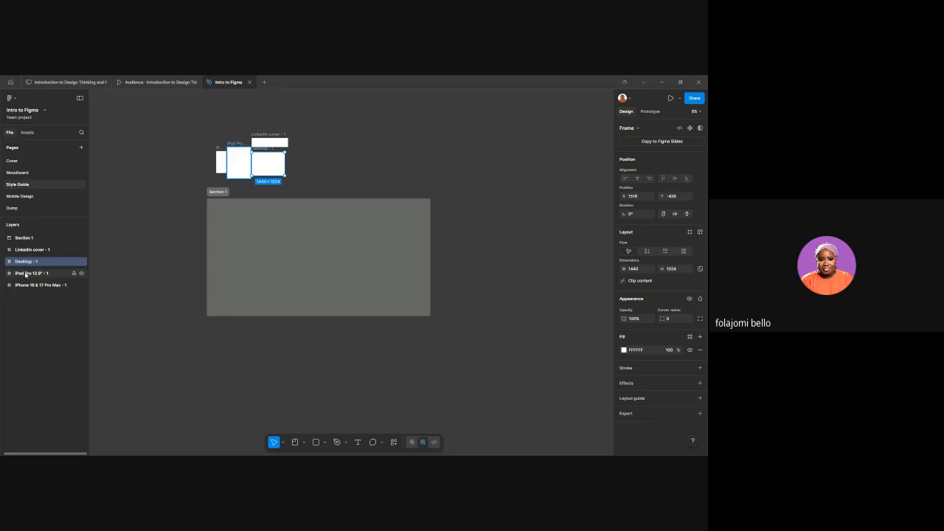
click(25, 274)
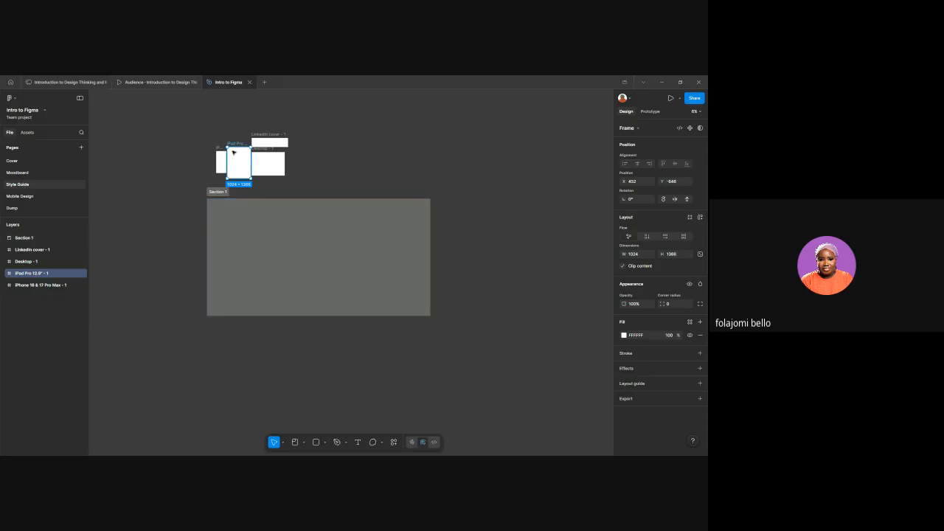
click(217, 192)
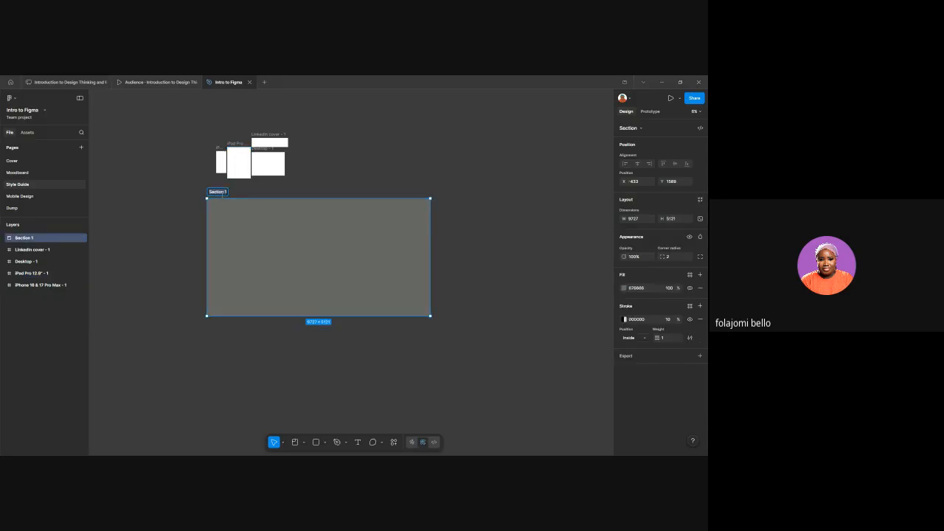
text(Types of frames)
click(303, 156)
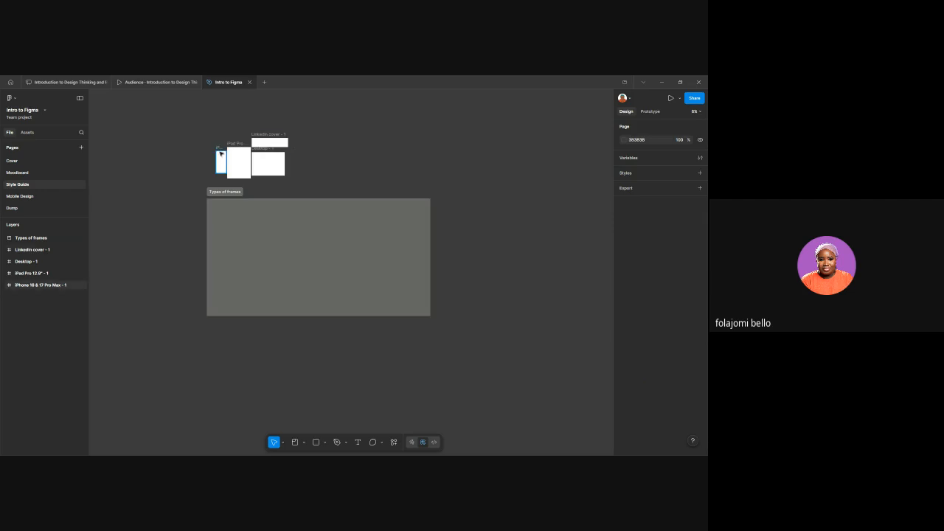
Step: Move the Desktop, iPad Pro, iPhone and LinkedIn cover frames into the "Types of frames" section, arranged in one row
drag(259, 156, 237, 211)
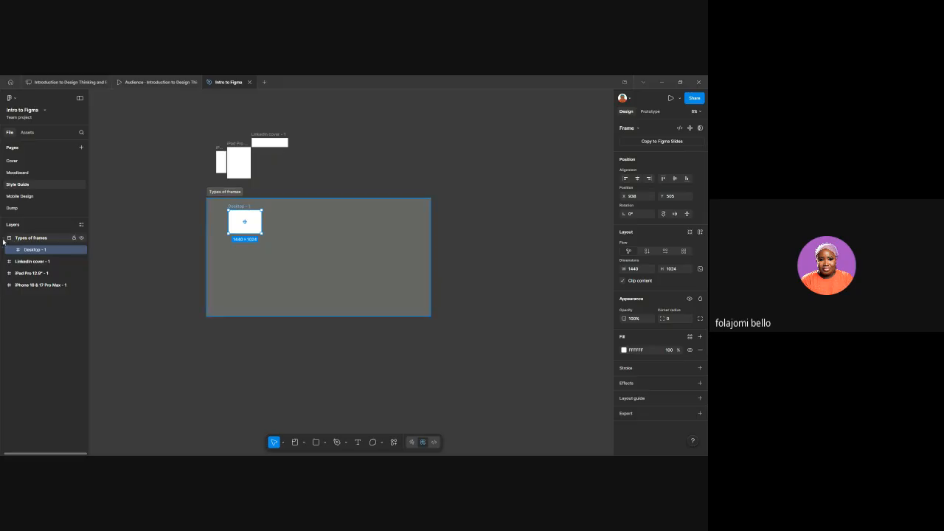
click(4, 238)
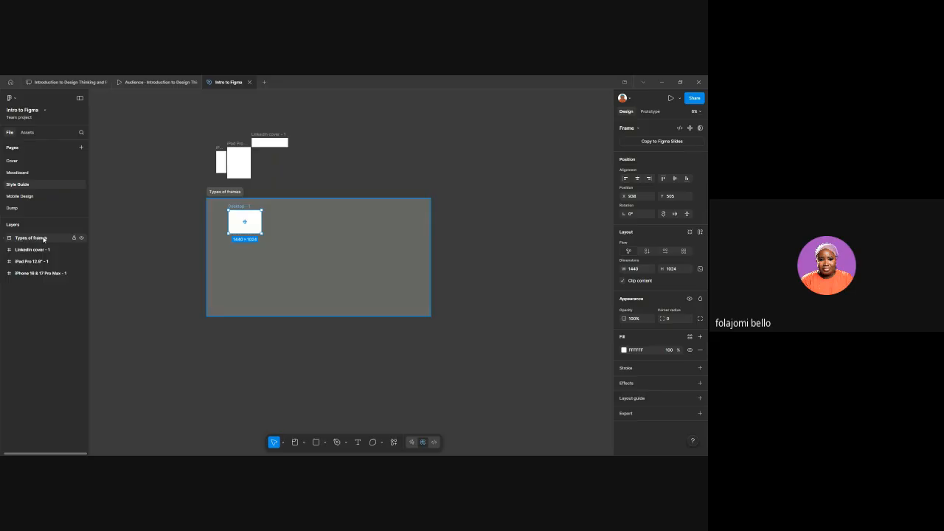
click(3, 240)
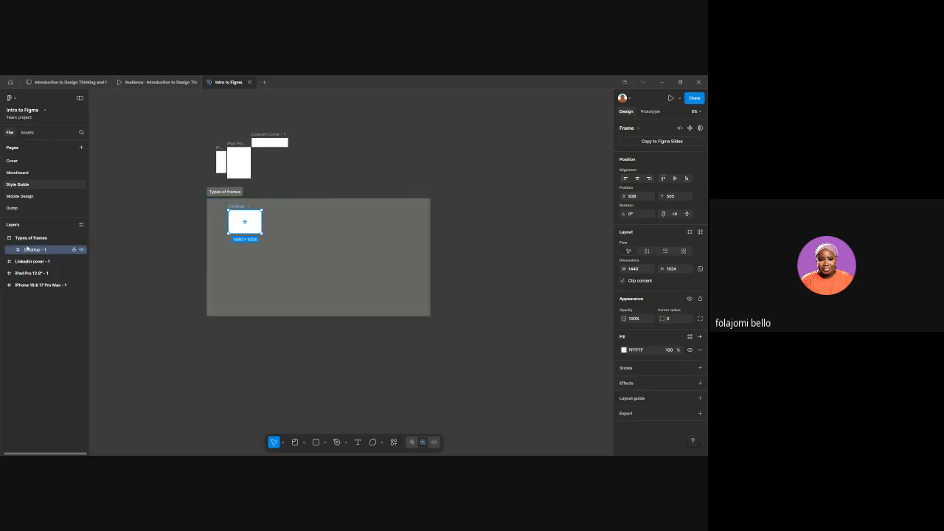
drag(249, 157, 280, 211)
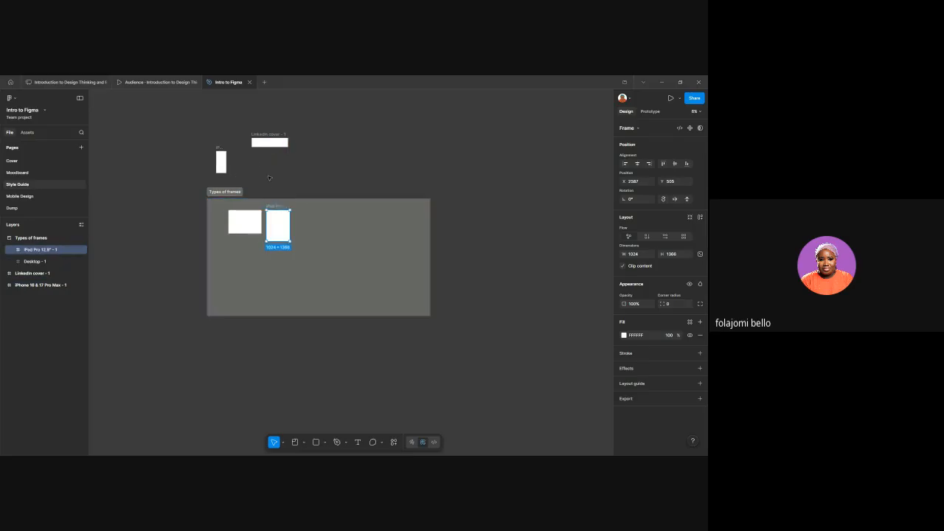
drag(219, 149, 299, 202)
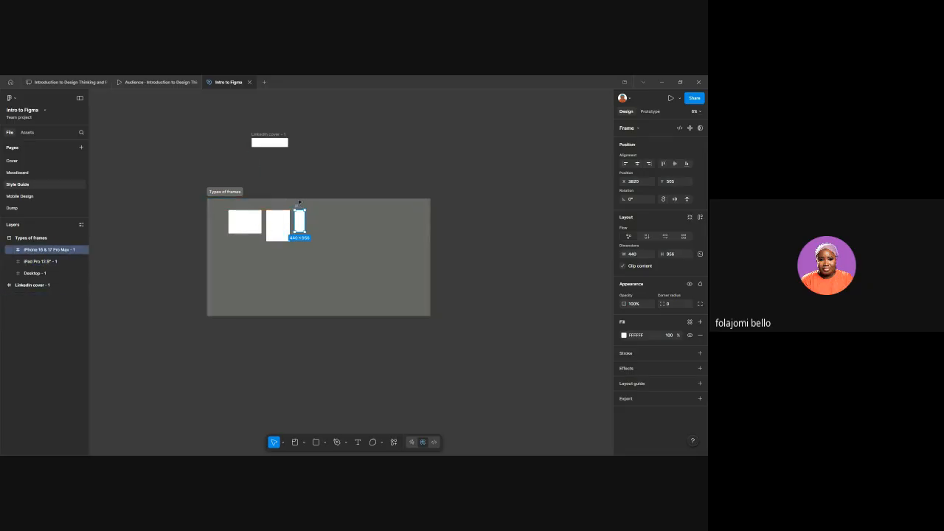
click(270, 139)
drag(270, 139, 330, 208)
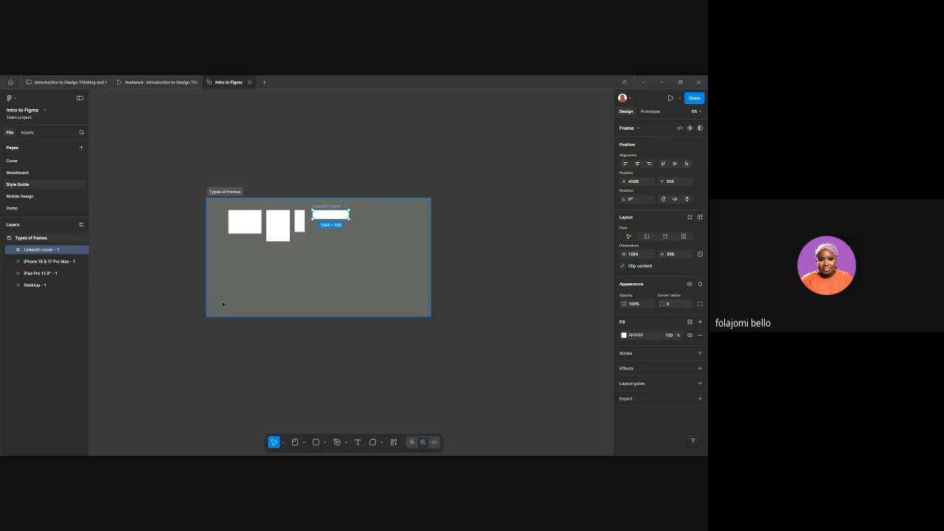
Step: Examine the frames in the "Types of frames" section up close, including the Desktop frame and its label
scroll(223, 304, up, 1)
scroll(249, 242, up, 10)
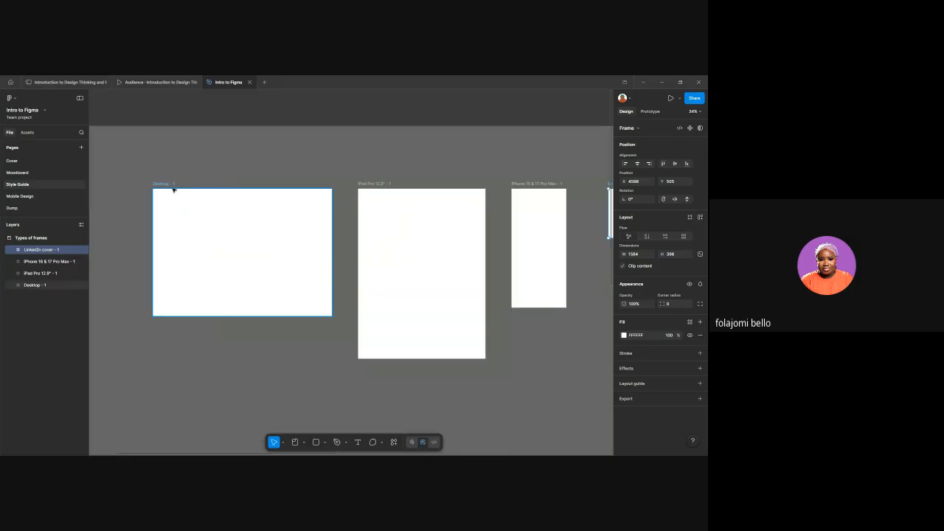
click(160, 183)
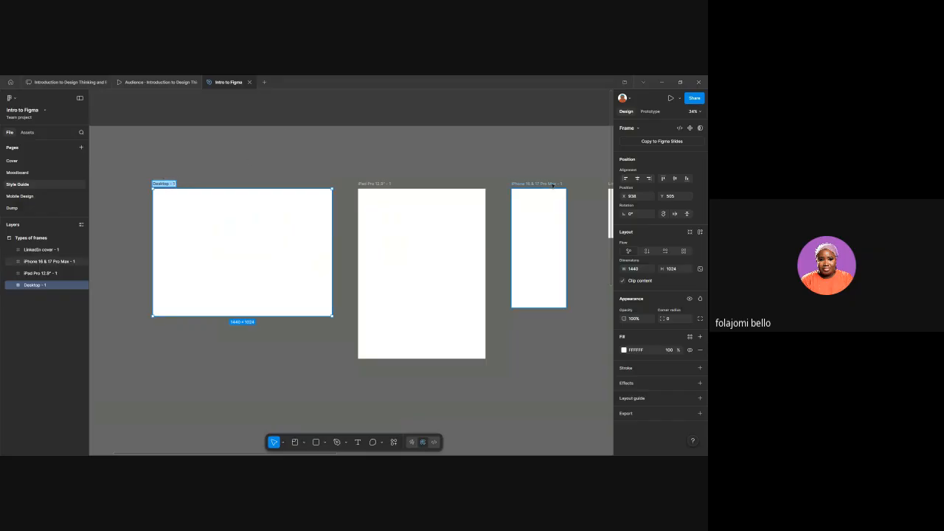
scroll(286, 150, down, 5)
click(286, 151)
scroll(286, 150, down, 3)
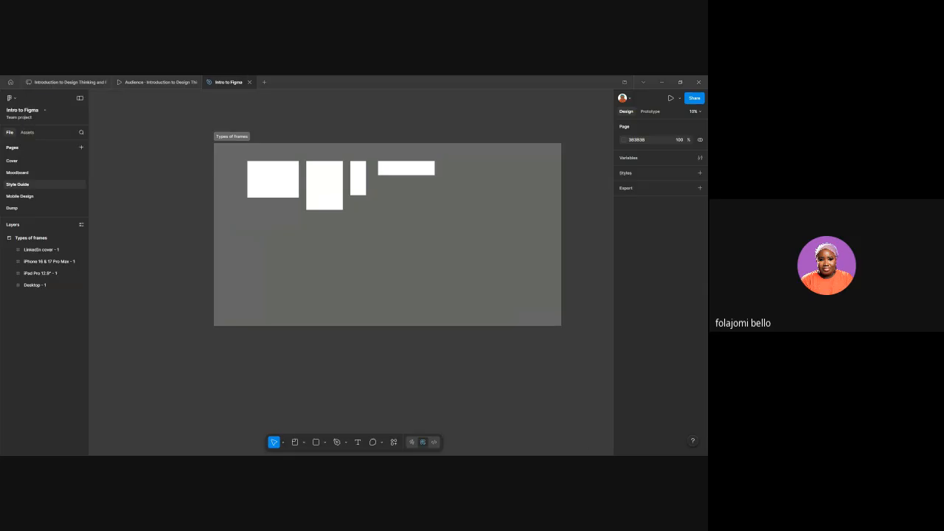
Step: Draw a rectangle of about 1384 × 1094 inside the section, just below the Desktop frame
click(305, 443)
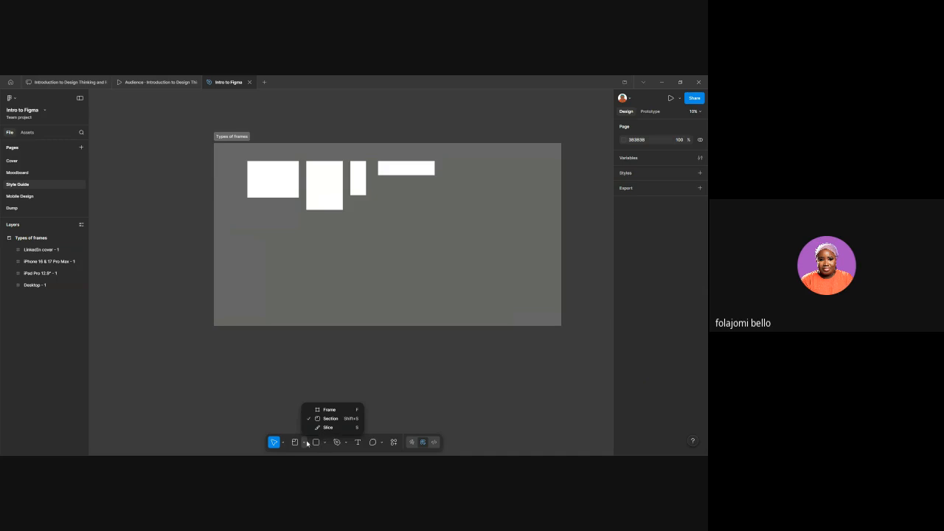
click(307, 444)
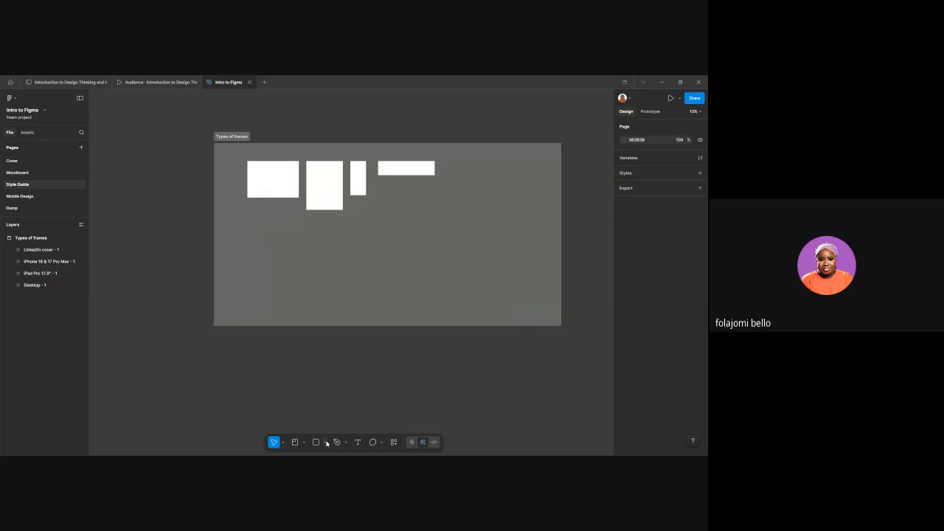
click(326, 443)
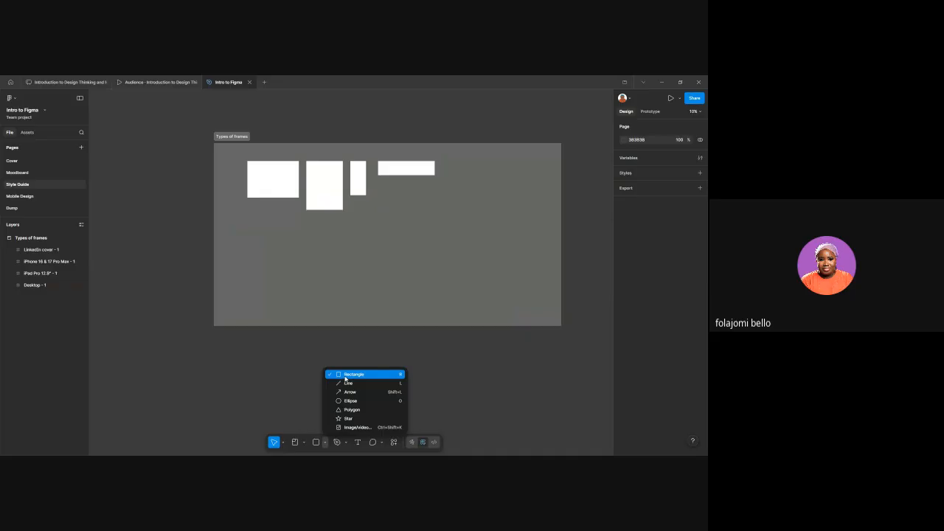
click(354, 375)
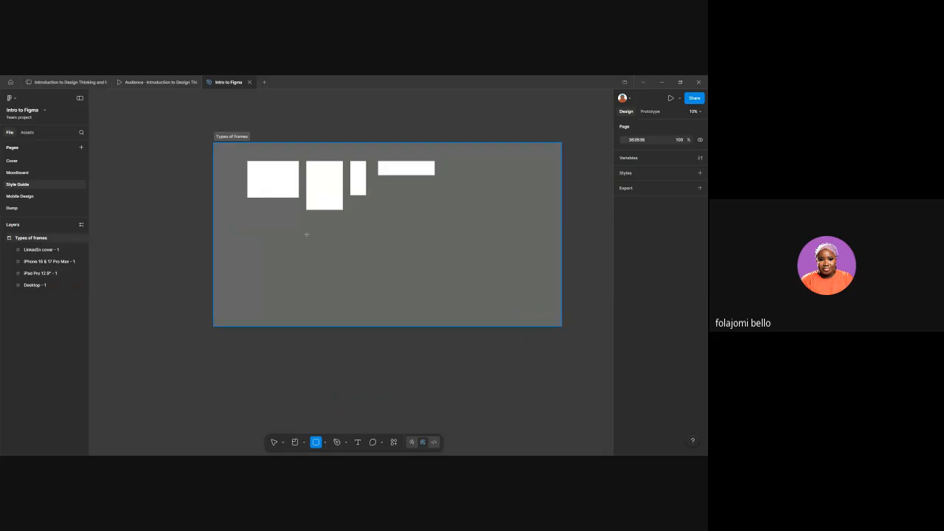
drag(247, 209, 296, 248)
click(309, 257)
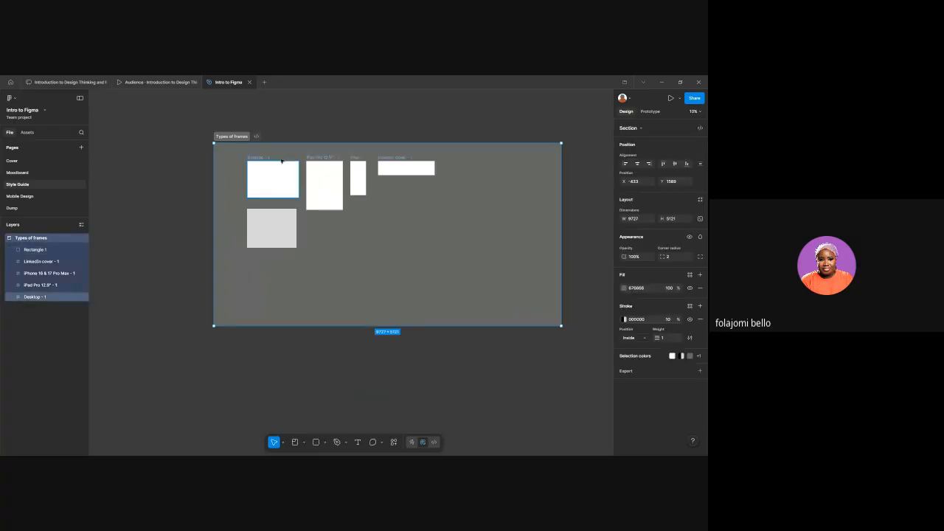
Step: Nest the iPhone frame inside the iPad Pro frame
click(357, 158)
drag(358, 158, 330, 166)
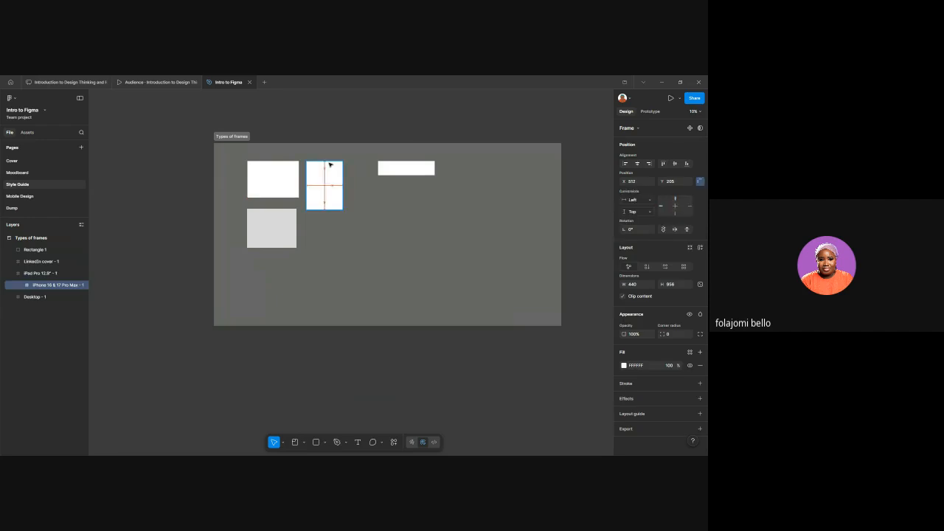
click(330, 165)
click(316, 262)
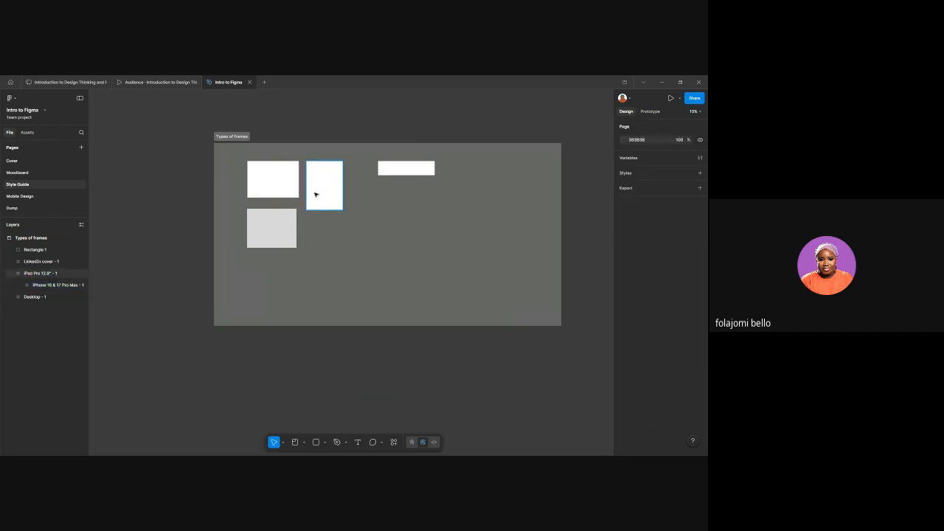
Step: Shift the iPad Pro frame slightly to the right with its nested iPhone frame, and pull the iPhone frame back out into the section
click(316, 184)
mouse_move(316, 184)
mouse_down()
mouse_move(354, 243)
mouse_move(317, 250)
mouse_move(322, 212)
mouse_move(356, 226)
mouse_move(292, 195)
mouse_move(358, 198)
mouse_move(371, 213)
mouse_move(327, 184)
mouse_up()
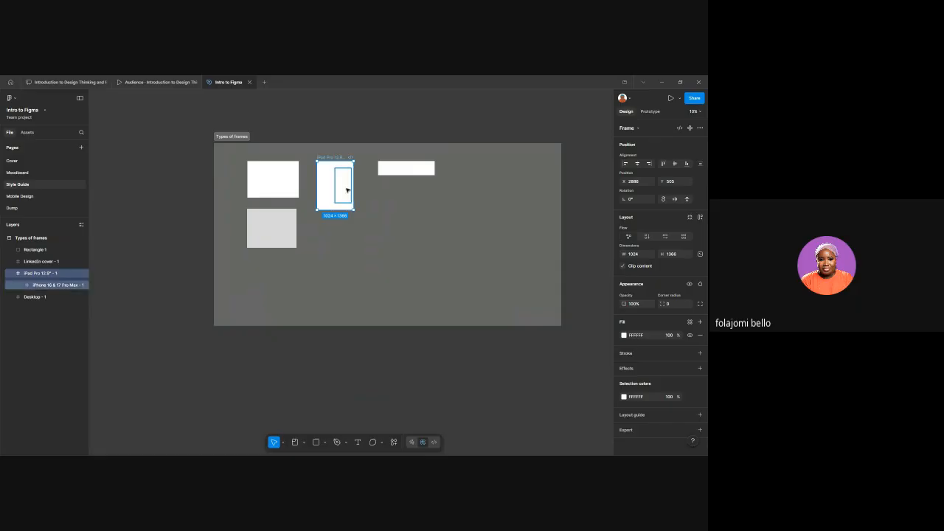
click(345, 190)
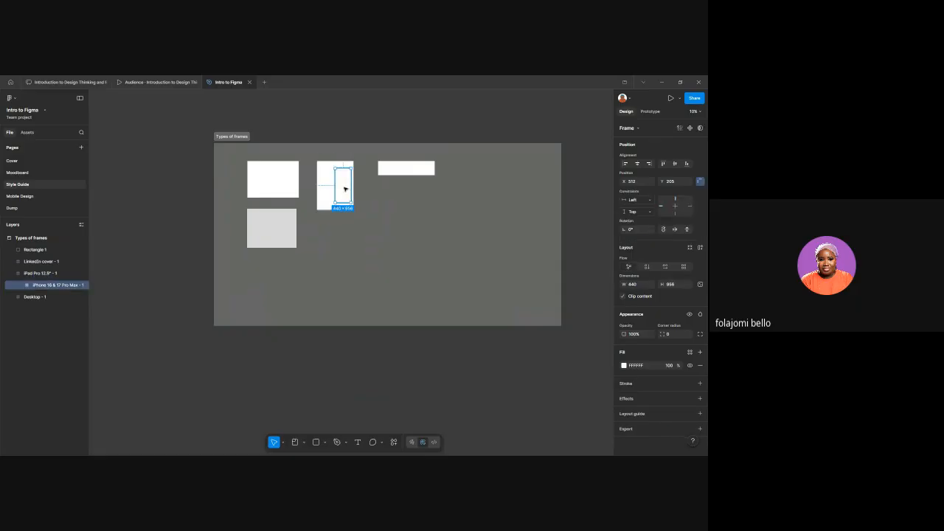
drag(345, 189, 373, 212)
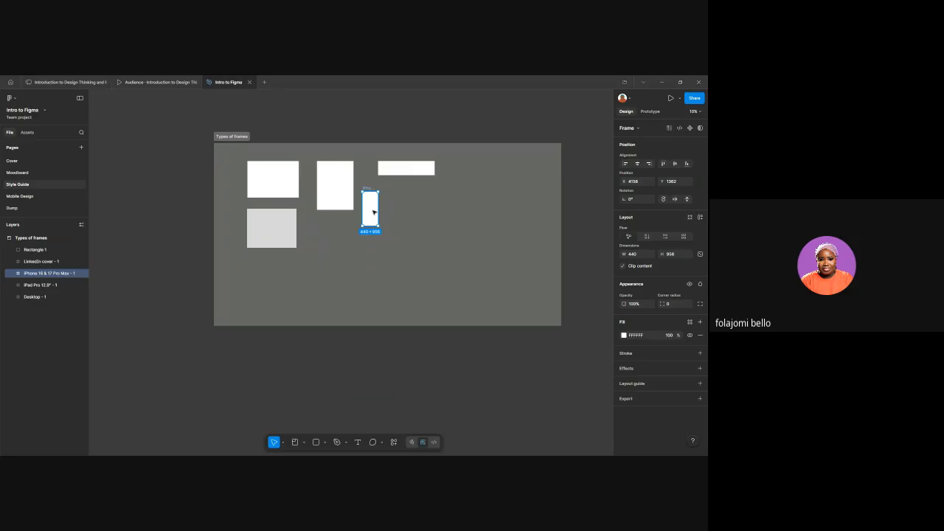
Step: Widen the grey rectangle below the Desktop frame to about 1755 × 1094
click(254, 228)
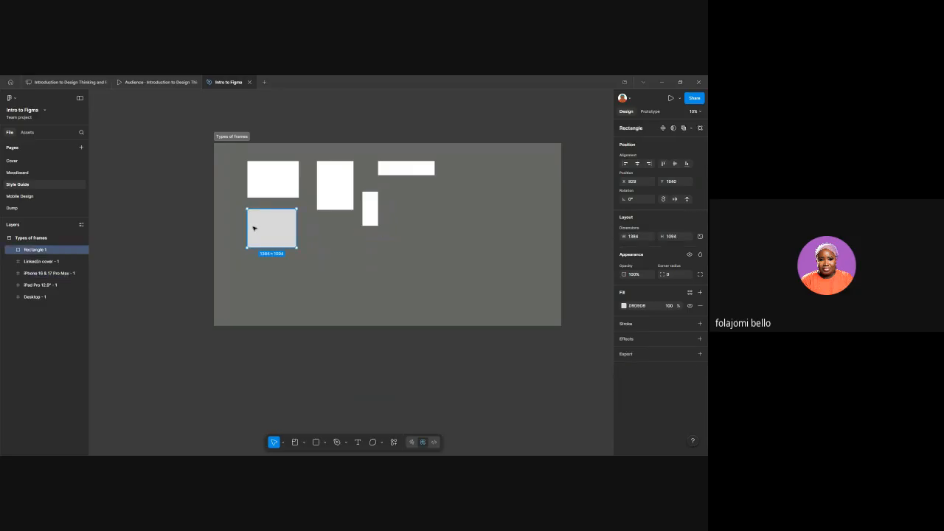
click(334, 180)
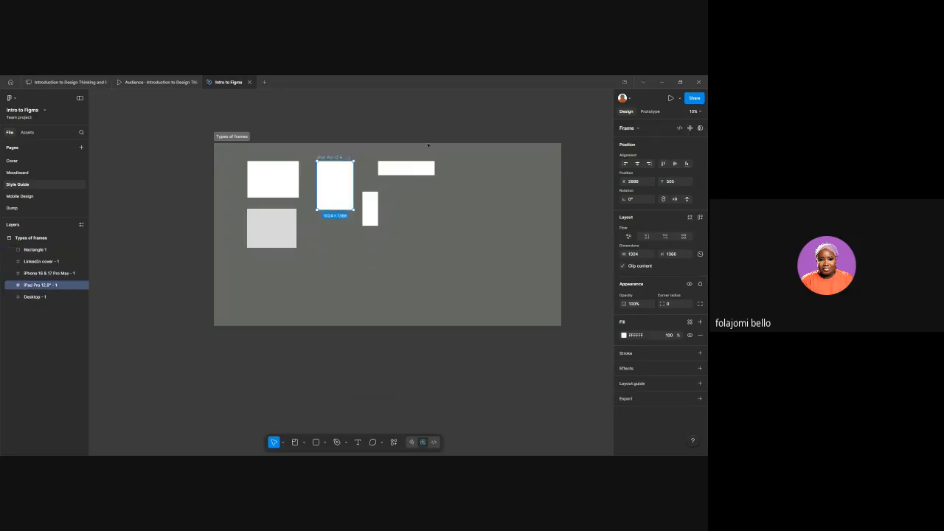
click(273, 237)
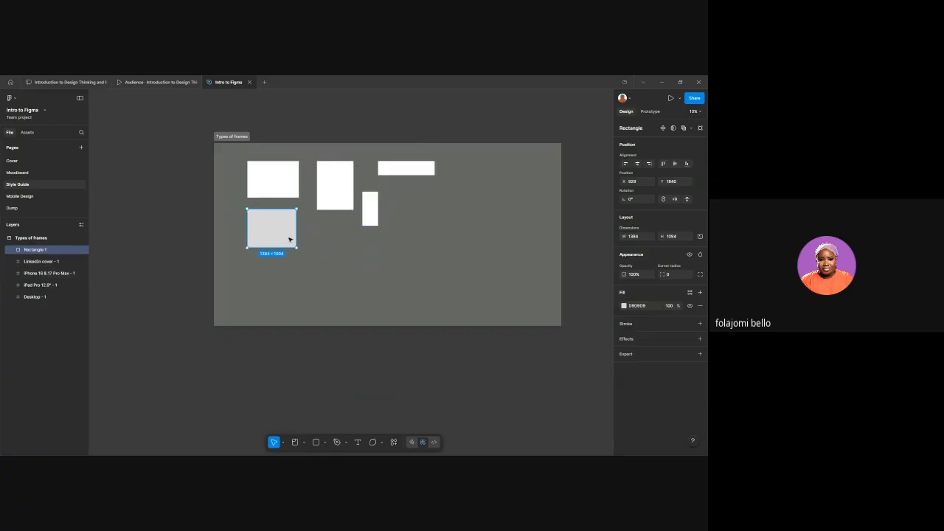
drag(307, 232, 307, 232)
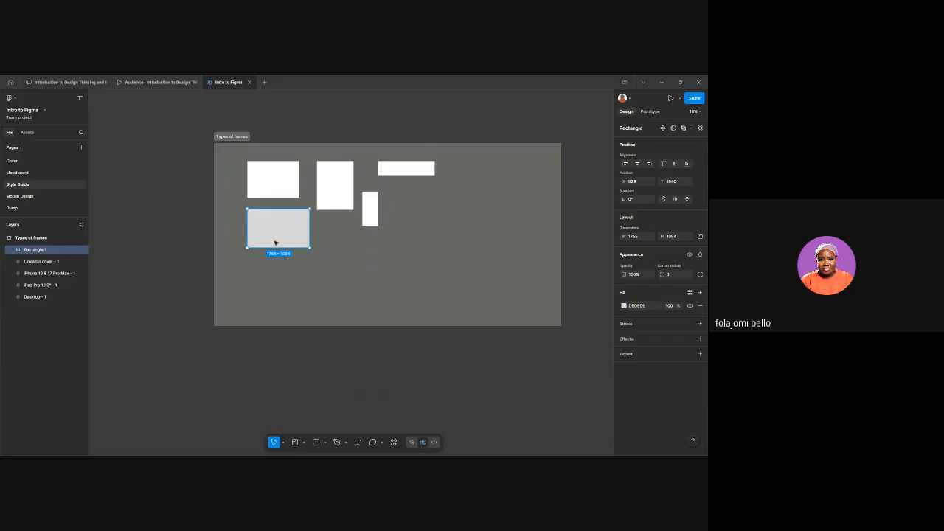
Step: Move the iPhone frame behind the grey rectangle, and shift the rectangle down so the frame's upper end sticks out
click(372, 211)
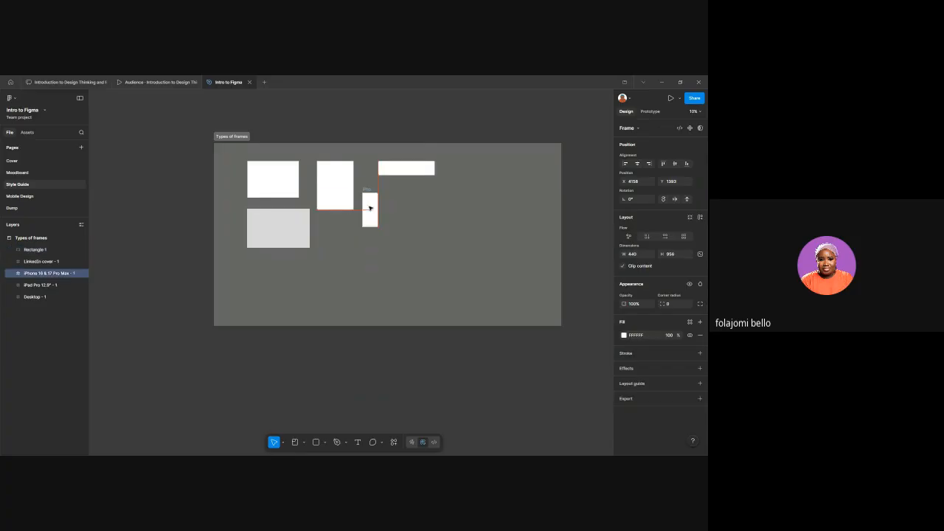
drag(372, 208, 288, 224)
click(338, 181)
click(289, 225)
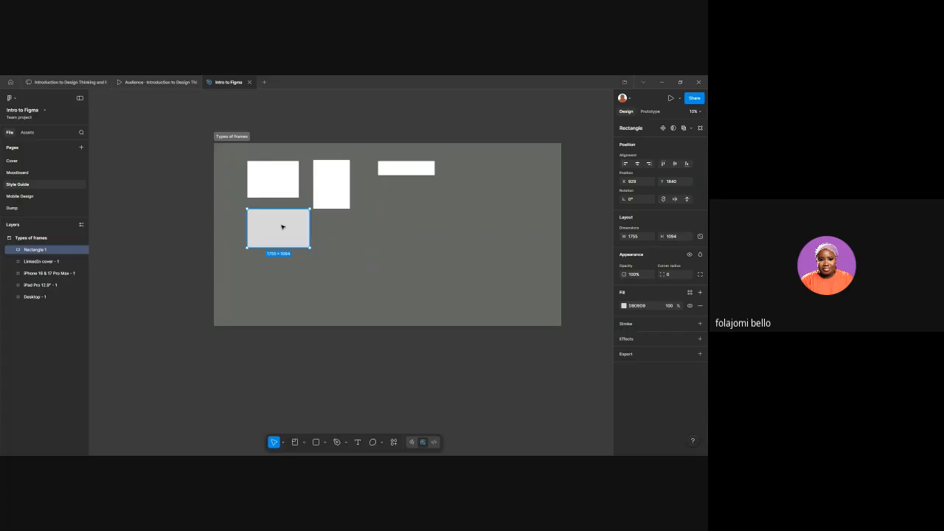
drag(282, 228, 252, 252)
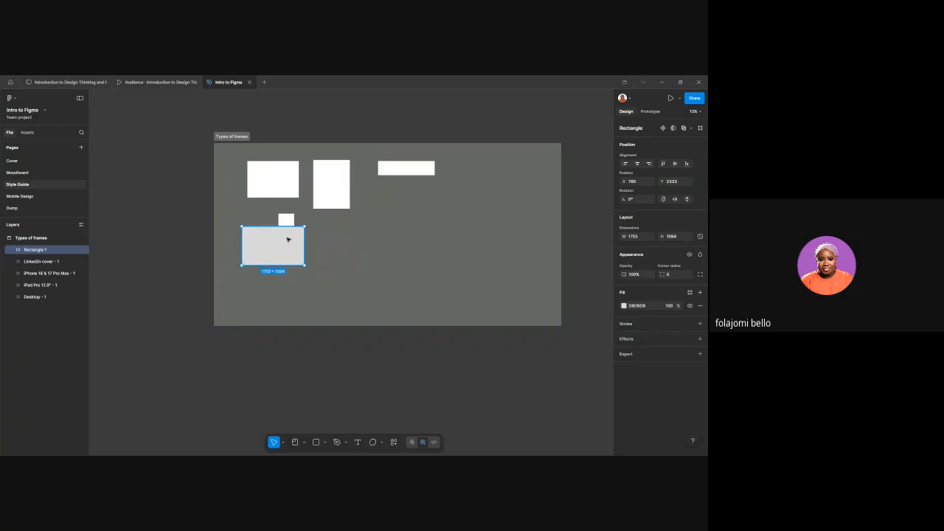
drag(287, 236, 290, 232)
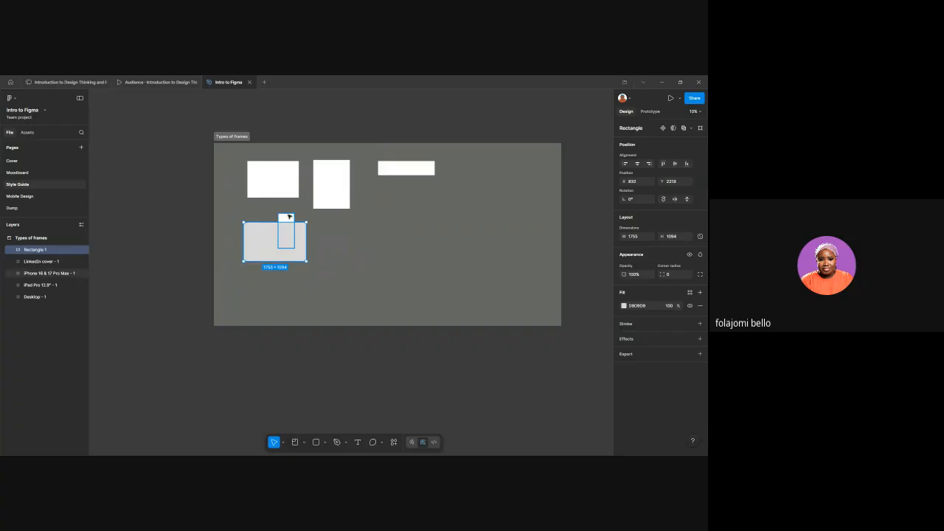
Step: Group the rectangle with the iPhone frame, and move the group slightly down and to the left
shift+click(290, 217)
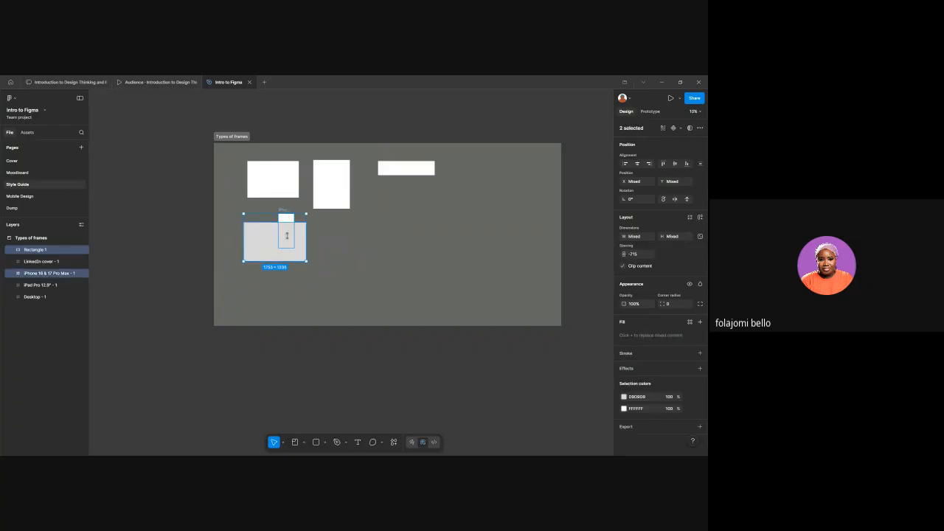
key(shift+g)
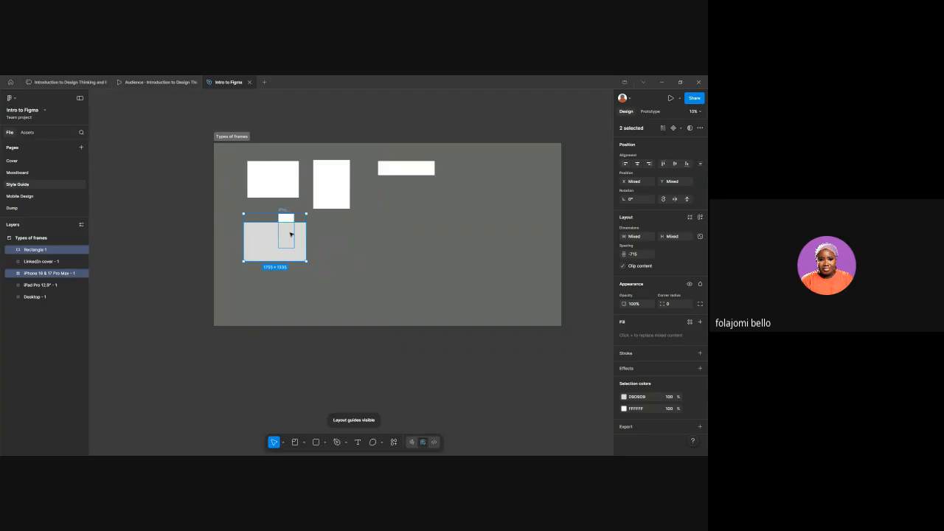
key(shift+g)
right_click(291, 233)
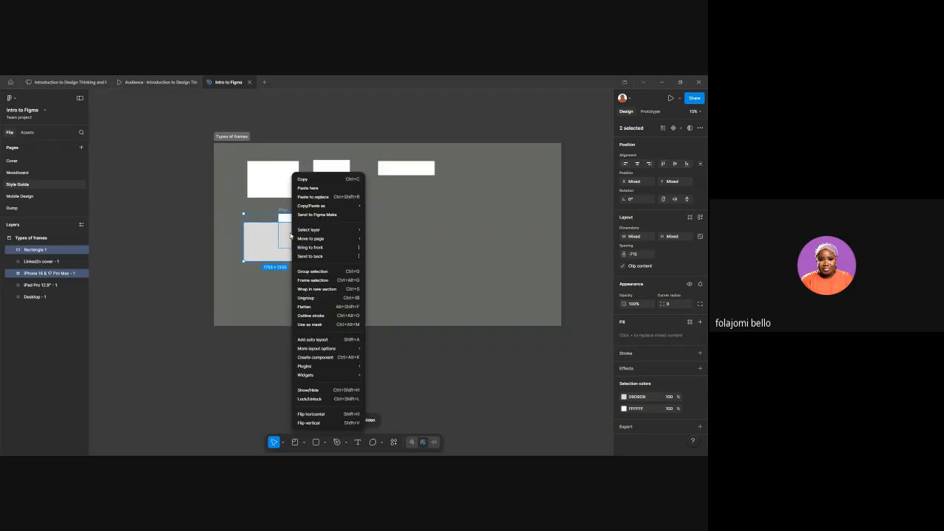
click(298, 272)
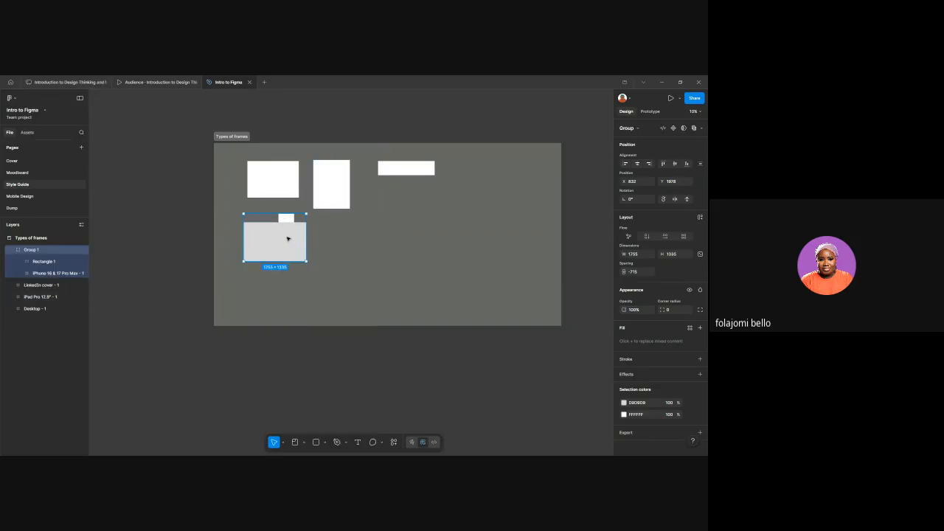
mouse_move(287, 241)
mouse_down()
mouse_move(320, 244)
mouse_move(312, 229)
mouse_move(284, 248)
mouse_up()
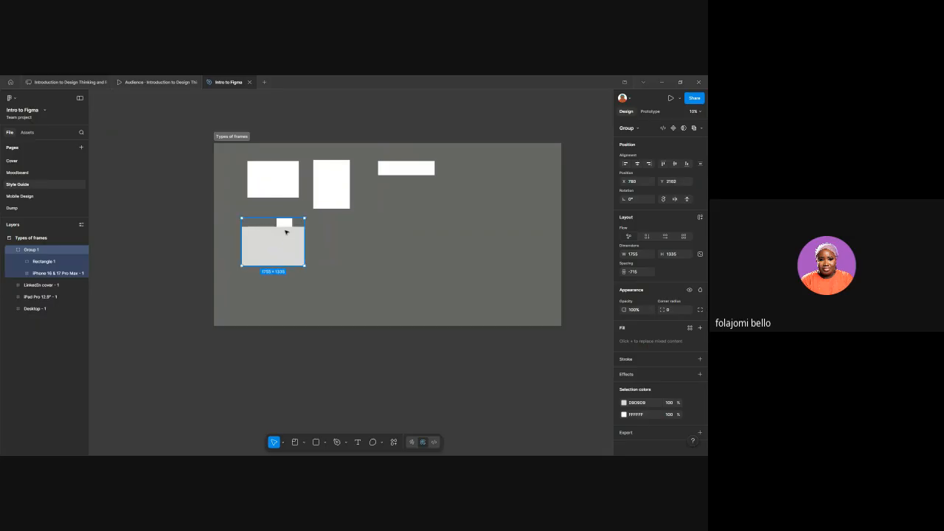
Step: Move the iPhone frame within the group to below the LinkedIn cover frame, away from the rectangle
double_click(285, 230)
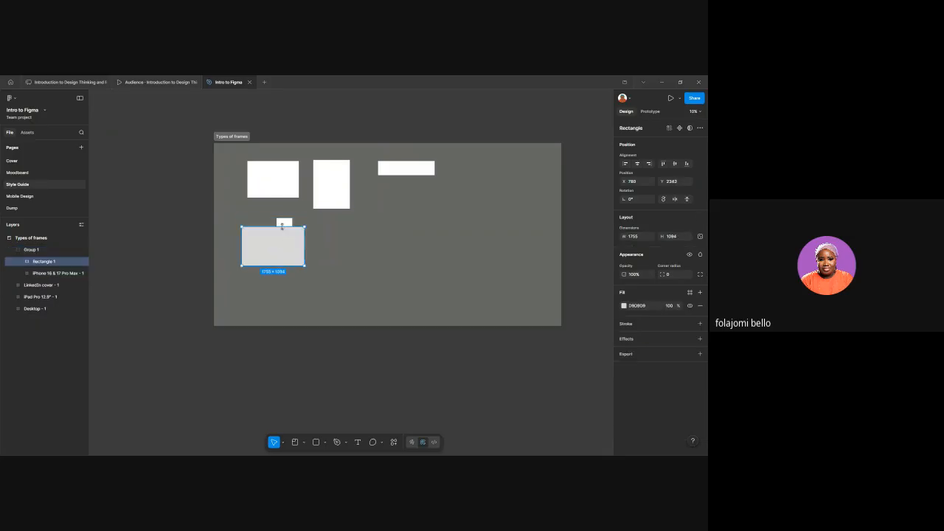
click(284, 221)
drag(284, 222, 424, 211)
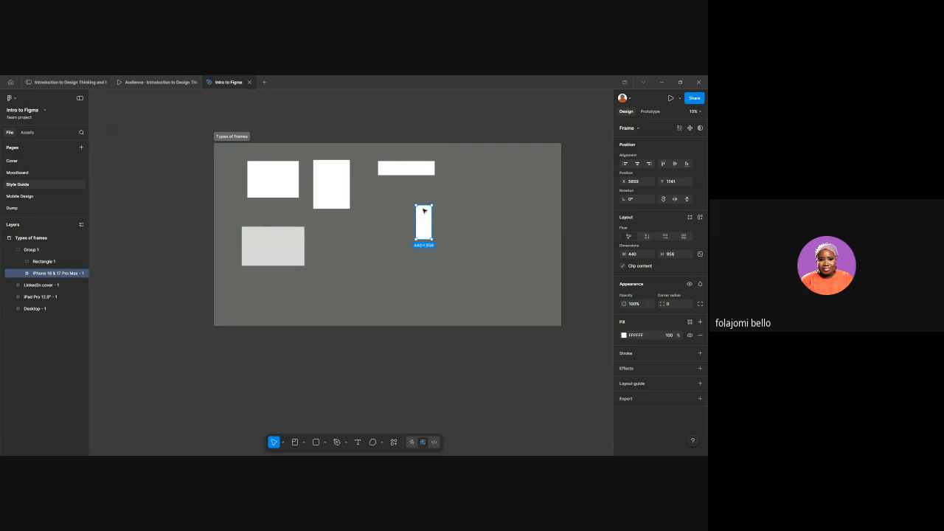
click(350, 256)
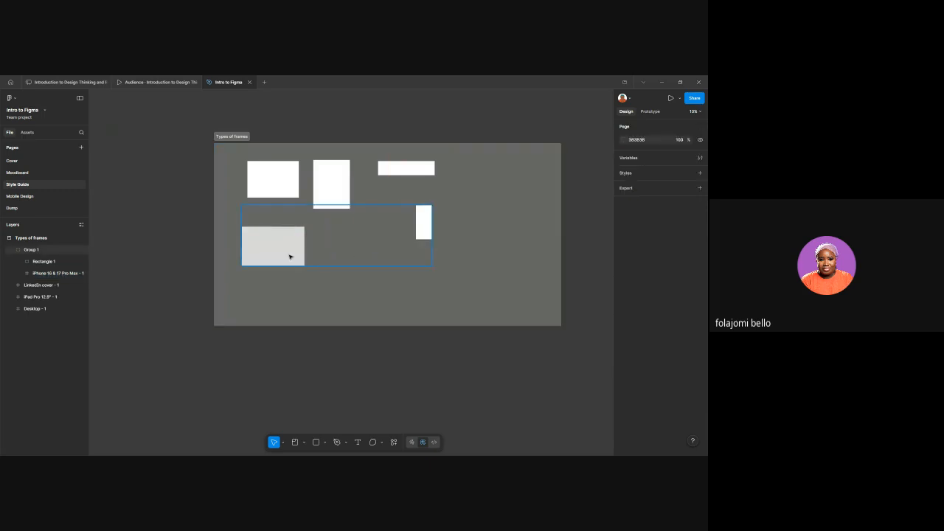
Step: Move the rectangle and iPhone group down and to the right in the section, and reposition the iPad Pro and Desktop frames individually
drag(290, 256, 311, 290)
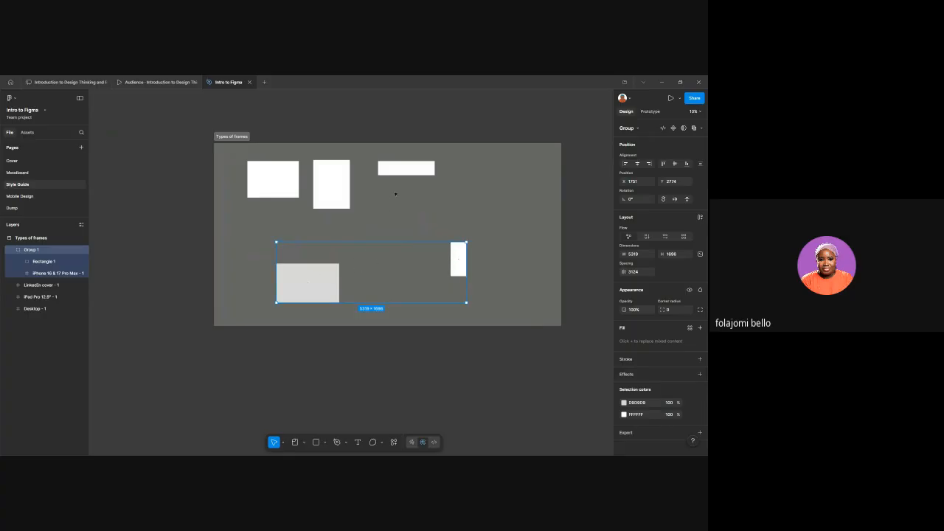
drag(331, 177, 397, 190)
click(265, 180)
click(319, 178)
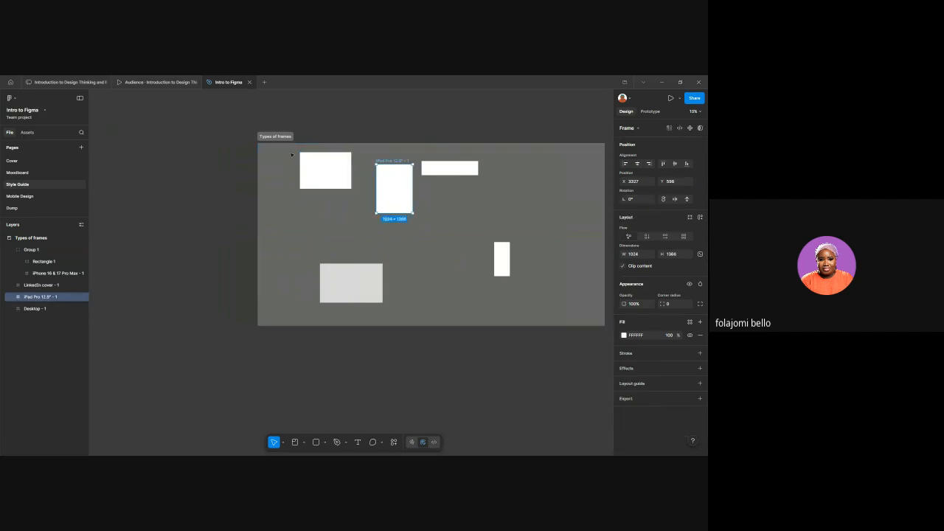
click(325, 170)
mouse_move(318, 165)
mouse_down()
mouse_move(268, 206)
mouse_move(282, 171)
mouse_move(310, 173)
mouse_up()
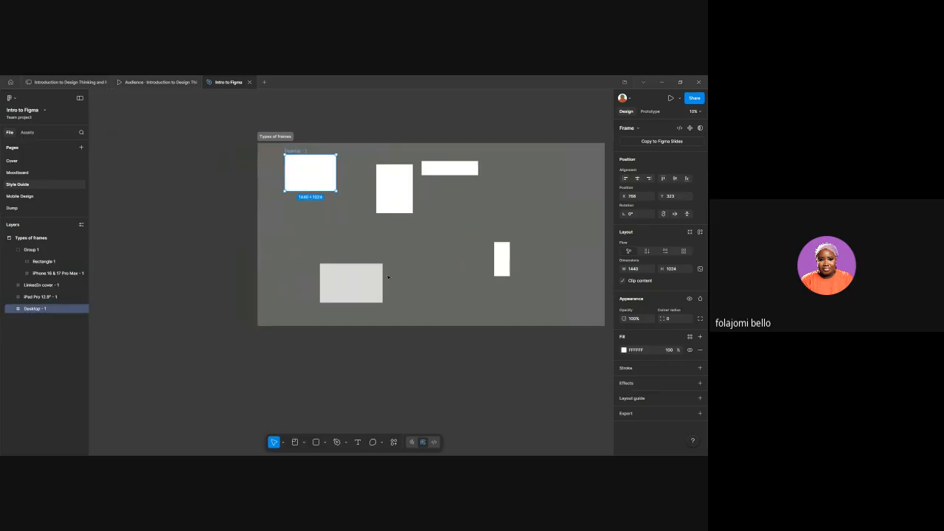
Step: Move the group left, ungroup the rectangle and iPhone frame, and shift the rectangle alone up to below the Desktop frame
drag(362, 288, 326, 281)
right_click(326, 281)
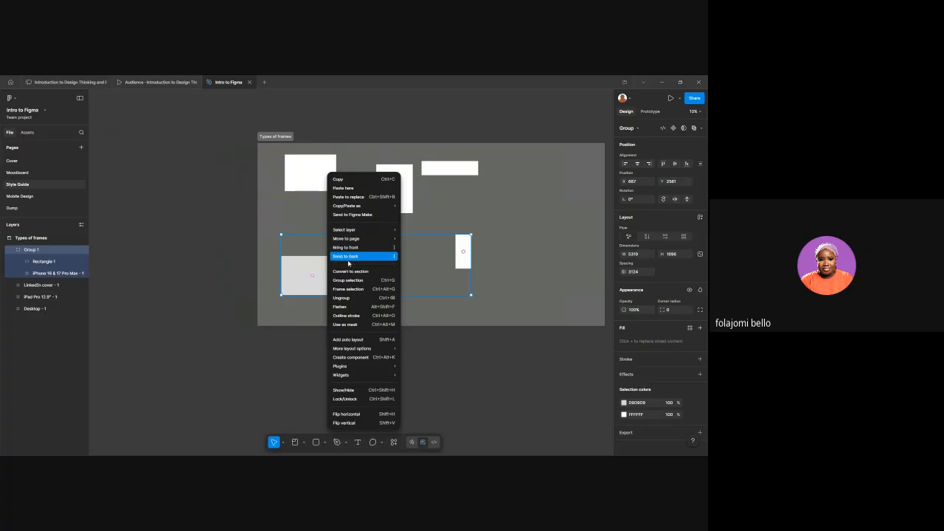
click(356, 298)
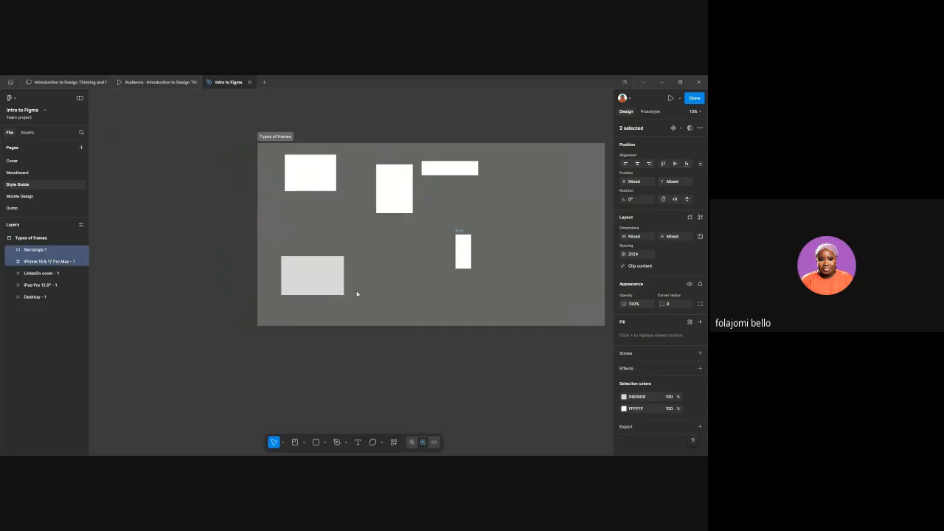
click(310, 280)
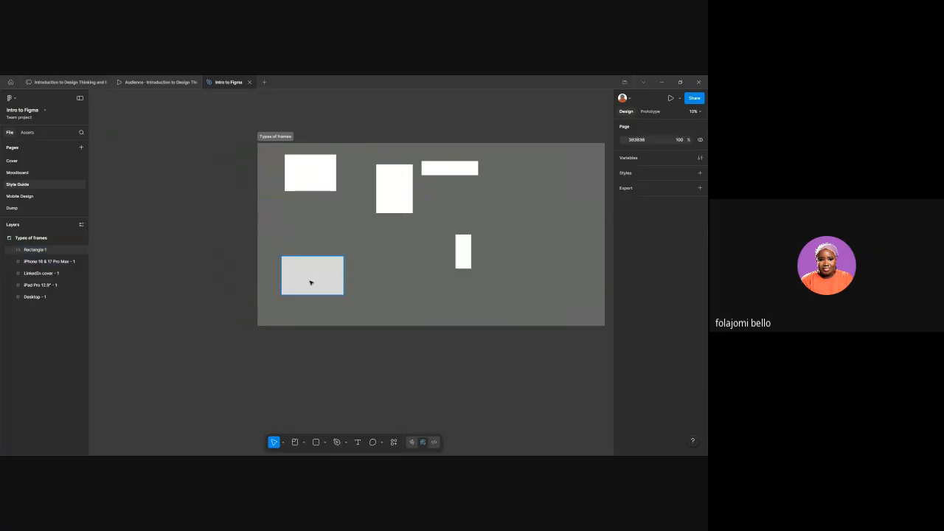
drag(312, 274, 308, 256)
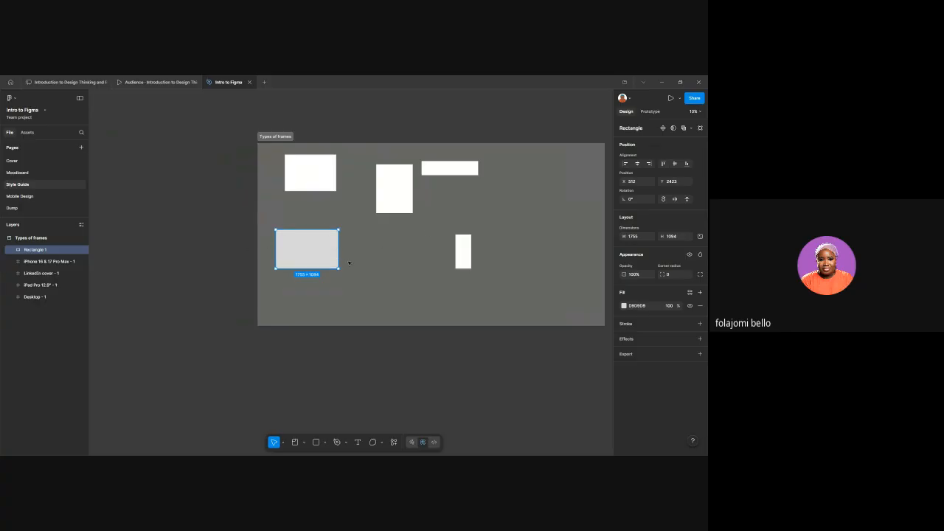
Step: Round all corners of the grey rectangle to a radius of 255
scroll(320, 267, up, 3)
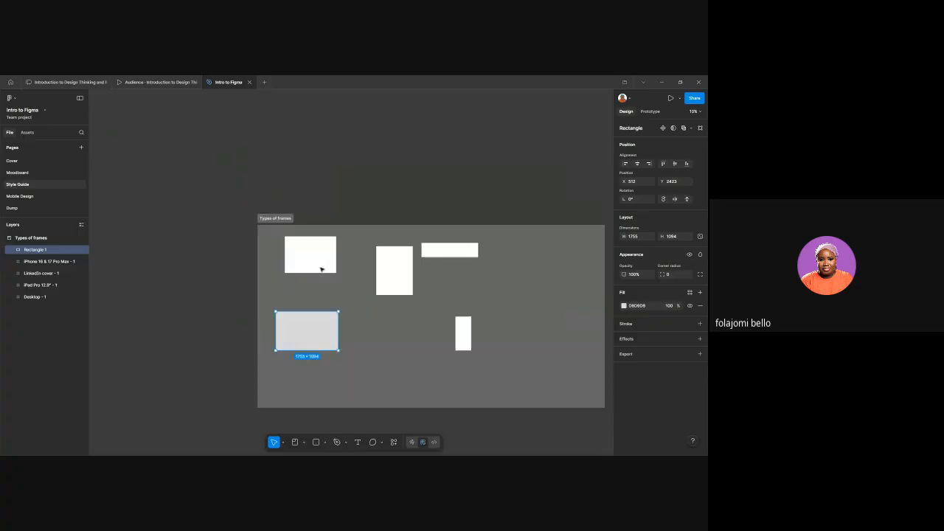
scroll(321, 289, down, 1)
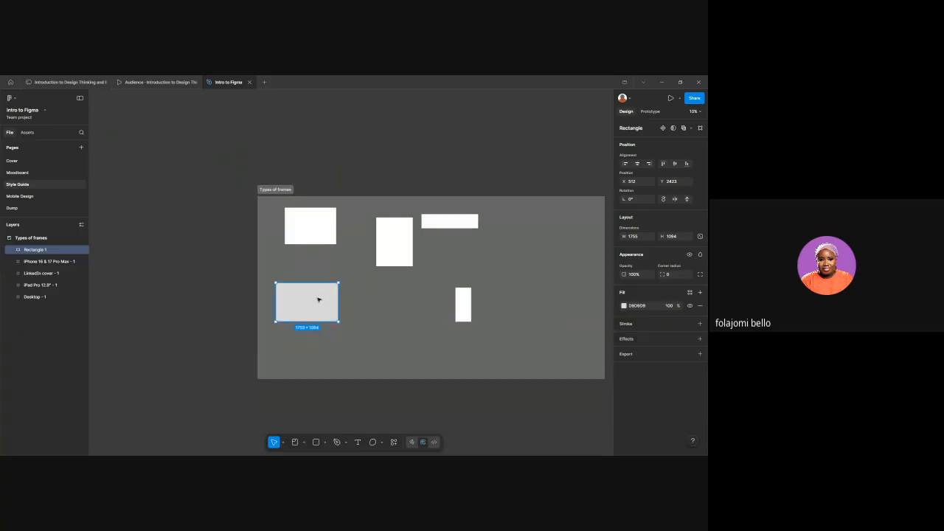
scroll(318, 299, up, 3)
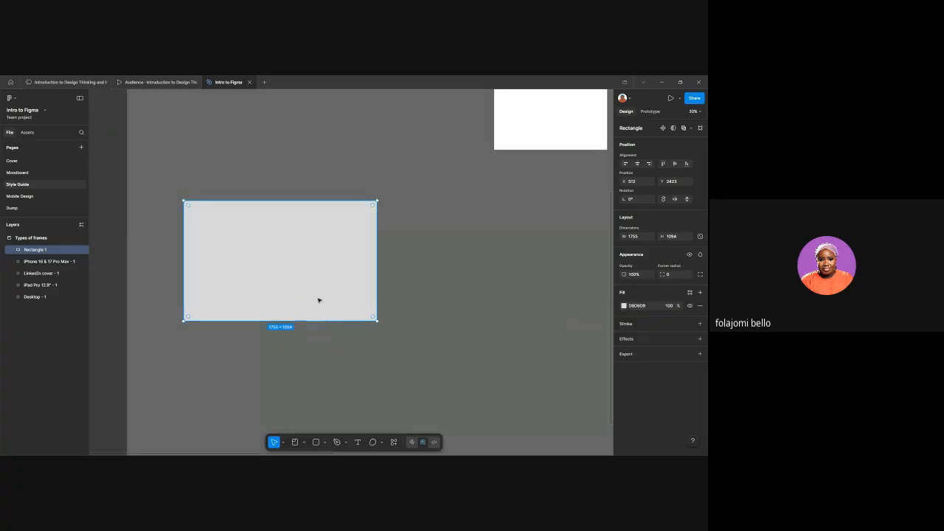
scroll(319, 300, up, 2)
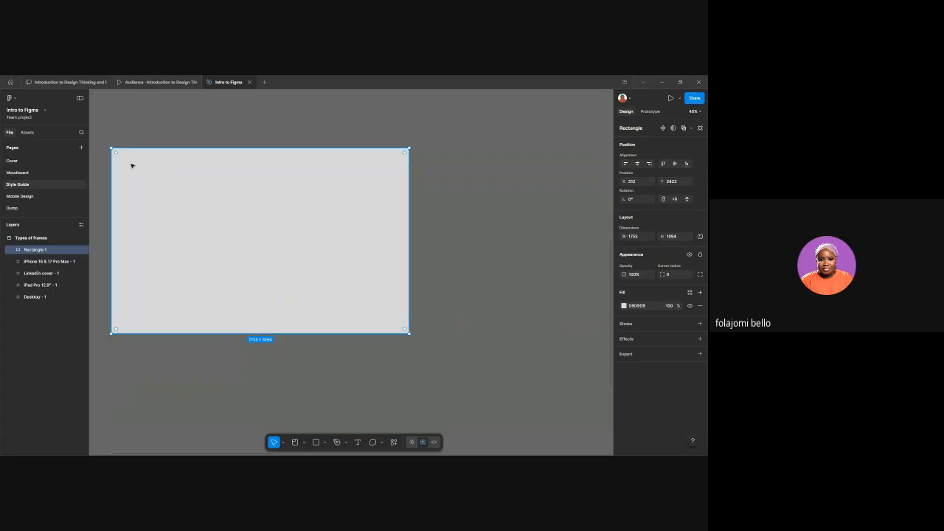
drag(116, 153, 154, 189)
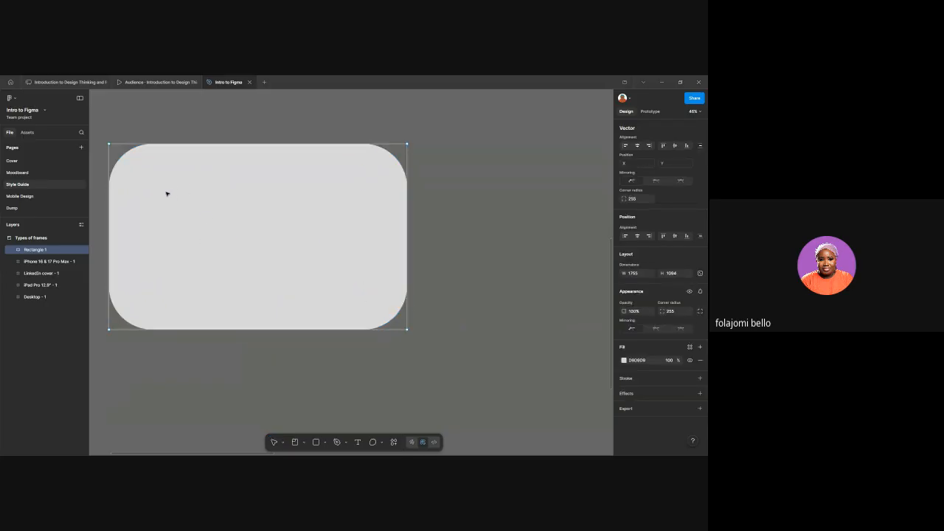
Step: Reshape the rounded rectangle in vector editing, pulling its lower-right corner inward and bending the lower-right, upper-right and lower-left points into curves
double_click(168, 194)
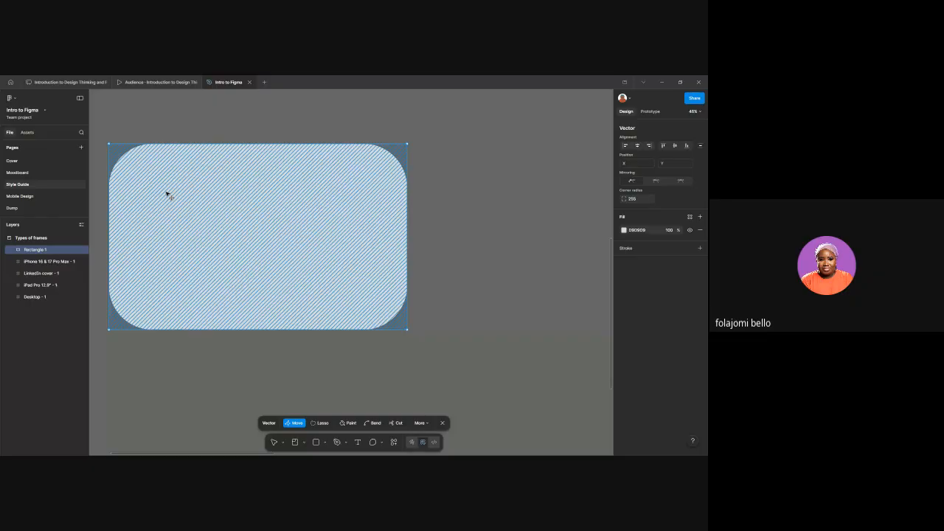
drag(407, 330, 389, 319)
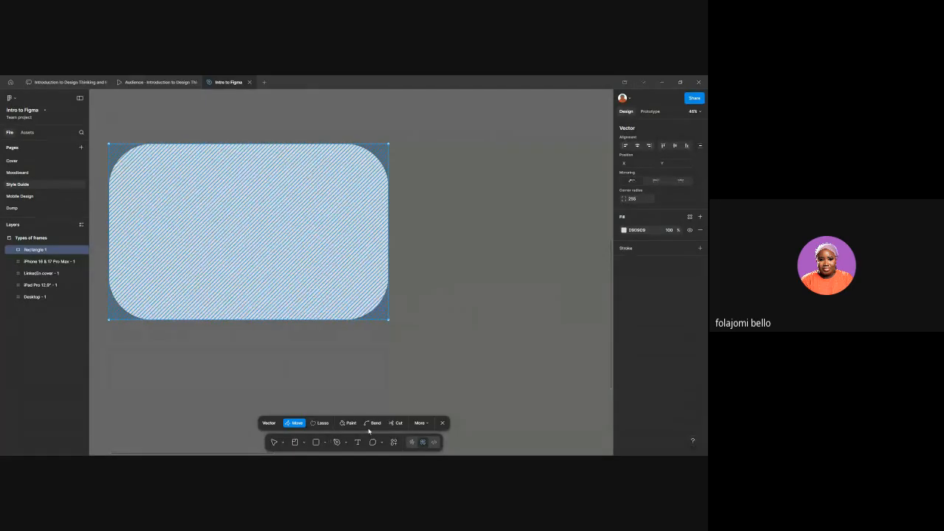
click(373, 423)
drag(389, 321, 454, 219)
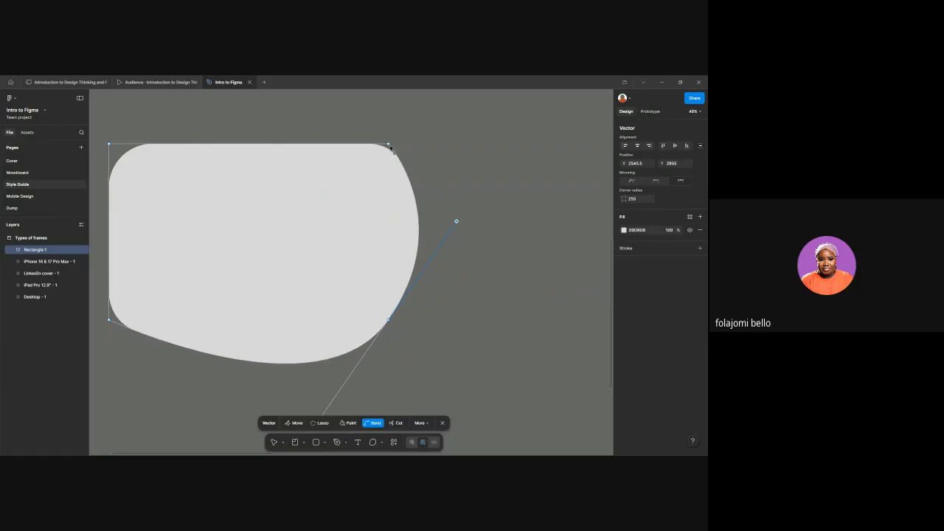
mouse_move(391, 148)
mouse_down()
mouse_move(354, 190)
mouse_move(221, 183)
mouse_move(248, 218)
mouse_up()
scroll(224, 238, down, 1)
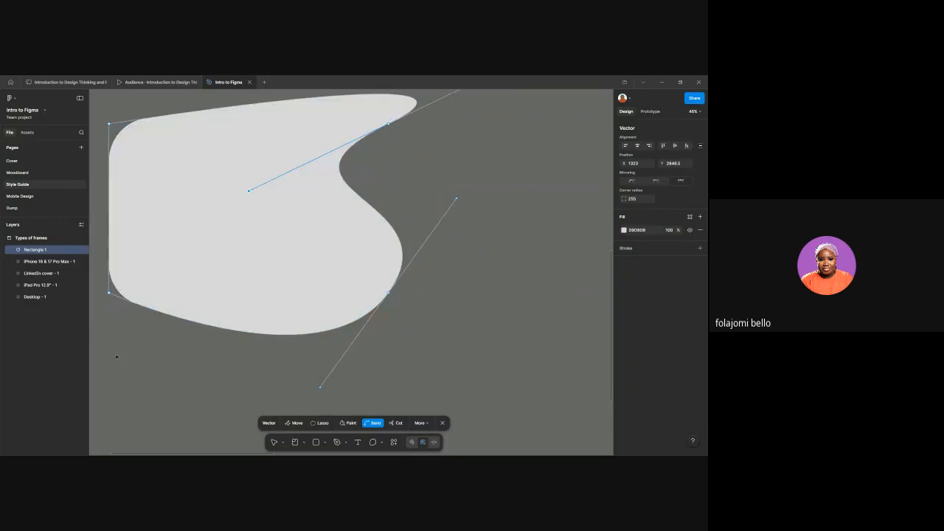
click(109, 293)
mouse_move(109, 293)
mouse_down()
mouse_move(185, 270)
mouse_move(170, 171)
mouse_move(170, 197)
mouse_up()
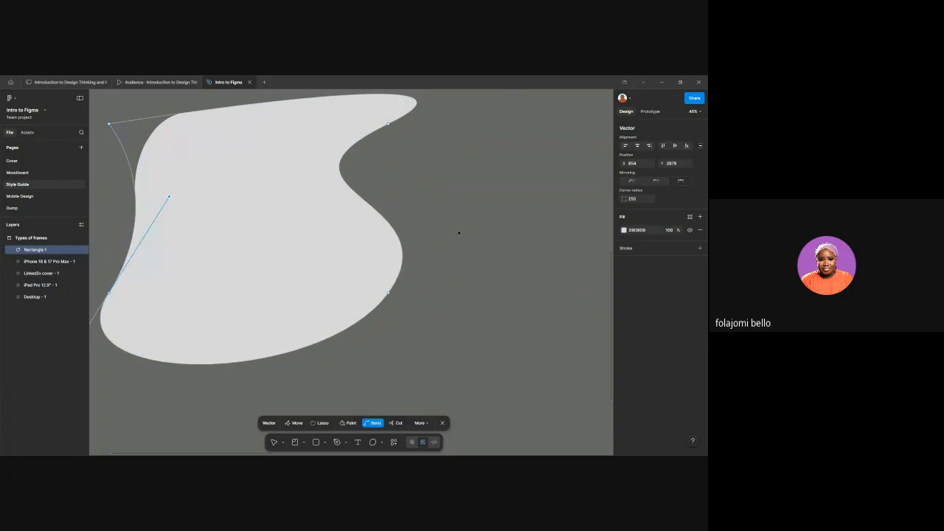
key(Escape)
Step: Look through the available shape tools and the Pen and Pencil drawing tools
scroll(458, 233, down, 1)
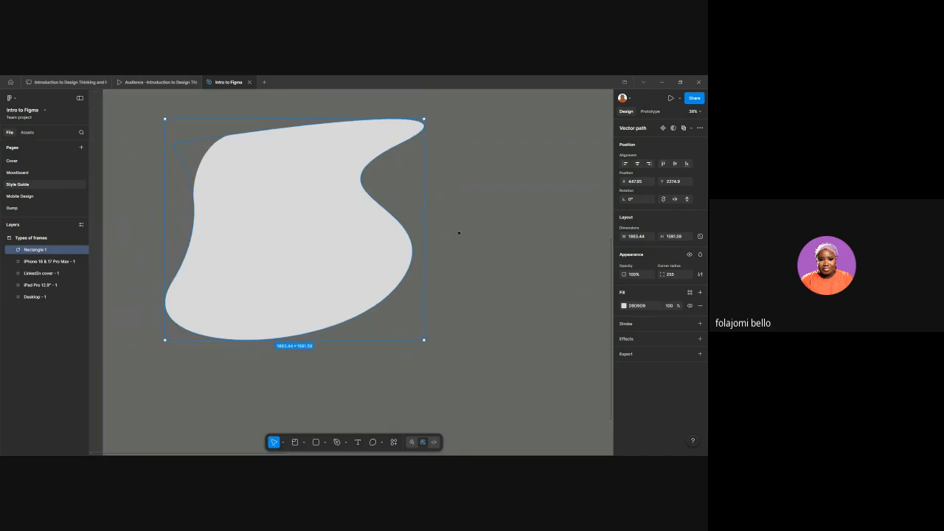
scroll(458, 233, down, 5)
scroll(458, 234, down, 3)
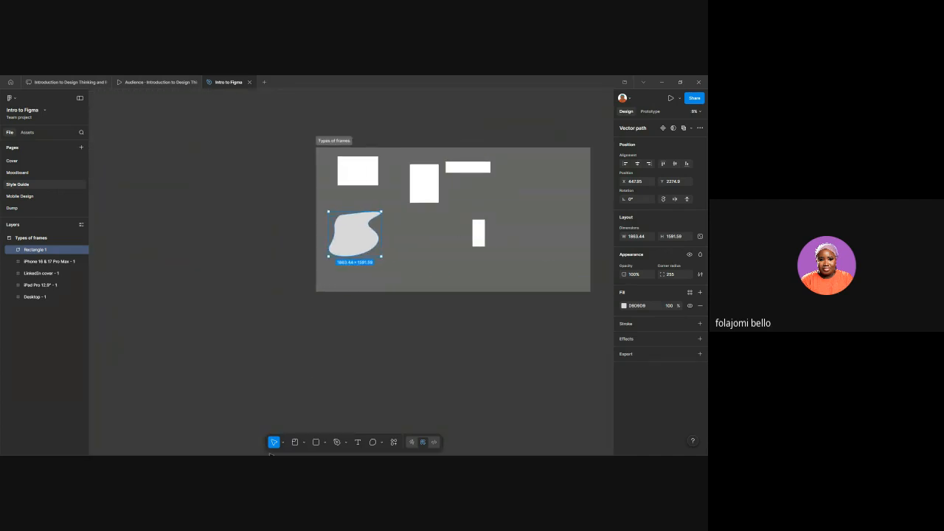
click(314, 446)
click(323, 443)
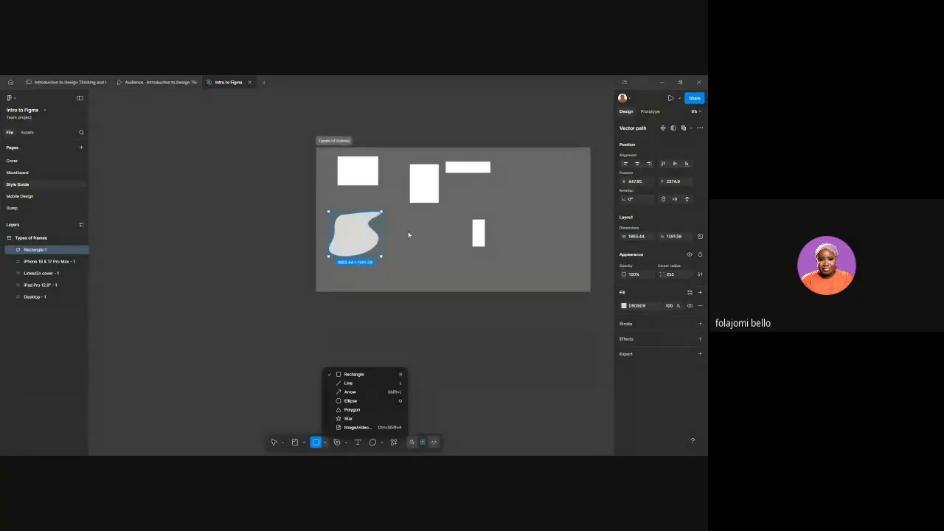
click(325, 443)
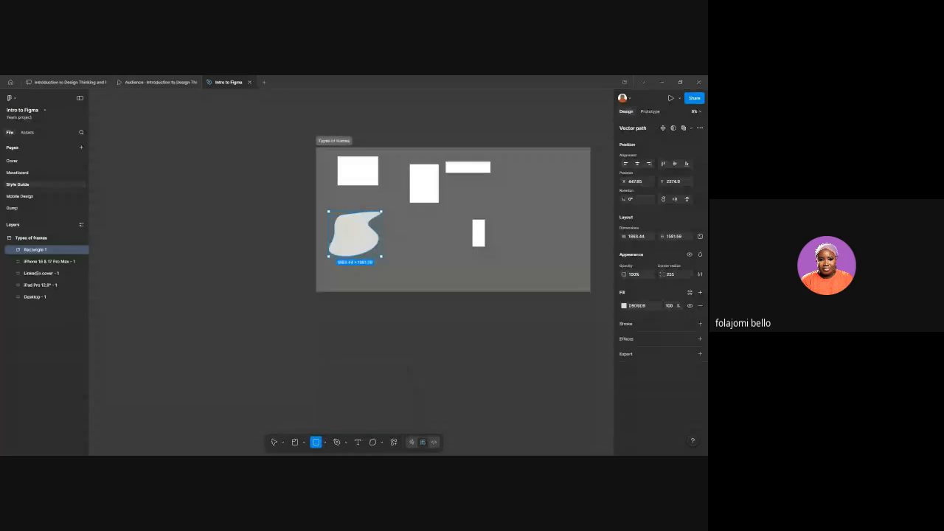
click(346, 444)
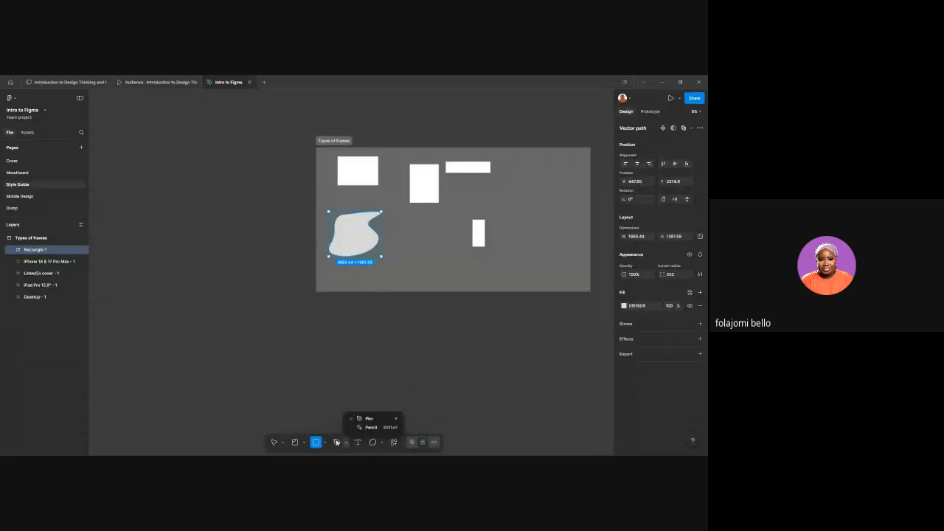
click(345, 443)
Step: Draw a closed, tilted four-sided outline of about 496 × 454 with the Pen tool between the curved shape and the iPhone frame
scroll(420, 220, up, 3)
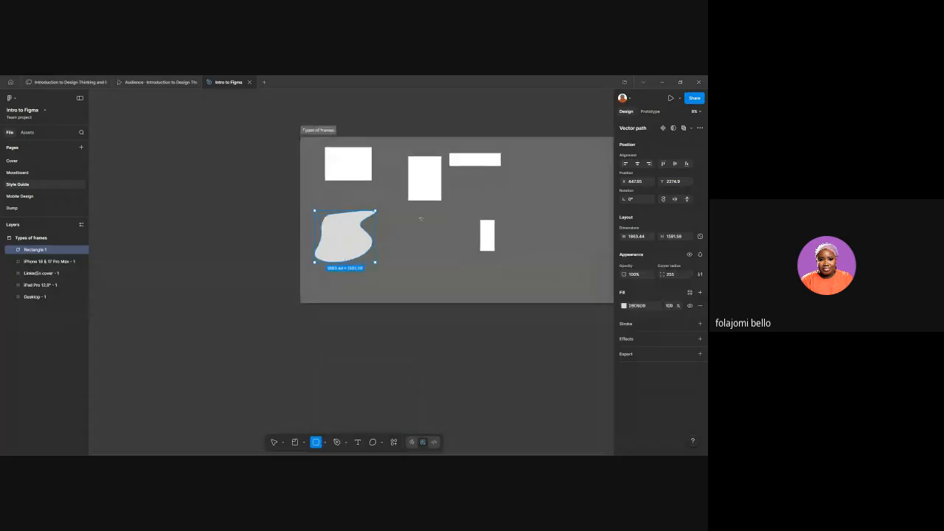
scroll(421, 218, up, 2)
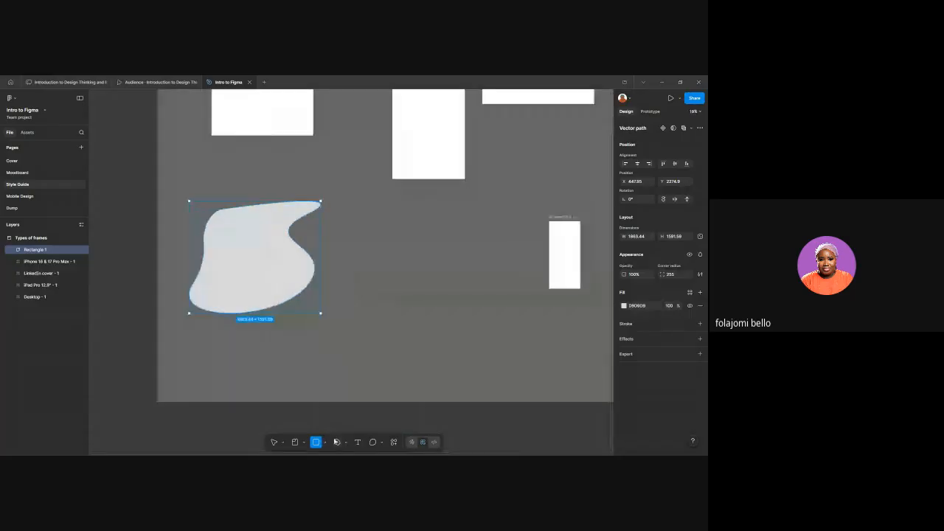
click(337, 442)
click(387, 216)
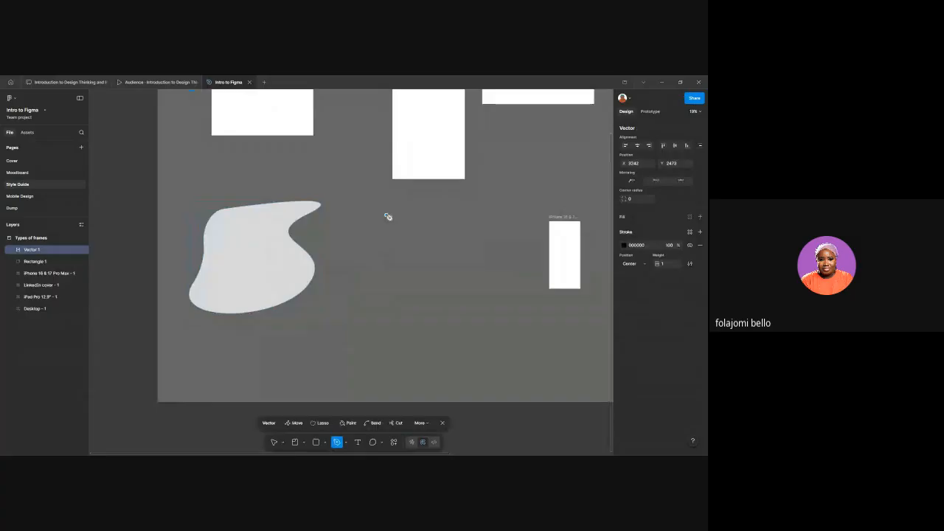
click(411, 233)
click(399, 247)
click(377, 229)
ctrl+scroll(393, 219, up, 5)
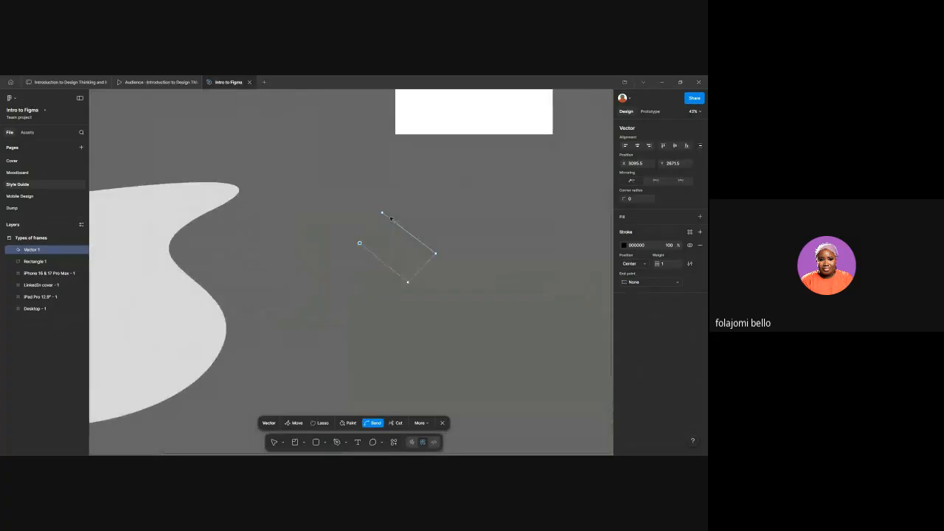
key(p)
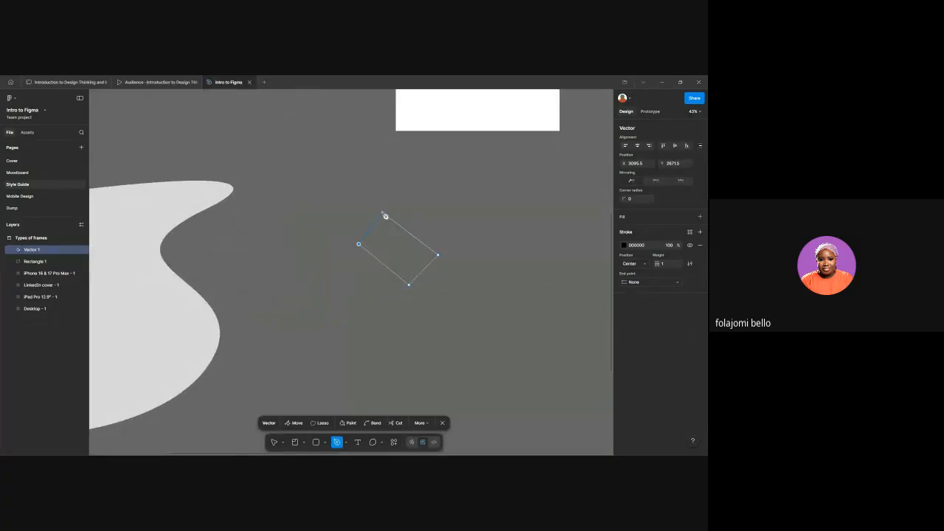
click(384, 215)
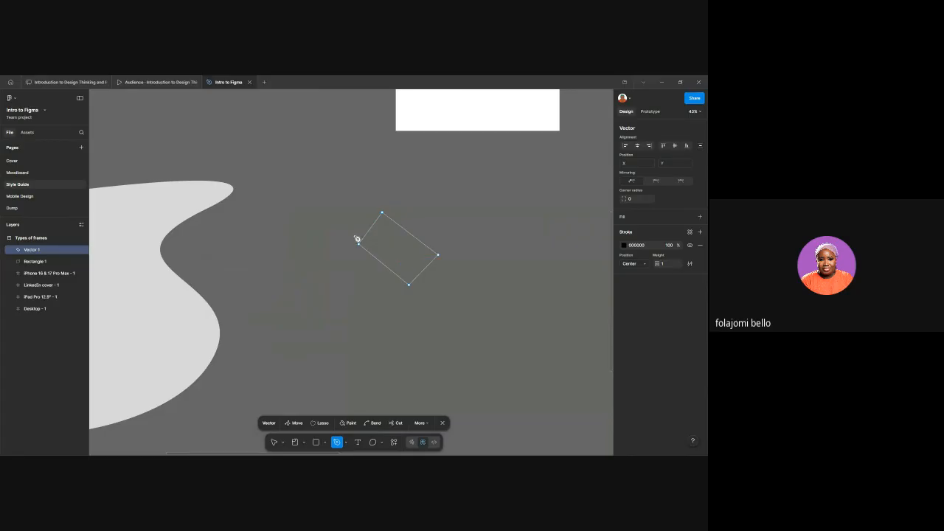
Step: Add connected zigzag pen lines inside the four-sided outline, and finish editing the vector
click(410, 244)
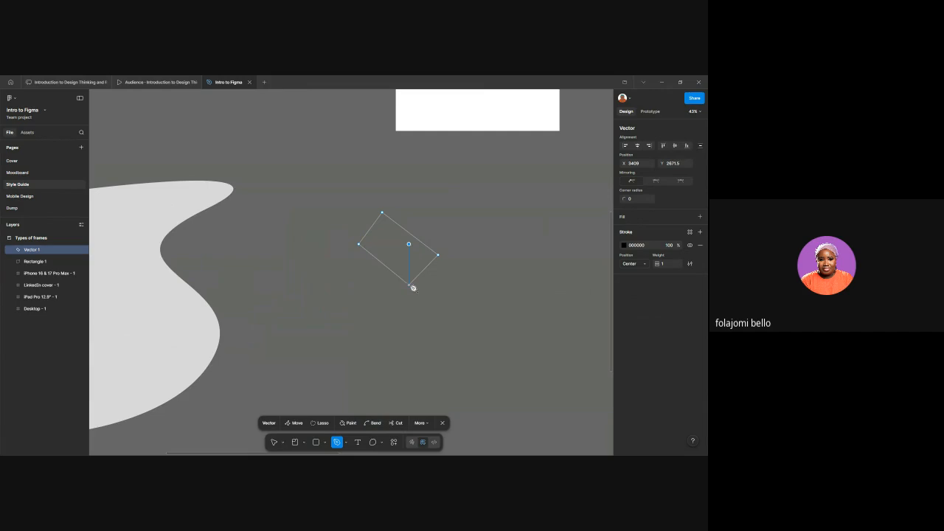
click(426, 272)
click(420, 246)
click(412, 262)
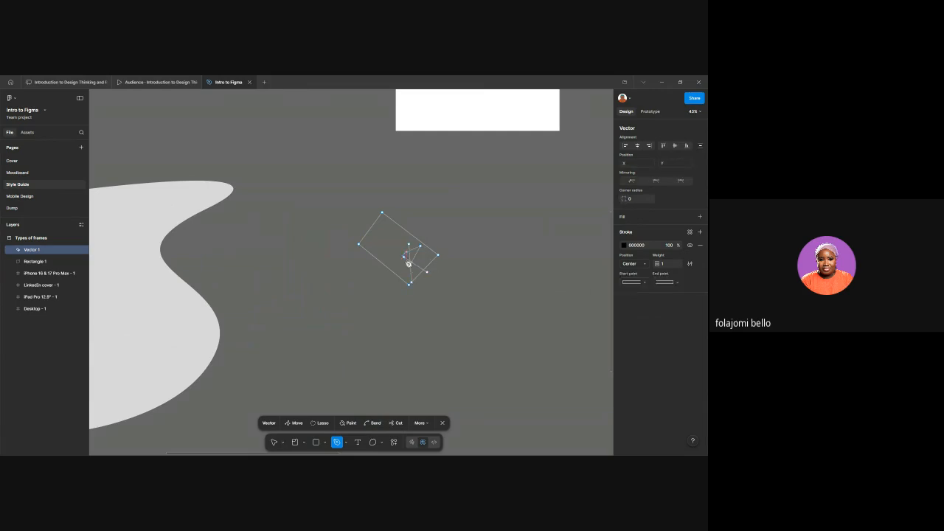
click(399, 260)
click(404, 240)
click(399, 240)
click(390, 255)
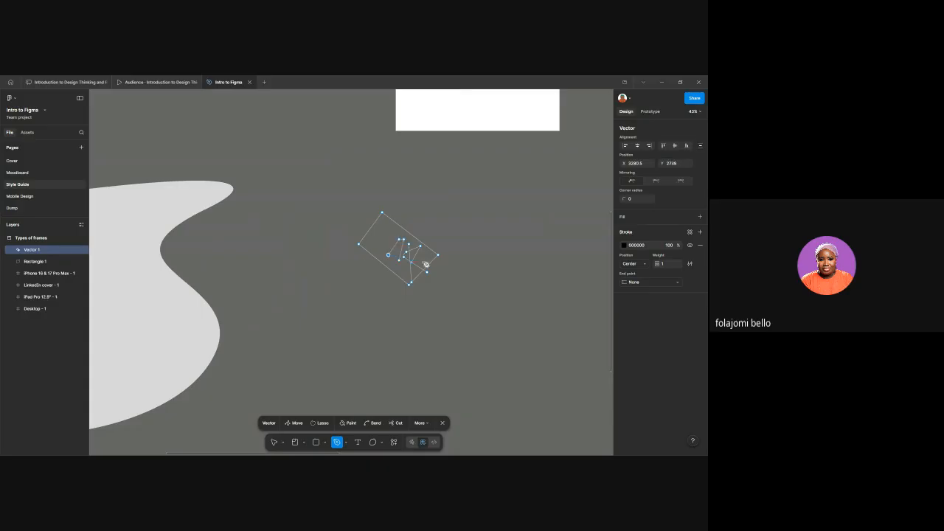
click(424, 263)
key(Escape)
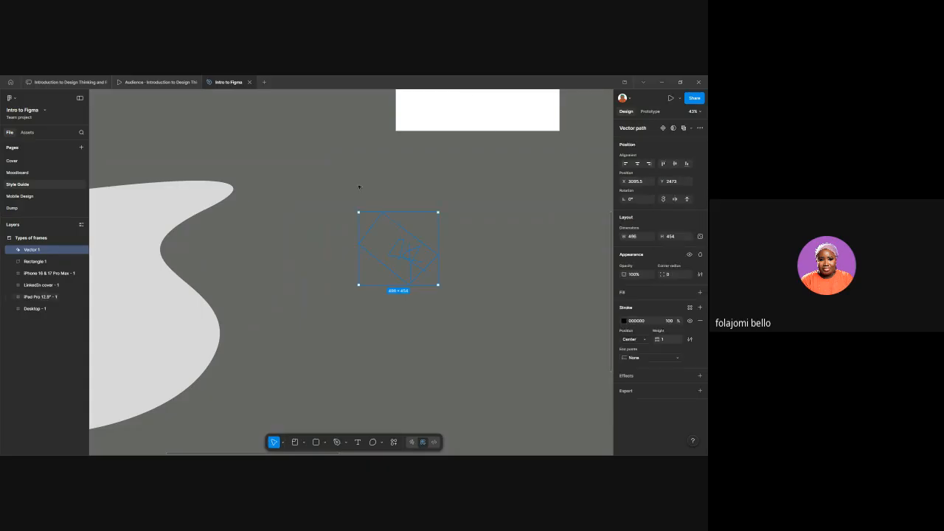
Step: Delete the pen-drawn outline together with its zigzag lines
drag(301, 190, 490, 342)
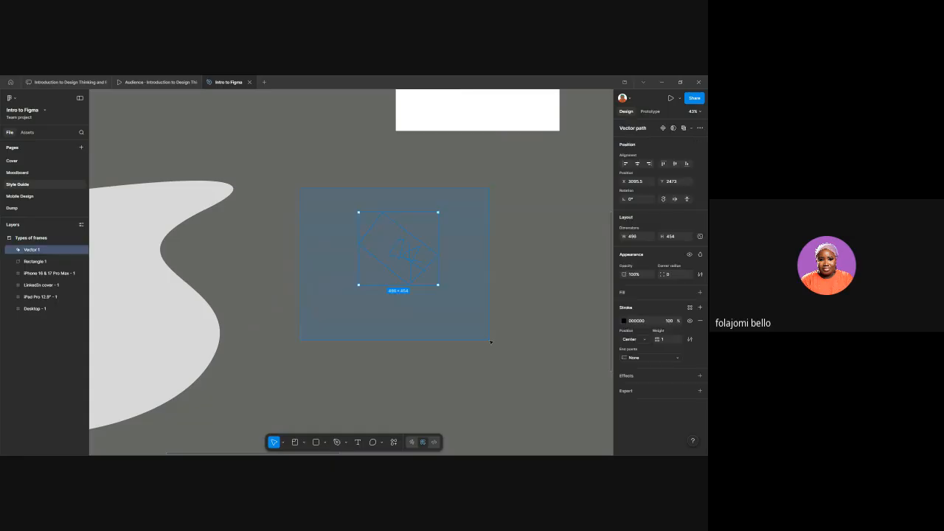
key(Delete)
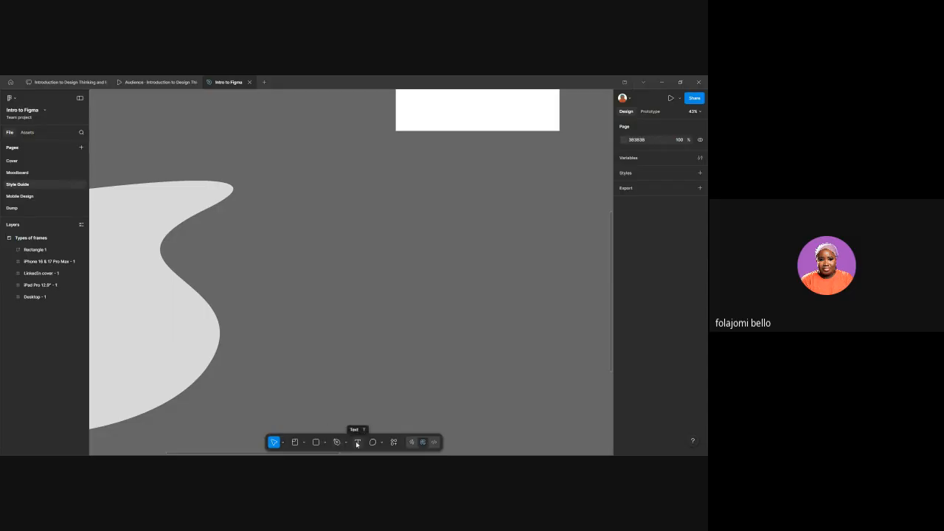
Step: Place an empty text layer between the curved shape and the iPhone frame to look through the font, weight and size options, then discard it
click(357, 442)
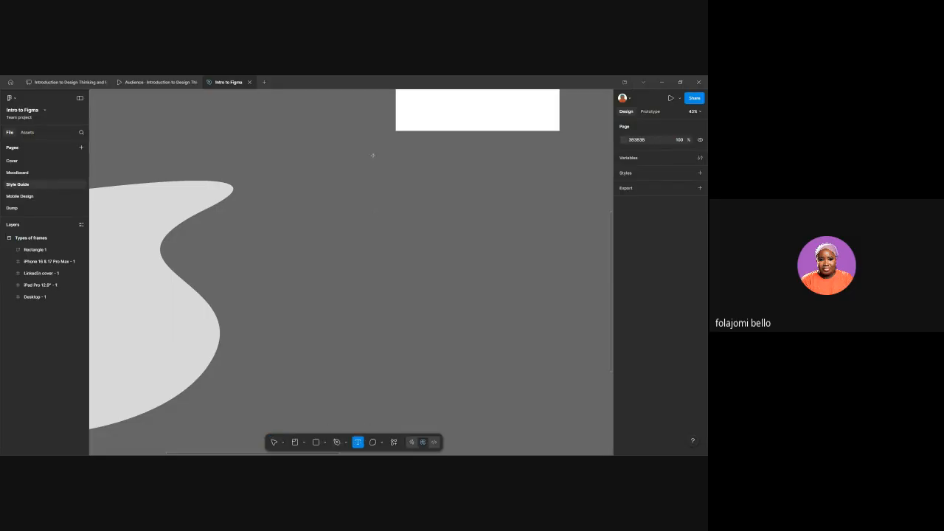
click(395, 258)
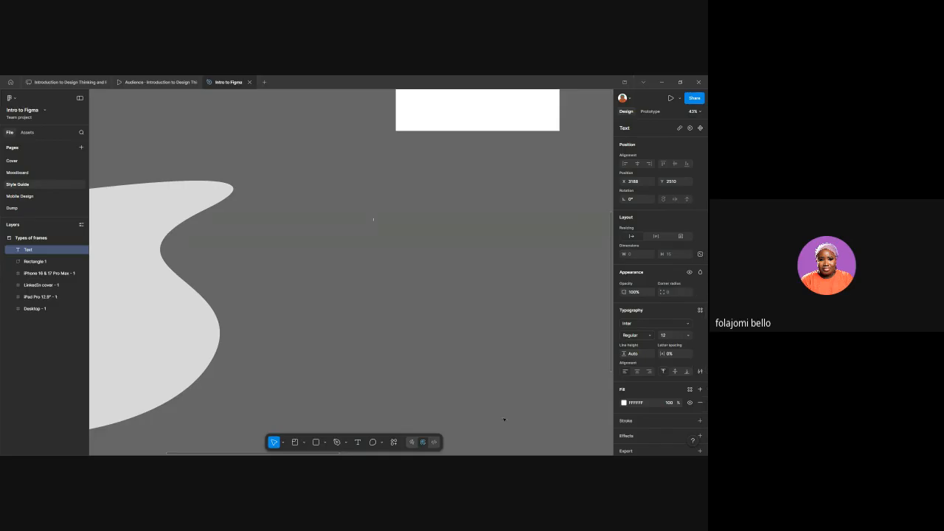
click(639, 328)
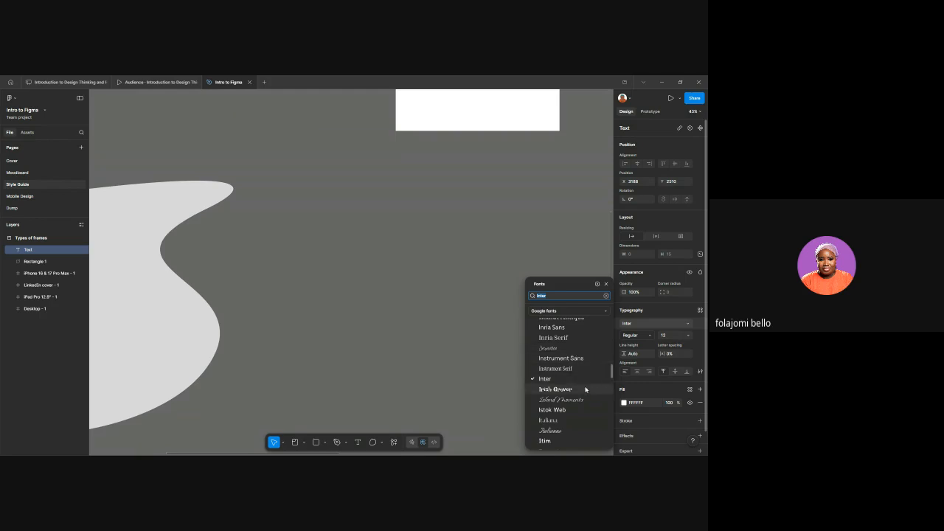
click(647, 337)
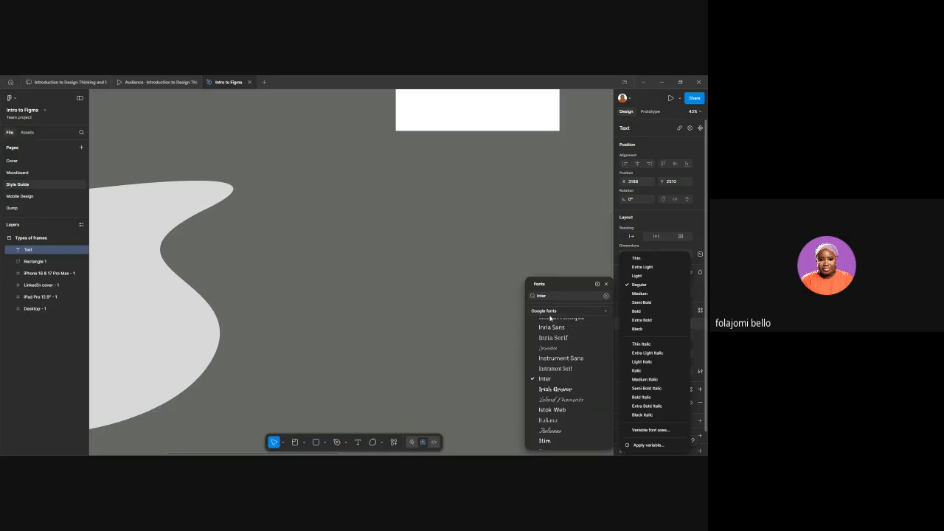
click(699, 335)
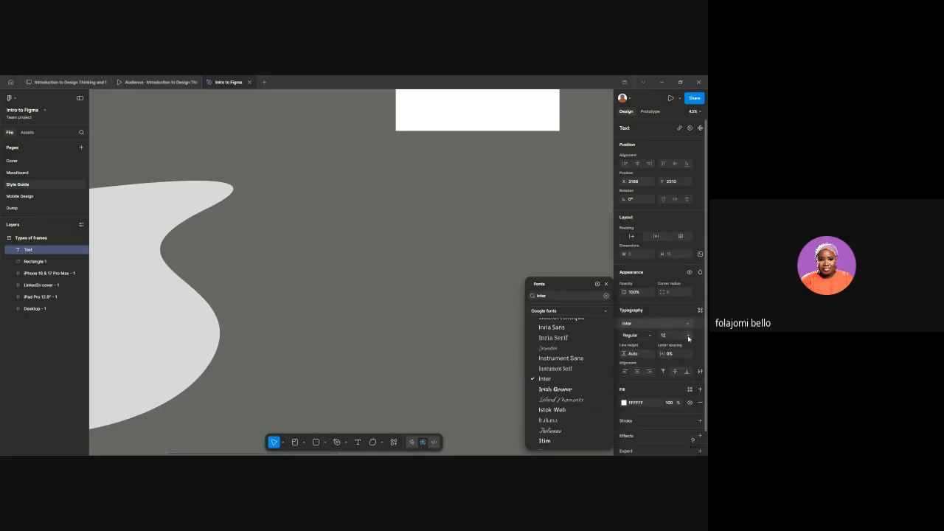
click(689, 337)
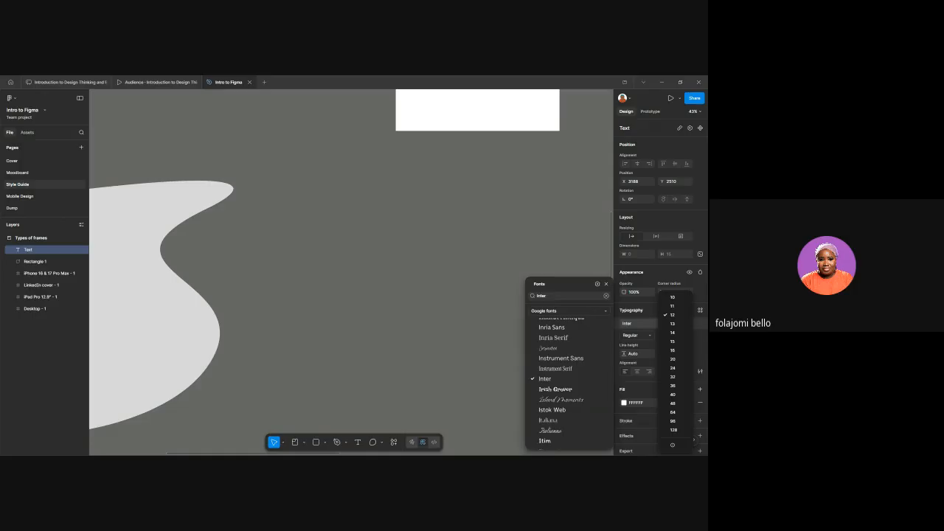
click(697, 336)
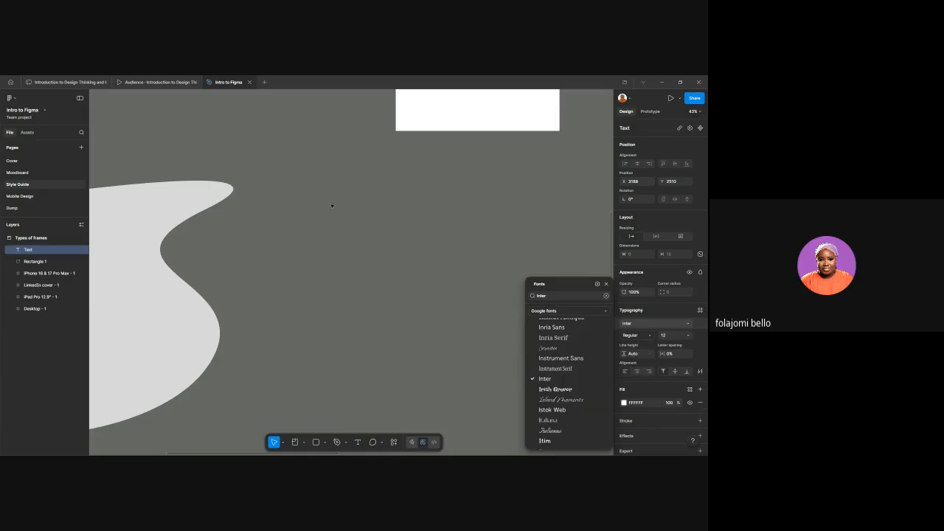
click(355, 213)
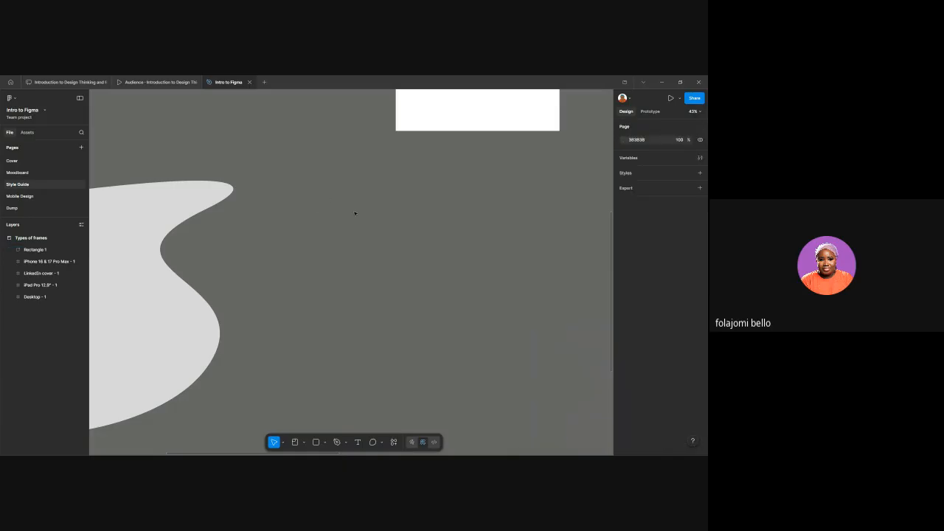
Step: Add the text "I am a Lady" beside the curved shape and set its font size to 100
click(357, 439)
click(314, 265)
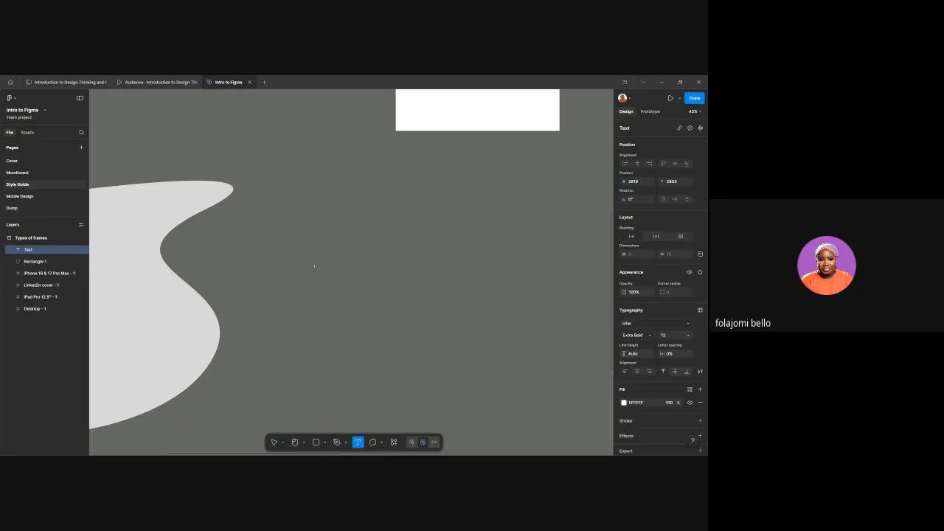
text(I am)
key(Escape)
key(Escape)
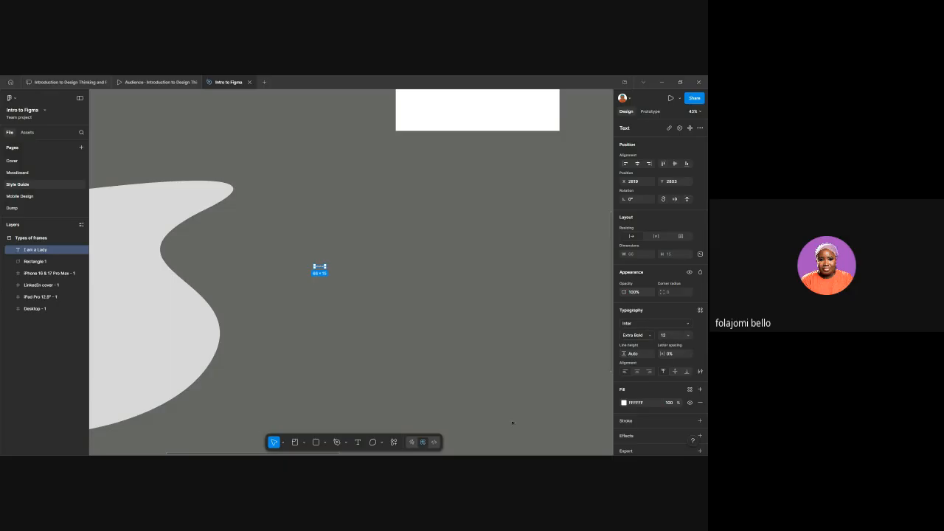
click(671, 339)
text(100)
key(Return)
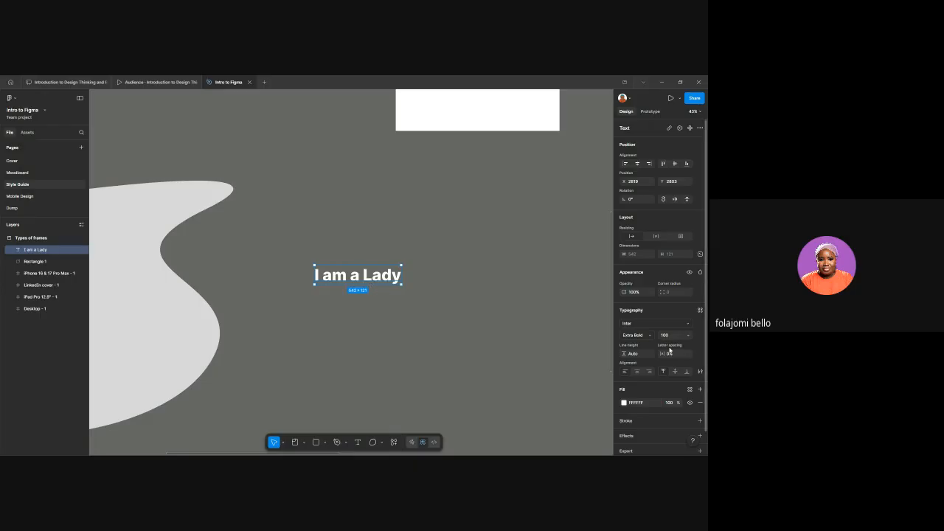
Step: Try the Irish Grover font on "I am a Lady", then set its font to Jersey 25
click(673, 319)
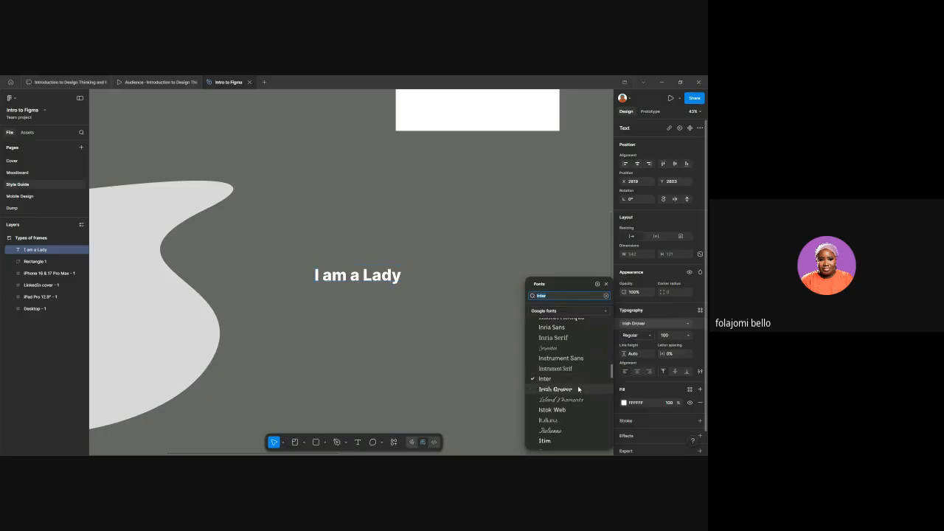
click(560, 389)
click(653, 326)
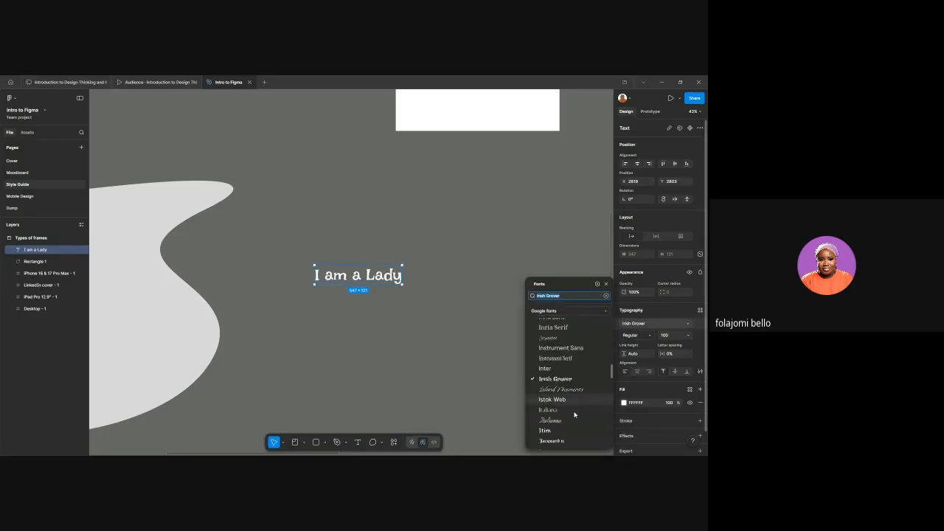
scroll(572, 410, down, 4)
click(572, 412)
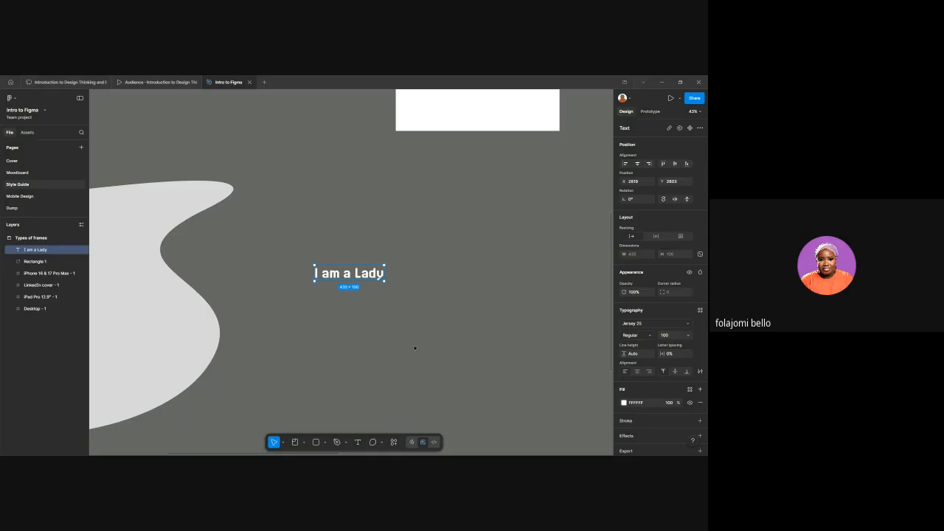
Step: Start a new comment at the end of the "I am a Lady" text
click(374, 442)
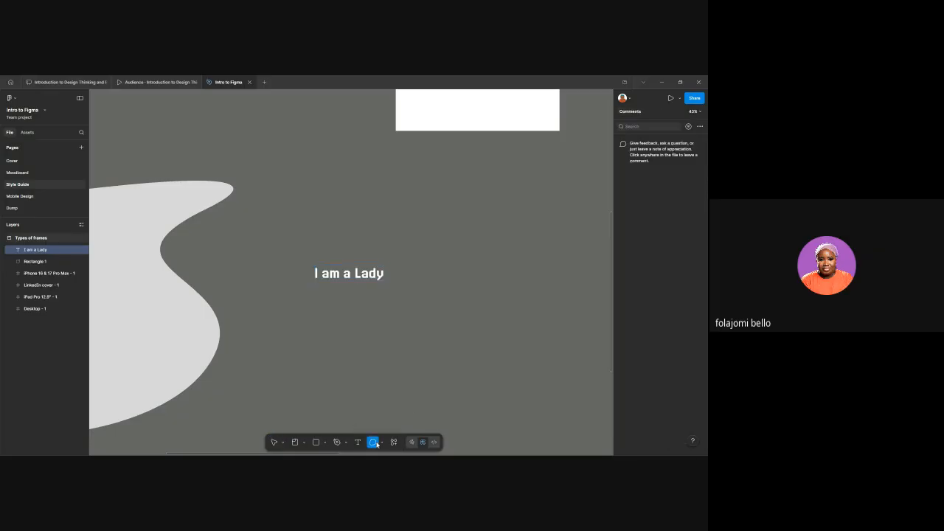
scroll(451, 289, down, 5)
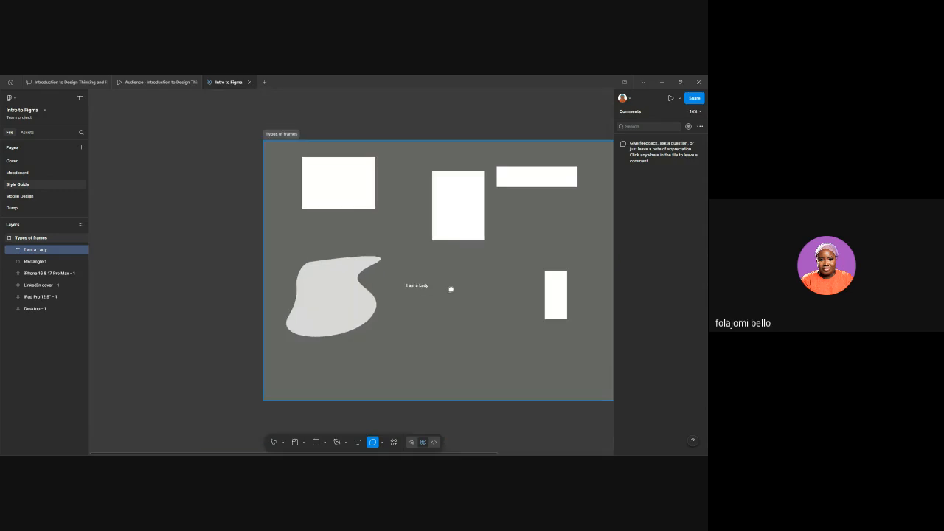
scroll(434, 295, up, 2)
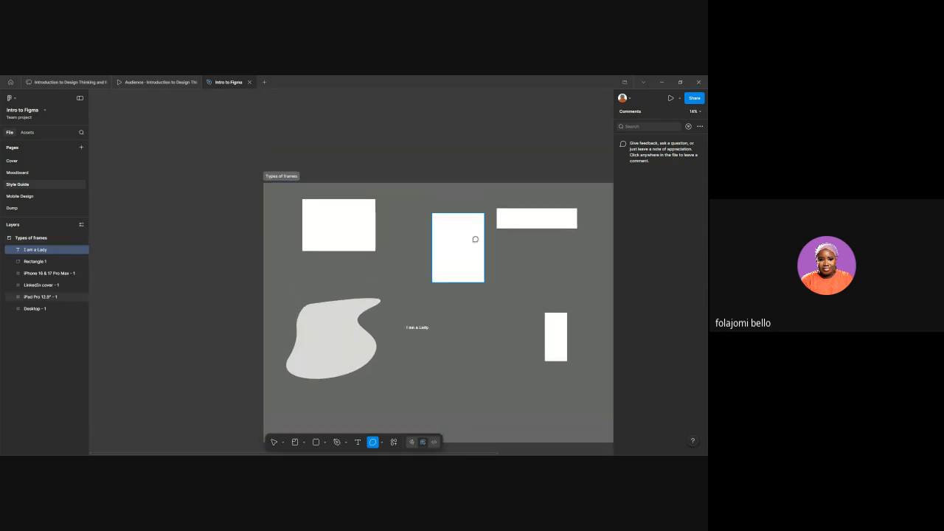
scroll(475, 239, up, 4)
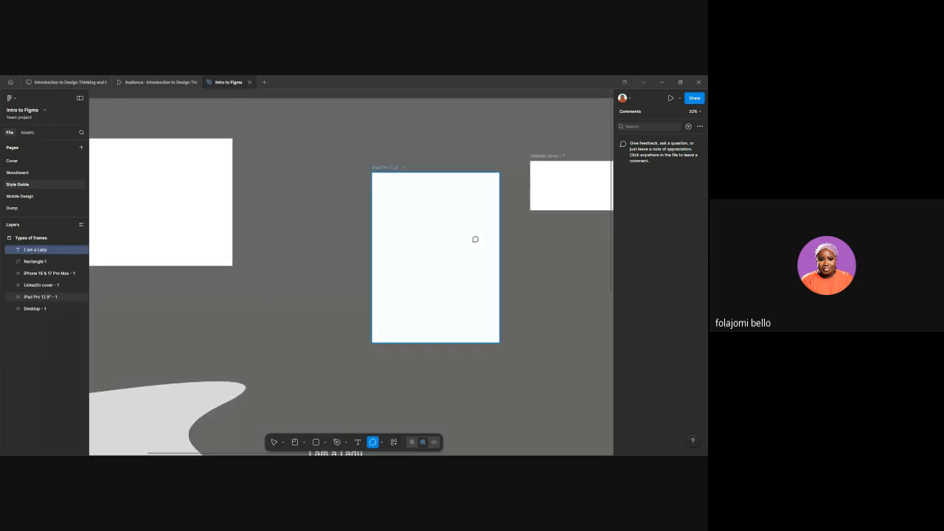
scroll(475, 239, down, 3)
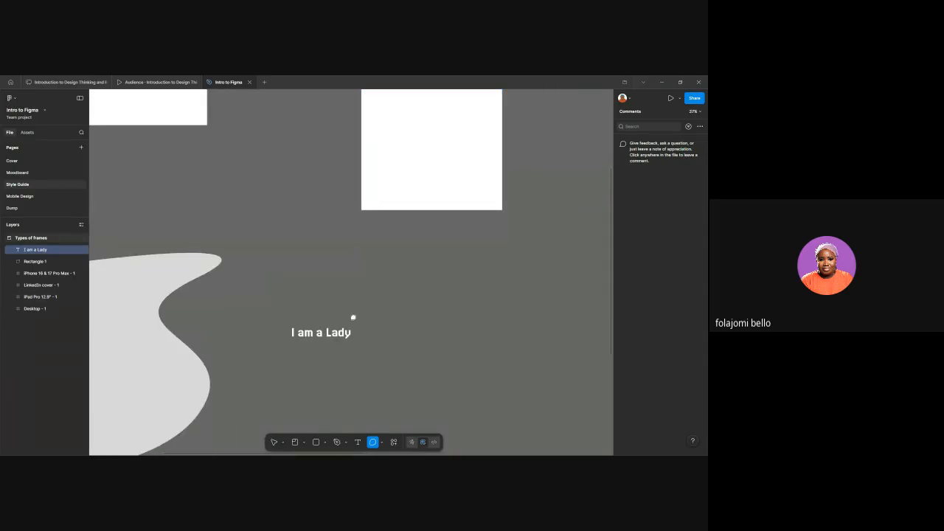
scroll(352, 317, up, 3)
click(349, 332)
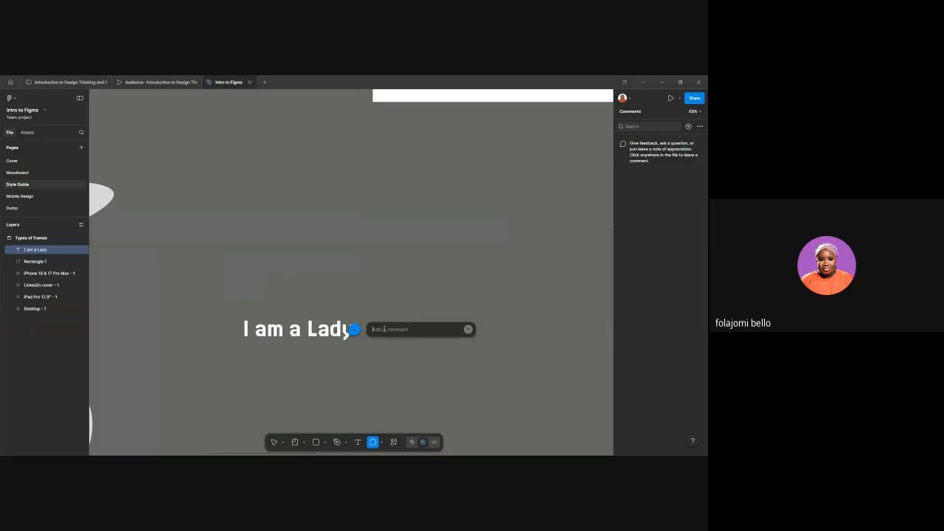
Step: Try to mention a person in the new comment with "@e", then clear the entry
text(a)
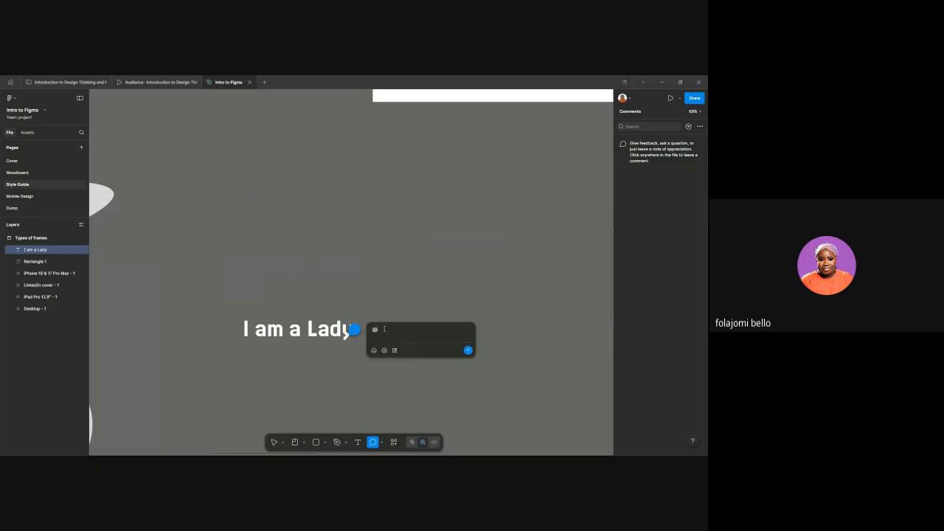
text(e)
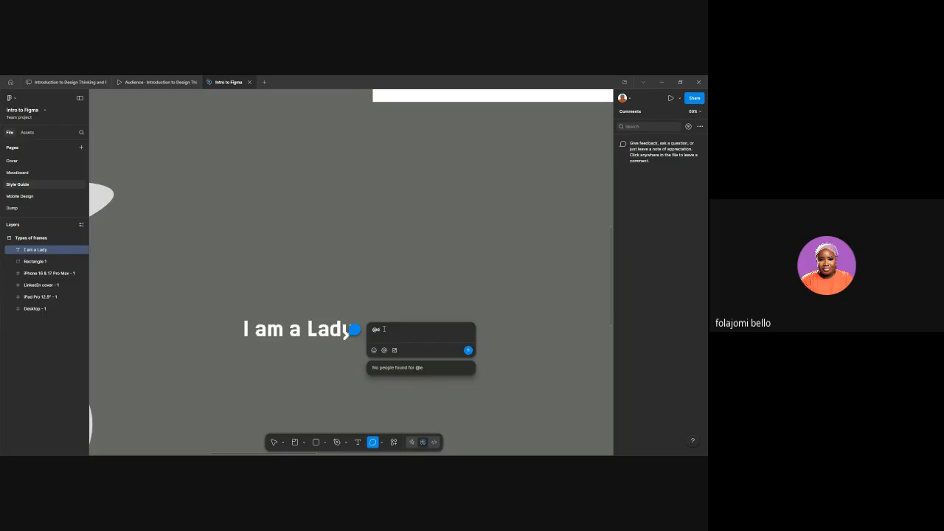
key(BackSpace)
key(BackSpace)
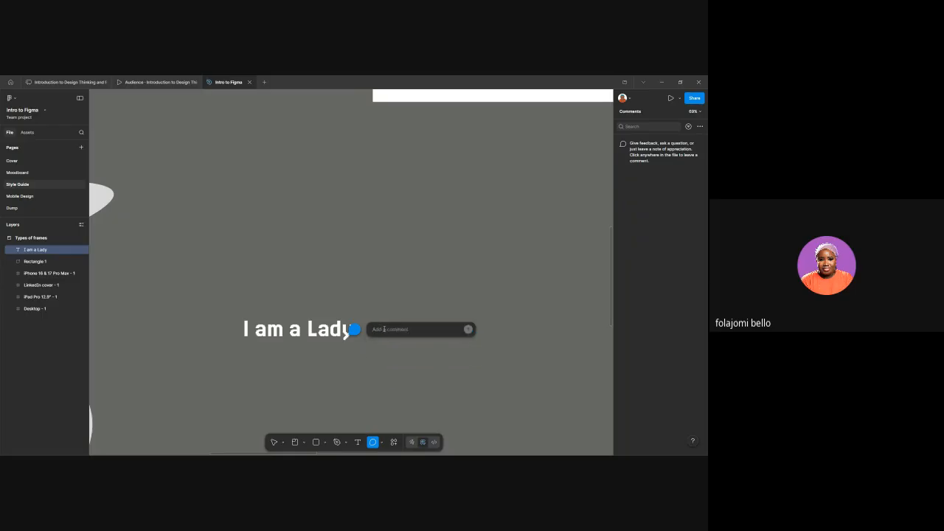
Step: Post the comment "i like this font" on the text and mark it as resolved
text(I)
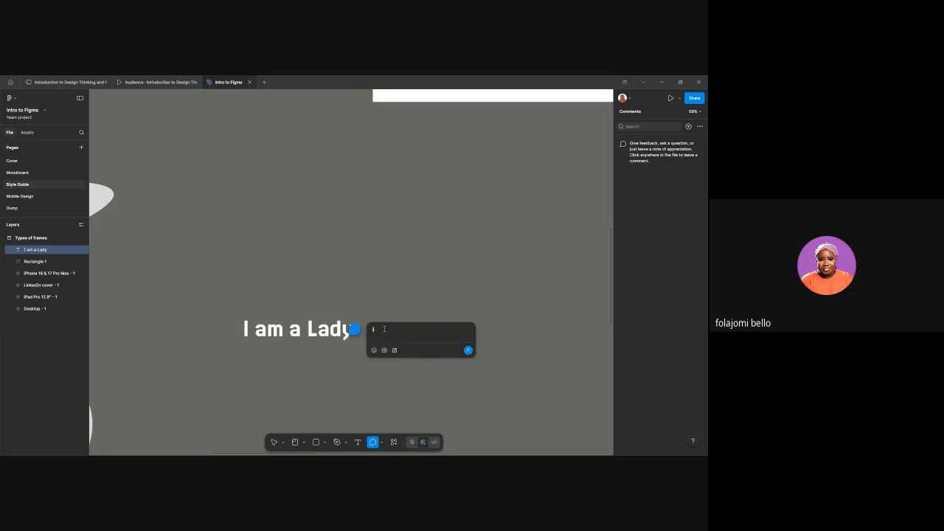
text( like this font)
key(Return)
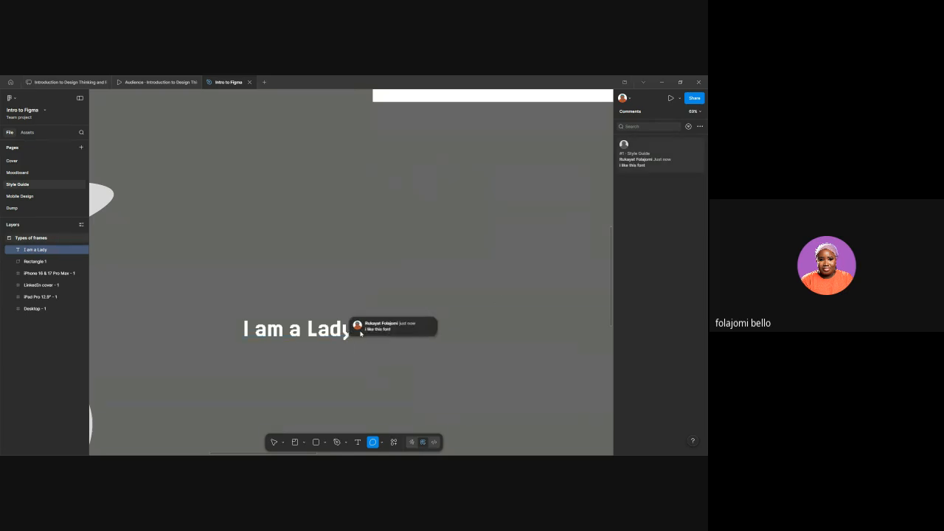
click(361, 333)
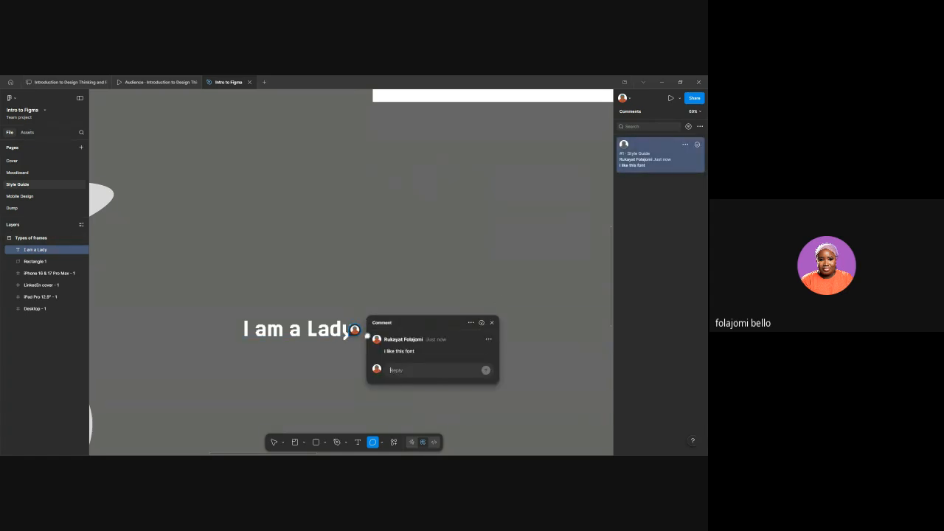
click(482, 323)
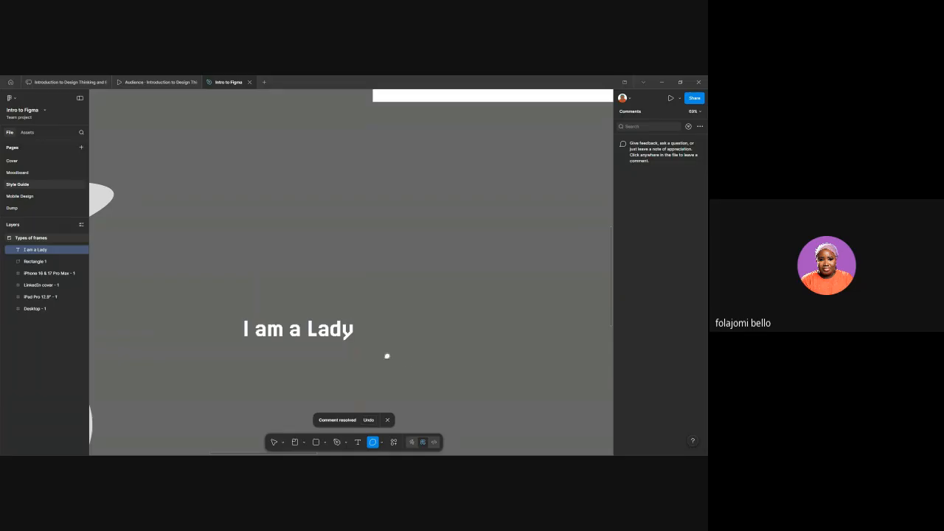
Step: Annotate the "I am a Lady" text with "make this dance" in the Interaction category
click(382, 444)
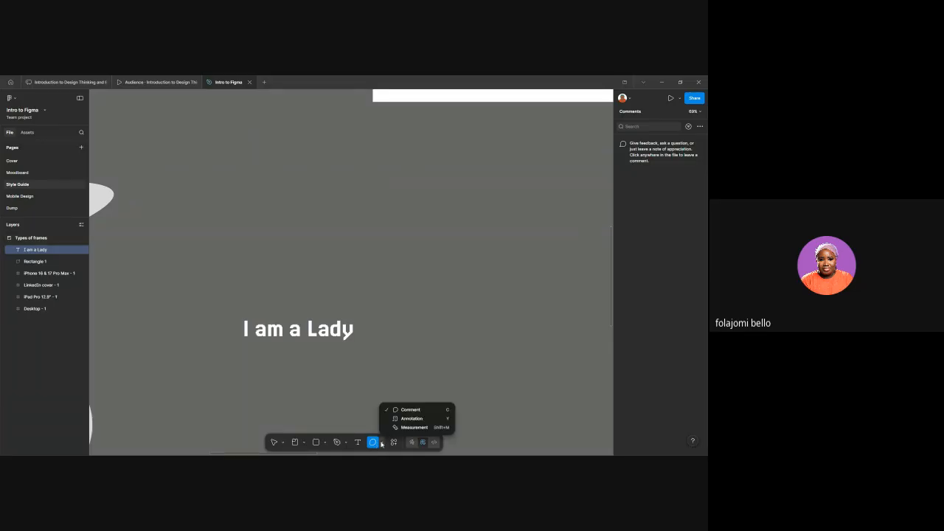
click(411, 418)
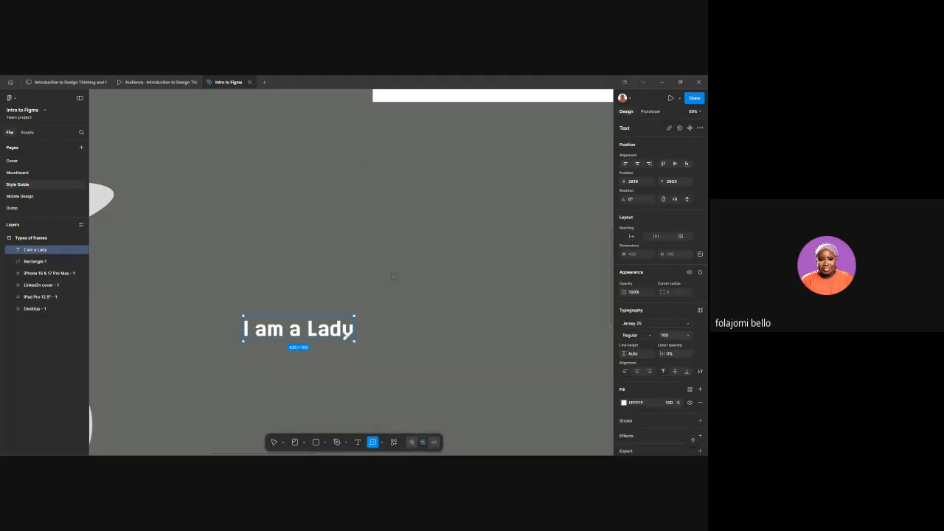
key(Escape)
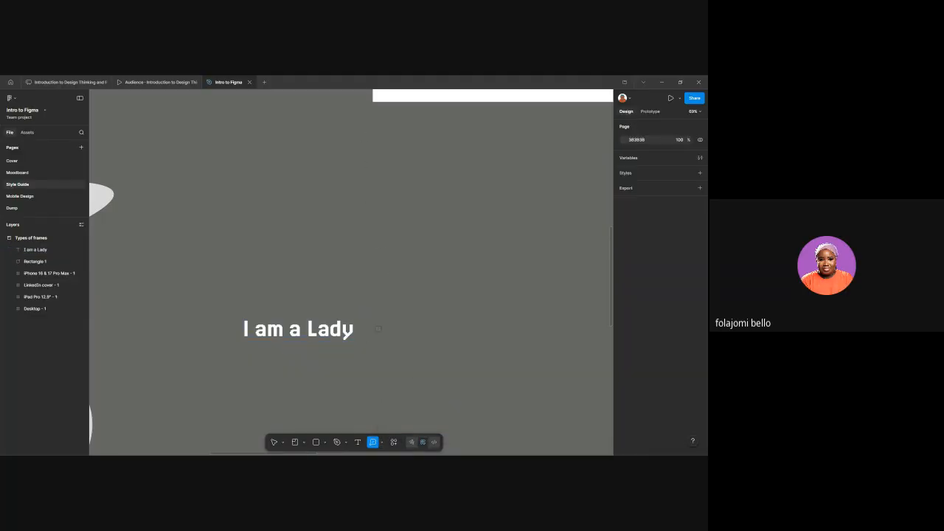
click(352, 334)
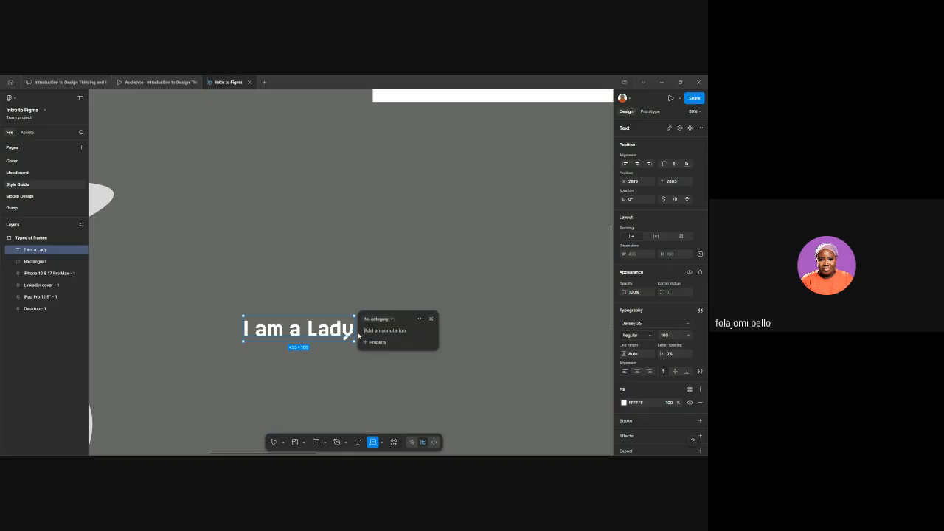
click(381, 320)
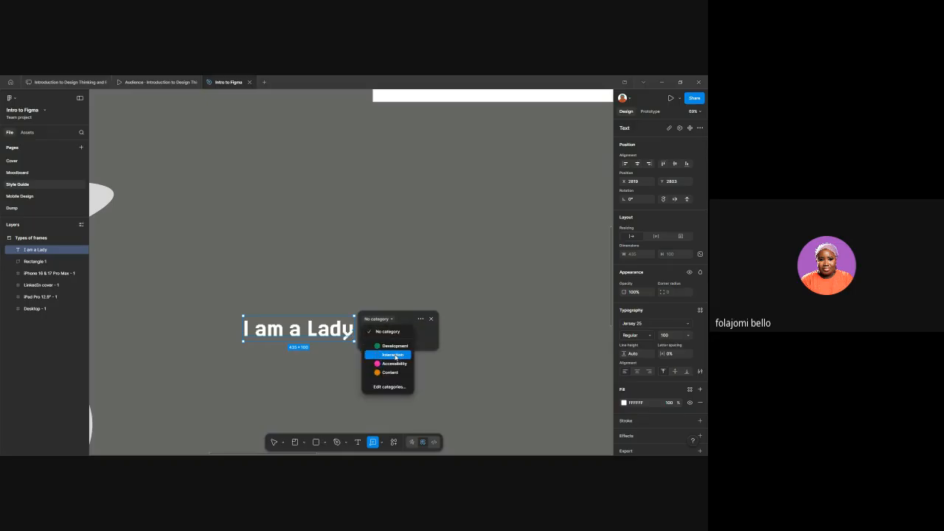
click(394, 355)
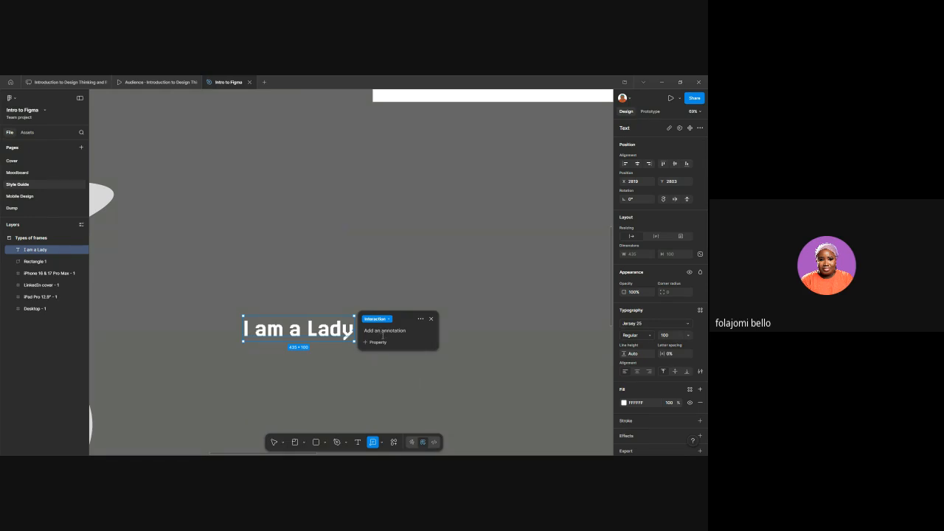
text(make this dance)
click(380, 373)
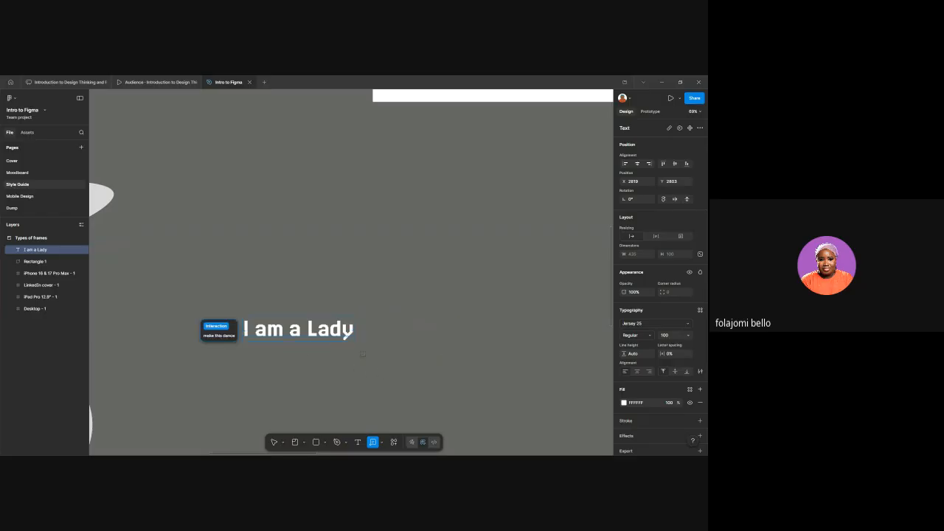
scroll(362, 354, down, 8)
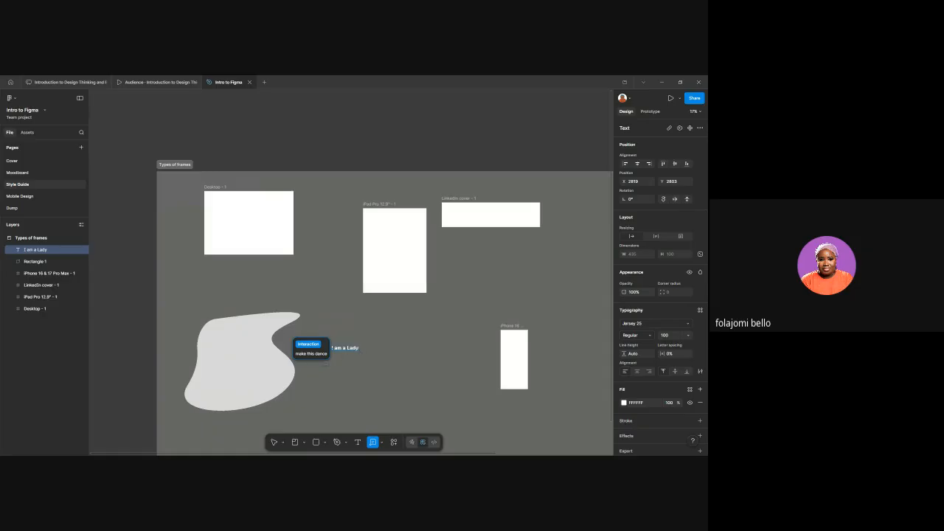
scroll(326, 362, up, 6)
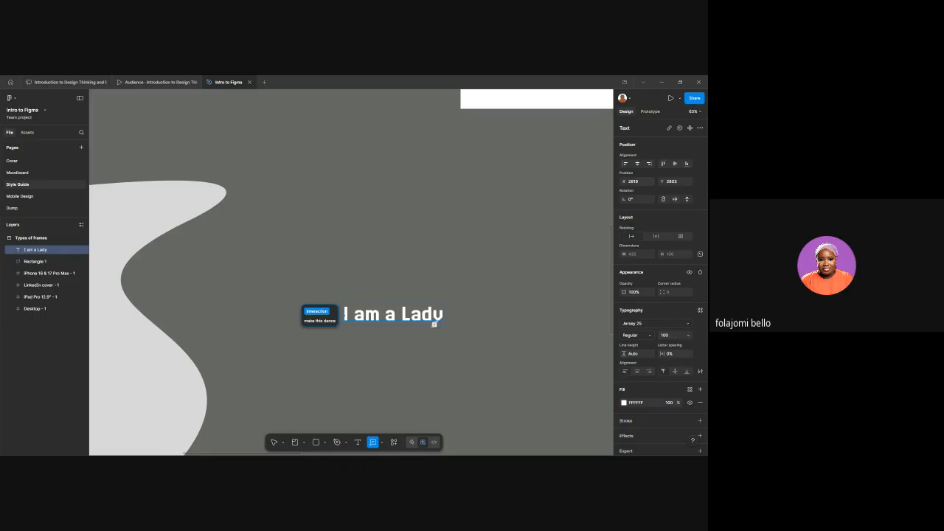
ctrl+scroll(434, 324, down, 5)
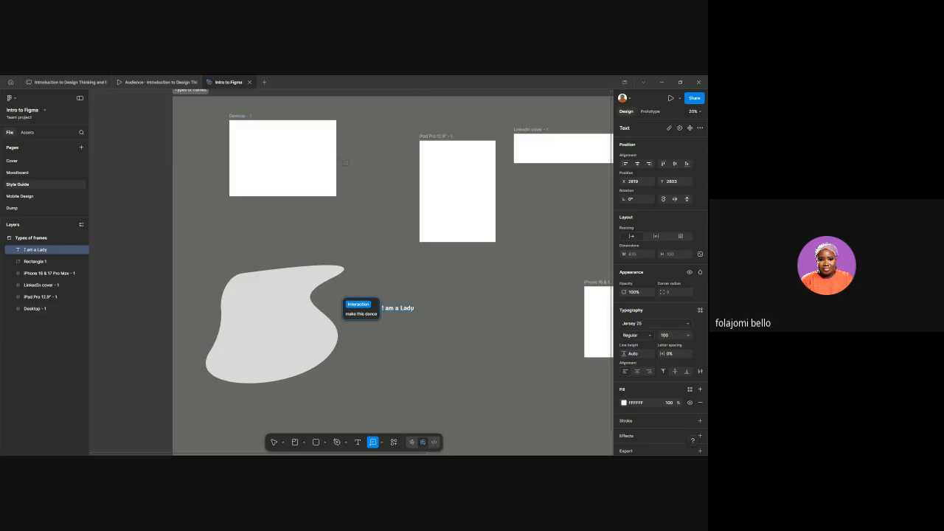
scroll(481, 323, down, 10)
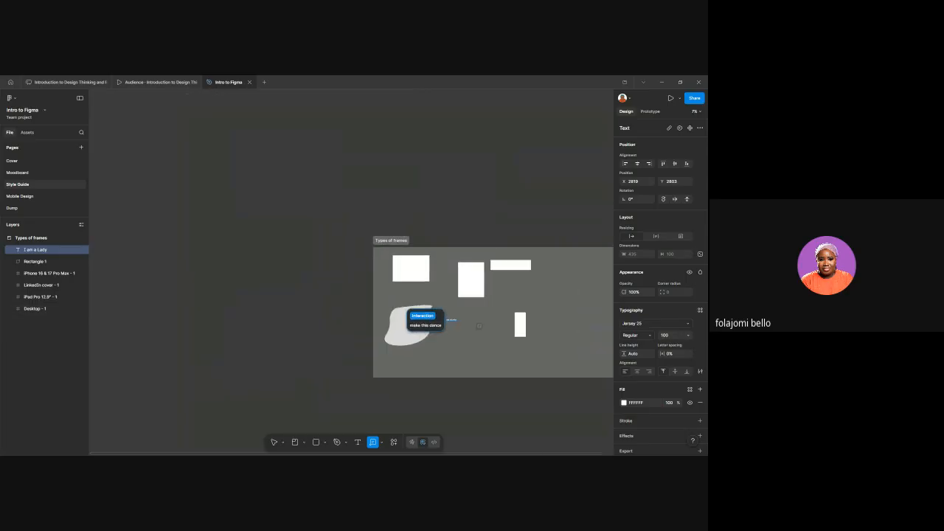
scroll(481, 325, up, 5)
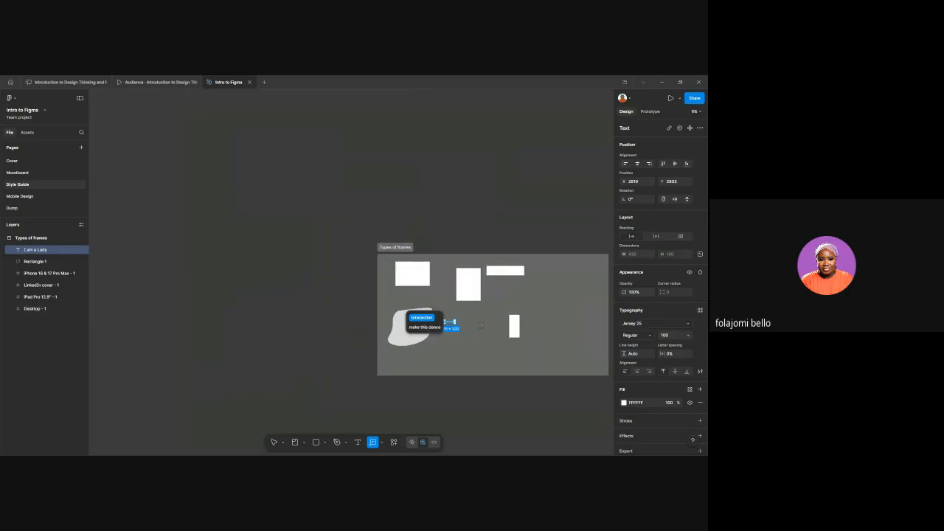
scroll(475, 335, up, 3)
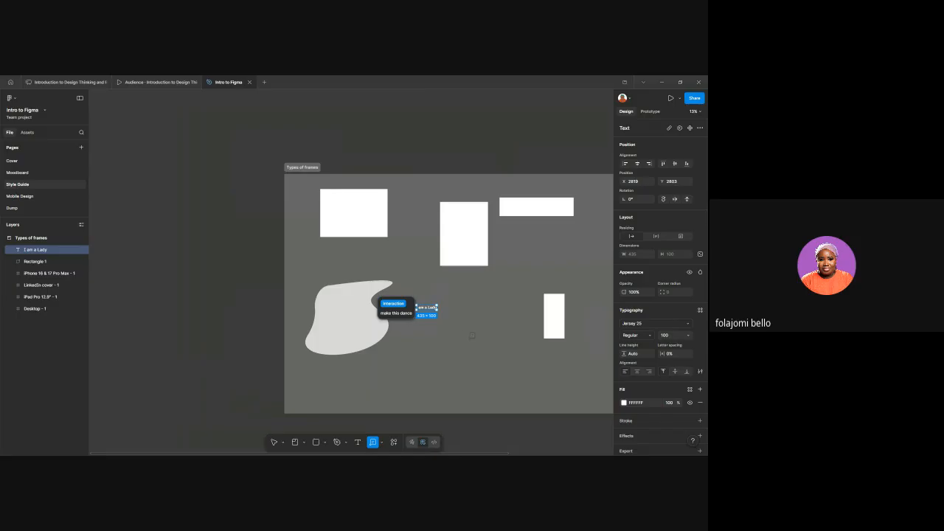
scroll(457, 330, up, 5)
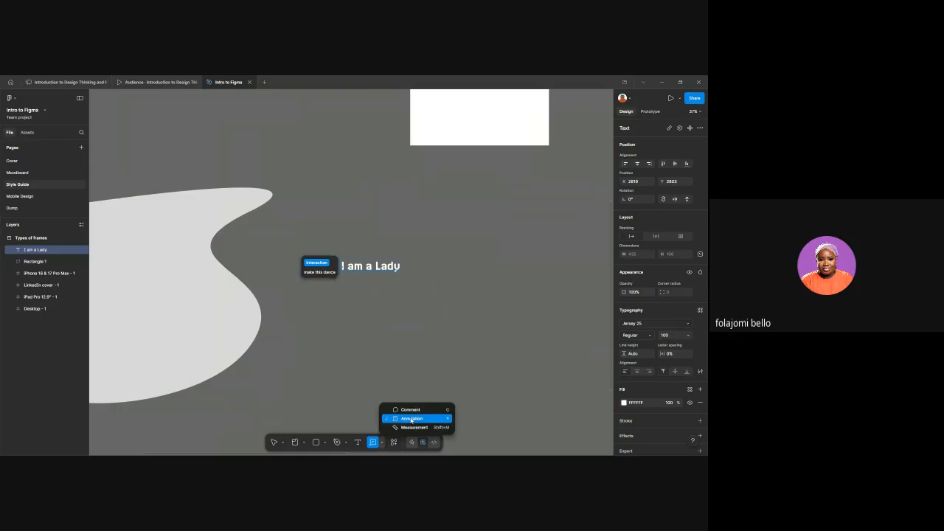
Step: Add measurements from the iPad Pro 12.9" frame's sides to the neighbouring Desktop and LinkedIn cover frames
click(411, 428)
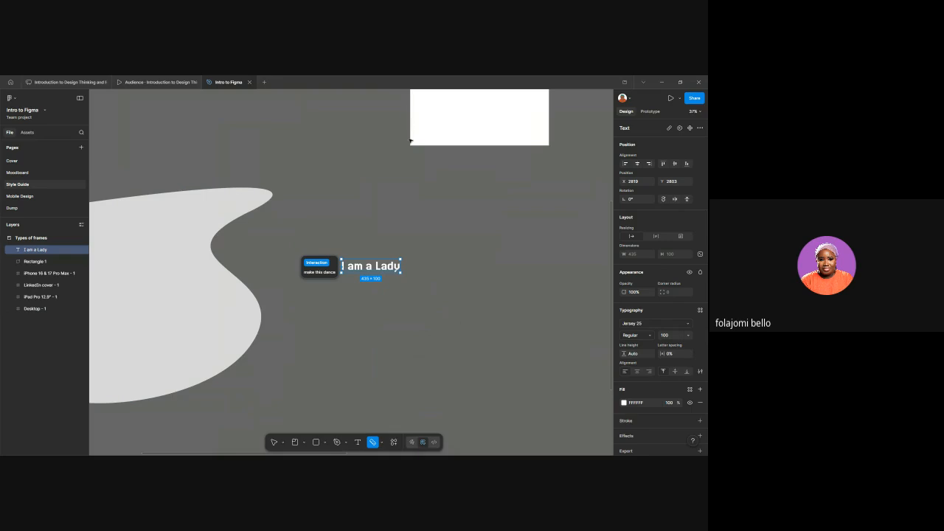
scroll(411, 140, down, 5)
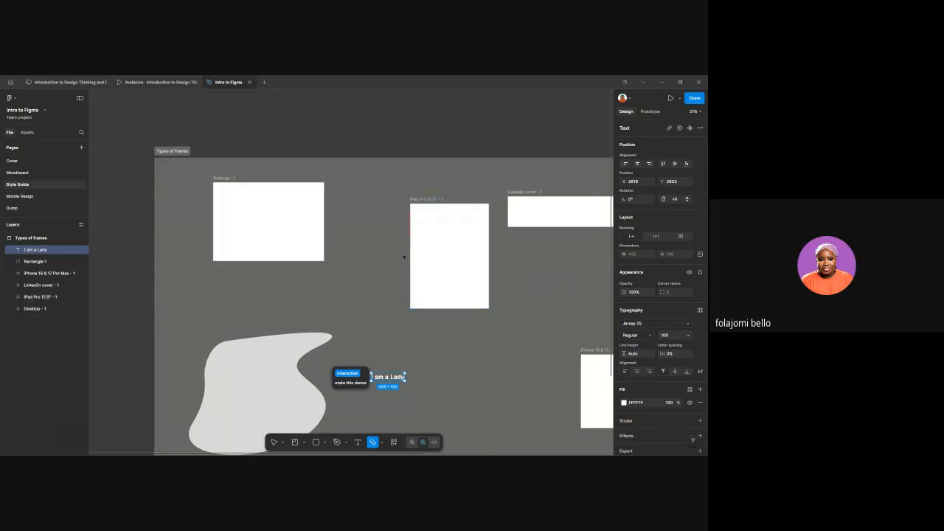
scroll(413, 260, up, 3)
click(420, 260)
scroll(420, 261, up, 5)
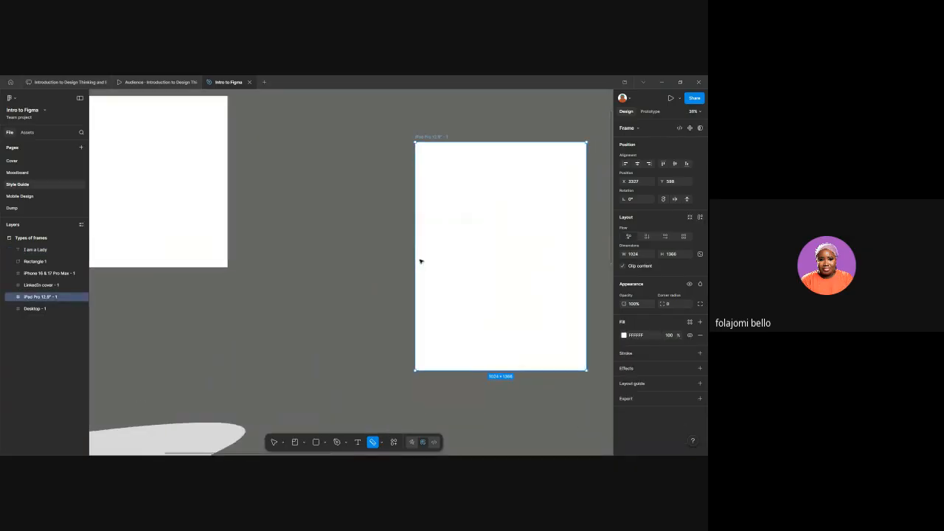
key(alt)
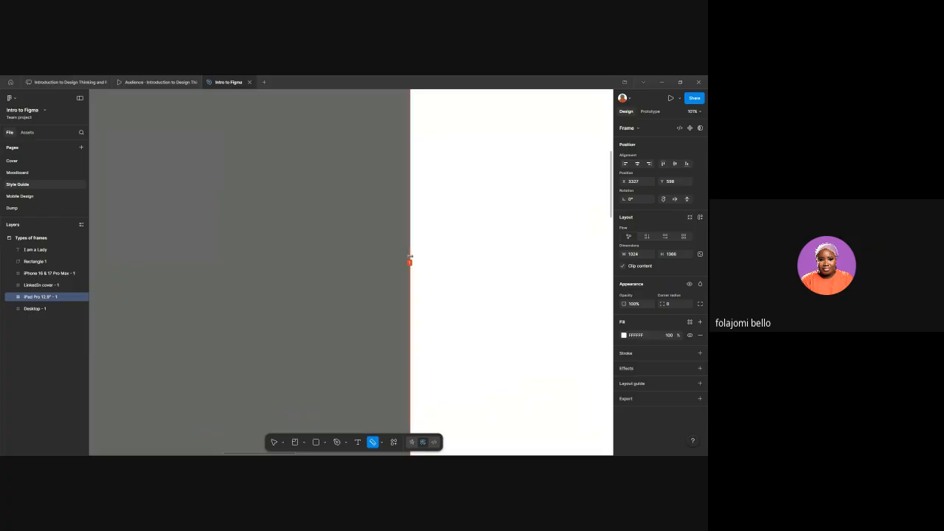
scroll(328, 246, down, 3)
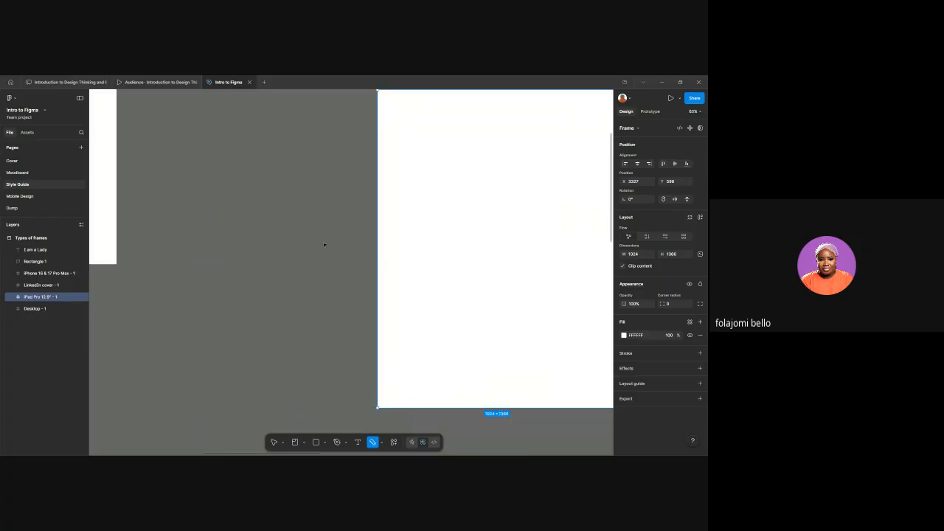
scroll(360, 248, down, 2)
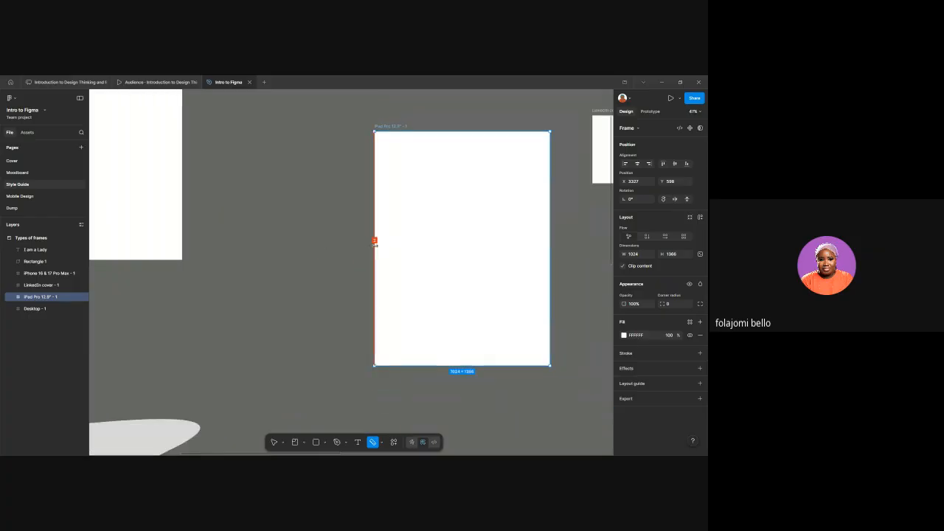
mouse_move(168, 191)
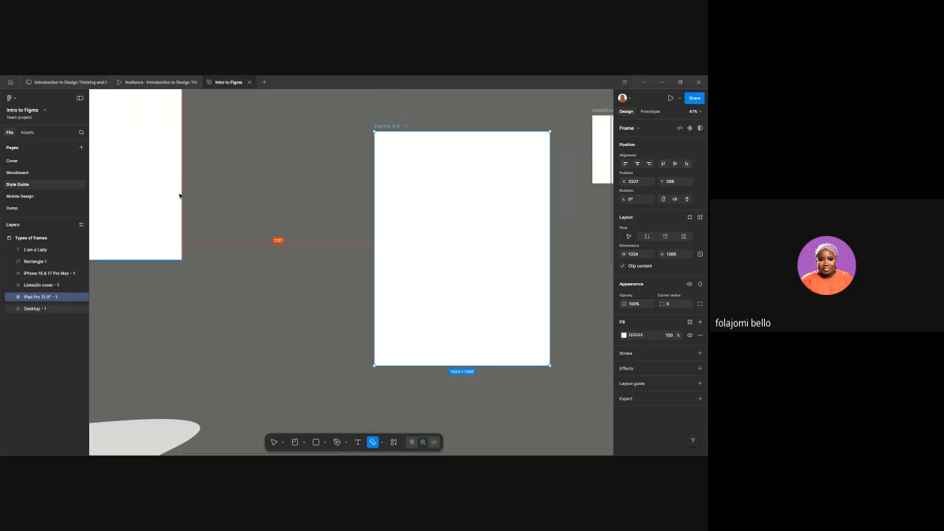
scroll(450, 221, down, 3)
scroll(451, 221, down, 5)
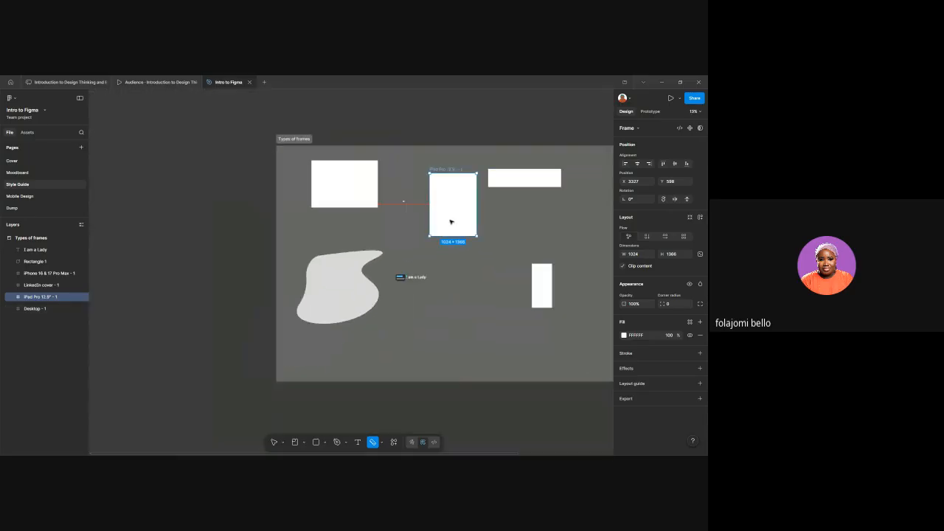
scroll(392, 211, up, 3)
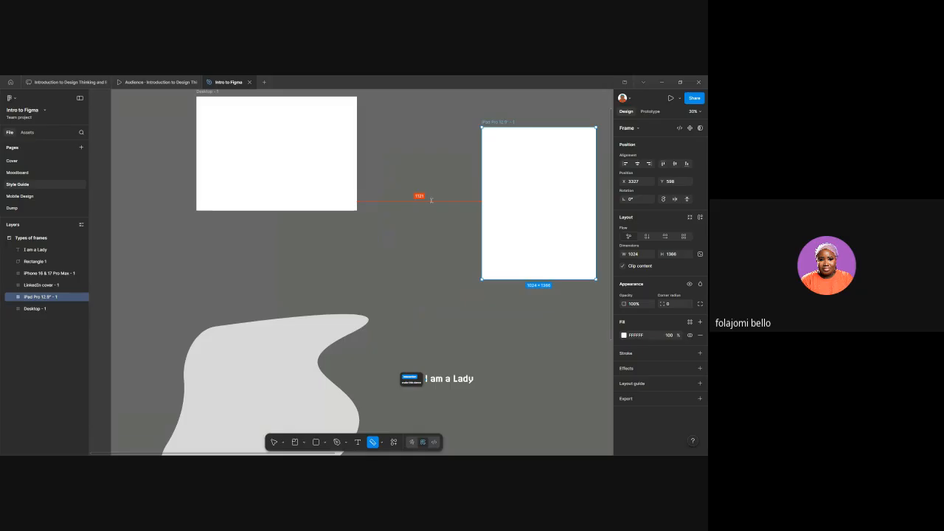
scroll(420, 199, right, 5)
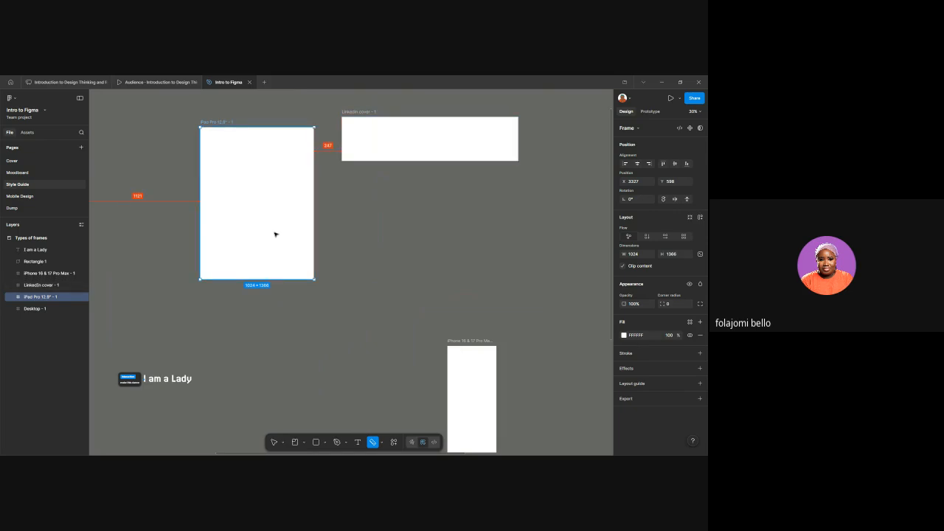
Step: Move the iPhone 16 & 17 Pro Max frame inside the iPad Pro 12.9" frame, at about X 217, Y 494
click(458, 400)
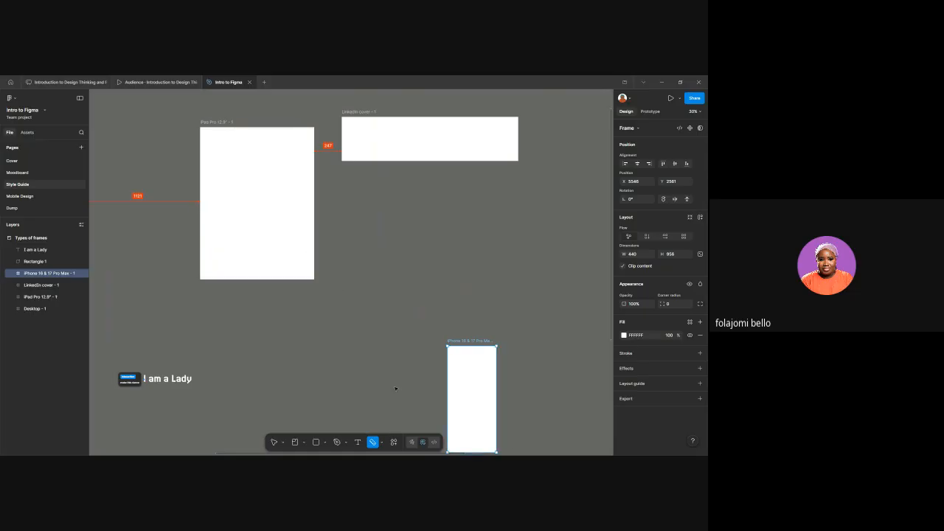
click(276, 447)
drag(468, 394, 246, 233)
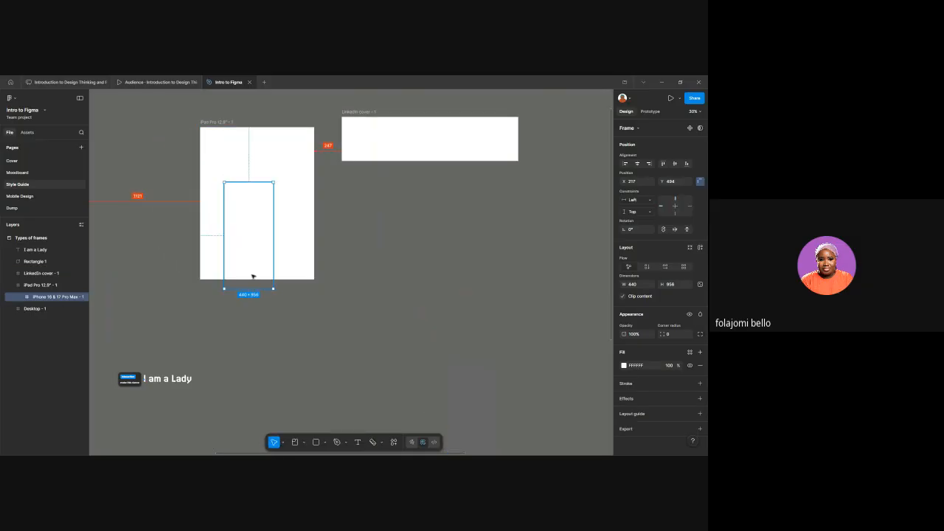
Step: Add measurements from the nested iPhone frame to the upper, left and right edges of the iPad Pro frame
click(373, 445)
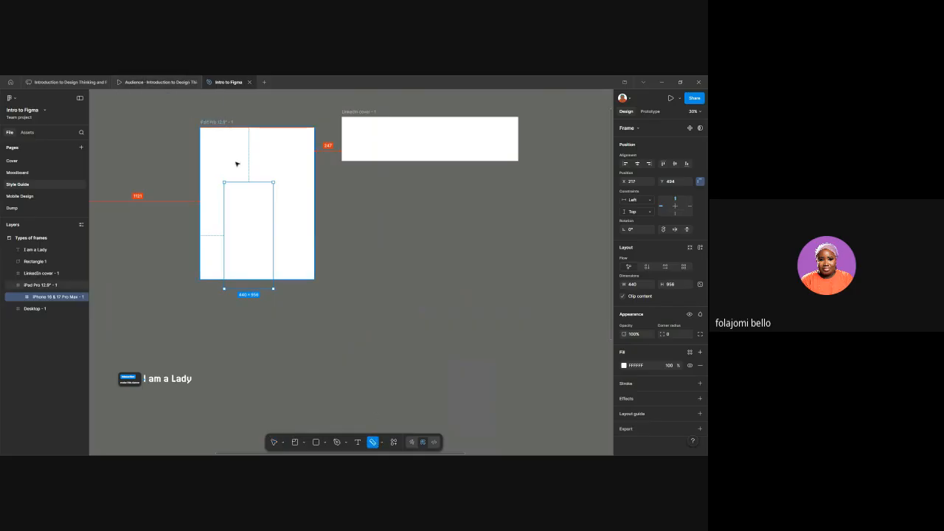
drag(245, 182, 245, 128)
scroll(251, 150, down, 3)
scroll(251, 150, up, 2)
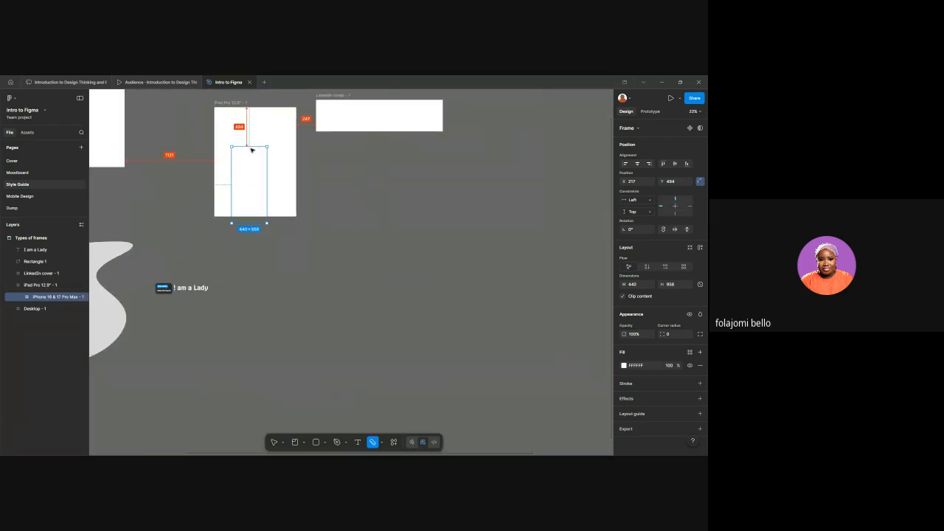
scroll(251, 150, up, 4)
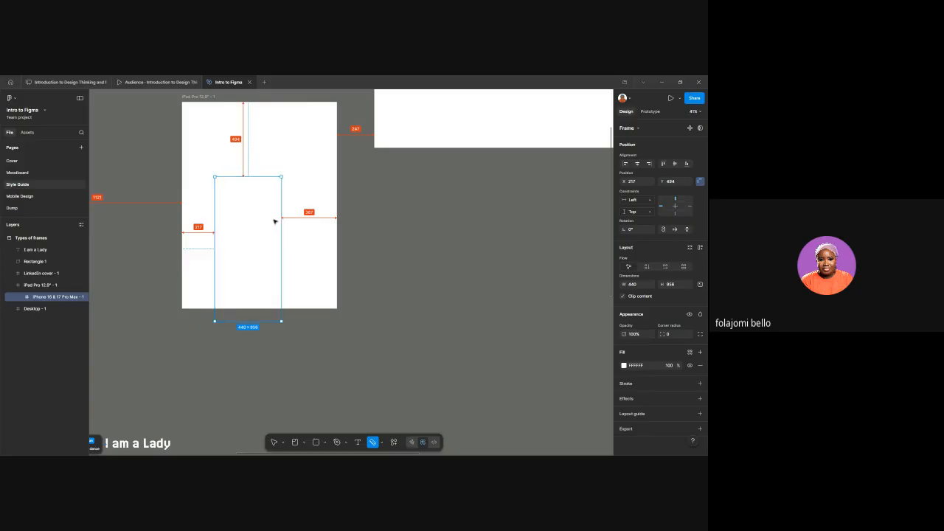
Step: Centre the iPhone frame inside the iPad Pro frame at X 292, Y 205 and measure its gap to the lower edge
click(274, 441)
drag(248, 223, 262, 181)
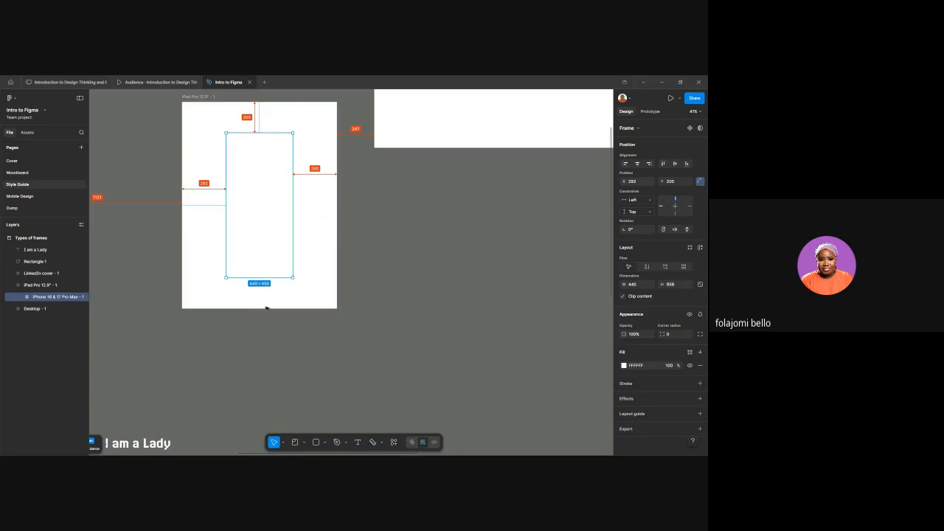
click(373, 442)
Step: Try moving the iPhone frame outside the iPad Pro frame with its measurements attached, and return it to the centre at X 292, Y 205
click(272, 442)
drag(259, 181, 435, 238)
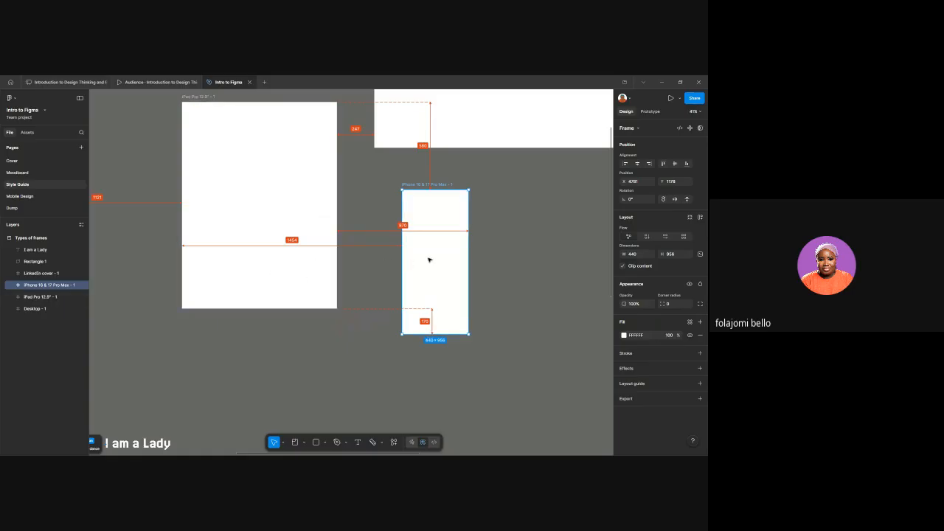
drag(429, 260, 256, 200)
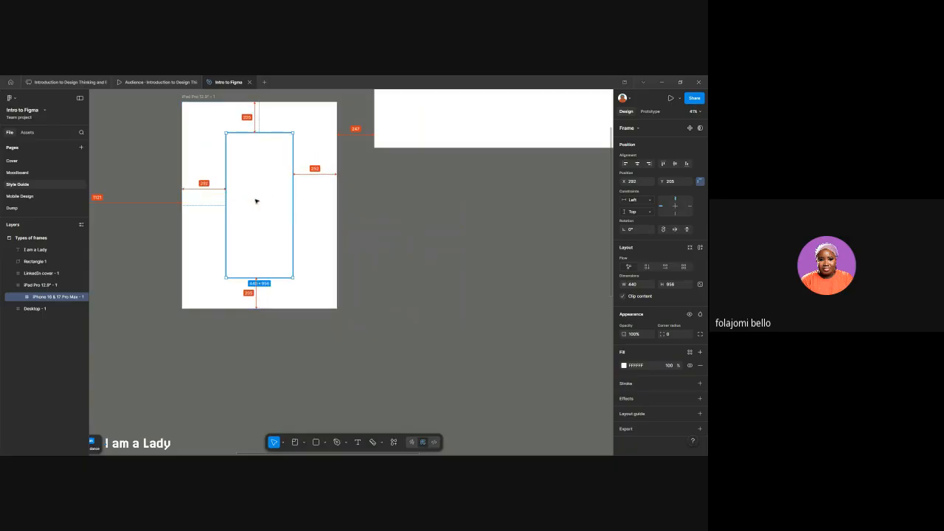
Step: Look through the suggested actions, then search all actions for "re" and browse the results
scroll(272, 191, down, 6)
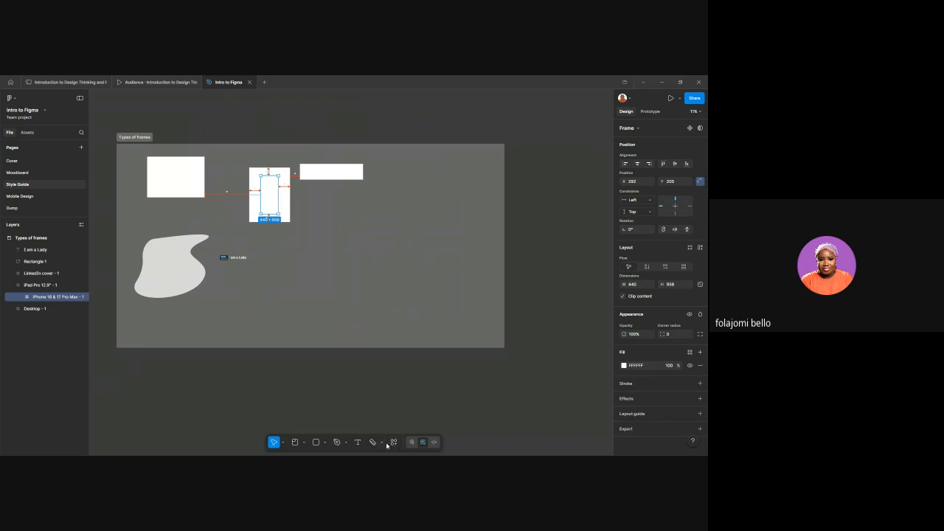
click(397, 445)
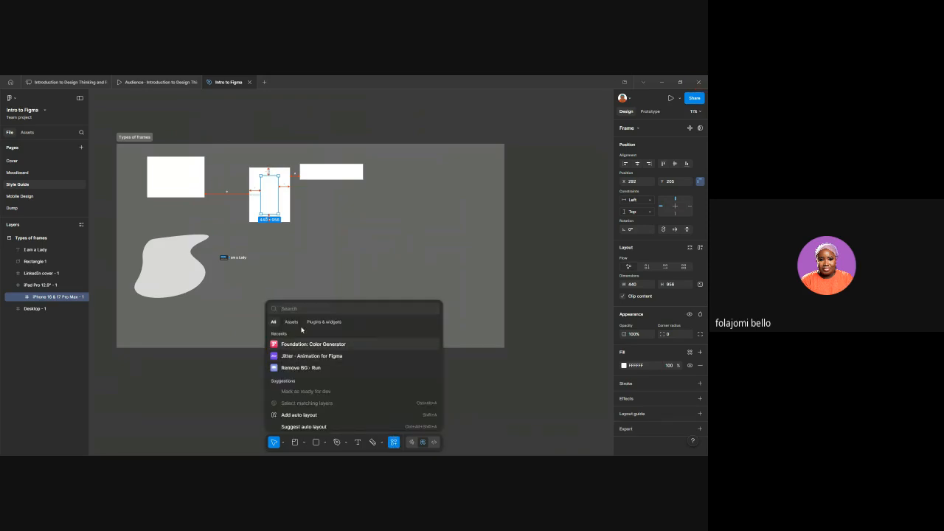
scroll(310, 363, down, 2)
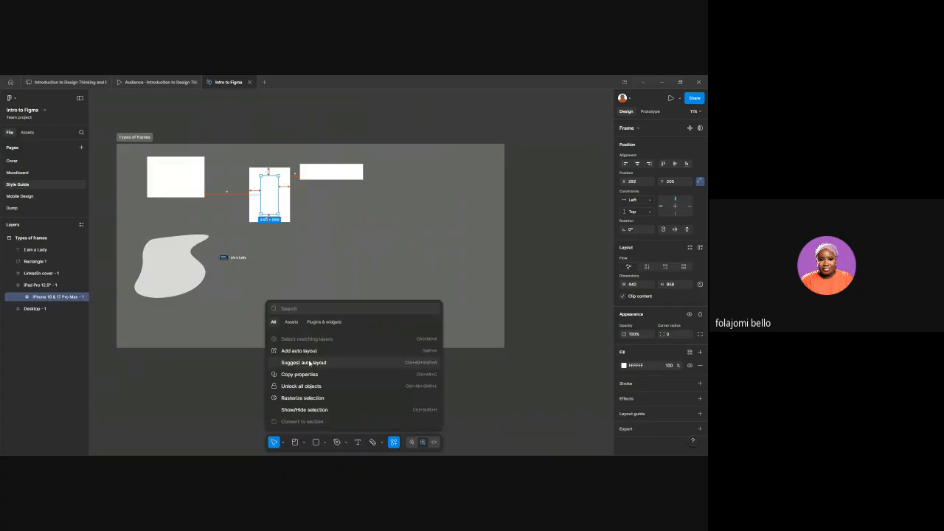
scroll(307, 363, up, 2)
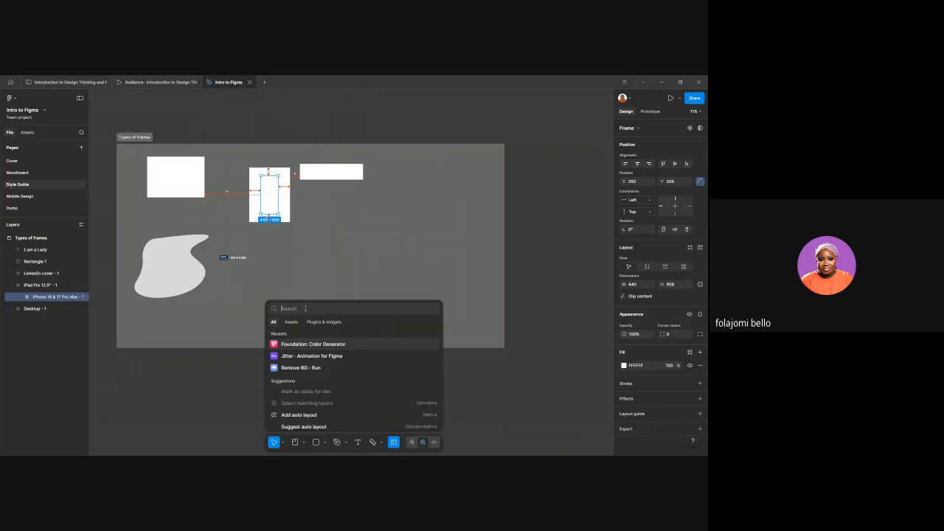
text(re)
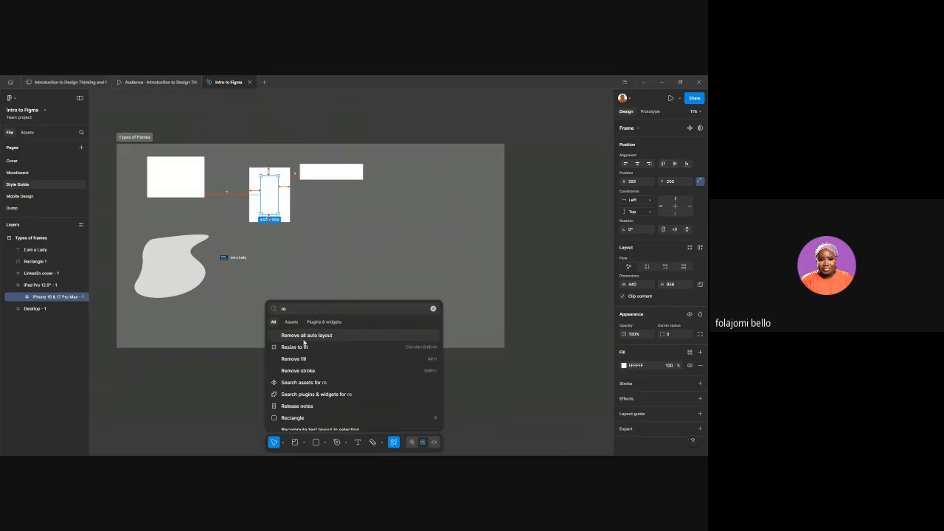
scroll(305, 342, down, 5)
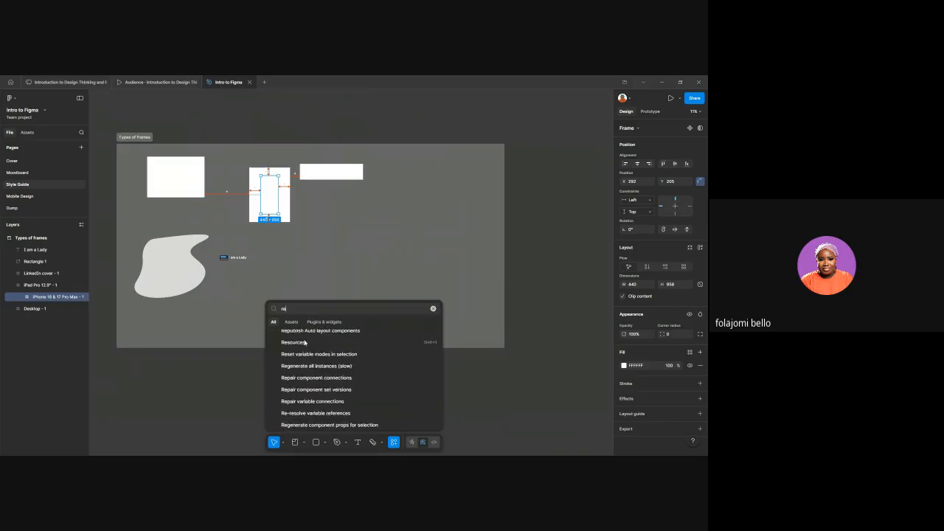
scroll(305, 342, down, 2)
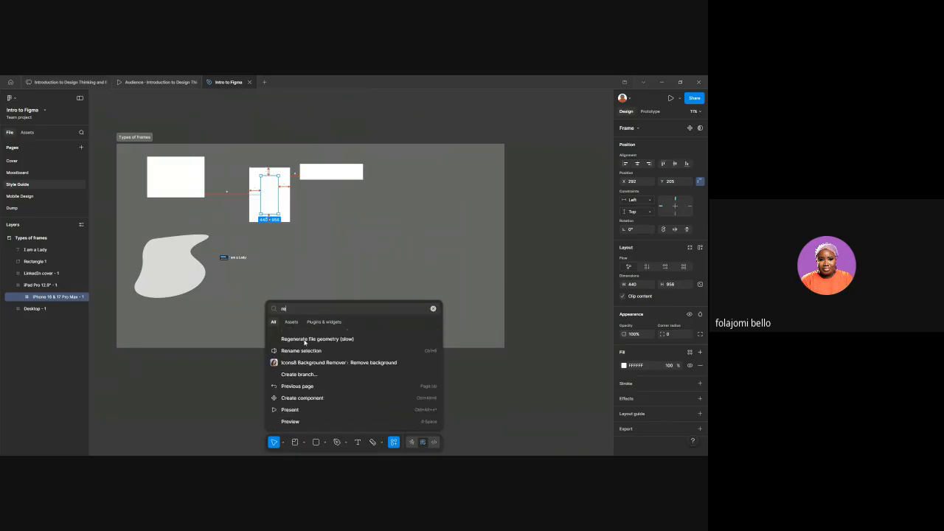
scroll(305, 341, up, 7)
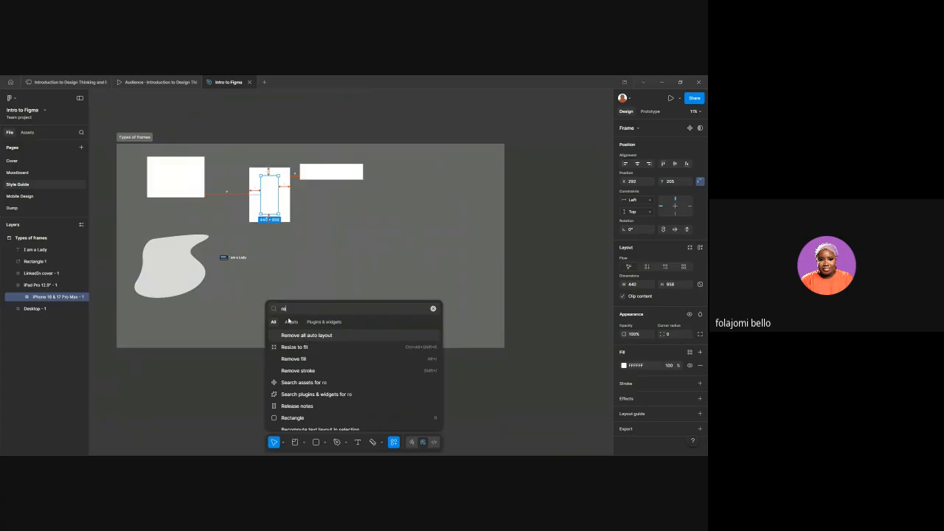
Step: Restrict the "re" search to assets and browse the matching icon components
click(290, 322)
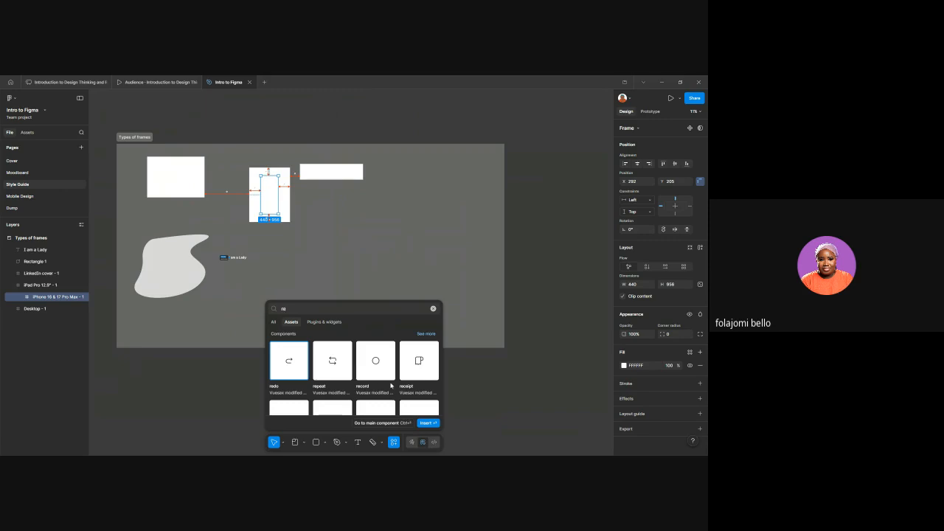
scroll(391, 386, down, 5)
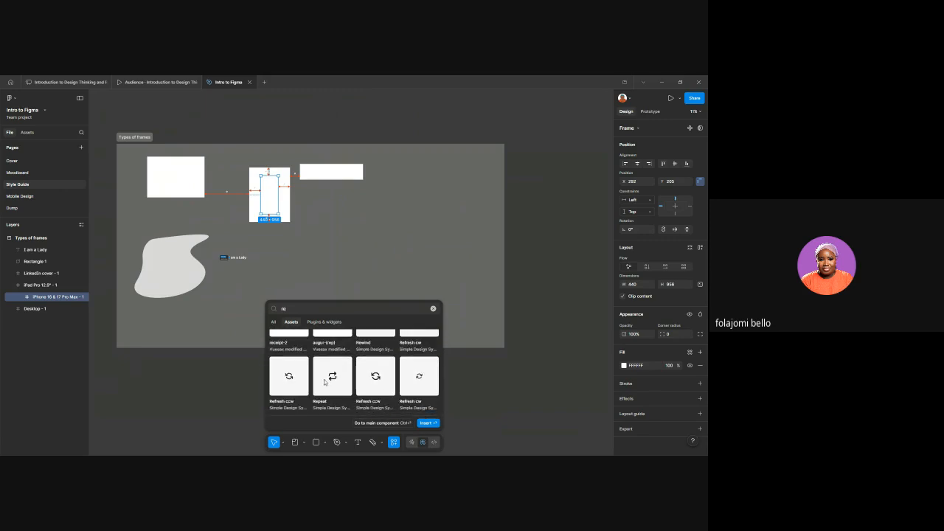
scroll(325, 382, up, 5)
scroll(325, 382, down, 1)
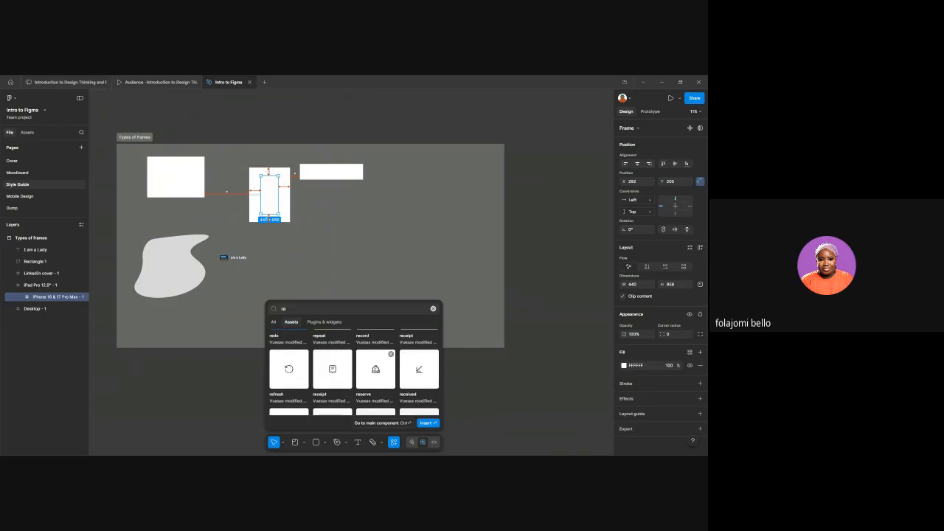
Step: Place the reserve icon component from the asset results inside the iPhone frame at X 135, Y 410
drag(378, 371, 278, 189)
scroll(278, 189, up, 10)
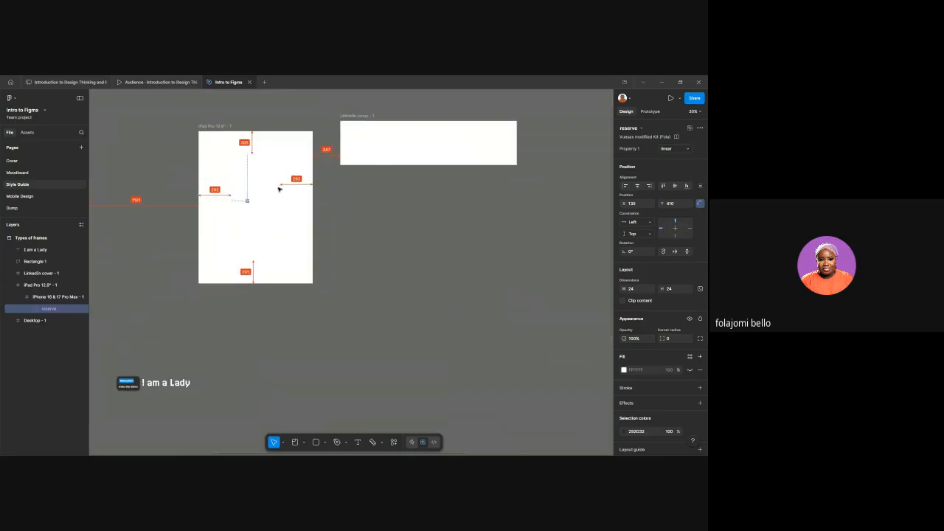
Step: Reopen the actions, view the expanded list of asset components, and return to the short list
click(394, 442)
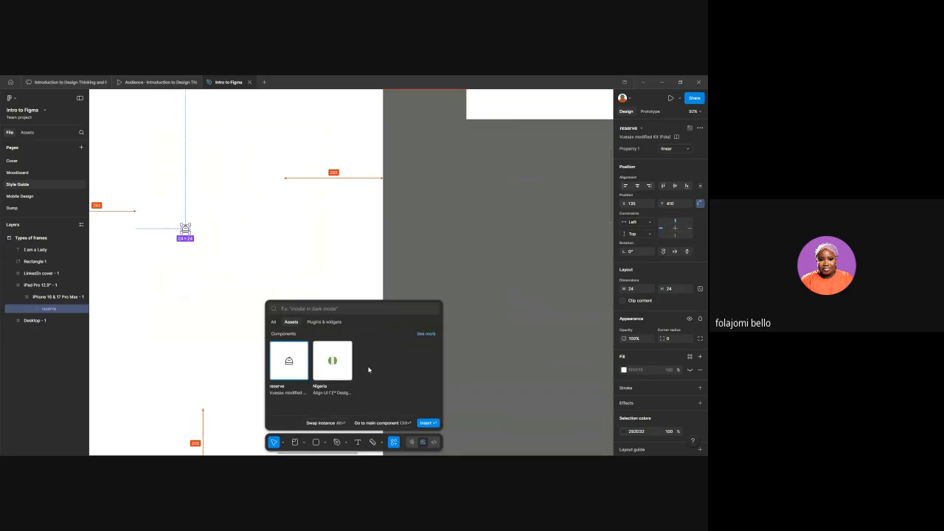
click(427, 334)
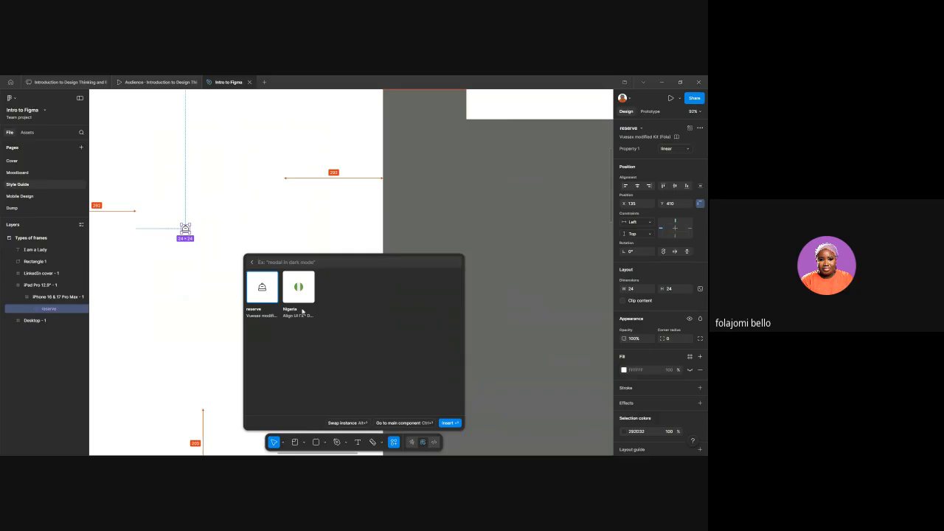
click(251, 262)
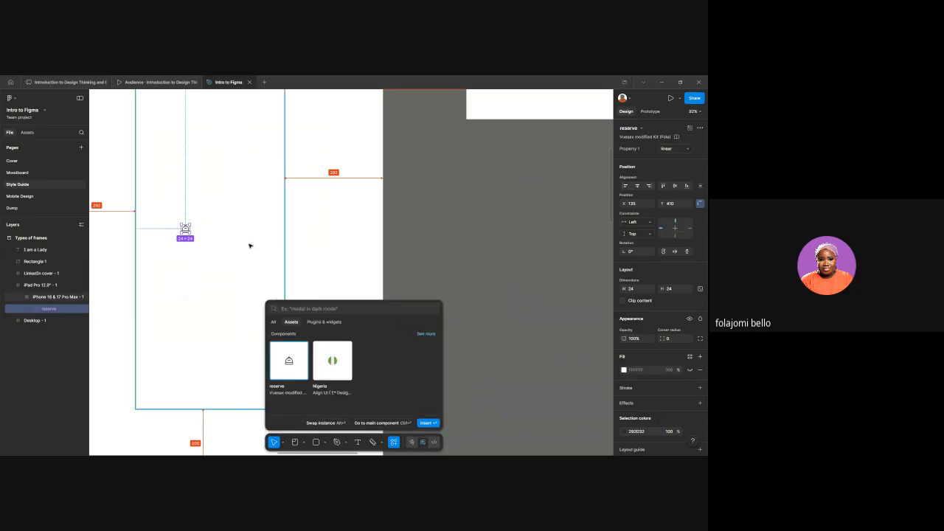
Step: Select the iPhone frame, open the reserve icon's main component in its Vuesax modified Kit file, and close that file
click(246, 240)
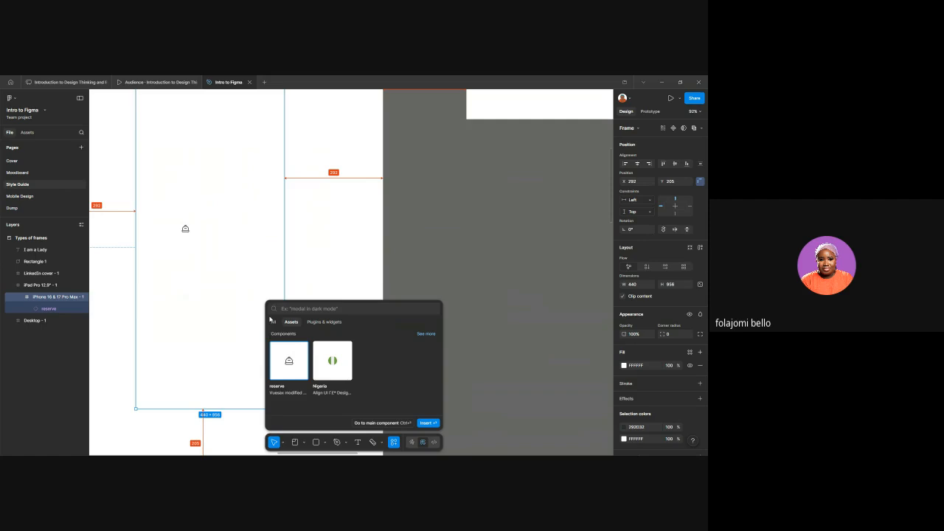
click(273, 322)
click(292, 322)
click(385, 425)
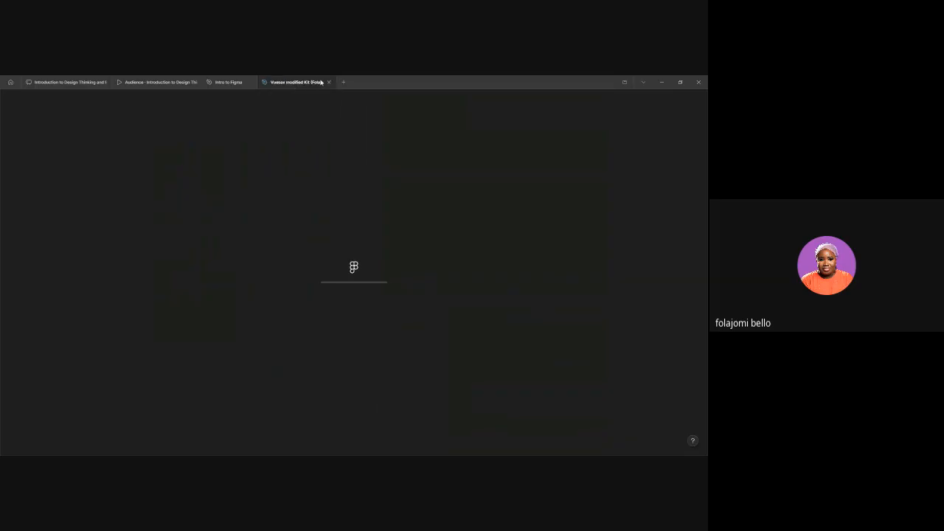
click(327, 83)
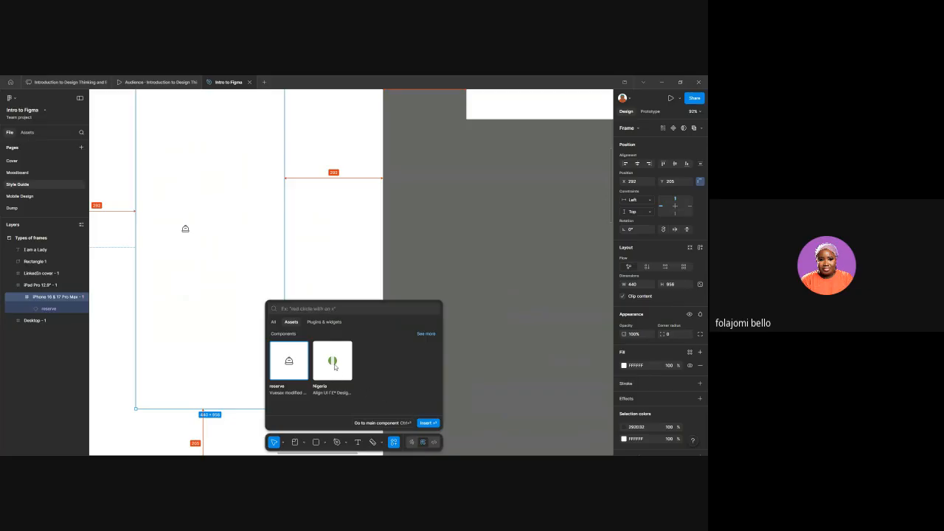
Step: Insert the Nigeria flag component into the centre of the iPhone frame and clear the selection
click(337, 368)
click(337, 367)
key(Escape)
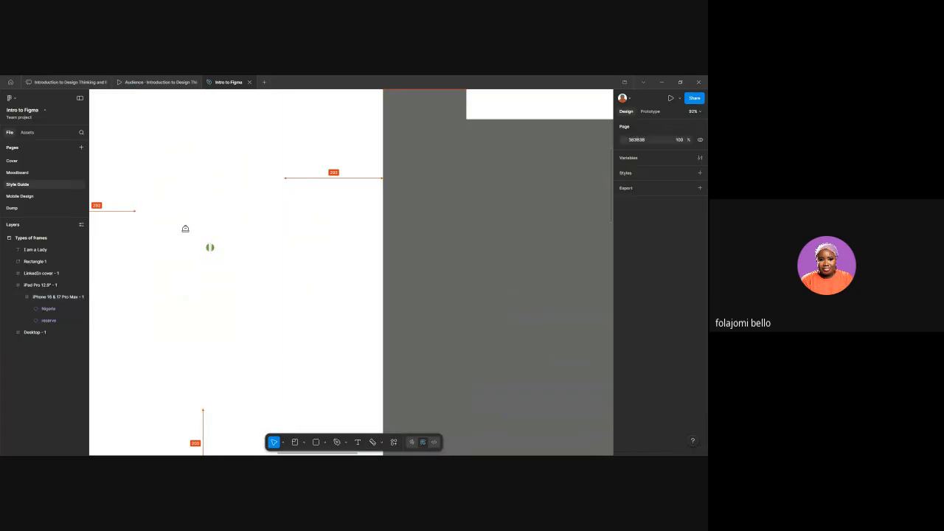
Step: Open the actions and browse the list of plugins and widgets
click(396, 442)
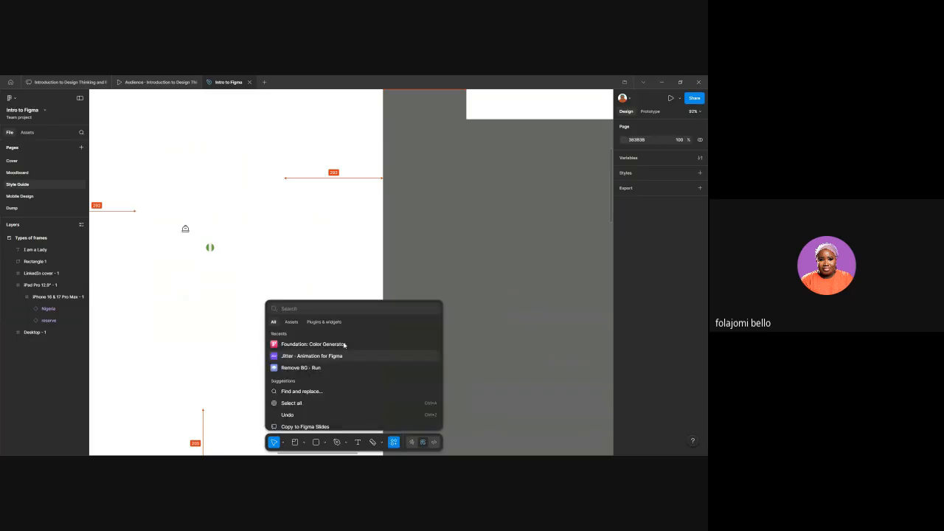
click(324, 322)
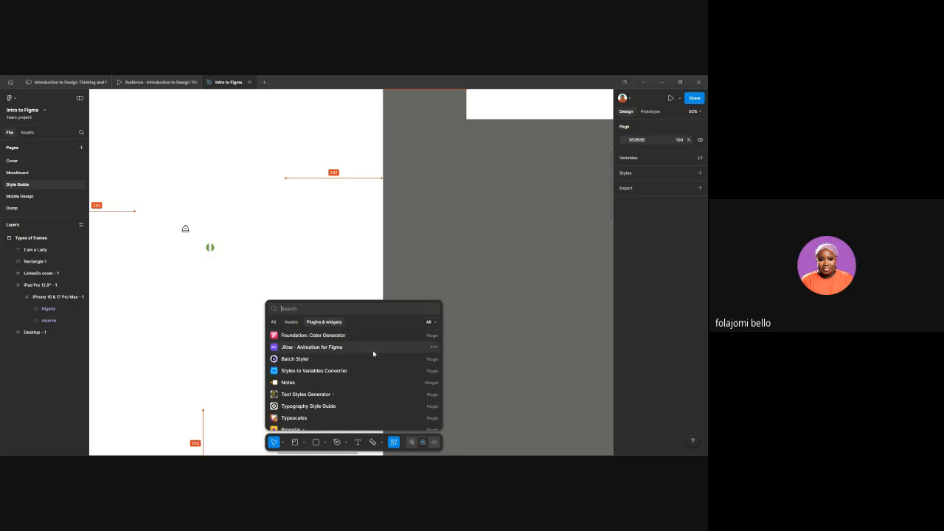
scroll(375, 365, down, 3)
scroll(377, 379, up, 3)
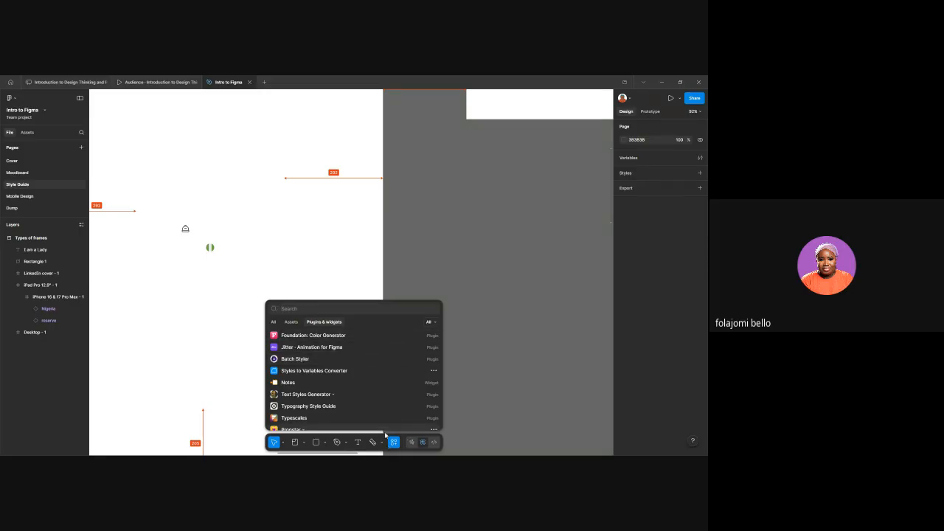
Step: Return to all actions and look through the recents, suggestions and common settings down to Account settings
click(274, 322)
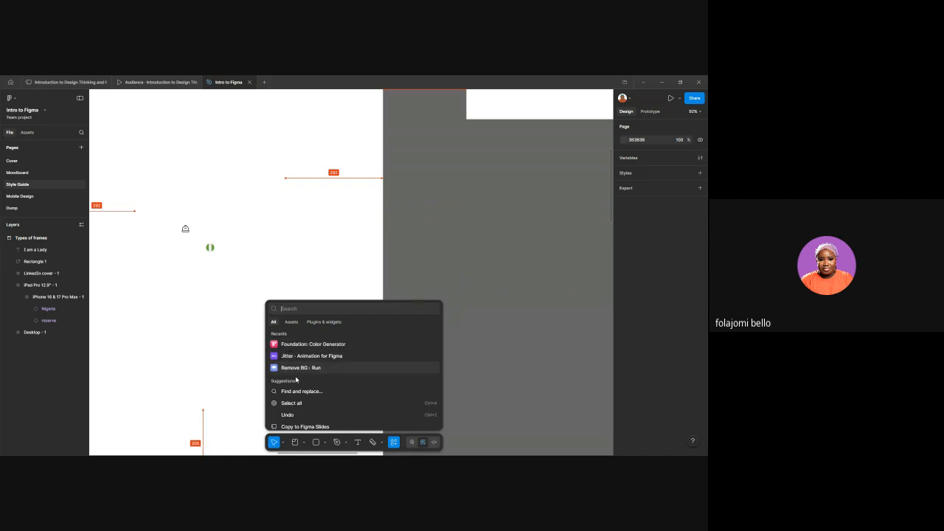
scroll(300, 392, down, 3)
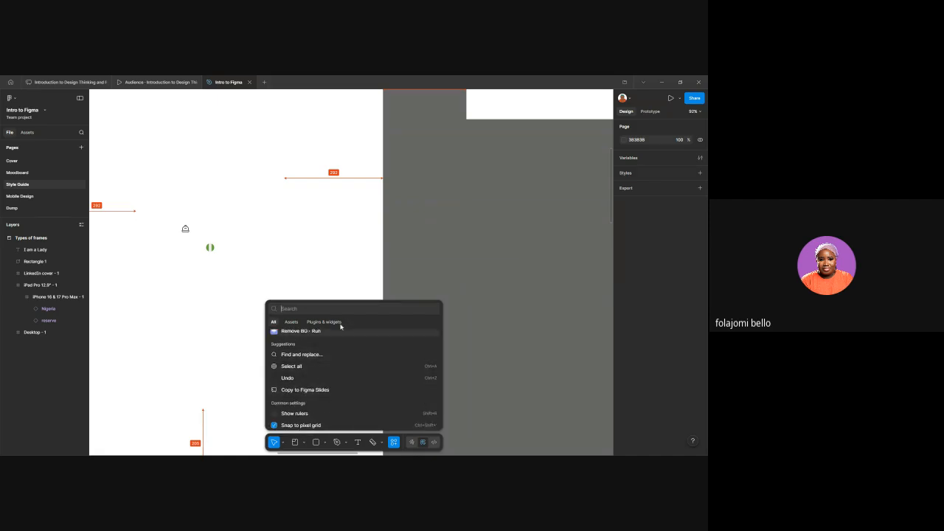
scroll(330, 343, down, 4)
scroll(329, 354, up, 4)
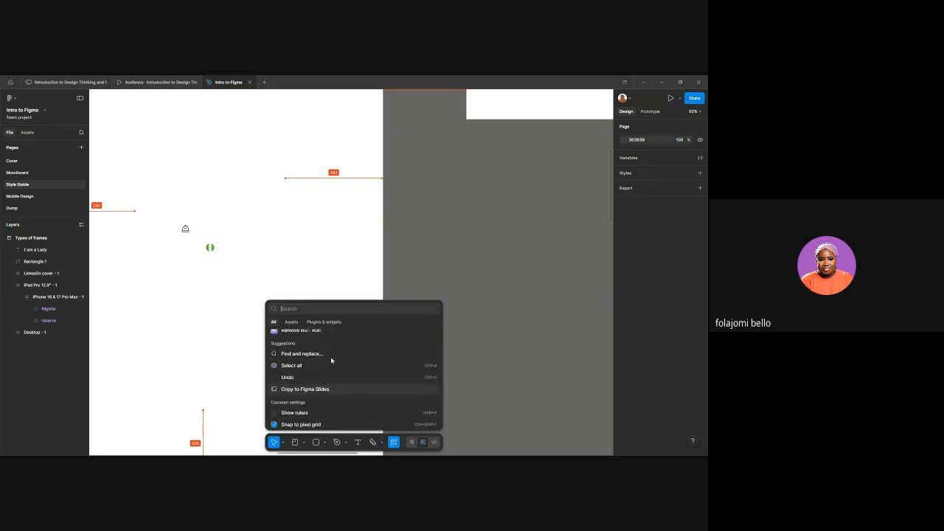
scroll(331, 360, down, 4)
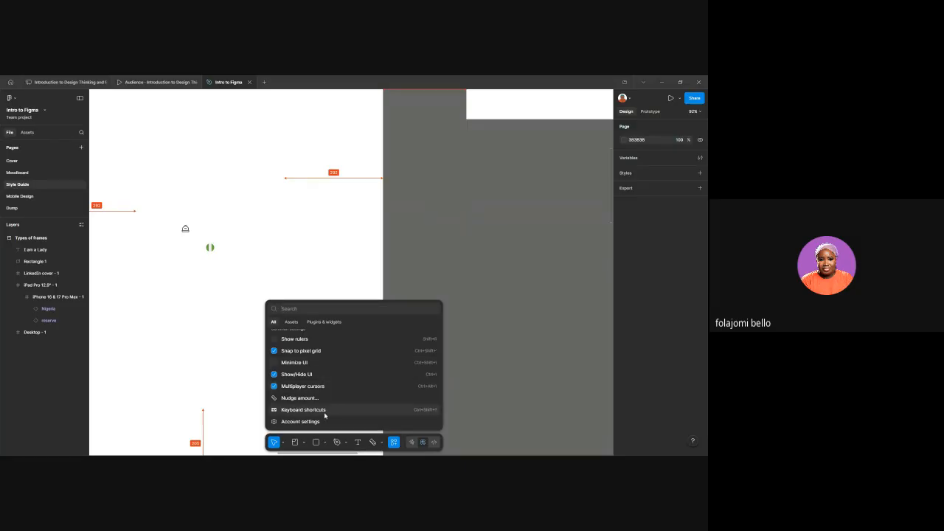
Step: View the keyboard shortcut reference for the tools category and close the reference again
click(286, 412)
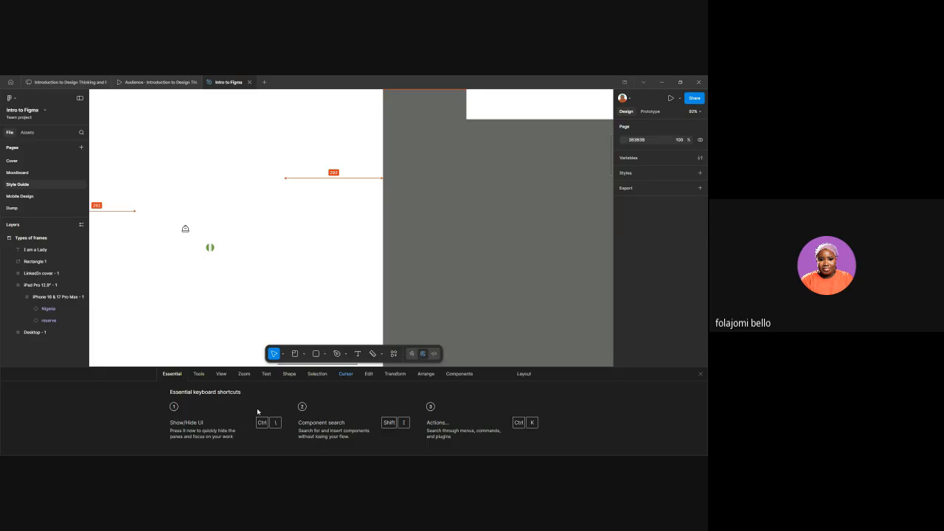
click(198, 373)
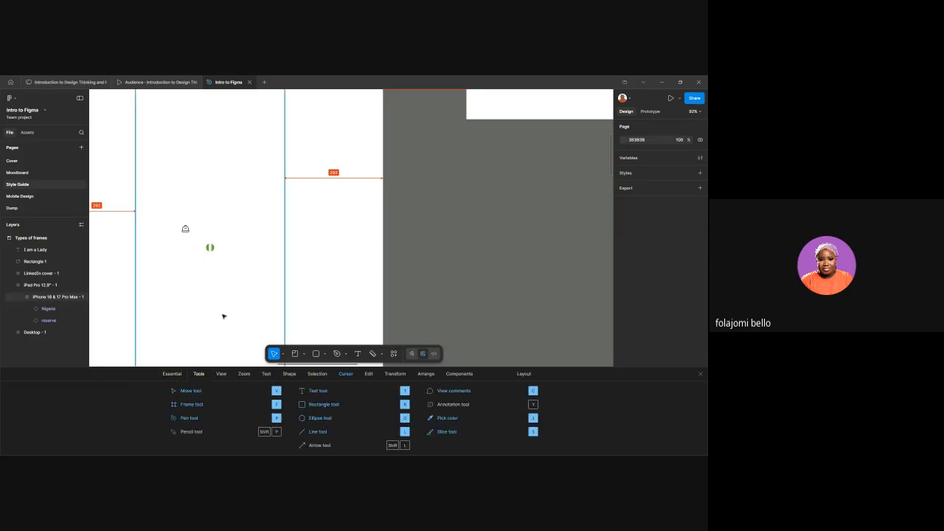
click(394, 354)
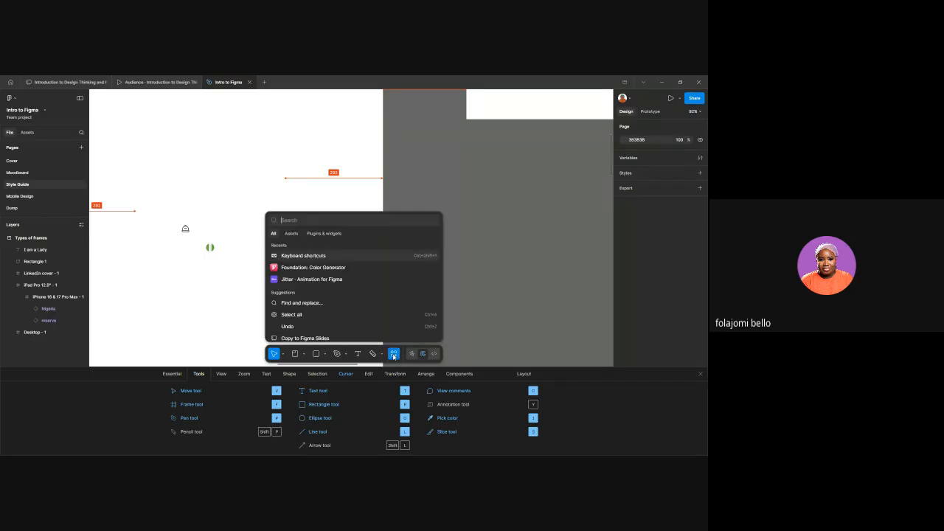
click(381, 256)
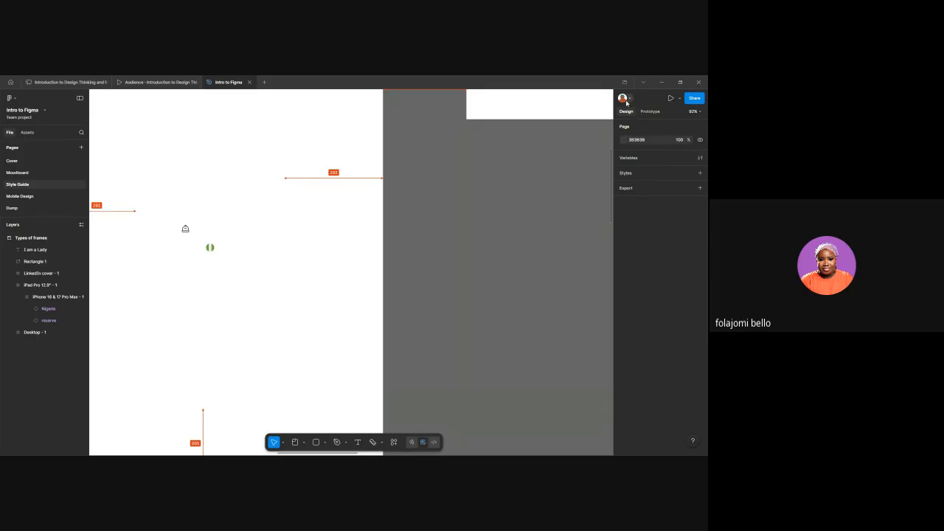
Step: Look at the spotlight option for collaborators and at the choices for presenting or previewing the file
click(628, 100)
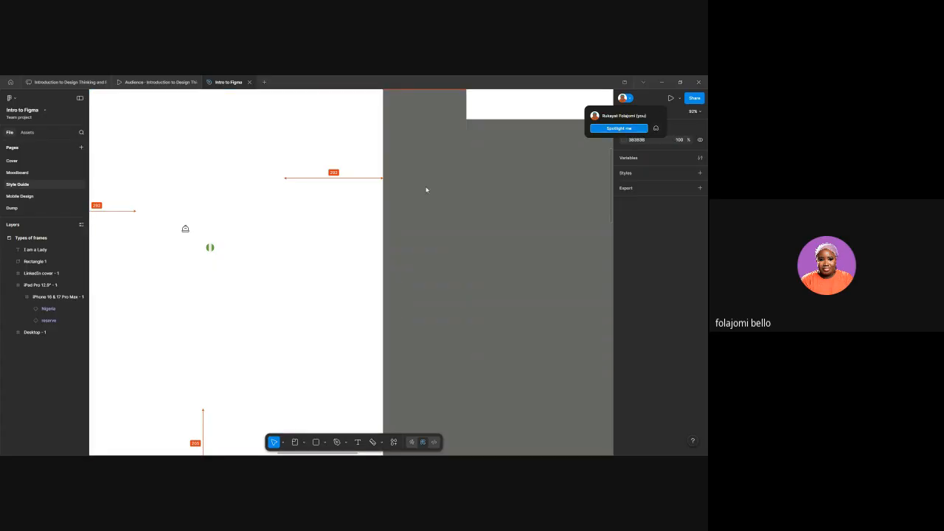
click(636, 129)
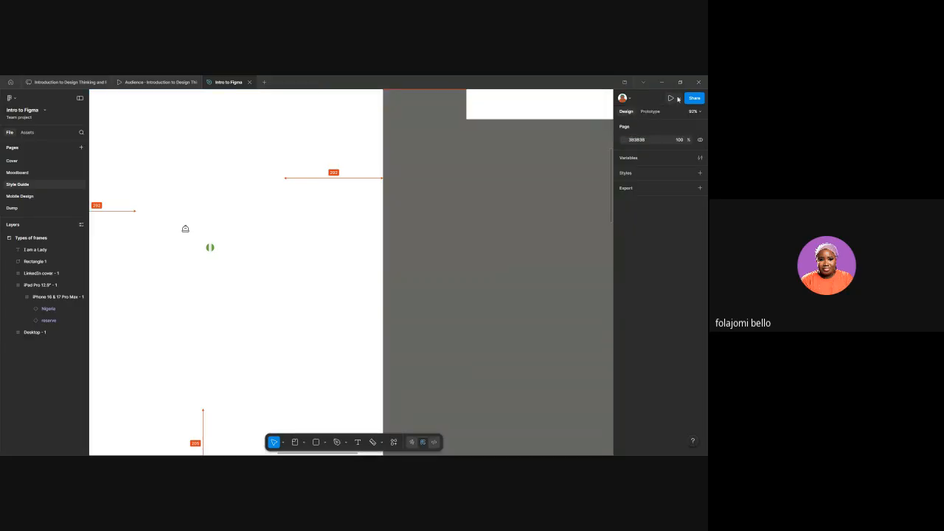
click(680, 99)
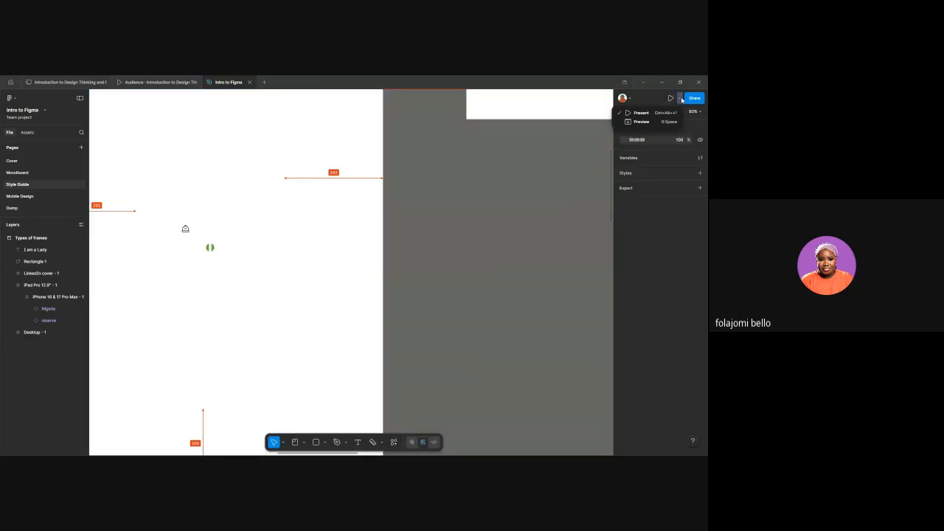
click(682, 100)
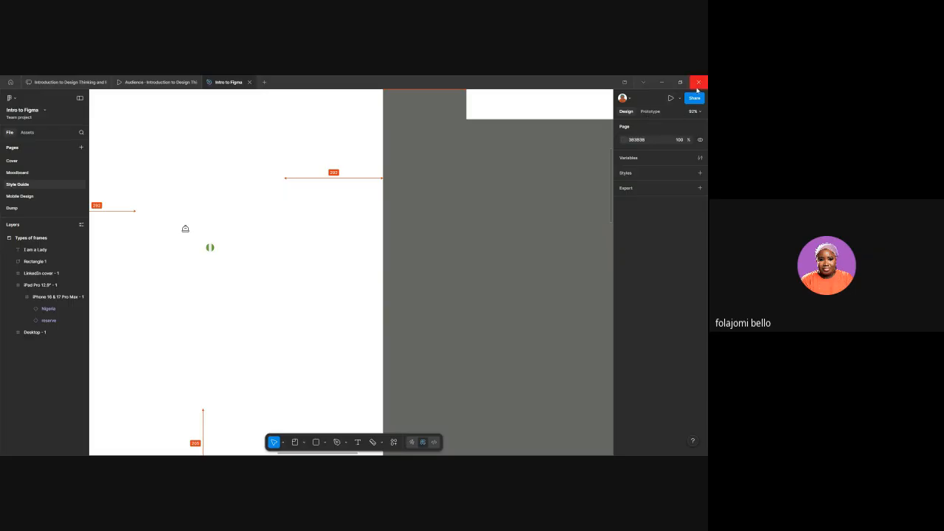
Step: Try Anyone as the access level in the file's share settings, leave them unsaved, and copy the file's link
click(694, 98)
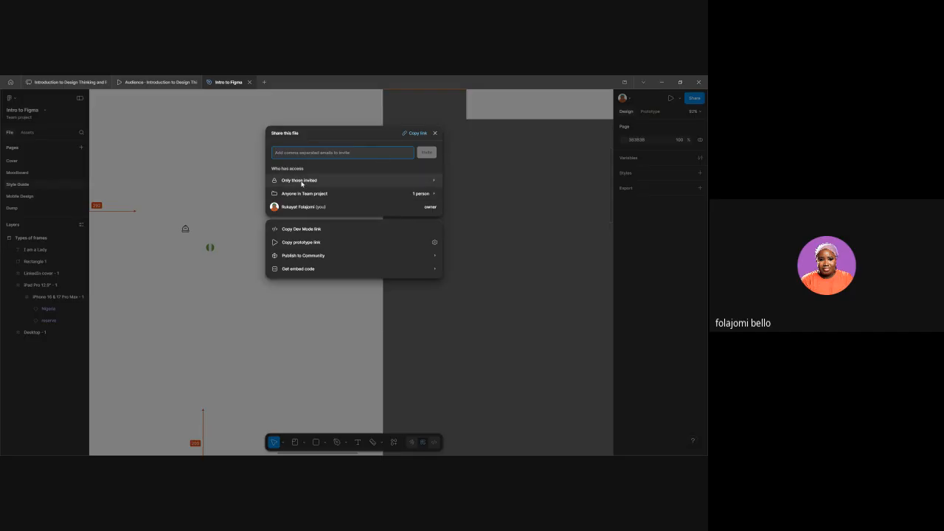
click(300, 181)
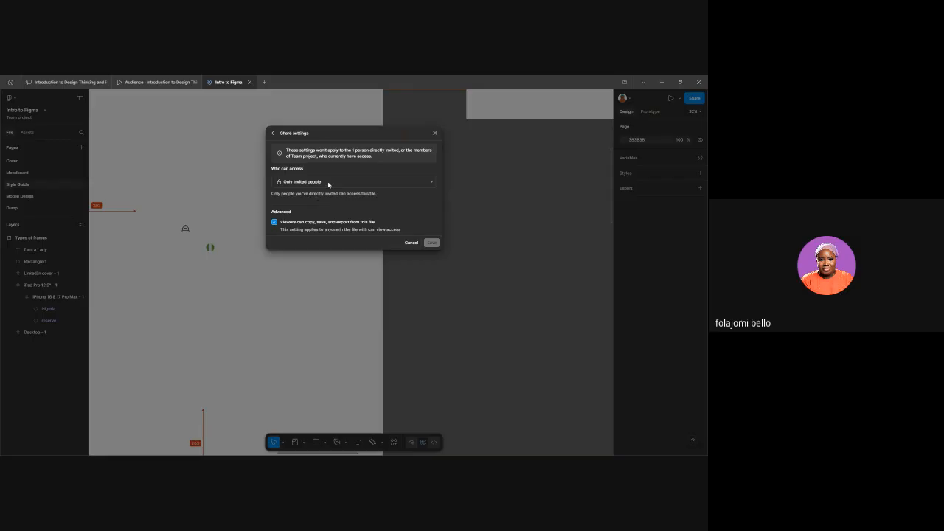
click(329, 183)
click(326, 191)
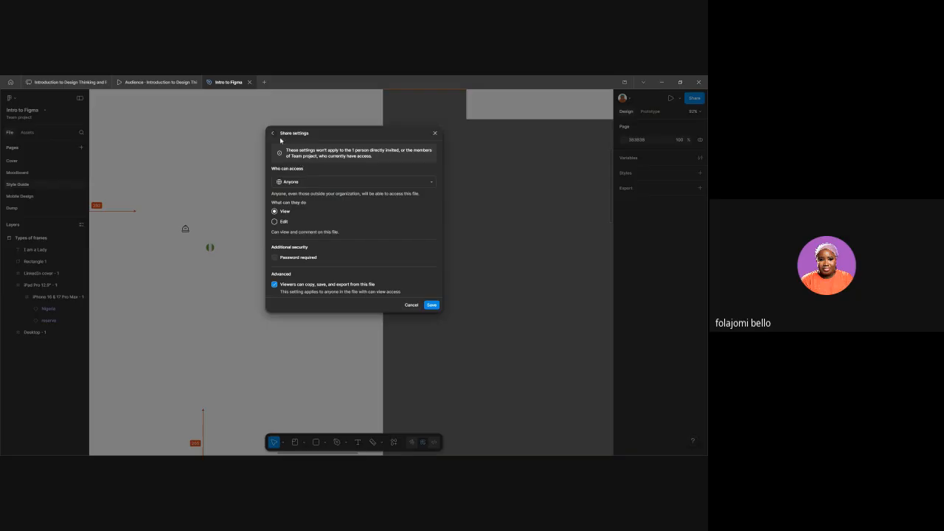
click(272, 133)
click(416, 133)
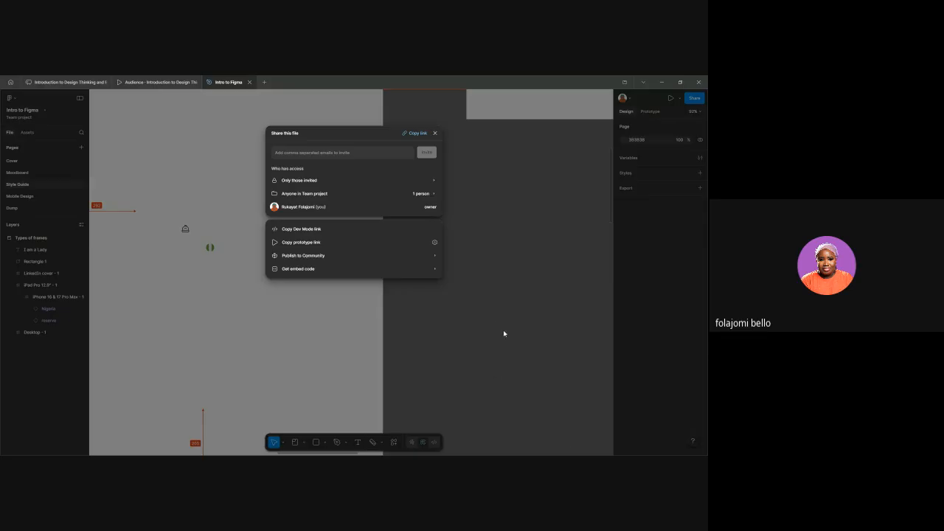
click(435, 134)
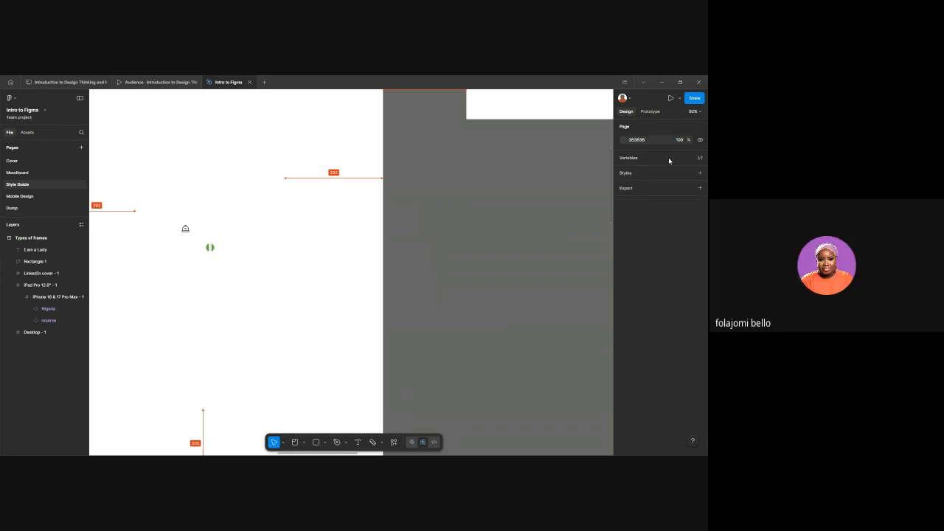
Step: Add a 1x PNG export setting to the Style Guide page and to the LinkedIn cover - 1 frame
click(700, 187)
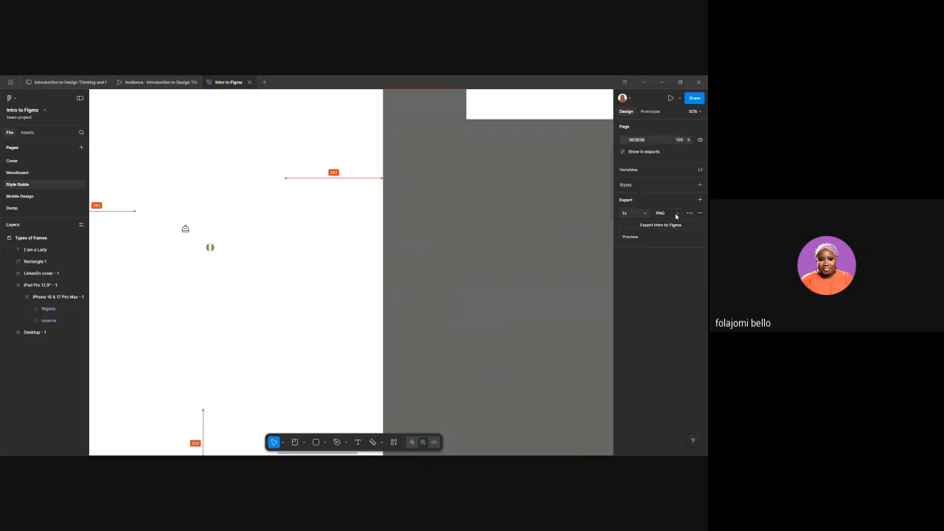
scroll(505, 248, down, 1)
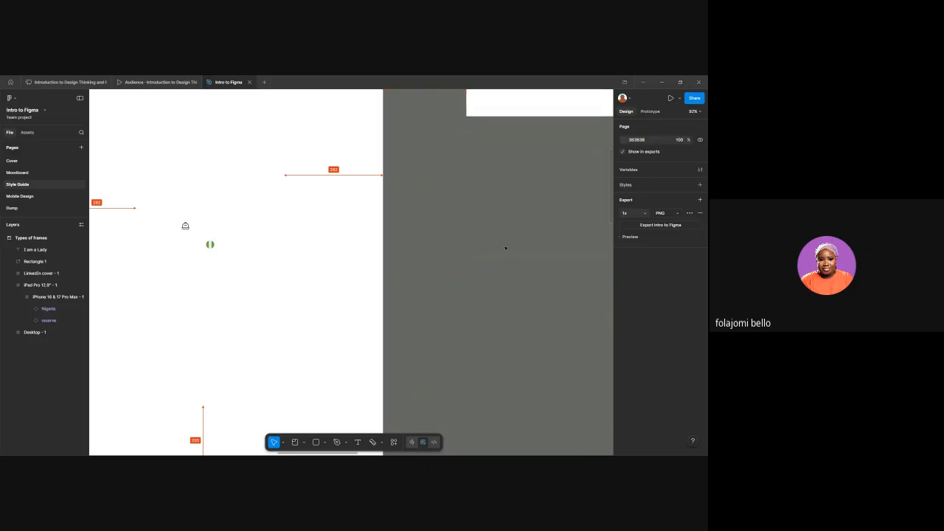
scroll(505, 248, down, 6)
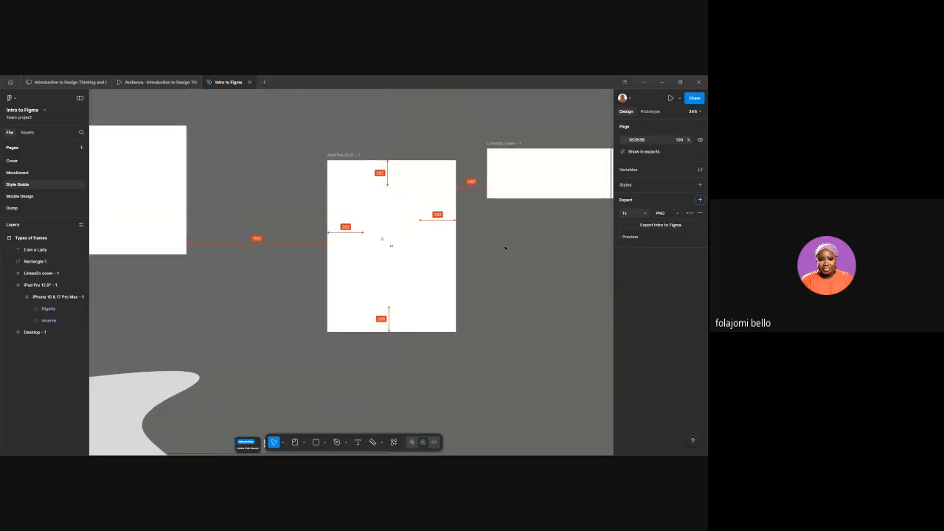
scroll(505, 248, down, 4)
scroll(505, 248, up, 1)
scroll(506, 248, down, 1)
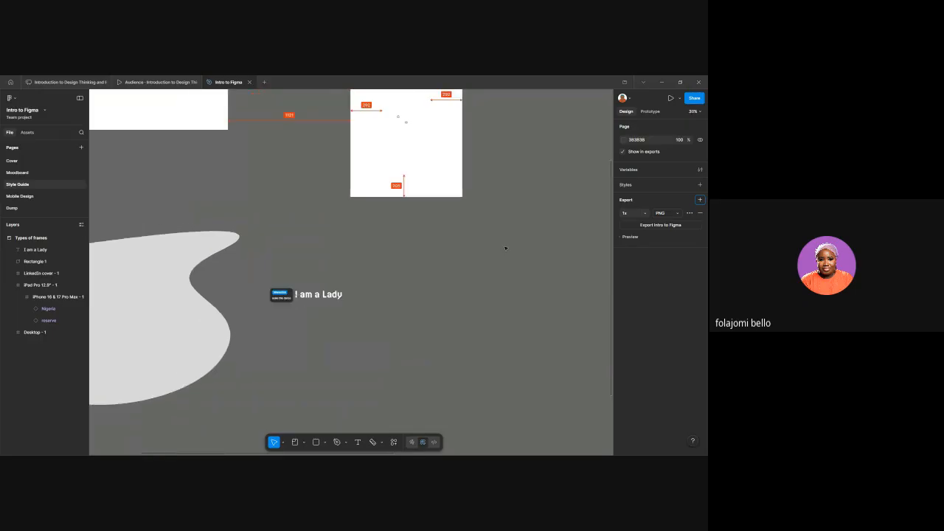
scroll(506, 248, down, 1)
scroll(506, 248, up, 1)
scroll(505, 248, right, 1)
scroll(505, 248, up, 2)
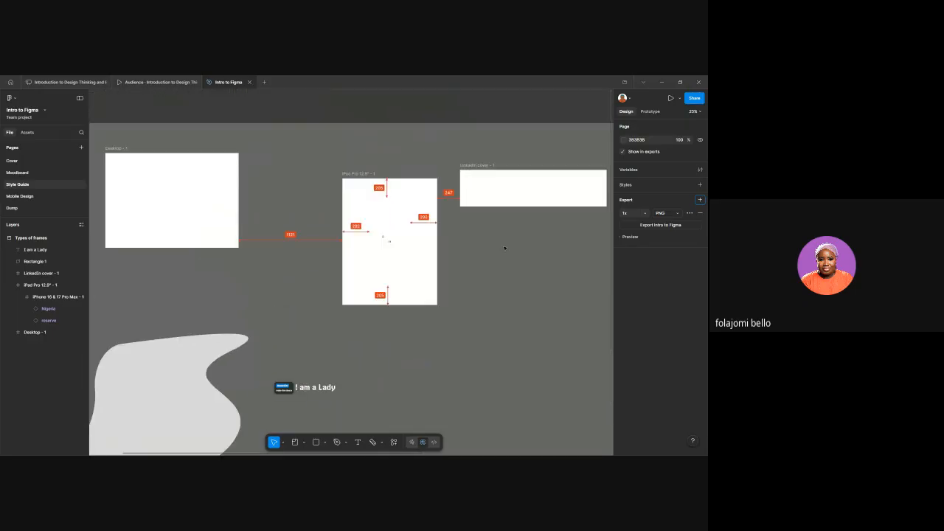
scroll(506, 248, left, 1)
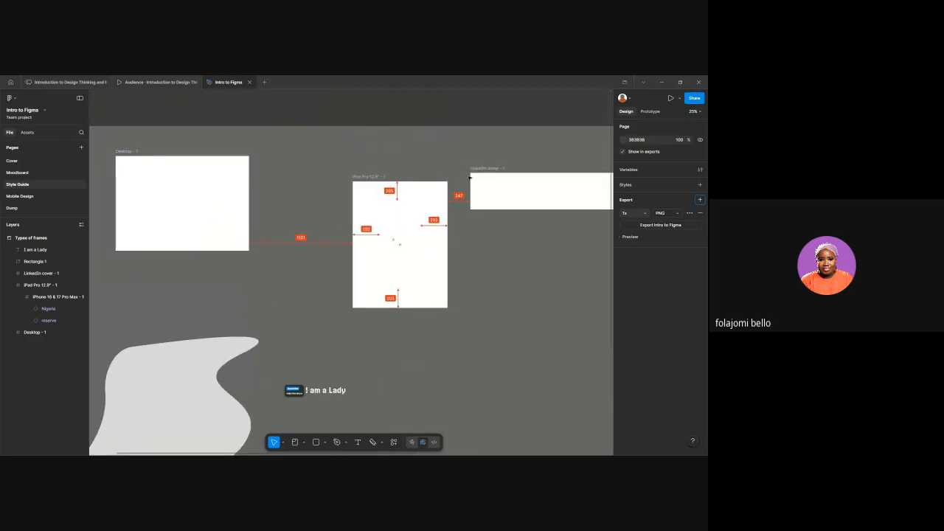
scroll(469, 177, right, 3)
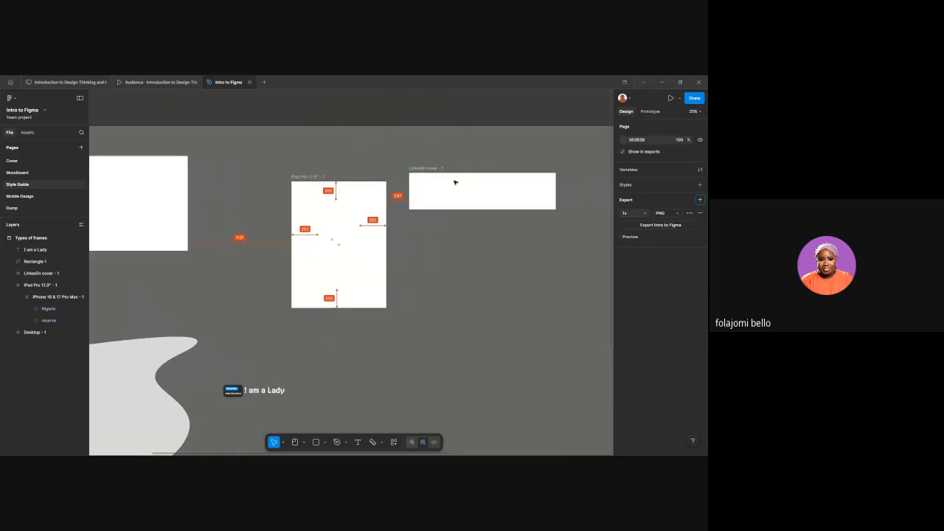
click(452, 182)
click(434, 190)
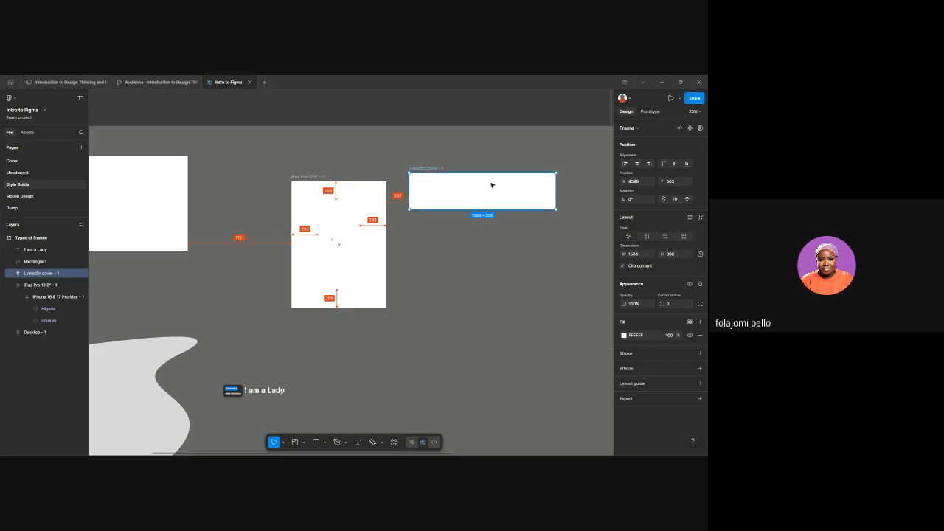
click(700, 399)
scroll(693, 406, down, 1)
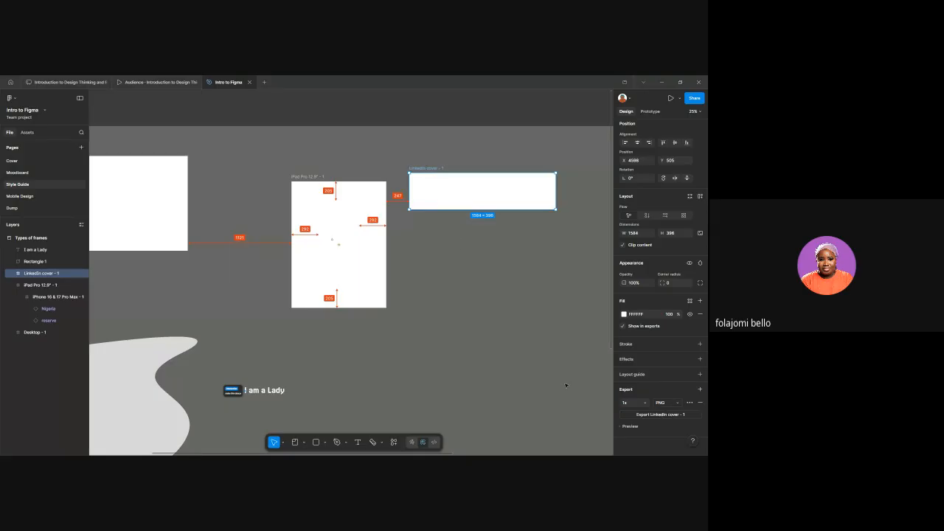
Step: Add a PNG export setting to the Desktop - 1 frame and set its scale to 3x
scroll(565, 384, left, 5)
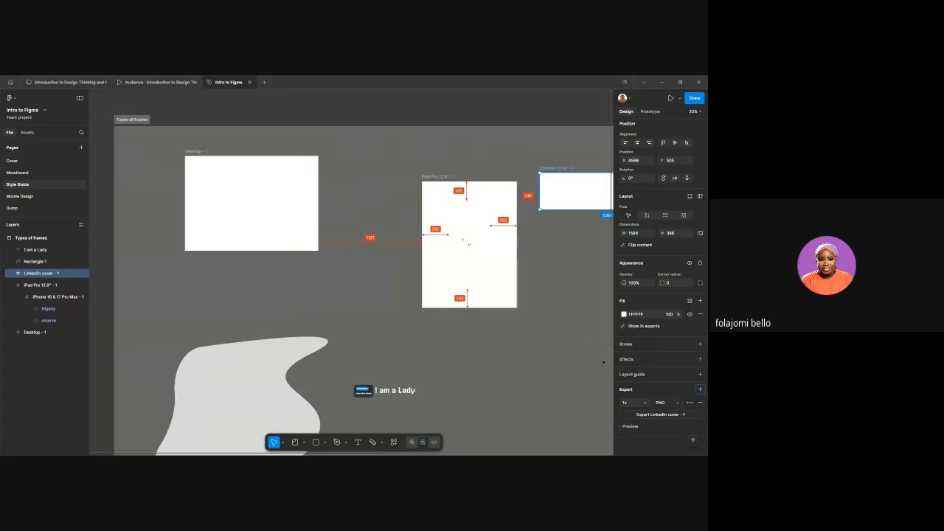
click(200, 158)
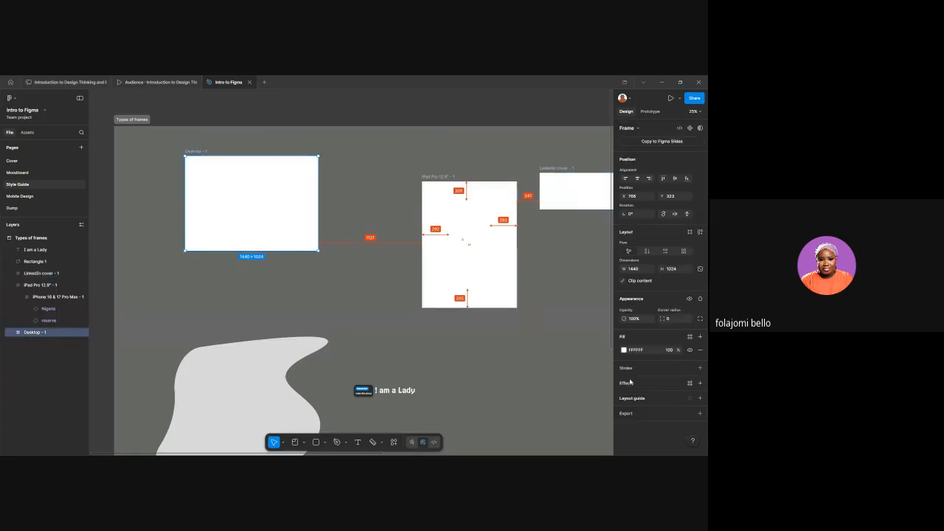
click(701, 414)
scroll(660, 413, down, 1)
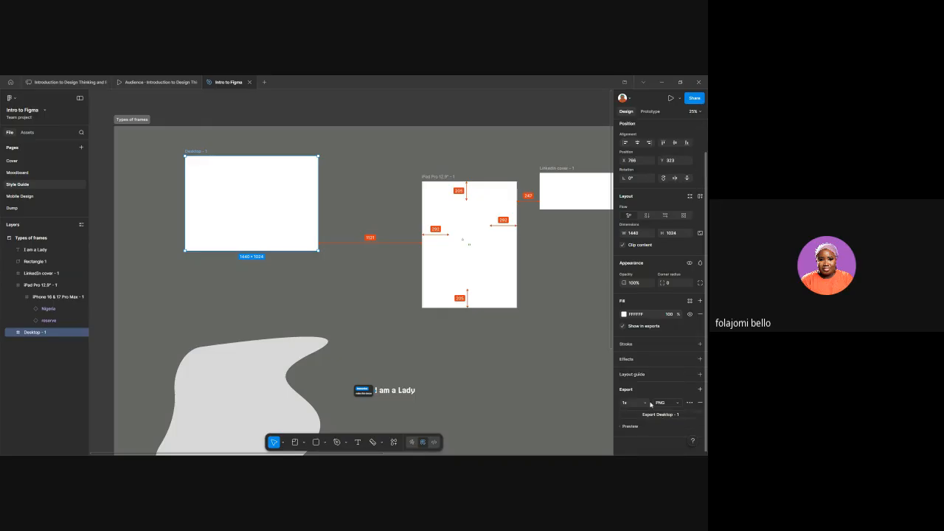
click(650, 404)
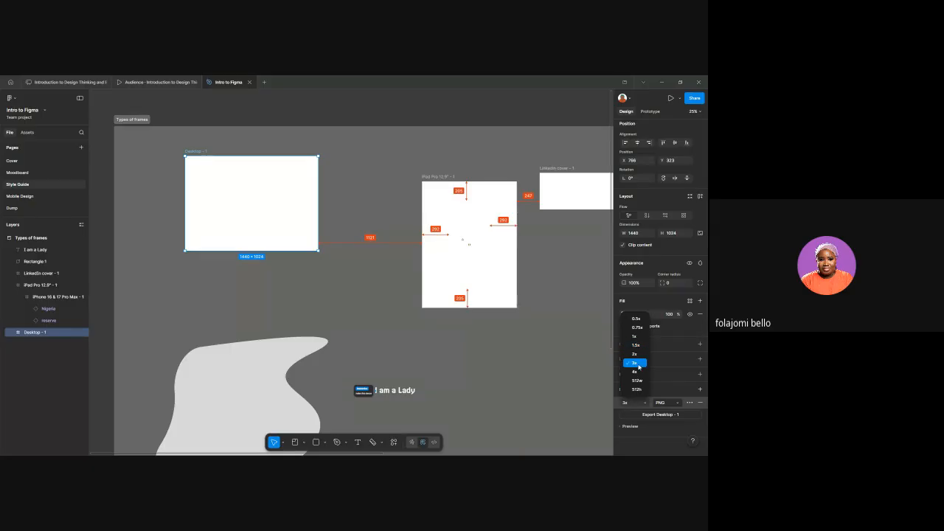
click(639, 366)
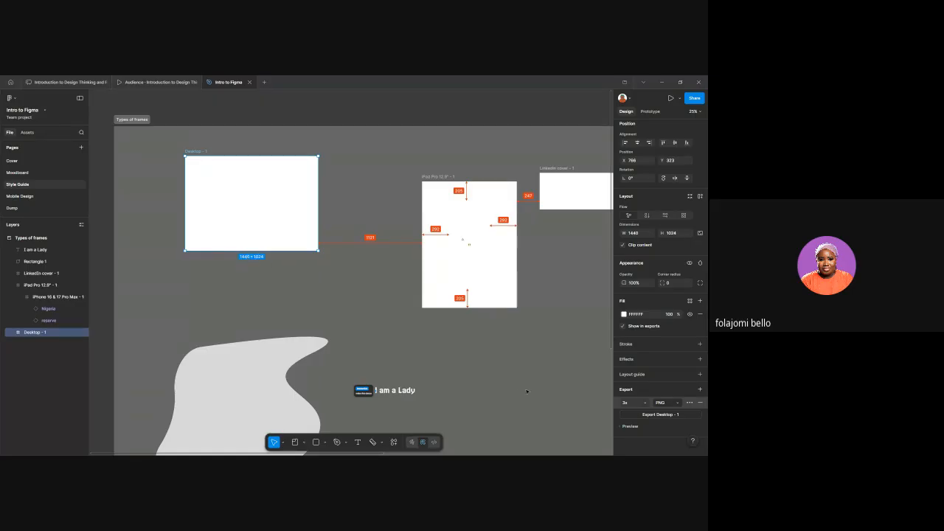
click(643, 408)
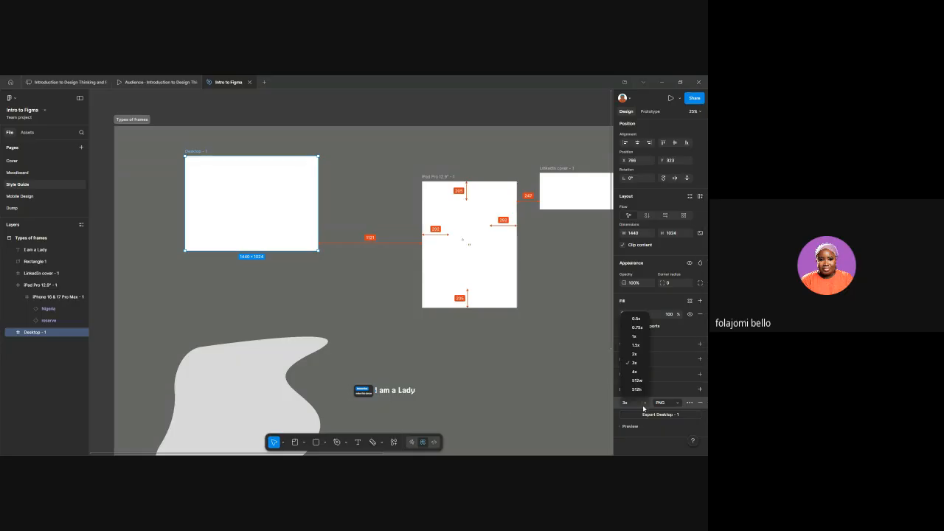
click(638, 365)
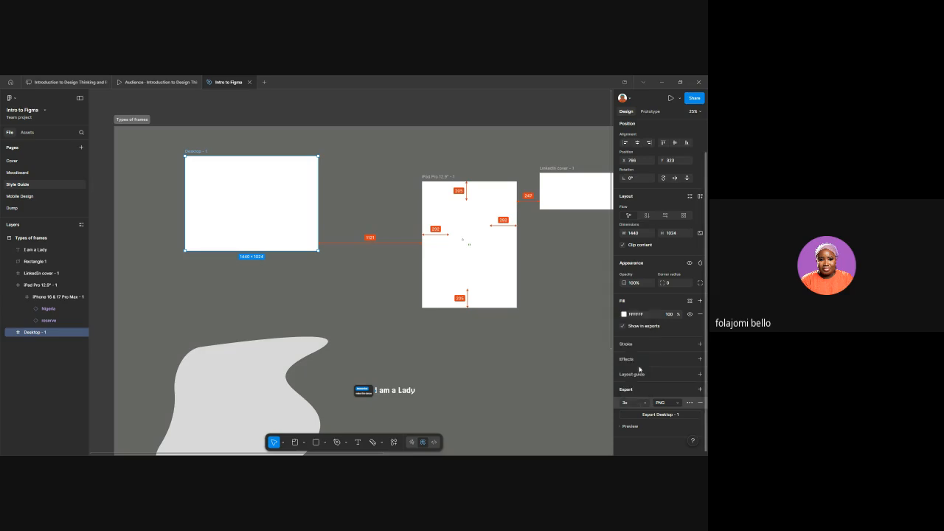
Step: Try SVG and then PDF as the export format for the Desktop - 1 frame
click(670, 401)
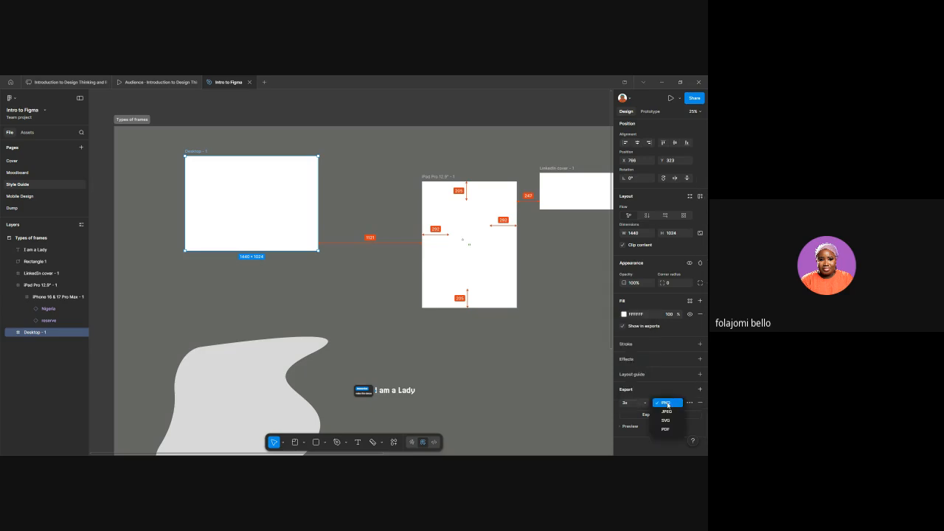
click(667, 420)
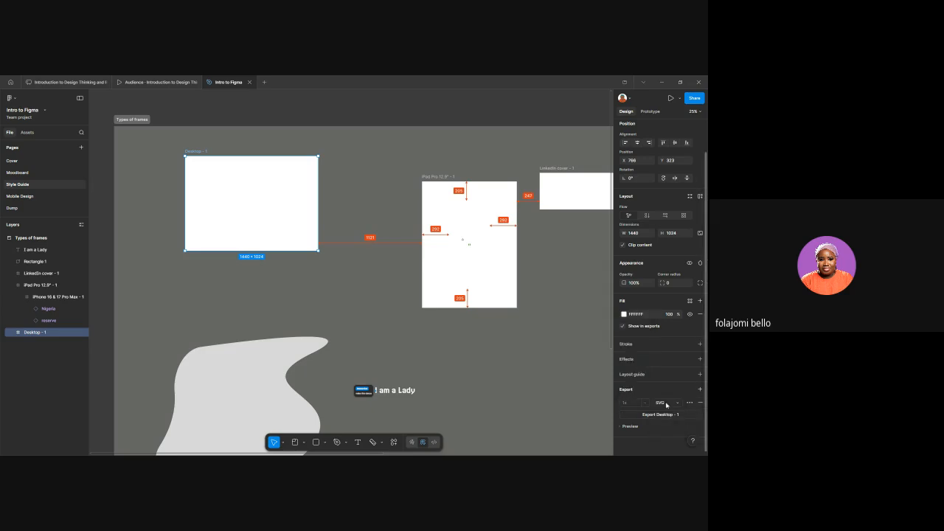
click(665, 402)
click(405, 150)
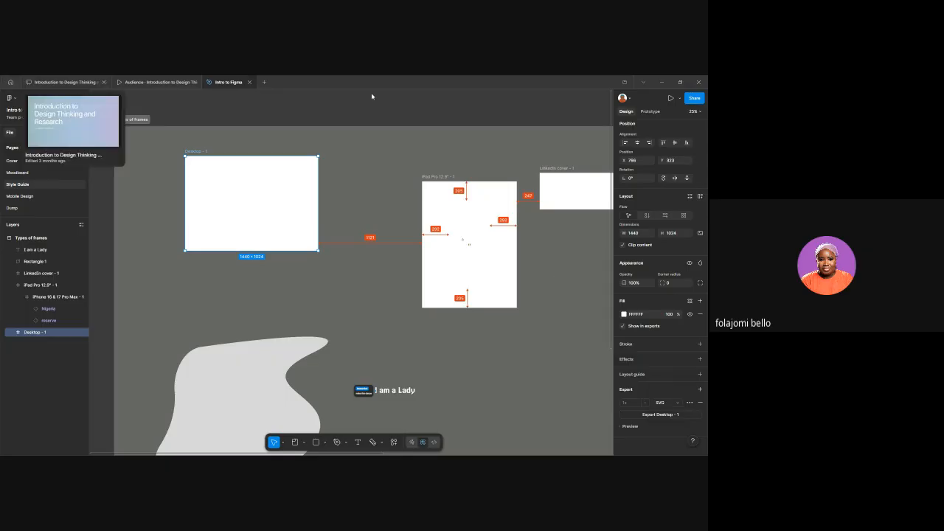
click(668, 403)
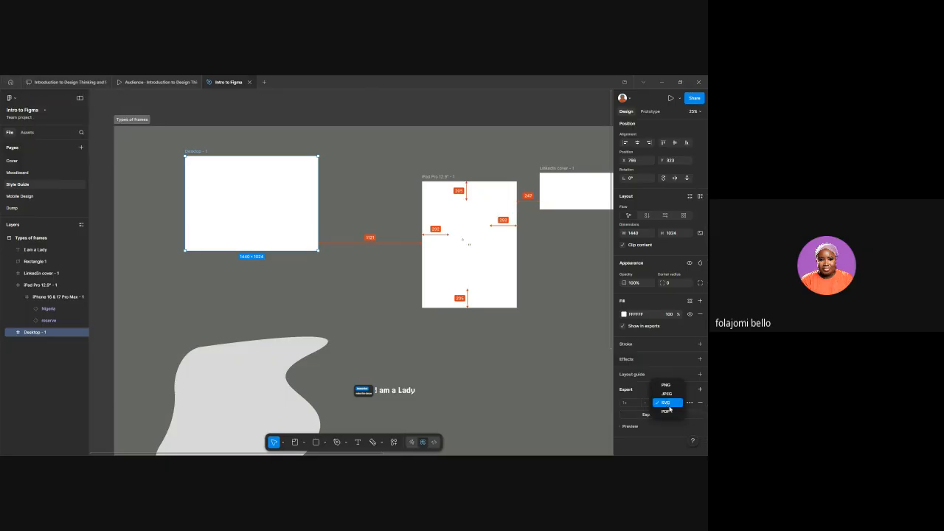
click(668, 411)
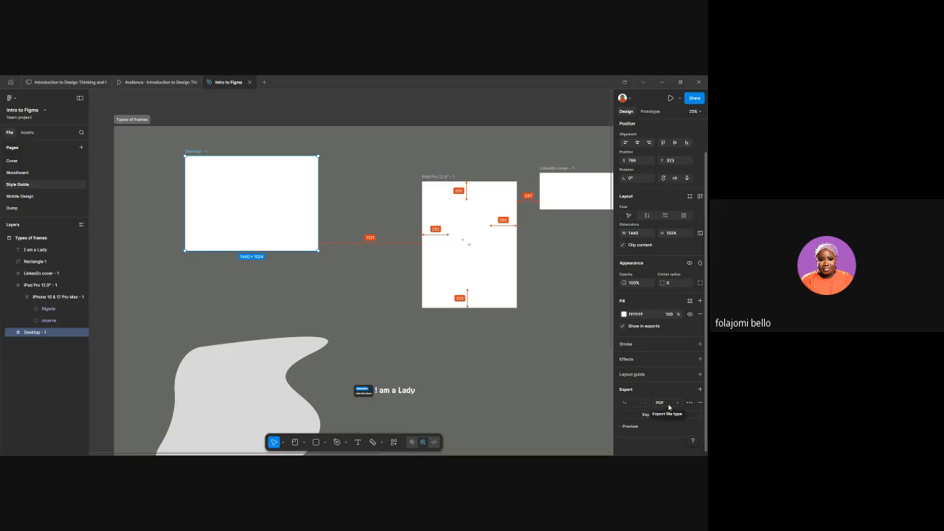
Step: Set the export format of the Desktop - 1 frame back to PNG
click(669, 404)
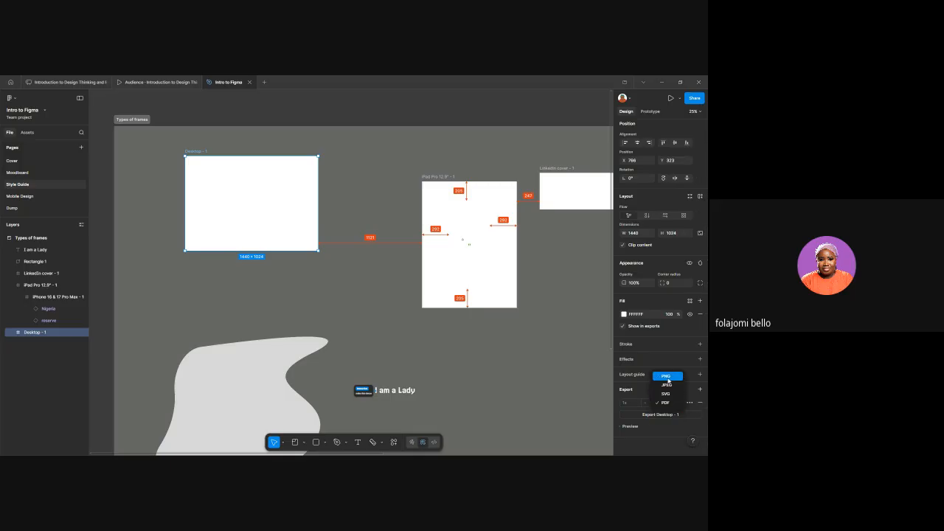
click(668, 378)
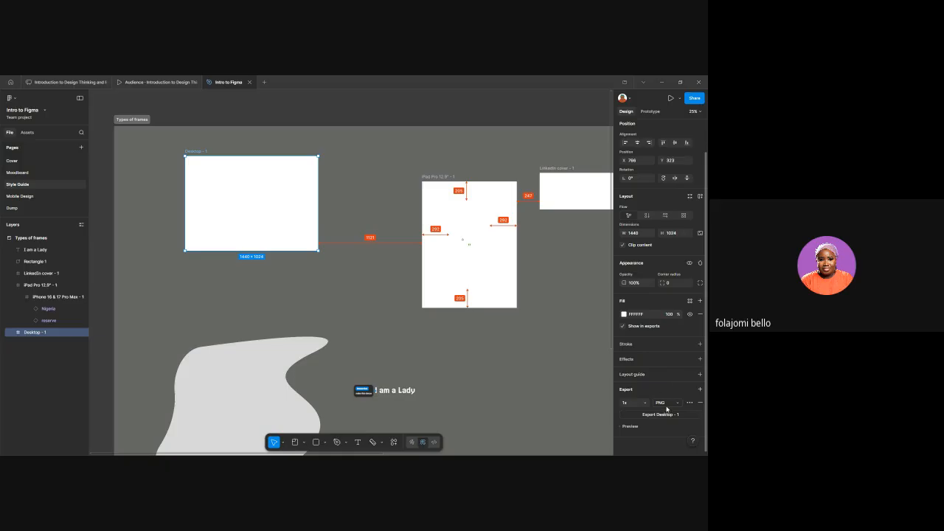
click(667, 406)
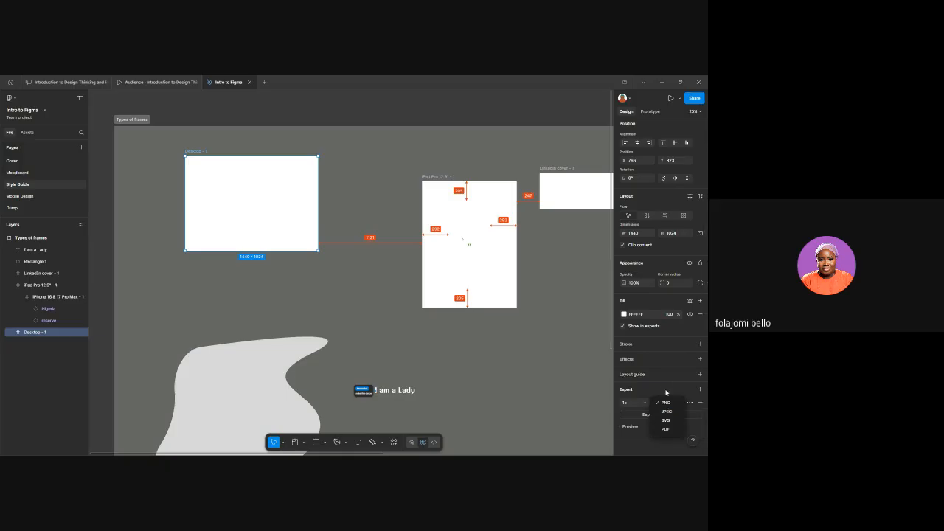
click(667, 403)
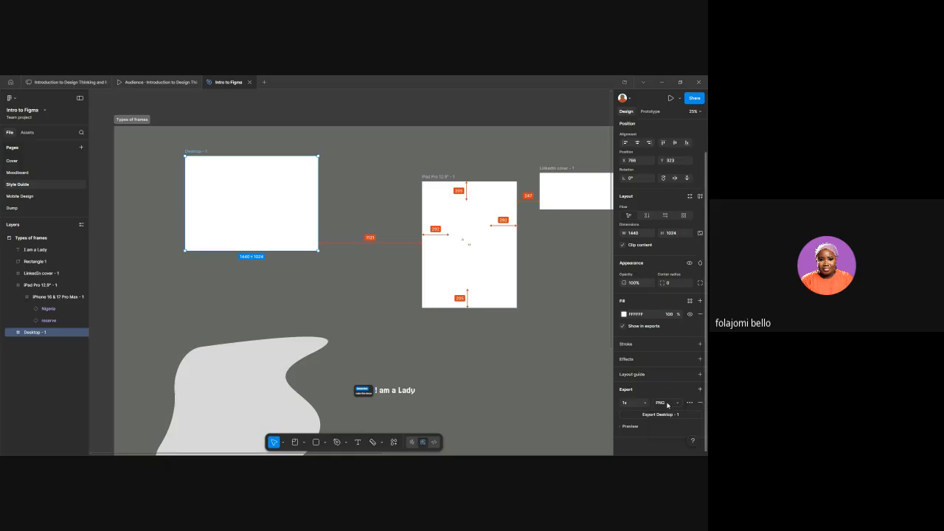
click(668, 404)
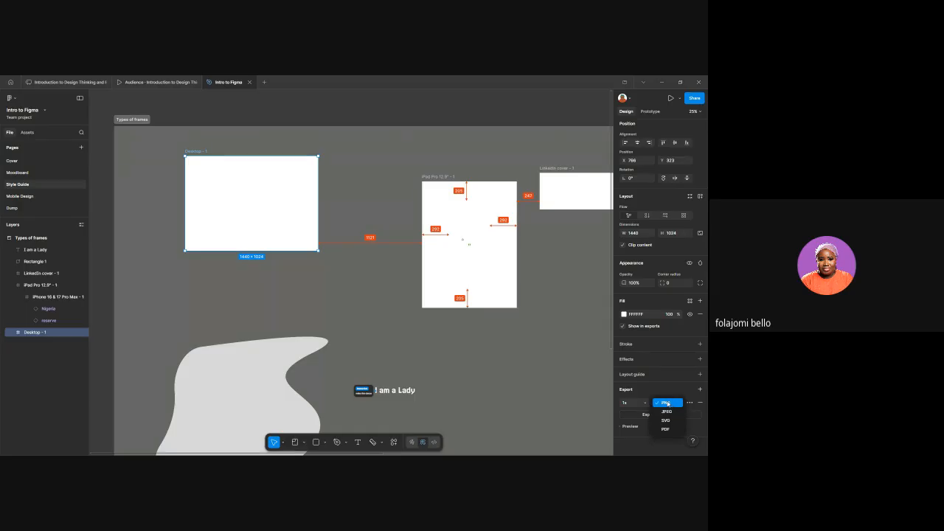
click(668, 404)
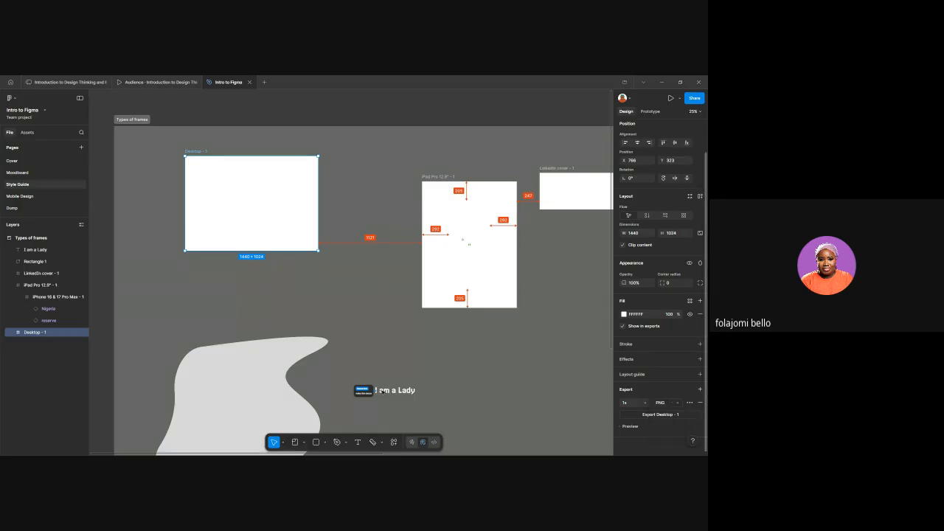
Step: Look at the page's style types, the settings for a new effect style, and the file's variables, without creating anything
click(400, 109)
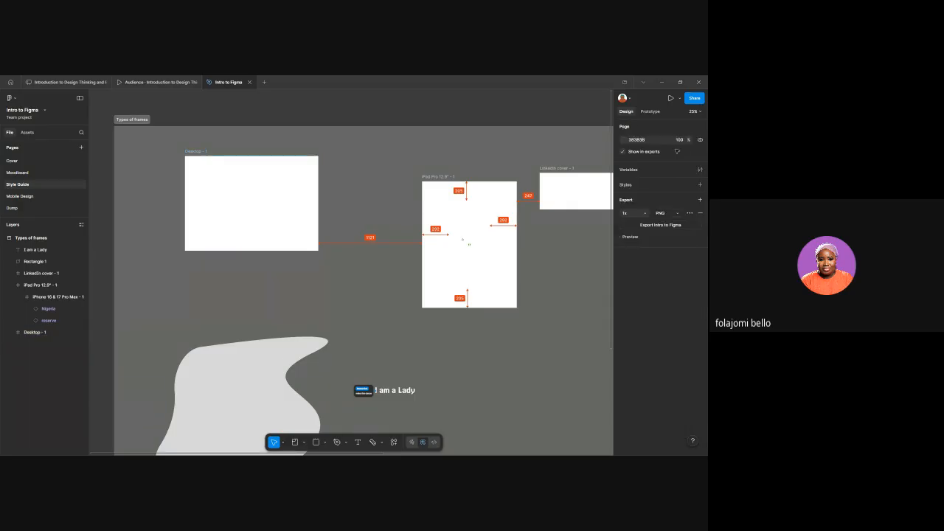
click(701, 185)
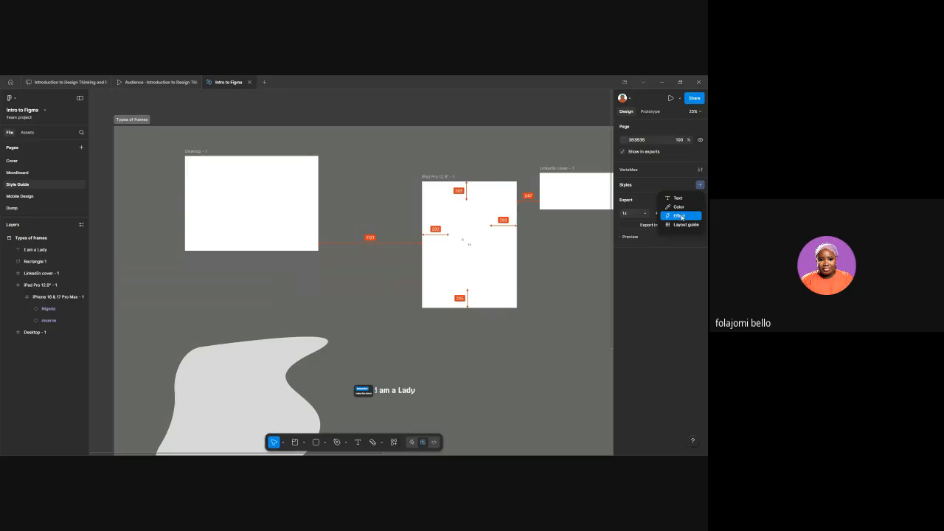
click(679, 215)
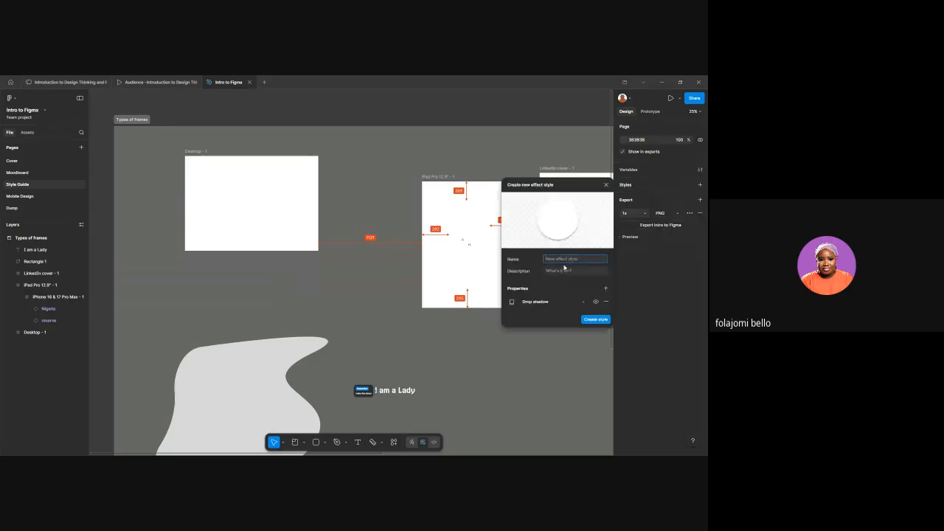
click(617, 189)
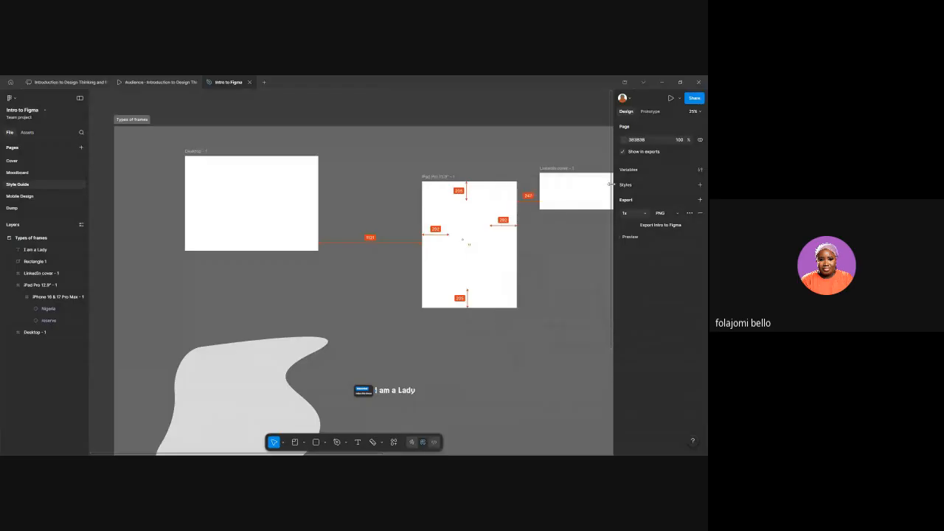
click(700, 185)
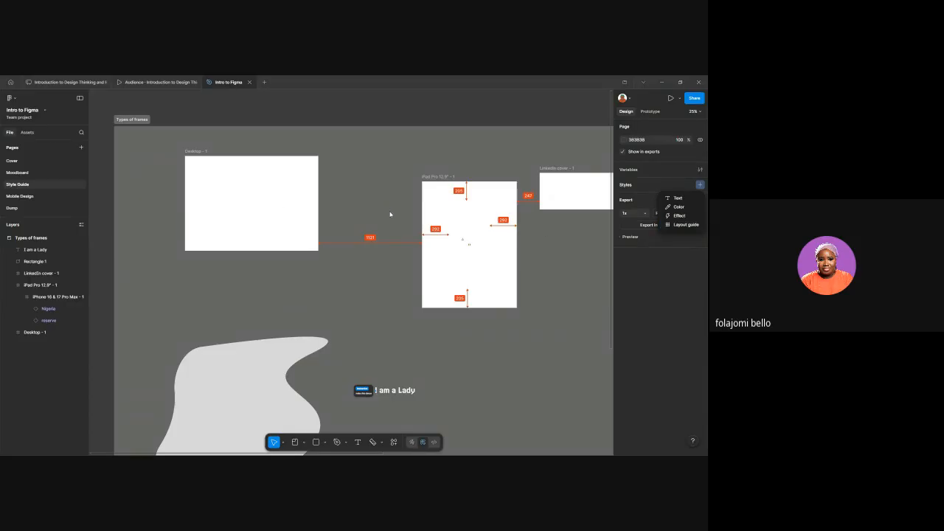
click(670, 298)
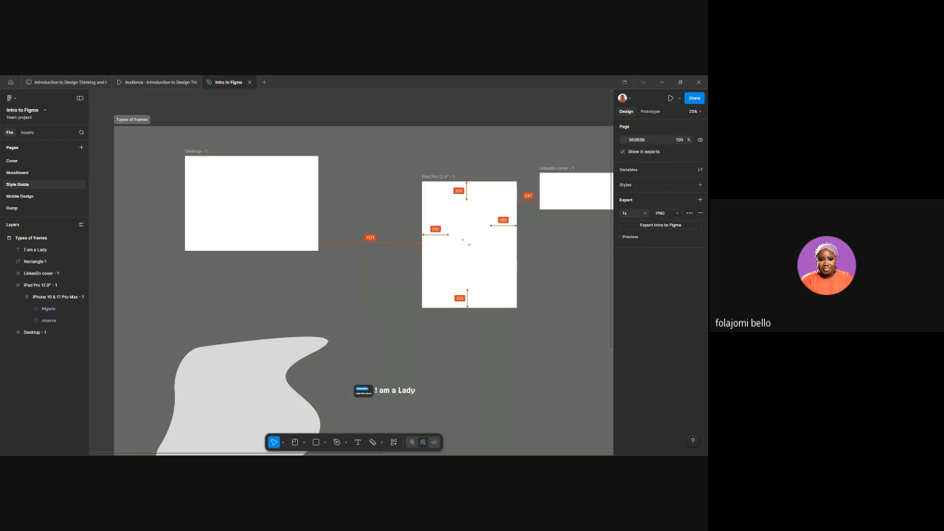
click(701, 169)
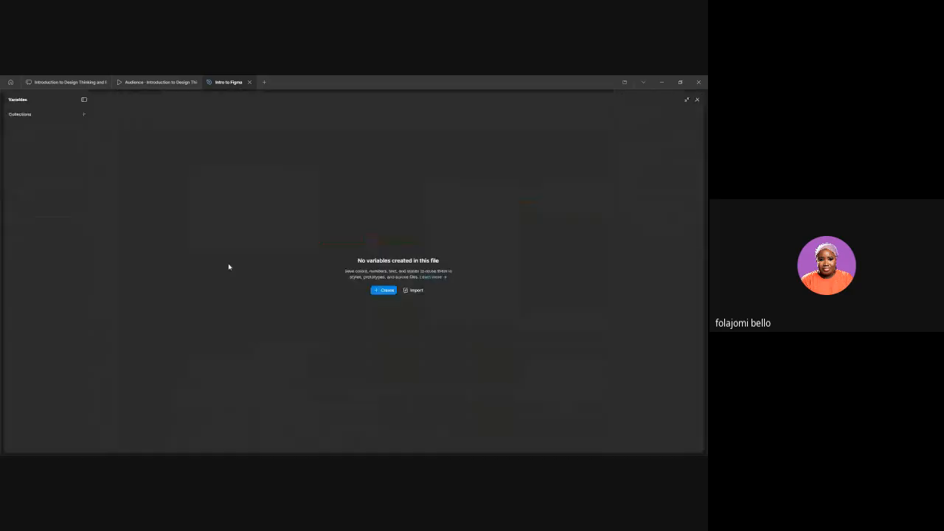
click(699, 100)
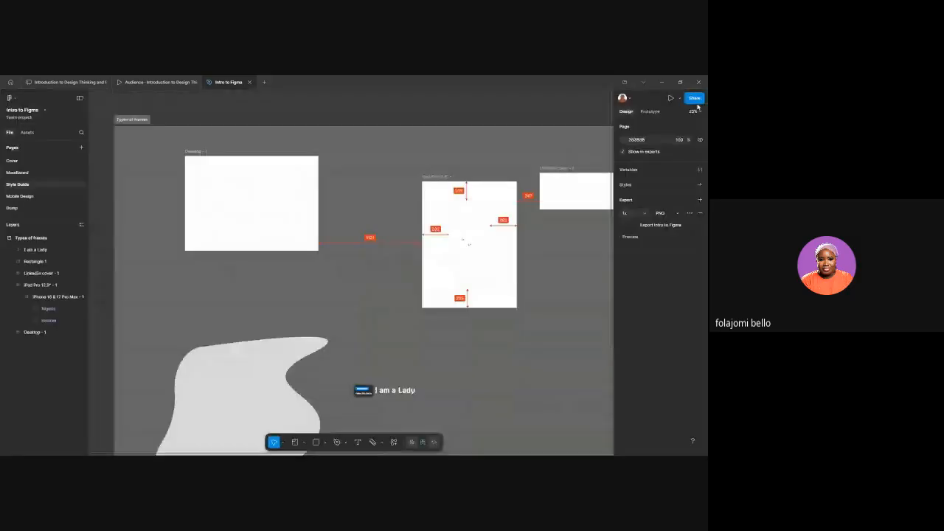
Step: Examine the Desktop - 1 frame up close together with its design properties, and leave it deselected
scroll(557, 231, right, 1)
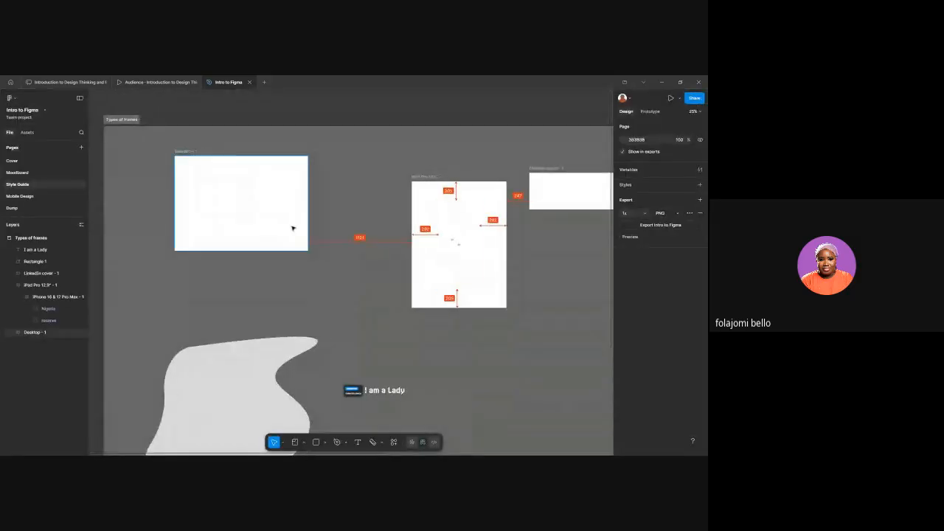
scroll(267, 219, up, 2)
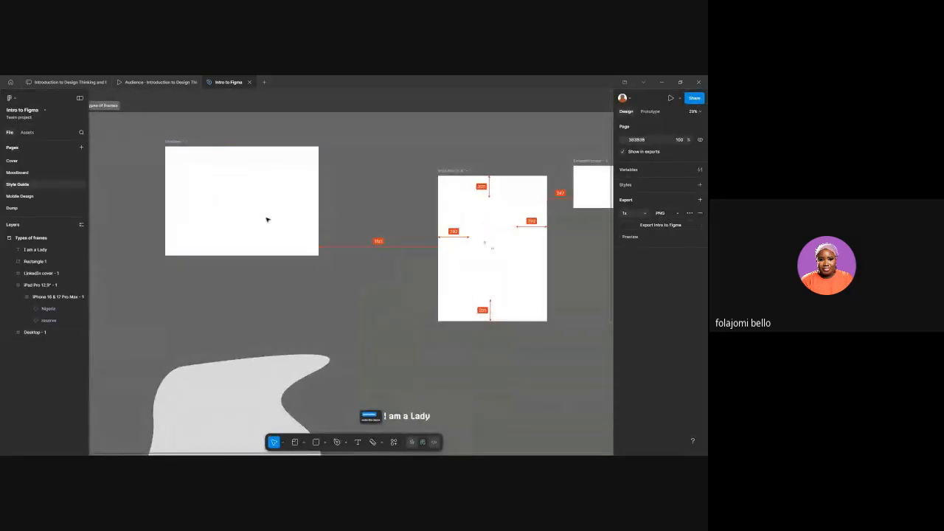
scroll(268, 219, left, 5)
scroll(267, 219, up, 3)
scroll(268, 220, up, 1)
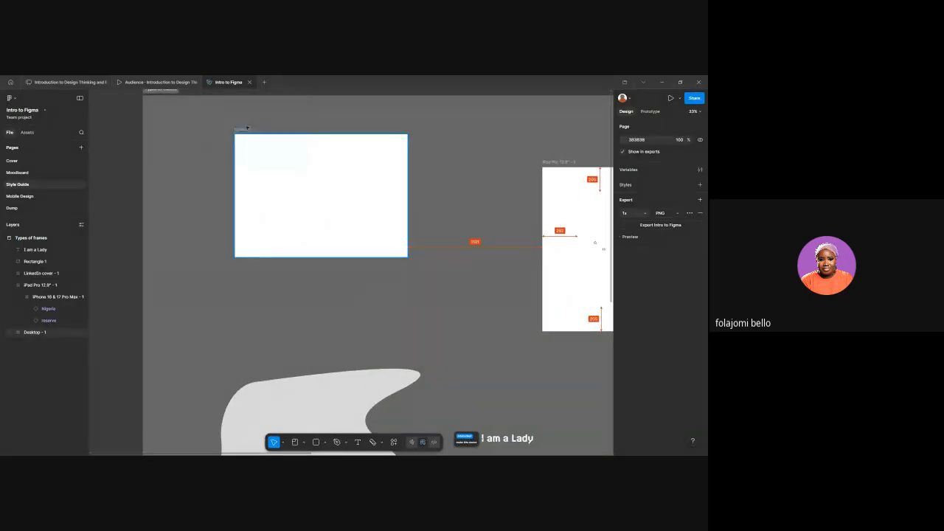
scroll(245, 128, up, 4)
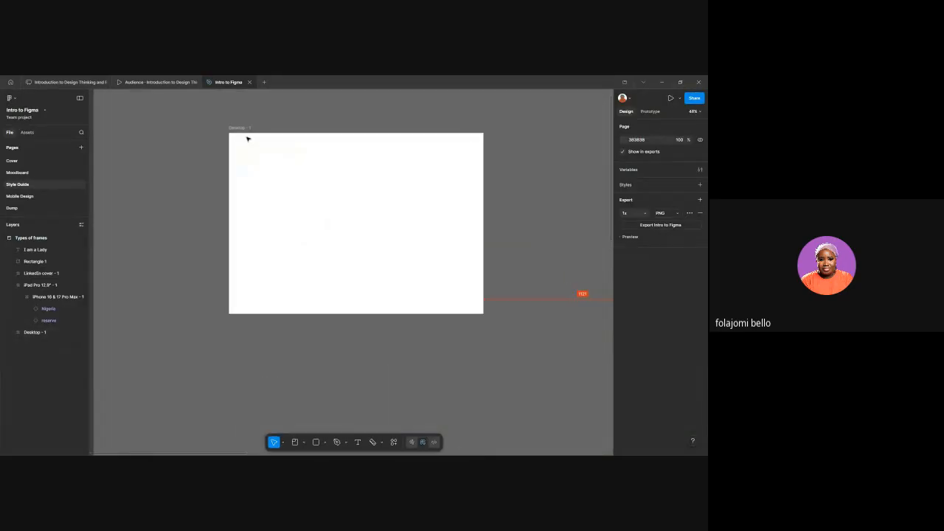
click(241, 134)
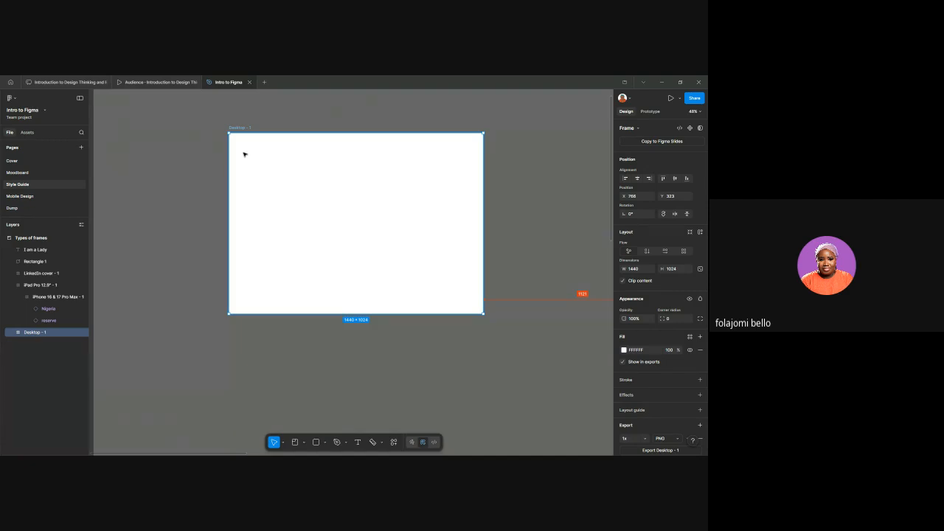
scroll(343, 169, down, 1)
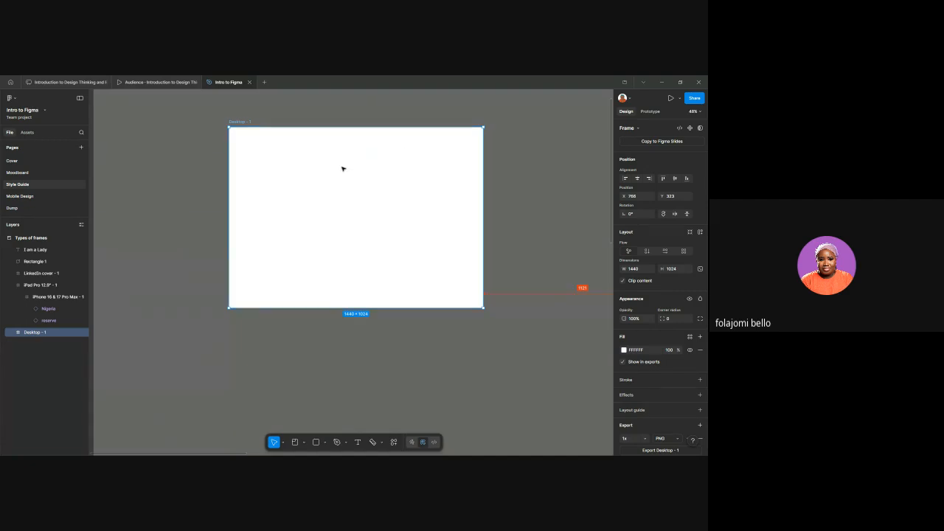
scroll(342, 169, down, 5)
scroll(343, 167, up, 1)
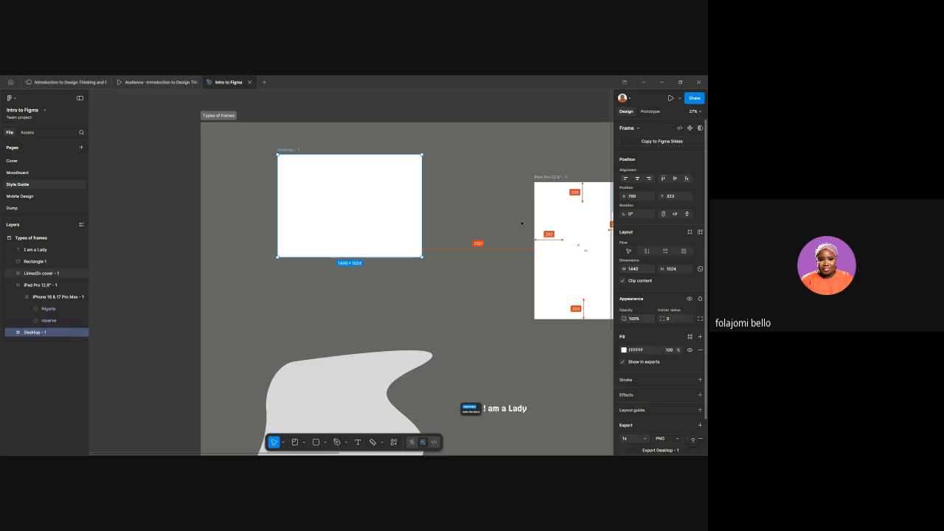
scroll(385, 204, up, 3)
click(430, 143)
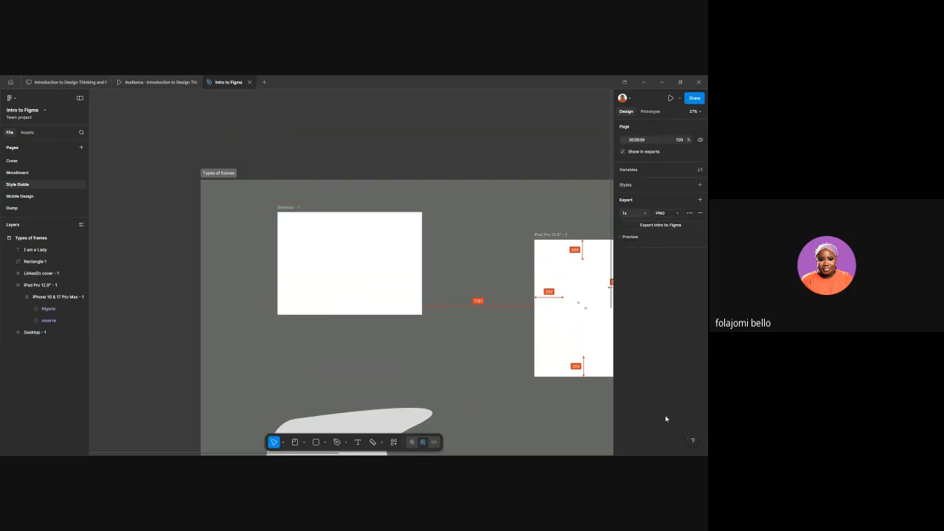
Step: Align the Desktop - 1 frame to the horizontal centre of the Types of frames section
click(358, 254)
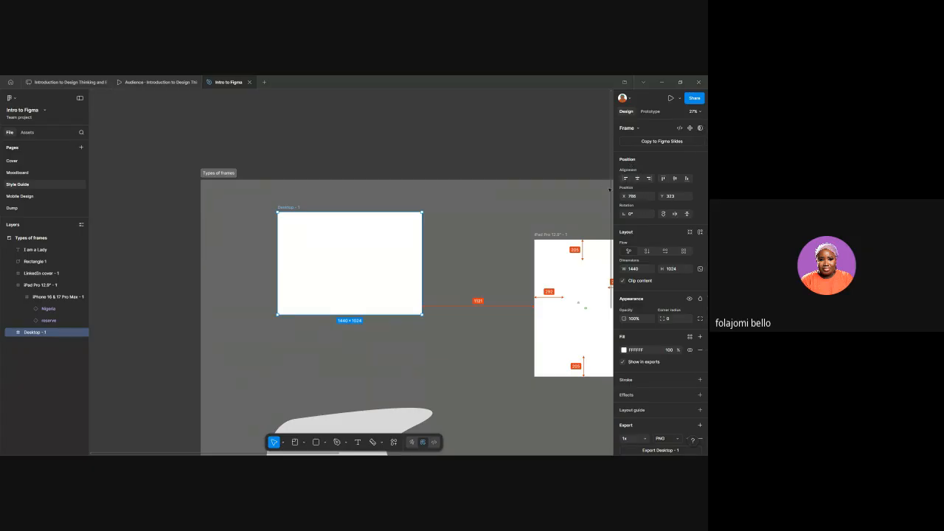
click(636, 180)
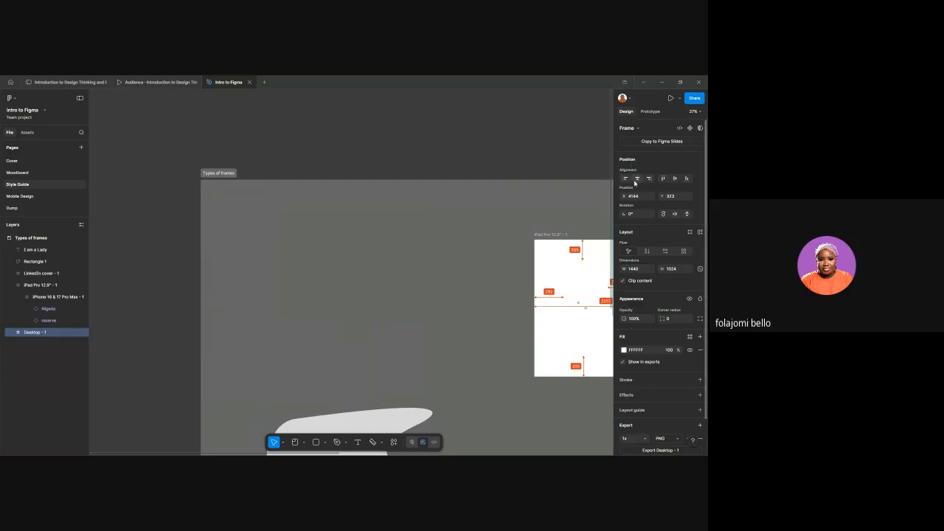
scroll(546, 214, down, 1)
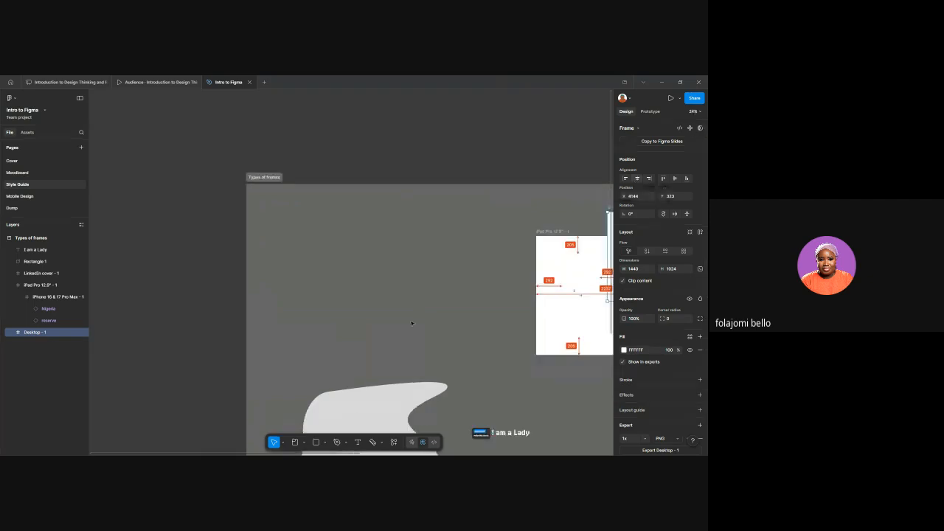
scroll(389, 300, down, 2)
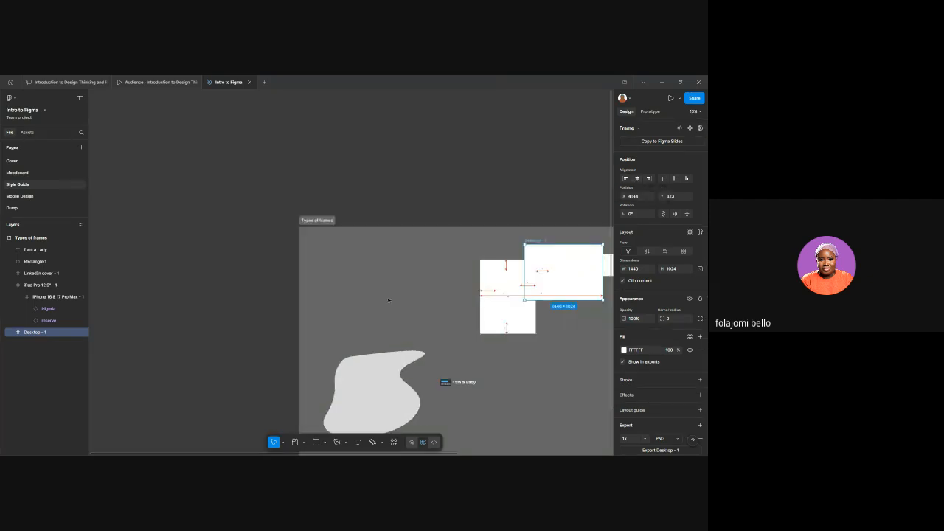
scroll(389, 300, down, 2)
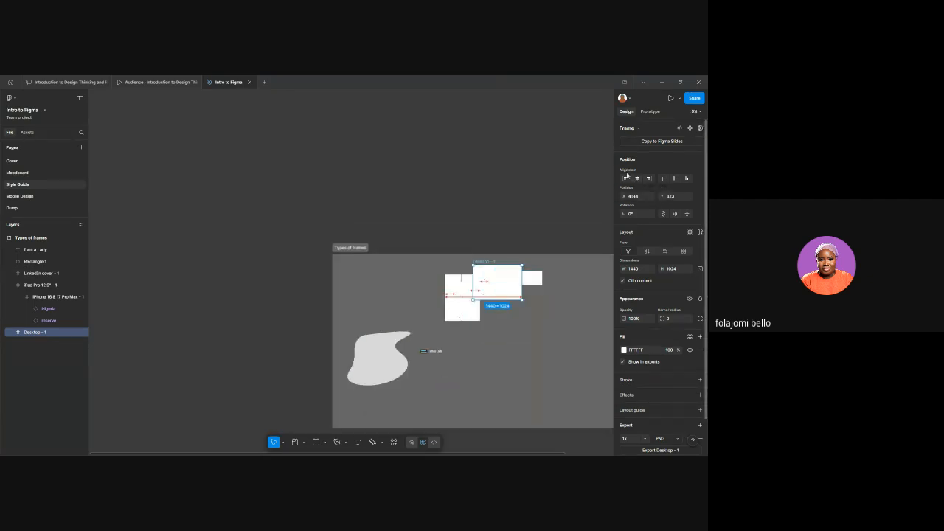
Step: Align the Desktop - 1 frame to the section's left edge, then move it to the right edge and align it to the top
click(625, 180)
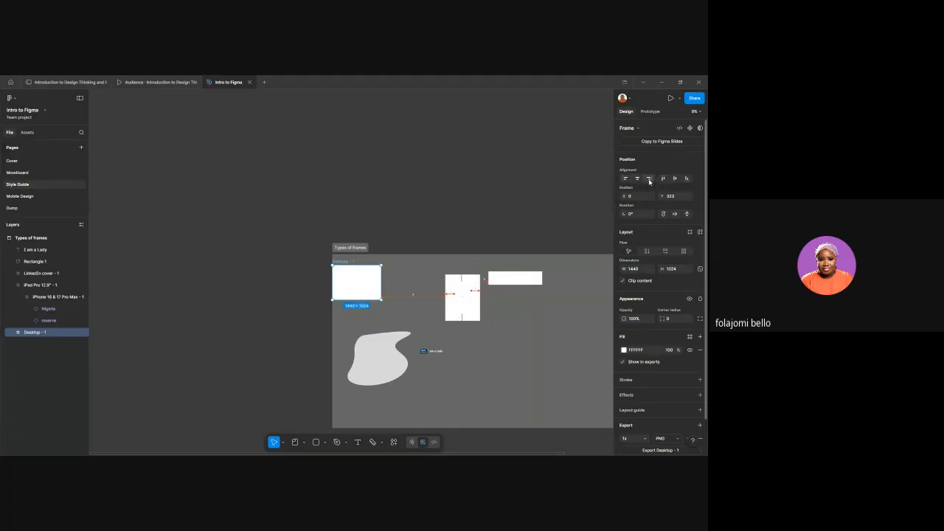
click(649, 180)
scroll(584, 211, right, 3)
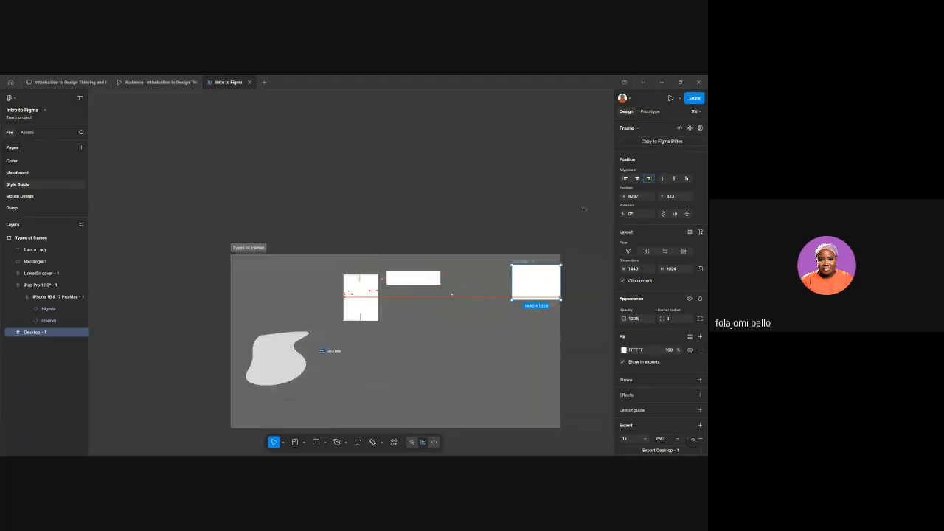
click(663, 179)
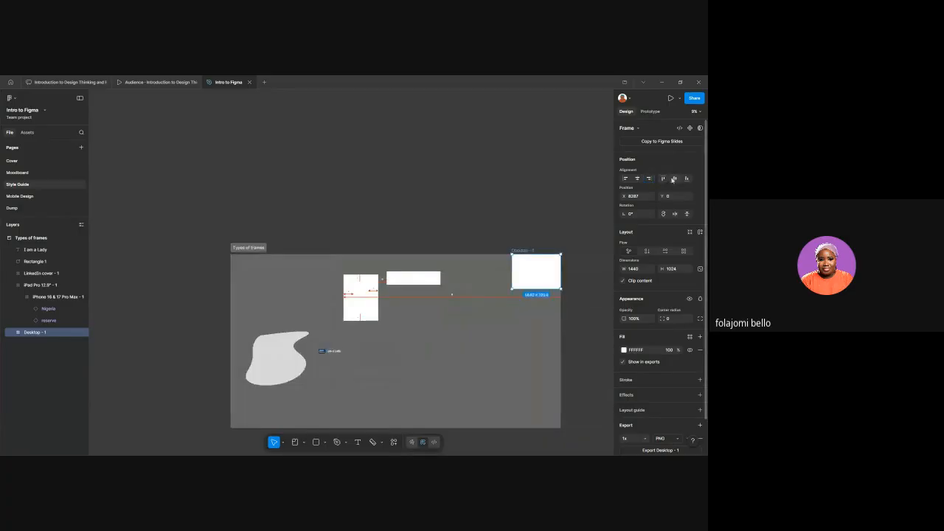
Step: Align the Desktop - 1 frame to the section's vertical centre, horizontal centre and bottom, and move it back near the section's upper-left corner
click(674, 178)
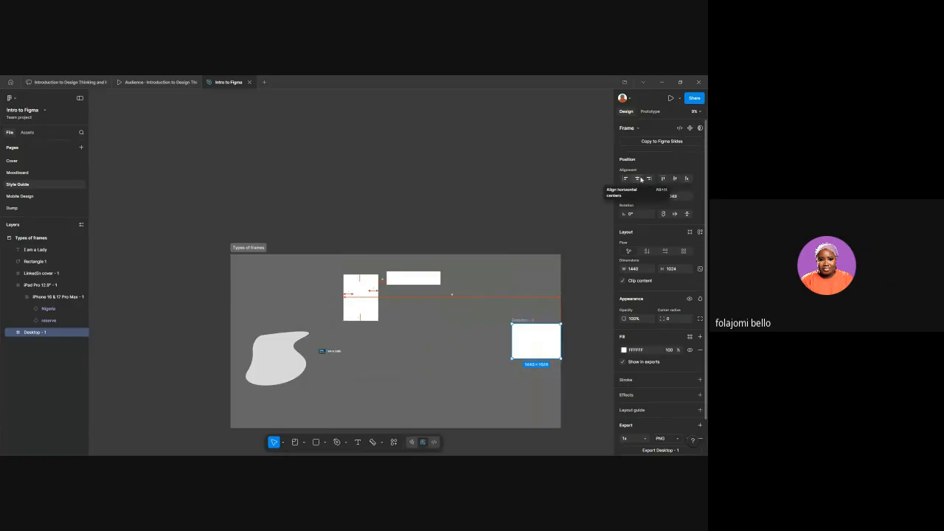
click(641, 179)
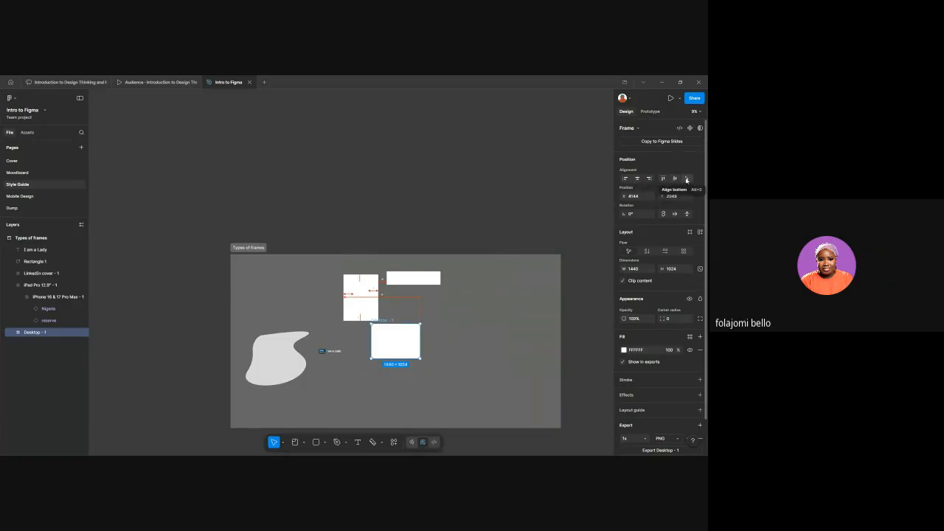
click(687, 179)
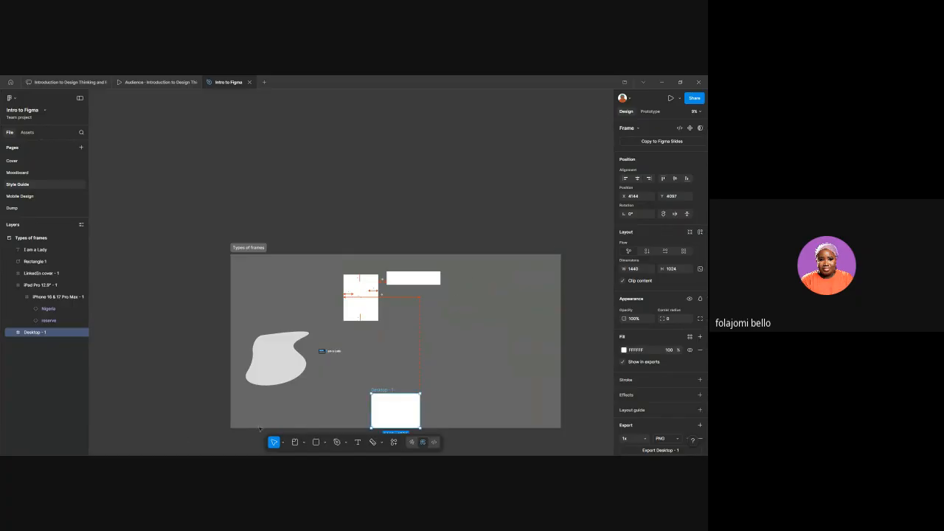
drag(400, 410, 281, 278)
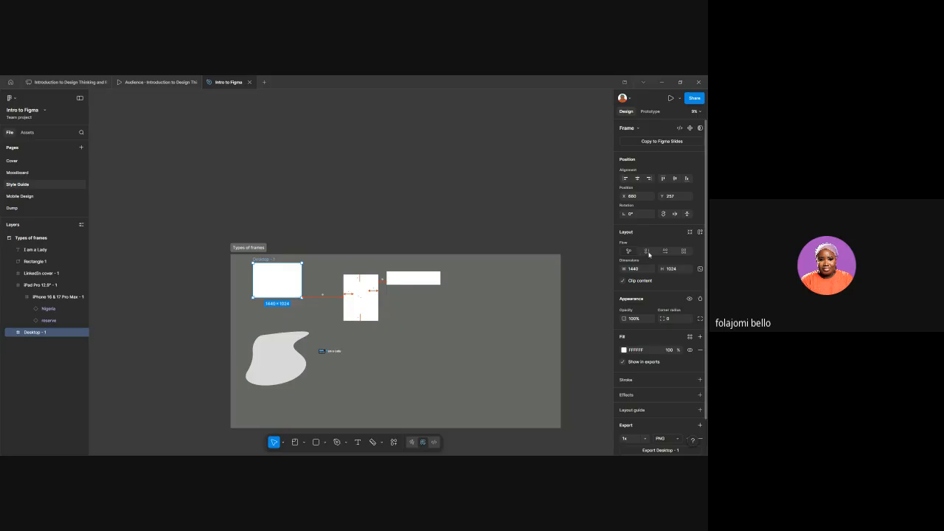
Step: Apply a vertical auto layout to the empty Desktop - 1 frame and remove it again
click(648, 252)
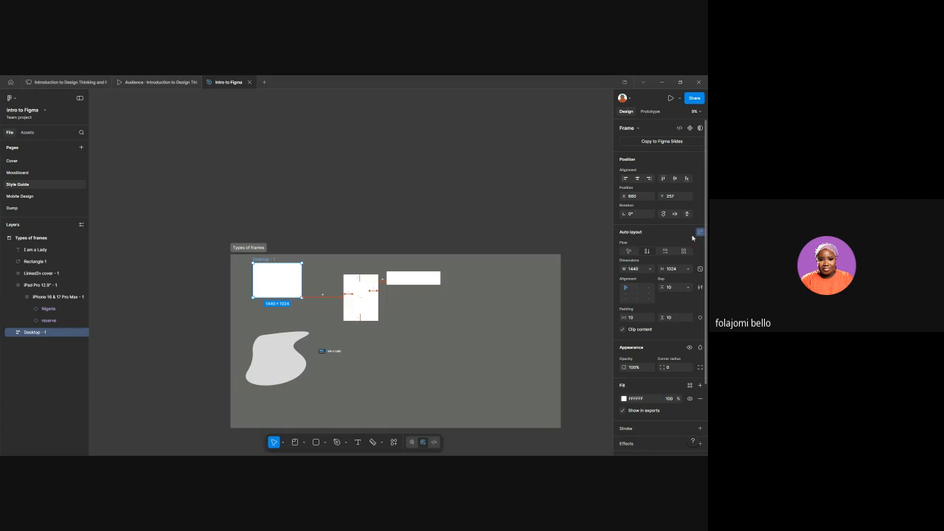
click(697, 233)
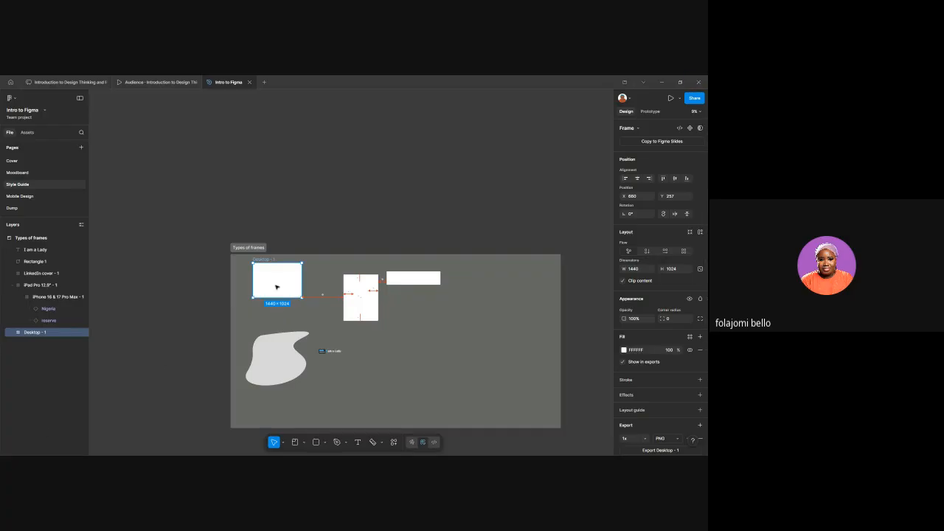
Step: Add the text "I am happy" in the upper-left area of the Desktop - 1 frame
scroll(276, 287, up, 10)
scroll(277, 287, up, 5)
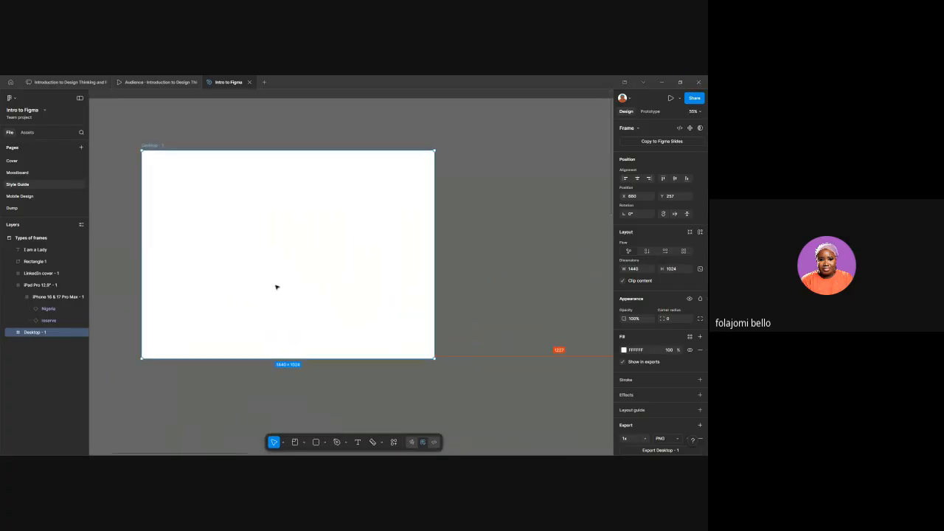
scroll(277, 287, left, 3)
scroll(276, 287, up, 4)
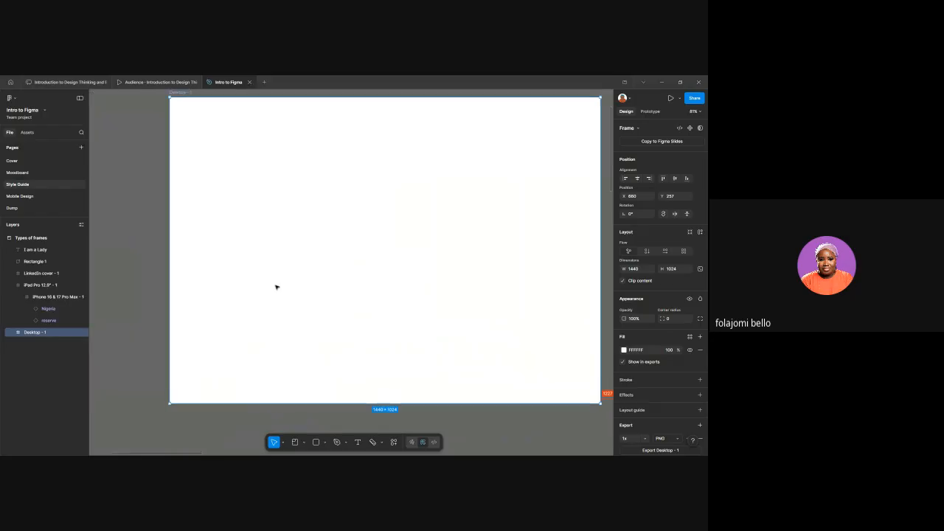
click(358, 442)
click(231, 236)
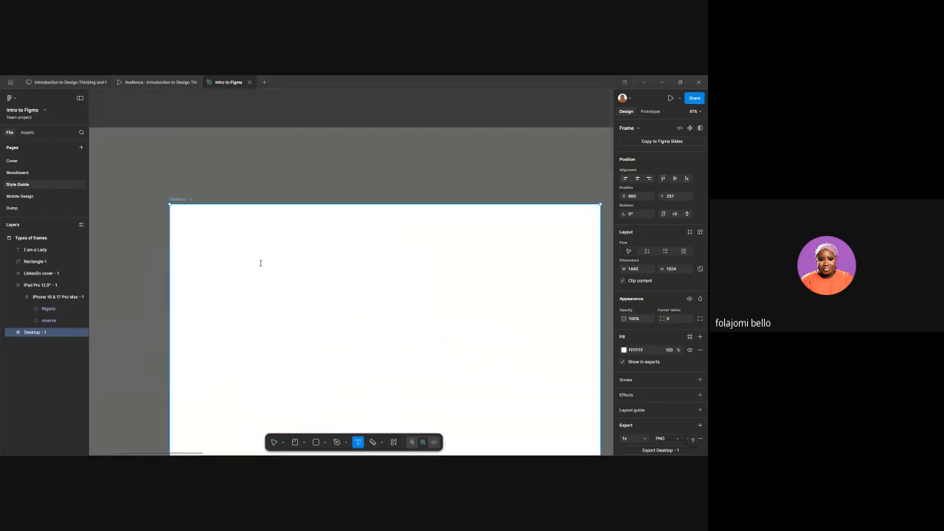
text(I)
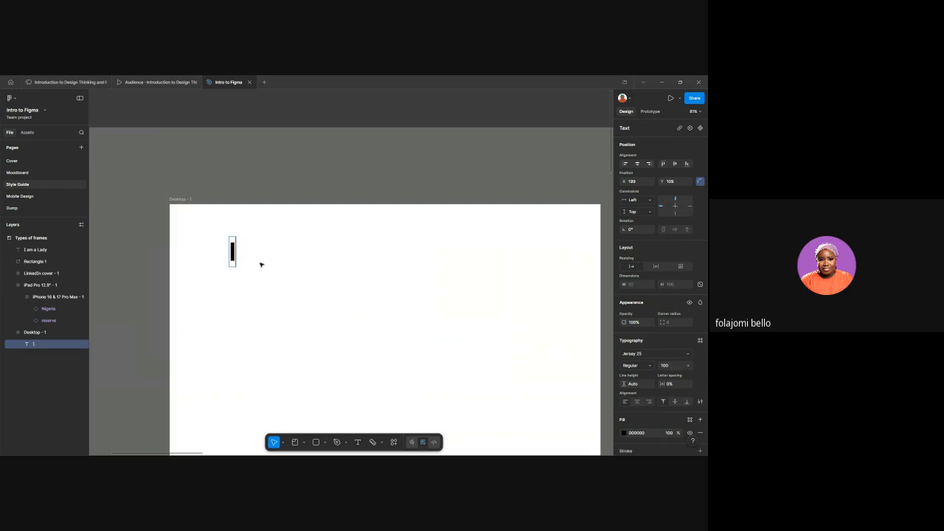
text( am hap)
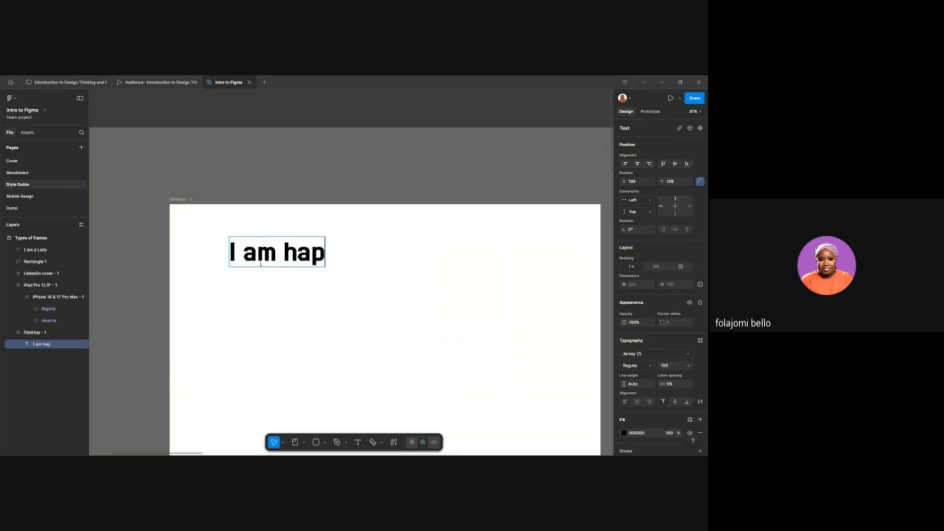
text(py)
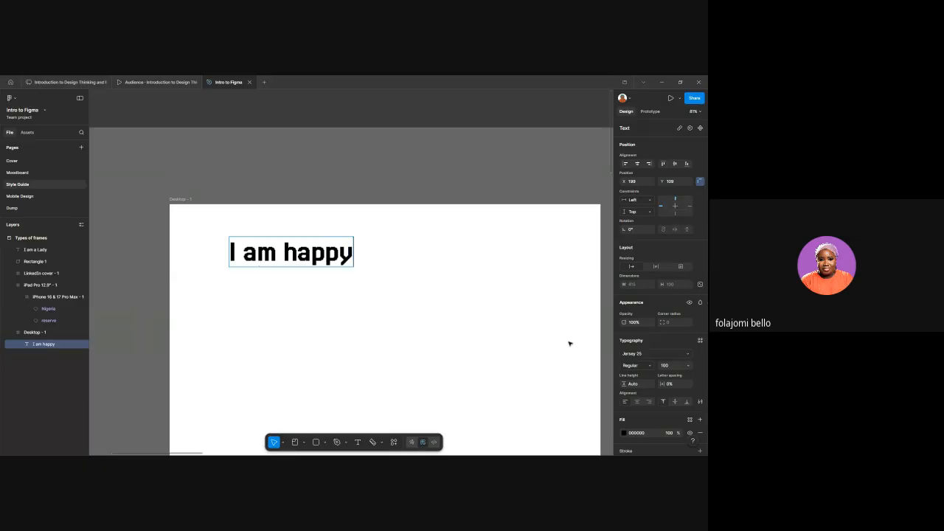
key(Escape)
Step: Set the "I am happy" text's font size to 40 and move it slightly down to about Y 158
click(688, 365)
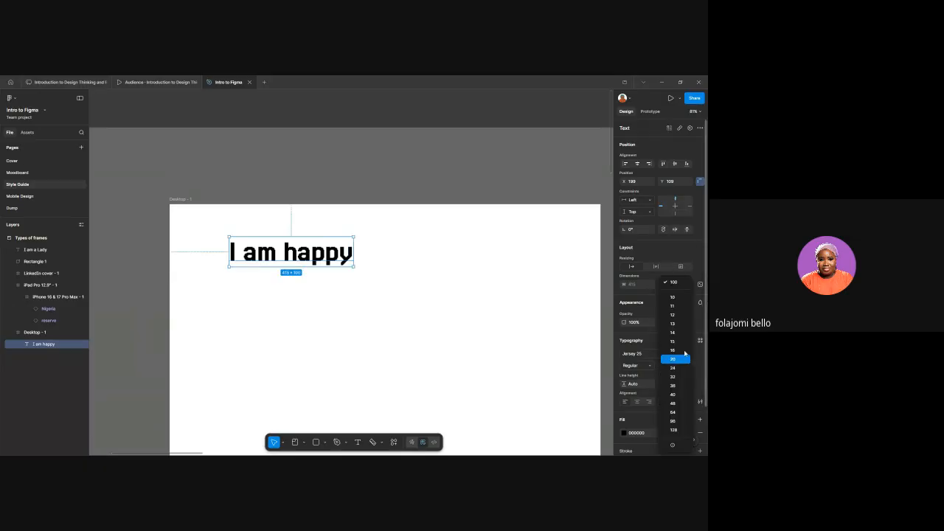
click(671, 394)
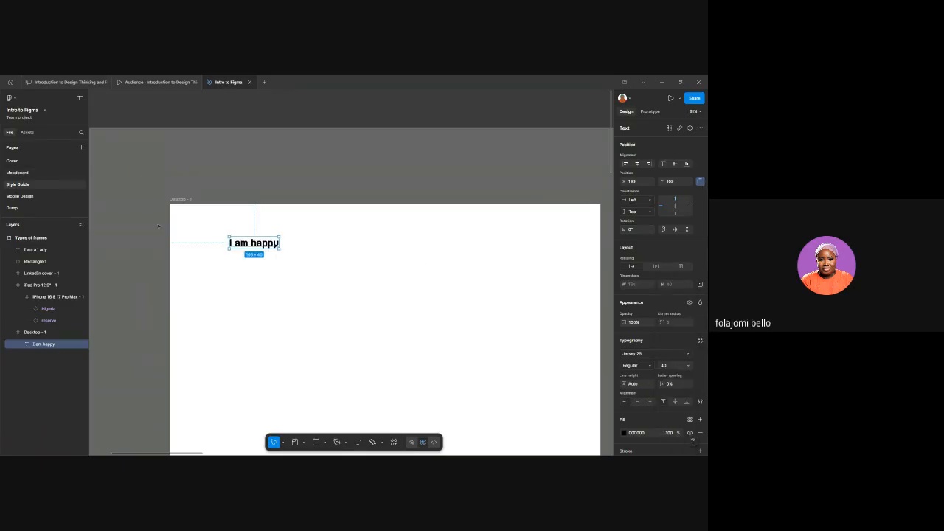
scroll(181, 223, down, 5)
scroll(186, 221, down, 1)
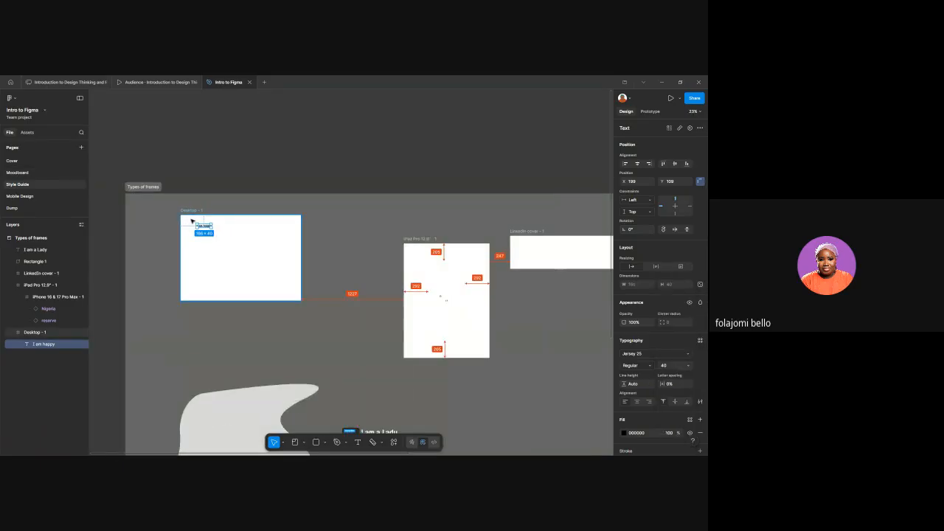
scroll(190, 219, up, 3)
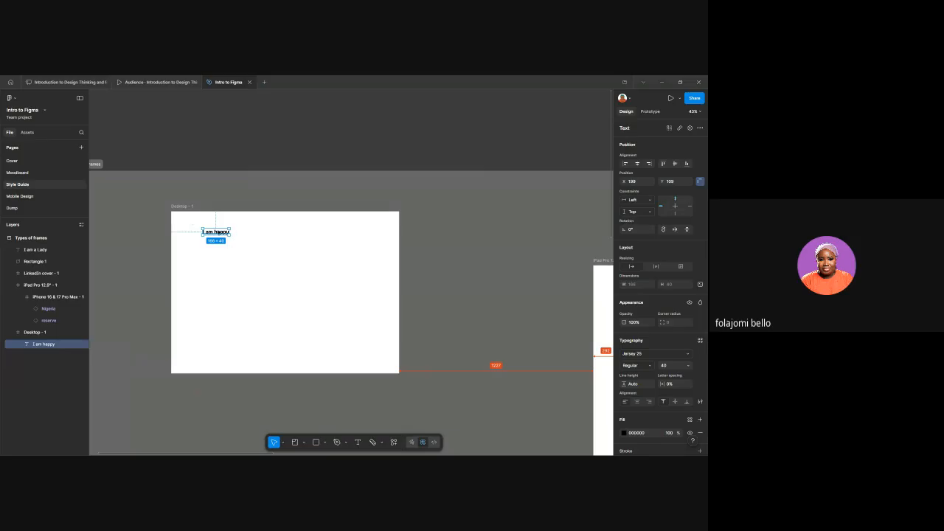
mouse_move(216, 232)
mouse_down()
mouse_move(280, 270)
mouse_move(265, 297)
mouse_move(254, 303)
mouse_move(219, 240)
mouse_up()
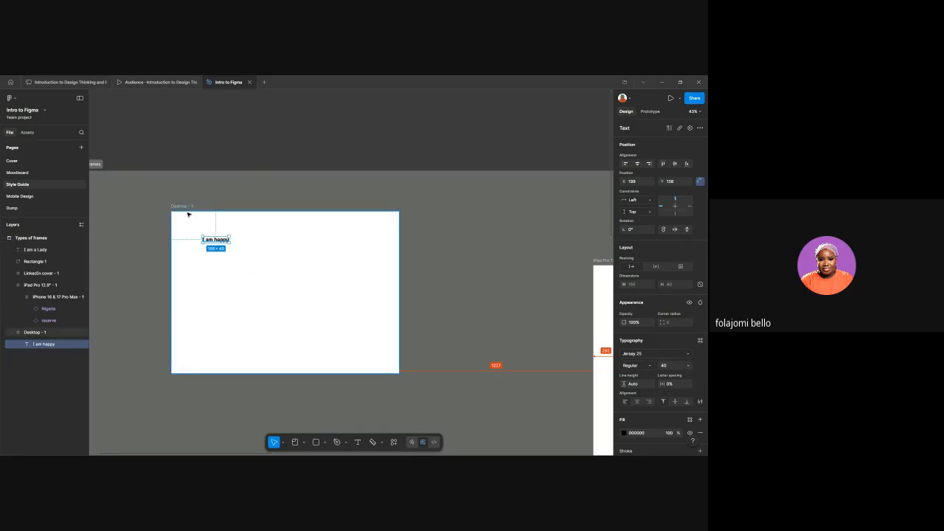
Step: Move the Desktop - 1 frame with its text to the right within the section, to about X 871
click(190, 216)
scroll(196, 222, down, 5)
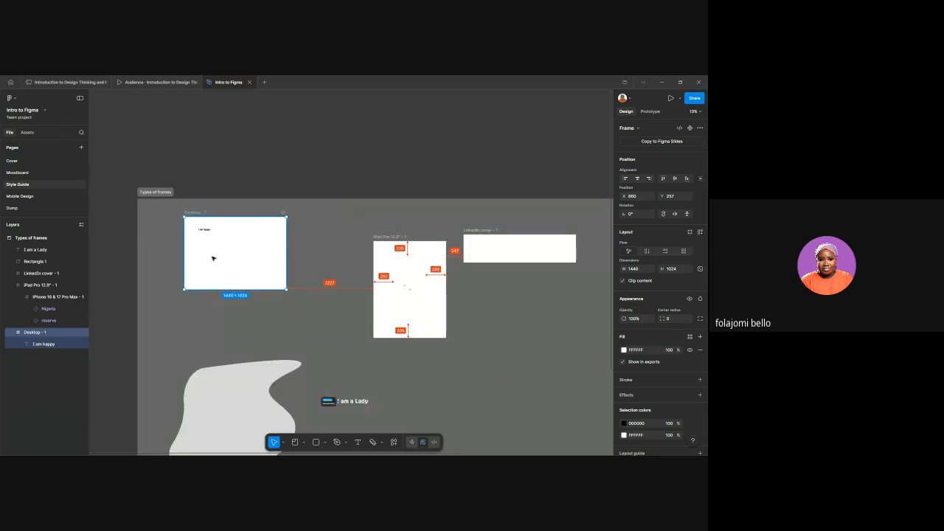
drag(213, 258, 241, 248)
Step: Duplicate the "I am happy" text three times, placing the copies below the original at uneven horizontal positions
scroll(206, 236, up, 8)
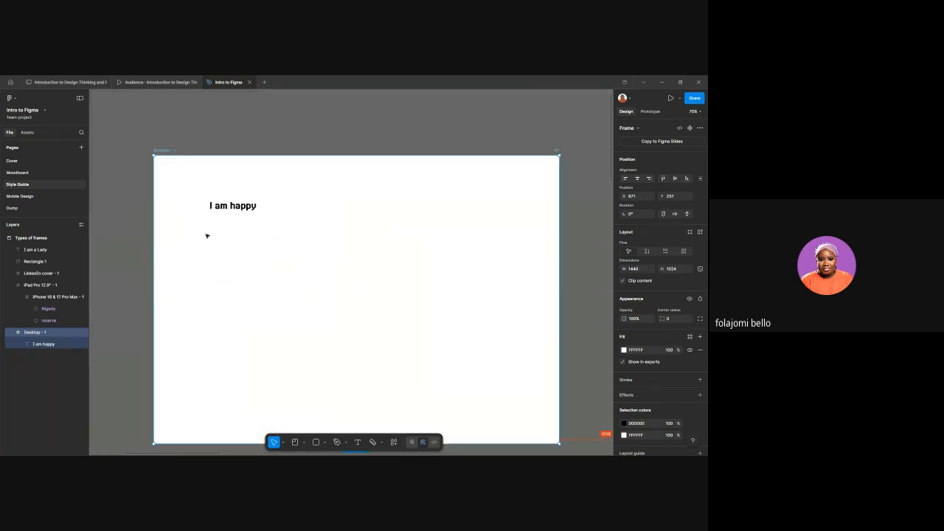
scroll(207, 236, down, 2)
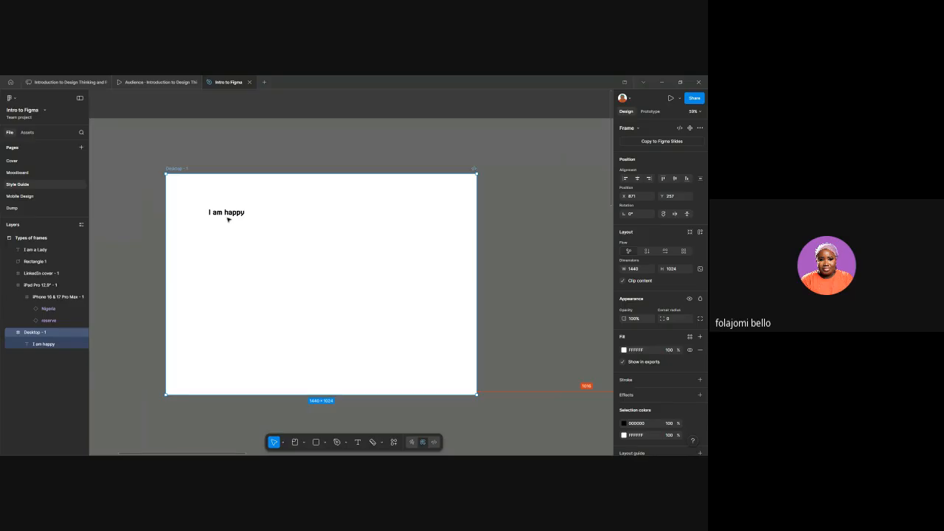
click(228, 218)
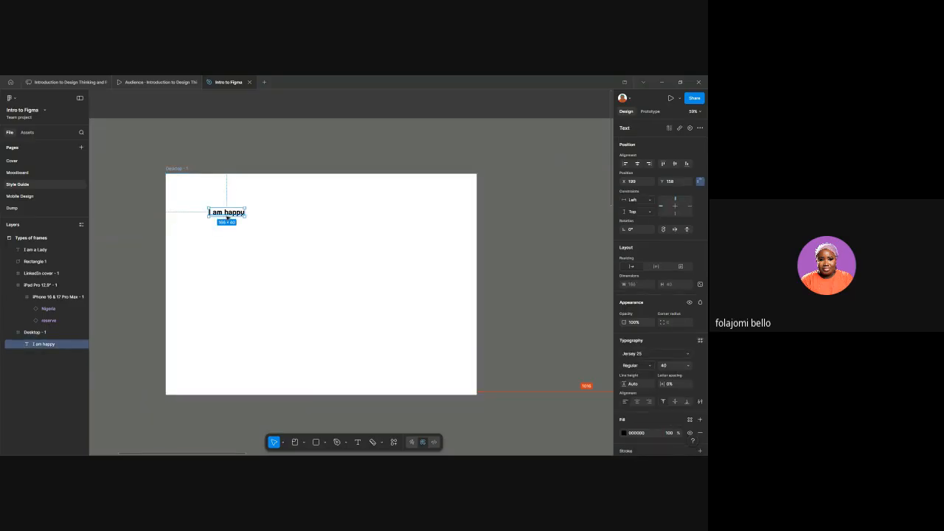
key(ctrl+d)
drag(232, 222, 222, 251)
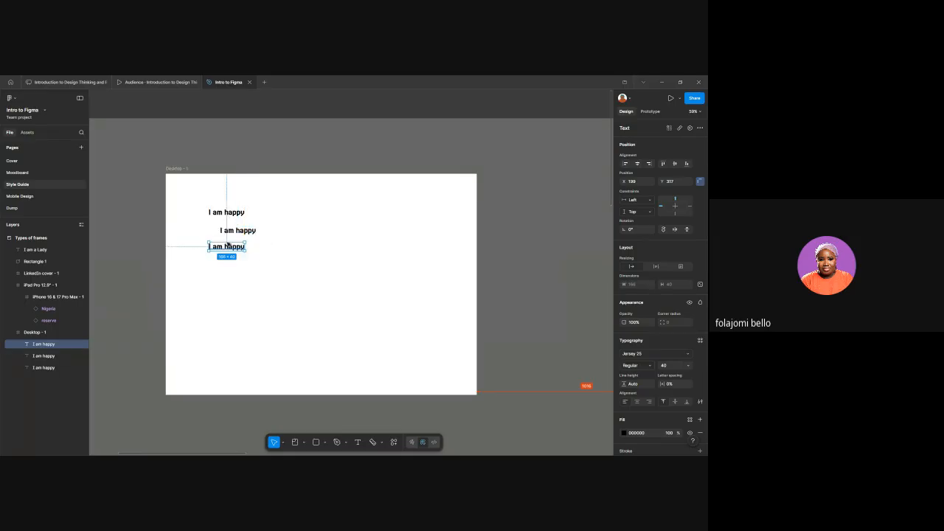
key(ctrl+d)
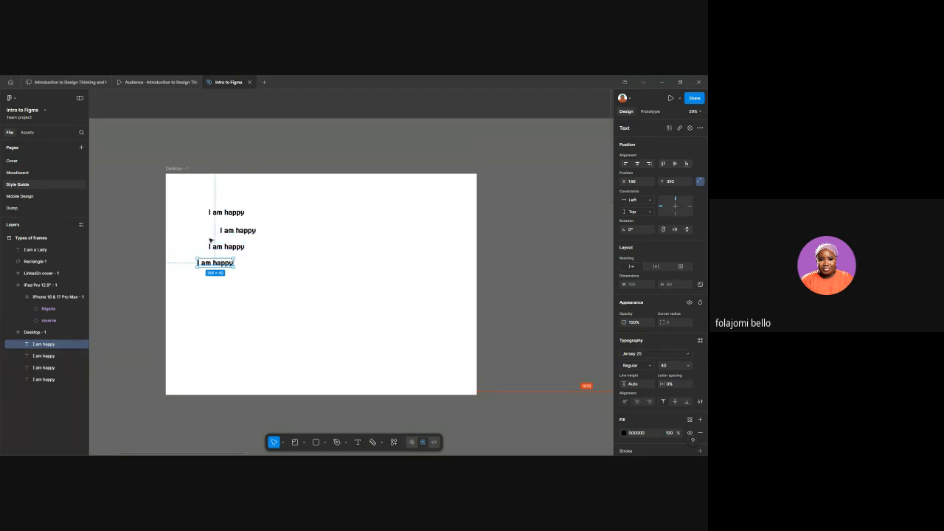
Step: Apply a vertical auto layout to the Desktop - 1 frame and duplicate its last "I am happy" line four times
click(178, 170)
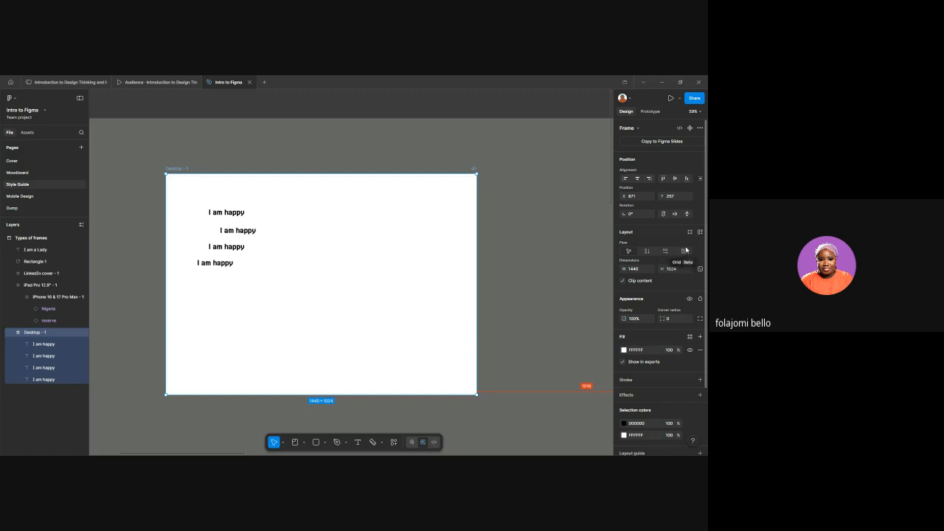
click(647, 252)
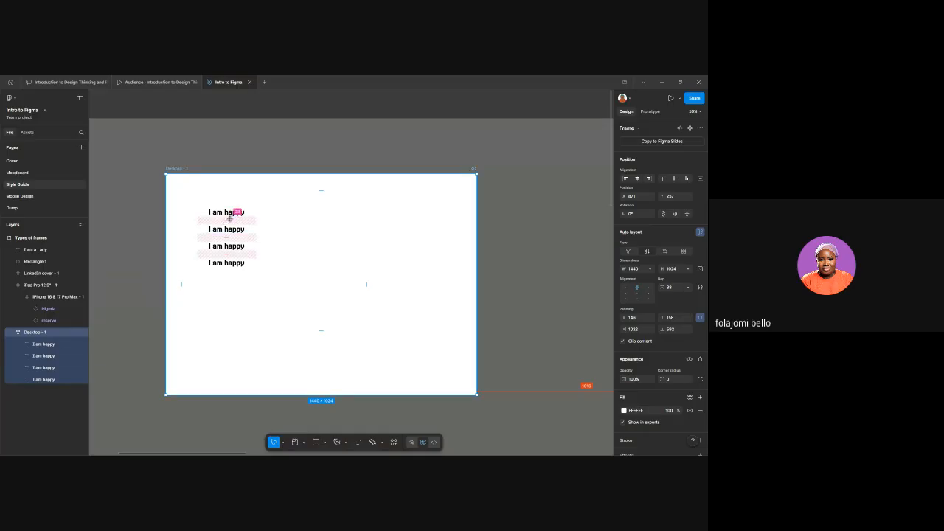
click(233, 264)
key(ctrl+d)
key(ctrl+d)
key(ctrl+d)
key(ctrl+d)
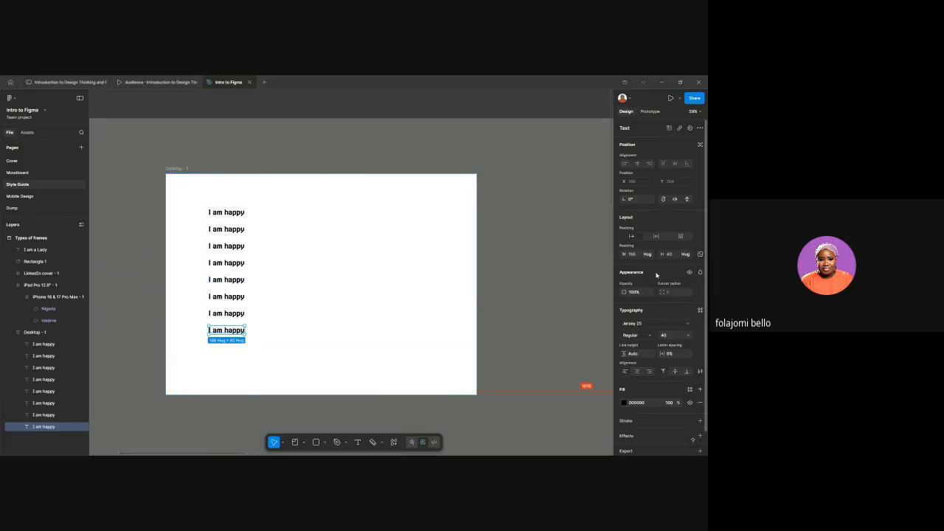
Step: Set the Desktop - 1 frame's auto layout padding to 32 on the left, top, right and bottom
click(234, 195)
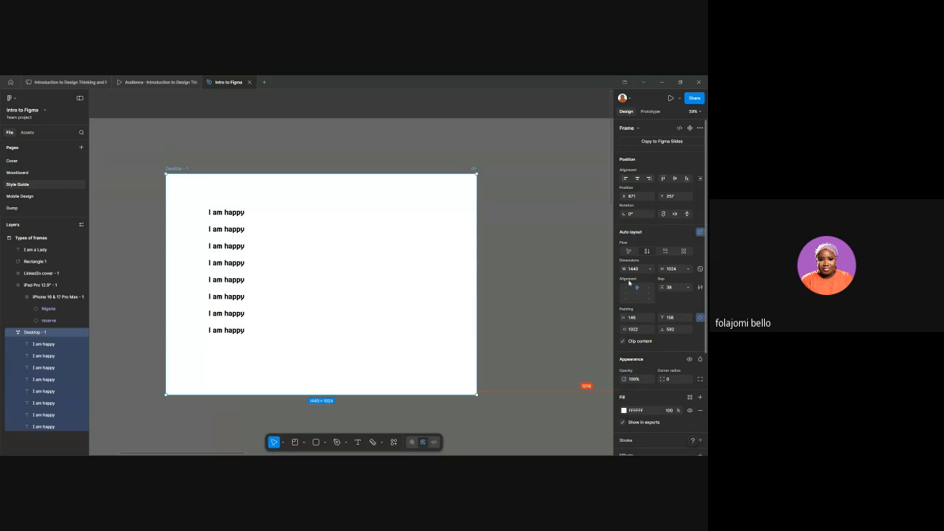
click(634, 319)
text(0)
text(2)
click(680, 318)
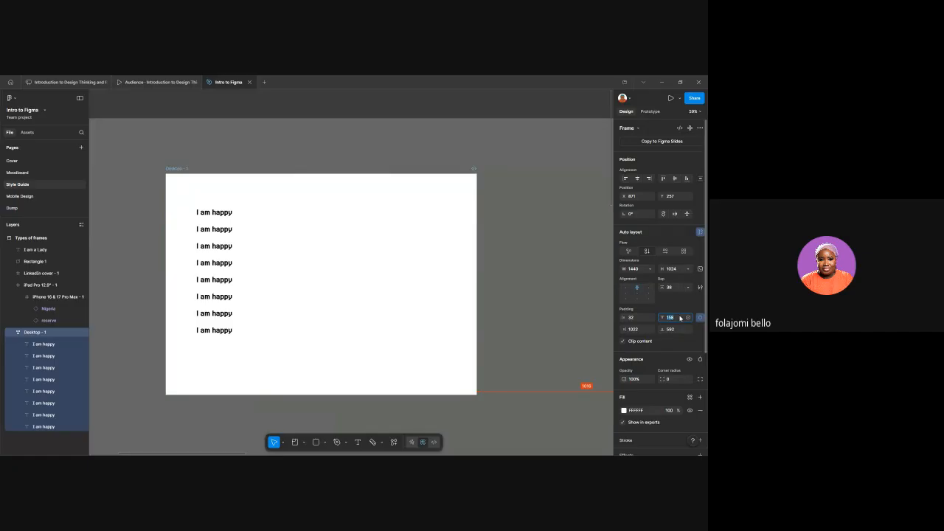
text(38)
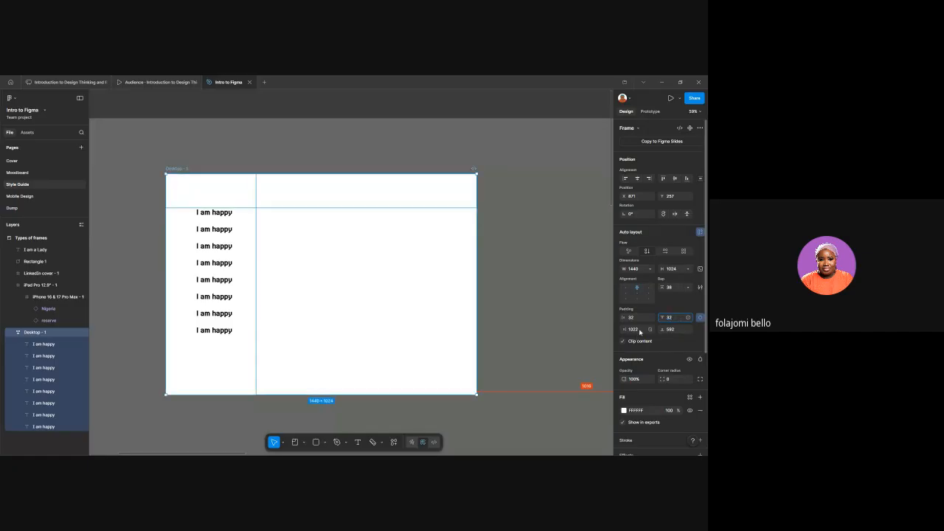
click(639, 330)
text(32)
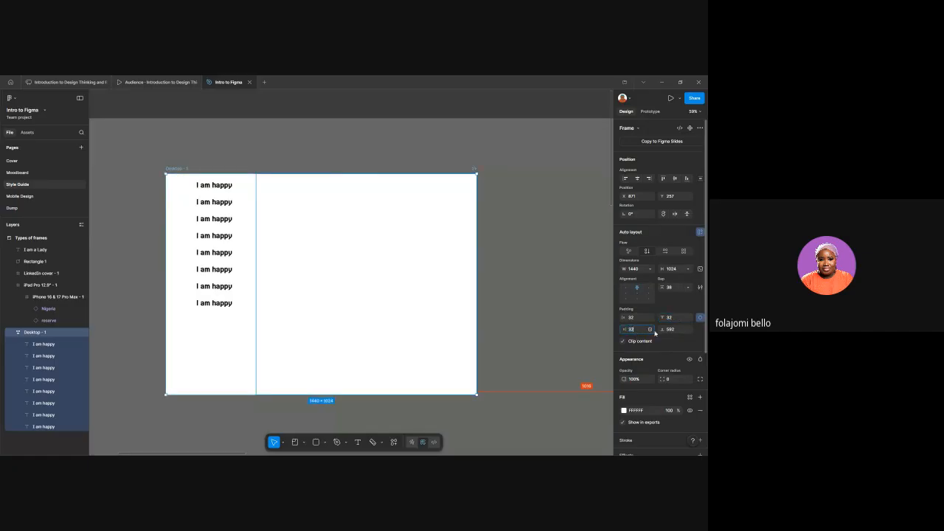
click(673, 332)
text(32)
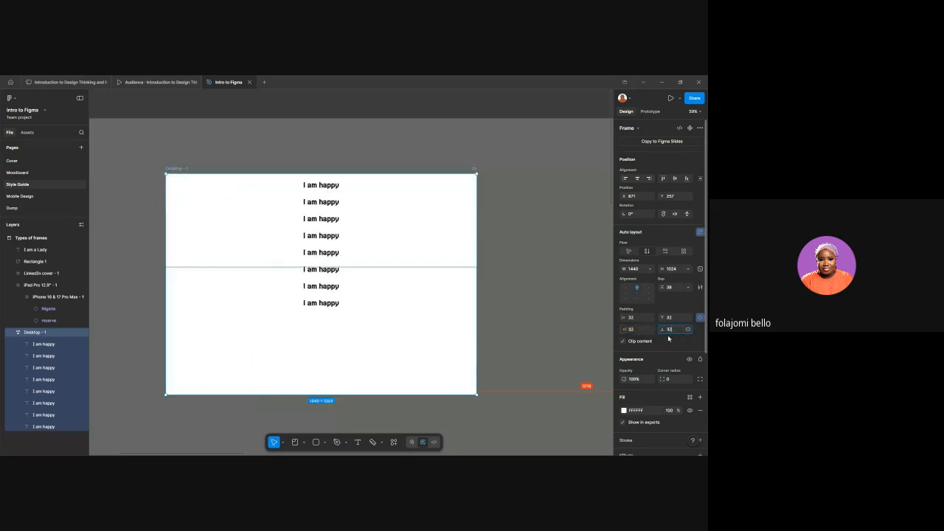
key(Return)
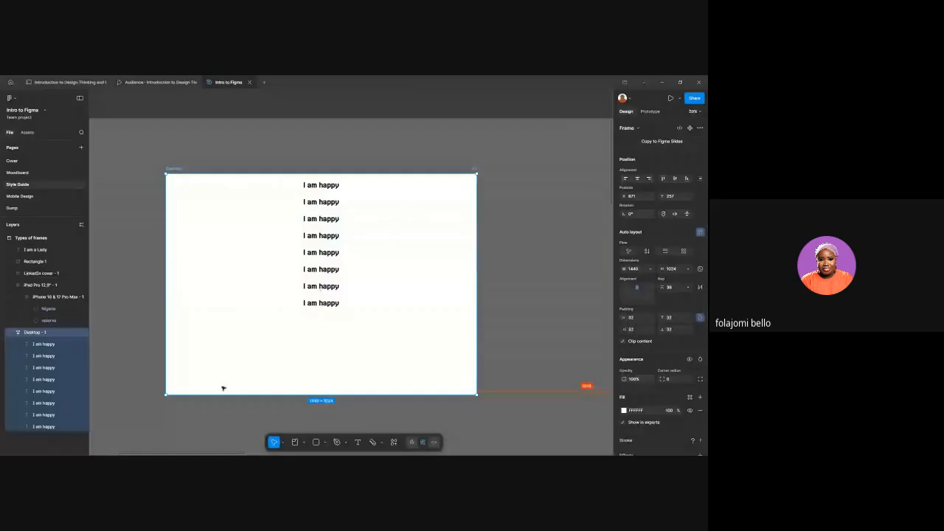
Step: Align the Desktop - 1 frame's auto layout content to the top left, bottom left, and finally bottom right
click(626, 288)
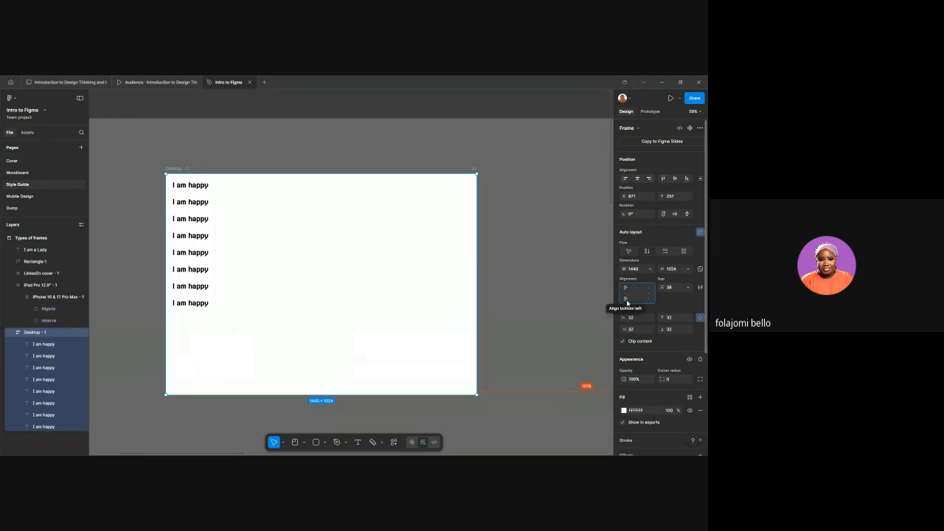
click(627, 300)
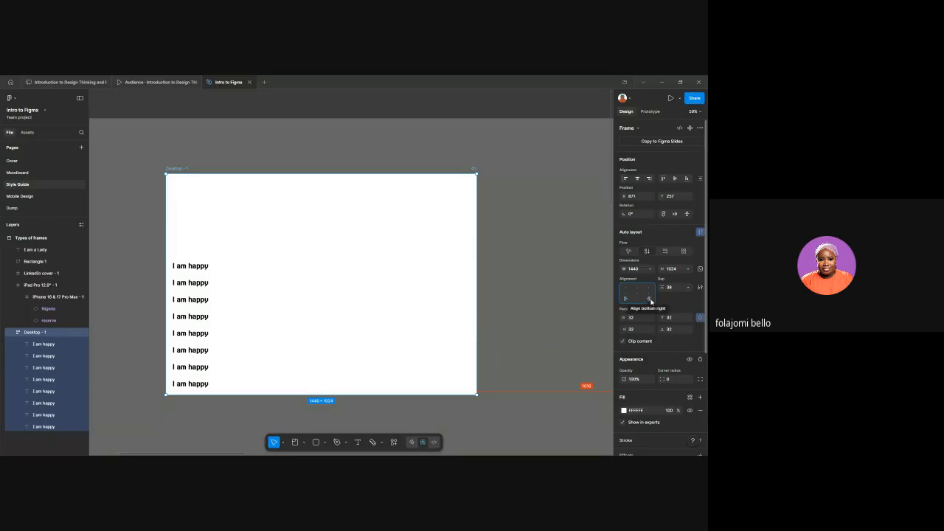
click(650, 299)
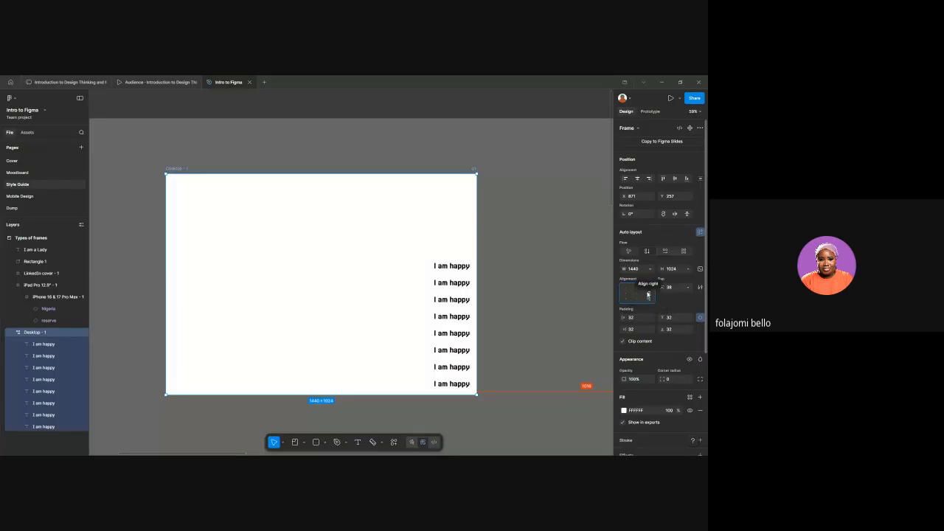
Step: Align the Desktop - 1 frame's auto layout content to the top right, center, right, left, bottom center, and finally center
click(649, 292)
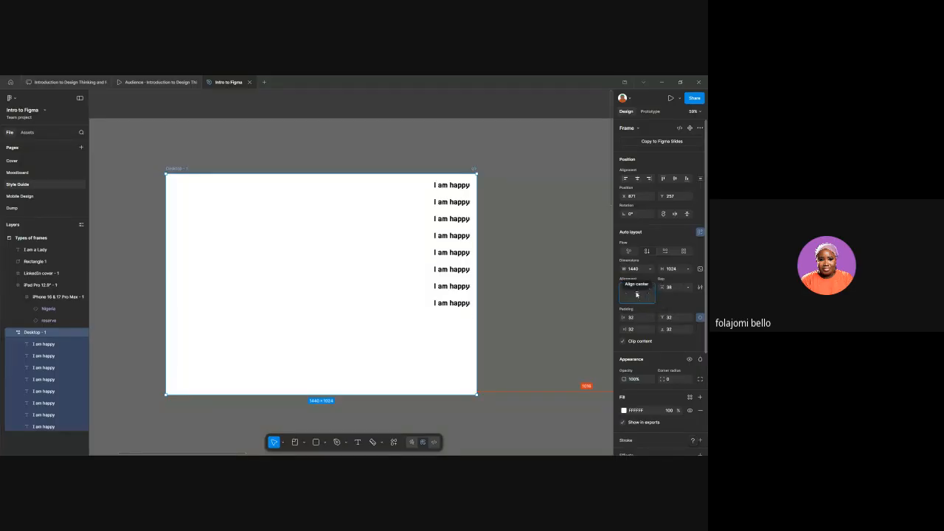
click(638, 294)
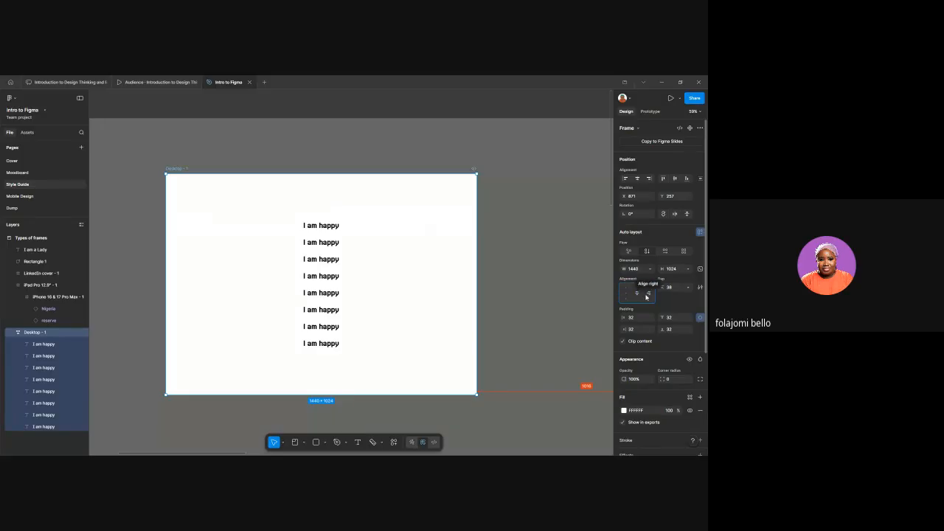
click(650, 296)
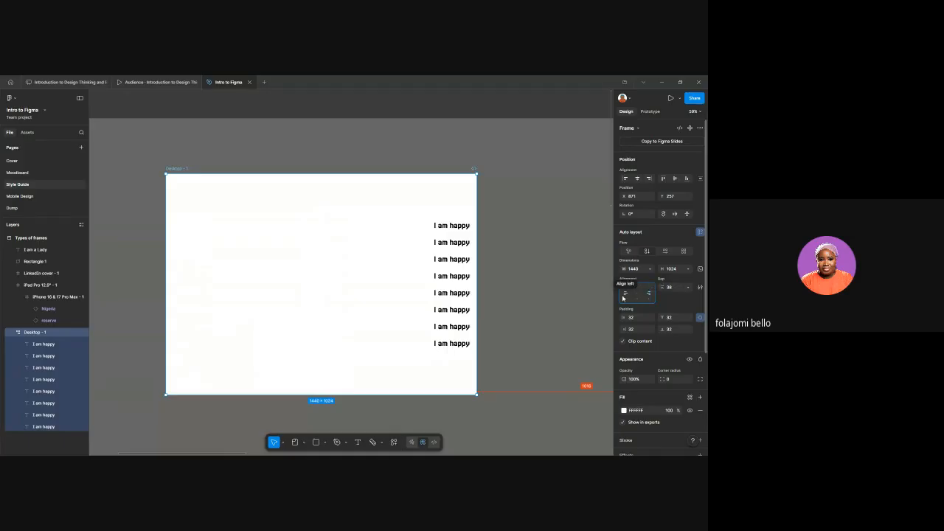
click(626, 297)
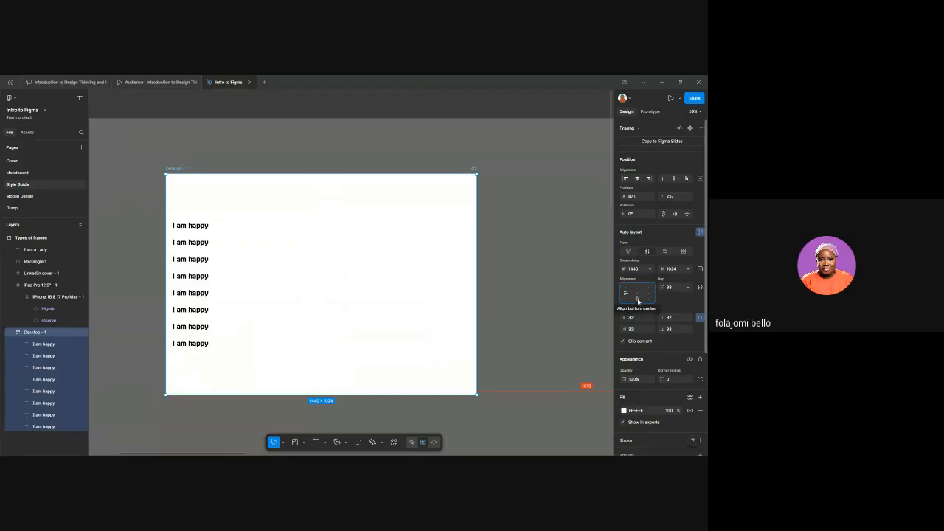
click(639, 301)
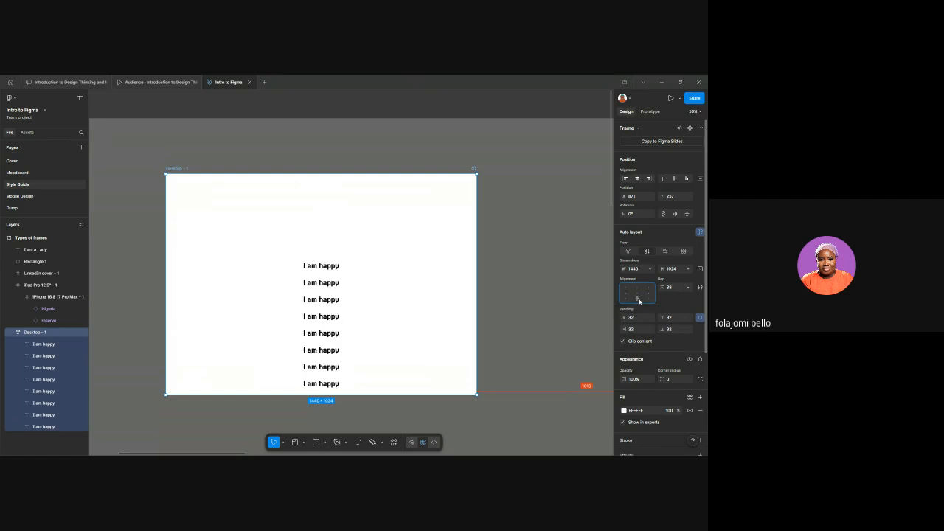
click(639, 296)
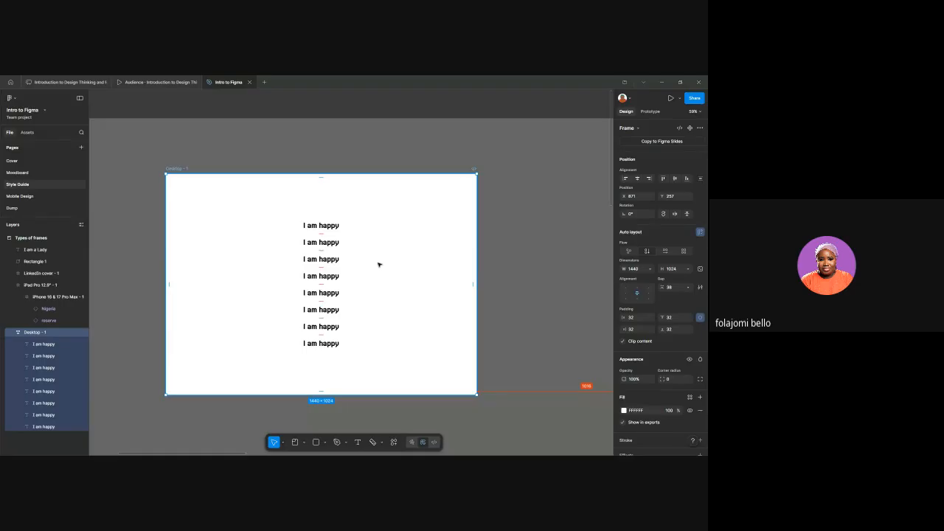
Step: Wrap all eight "I am happy" lines inside Desktop - 1 in their own nested auto layout frame
key(Return)
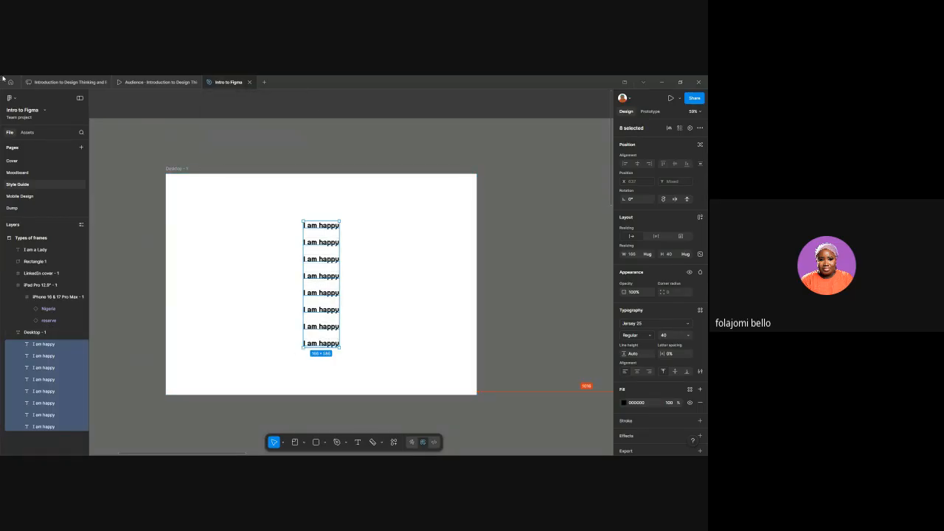
key(shift+a)
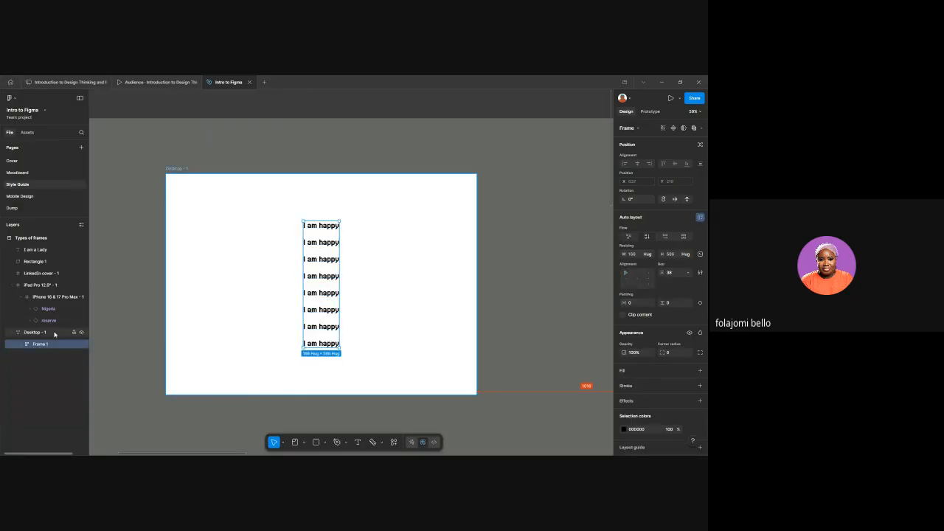
click(21, 345)
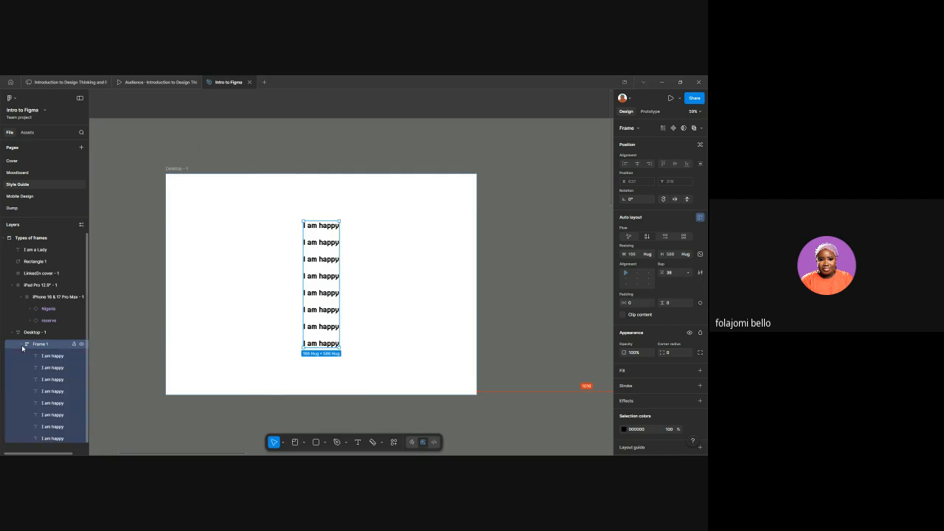
click(21, 345)
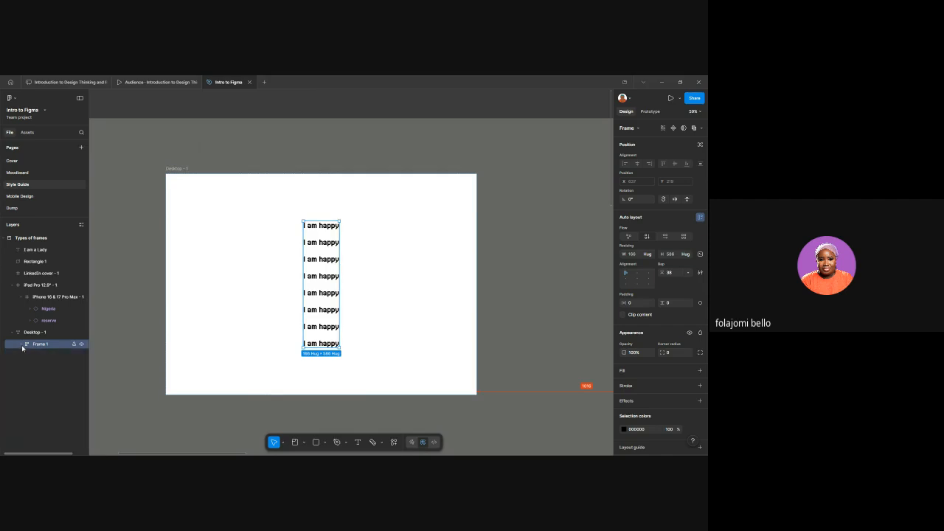
Step: Set the gap between the lines in the nested "I am happy" frame to 32
click(319, 268)
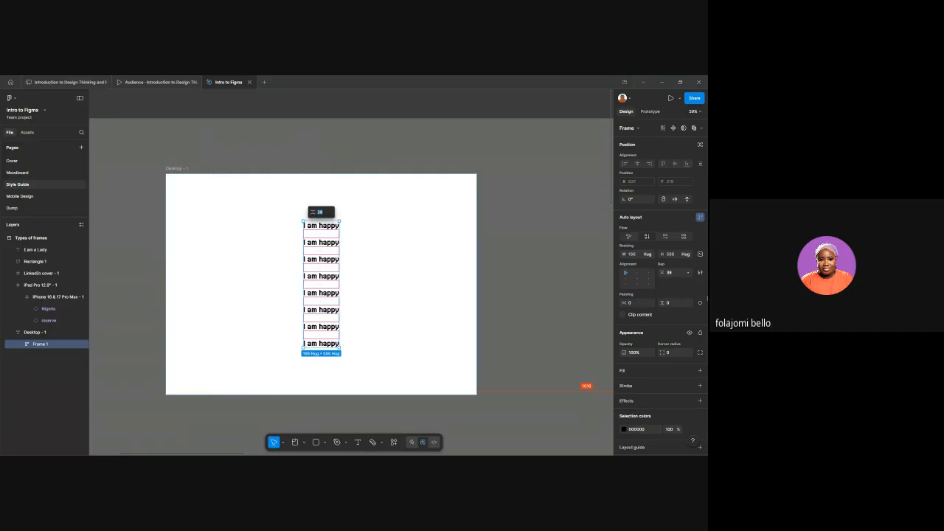
click(676, 273)
text(32)
key(Return)
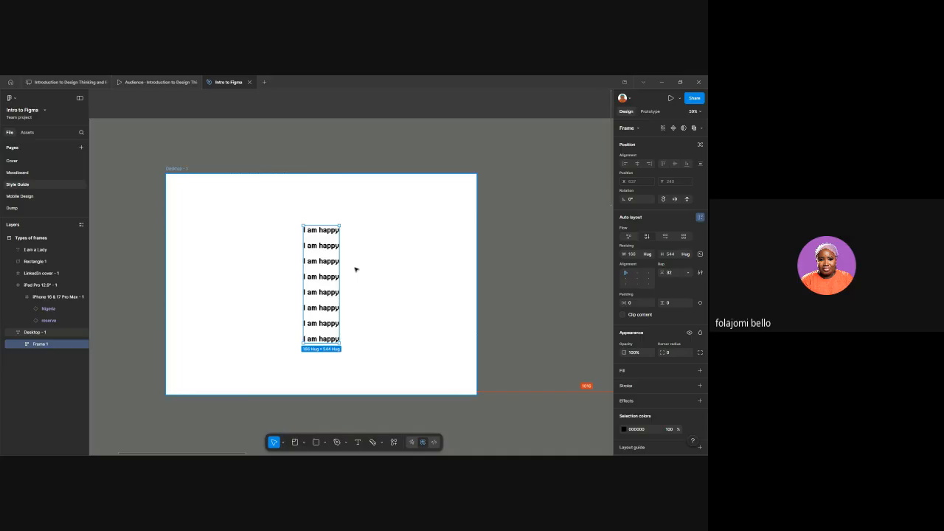
click(306, 216)
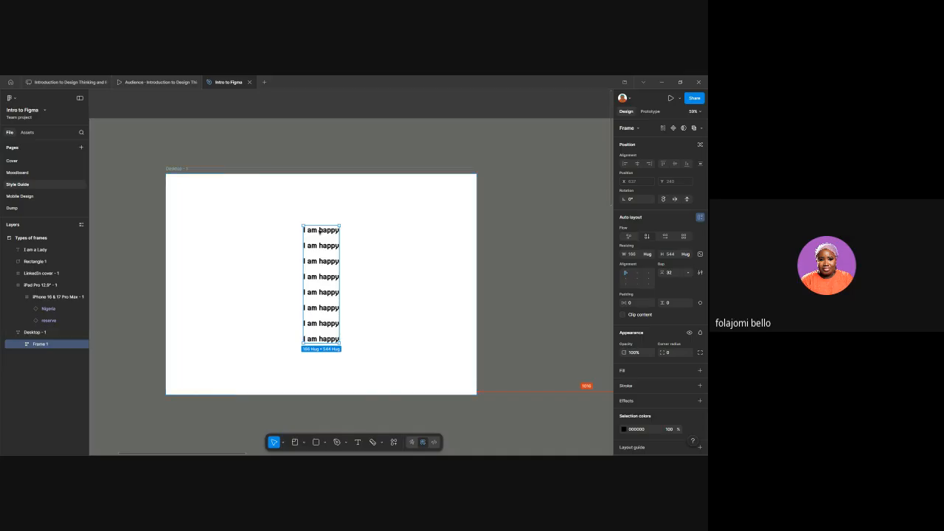
click(317, 303)
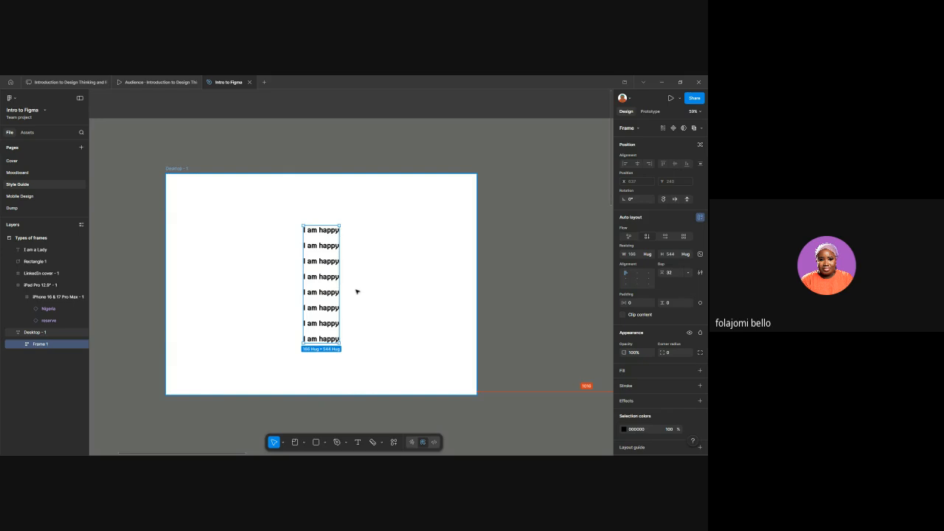
Step: Duplicate the nested column twice and switch the Desktop - 1 frame to a horizontal flow, making three columns side by side
key(ctrl+d)
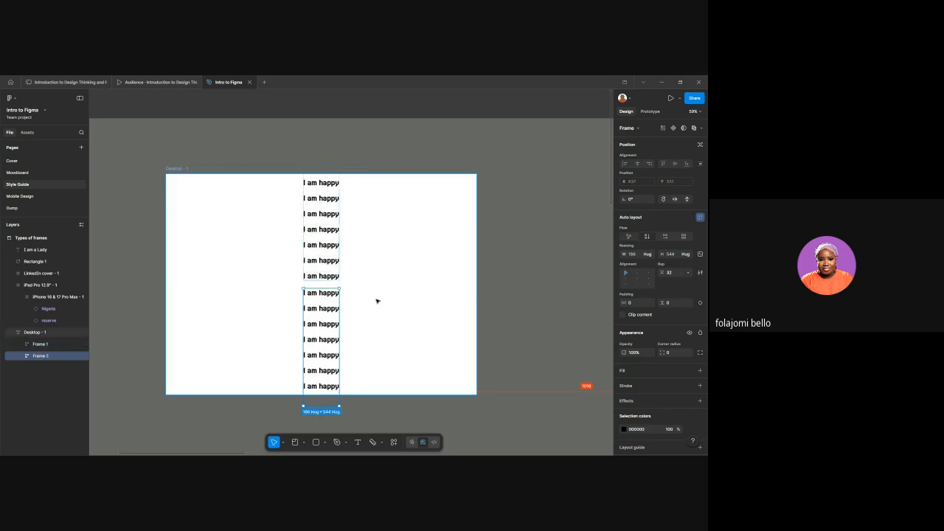
click(376, 301)
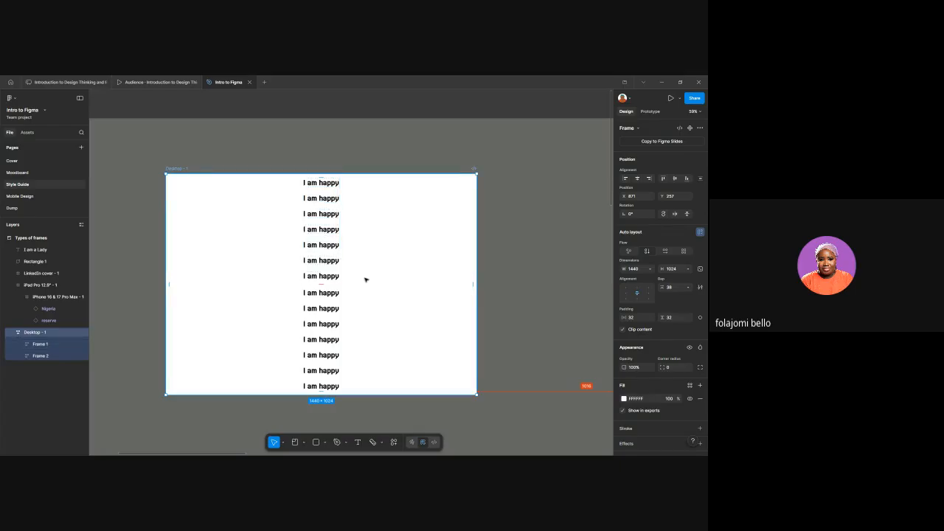
click(666, 252)
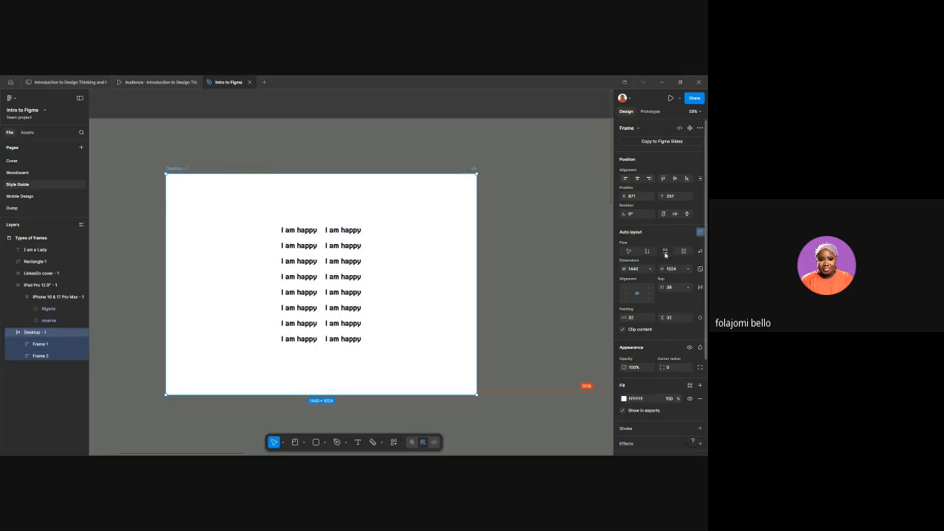
click(358, 325)
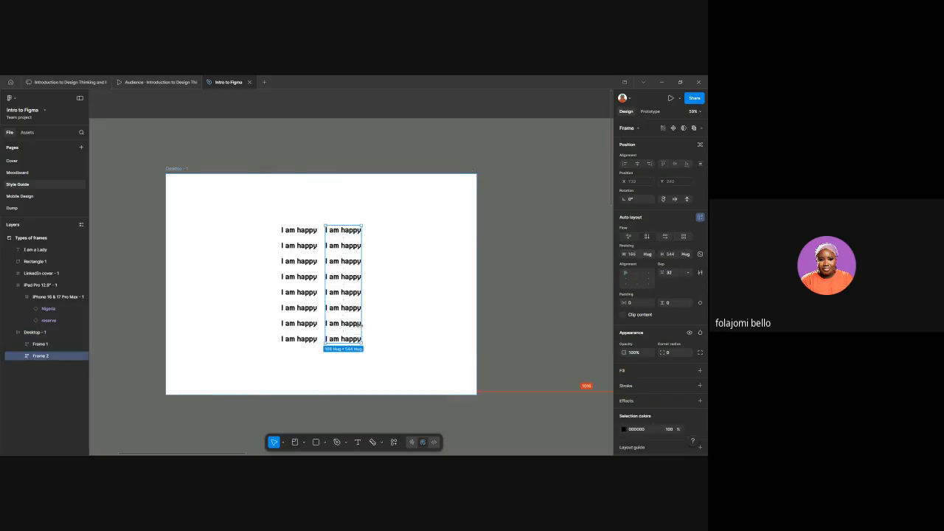
key(ctrl+d)
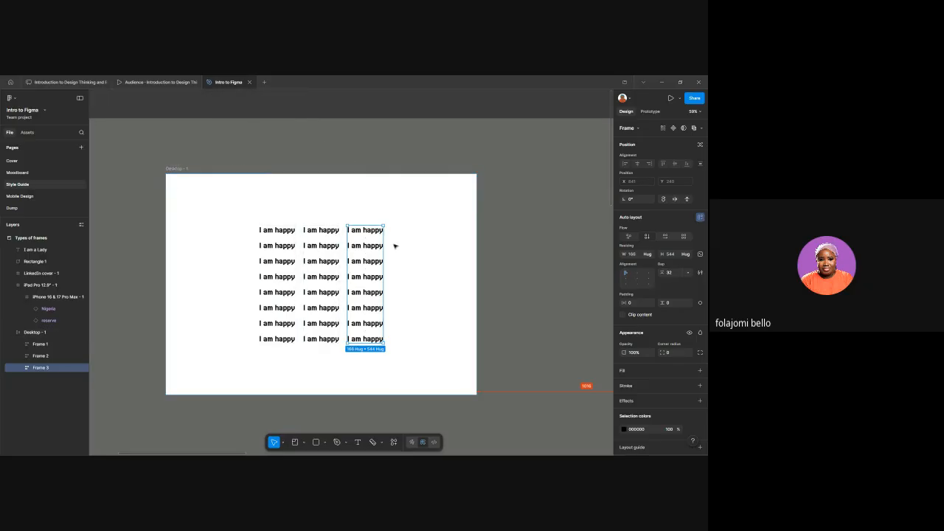
Step: Try a wrapped horizontal flow at width 382 on the third column, and return it to vertical flow with width hugging contents
click(668, 237)
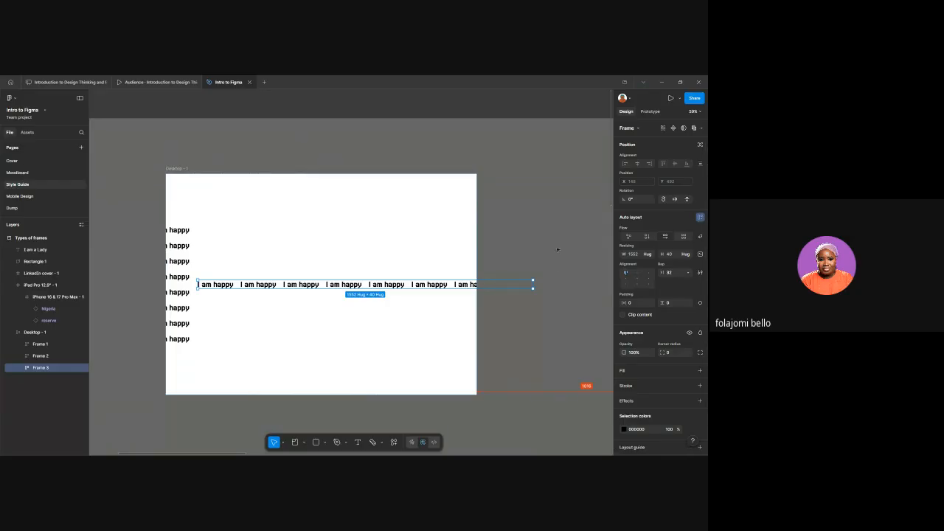
click(700, 236)
drag(534, 284, 278, 275)
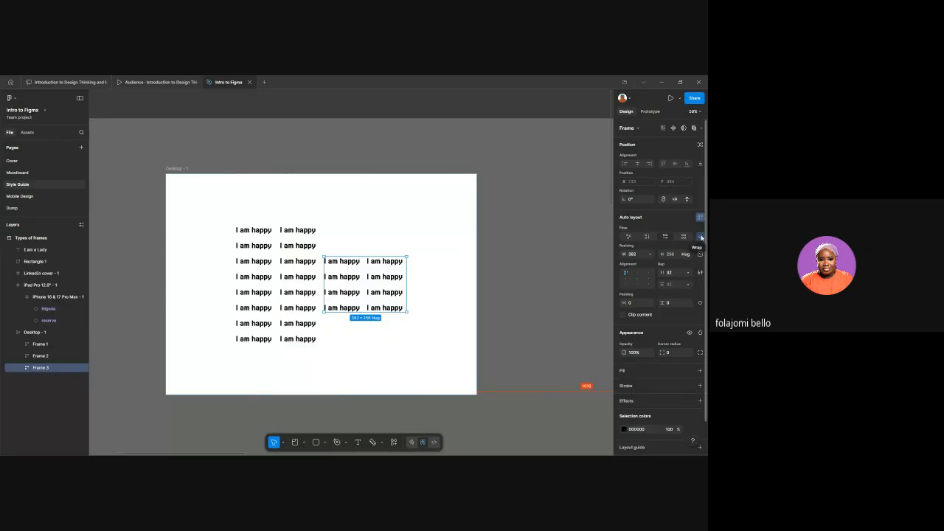
click(701, 237)
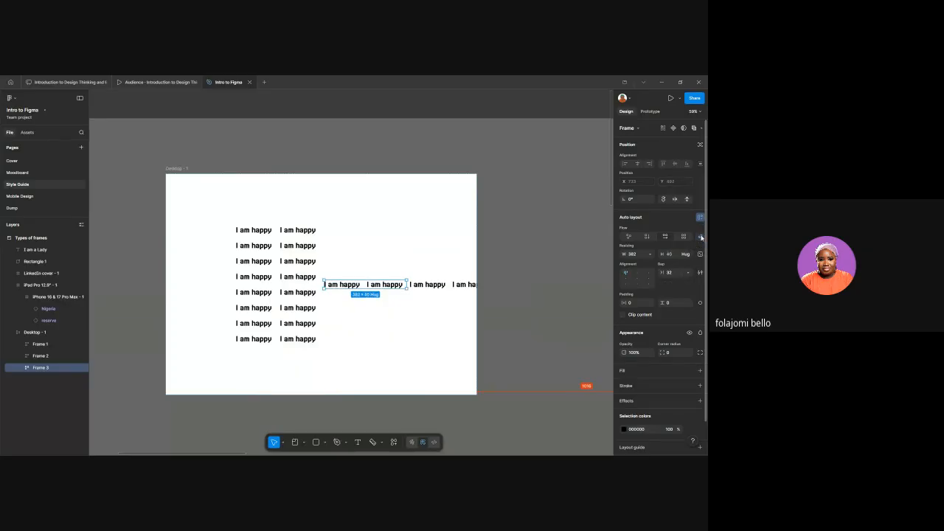
click(650, 237)
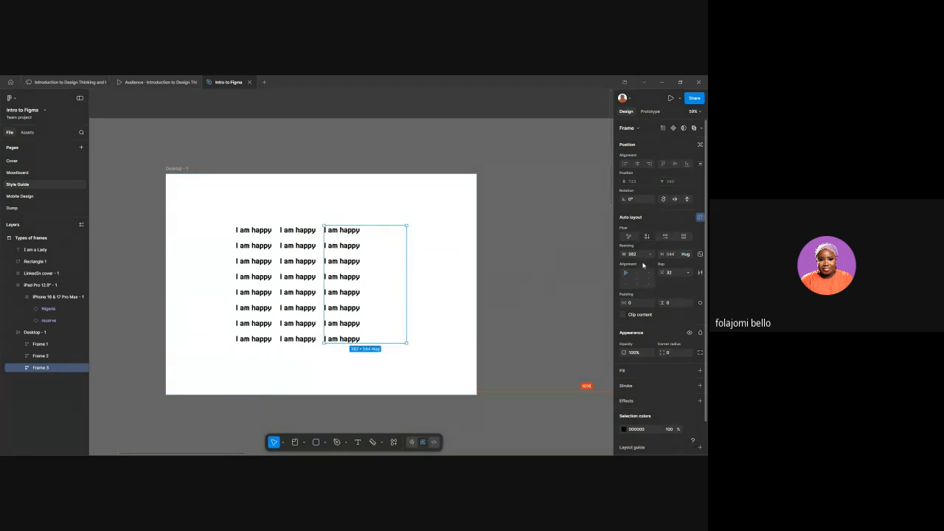
click(647, 255)
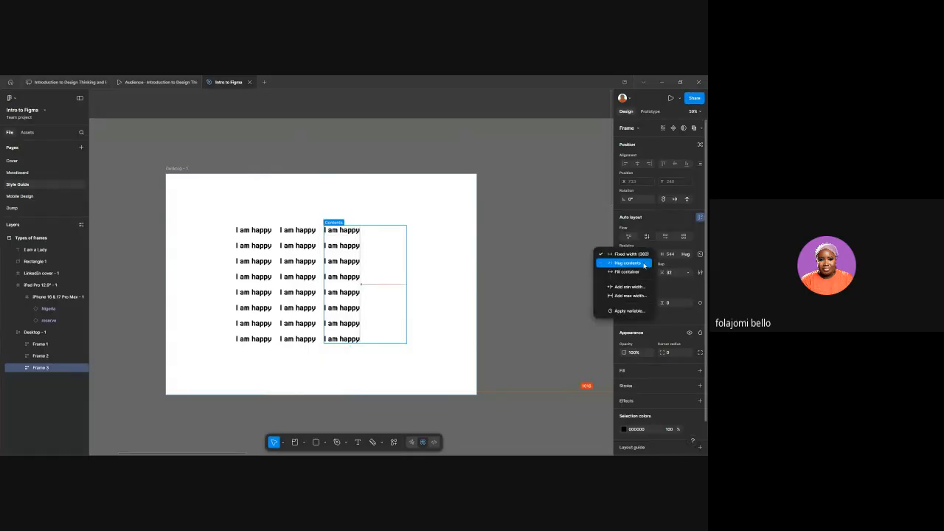
click(644, 264)
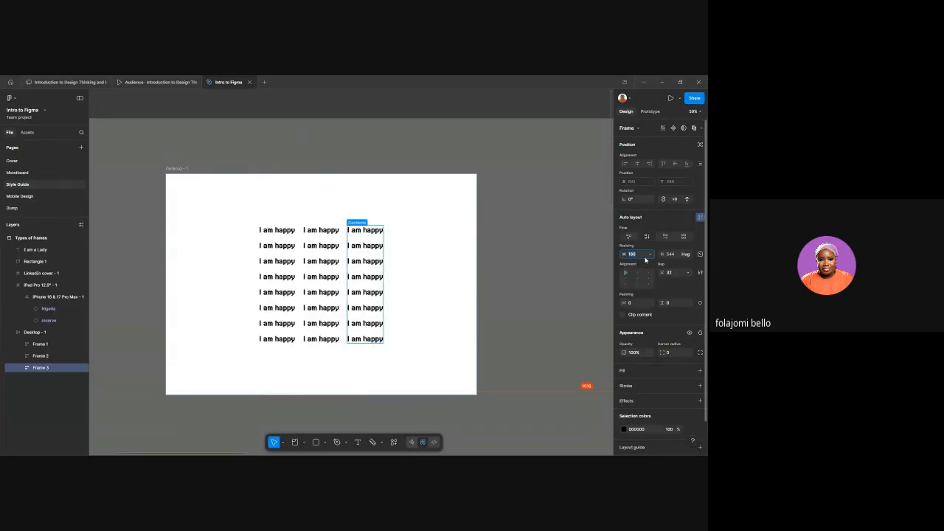
Step: Try the fill container width on the third column and return it to hug contents
click(656, 254)
click(655, 254)
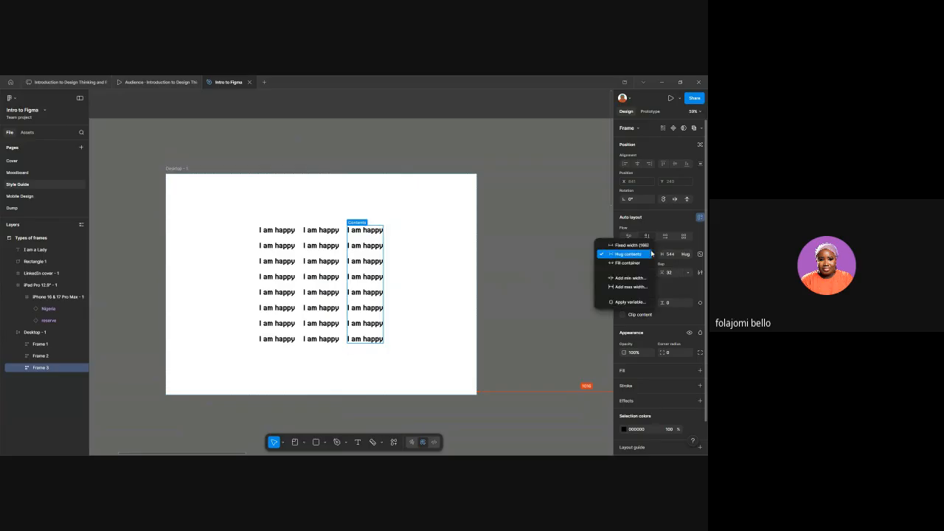
click(641, 263)
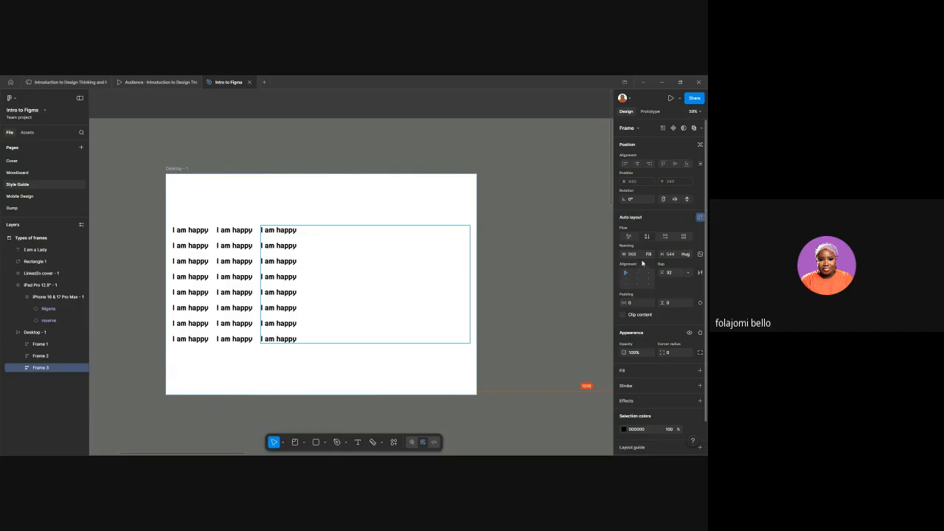
click(648, 255)
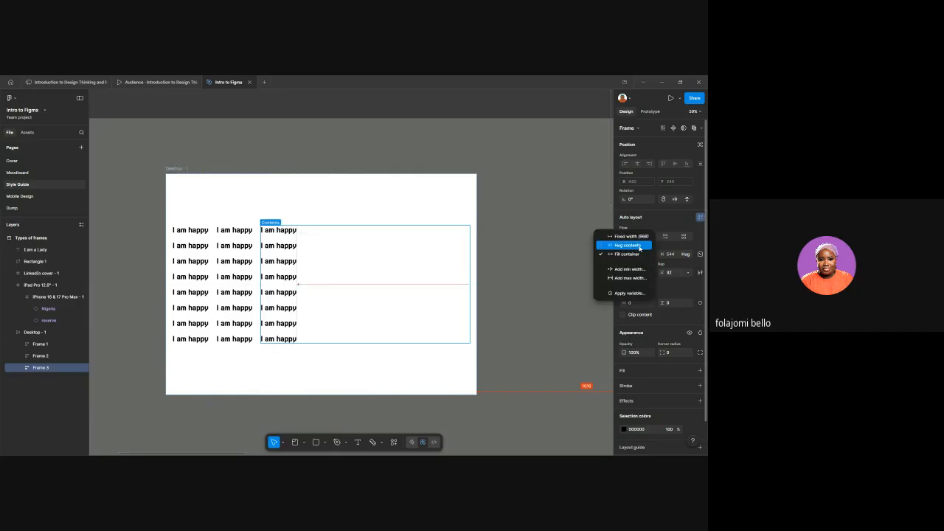
click(639, 248)
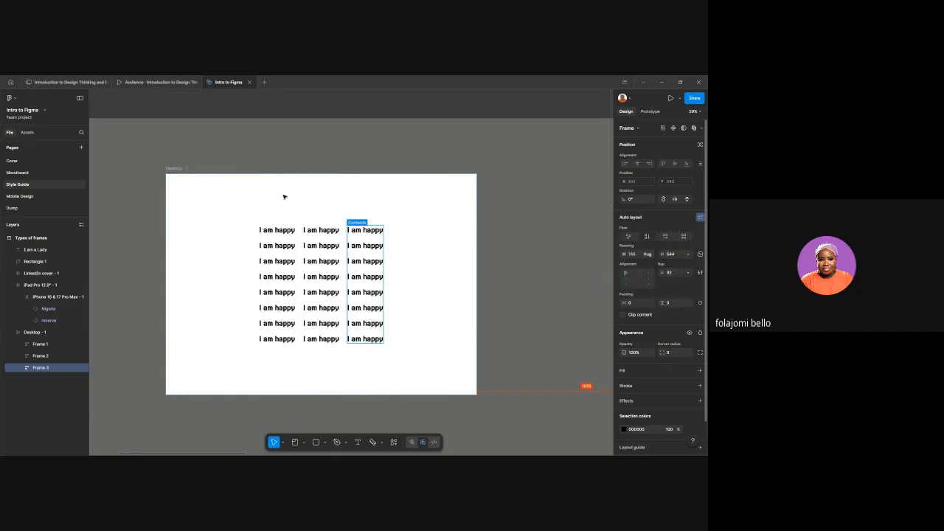
Step: Group the three "I am happy" columns in one horizontal auto layout frame and duplicate that frame inside Desktop - 1
click(251, 248)
key(Return)
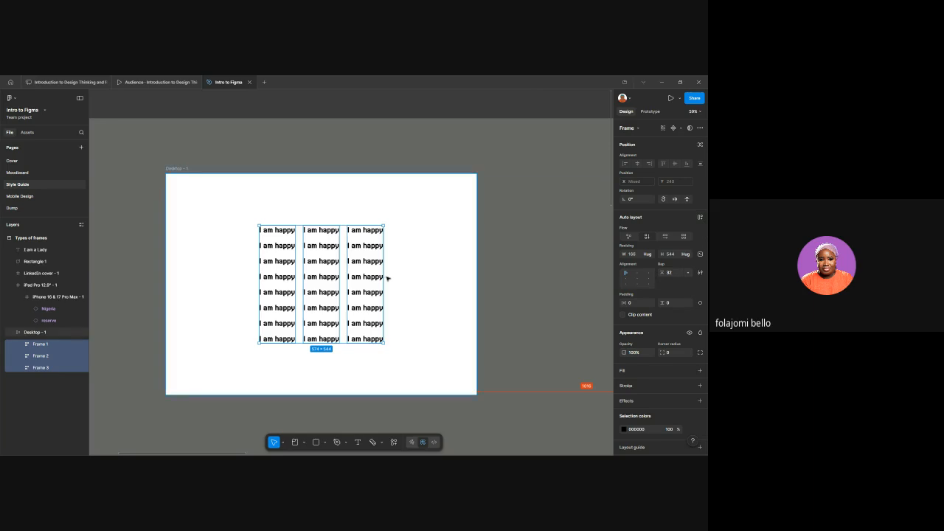
key(shift+a)
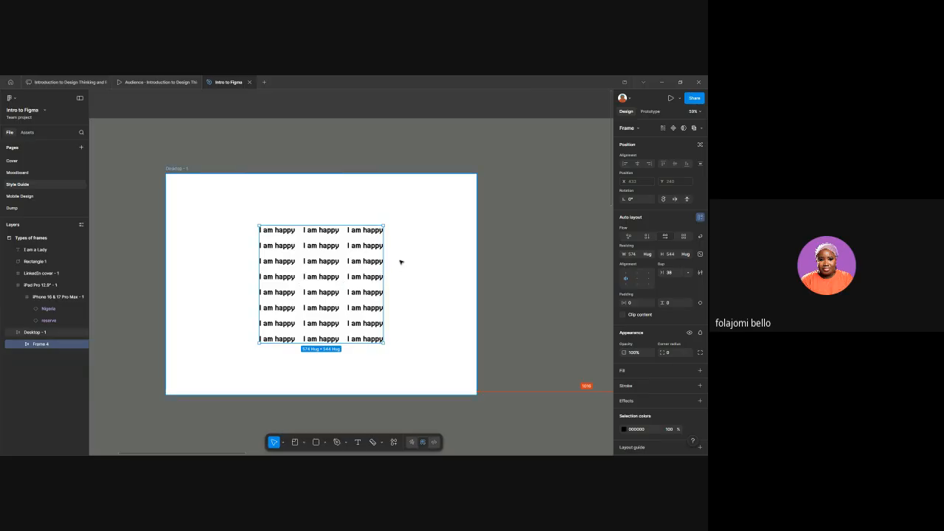
key(ctrl+d)
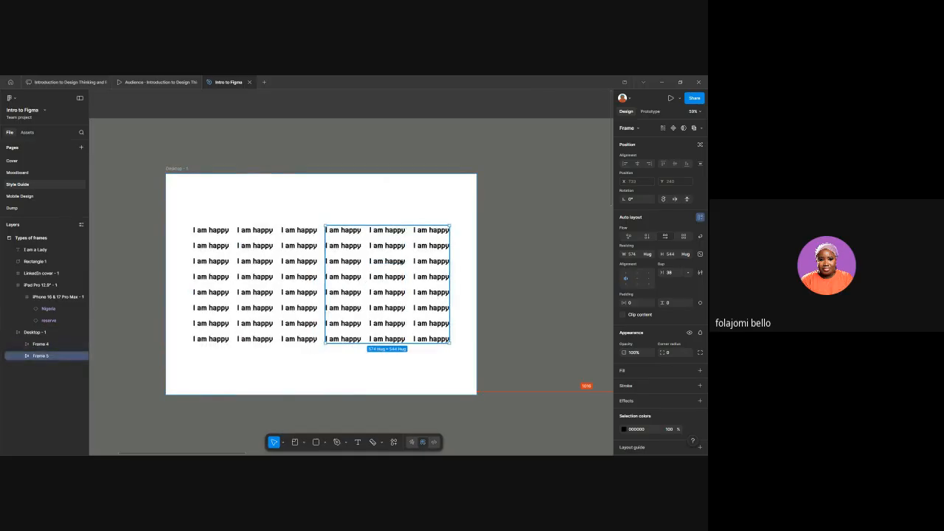
click(367, 207)
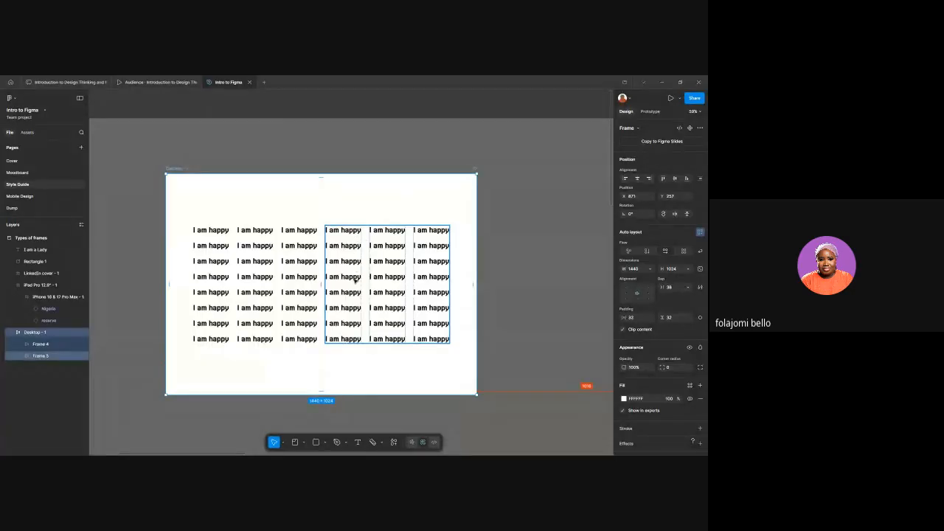
Step: Widen the gap between the columns of the duplicated three-column frame to about 457
scroll(366, 276, down, 3)
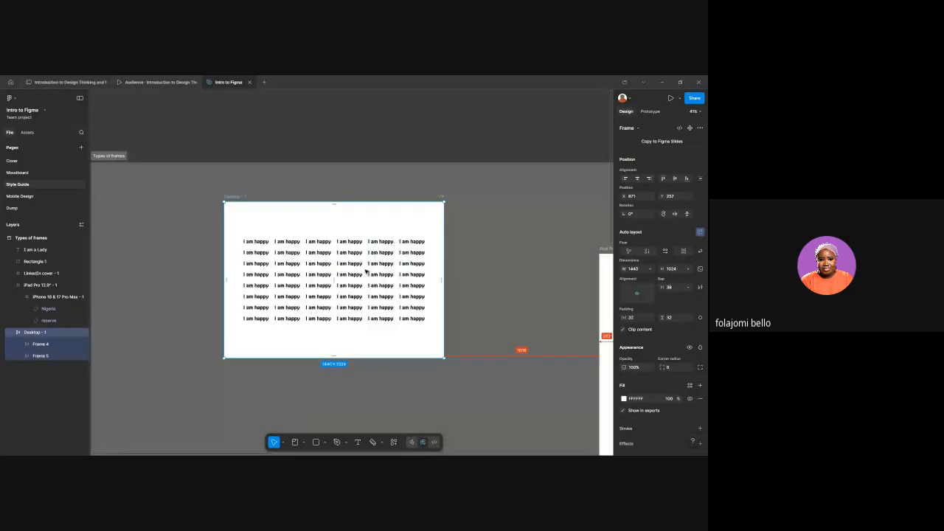
click(367, 278)
drag(367, 278, 398, 258)
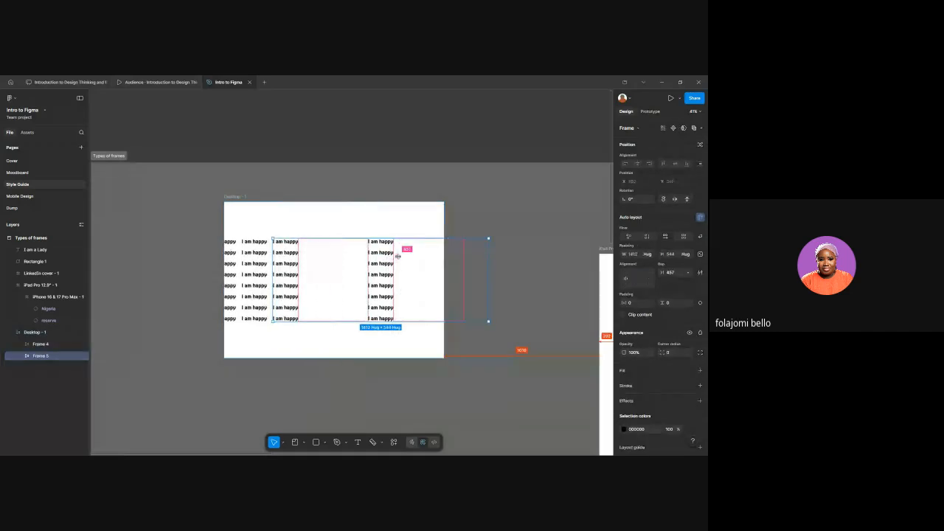
Step: Undo the gap widening on the duplicated three-column frame inside Desktop - 1
click(400, 258)
key(ctrl+z)
drag(375, 287, 342, 222)
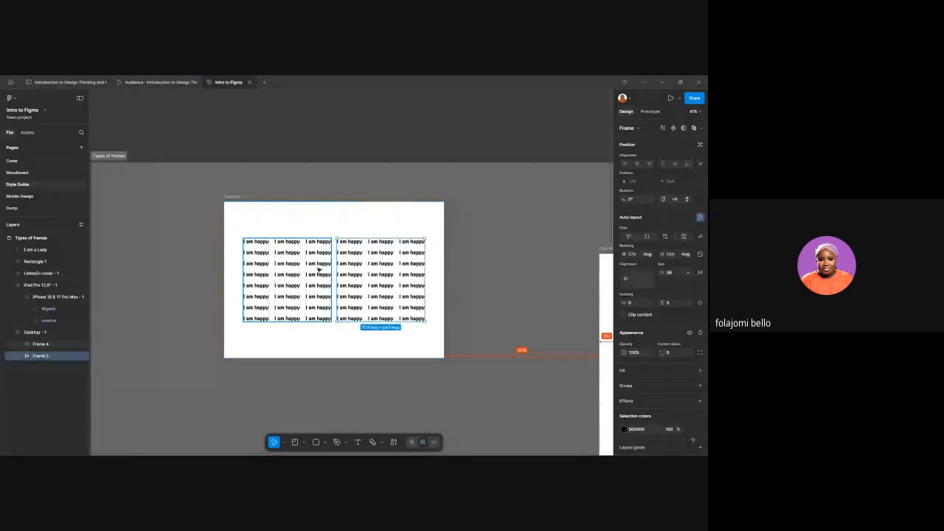
drag(319, 270, 337, 217)
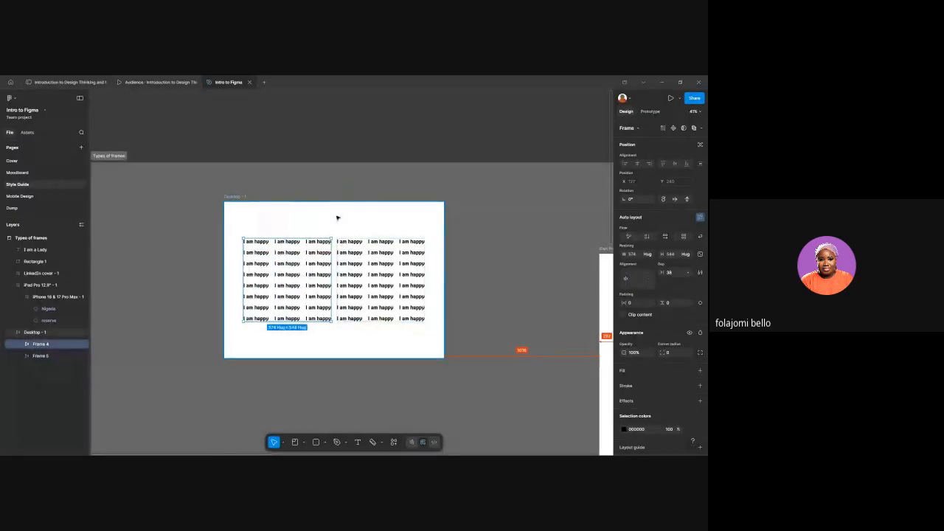
click(306, 207)
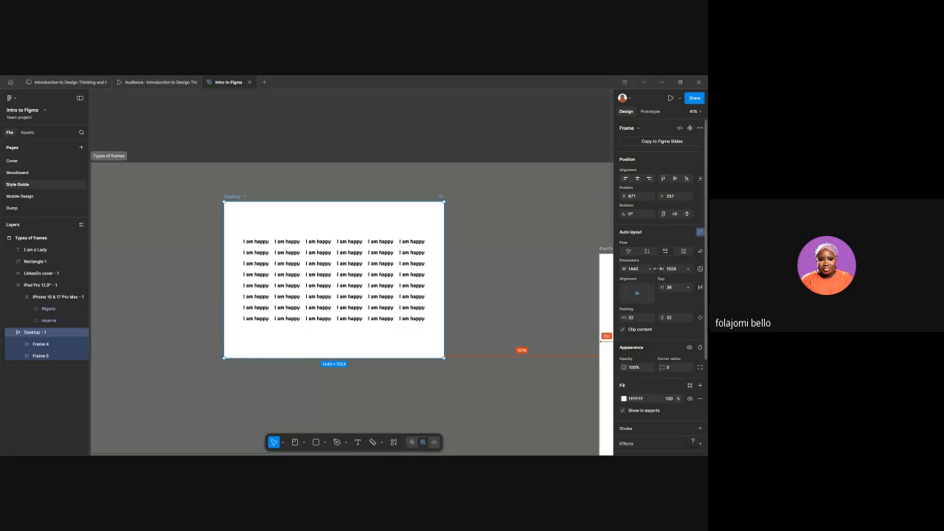
scroll(680, 337, down, 1)
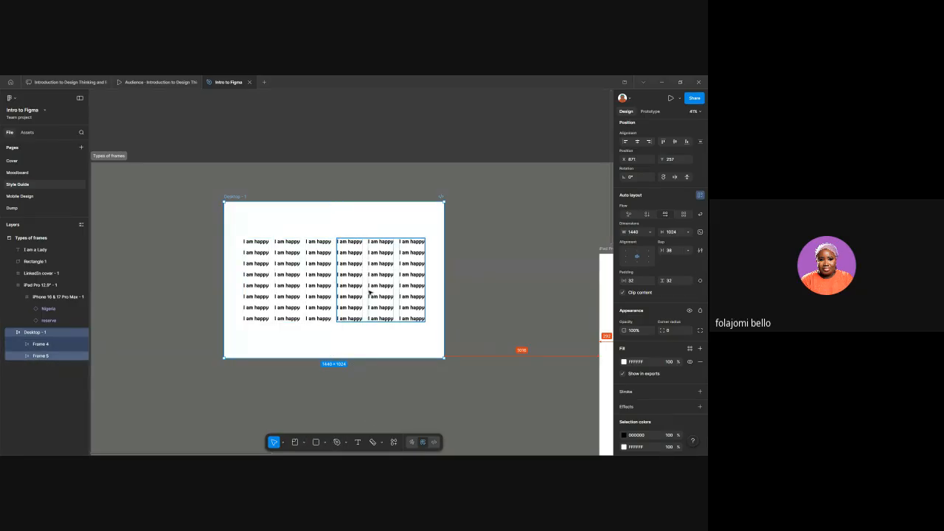
Step: Group both three-column frames in one auto layout frame and set Desktop - 1 to vertical flow
click(373, 295)
shift+click(261, 309)
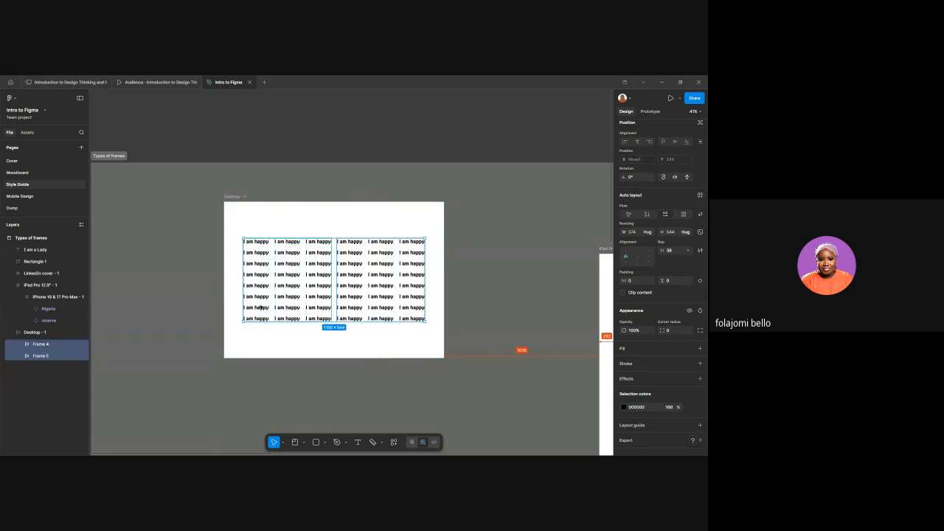
key(shift+a)
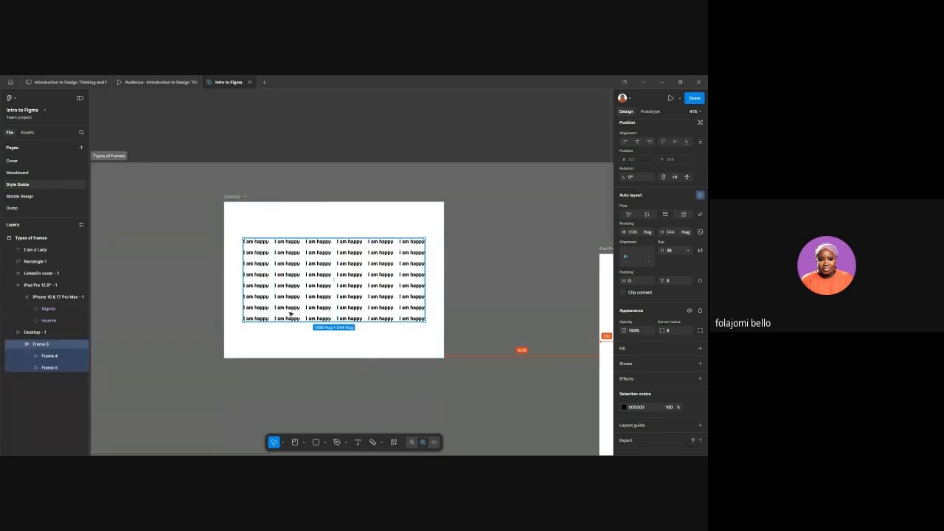
click(307, 350)
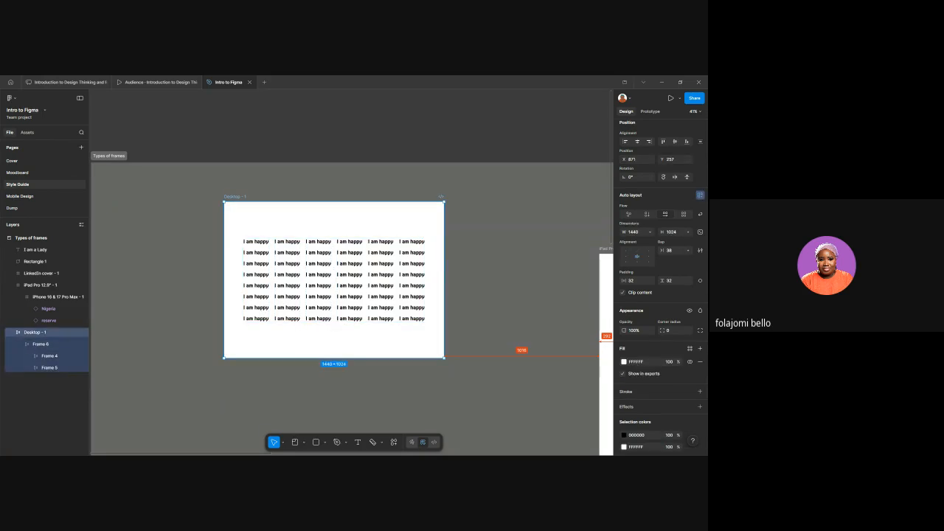
click(651, 214)
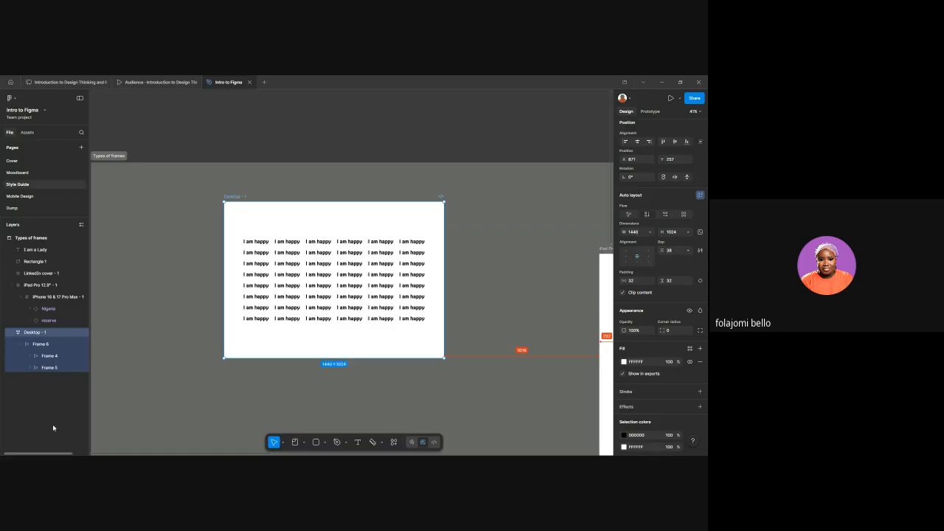
Step: Draw a new frame about 504 × 288 inside Desktop - 1, below the "I am happy" columns
click(324, 442)
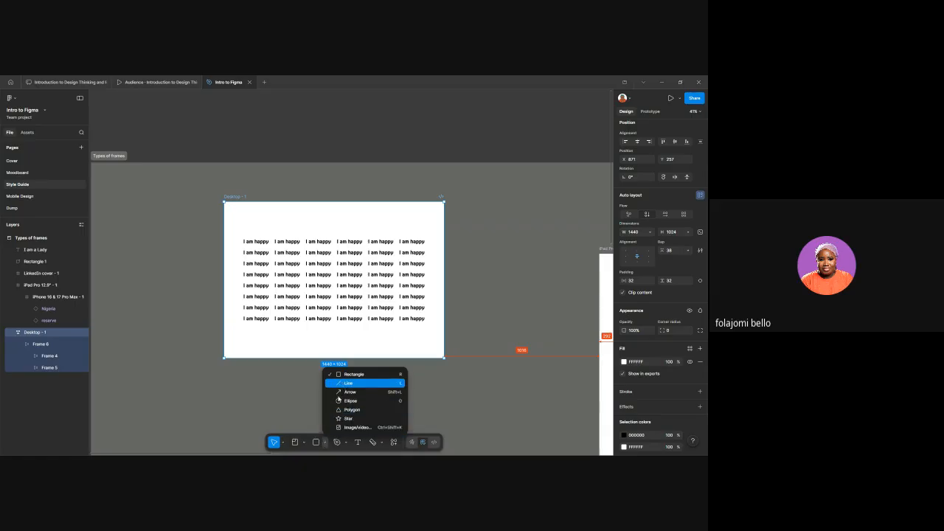
key(Escape)
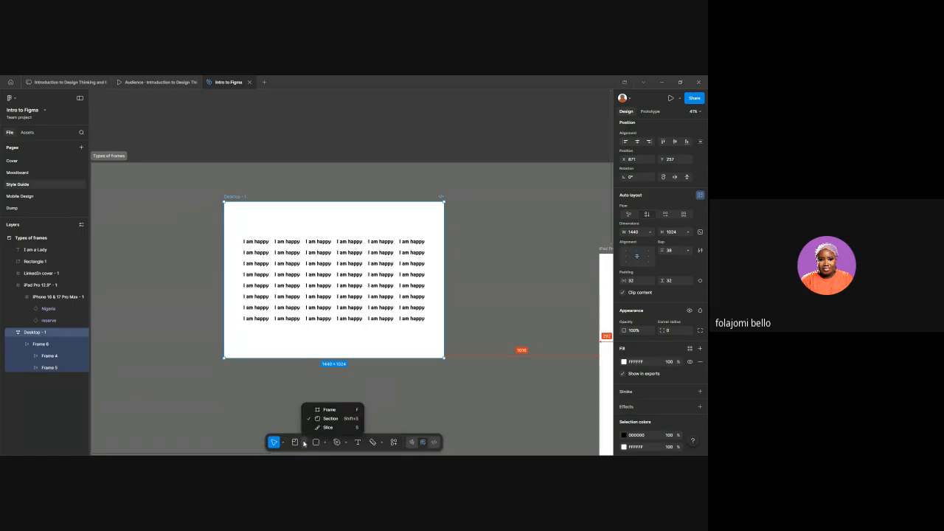
click(325, 409)
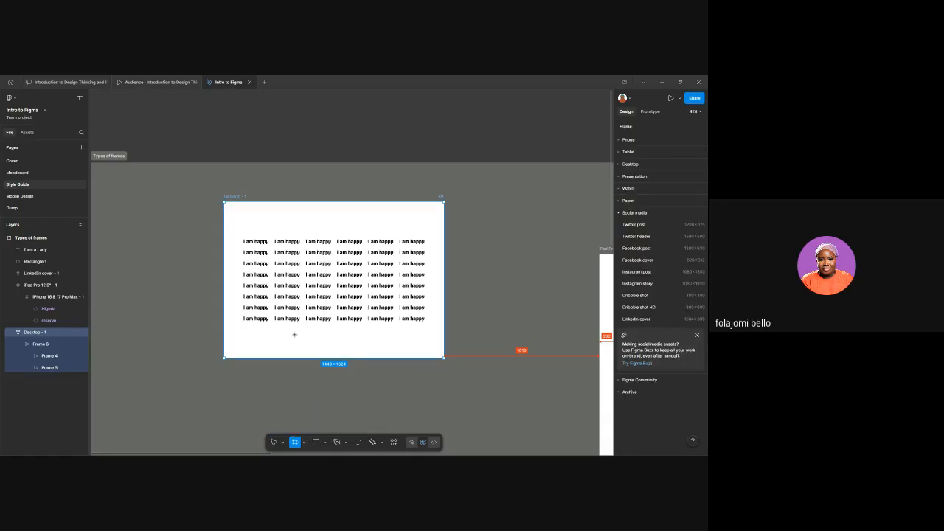
drag(294, 334, 371, 379)
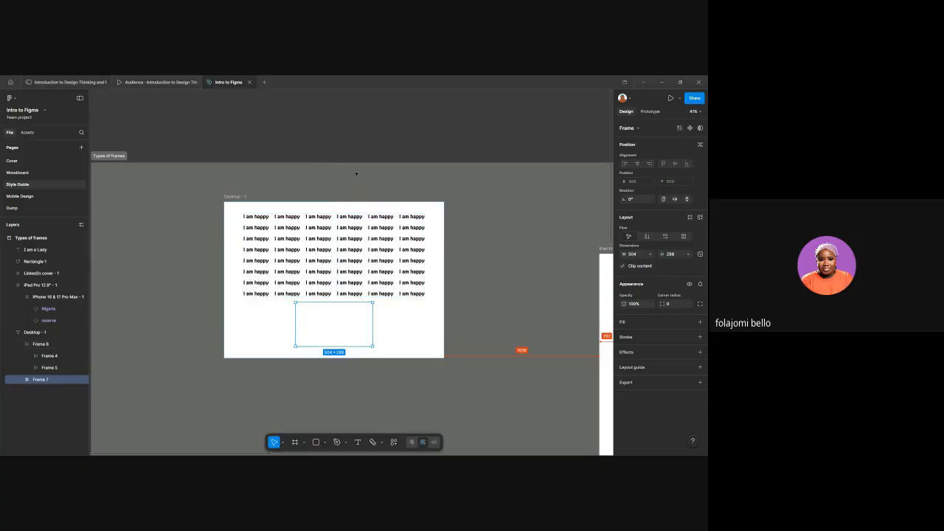
Step: Give the new frame below the text columns a solid red fill, about B72727
click(700, 322)
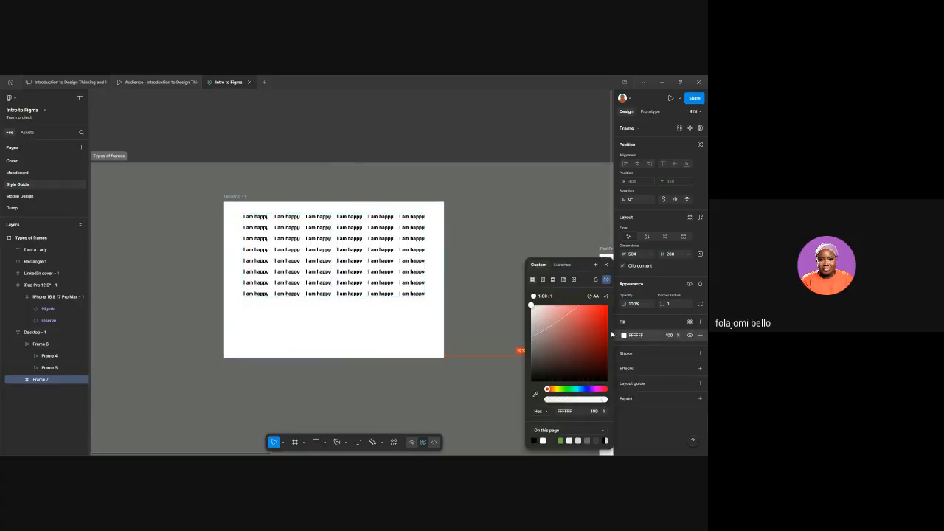
click(591, 327)
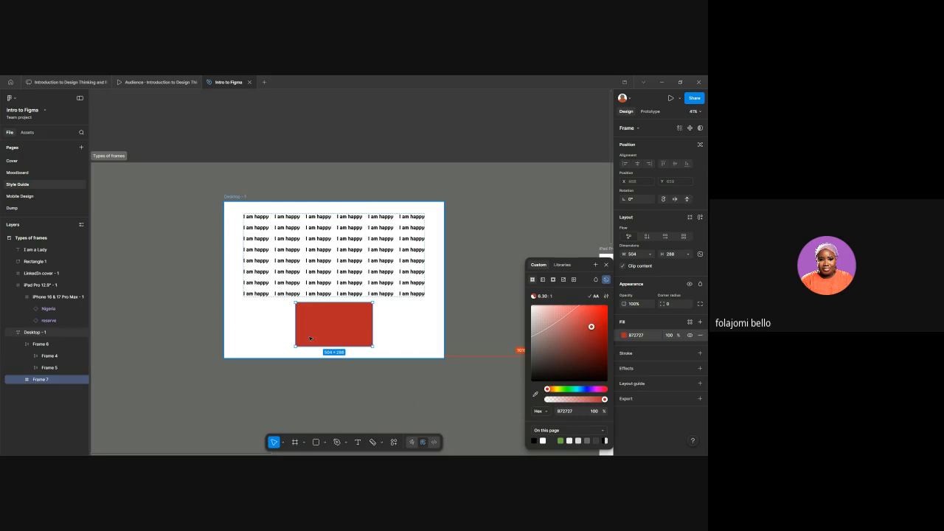
key(Escape)
key(Escape)
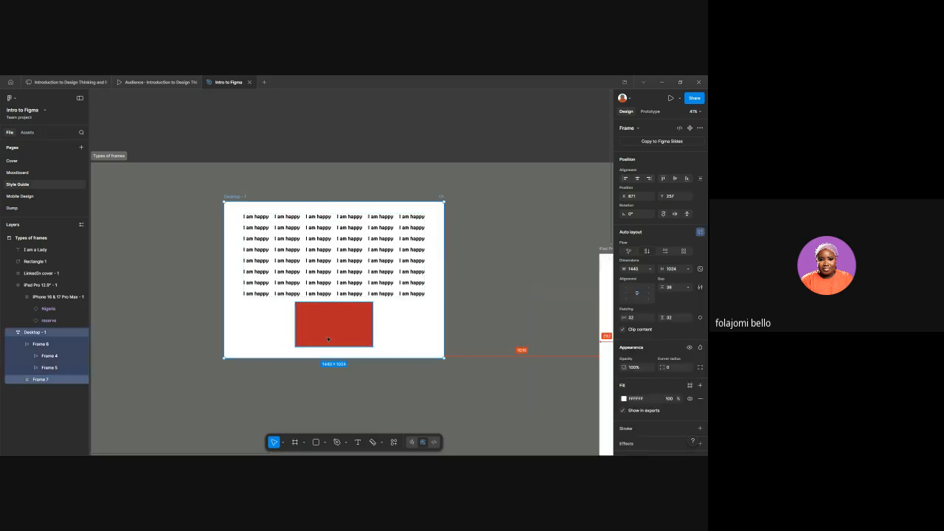
Step: Set the red frame's corner radius to 24
click(329, 339)
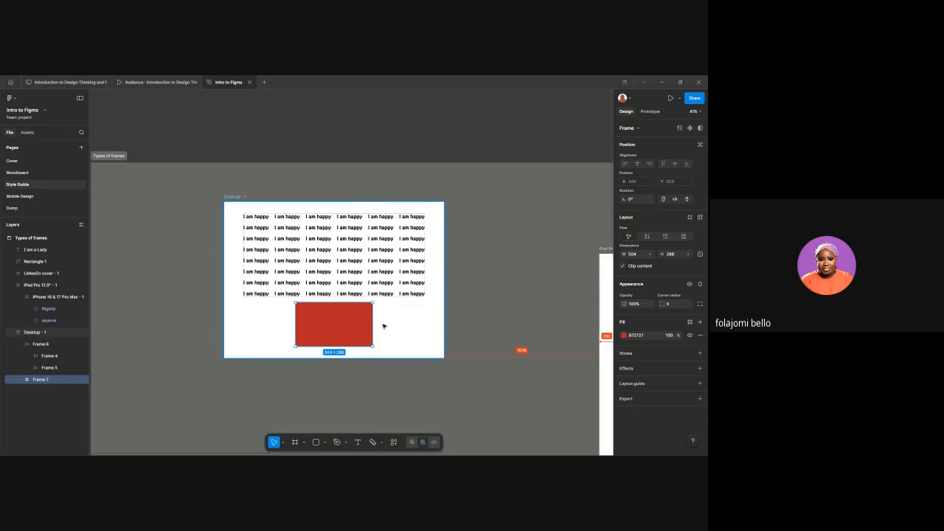
scroll(379, 325, up, 6)
click(404, 310)
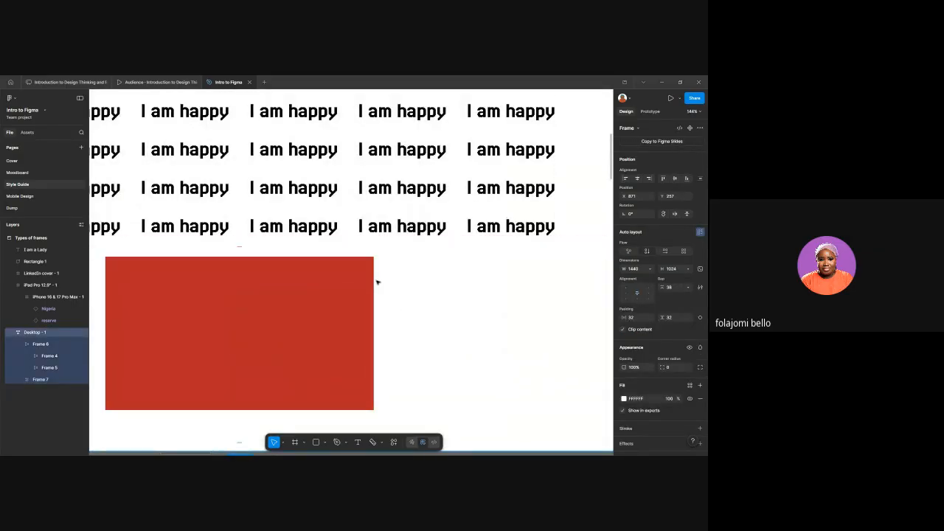
scroll(380, 310, up, 1)
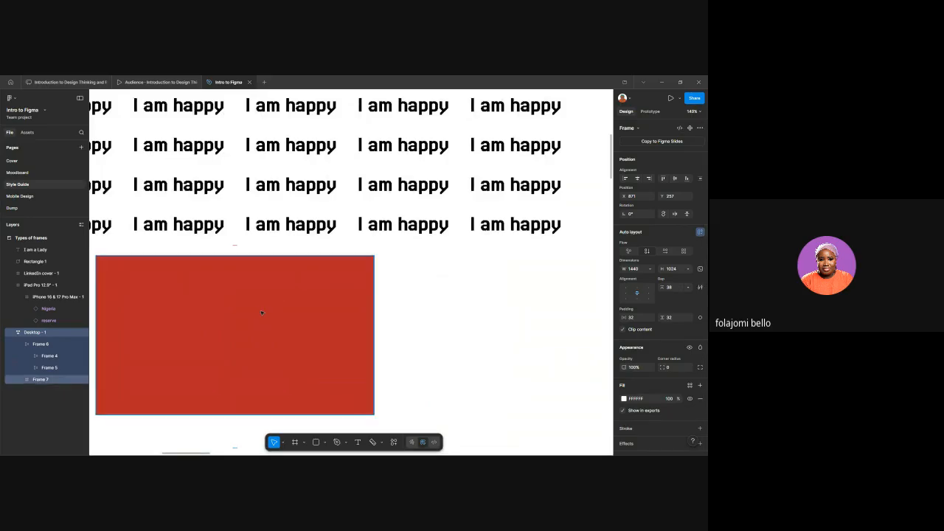
click(299, 310)
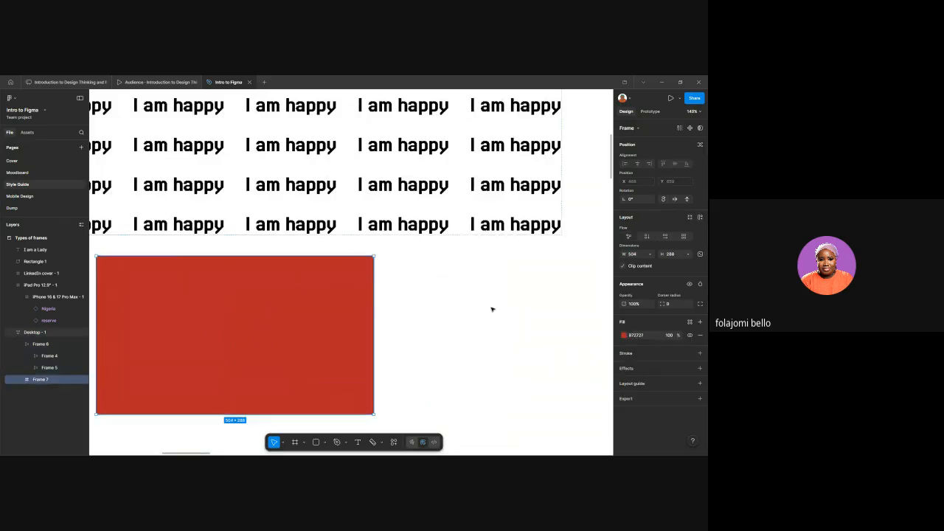
click(673, 304)
text(24)
key(Return)
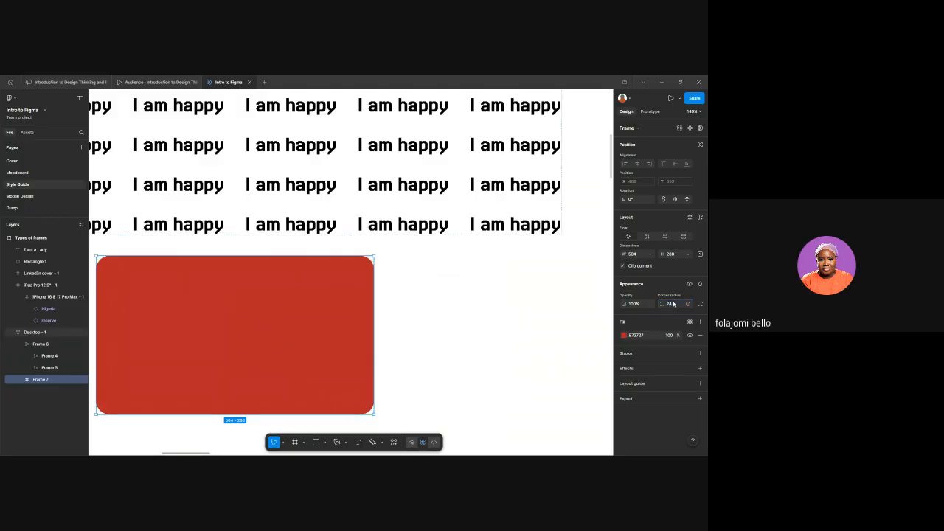
Step: Duplicate the rounded red frame inside Desktop - 1
click(296, 200)
scroll(296, 200, down, 5)
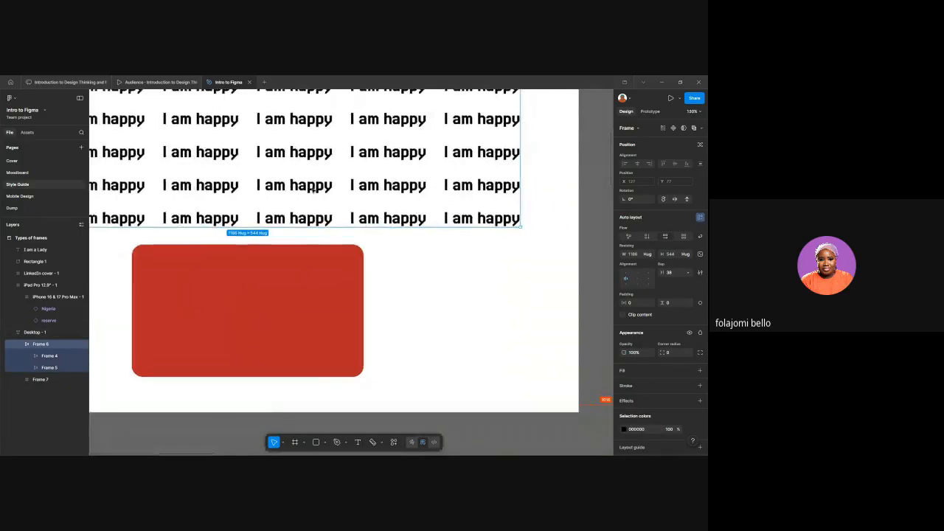
scroll(317, 214, up, 1)
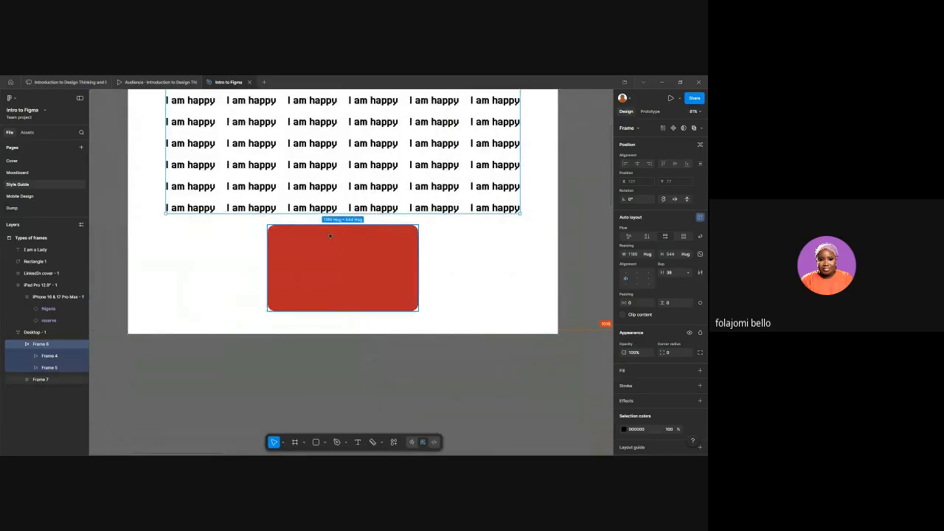
click(330, 236)
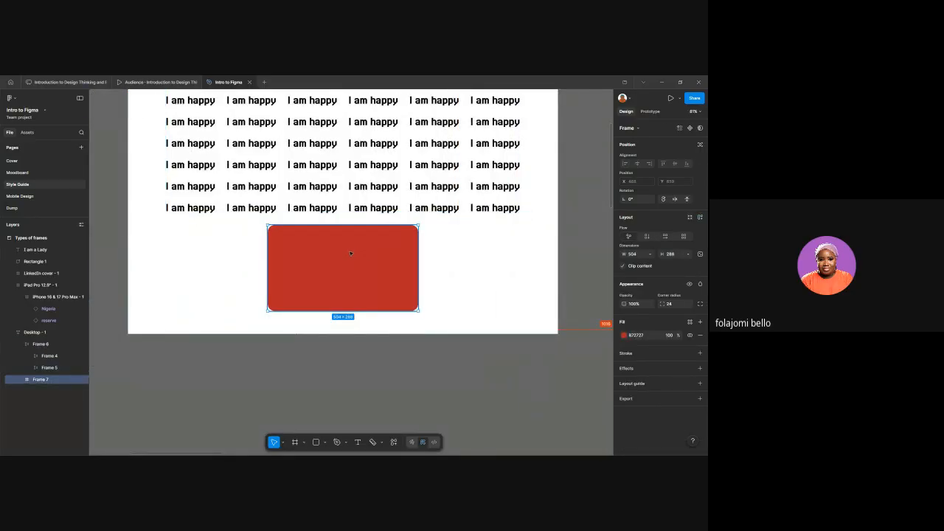
key(ctrl+d)
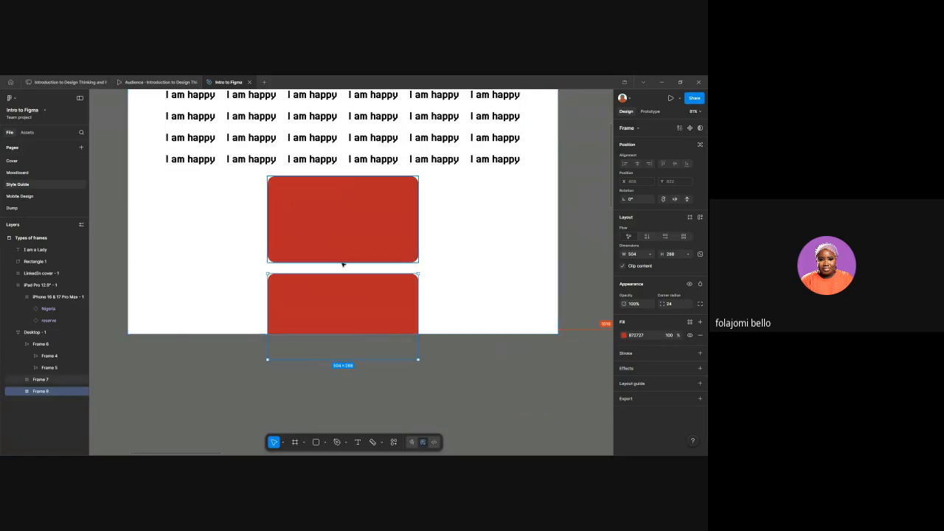
scroll(343, 264, down, 3)
scroll(342, 261, down, 2)
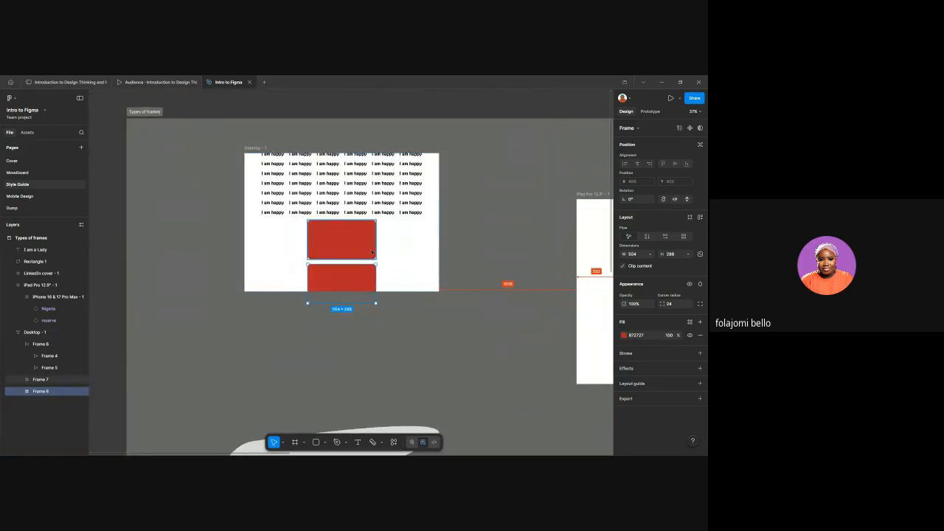
Step: Set Desktop - 1's height to hug contents
click(282, 285)
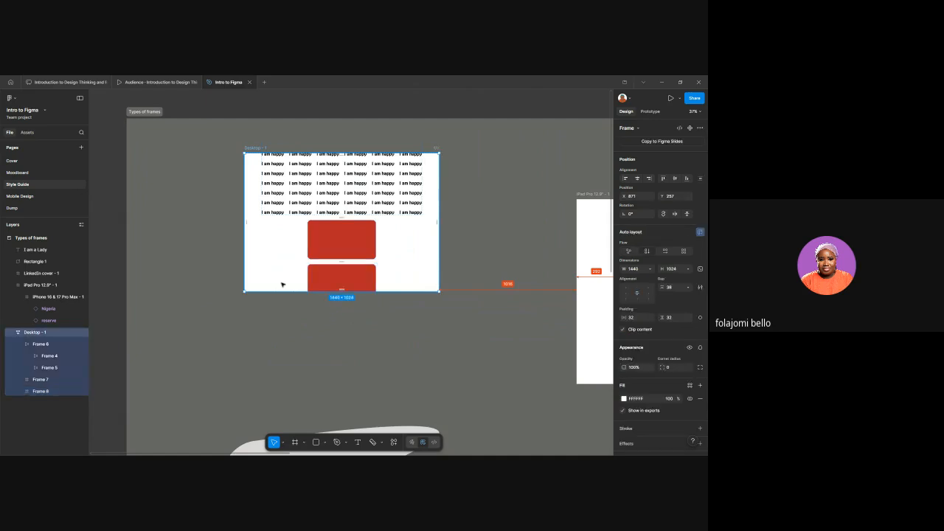
click(687, 269)
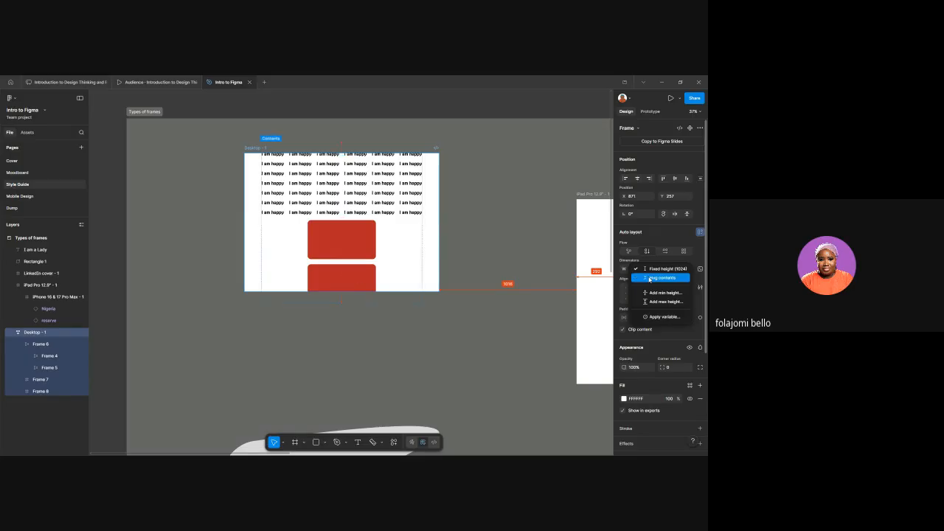
click(661, 278)
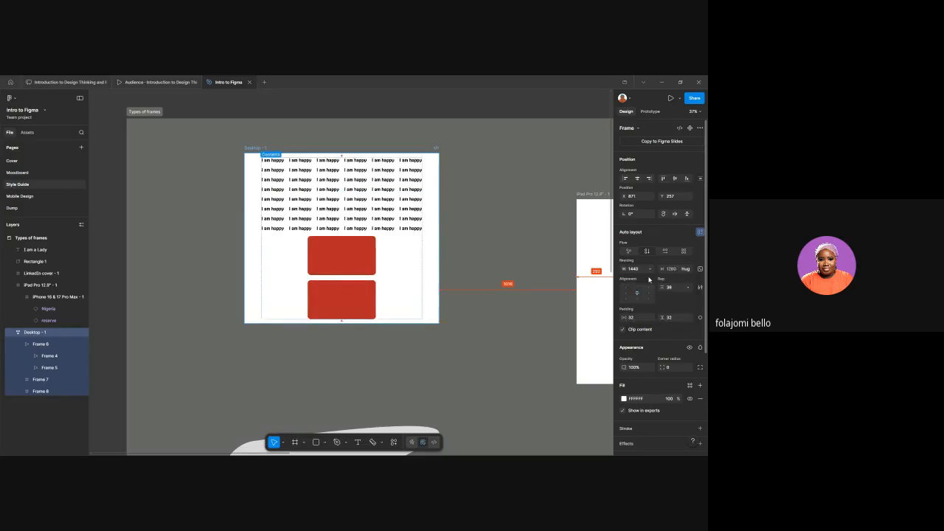
Step: Duplicate the second red frame to make a third, and set the middle one's corner radius to 16
click(316, 286)
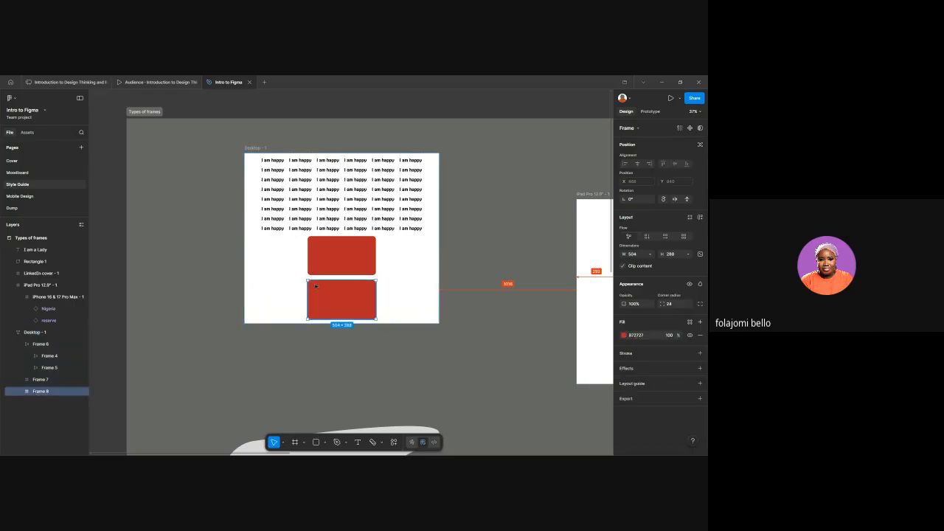
key(ctrl+d)
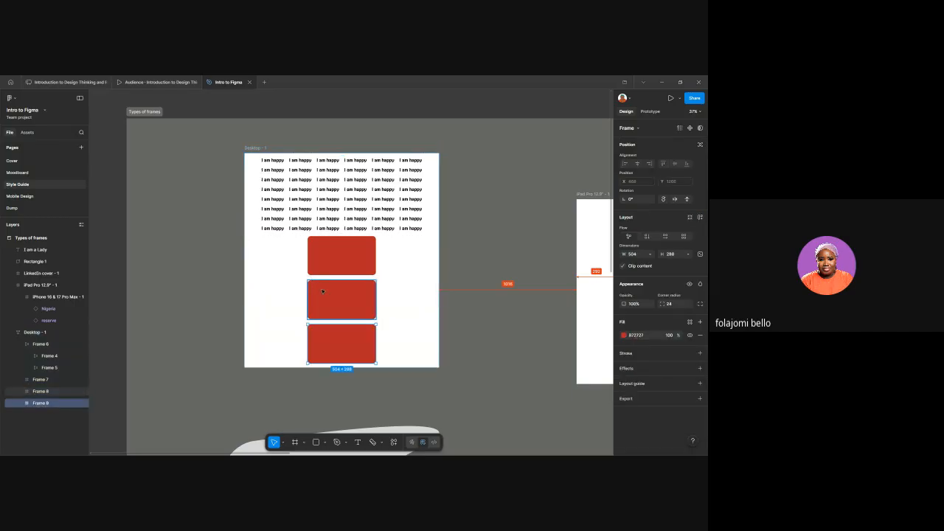
click(322, 291)
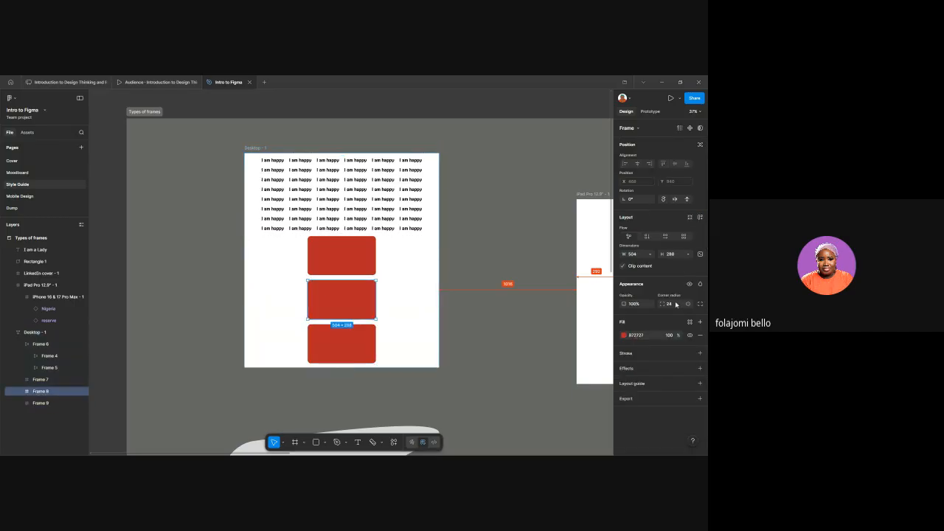
click(675, 304)
text(16)
Step: Set the third red frame's corner radius to 8 and compare the corners of all three red frames
click(362, 341)
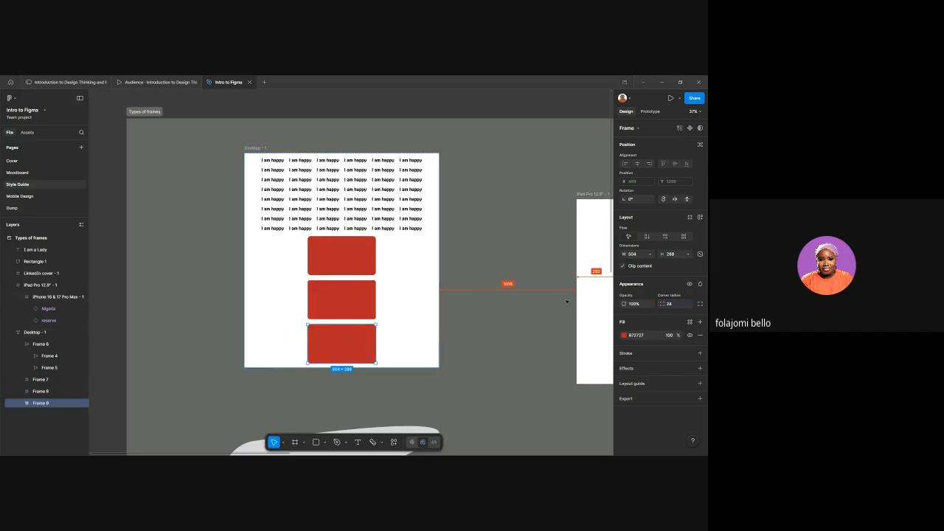
click(673, 305)
text(8)
key(Return)
click(411, 278)
scroll(428, 267, up, 1)
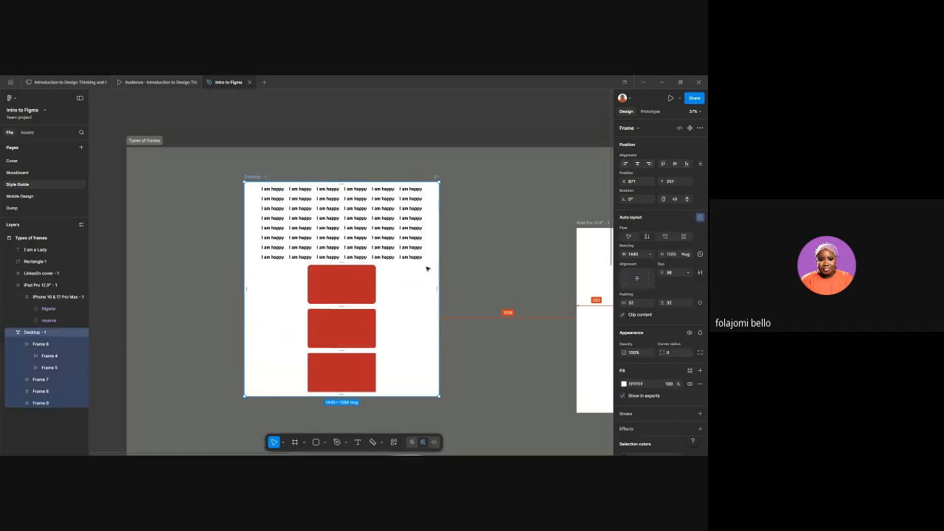
scroll(406, 321, up, 3)
scroll(405, 310, down, 2)
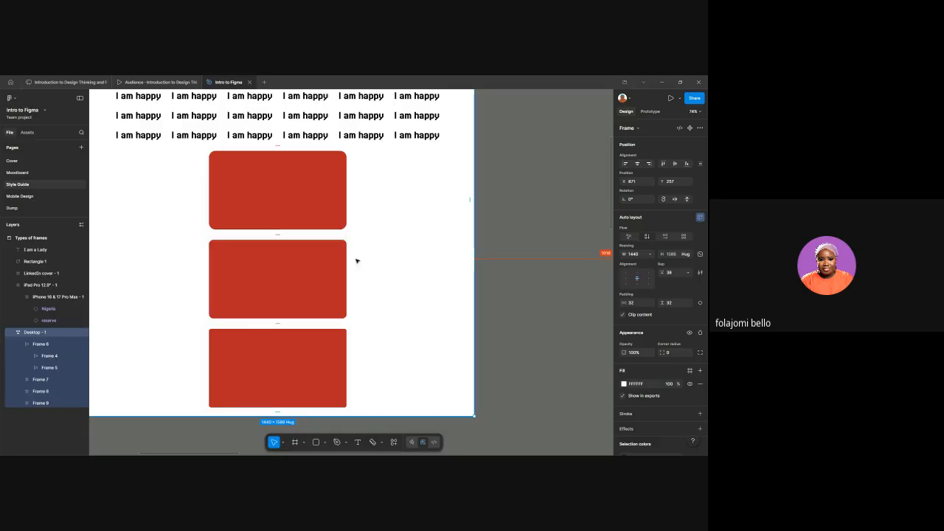
scroll(326, 270, down, 2)
scroll(324, 273, down, 1)
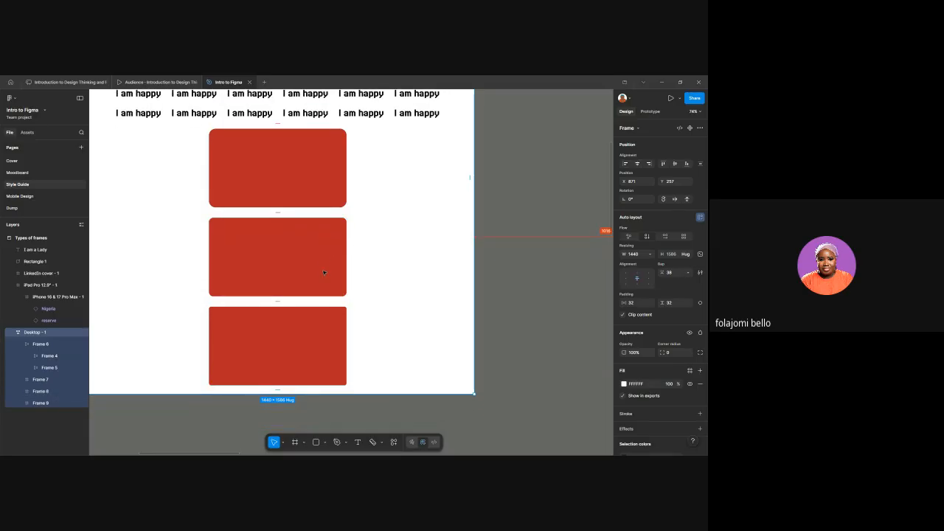
Step: Move the last "I am happy" text of the fourth column into the first red frame and apply auto layout to that frame
click(321, 312)
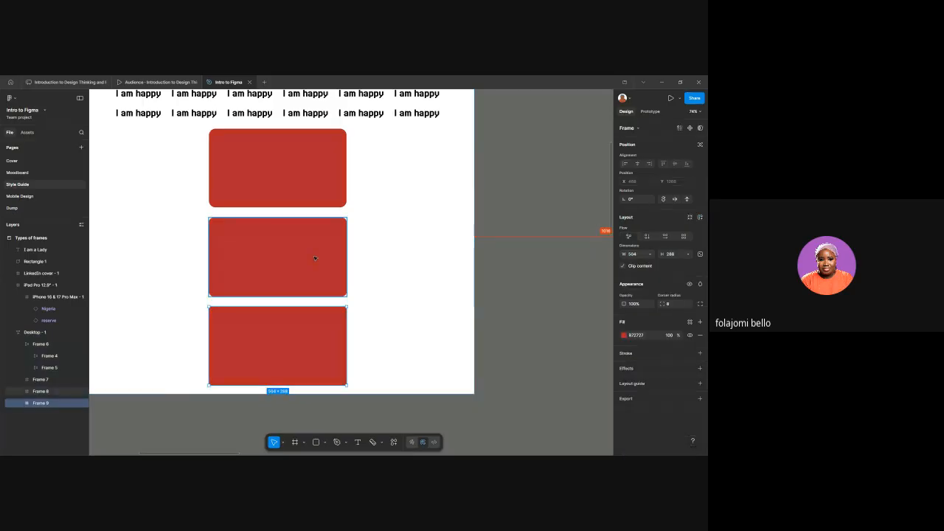
click(314, 259)
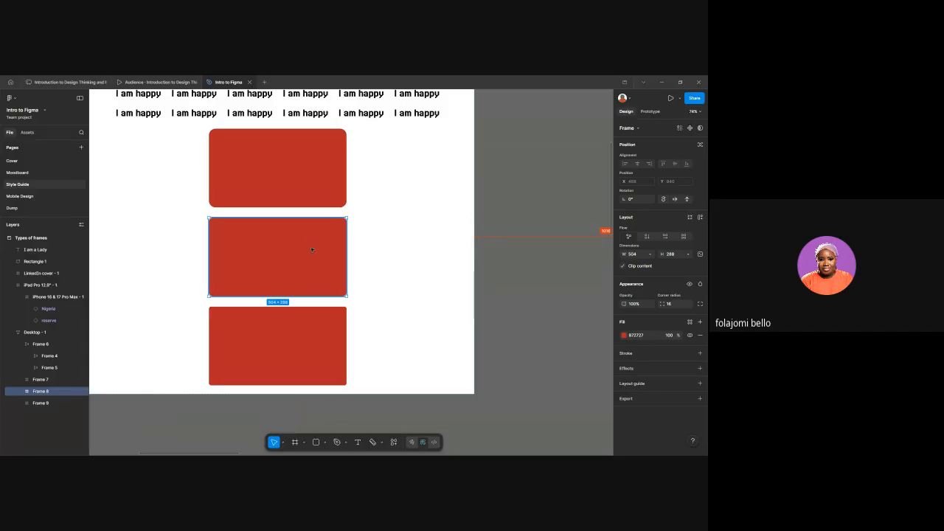
scroll(319, 219, up, 5)
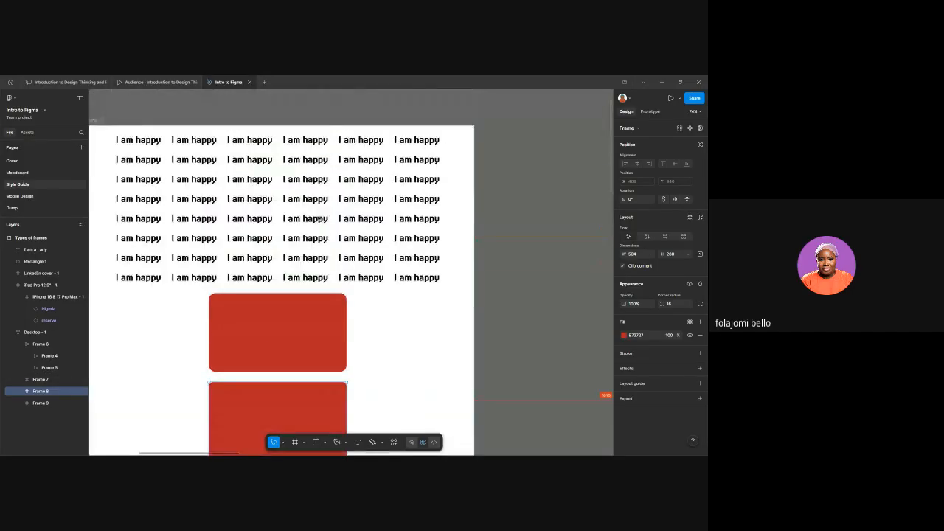
click(305, 278)
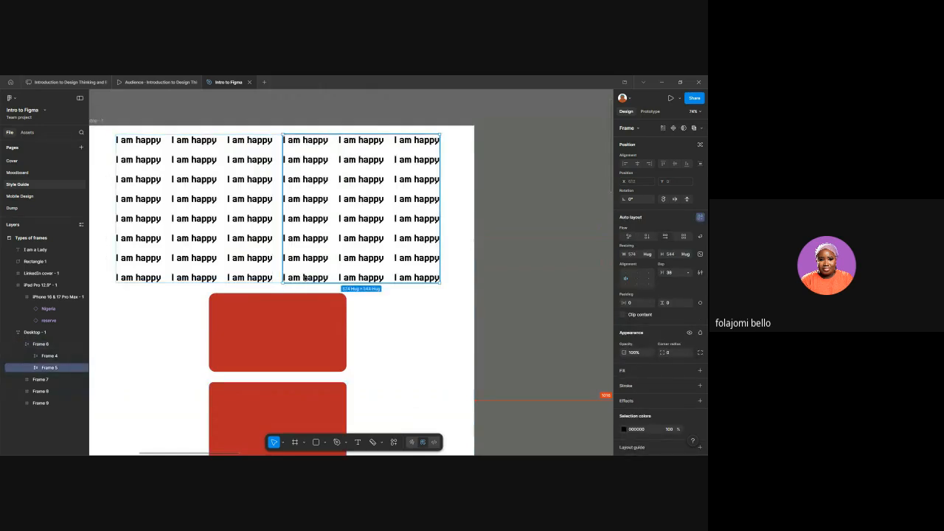
double_click(304, 277)
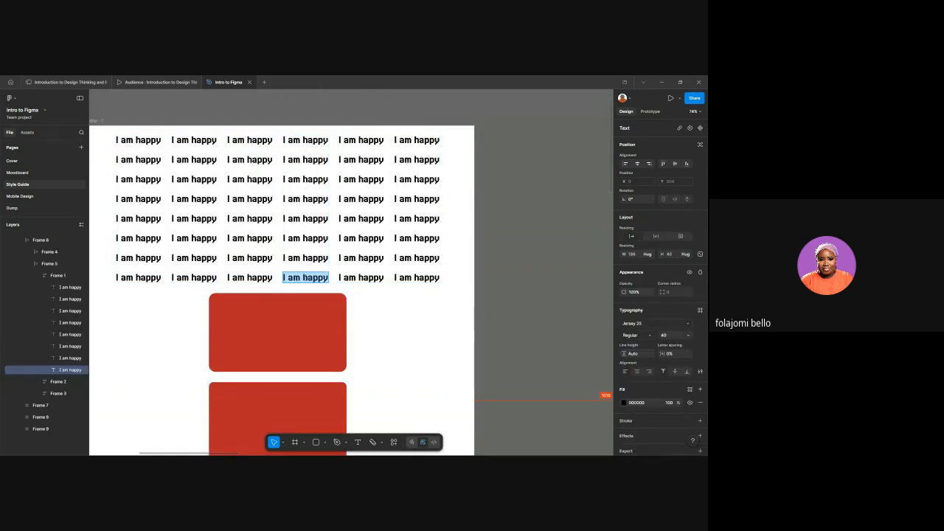
drag(304, 277, 260, 317)
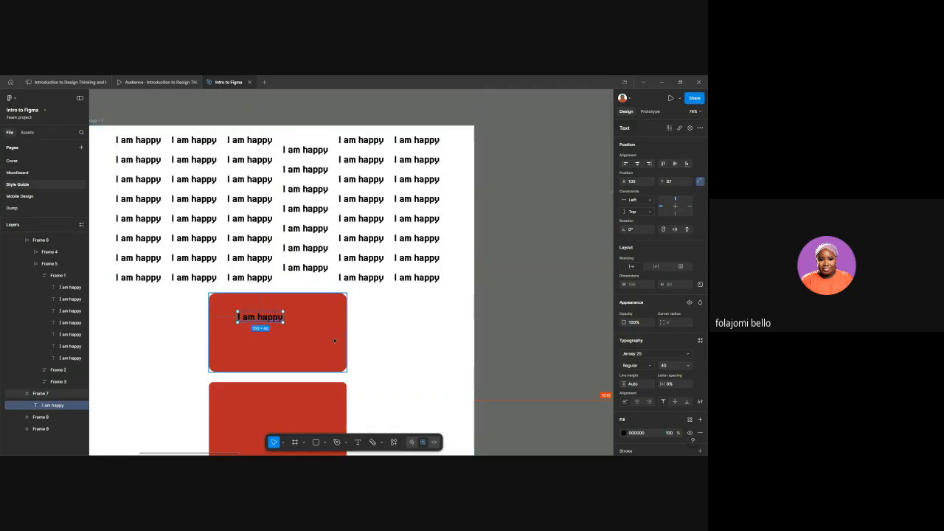
key(shift+a)
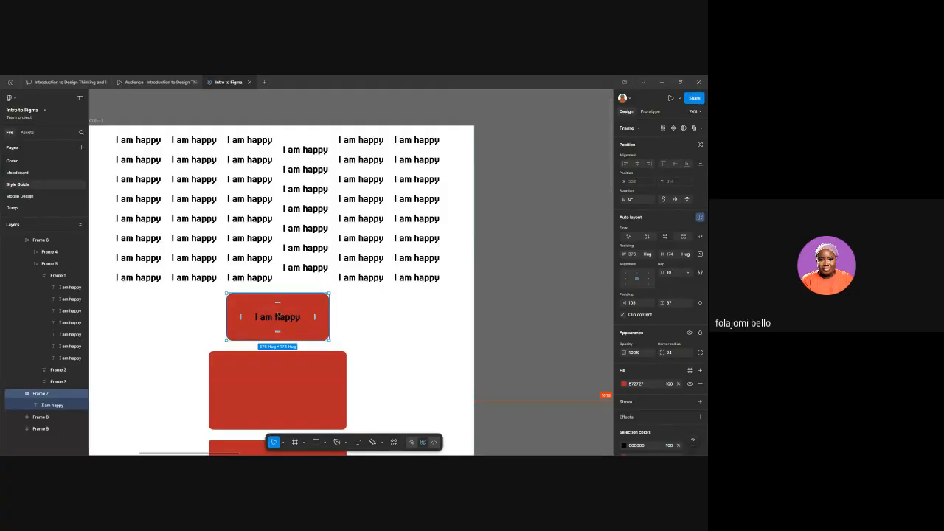
Step: Compare the first red frame containing text with the two empty red frames in Desktop - 1
scroll(278, 316, down, 1)
scroll(279, 315, up, 2)
scroll(279, 313, down, 10)
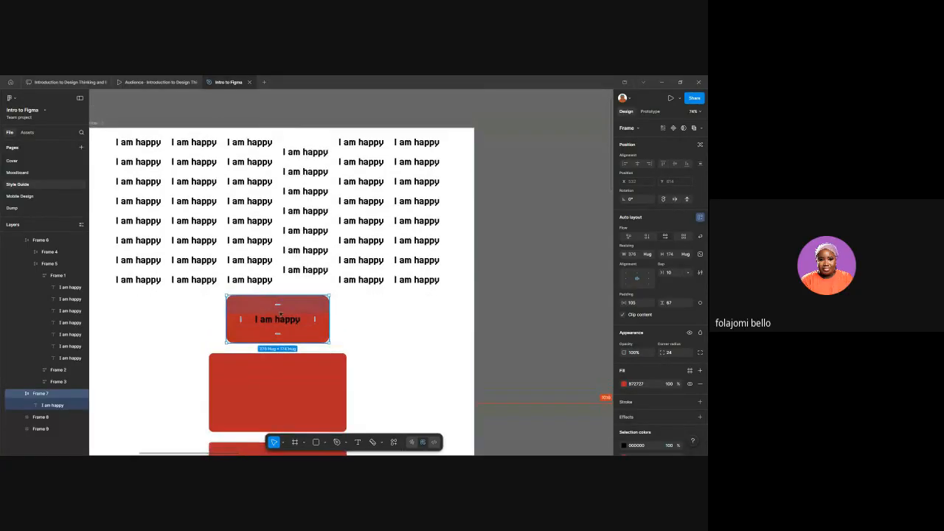
scroll(284, 312, up, 2)
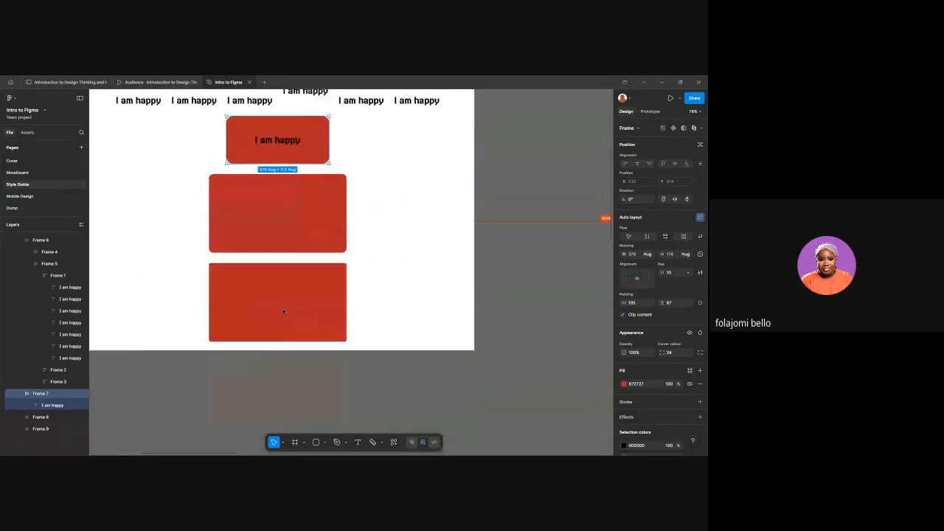
scroll(284, 312, up, 10)
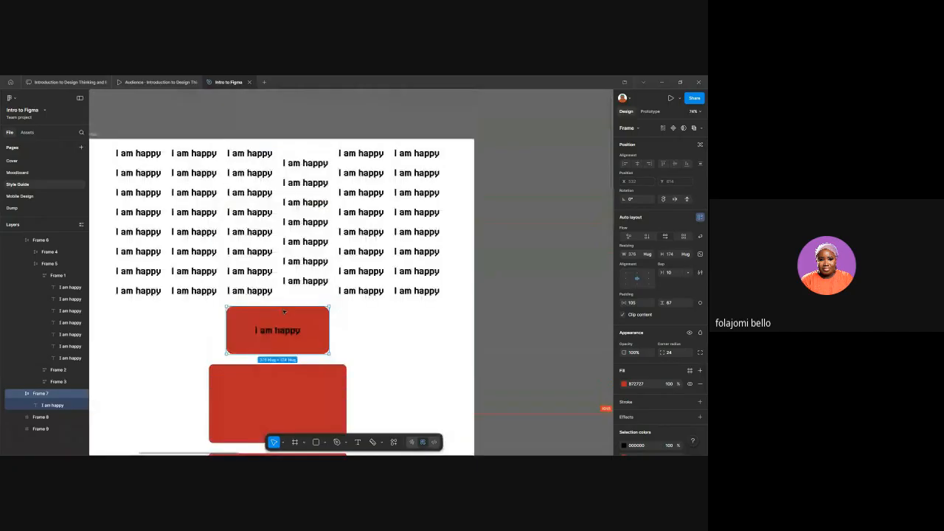
scroll(284, 312, down, 3)
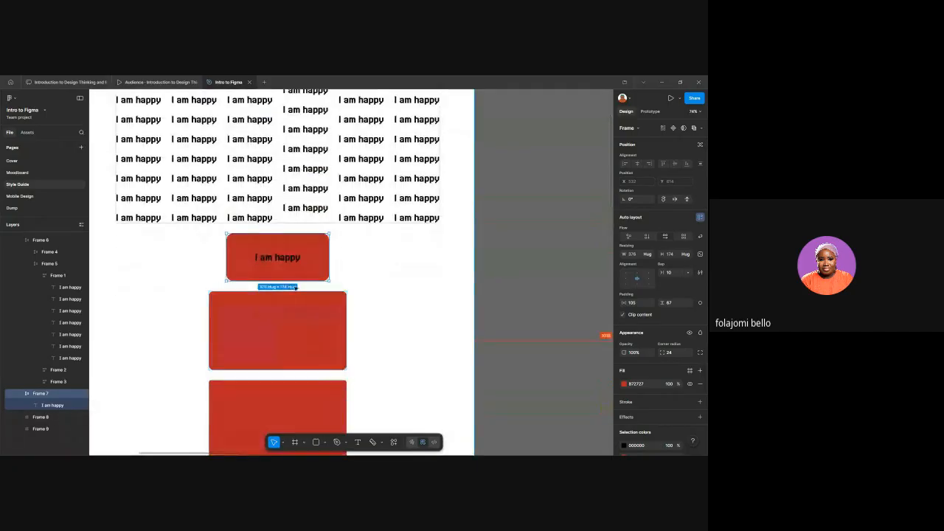
scroll(299, 321, down, 1)
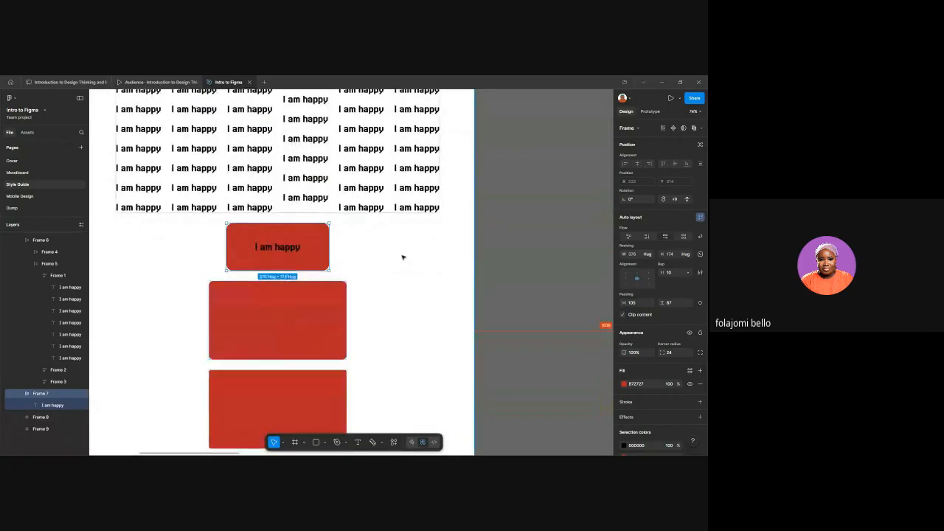
click(395, 260)
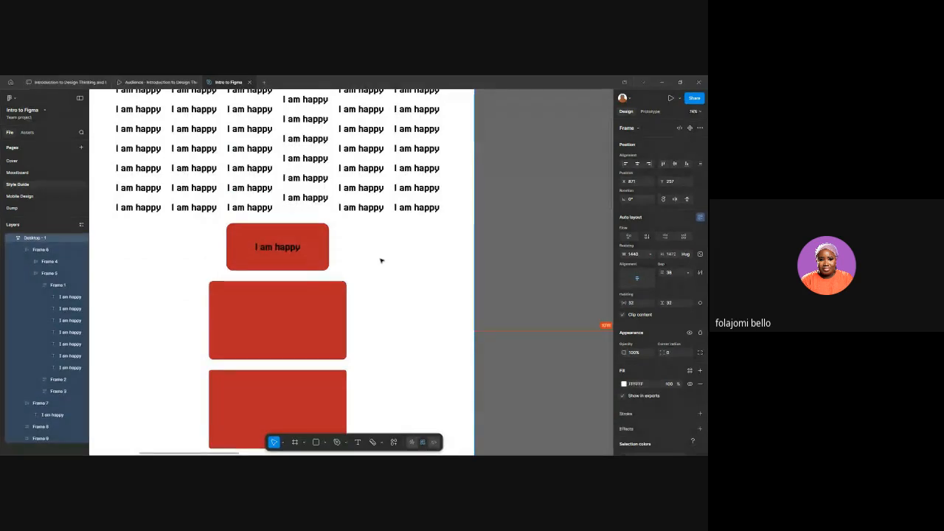
scroll(381, 260, down, 5)
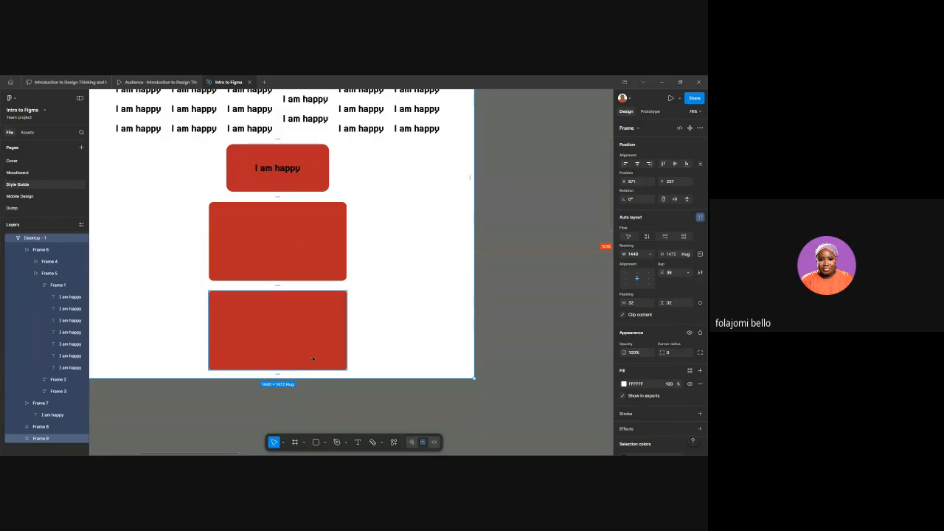
scroll(313, 360, up, 3)
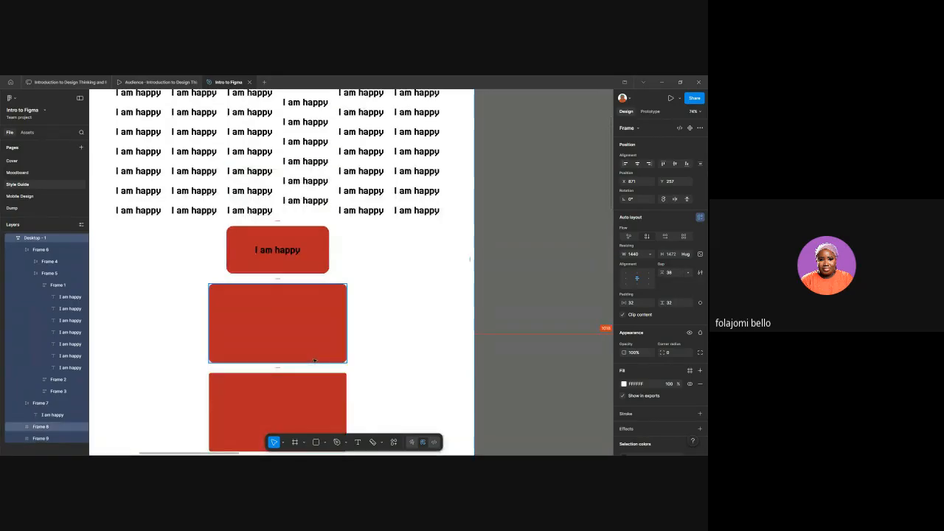
scroll(318, 359, down, 5)
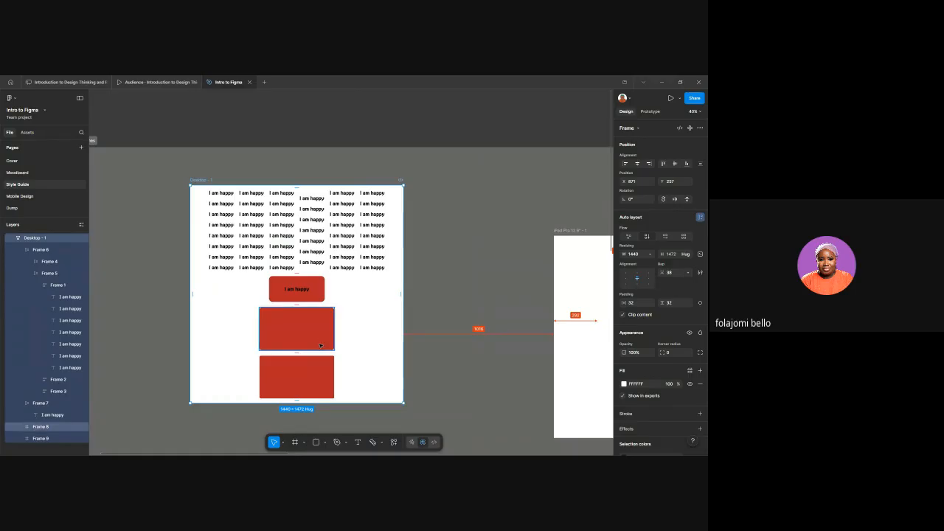
scroll(321, 344, up, 1)
scroll(320, 344, down, 1)
Step: Set the corner radius of the second and third red frames to 32
click(314, 321)
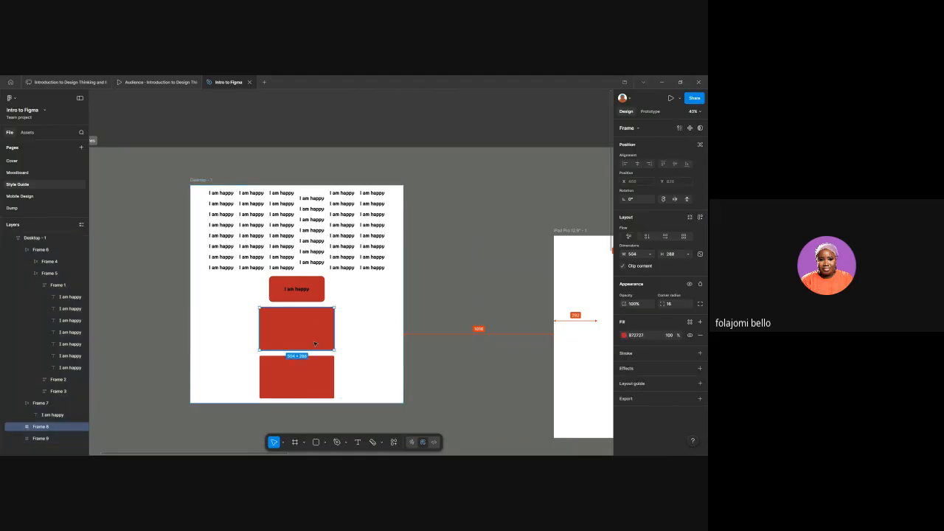
shift+click(302, 376)
click(675, 304)
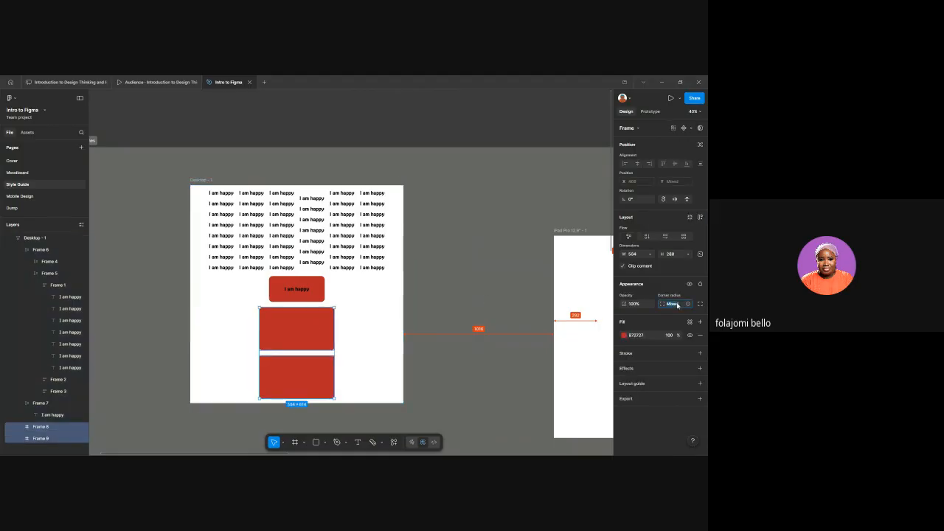
text(32)
key(Return)
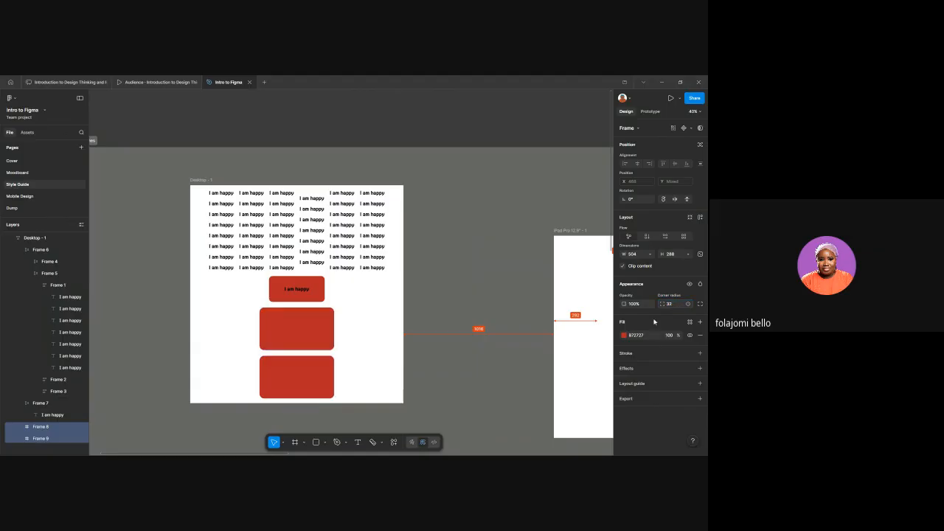
click(366, 327)
Step: Set the corner radius of the Types of frames section to 32 and inspect its corners
scroll(367, 327, down, 5)
scroll(367, 327, right, 3)
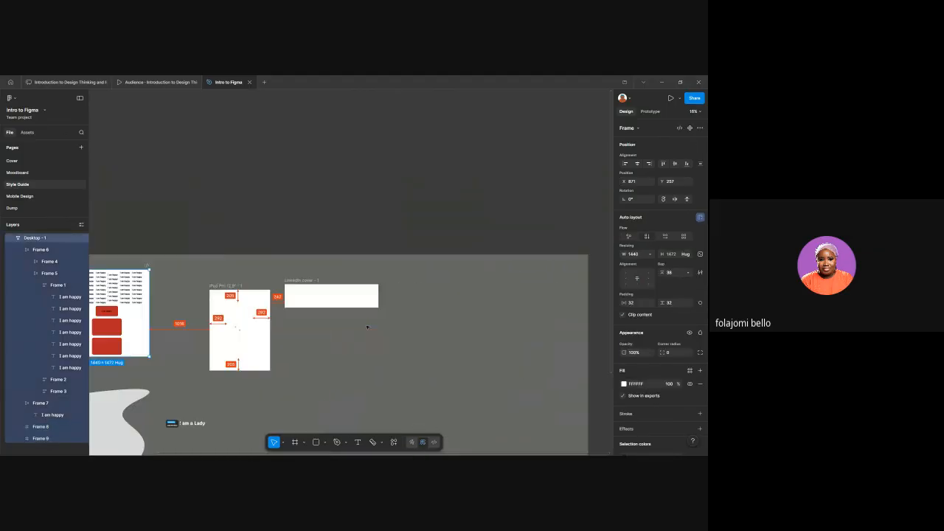
scroll(367, 326, down, 3)
scroll(368, 327, left, 1)
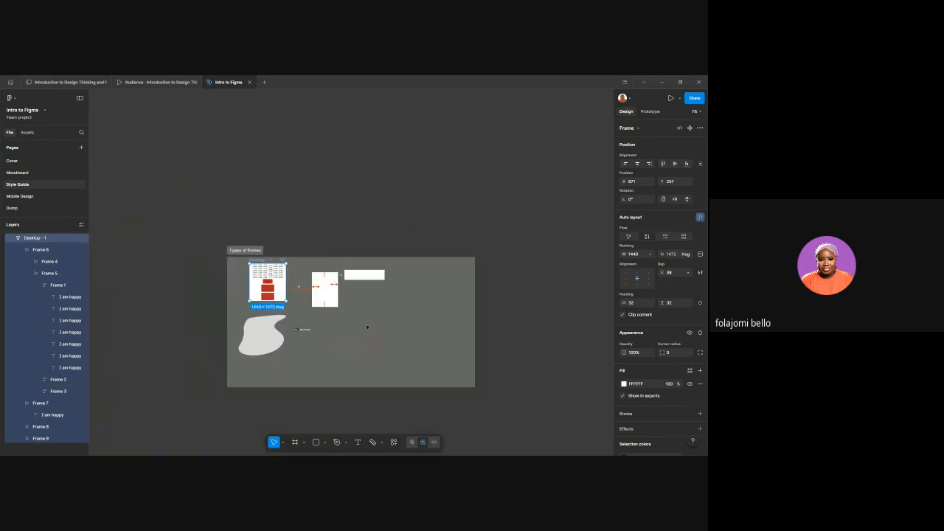
scroll(367, 327, up, 2)
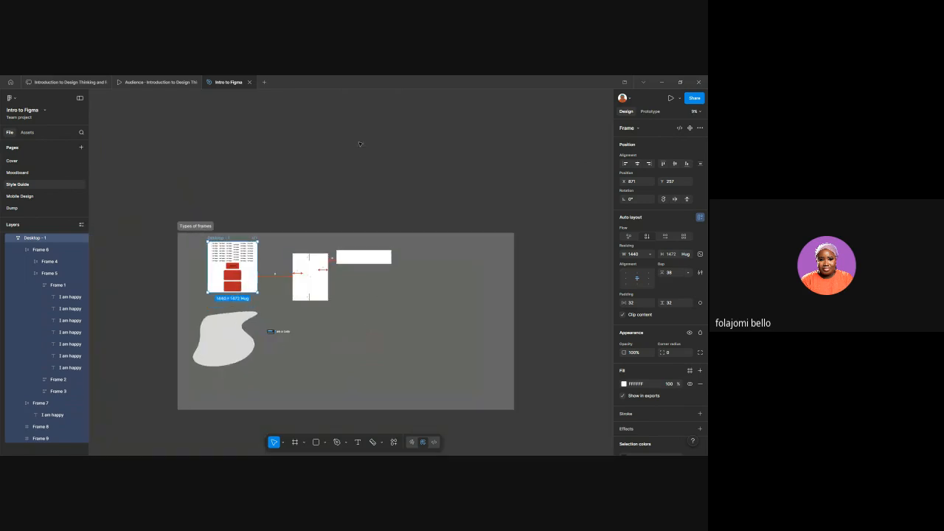
click(198, 226)
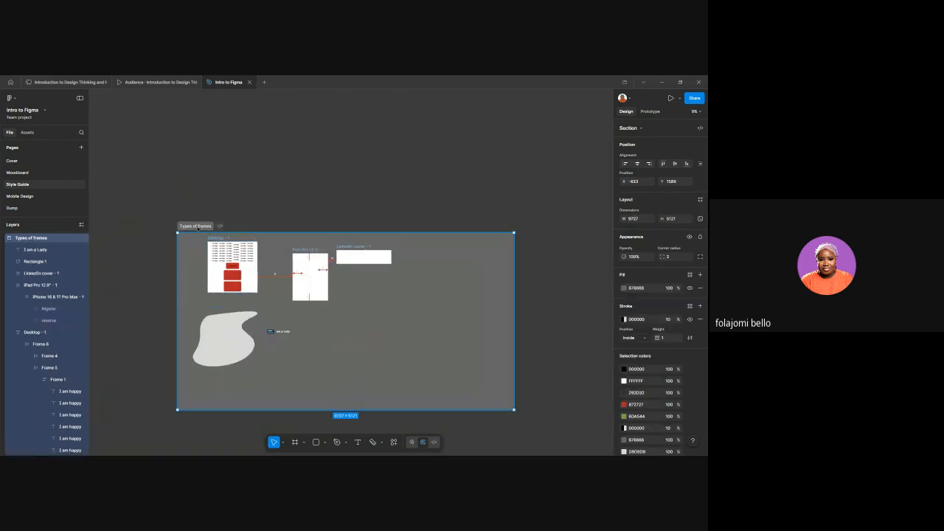
click(670, 258)
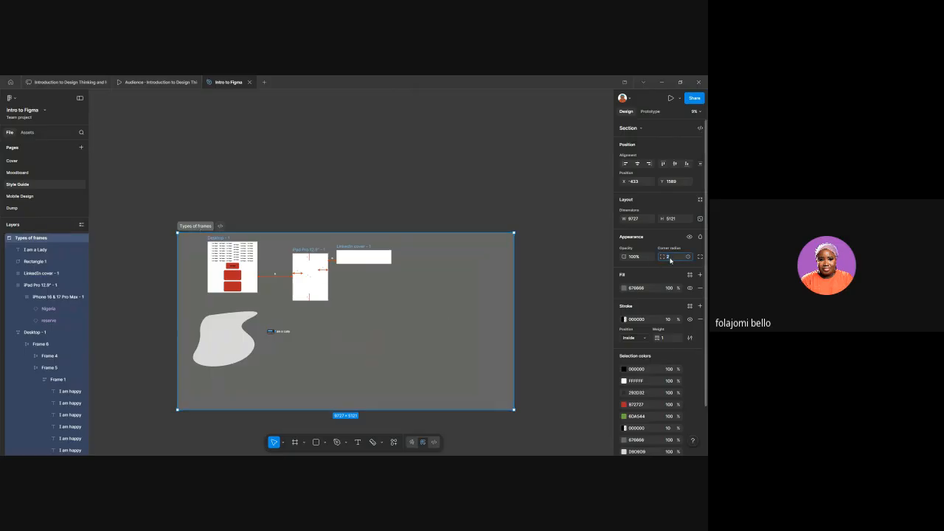
click(485, 192)
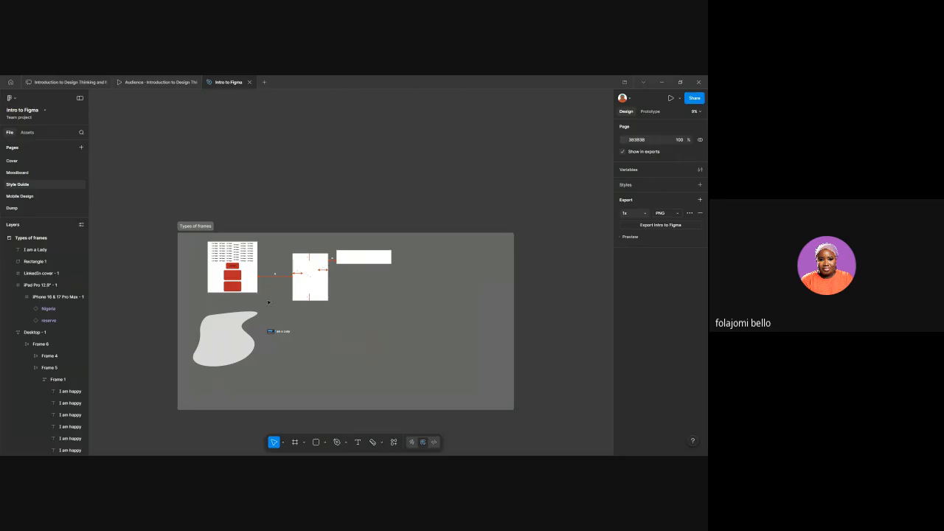
scroll(259, 300, up, 5)
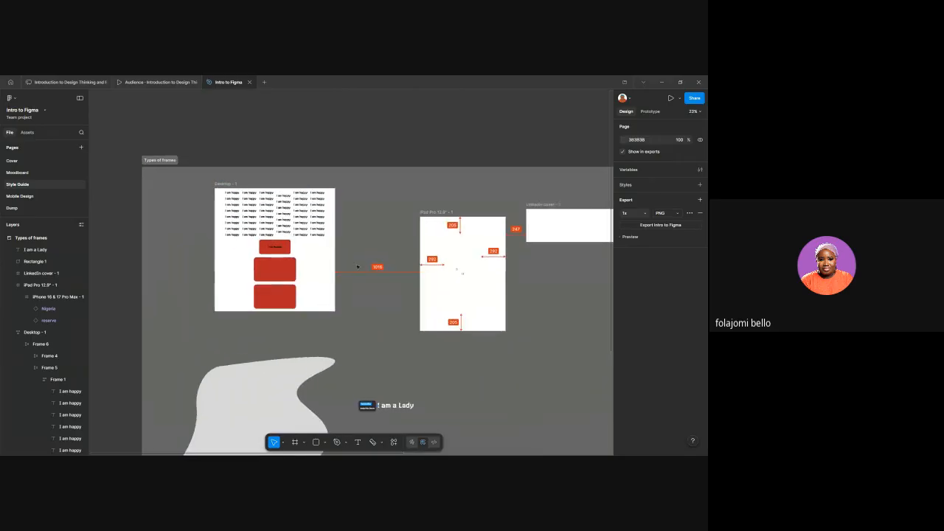
scroll(198, 168, down, 1)
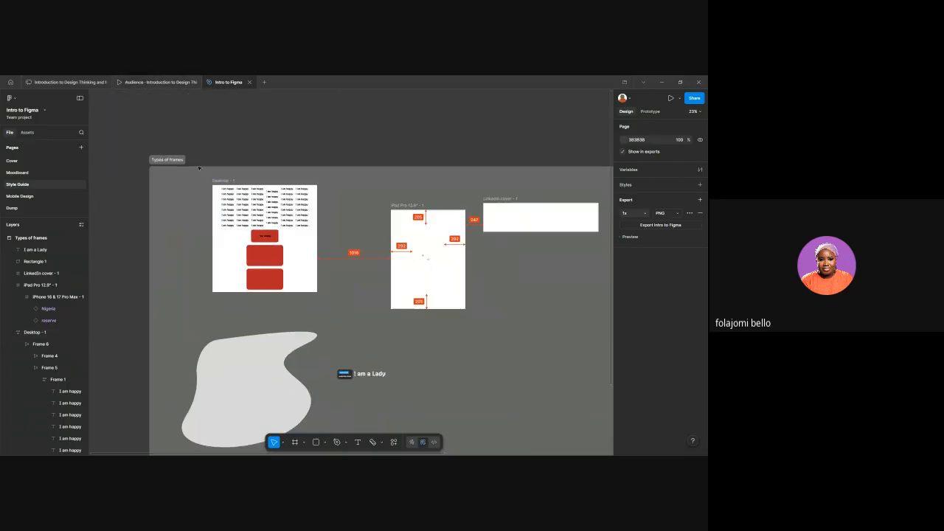
Step: Increase the Types of frames section's corner radius to 72 and check the rounding
scroll(198, 169, down, 5)
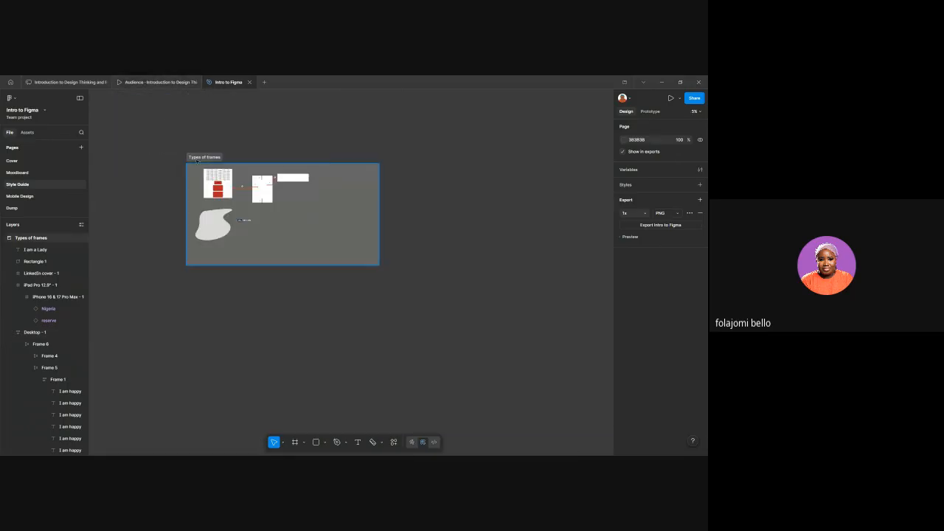
click(197, 159)
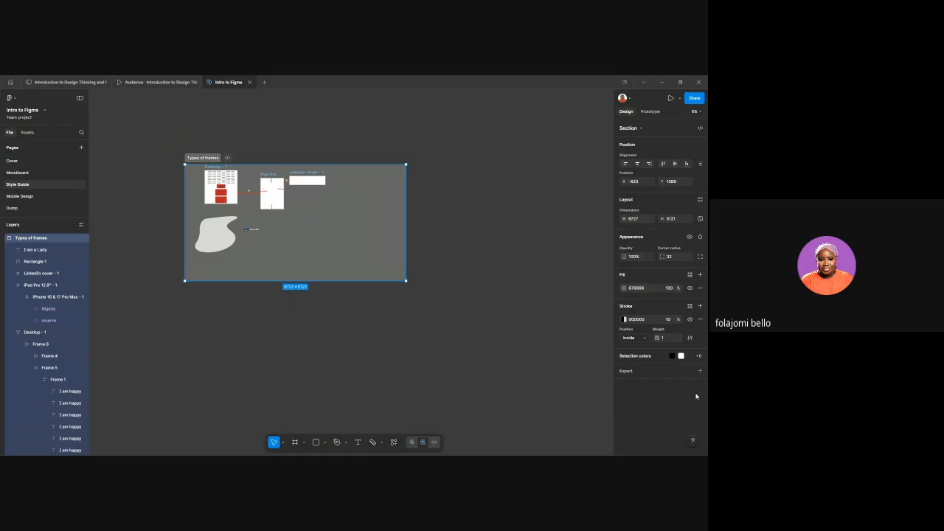
click(677, 256)
text(7)
key(Return)
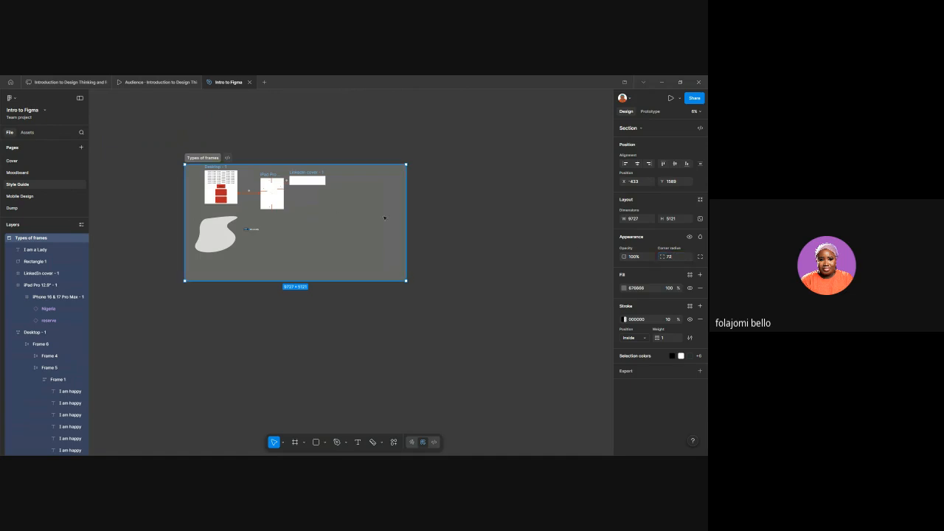
click(425, 206)
scroll(426, 208, up, 3)
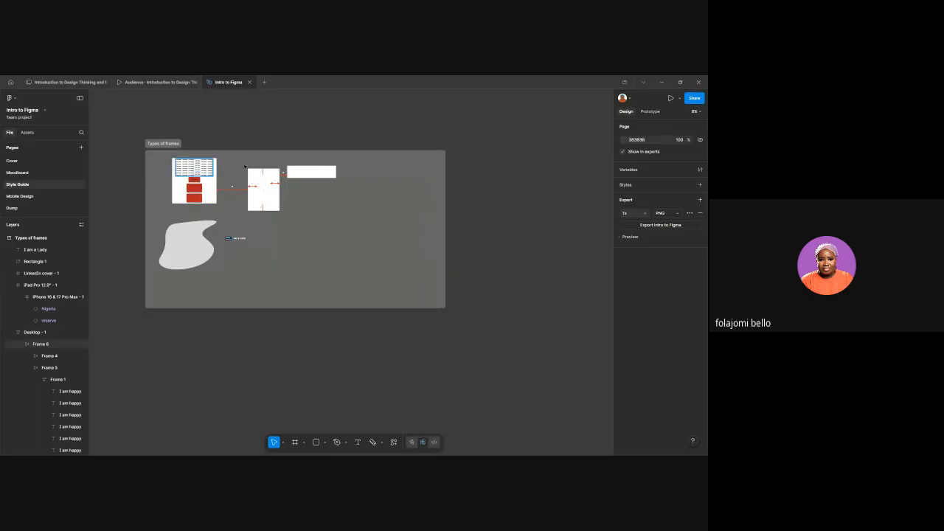
Step: Set the Types of frames section's corner radius to 148 and view the rounded section
click(184, 144)
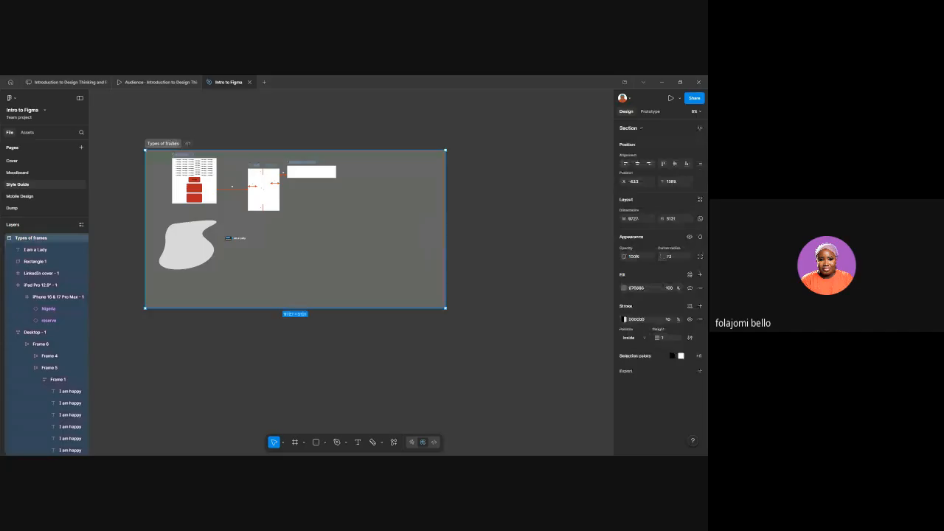
click(675, 257)
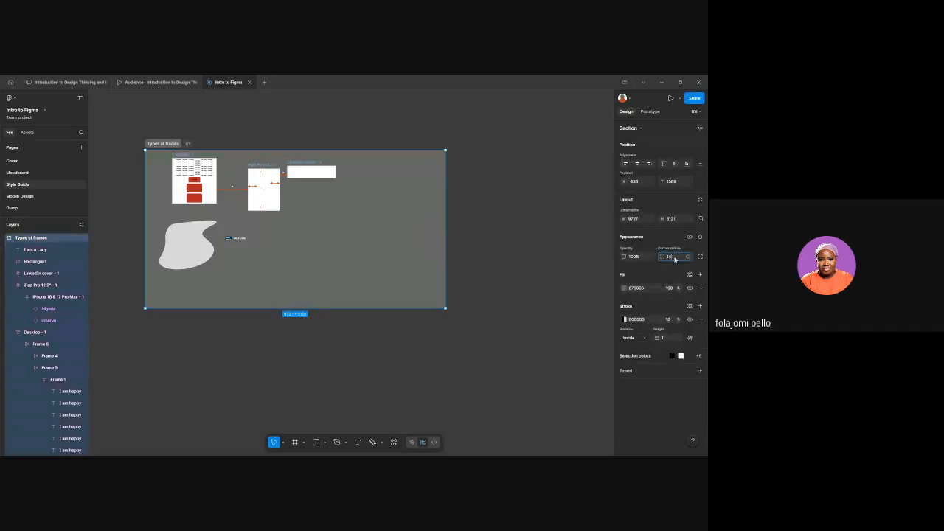
text(148)
click(479, 267)
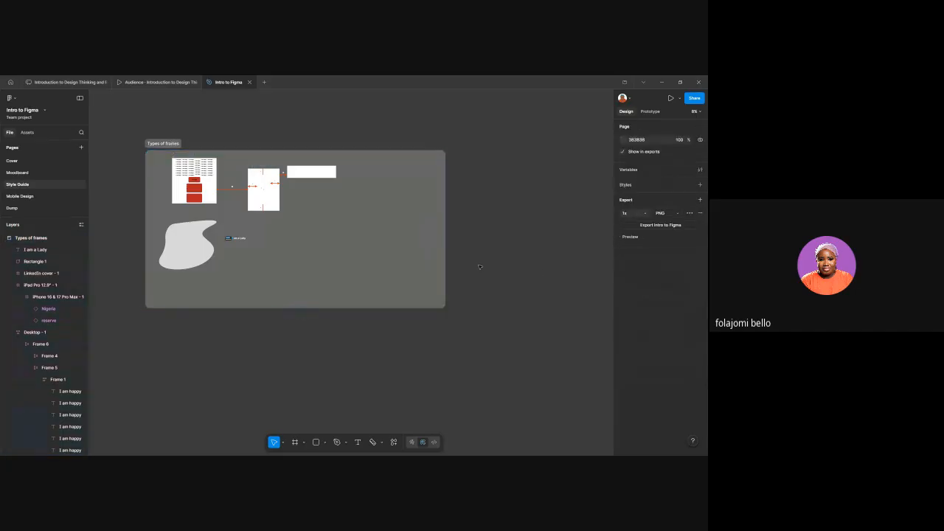
ctrl+scroll(479, 267, up, 2)
scroll(478, 268, left, 2)
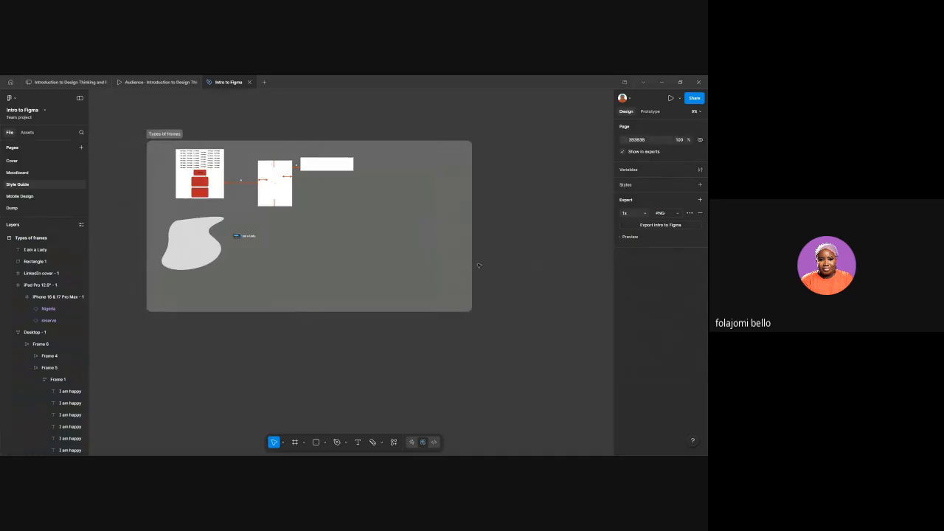
Step: Hide the middle red frame on the Desktop frame and make it visible again
ctrl+scroll(479, 265, down, 1)
scroll(388, 249, left, 4)
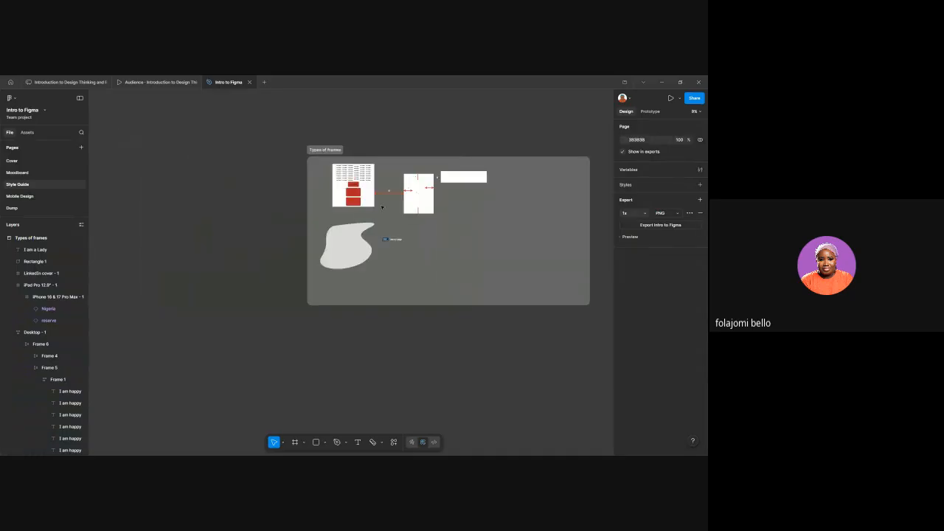
ctrl+scroll(382, 208, up, 5)
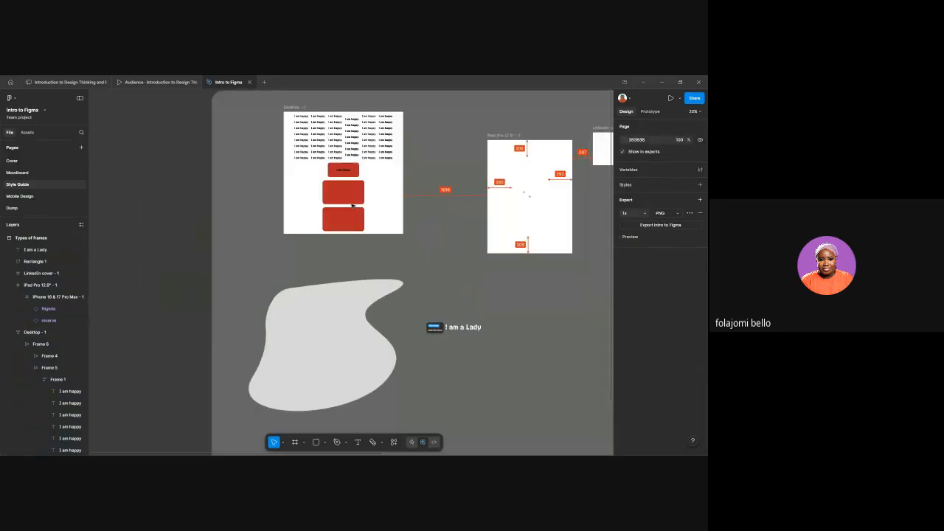
ctrl+scroll(353, 206, up, 2)
scroll(347, 267, up, 3)
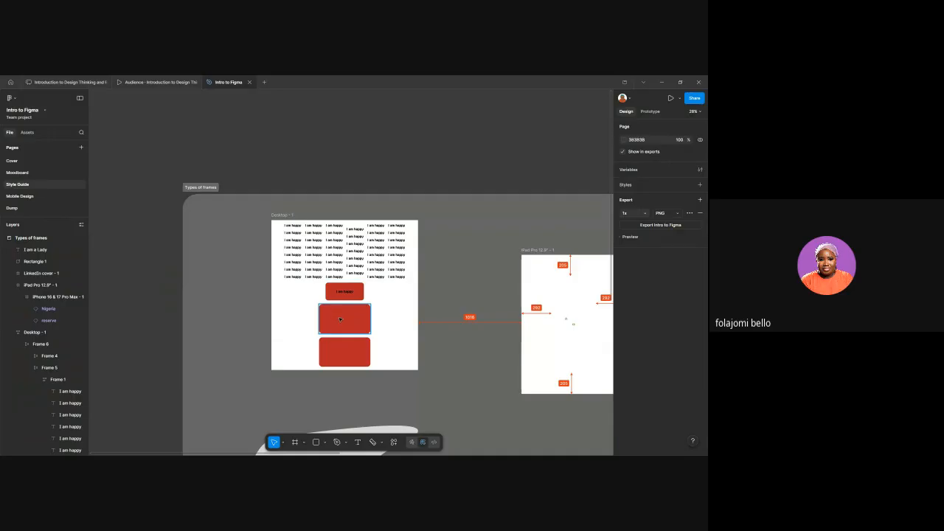
scroll(339, 318, down, 5)
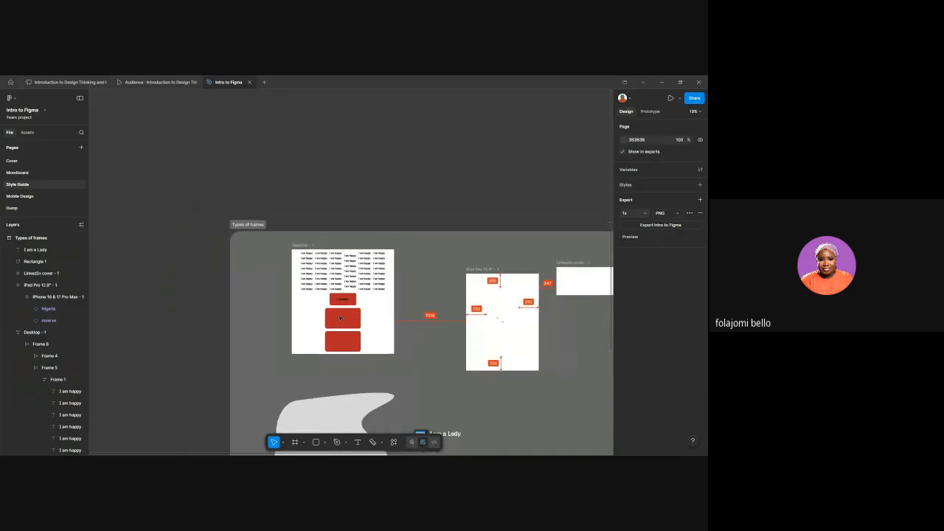
scroll(340, 318, down, 5)
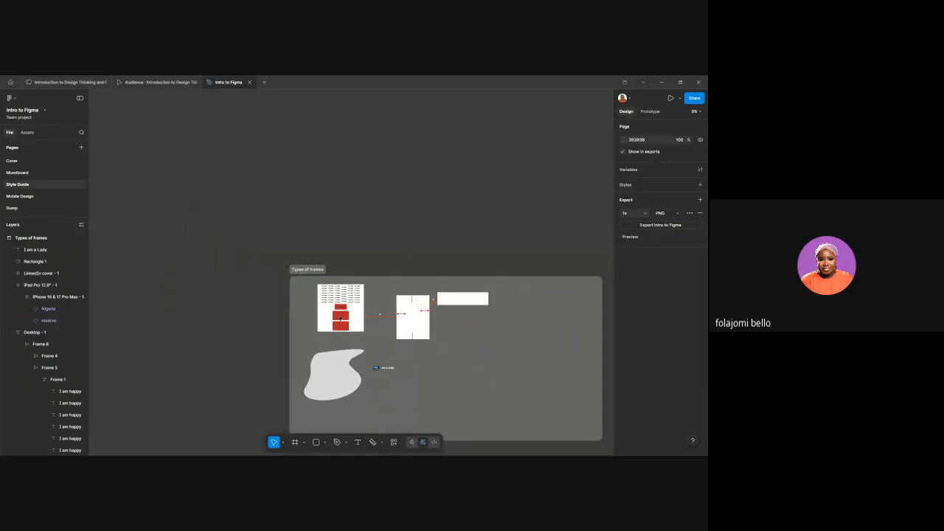
click(341, 318)
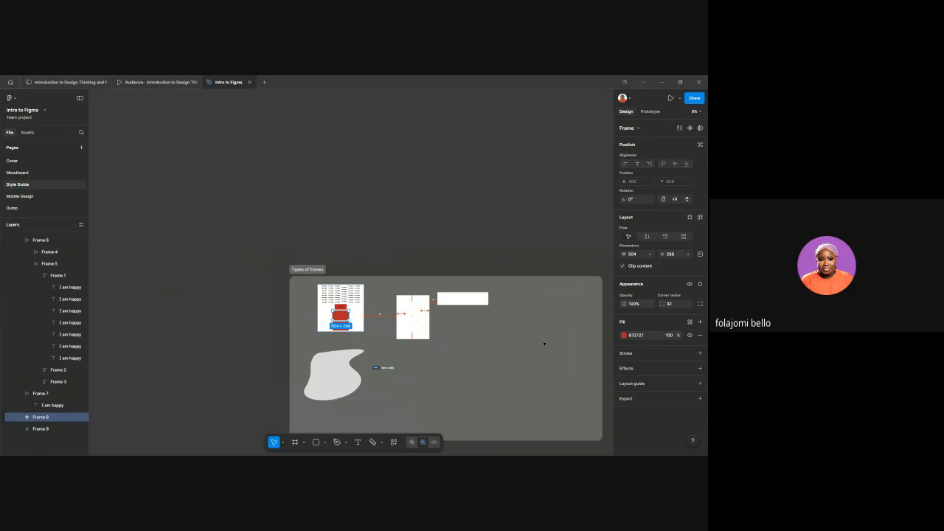
scroll(349, 321, up, 5)
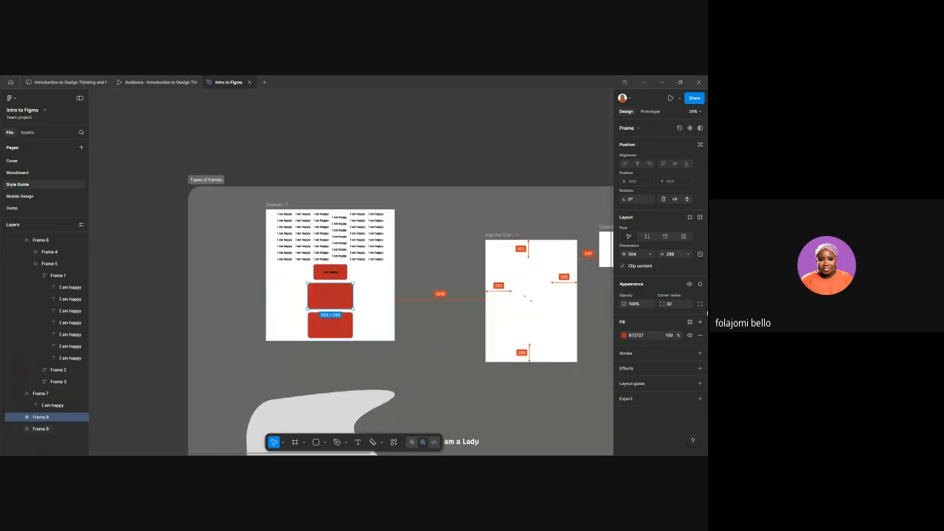
click(689, 285)
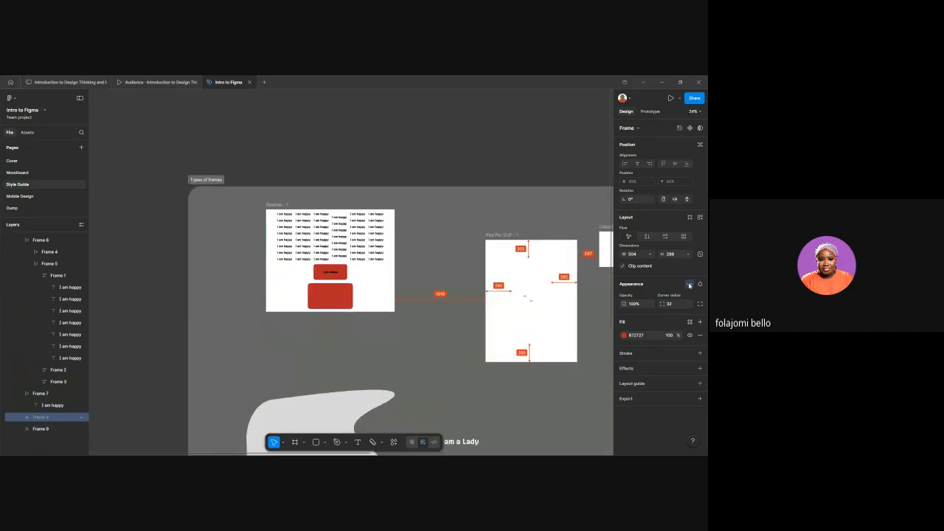
click(689, 284)
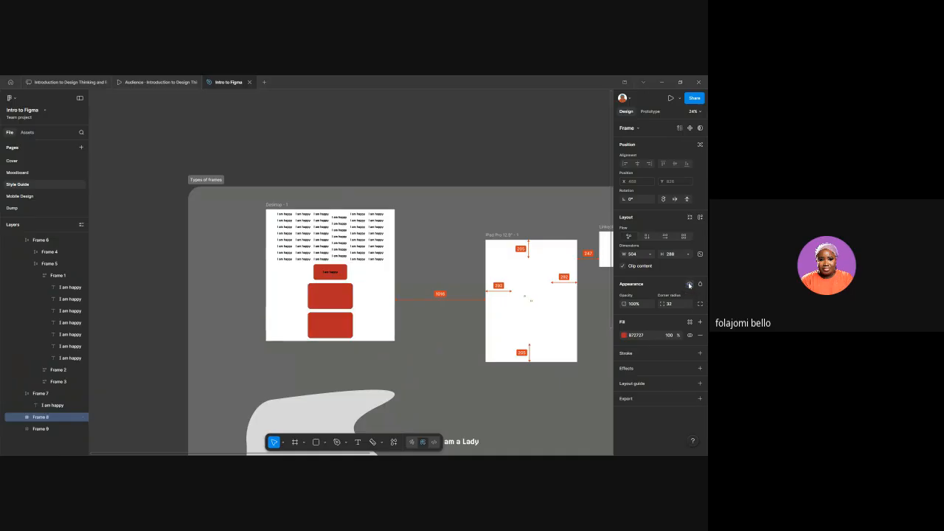
Step: Set the middle red frame's opacity to 40%
click(637, 305)
text(4)
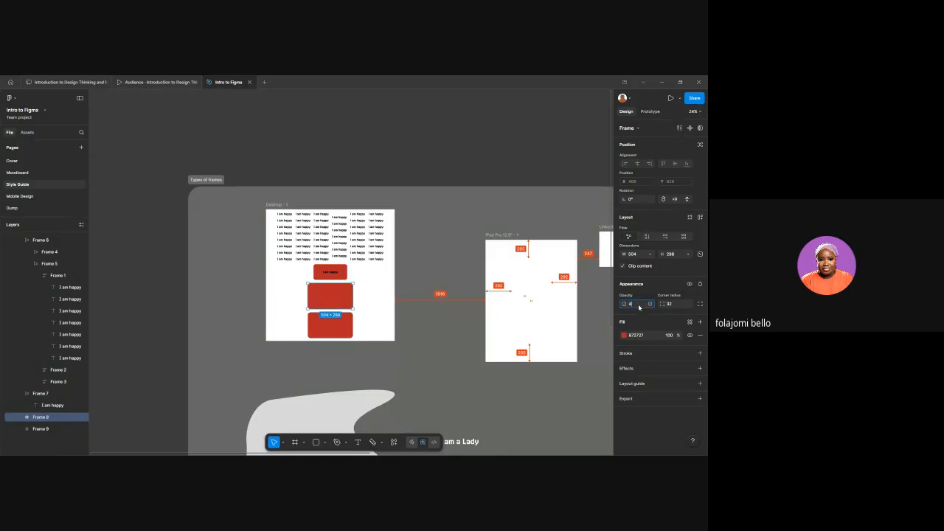
text(0)
key(Return)
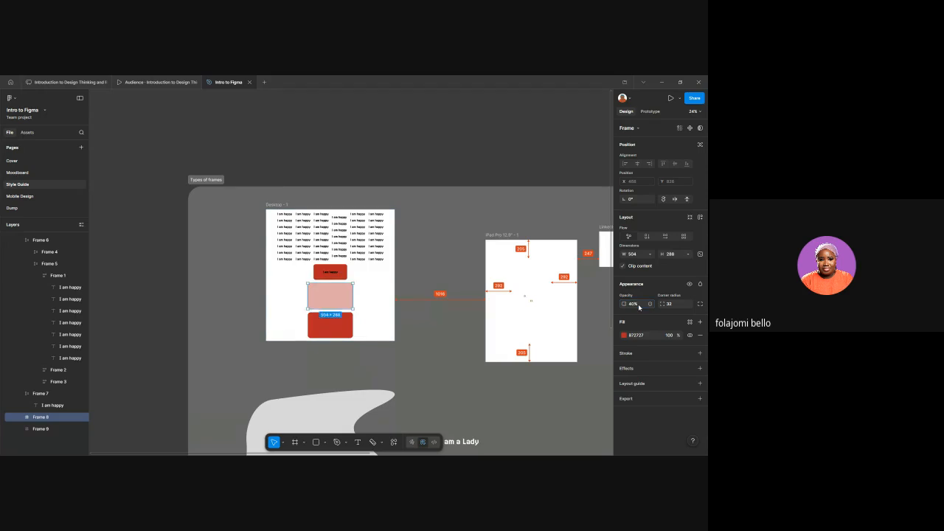
Step: Restore the middle red frame's opacity to 100%
click(638, 308)
text(100)
key(Return)
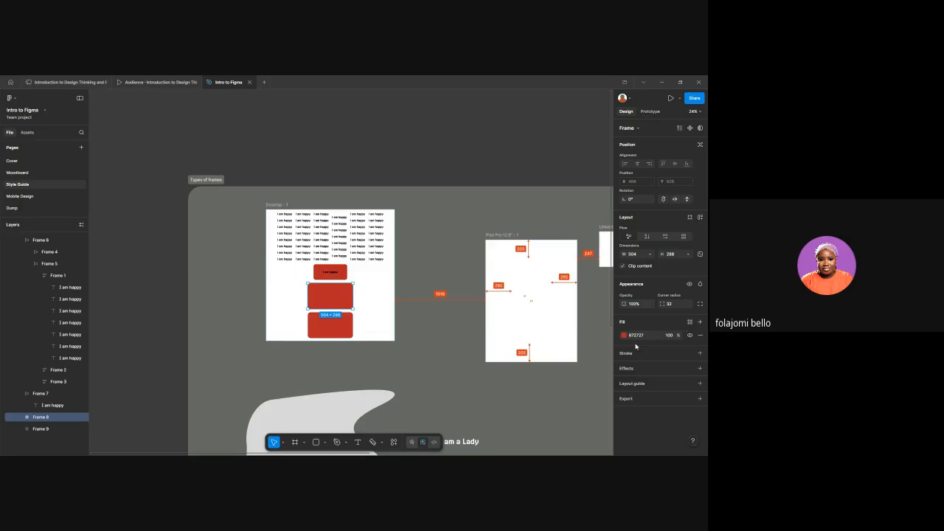
Step: Shift the middle red frame's fill hue to orange B74827 and show the foreground and background colours used for its contrast check
scroll(392, 308, up, 2)
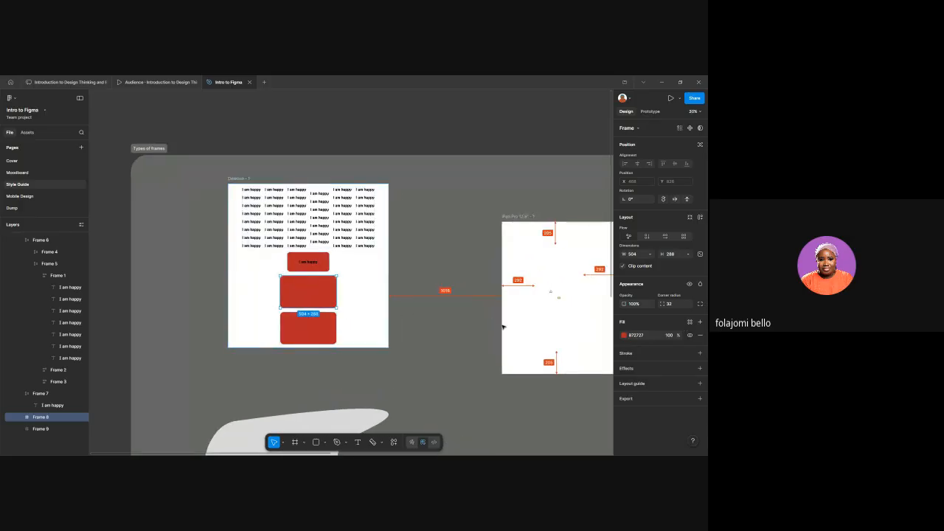
click(623, 336)
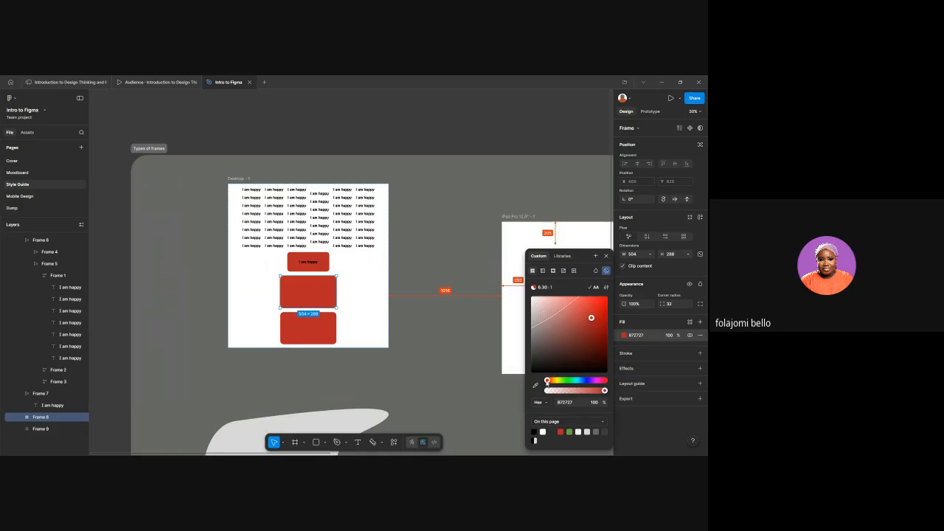
mouse_move(551, 380)
mouse_down()
mouse_move(593, 381)
mouse_move(550, 381)
mouse_up()
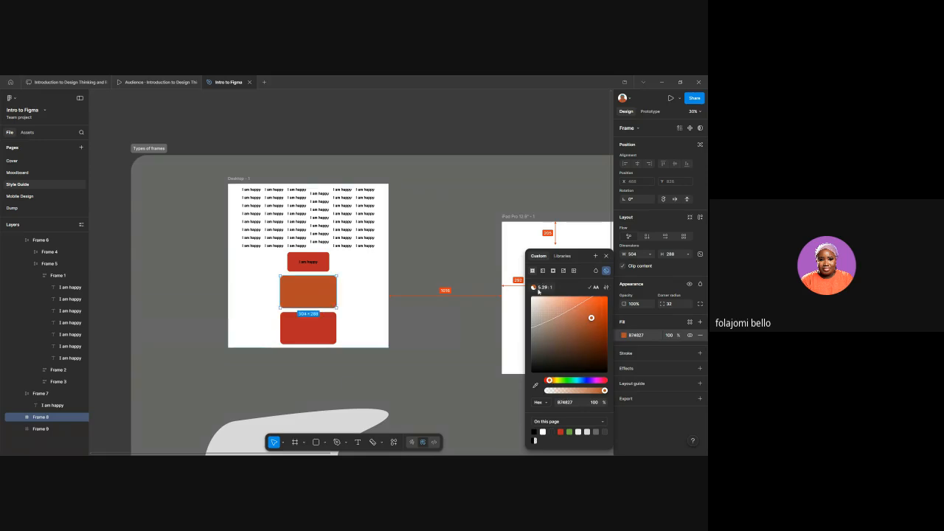
mouse_move(539, 289)
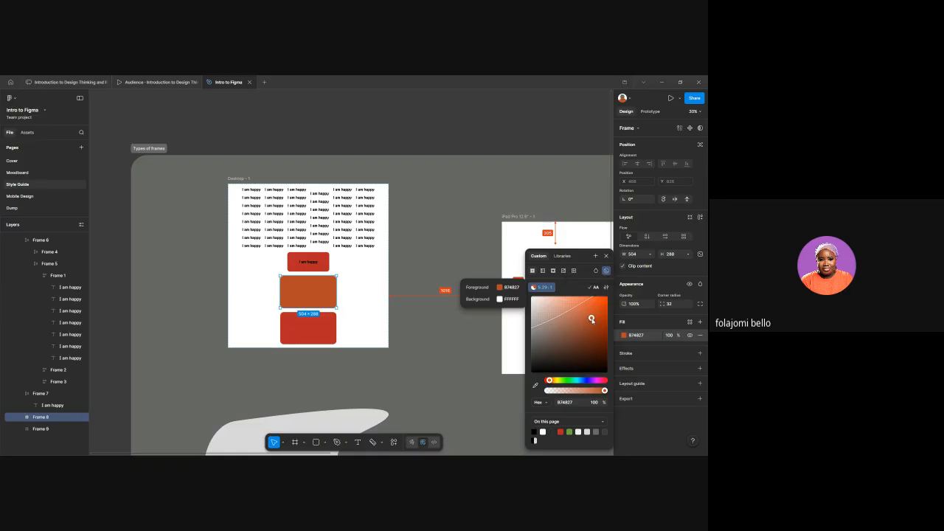
Step: Try the pale peach shade EFBAAA on the middle frame's fill and settle on the brighter orange C54D29
drag(591, 319, 553, 302)
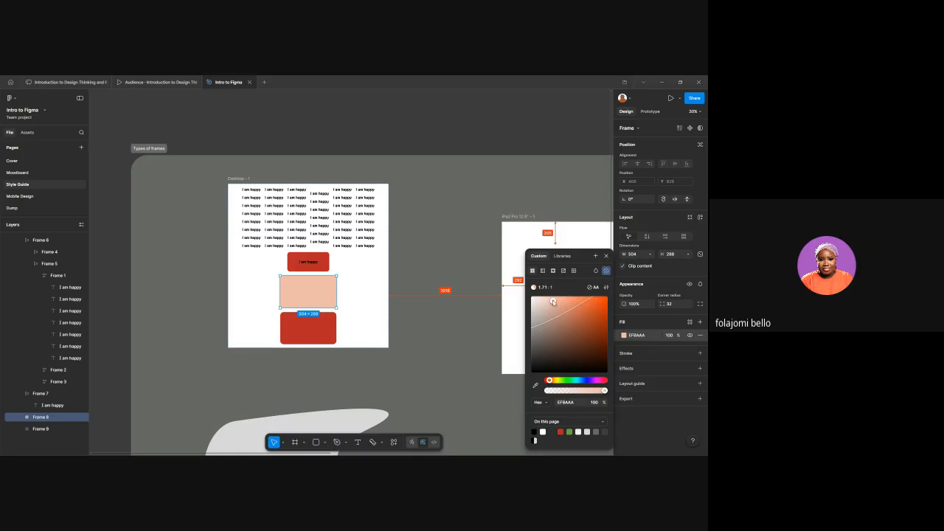
drag(556, 303, 586, 321)
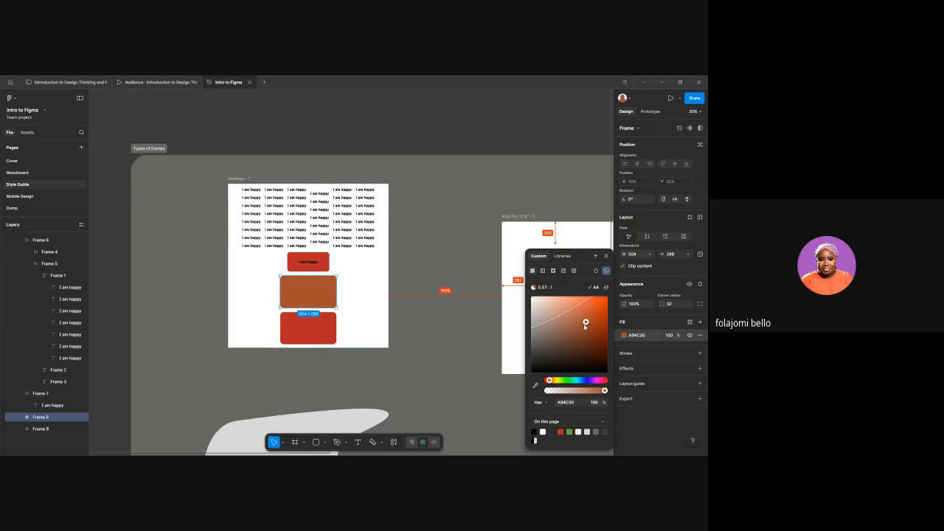
drag(588, 325, 590, 318)
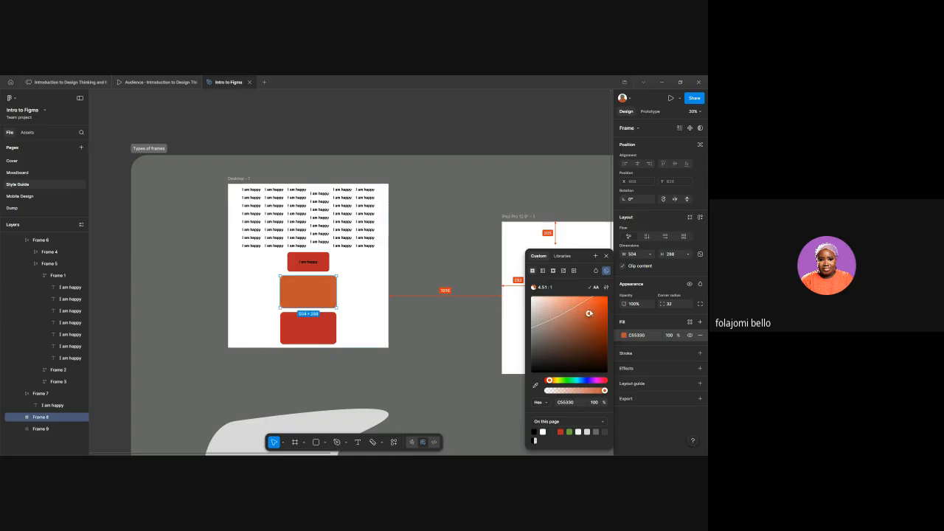
drag(589, 314, 593, 318)
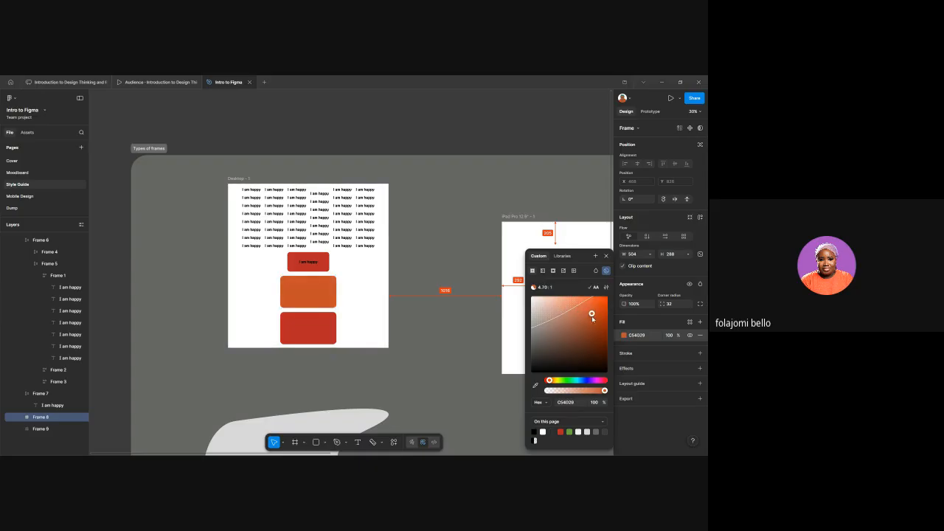
Step: Try the pale pink F5C1C1 as the fill of the small red frame around the text and settle on red BA1E1E
click(327, 269)
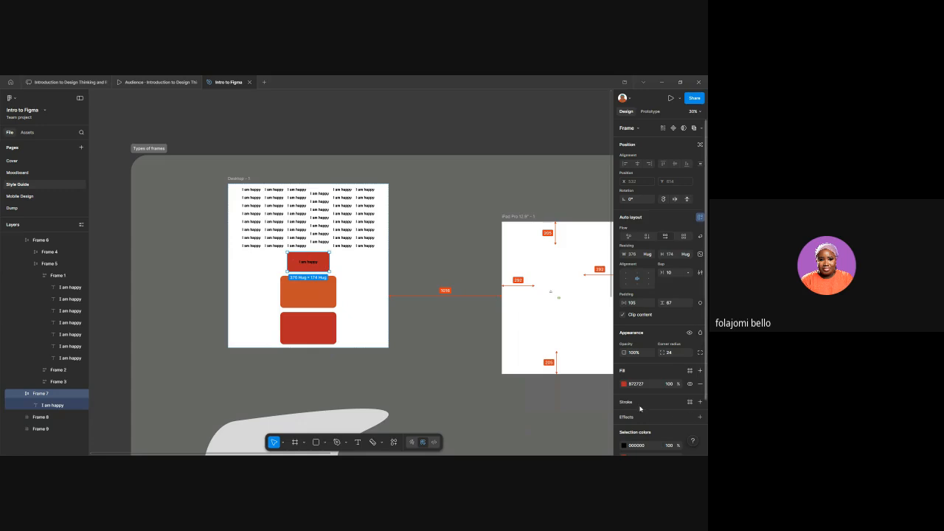
click(624, 384)
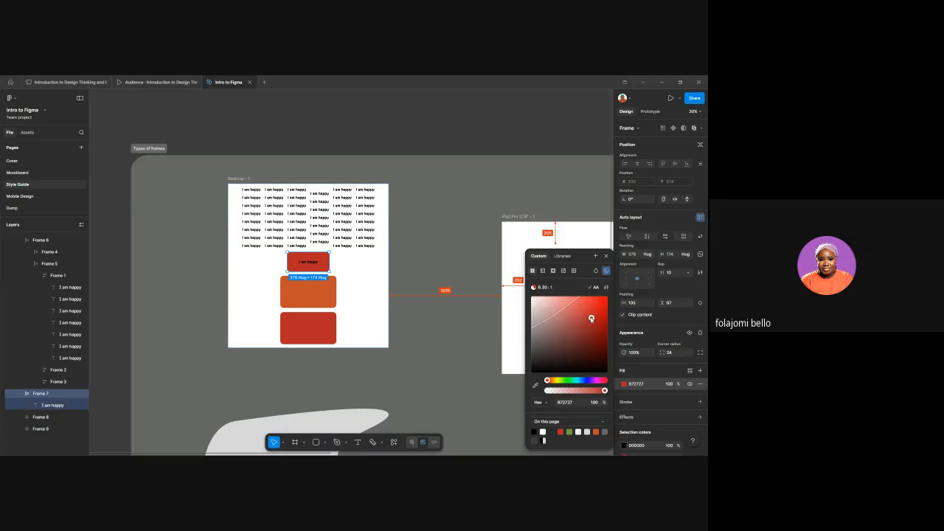
drag(591, 319, 548, 302)
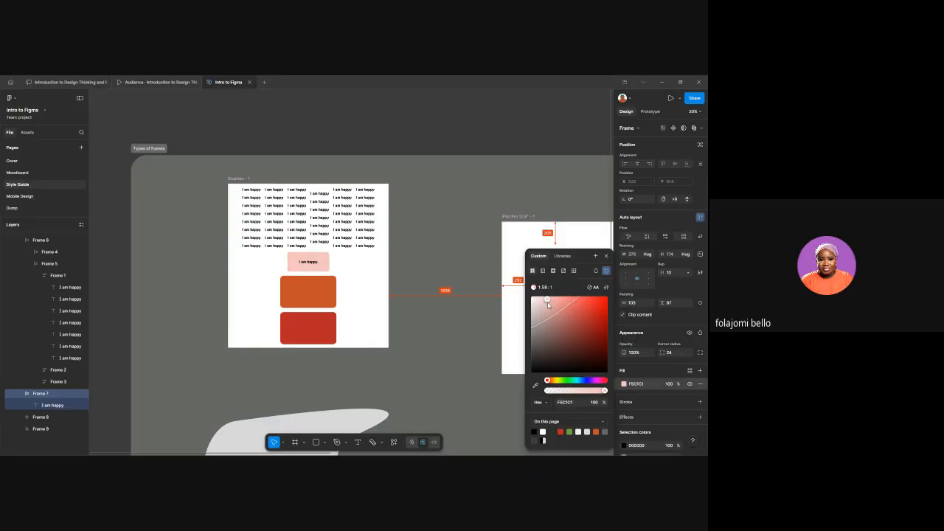
click(575, 319)
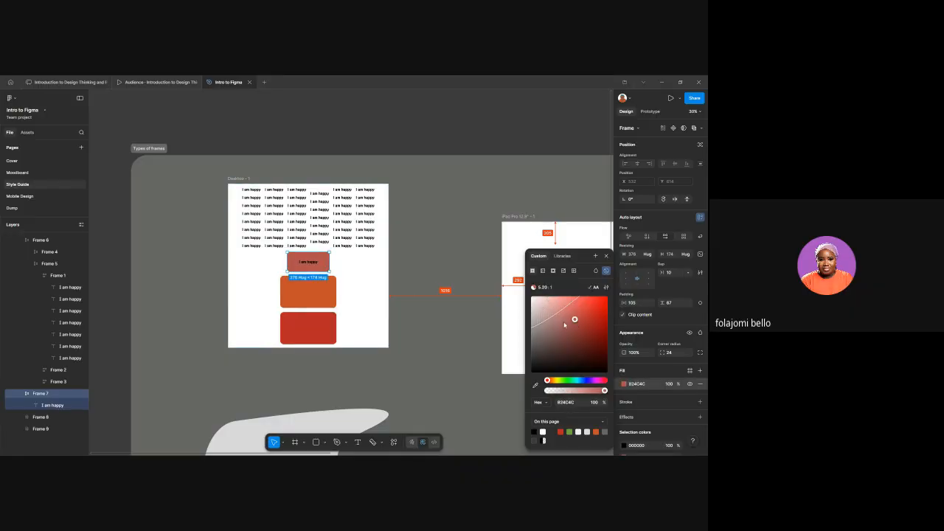
drag(574, 319, 596, 323)
drag(596, 323, 596, 317)
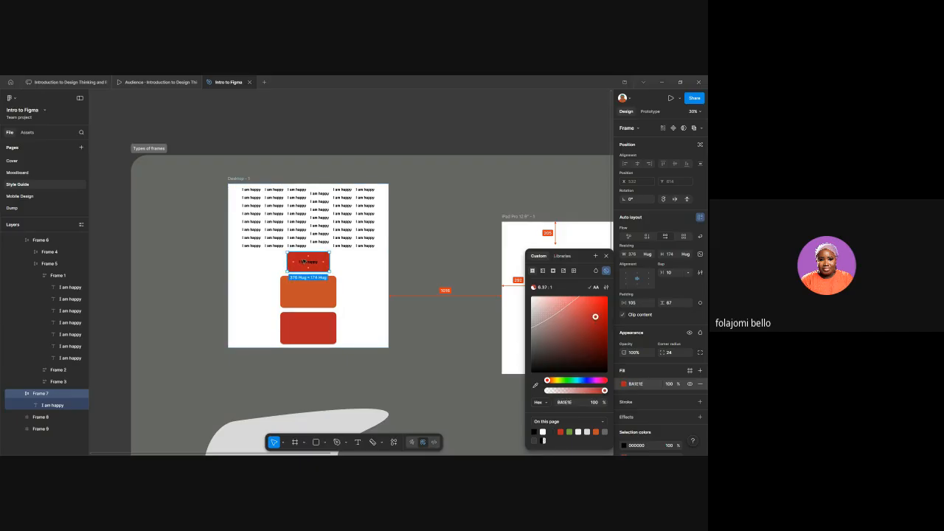
Step: Open the fill colour of the "I am happy" text inside the small red frame and examine its contrast and legibility up close
double_click(312, 264)
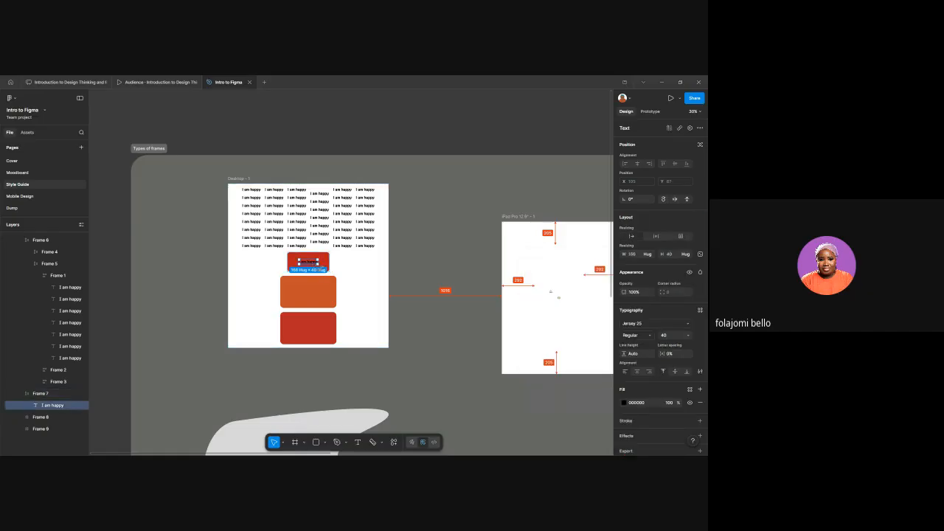
click(624, 403)
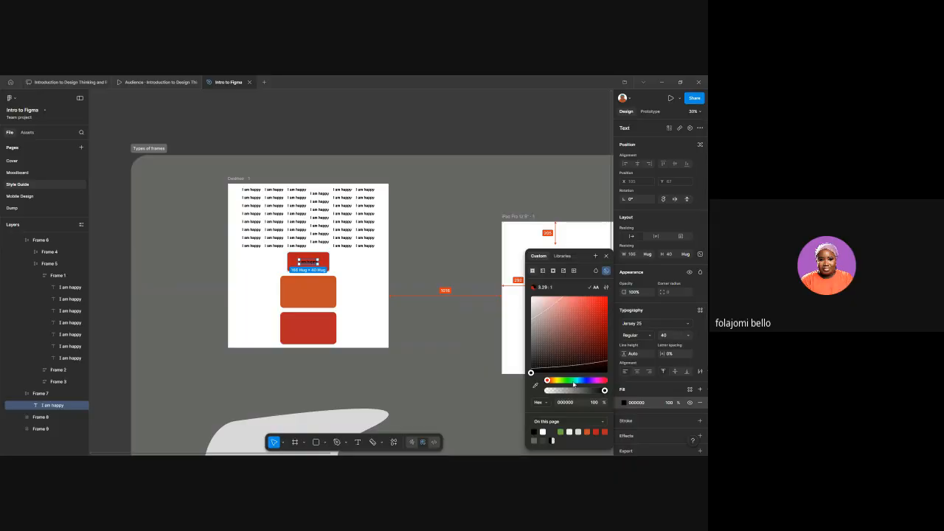
scroll(337, 263, up, 3)
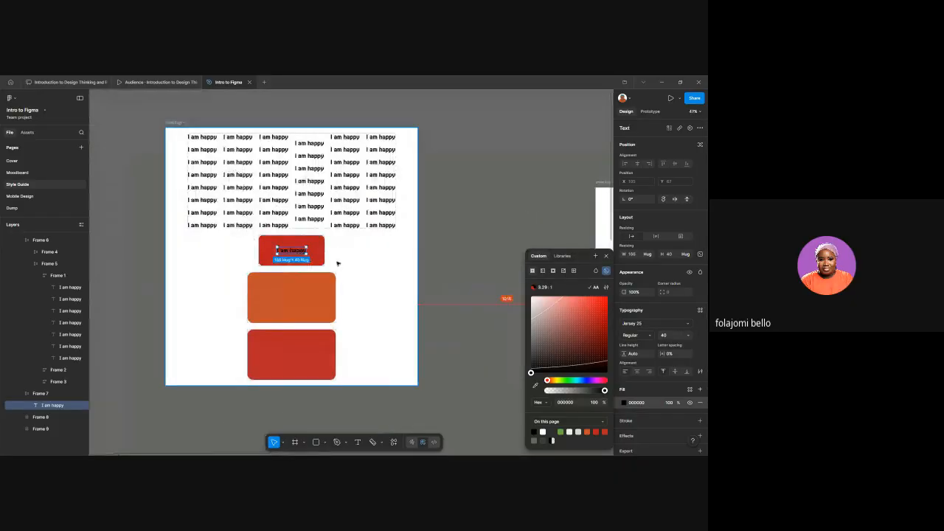
scroll(338, 264, up, 6)
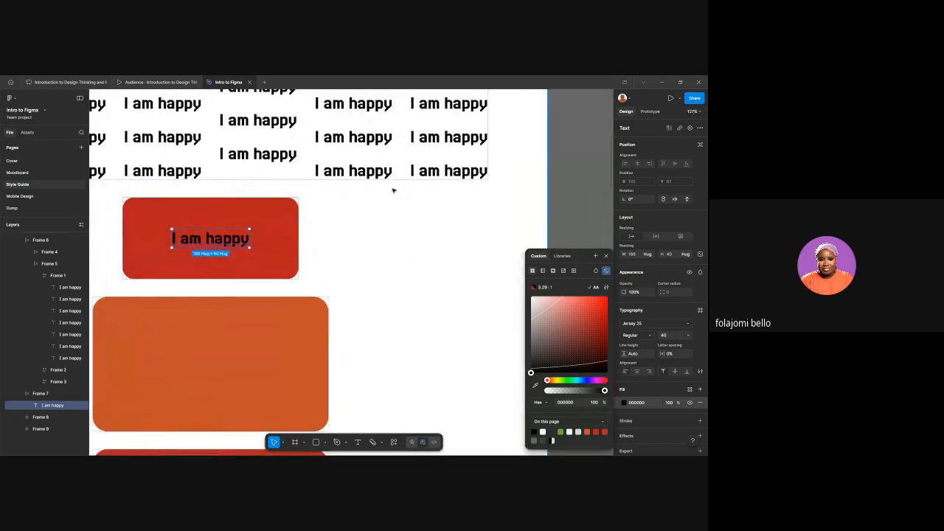
scroll(394, 192, up, 3)
scroll(396, 203, up, 3)
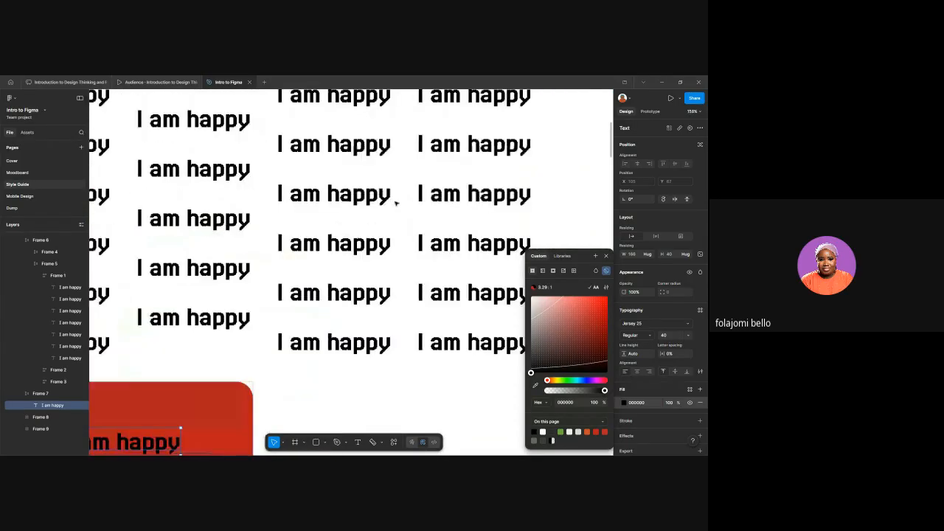
scroll(396, 203, up, 10)
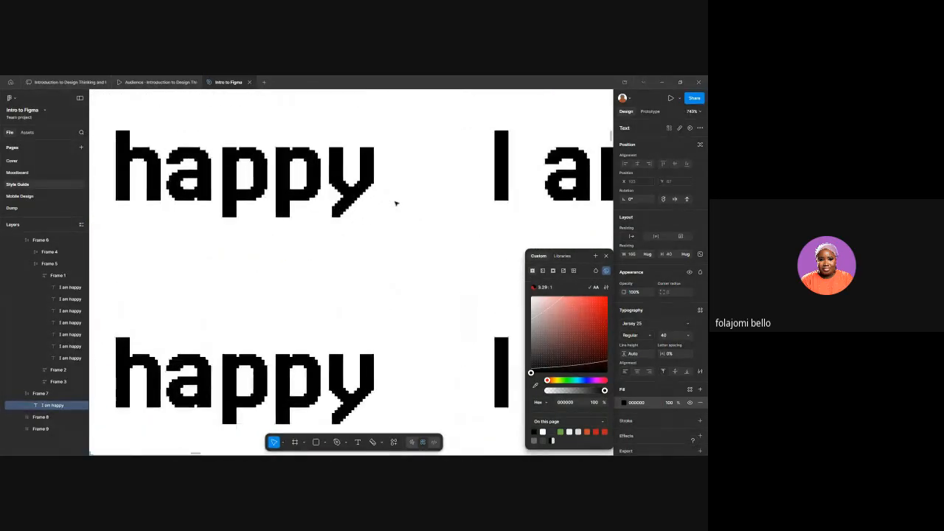
scroll(395, 203, down, 10)
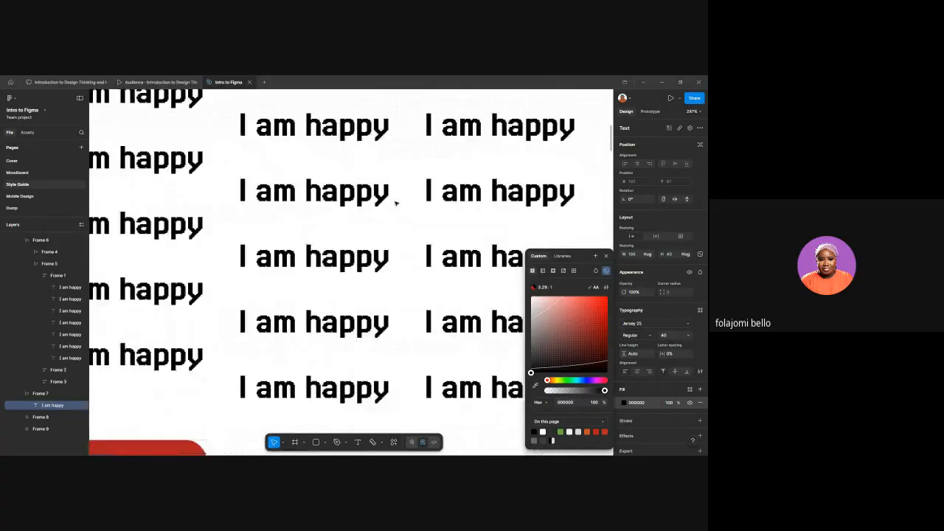
scroll(396, 203, down, 5)
scroll(396, 203, left, 3)
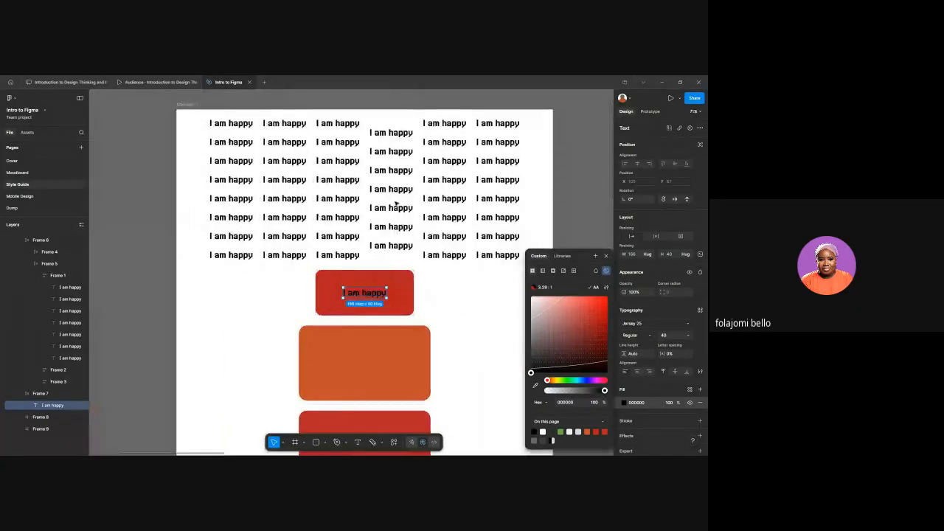
Step: Change the text colour of the whole "I am happy" grid frame from its selection colours to off-black 1A1A1A
scroll(396, 203, right, 3)
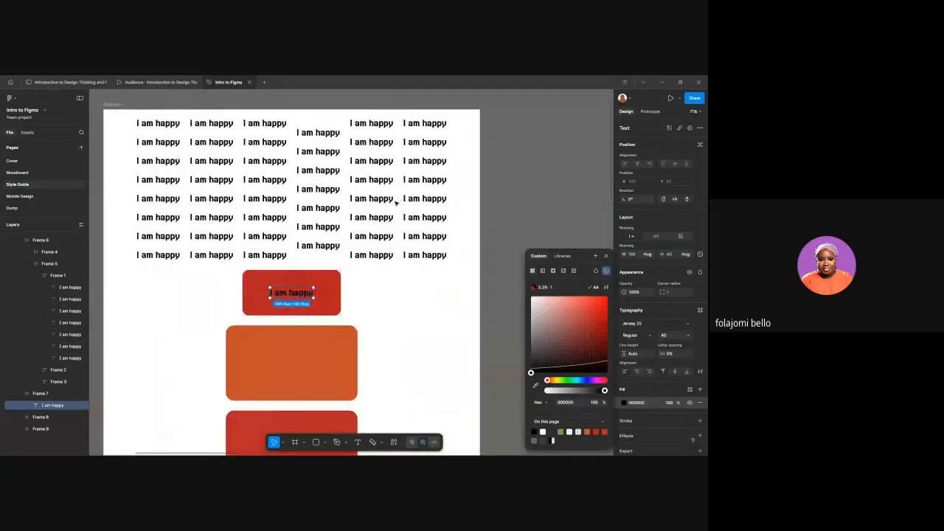
scroll(391, 210, up, 1)
click(387, 222)
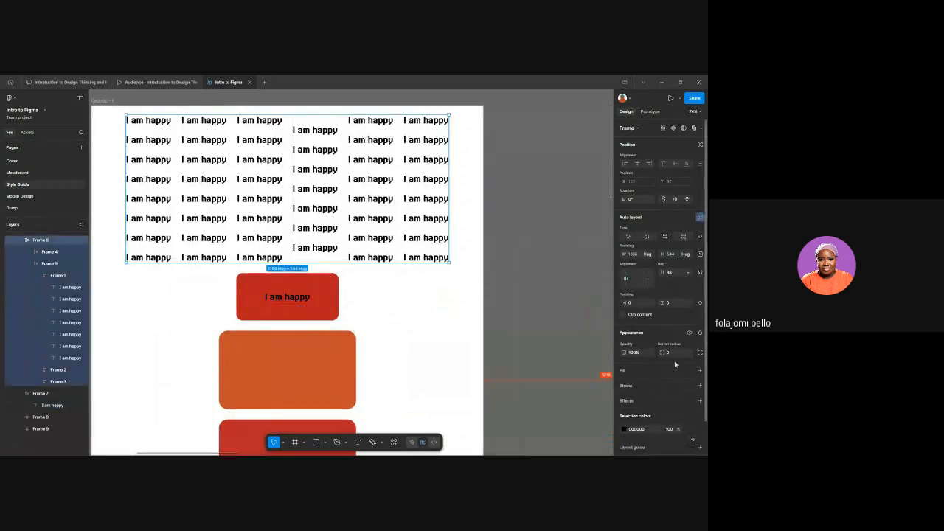
click(624, 429)
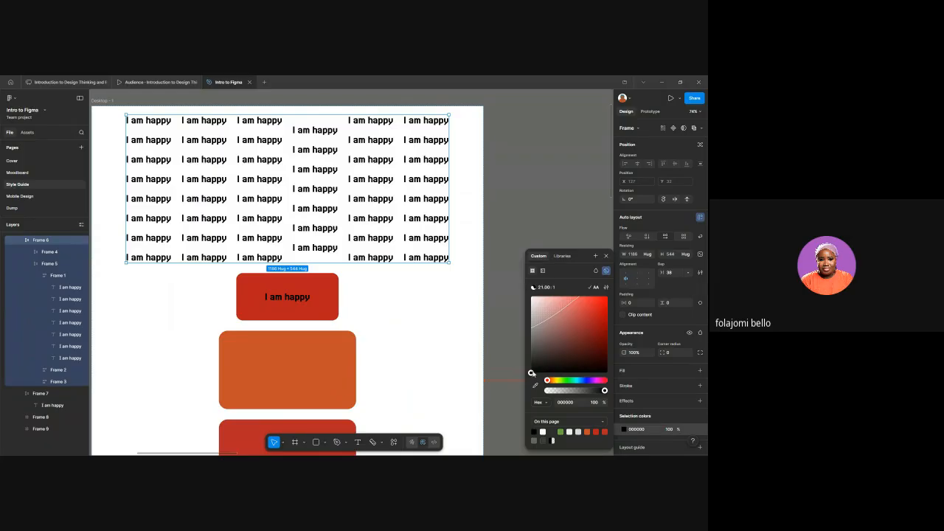
mouse_move(532, 373)
mouse_down()
mouse_move(531, 314)
mouse_move(555, 301)
mouse_move(528, 370)
mouse_up()
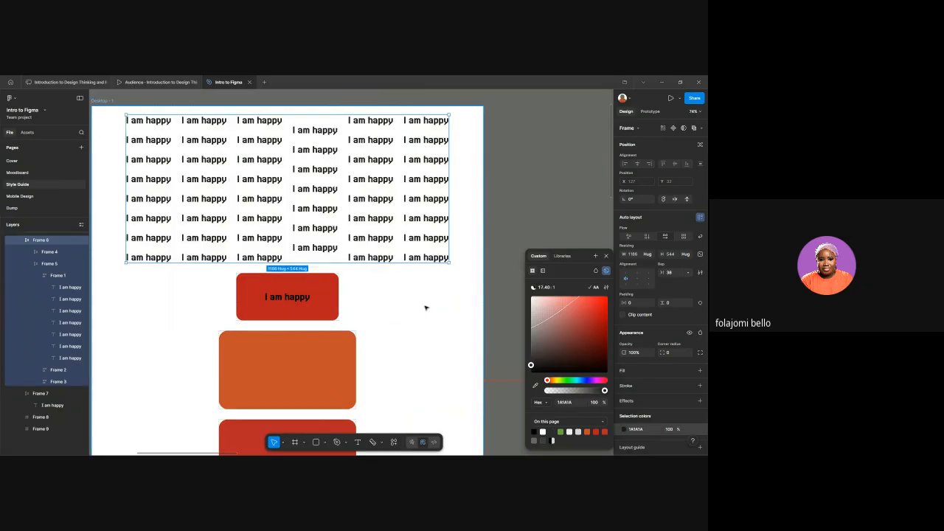
Step: Try a mid grey fill on the "I am happy" text inside the small red frame and settle on off-white F4F4F4
scroll(425, 307, left, 3)
scroll(431, 266, up, 3)
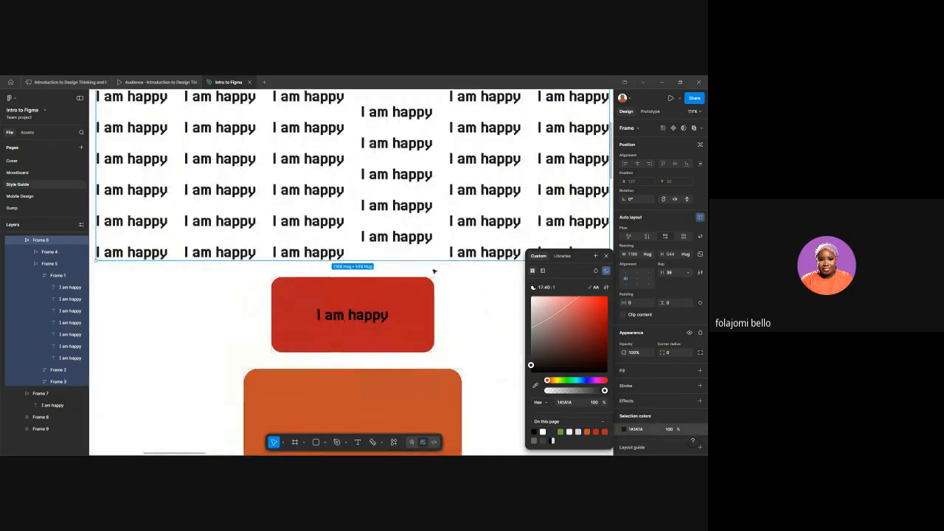
click(376, 320)
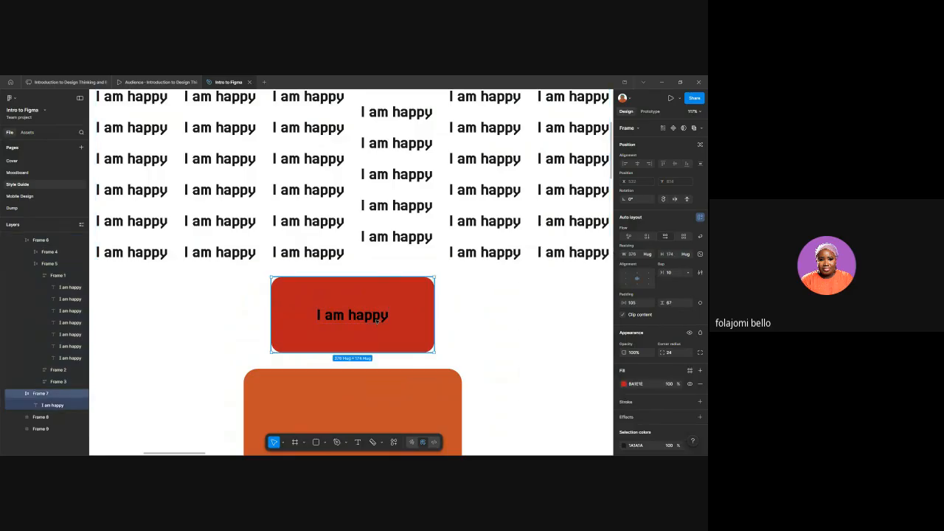
click(375, 319)
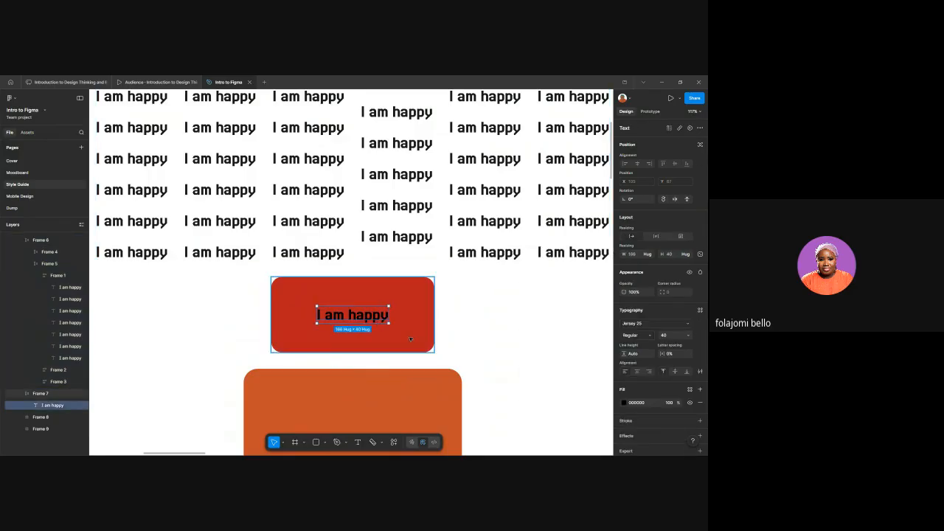
click(623, 403)
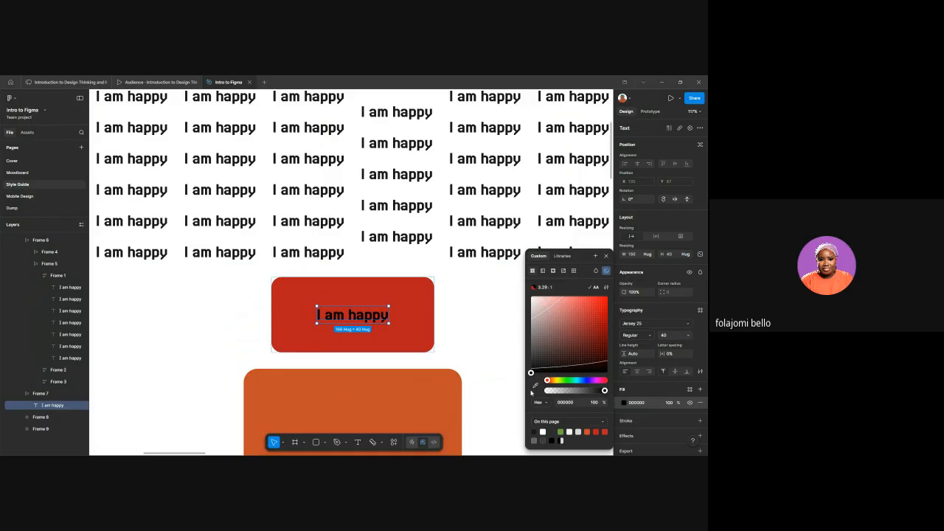
drag(532, 374, 539, 338)
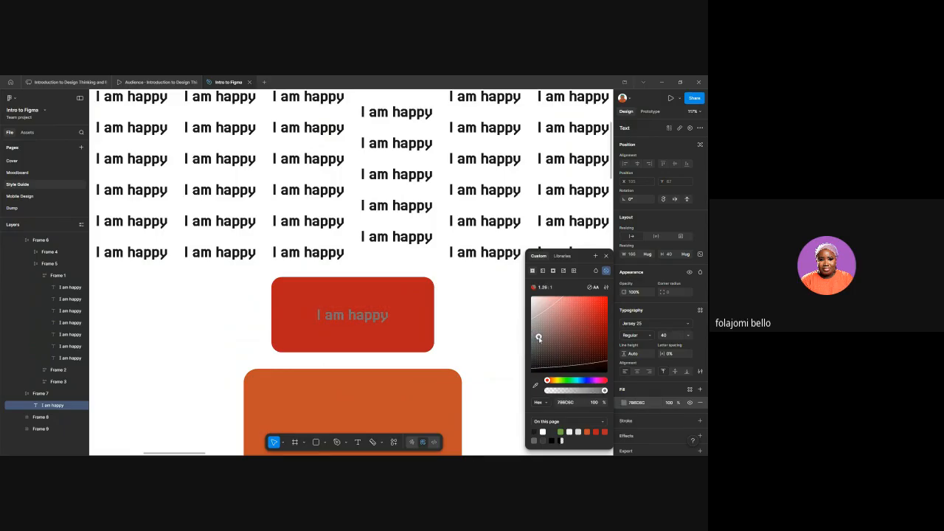
drag(539, 337, 539, 338)
drag(540, 338, 531, 299)
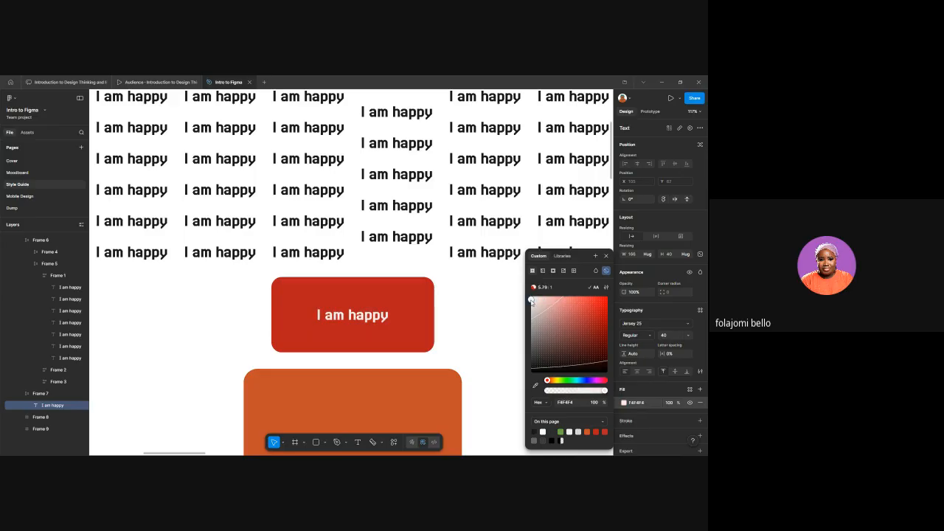
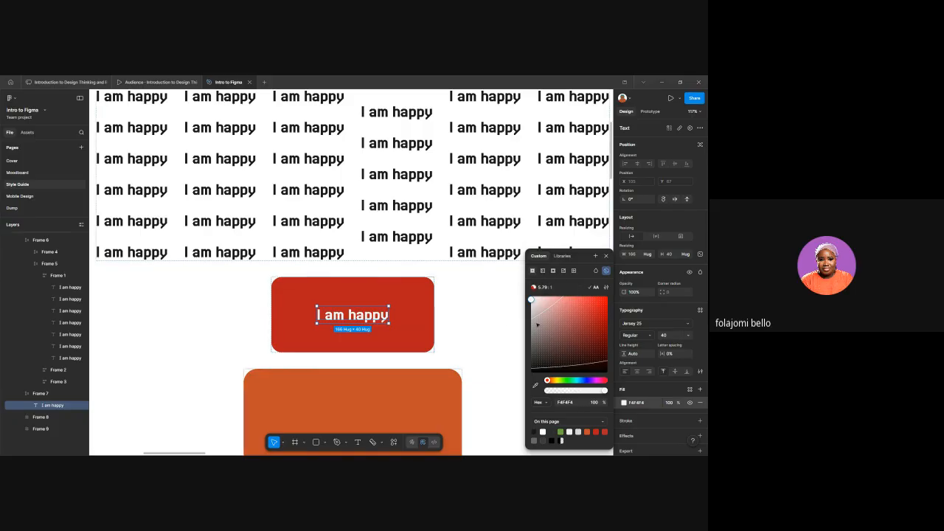
Step: Extend the text inside the small red frame to "I am happy happyhappyhappyhappy" on a single line
scroll(376, 322, up, 5)
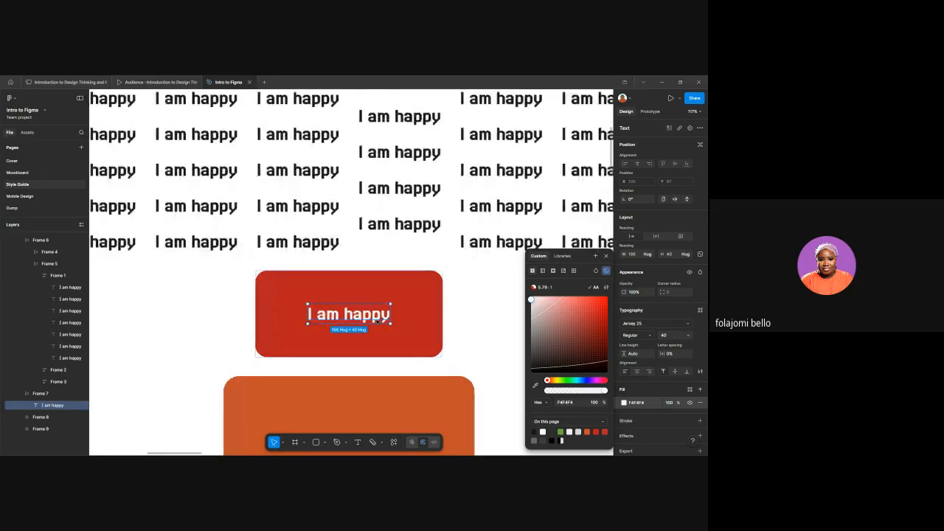
scroll(389, 326, down, 1)
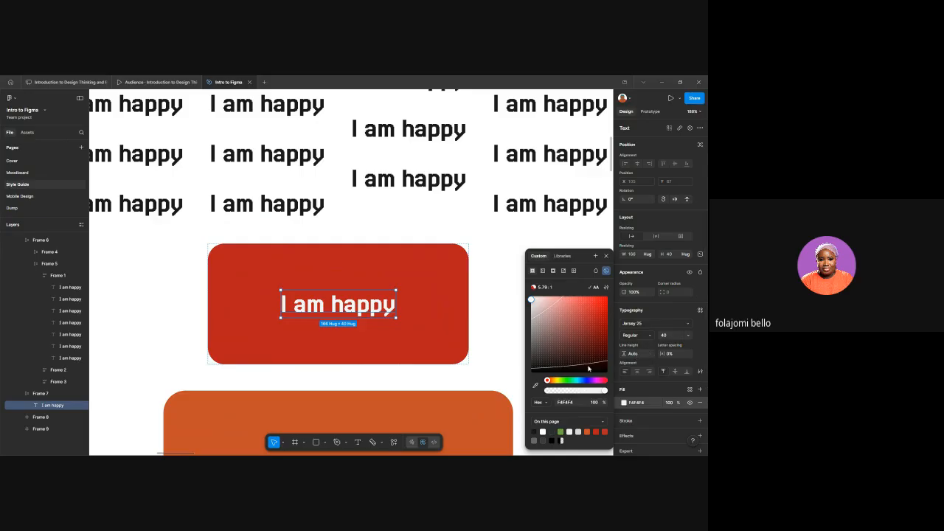
double_click(334, 304)
click(333, 303)
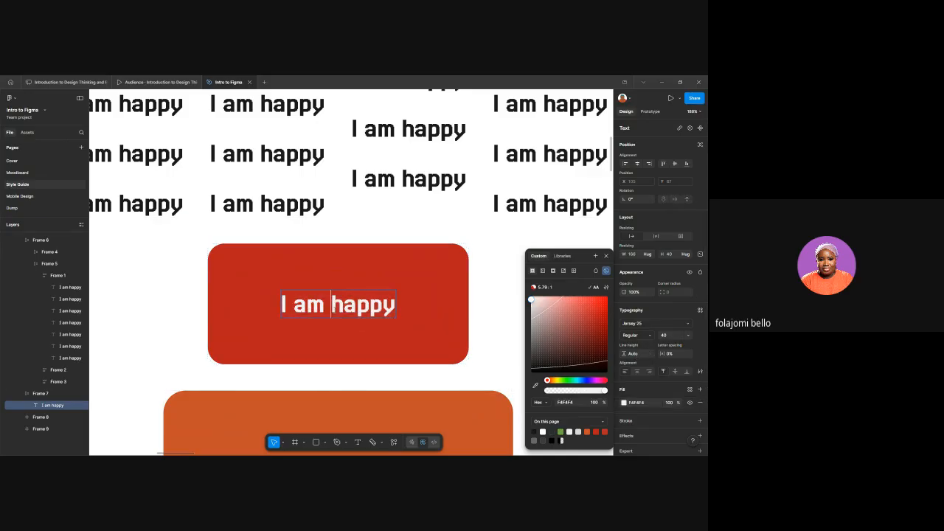
drag(334, 303, 410, 295)
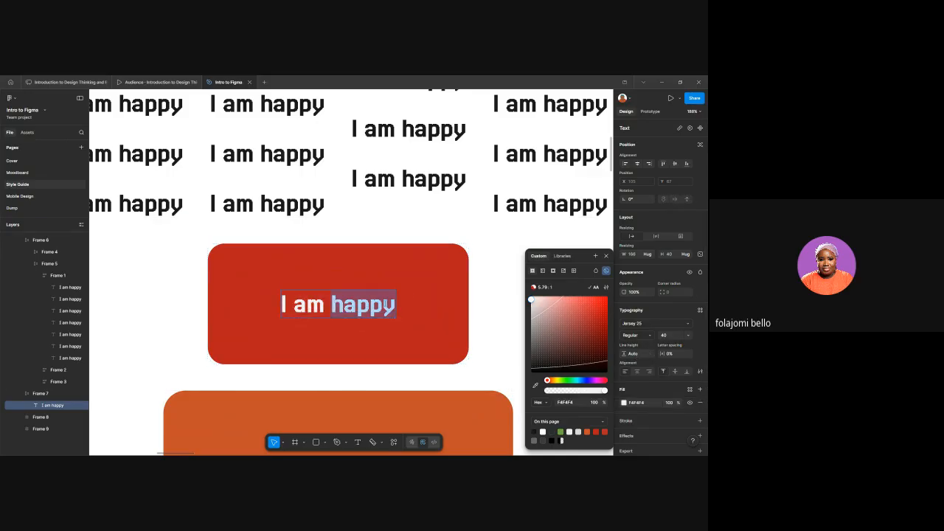
key(Right)
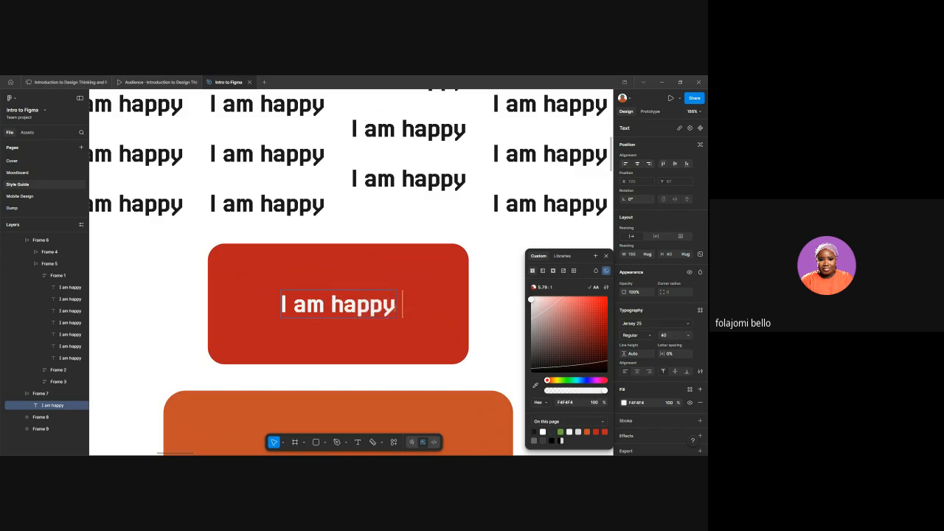
key(ctrl+v)
key(ctrl+v)
key(ctrl+v)
key(ctrl+v)
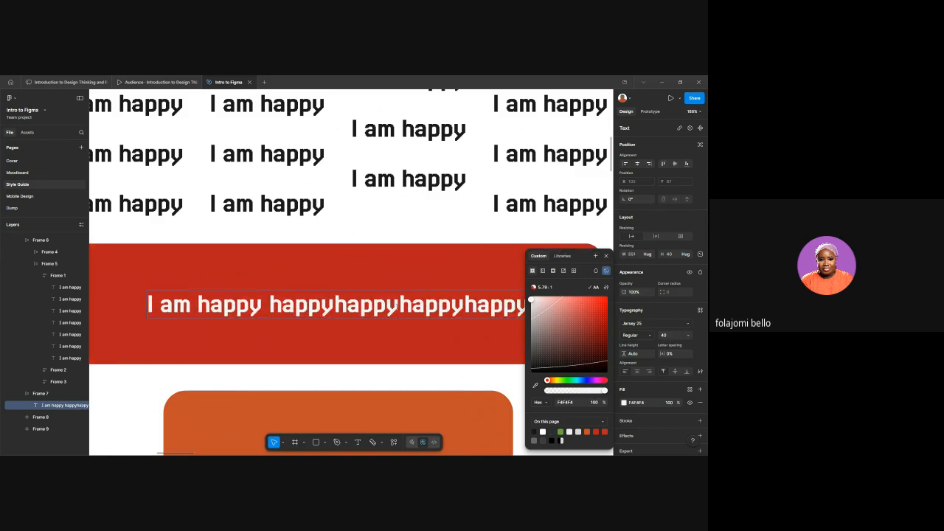
key(Return)
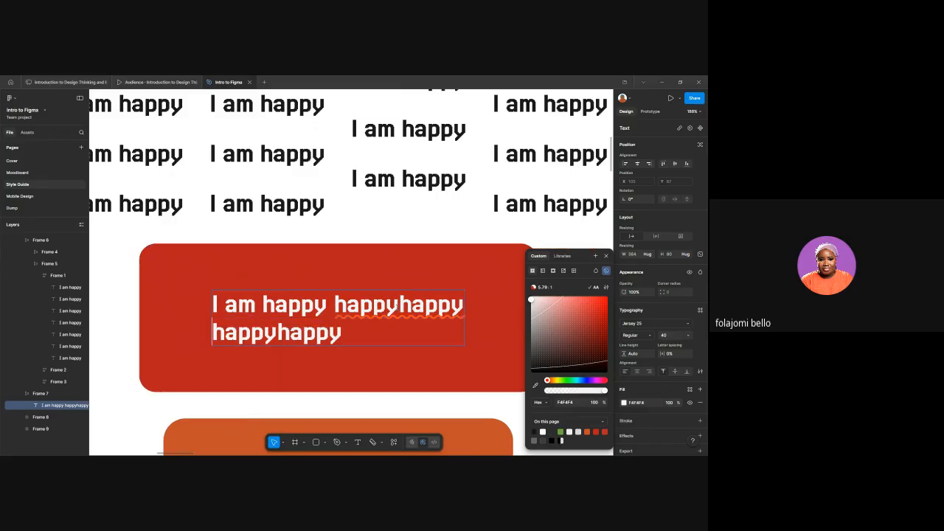
key(BackSpace)
scroll(397, 309, down, 2)
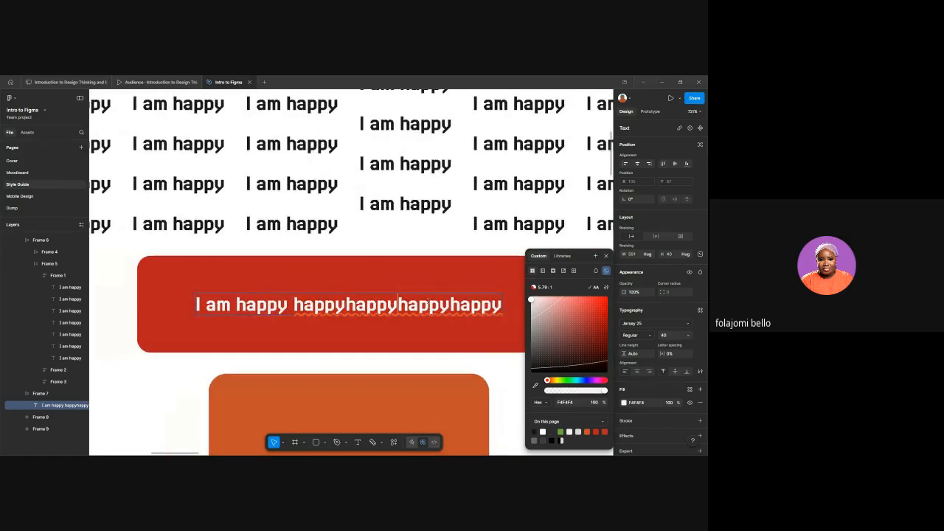
click(503, 332)
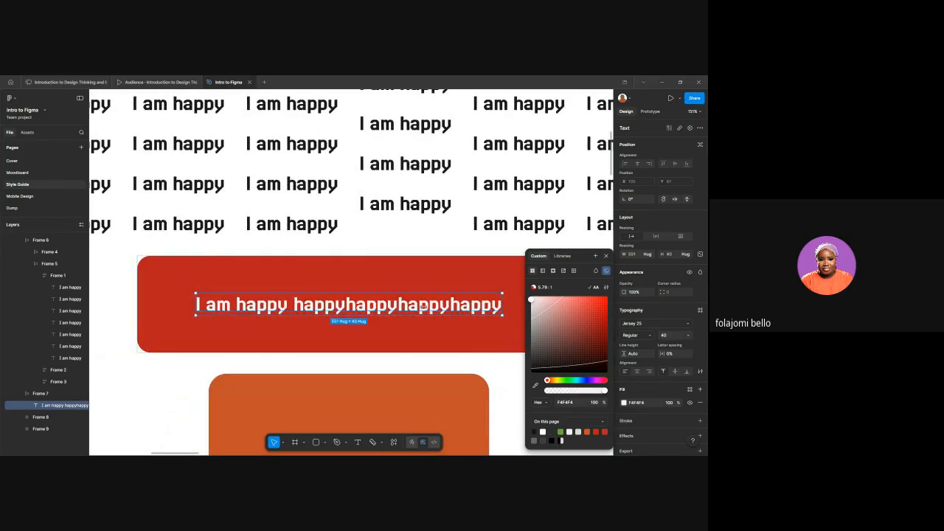
Step: Narrow the text box inside the red frame to 305 wide so the text wraps, and close the colour picker
drag(503, 305, 364, 309)
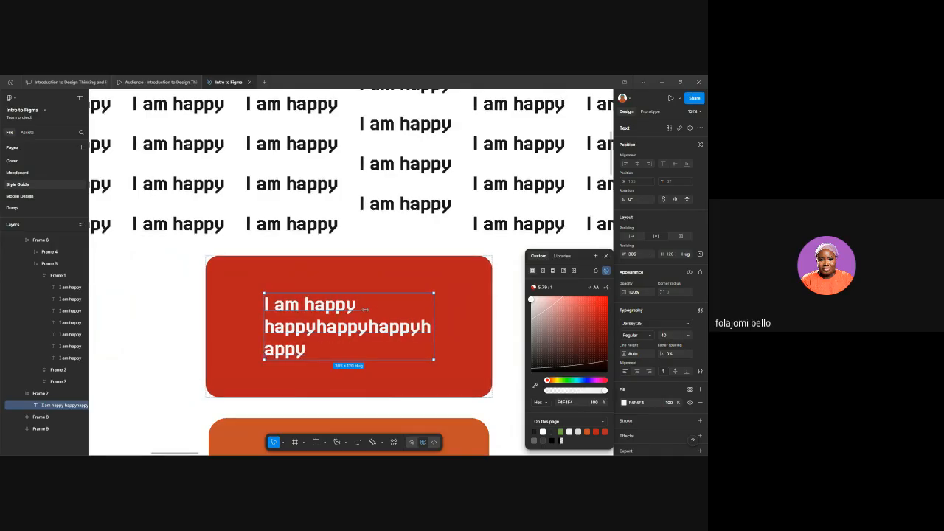
scroll(350, 321, up, 2)
scroll(350, 321, up, 2)
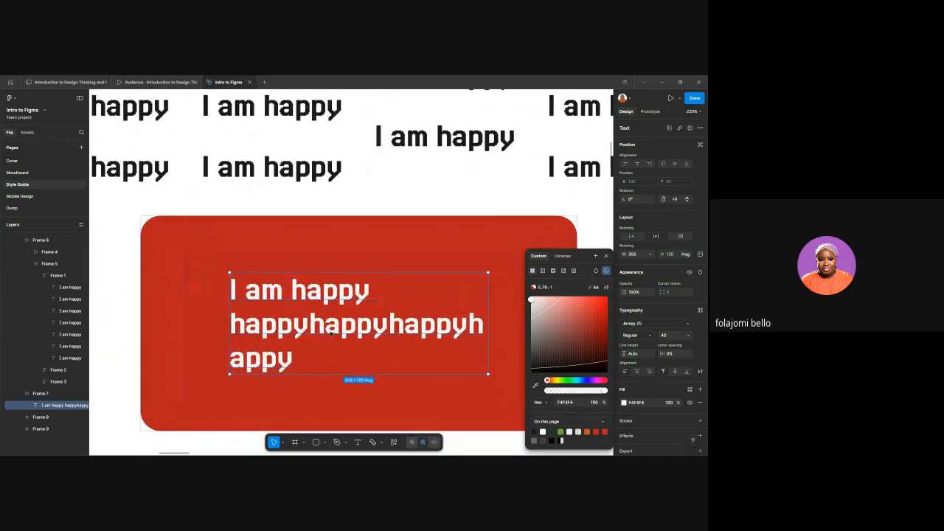
scroll(378, 320, down, 1)
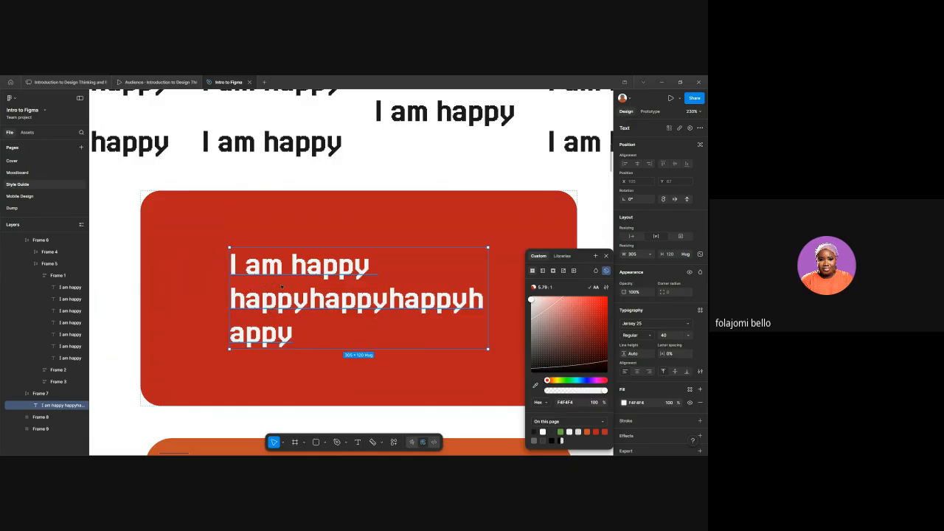
scroll(286, 301, up, 2)
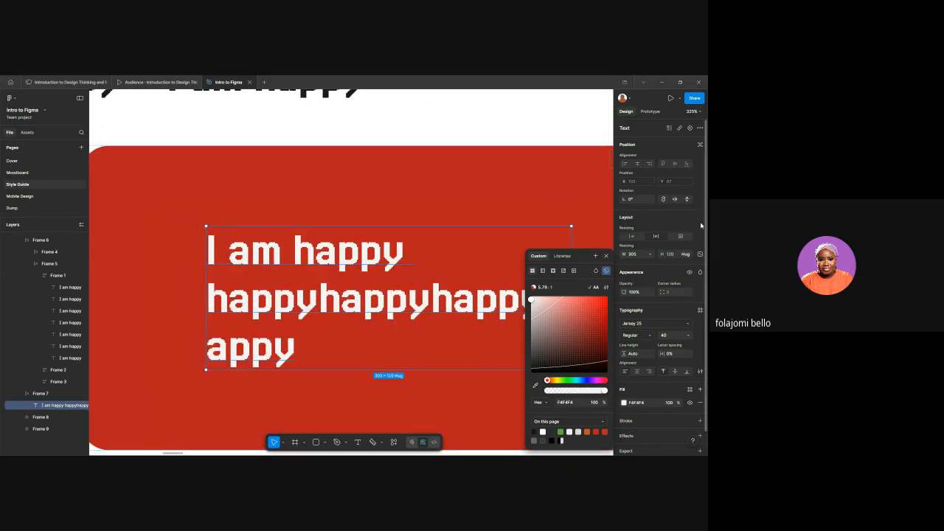
click(606, 256)
key(Escape)
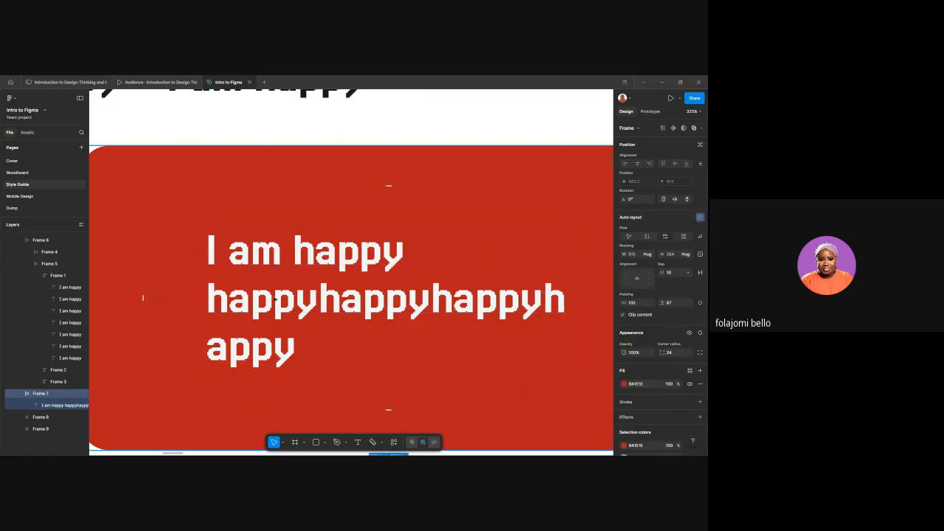
Step: Try centre and right alignment on the wrapped text in the red frame and return it to left alignment
click(275, 298)
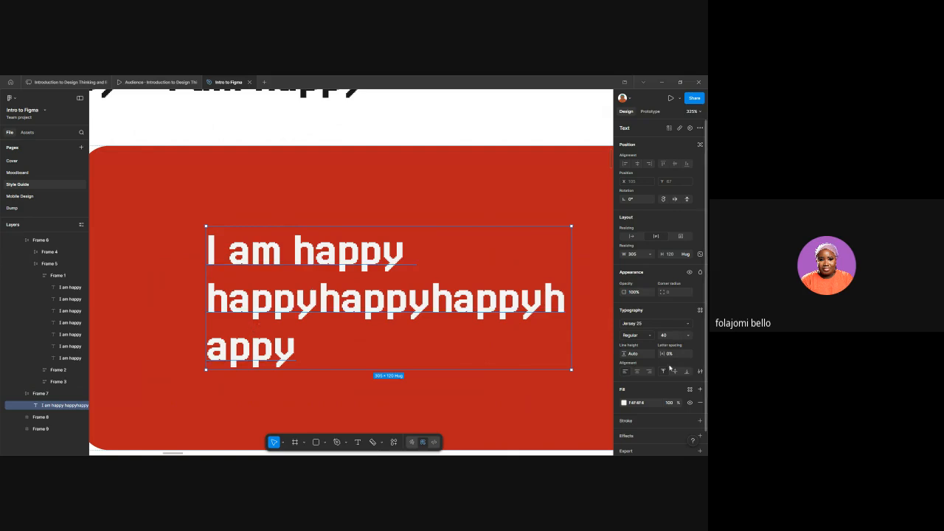
scroll(268, 313, up, 3)
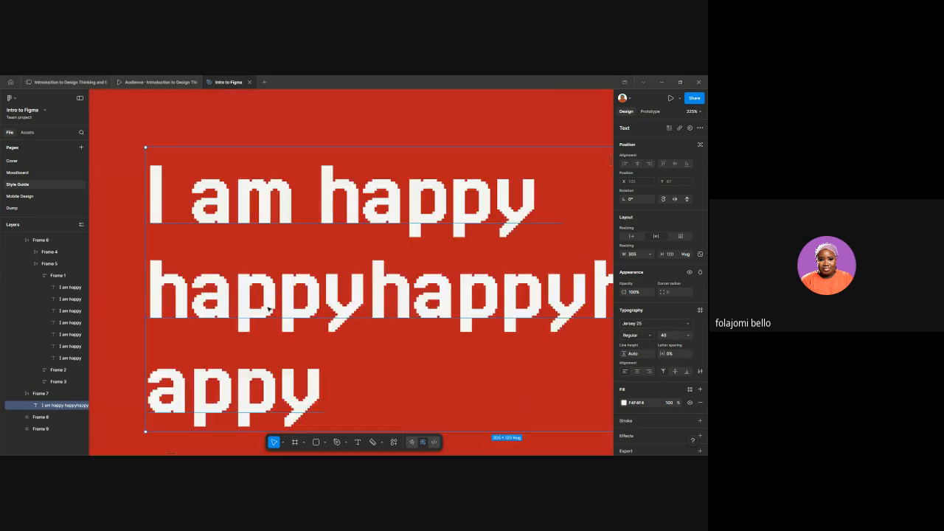
scroll(168, 292, up, 2)
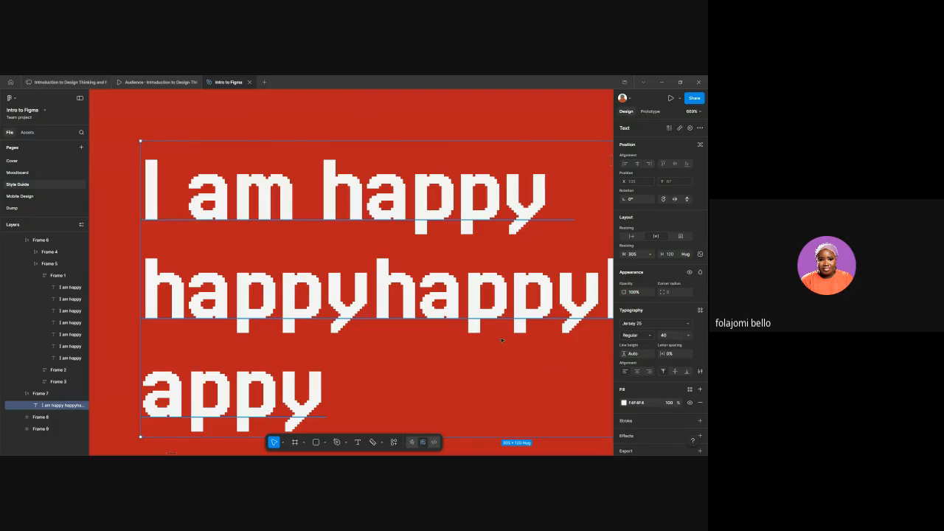
scroll(512, 334, down, 2)
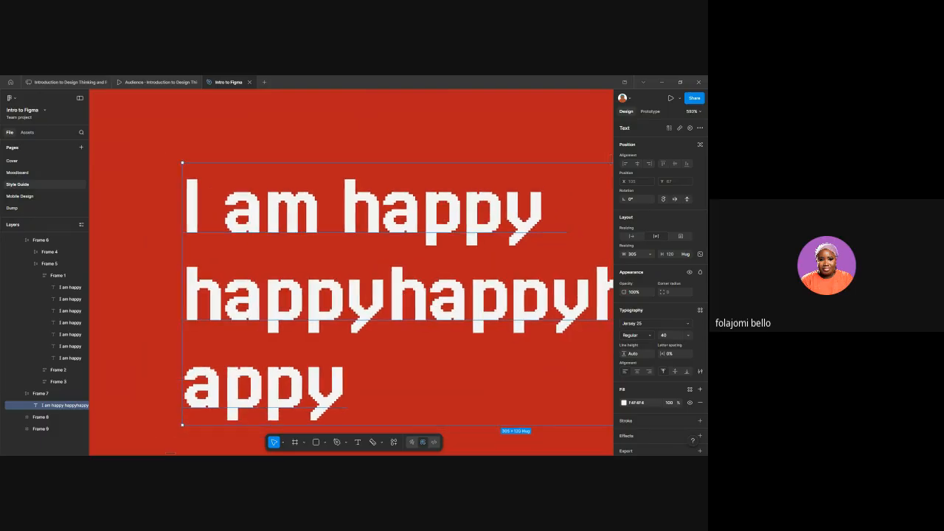
scroll(569, 351, down, 3)
scroll(569, 351, down, 5)
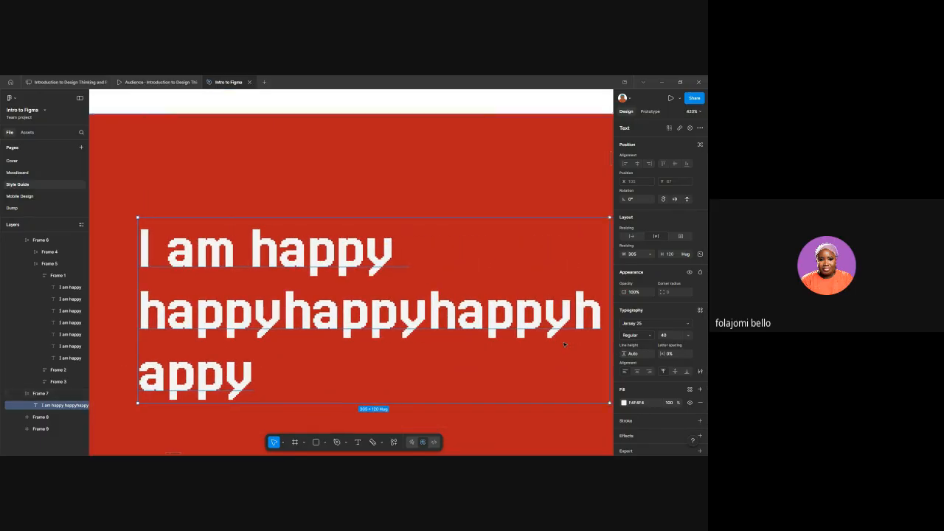
click(638, 371)
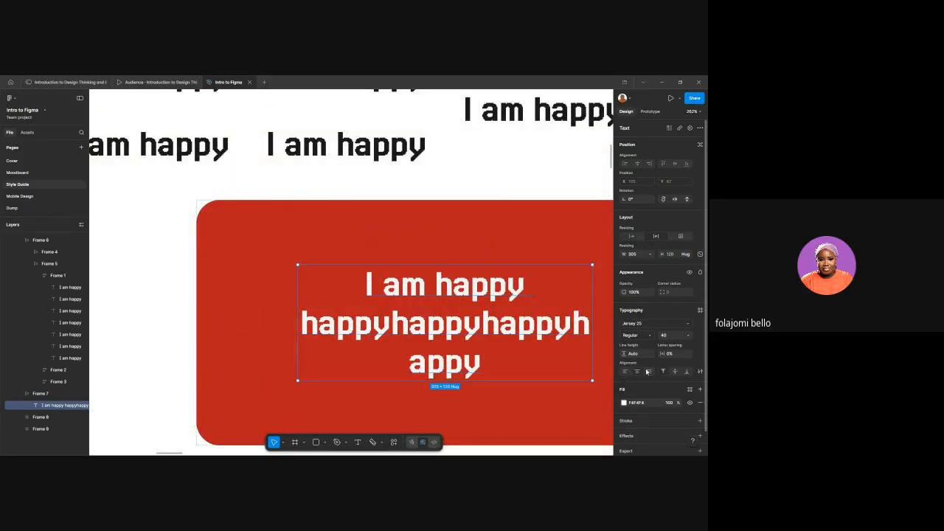
click(650, 372)
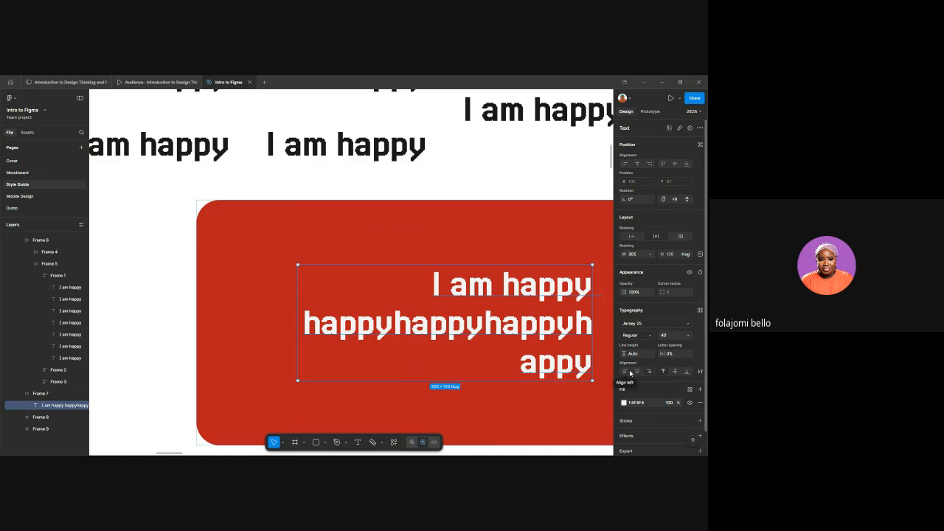
click(630, 373)
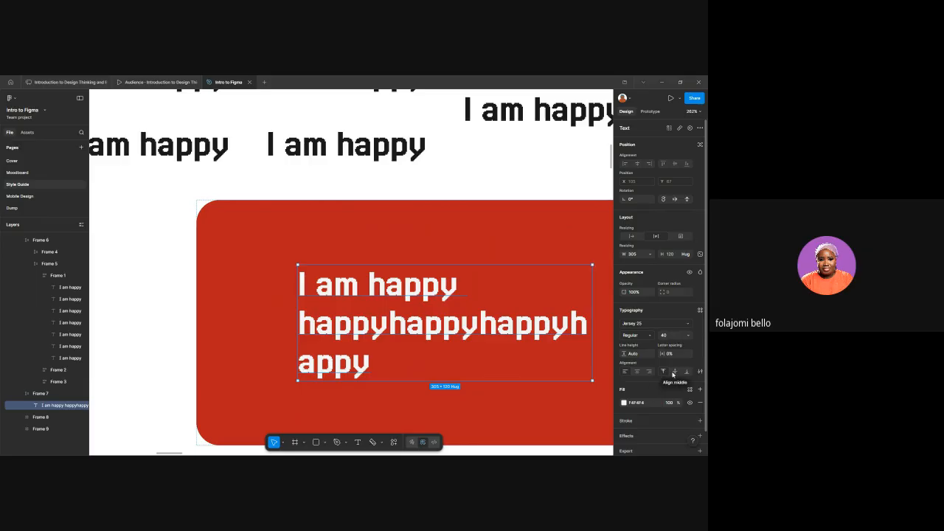
Step: Align the wrapped text to the vertical middle of its box and enlarge the box's height to about 175
click(673, 373)
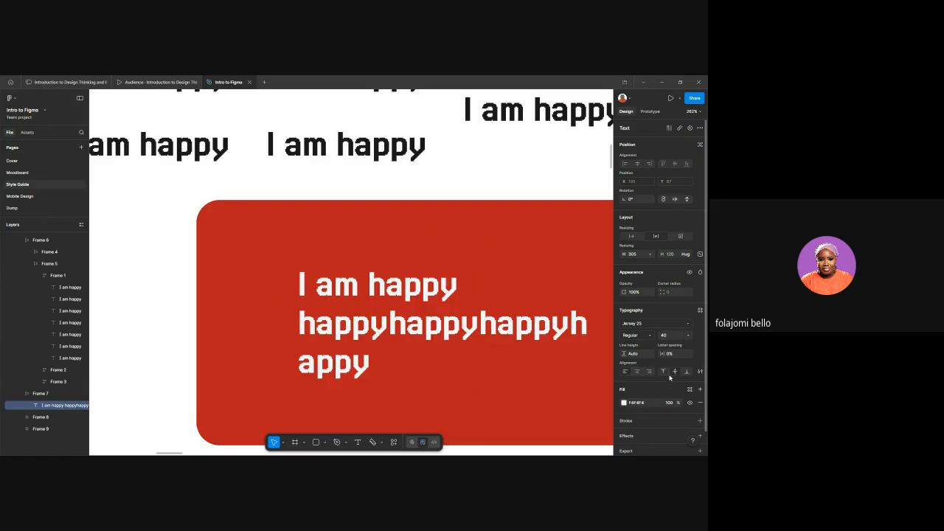
drag(533, 380, 533, 408)
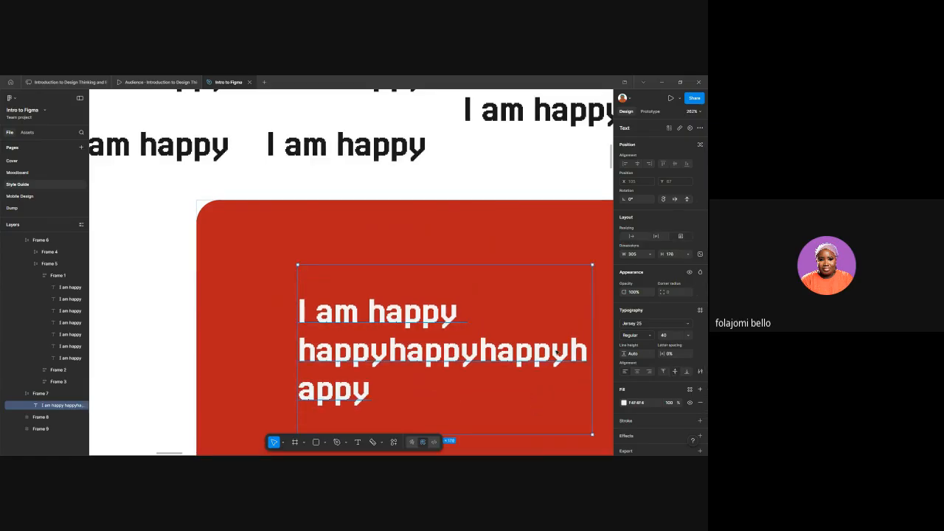
Step: Try top and bottom alignment on the wrapped text, return it to the vertical middle, and reduce its box height to 132
scroll(554, 347, down, 1)
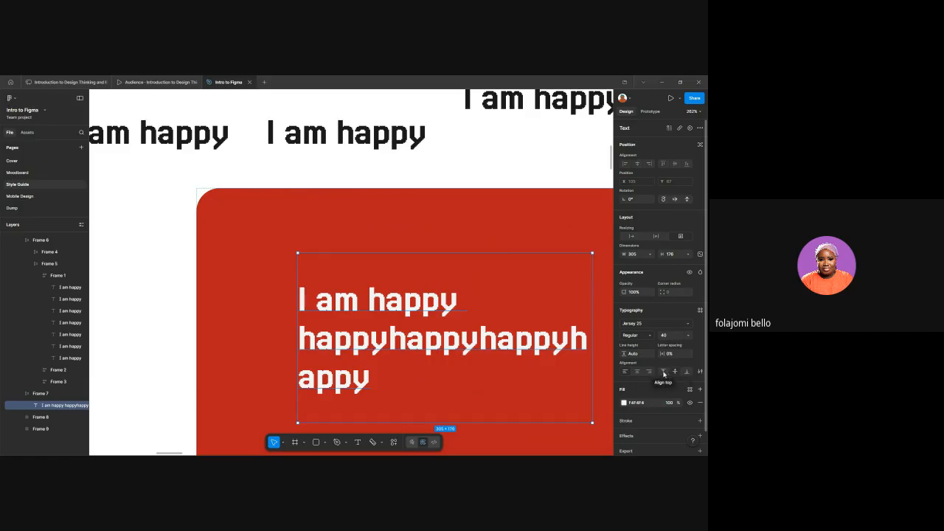
click(664, 372)
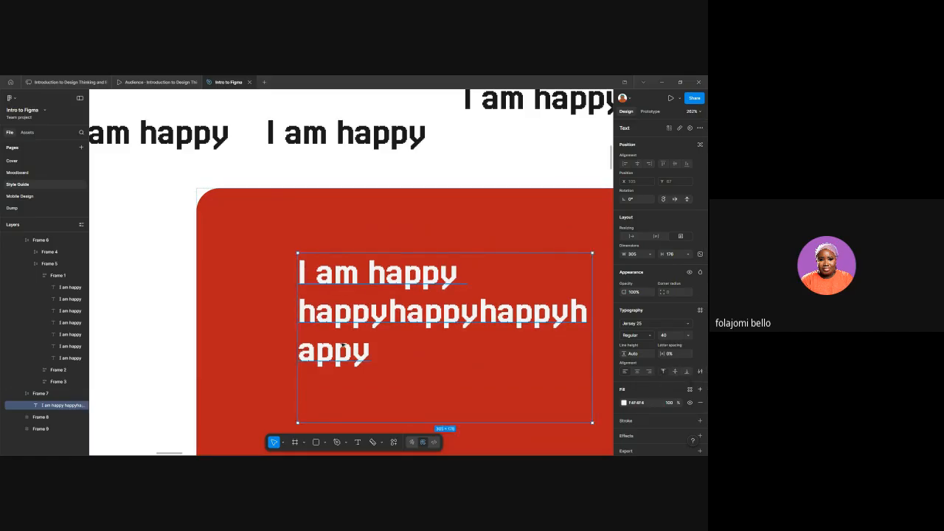
click(686, 372)
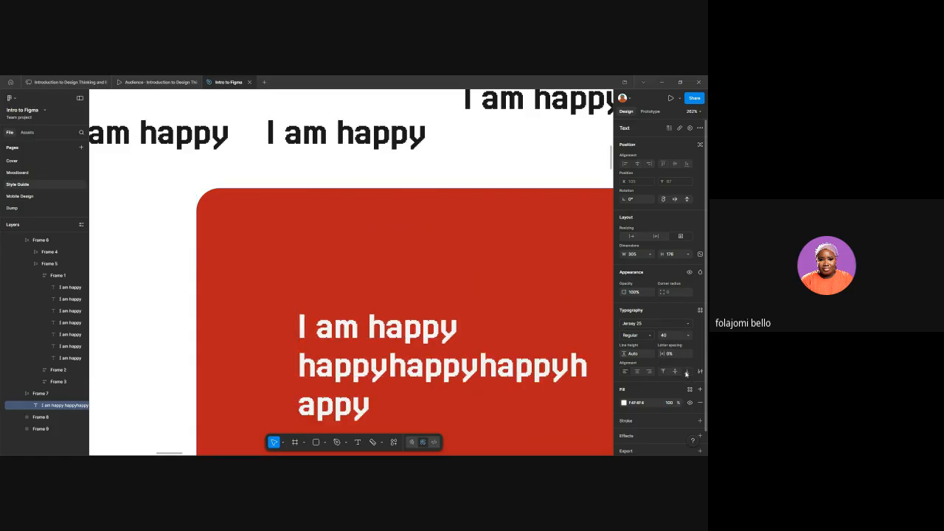
click(673, 372)
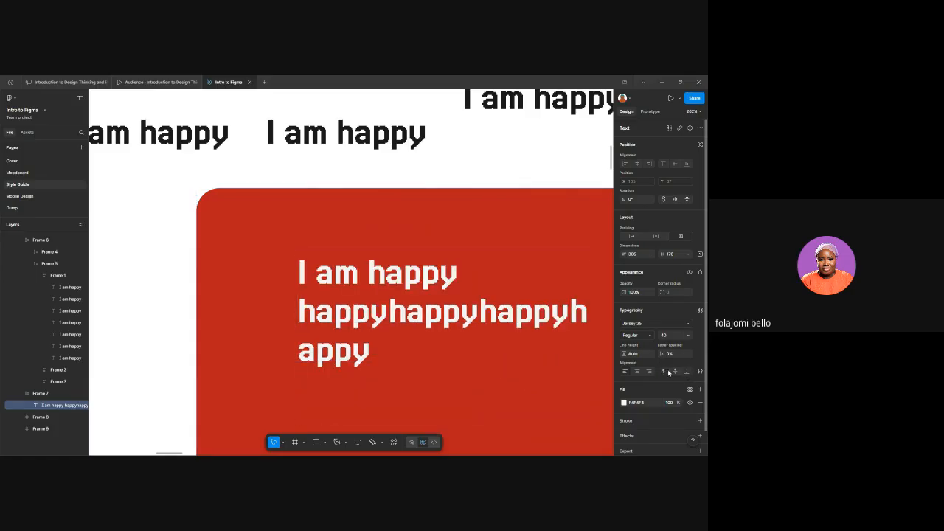
click(675, 372)
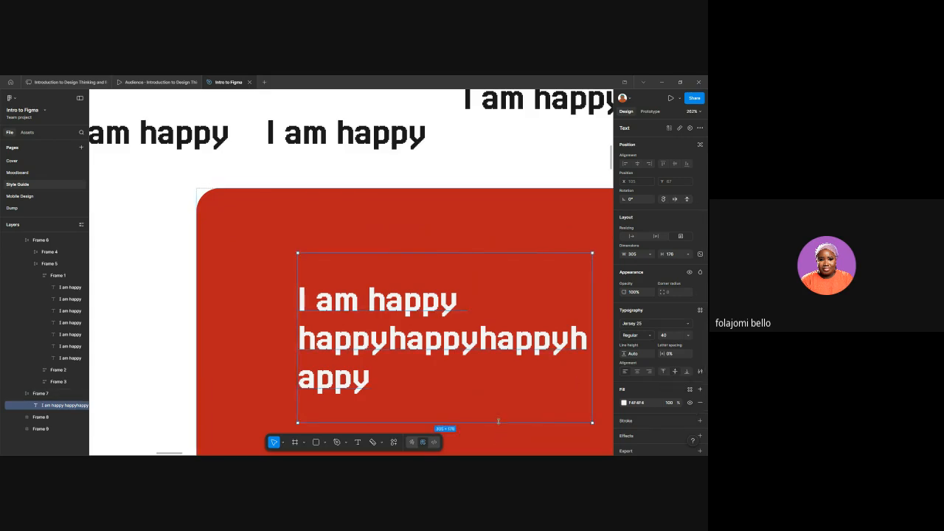
mouse_move(493, 404)
mouse_down()
mouse_move(490, 387)
mouse_move(491, 402)
mouse_up()
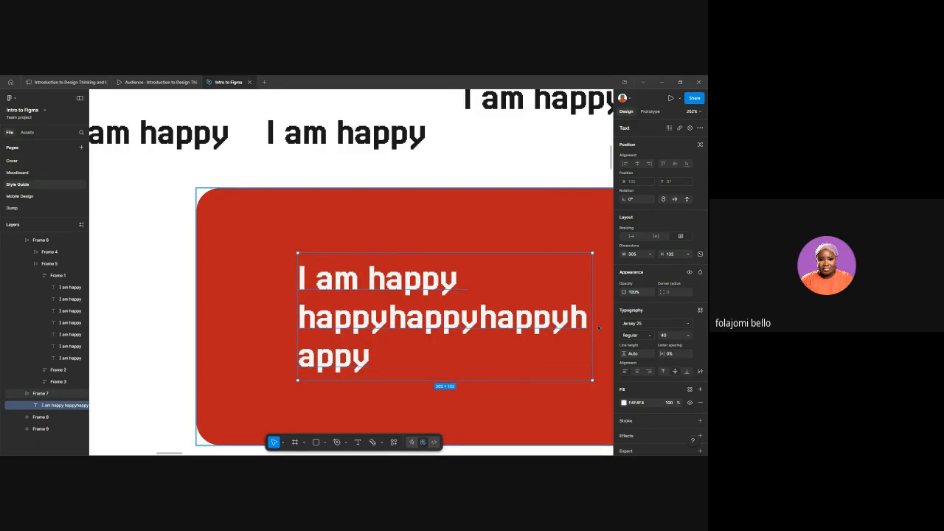
Step: Select the whole Desktop - 1 frame and add a grid layout guide to it
scroll(598, 327, down, 3)
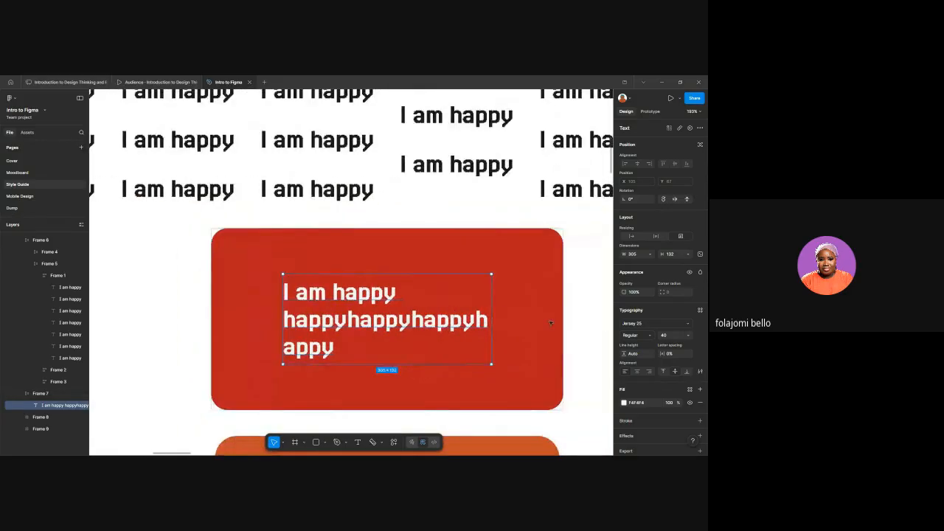
scroll(551, 322, down, 5)
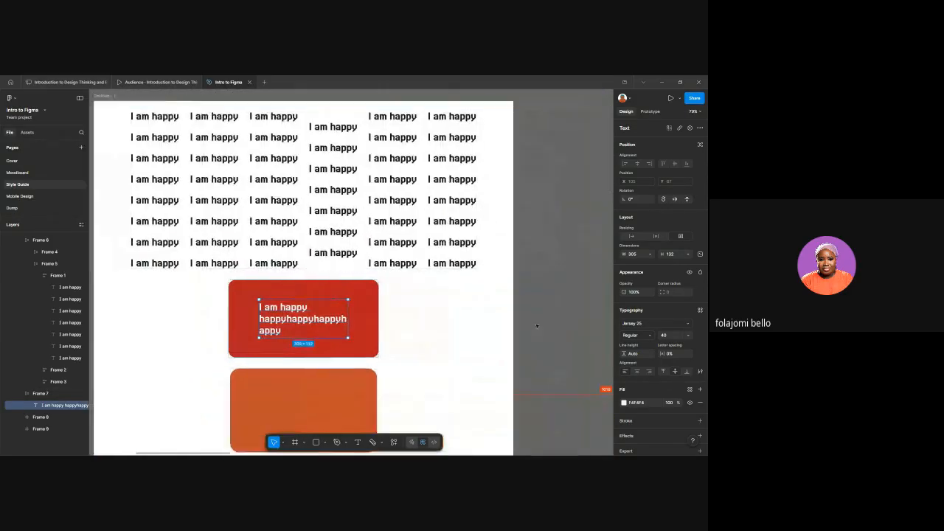
scroll(536, 326, down, 5)
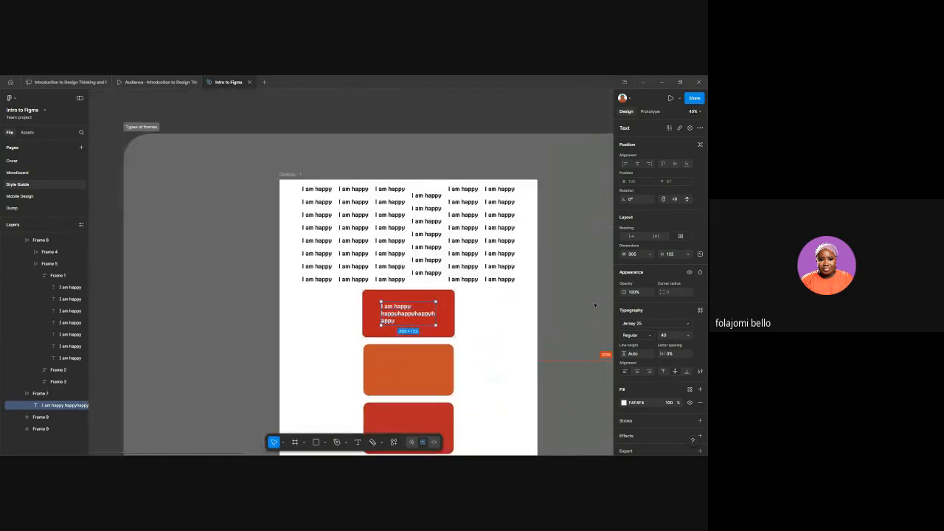
scroll(595, 305, right, 1)
scroll(628, 315, down, 1)
scroll(631, 320, up, 1)
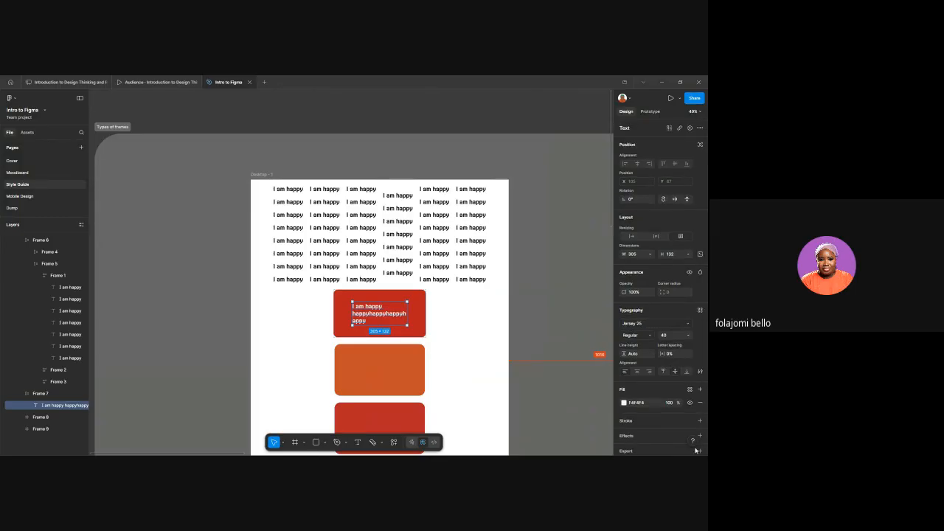
scroll(691, 422, down, 1)
scroll(400, 290, down, 2)
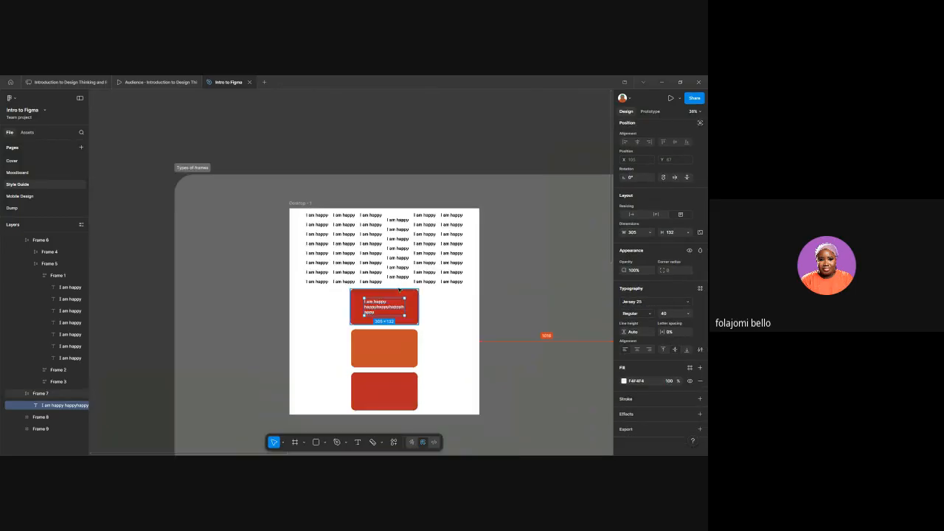
scroll(400, 290, down, 2)
click(484, 281)
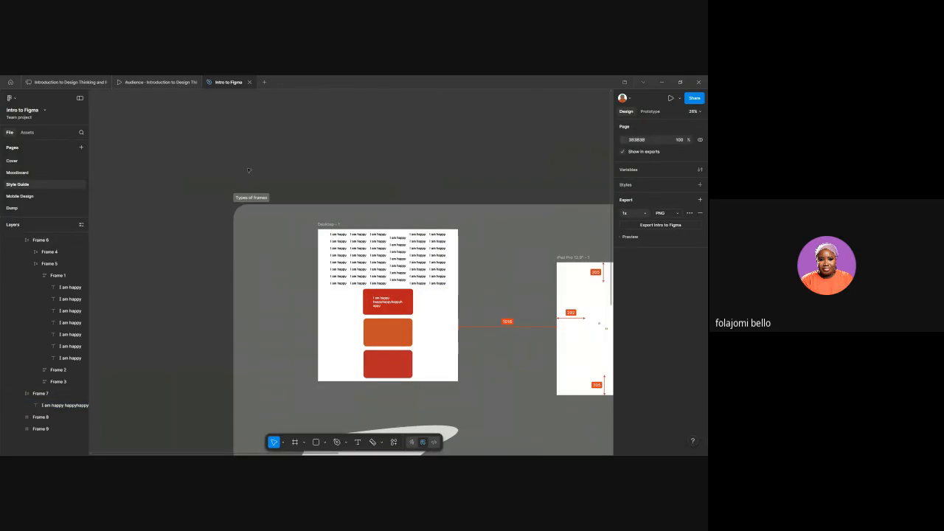
scroll(329, 257, up, 2)
scroll(330, 245, down, 1)
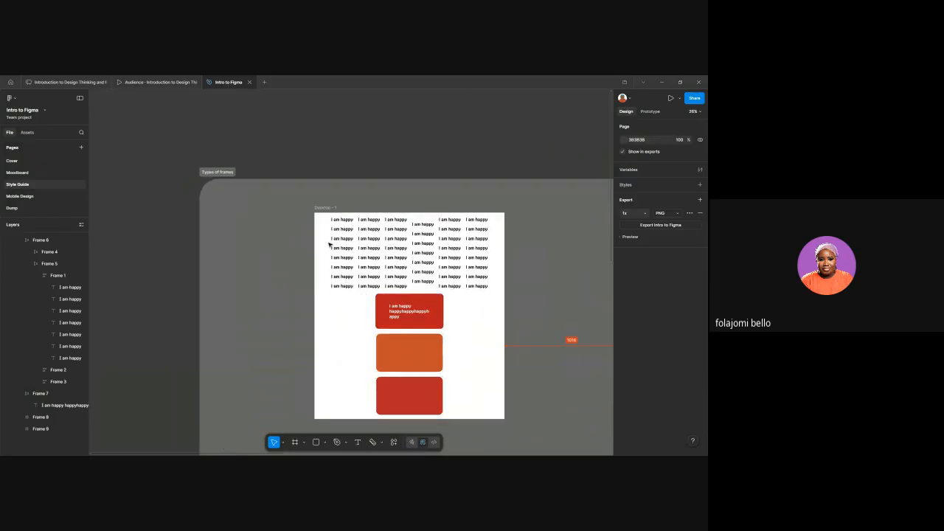
scroll(329, 245, right, 2)
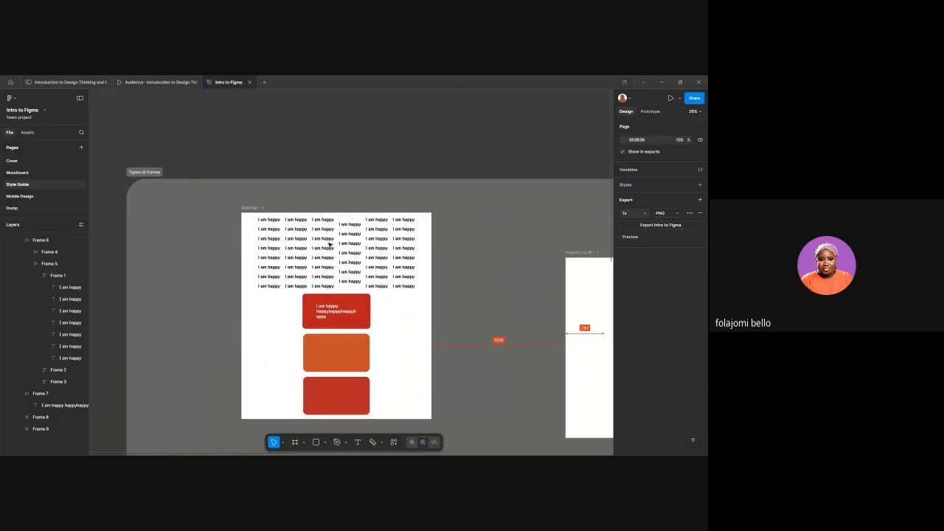
click(254, 209)
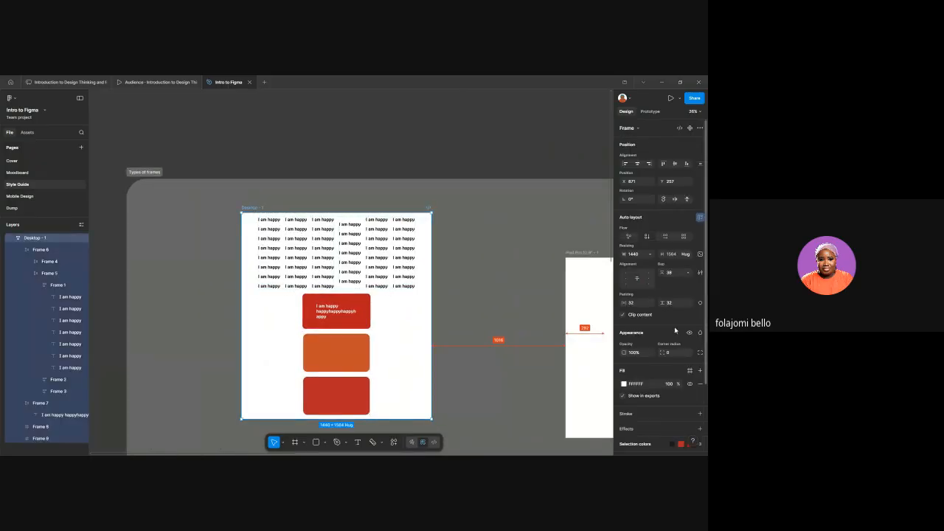
scroll(675, 329, down, 1)
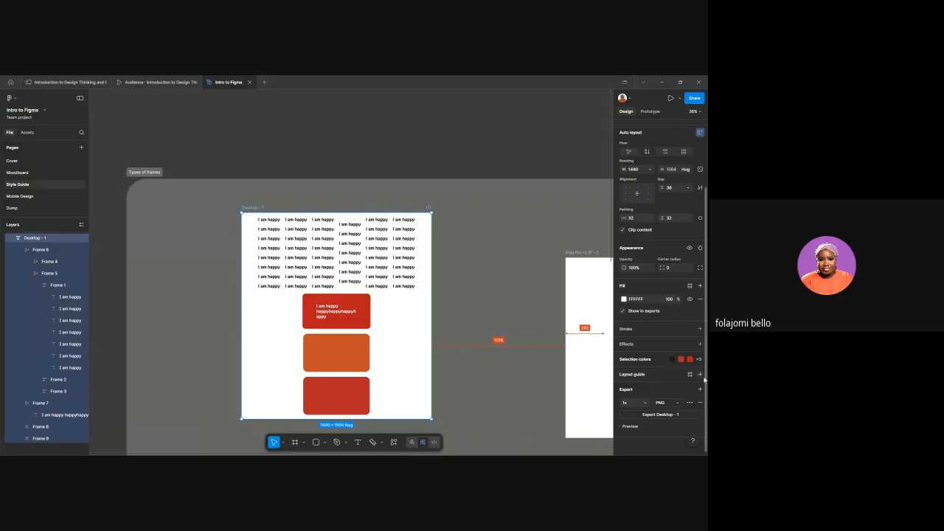
click(701, 374)
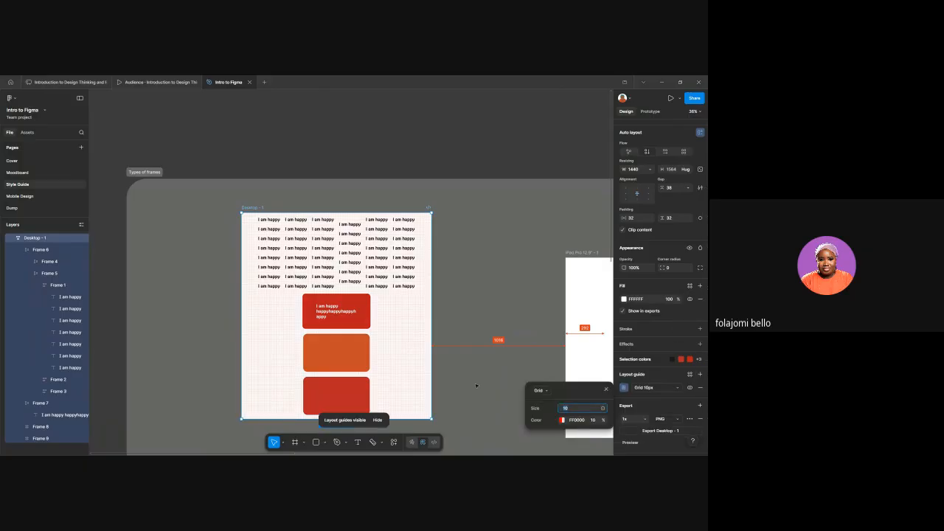
scroll(426, 367, up, 3)
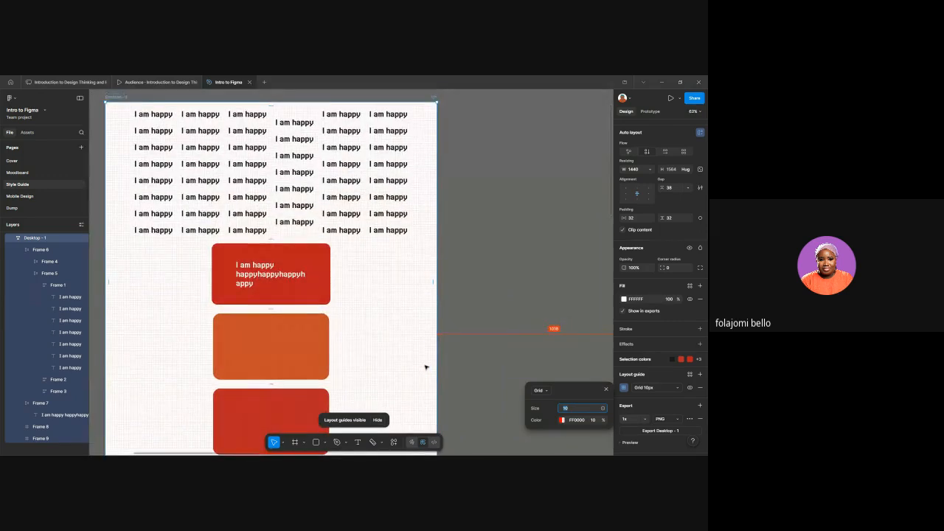
scroll(426, 367, left, 5)
scroll(425, 366, down, 1)
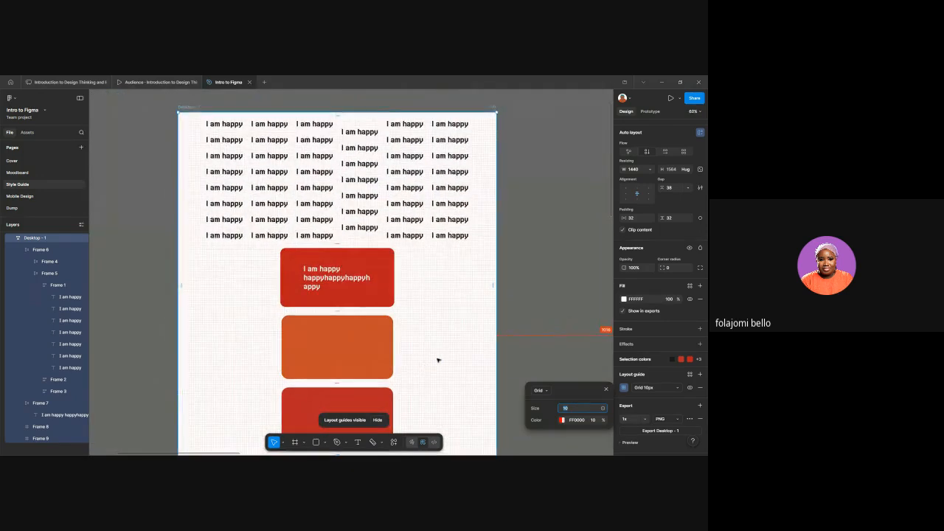
Step: Switch the Desktop - 1 frame's layout guide from grid to columns and change the guide colour to light blue
click(546, 391)
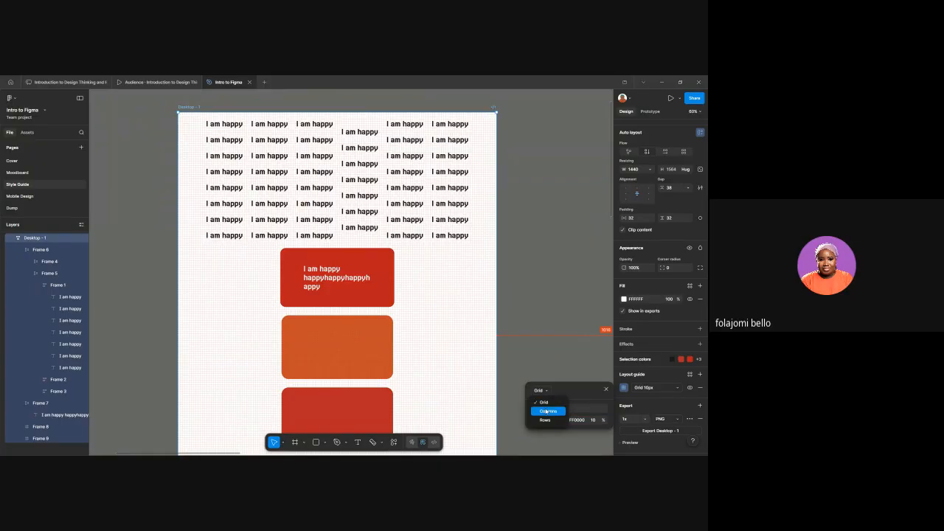
click(546, 413)
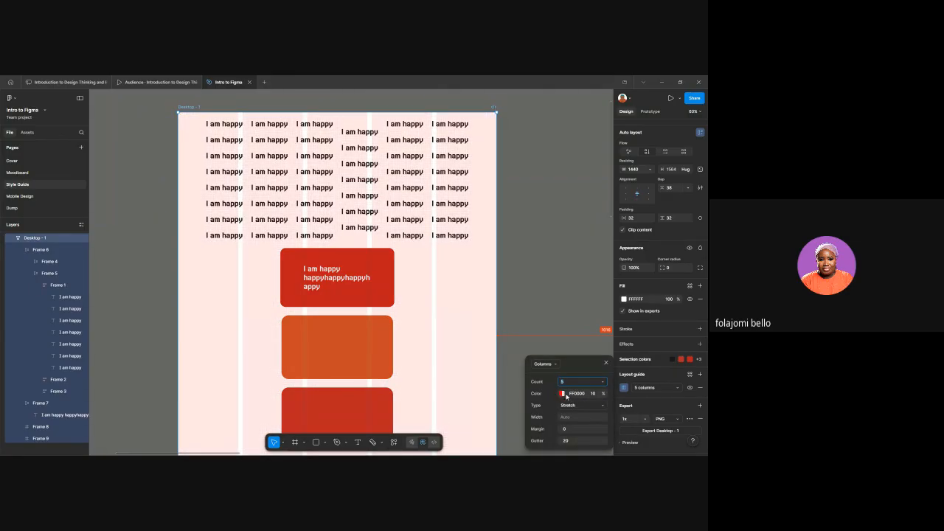
click(563, 394)
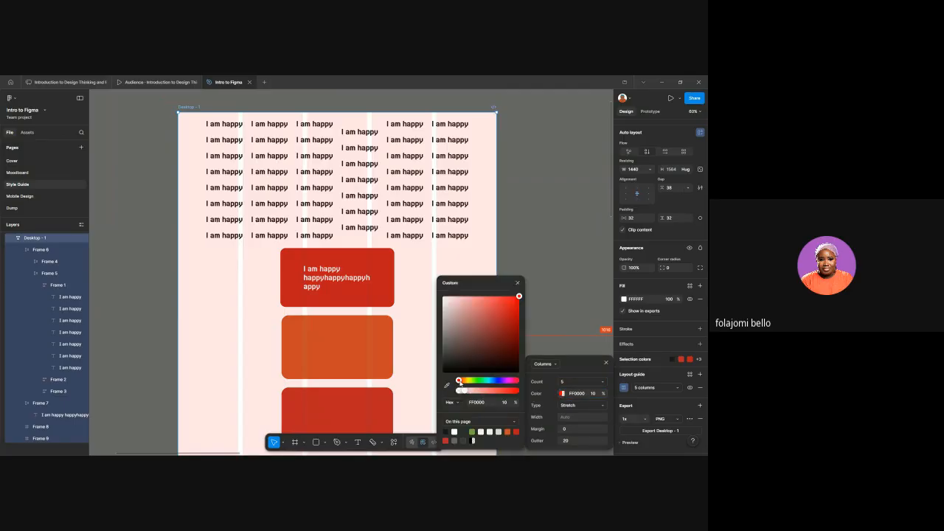
drag(460, 382, 490, 382)
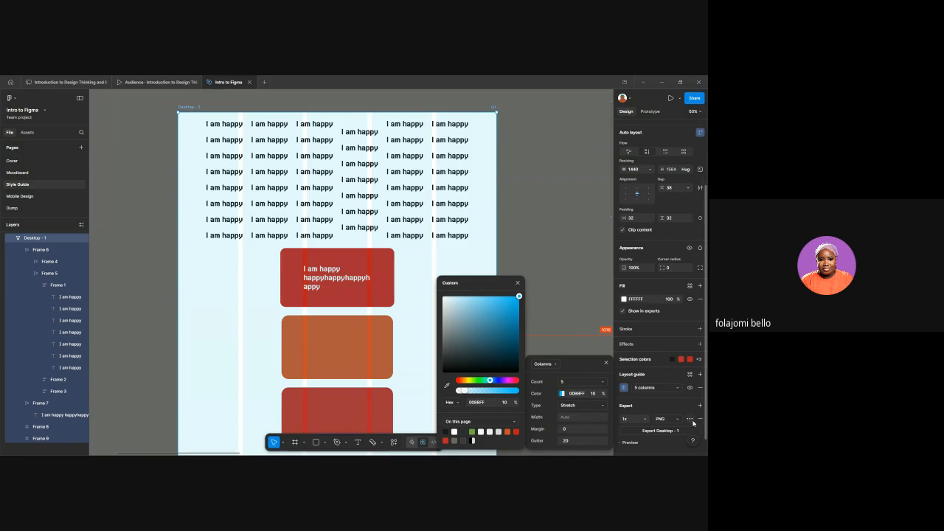
Step: Set the layout guide's column count to 12 and its margin to 80
click(570, 380)
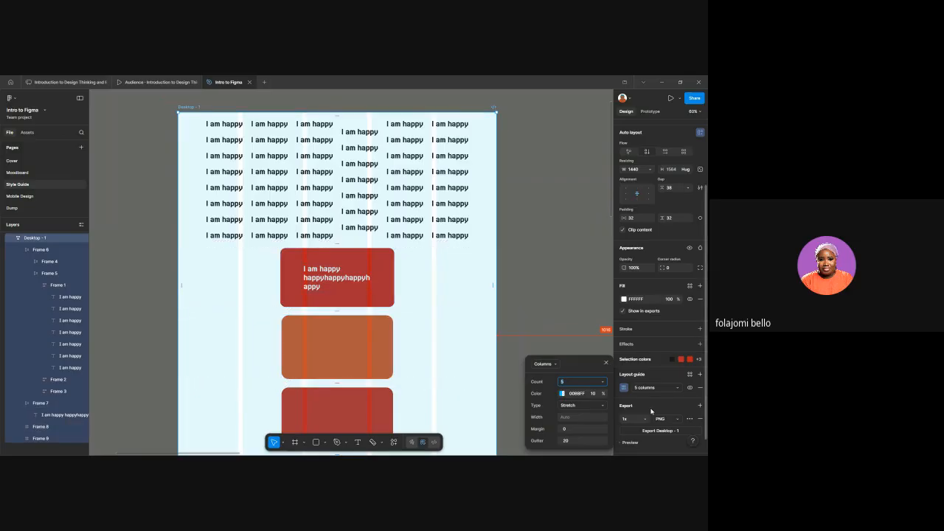
text(2)
key(Return)
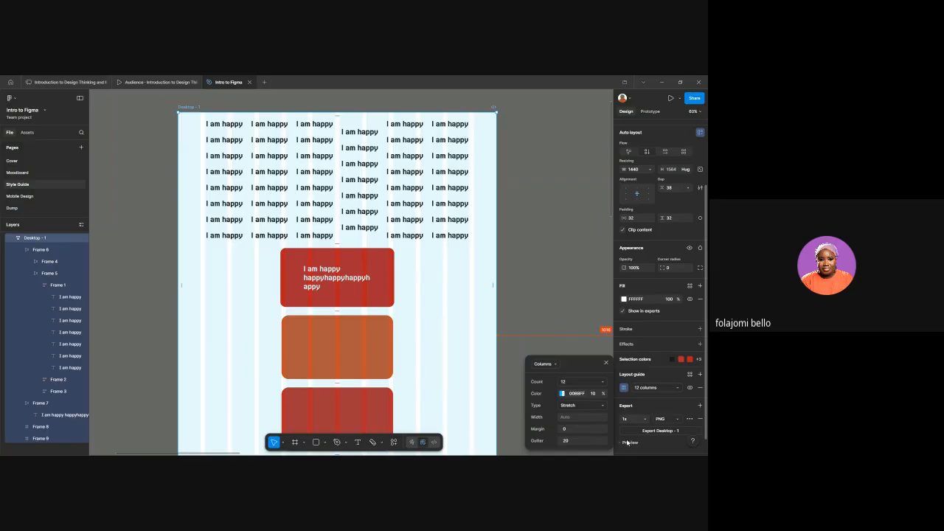
click(572, 433)
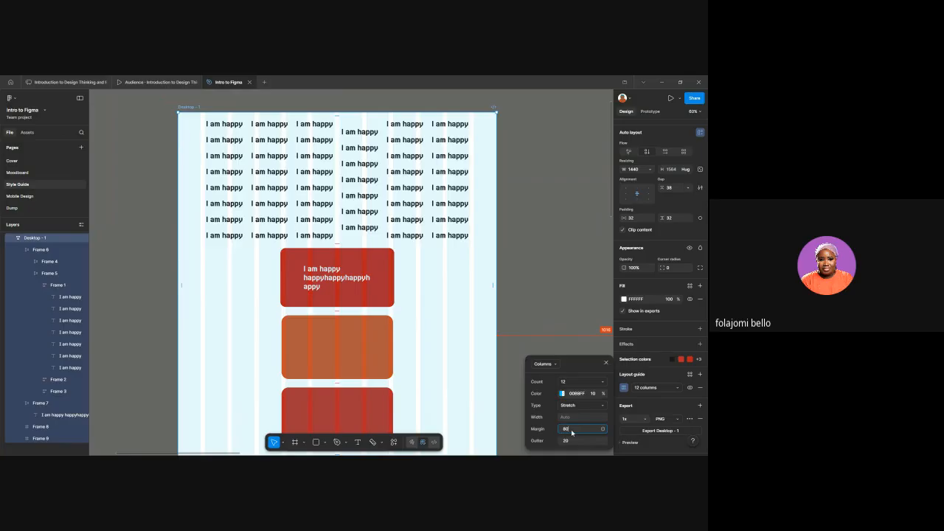
key(Return)
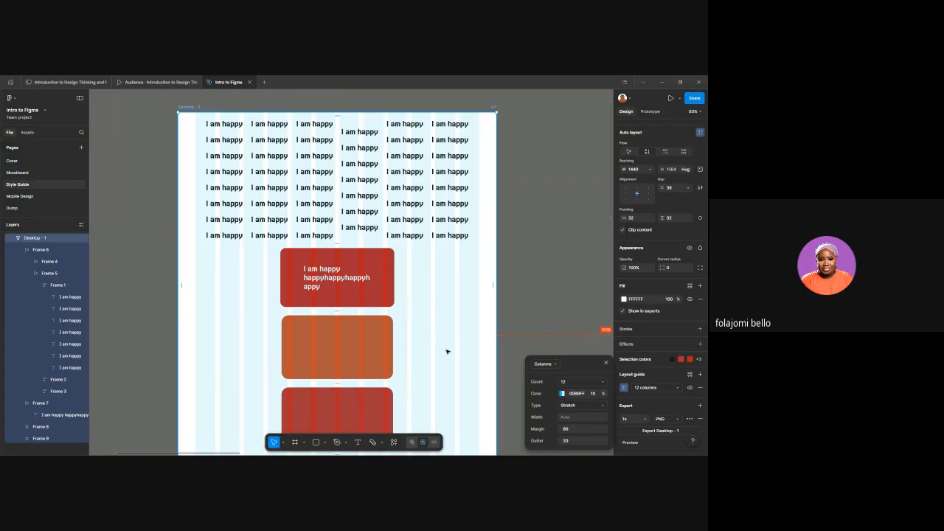
Step: Set the gutter between the layout guide columns to 32
click(573, 442)
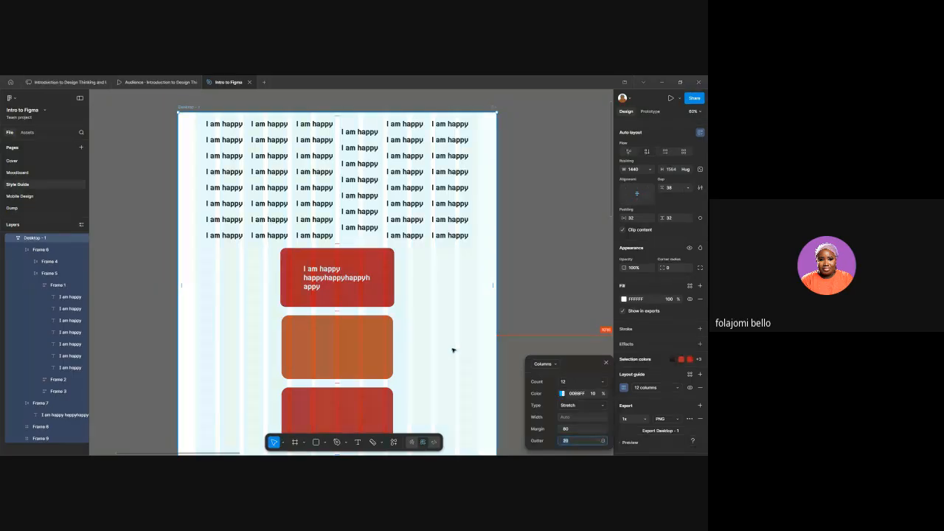
scroll(453, 351, up, 5)
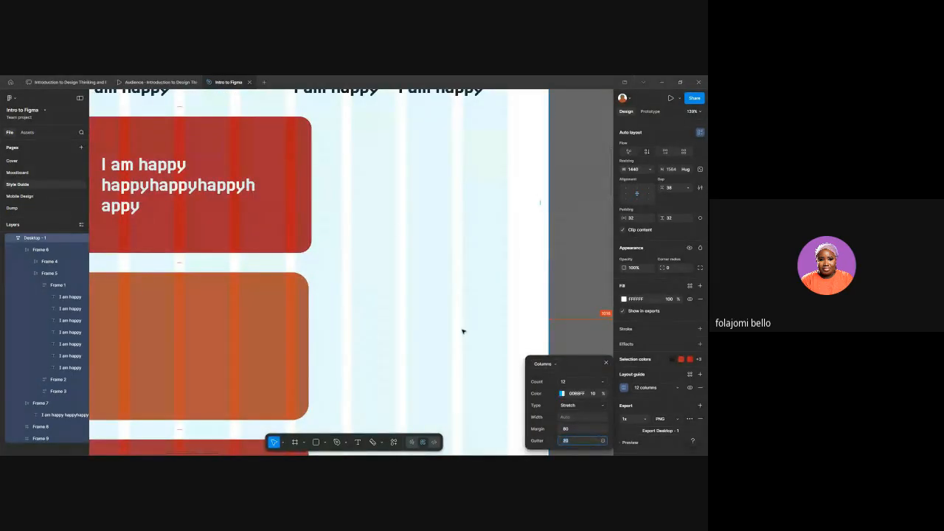
text(32)
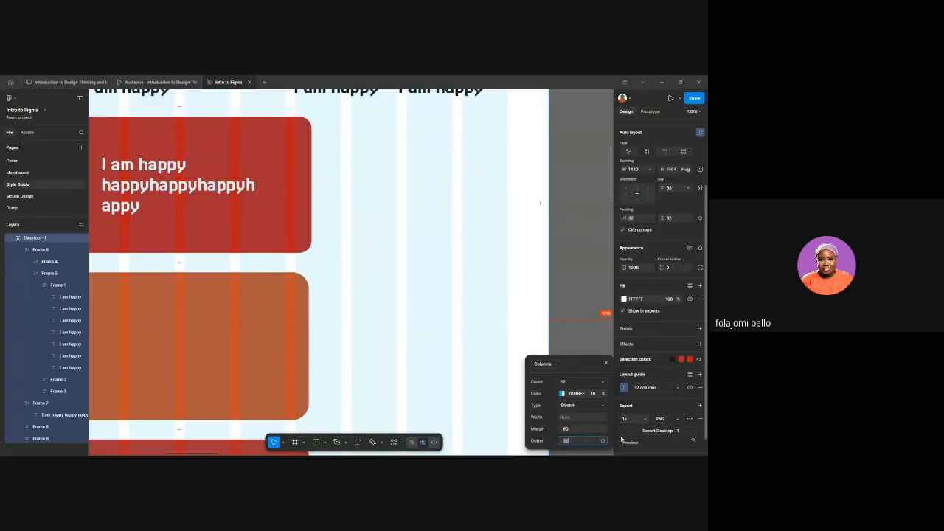
key(Return)
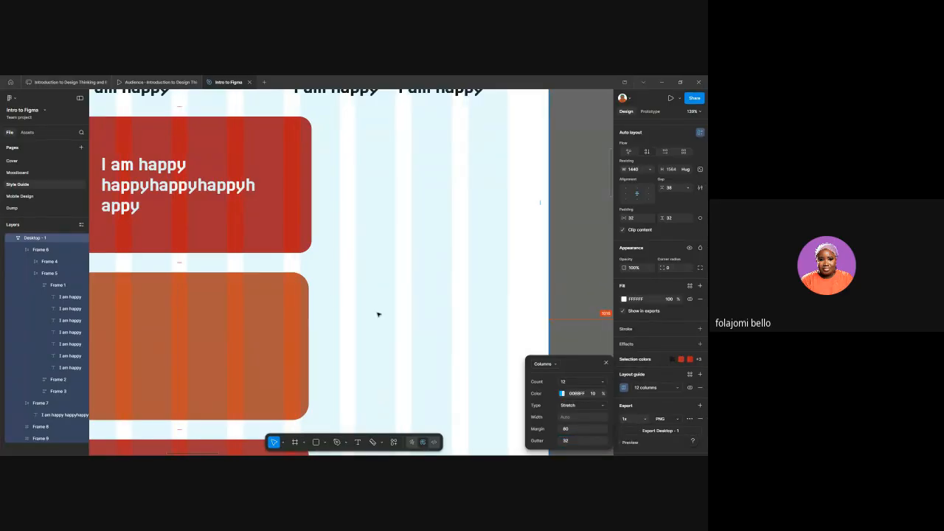
Step: Examine how the layout guide's columns, gutters and outer margin line up with the content of the Desktop - 1 frame
scroll(391, 310, down, 6)
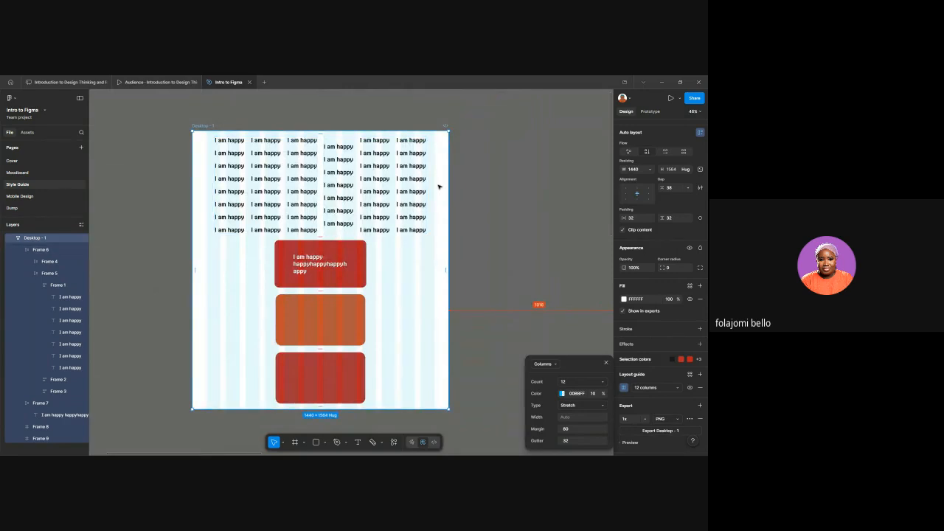
scroll(439, 186, up, 5)
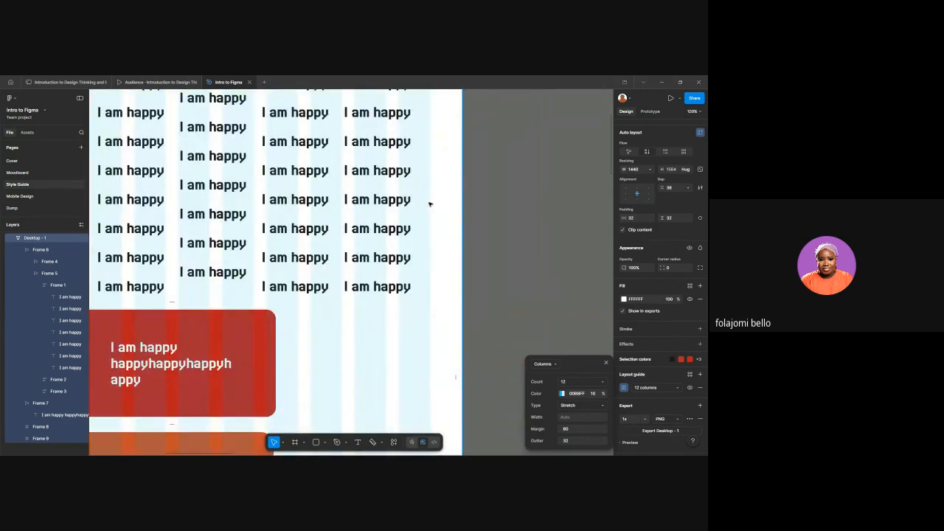
scroll(436, 207, up, 6)
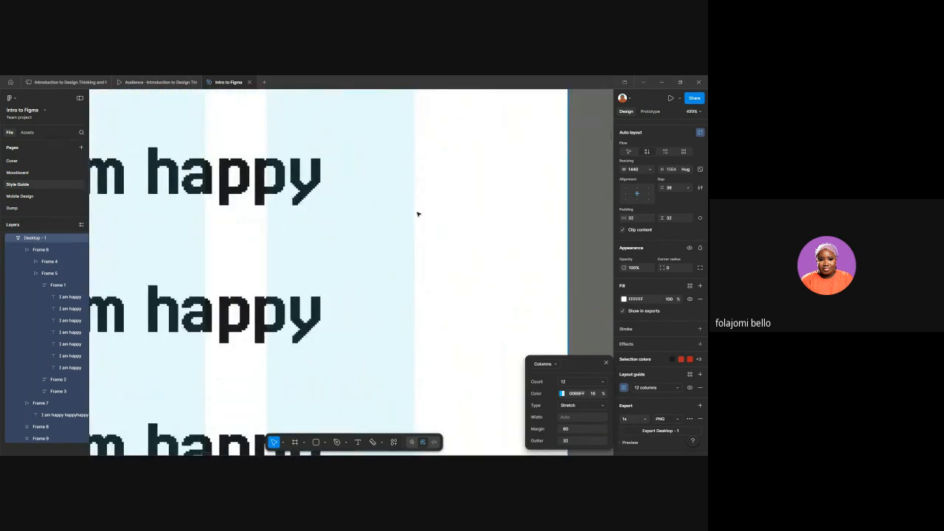
scroll(417, 214, up, 8)
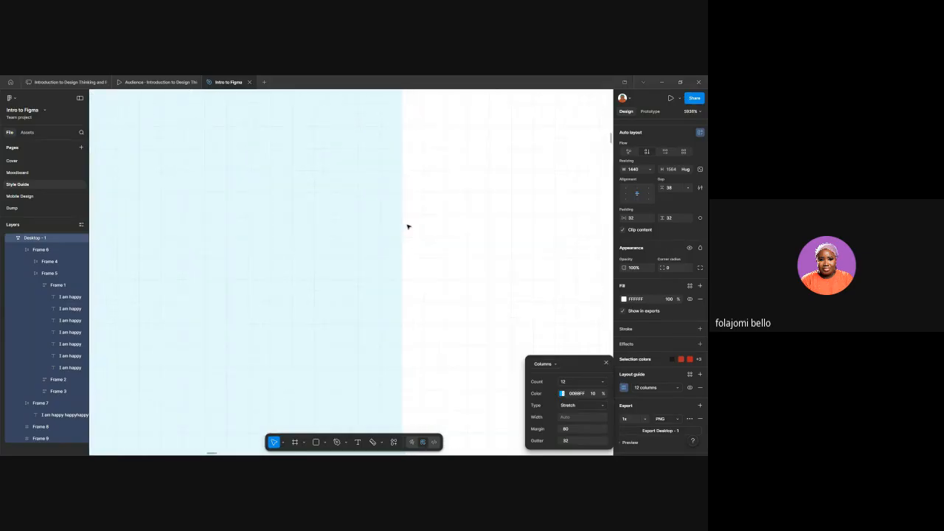
scroll(407, 226, up, 2)
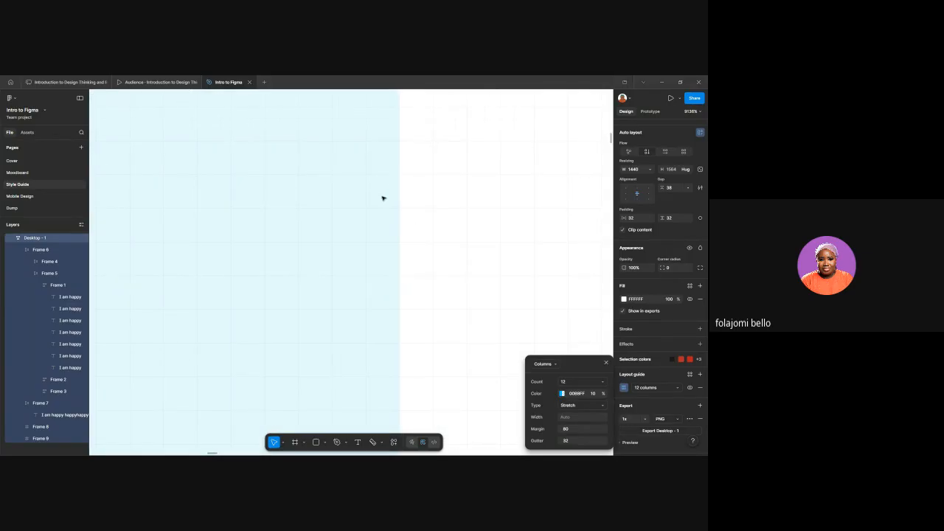
scroll(381, 191, down, 10)
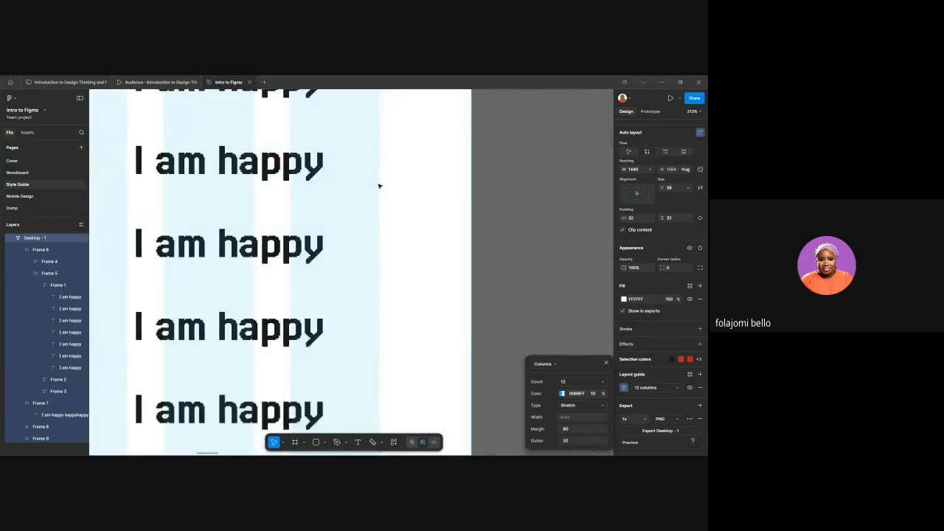
scroll(379, 186, down, 8)
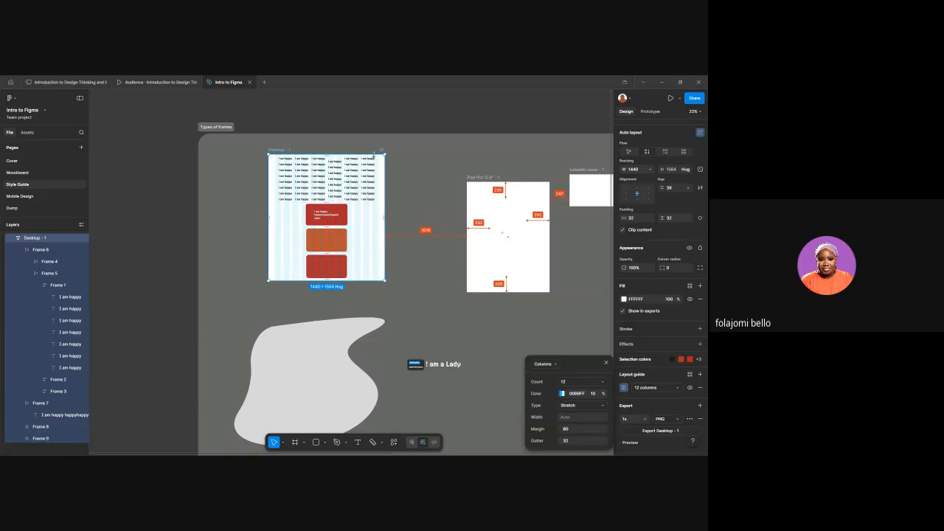
Step: Set the horizontal auto layout padding of the Desktop - 1 frame to 80
click(301, 195)
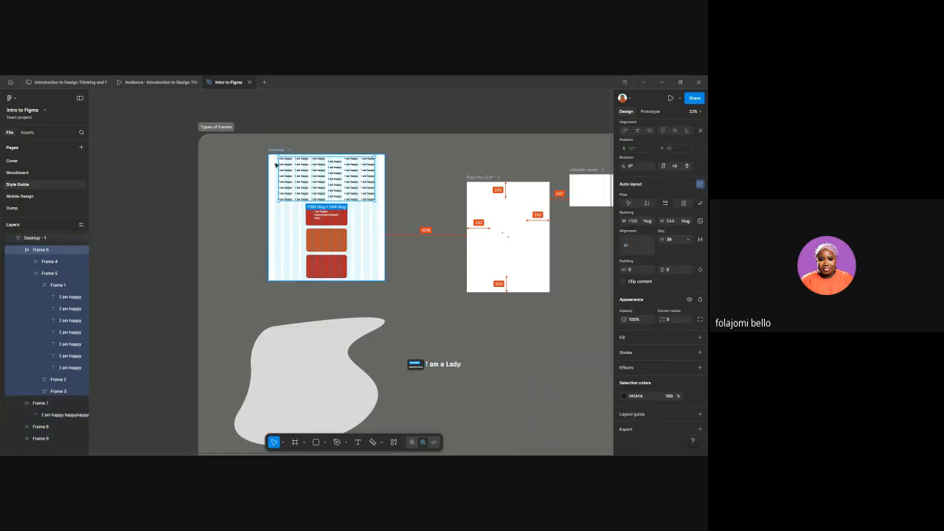
click(34, 238)
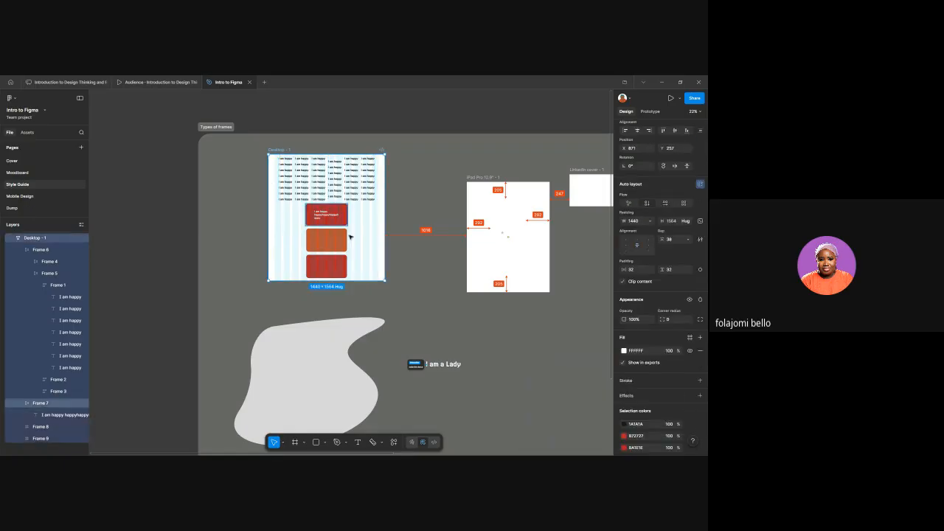
click(639, 271)
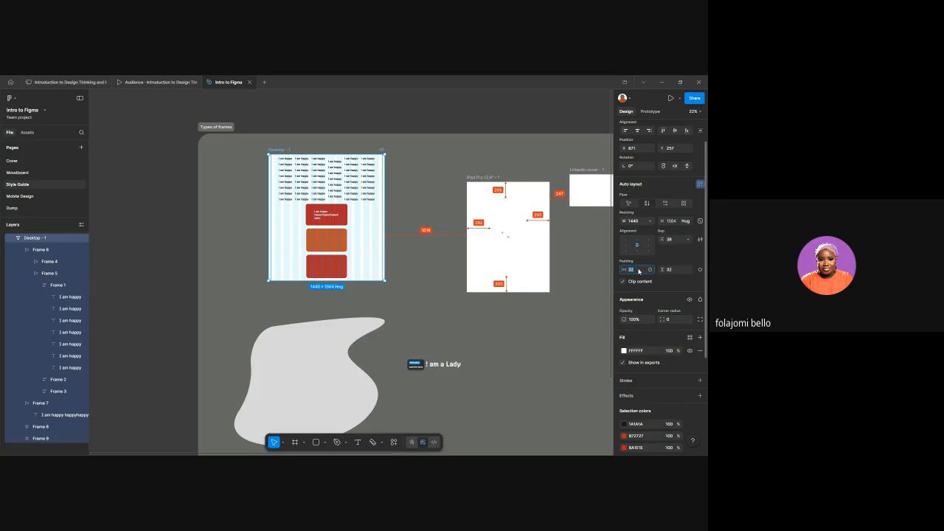
text(80)
key(Return)
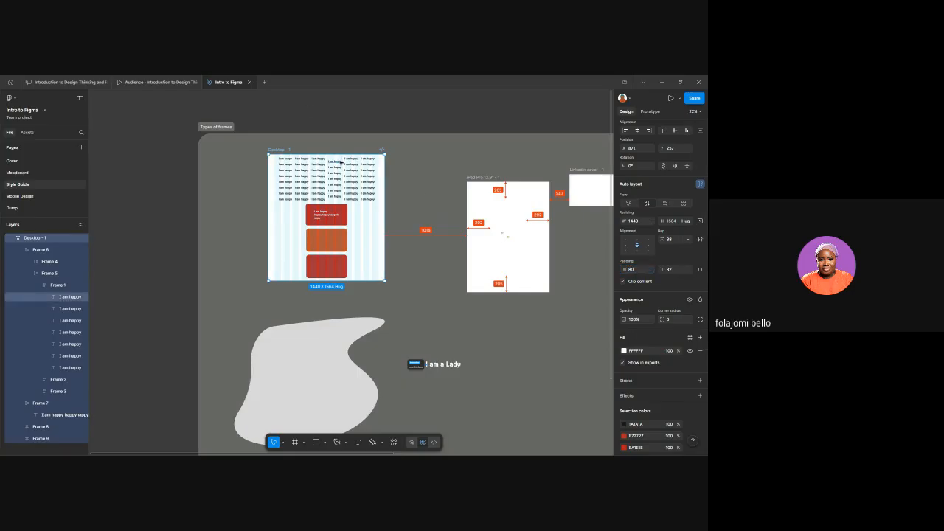
Step: Set the width of the frame holding the "I am happy" text columns to Fill container and its gap to Auto
scroll(340, 161, up, 5)
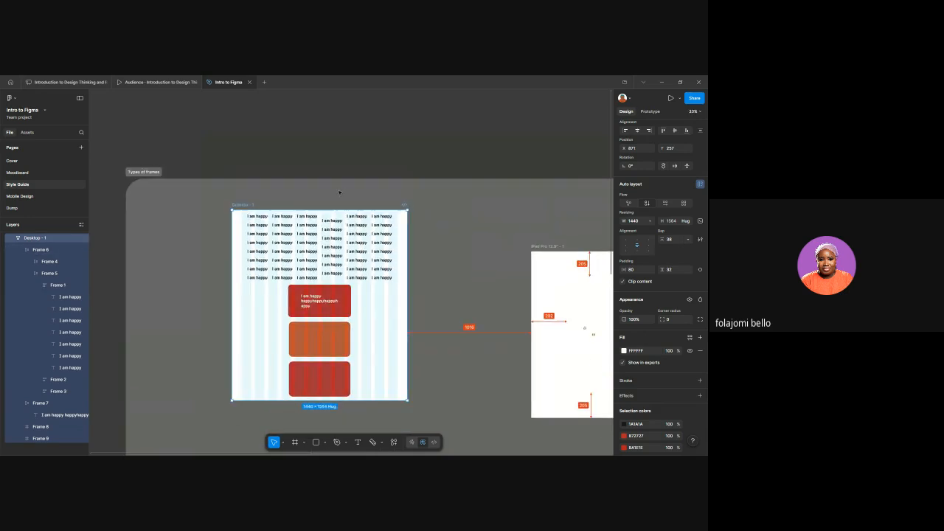
scroll(333, 210, down, 2)
scroll(335, 225, up, 4)
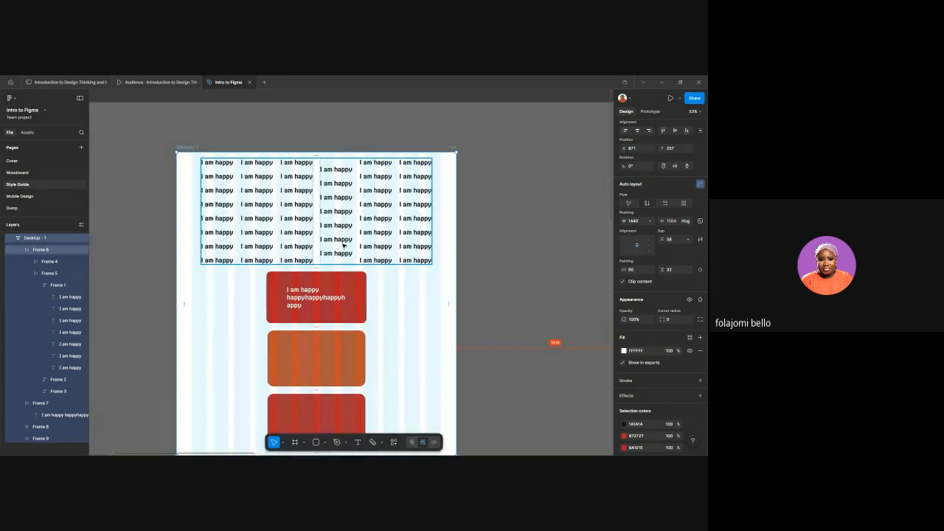
click(344, 246)
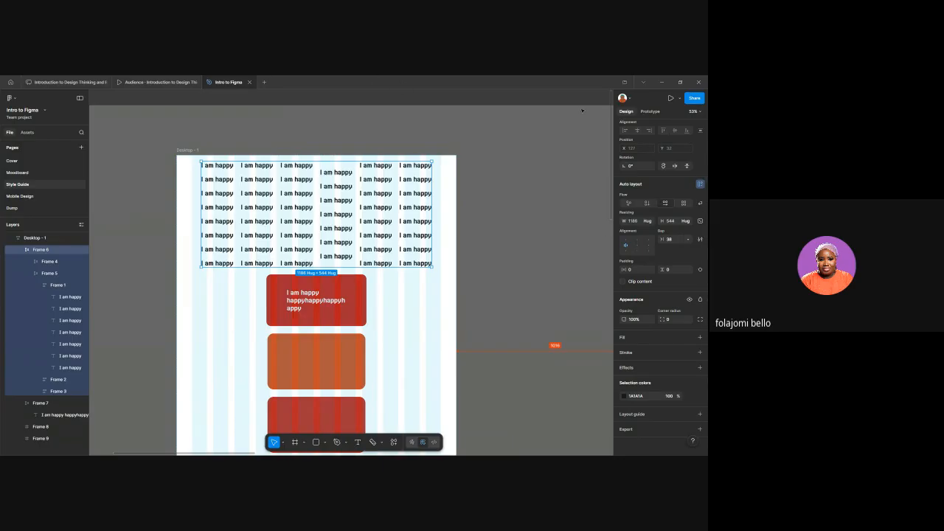
click(648, 222)
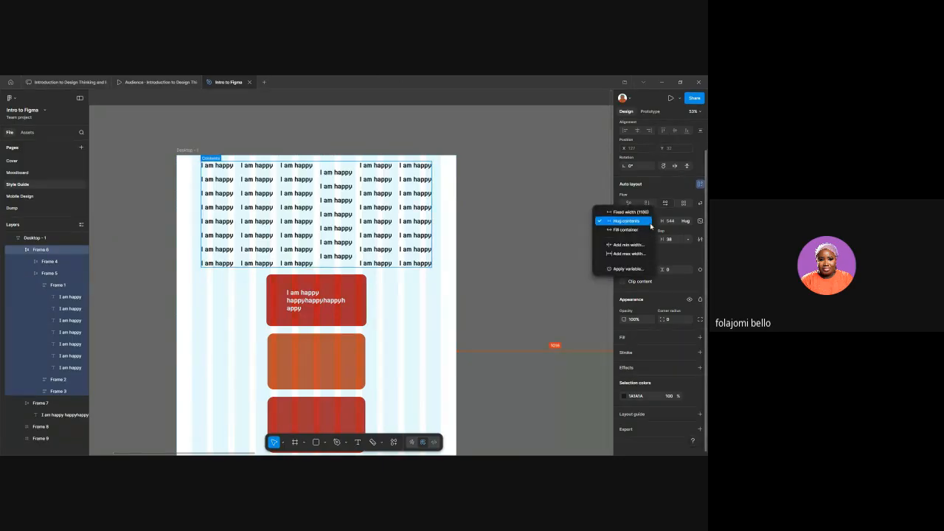
click(646, 229)
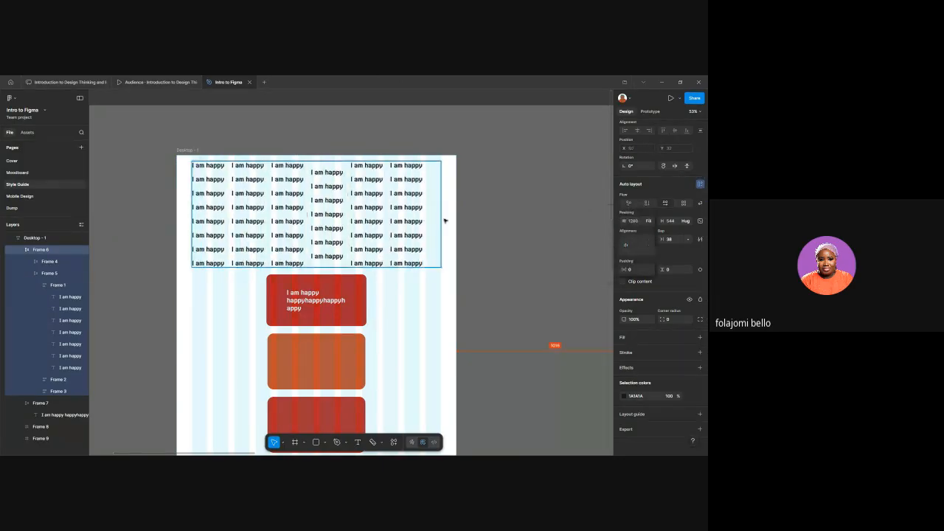
click(631, 255)
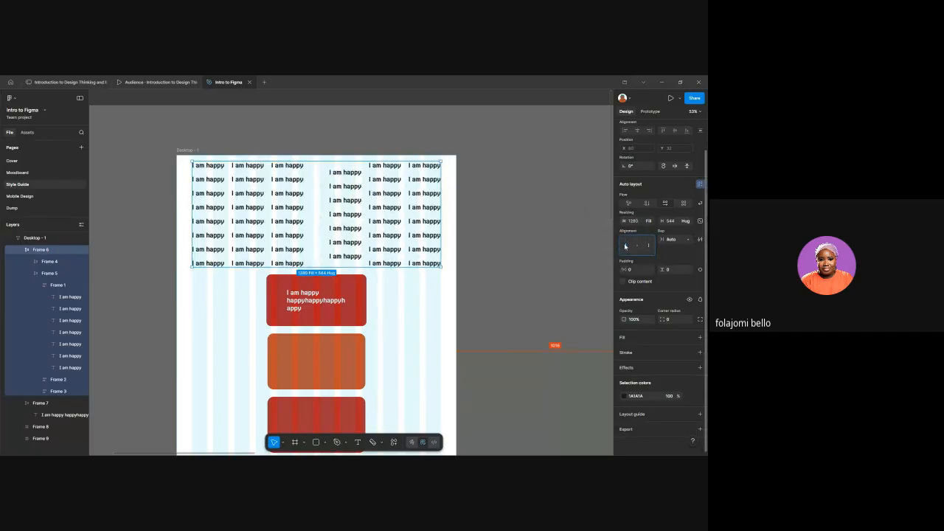
click(490, 171)
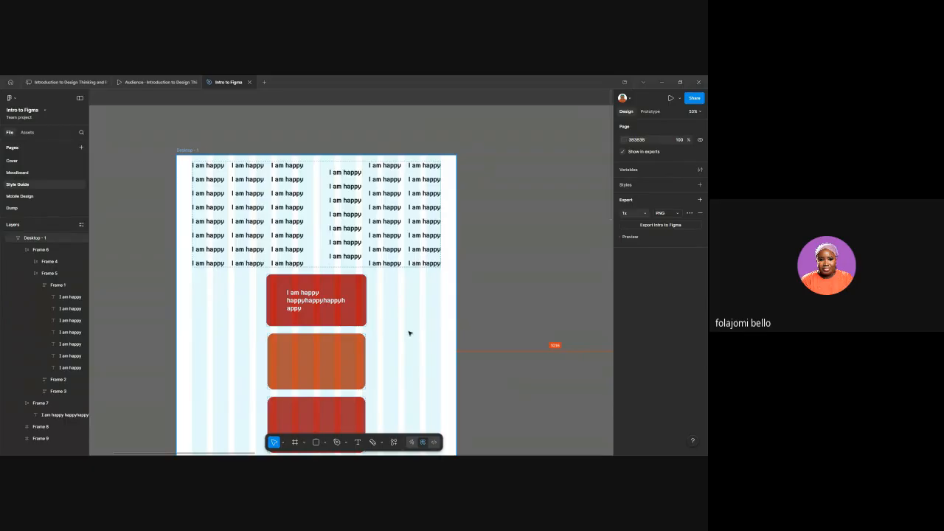
Step: Wrap the three coloured cards below the text in one auto layout frame with a horizontal flow
scroll(410, 332, down, 5)
scroll(409, 332, down, 2)
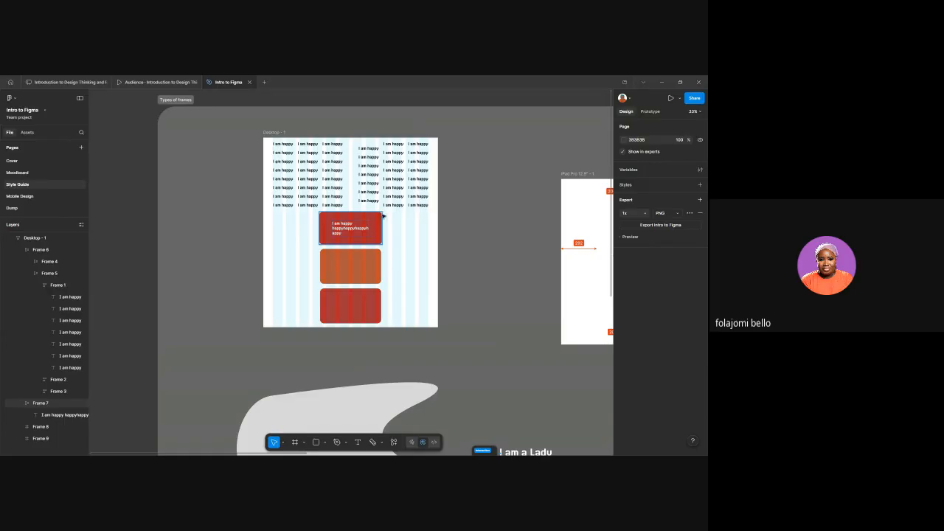
click(389, 256)
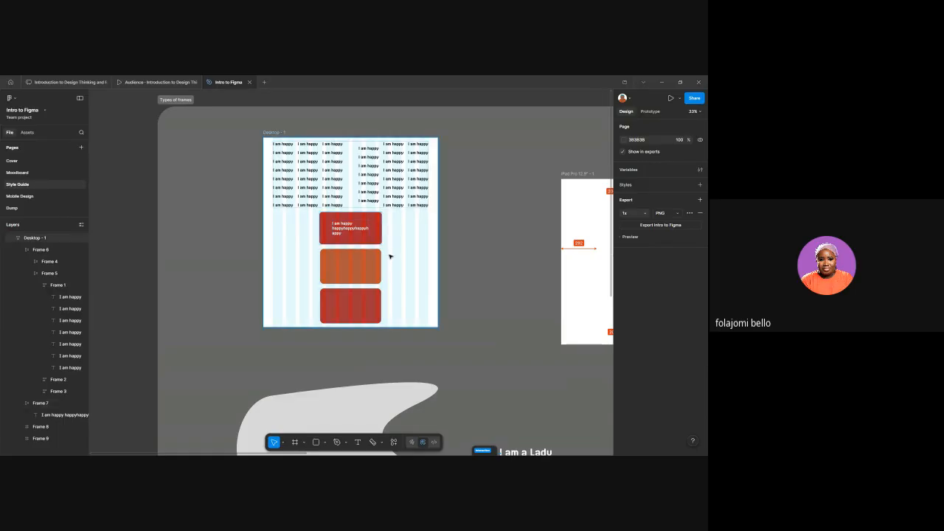
scroll(390, 256, up, 5)
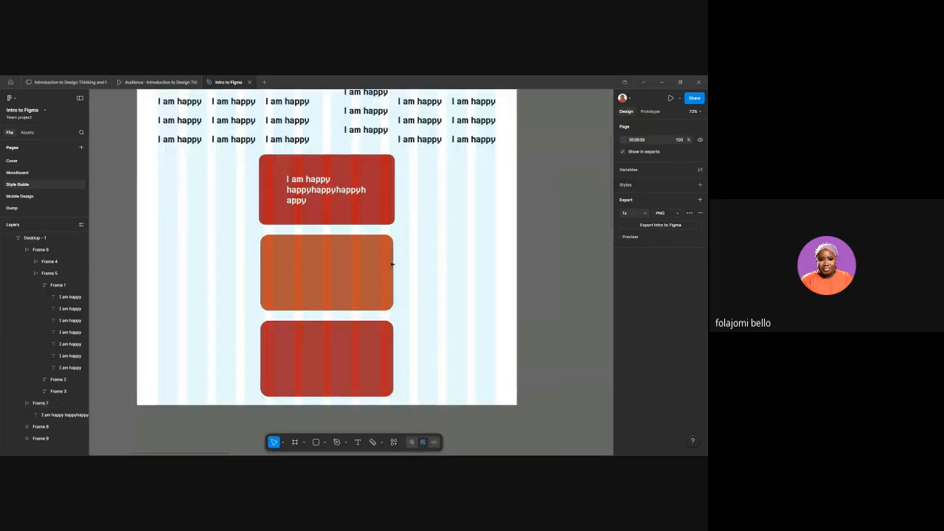
scroll(391, 264, left, 1)
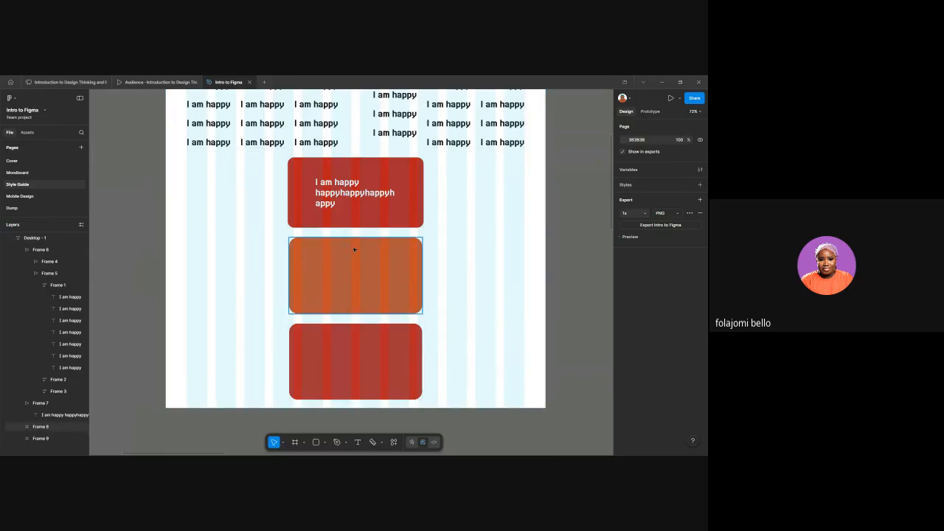
scroll(361, 248, up, 1)
click(363, 215)
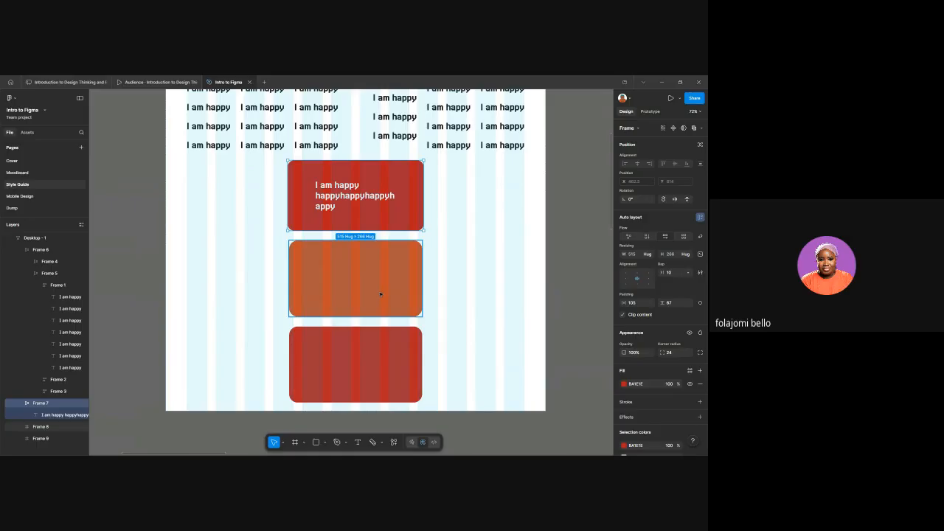
shift+click(381, 294)
shift+click(375, 339)
key(shift+a)
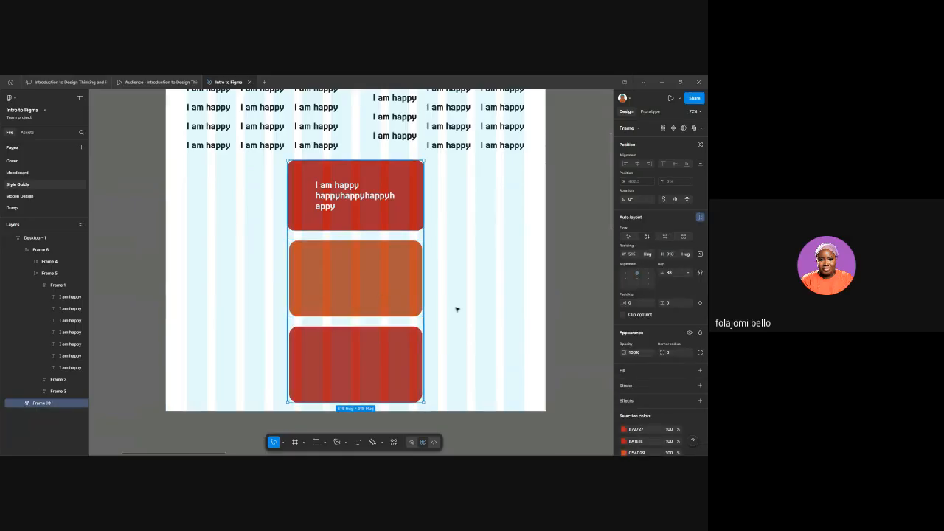
click(666, 238)
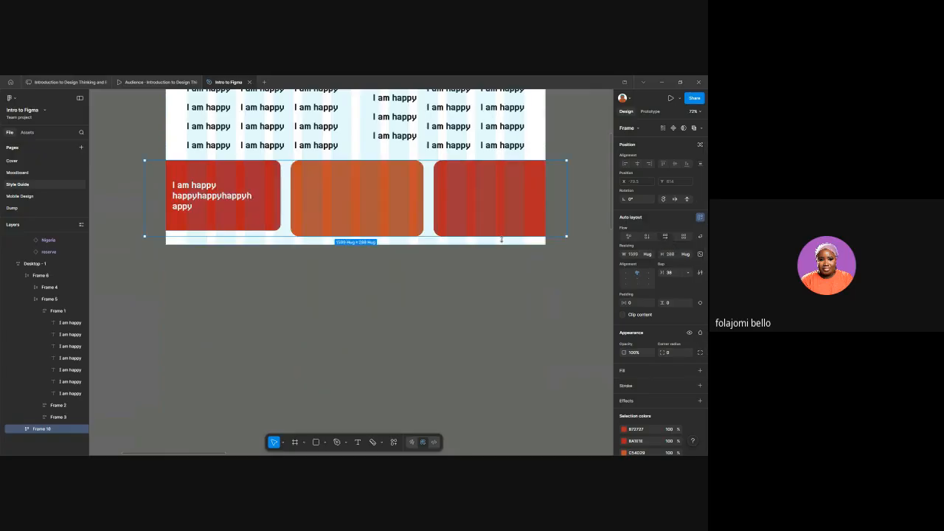
Step: Set both the width and the height of the three cards inside their row frame to Fill container
scroll(469, 222, down, 3)
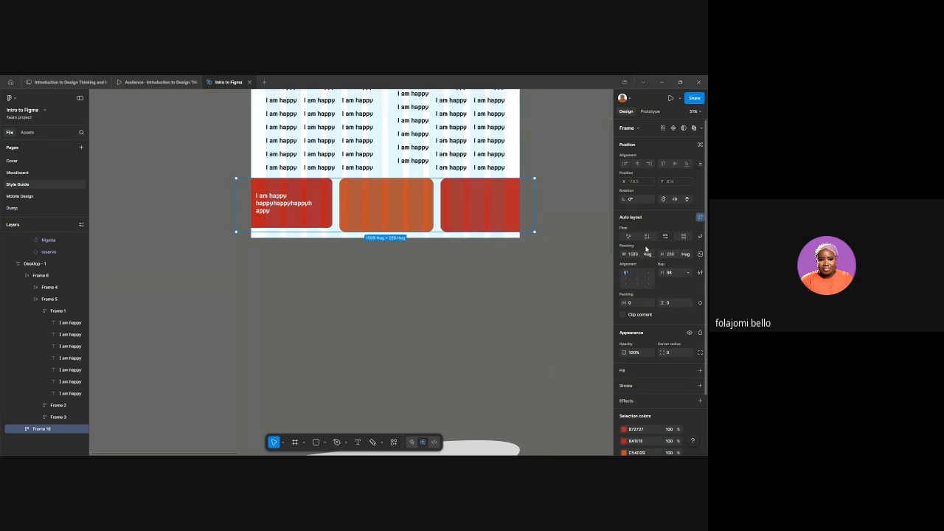
key(Return)
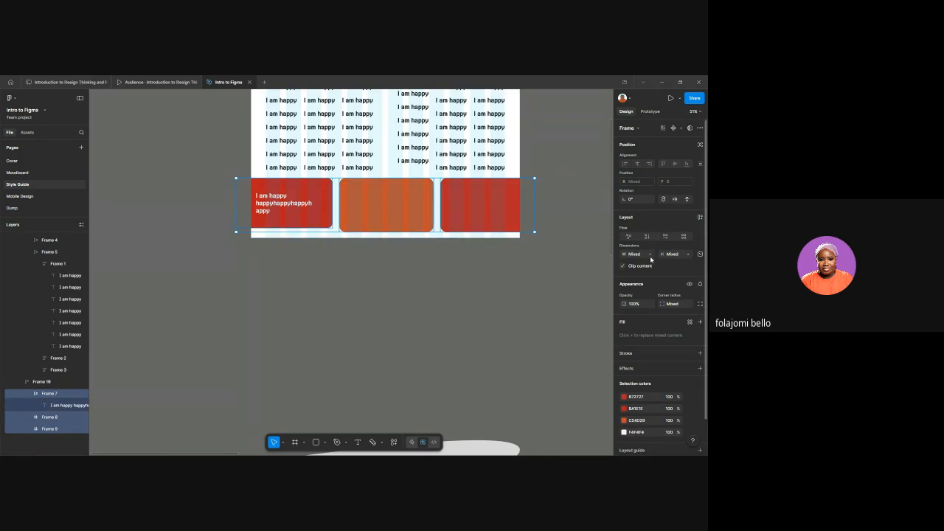
click(652, 254)
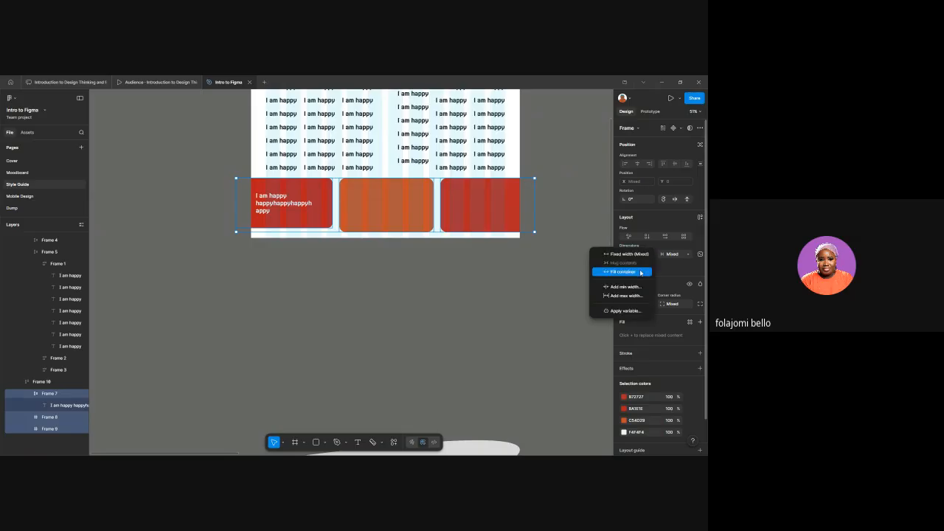
click(641, 272)
click(670, 255)
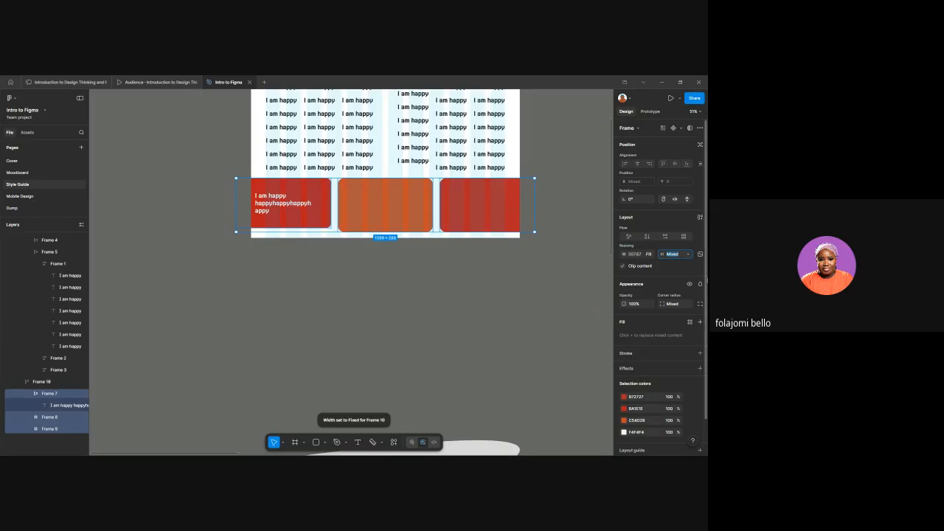
click(688, 256)
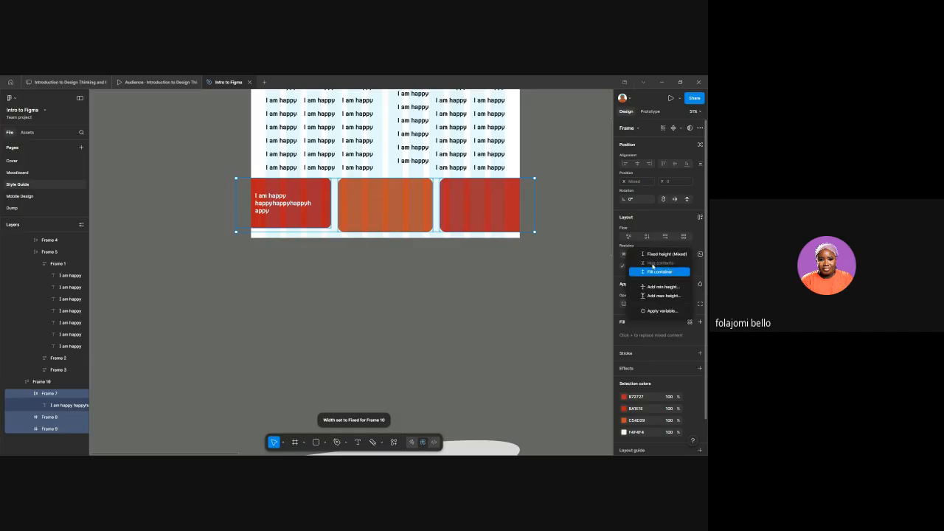
click(672, 272)
click(587, 269)
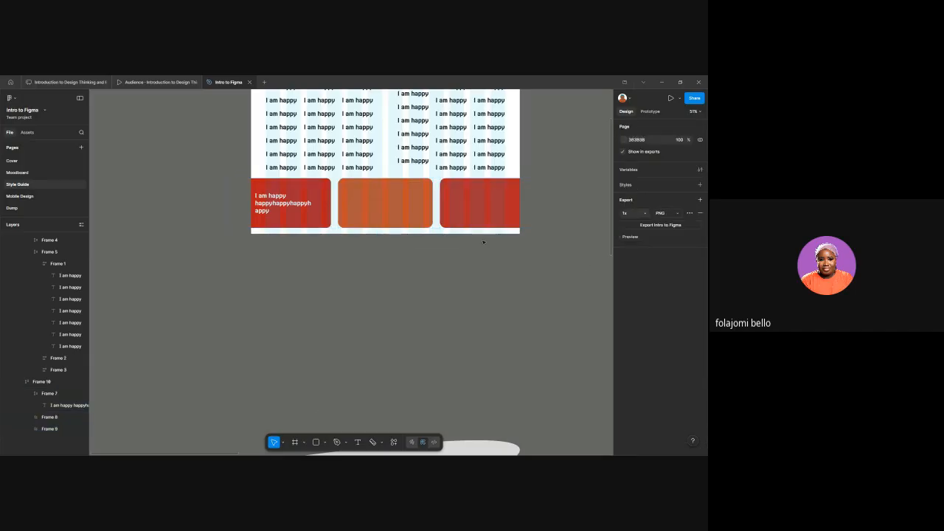
Step: Set the auto layout alignment of the Desktop - 1 frame to top left
click(431, 211)
scroll(514, 222, up, 2)
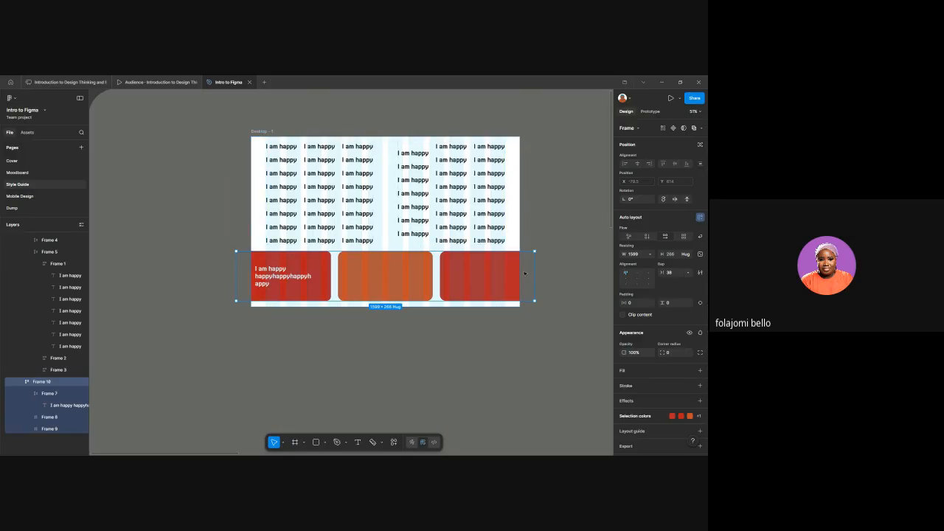
click(258, 140)
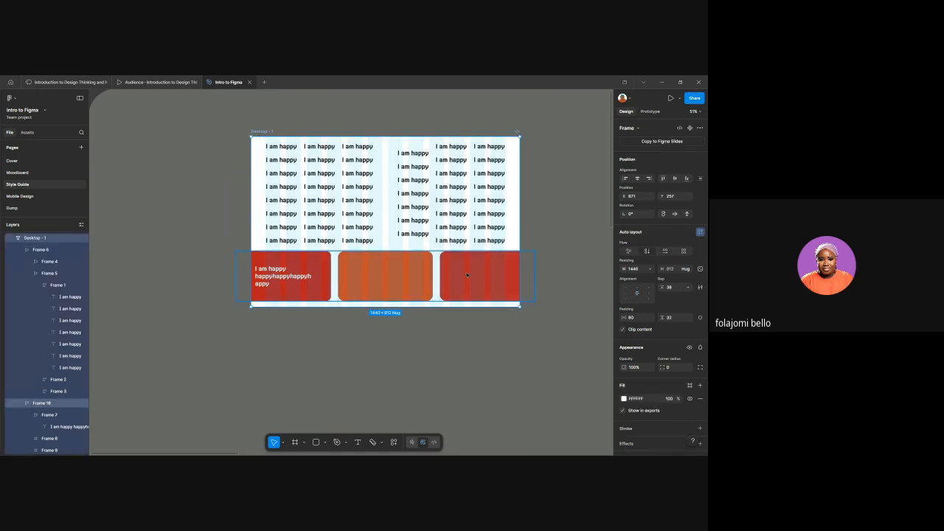
click(625, 290)
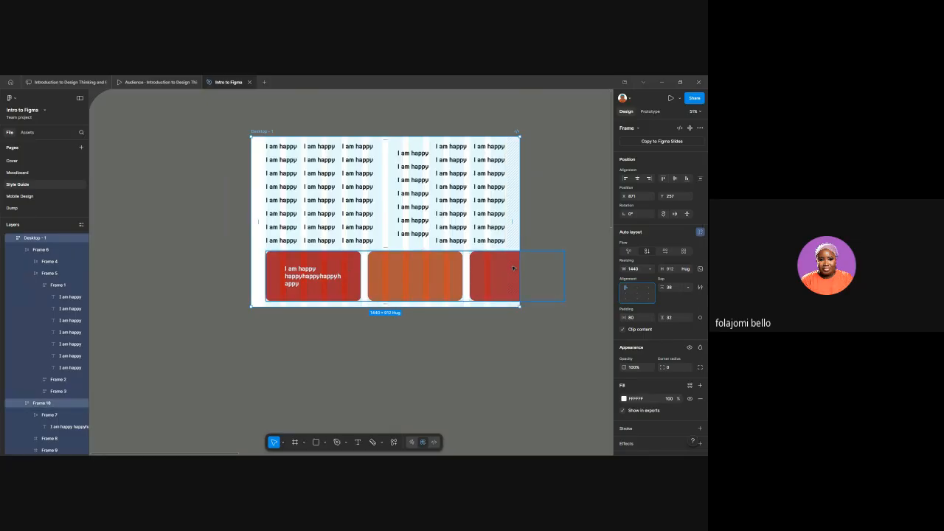
scroll(514, 268, right, 2)
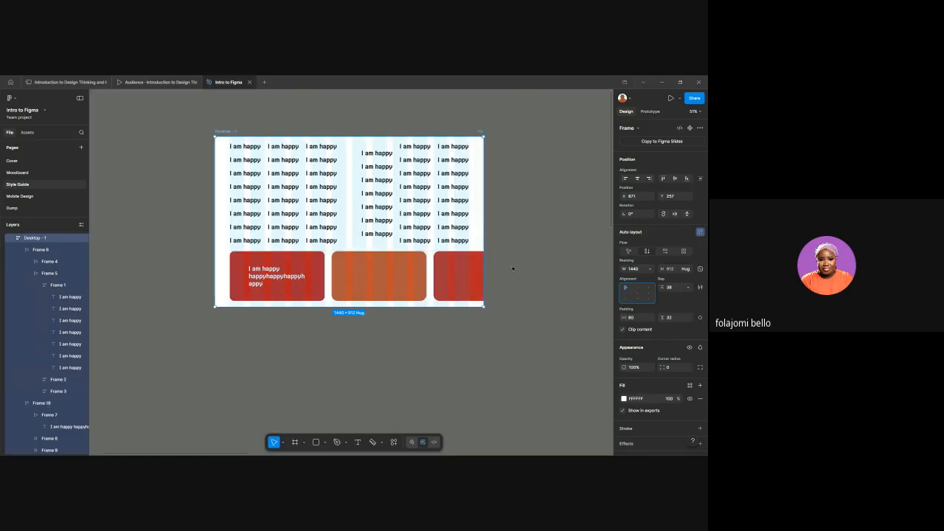
Step: Narrow the row frame holding the three coloured cards to fill the 1280 content width of Desktop - 1
click(467, 285)
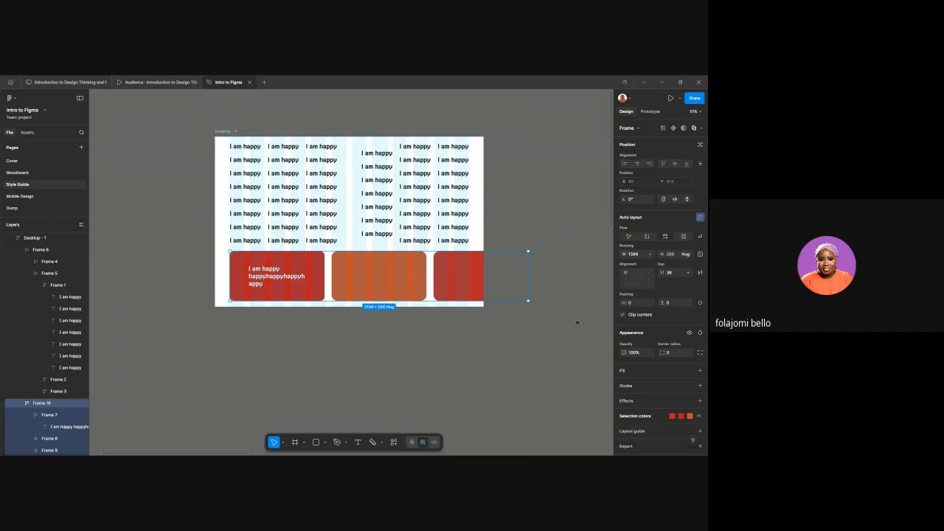
drag(526, 284, 480, 279)
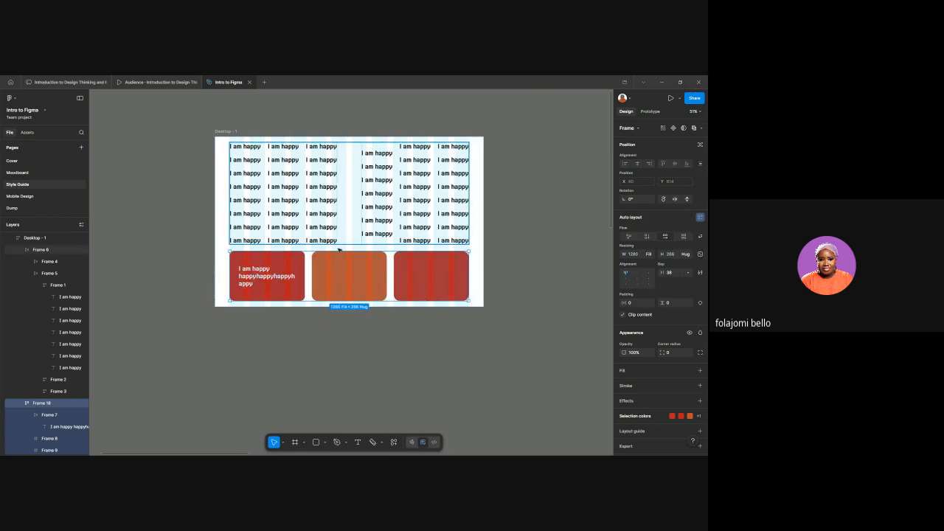
Step: Examine the sizing and gap properties of the text columns frame, the card row frame and each of its three cards
click(380, 235)
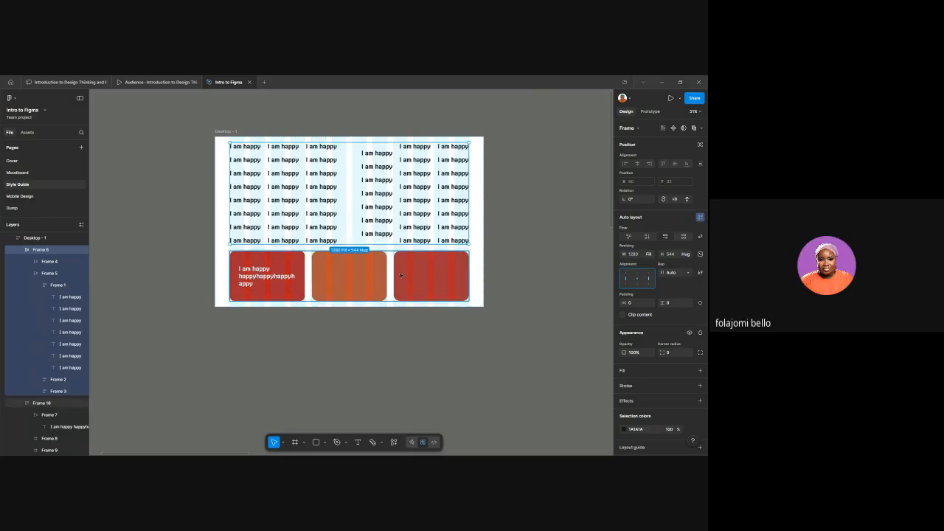
scroll(399, 274, up, 3)
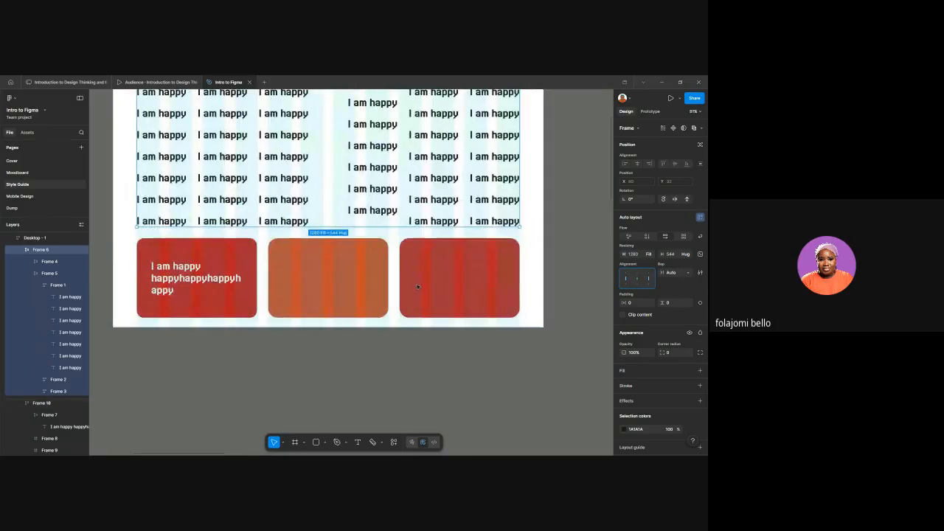
click(428, 284)
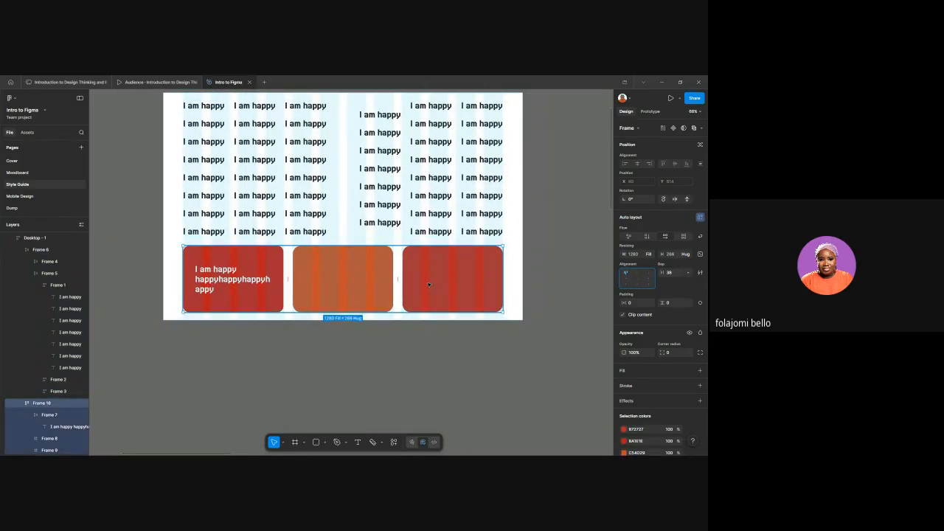
click(429, 285)
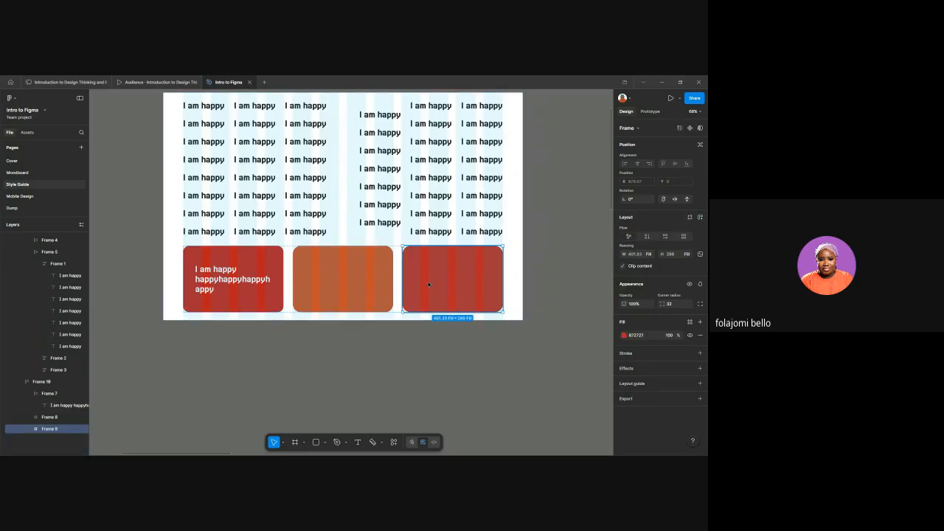
click(279, 273)
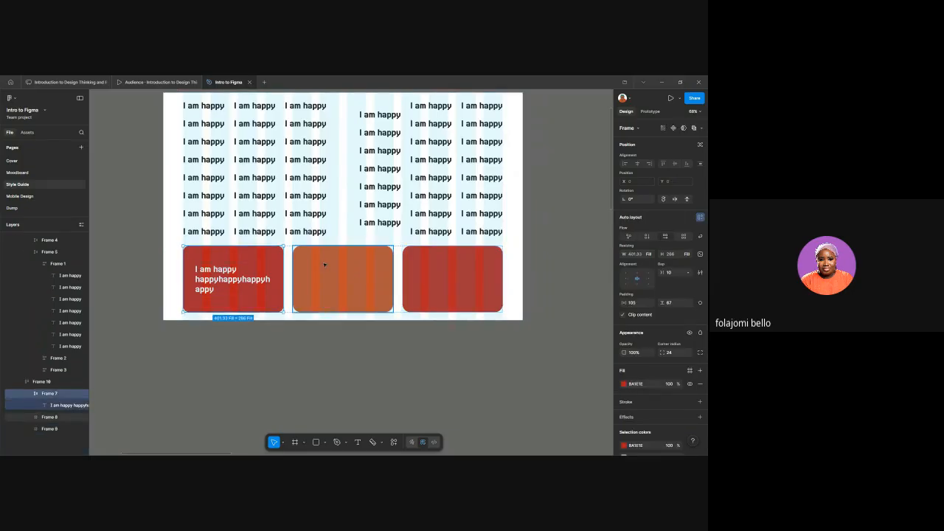
click(346, 268)
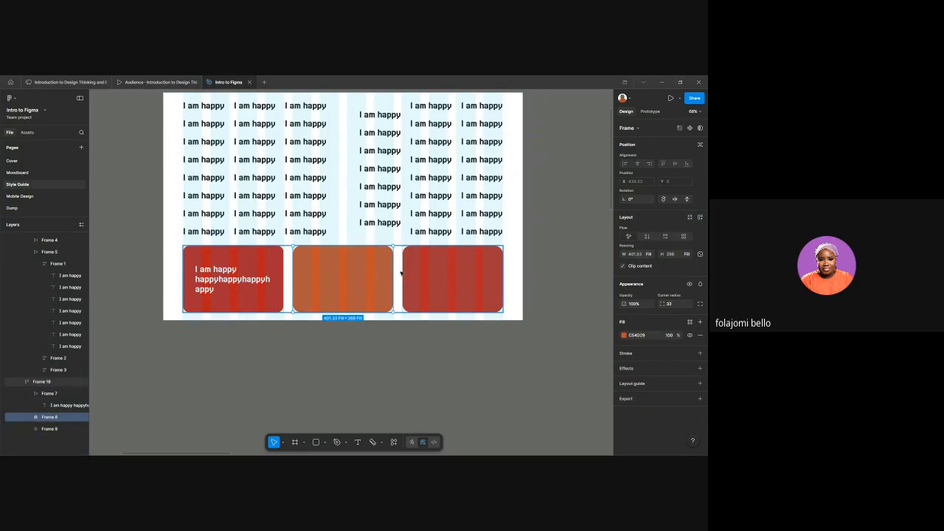
click(395, 272)
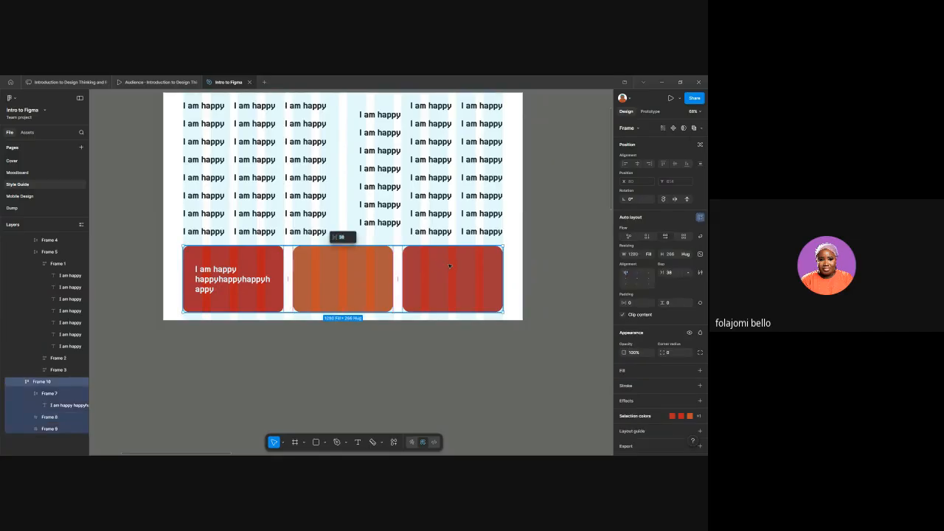
scroll(451, 266, down, 3)
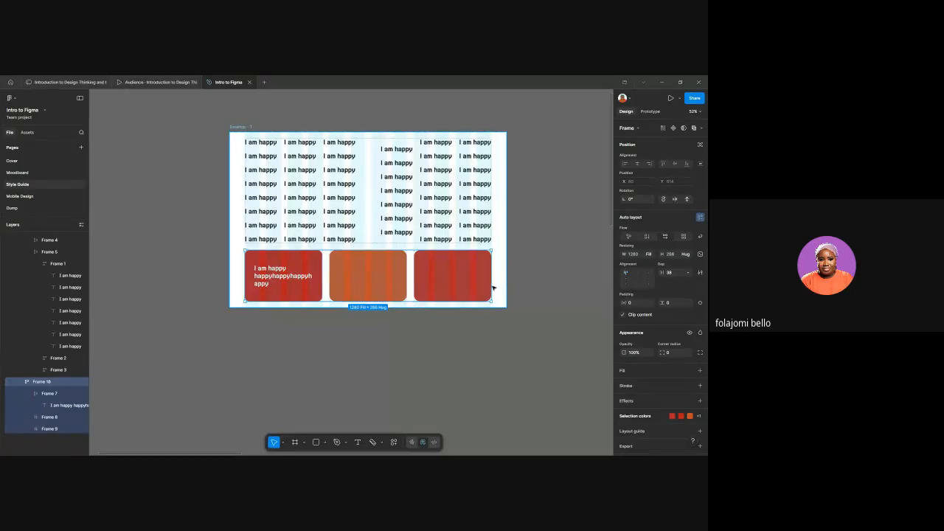
Step: Widen the card row frame to 1656, past the edge of Desktop - 1, and turn off its Clip content option
drag(493, 284, 331, 260)
scroll(333, 261, left, 2)
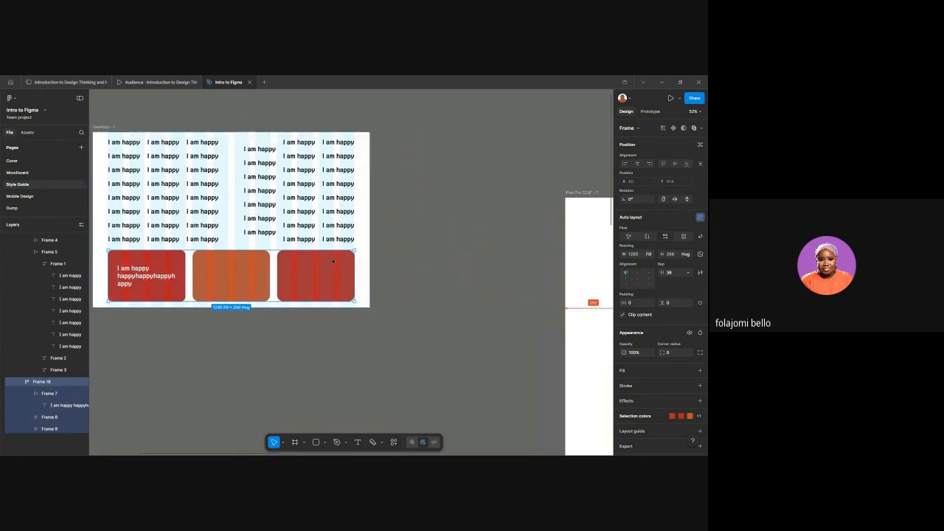
scroll(333, 261, left, 3)
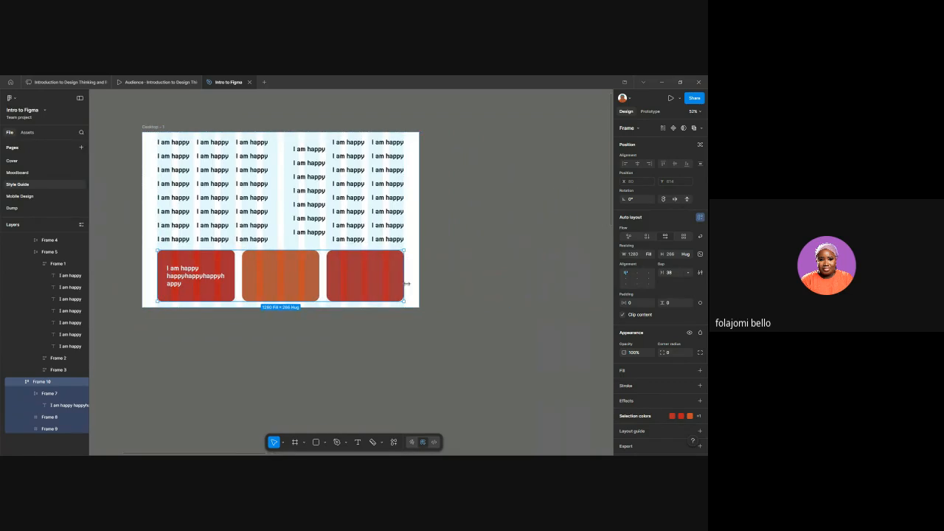
drag(413, 284, 475, 300)
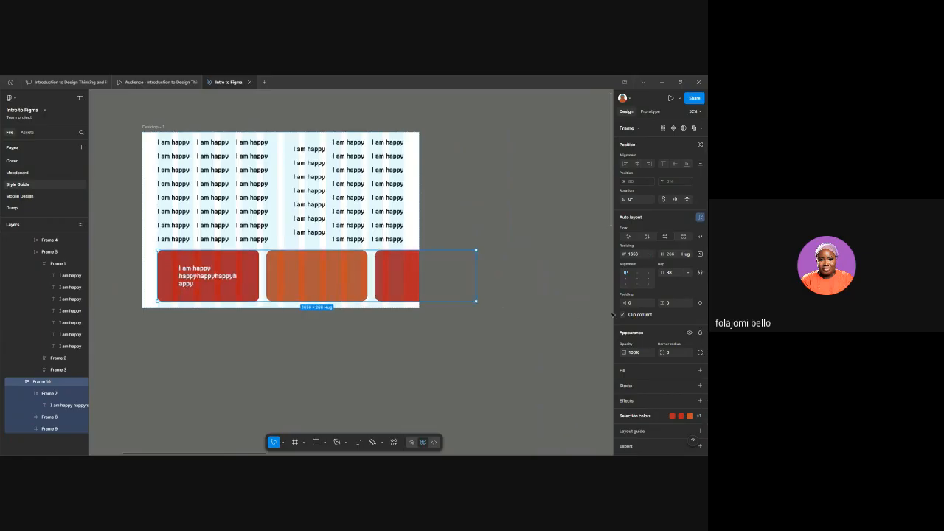
click(624, 315)
Step: Resize the card row frame back to the 1280 fill width and compare it with the text columns frame above
drag(476, 288, 405, 281)
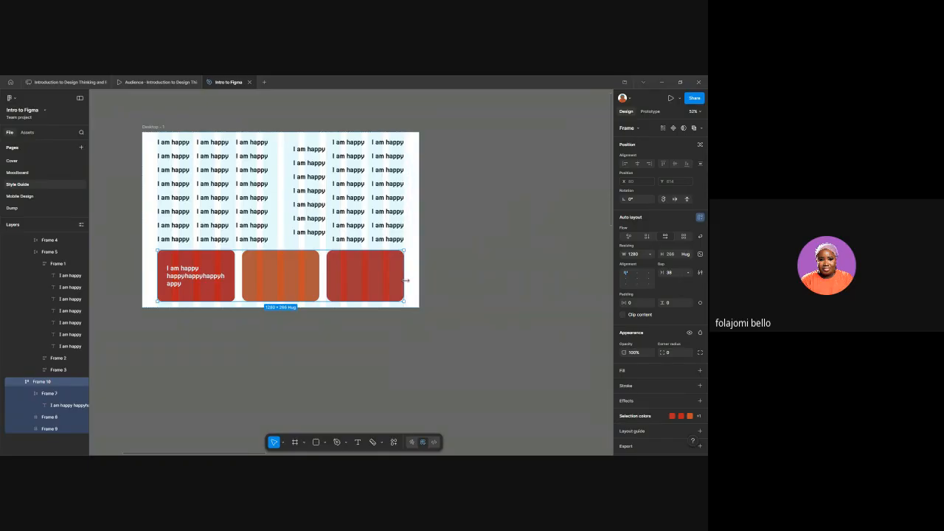
drag(407, 281, 478, 271)
click(367, 185)
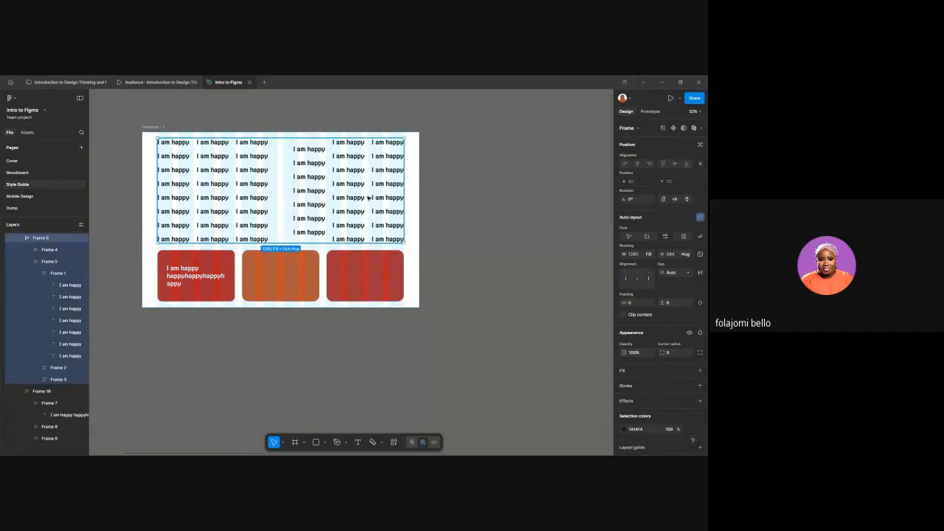
click(391, 274)
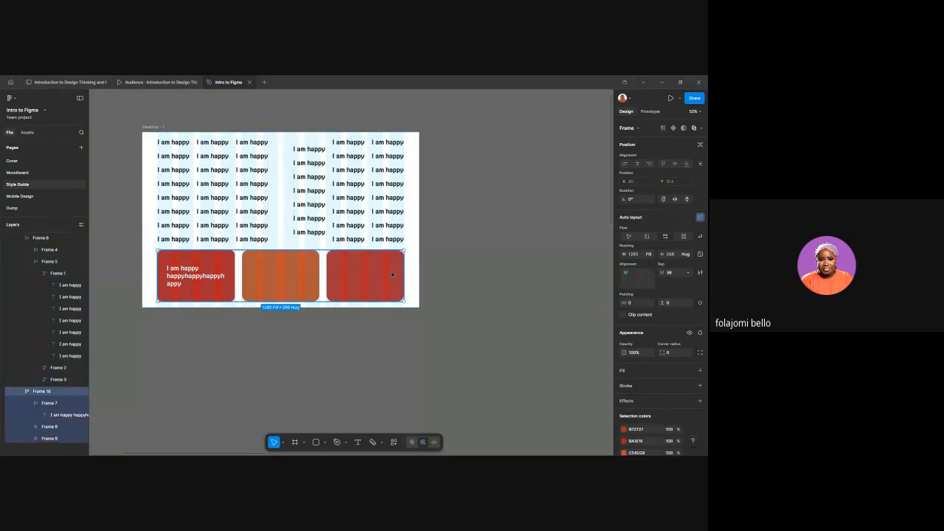
Step: Widen the card row frame to 1512 and select the three cards inside it
drag(403, 270, 448, 281)
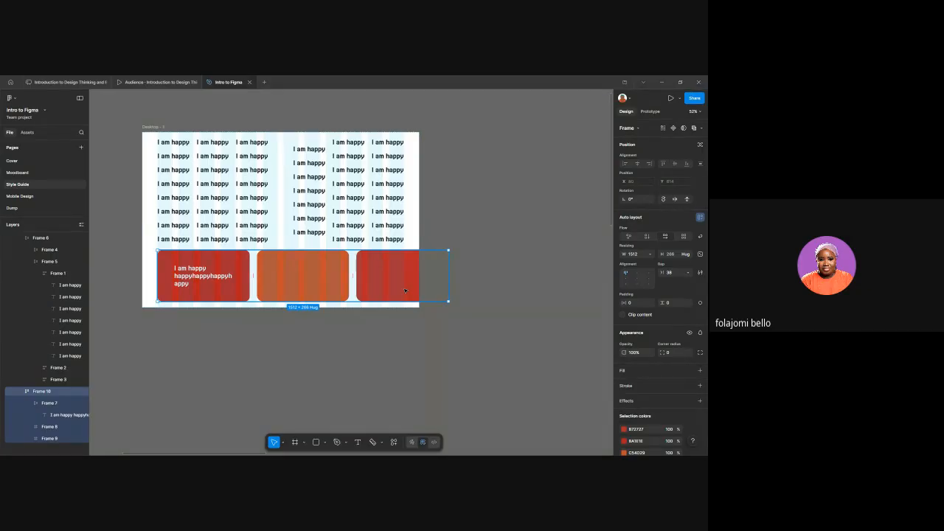
key(Return)
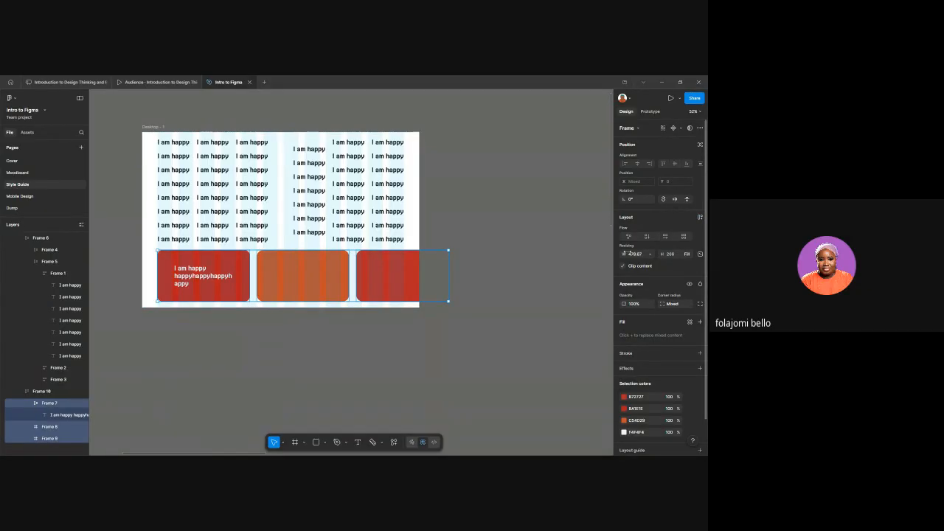
Step: Set the three cards in the row to fixed width and fixed height
click(651, 255)
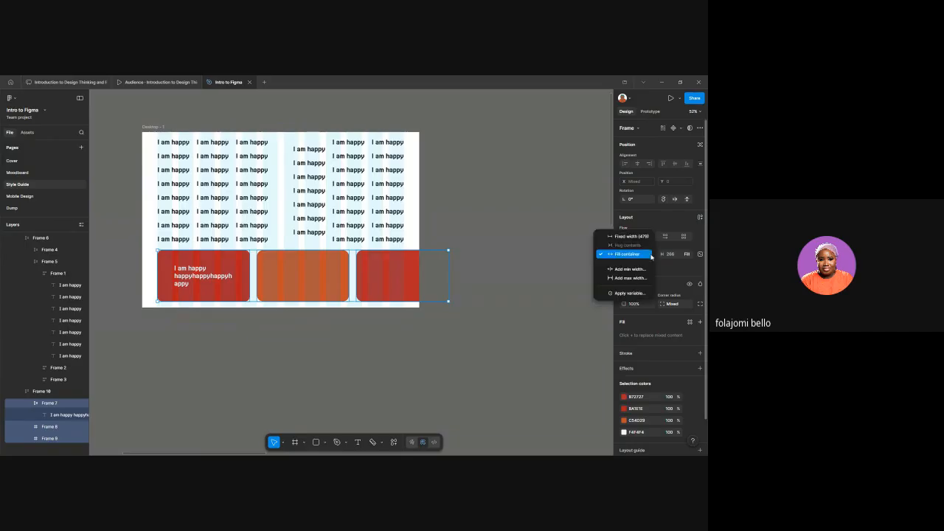
click(605, 237)
click(688, 255)
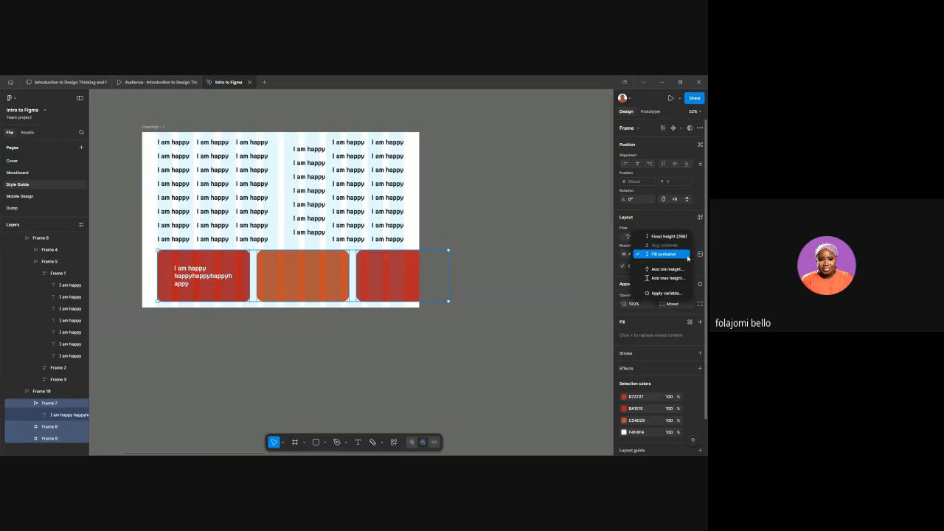
click(668, 236)
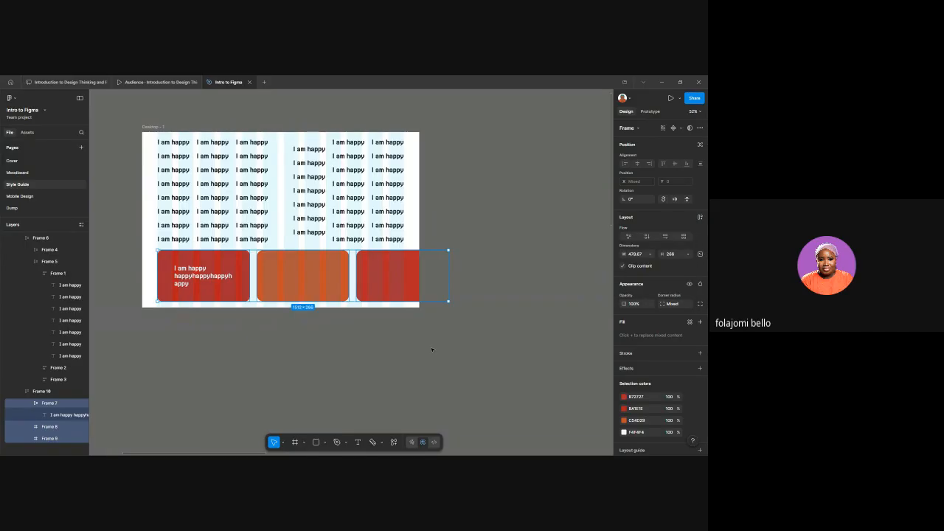
click(432, 349)
Step: Narrow the card row frame to 1280 wide and stretch it back out to 1512
click(354, 286)
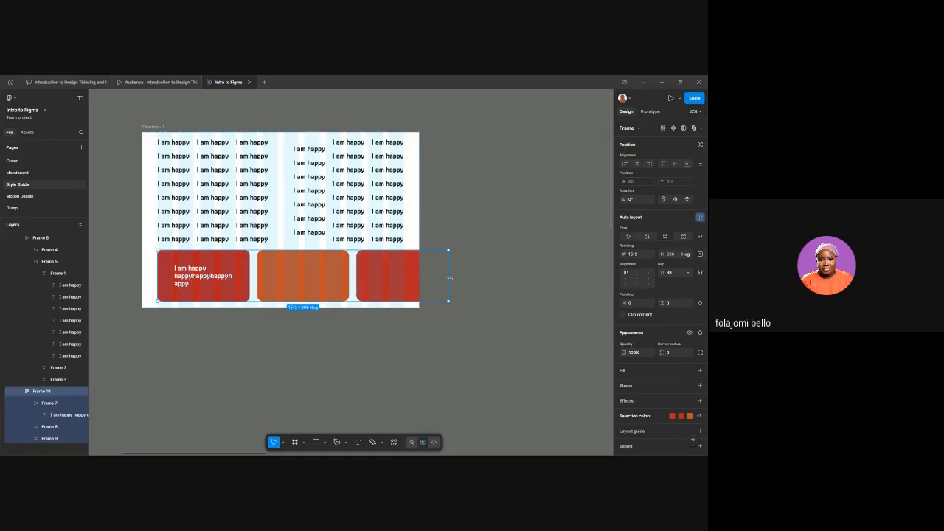
drag(450, 278, 409, 278)
click(464, 279)
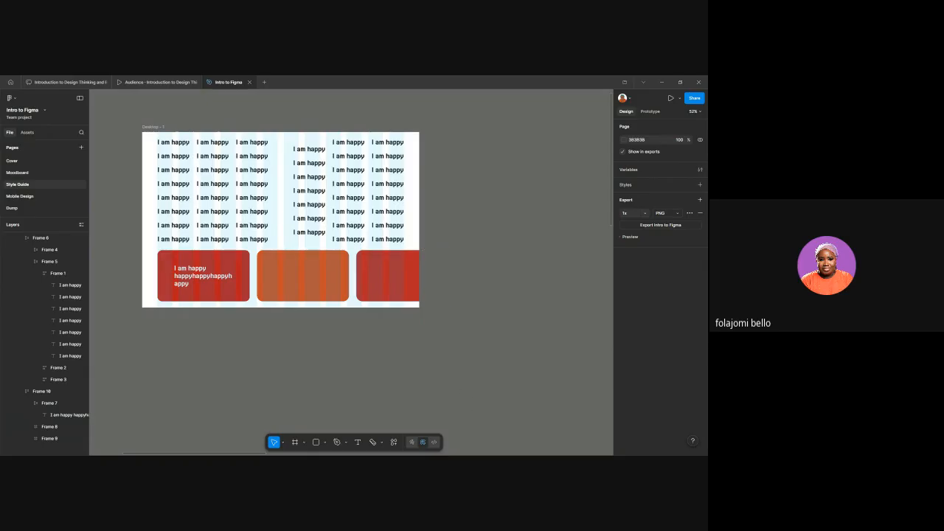
click(365, 269)
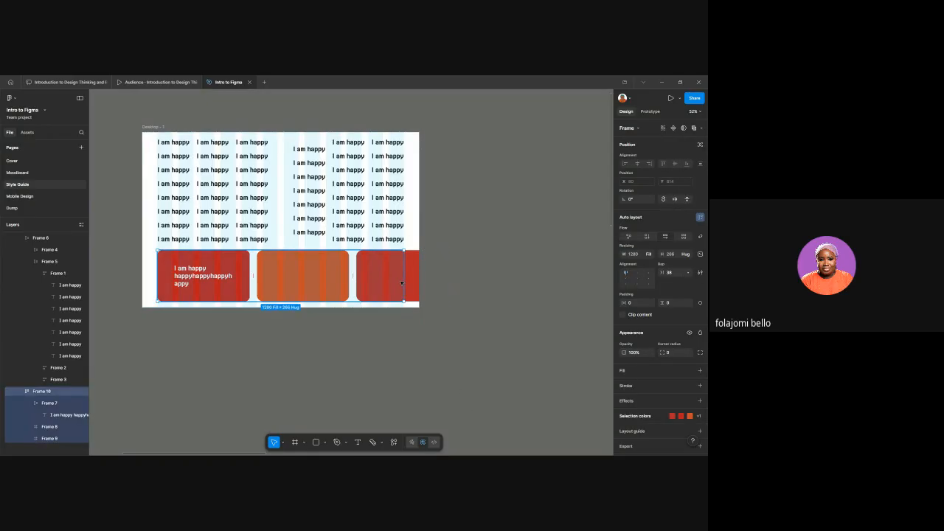
drag(402, 282, 447, 276)
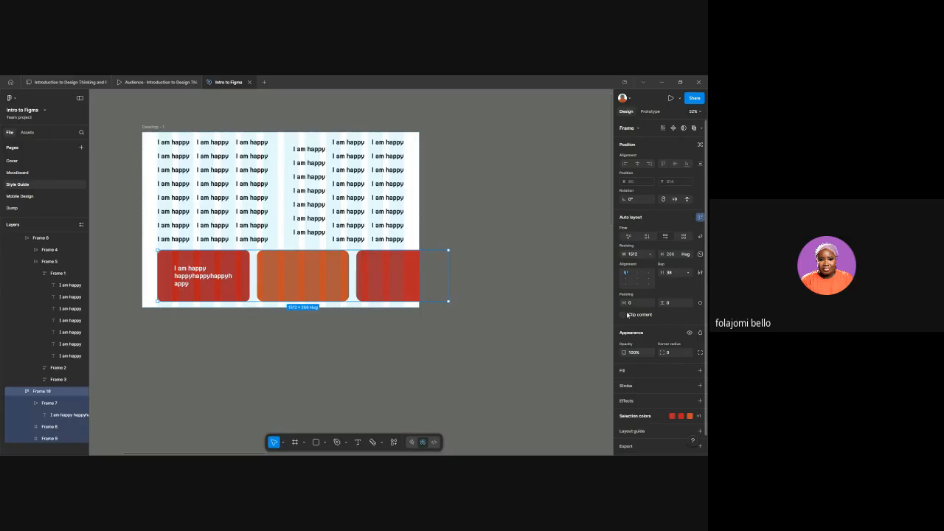
Step: Turn on Clip content for the card row frame and narrow it to 1280 wide
click(623, 315)
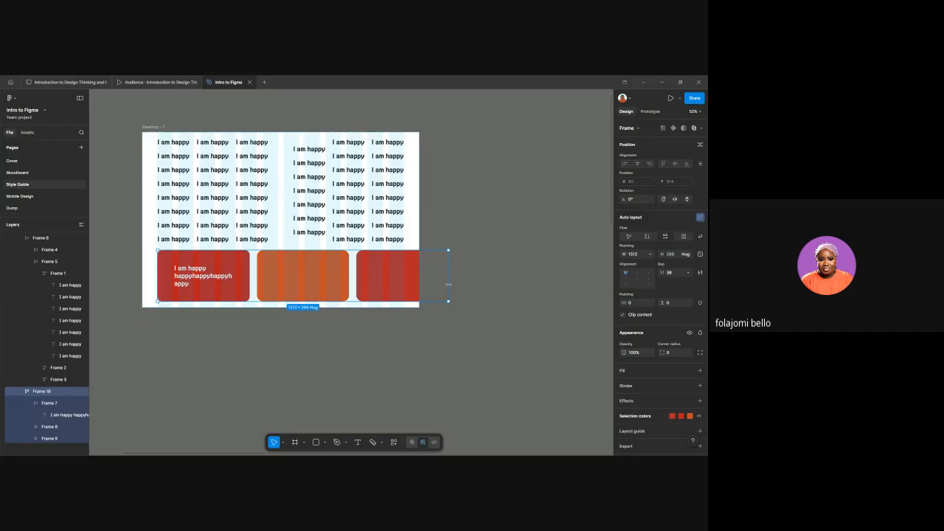
drag(448, 284, 404, 283)
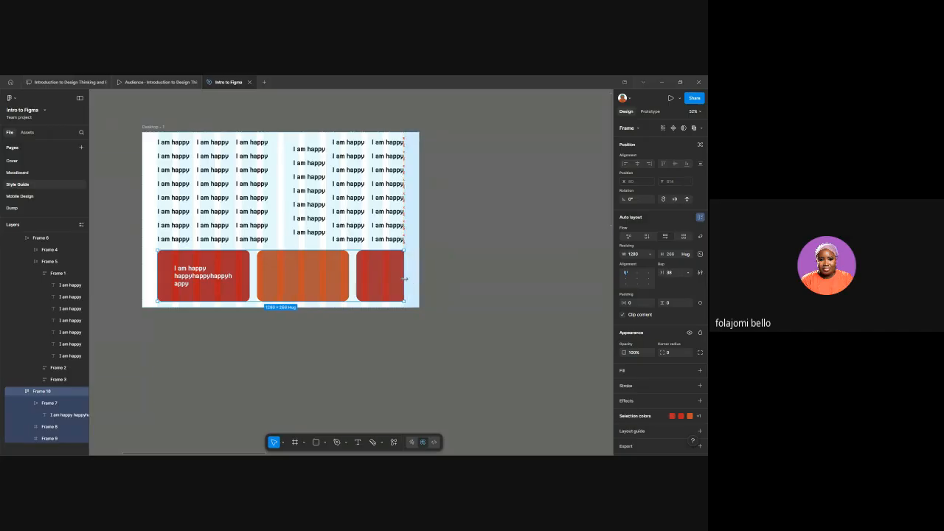
click(462, 275)
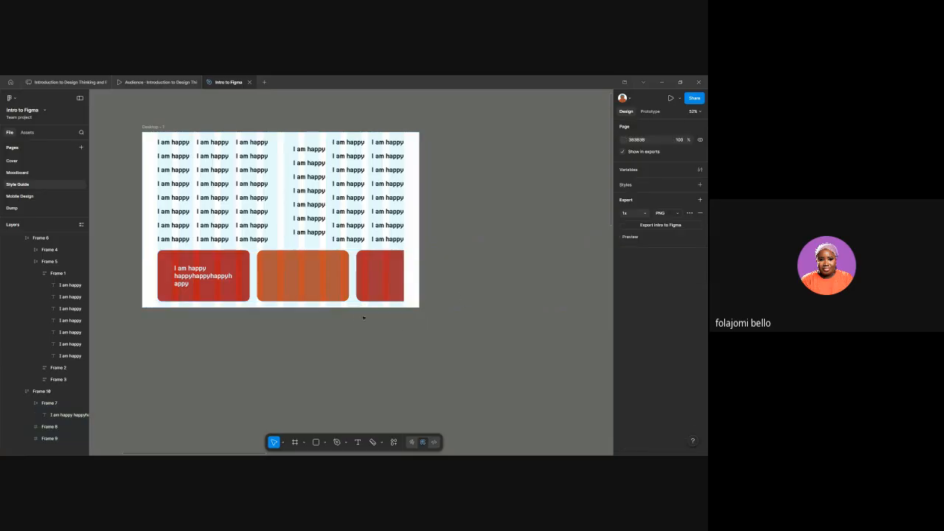
Step: Hide the layout guides on the desktop frame
scroll(358, 318, up, 5)
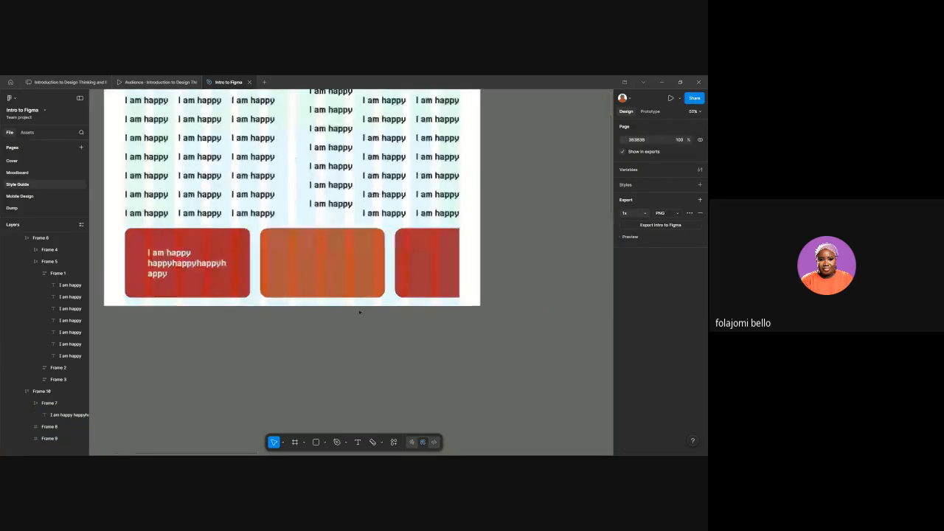
scroll(360, 308, down, 4)
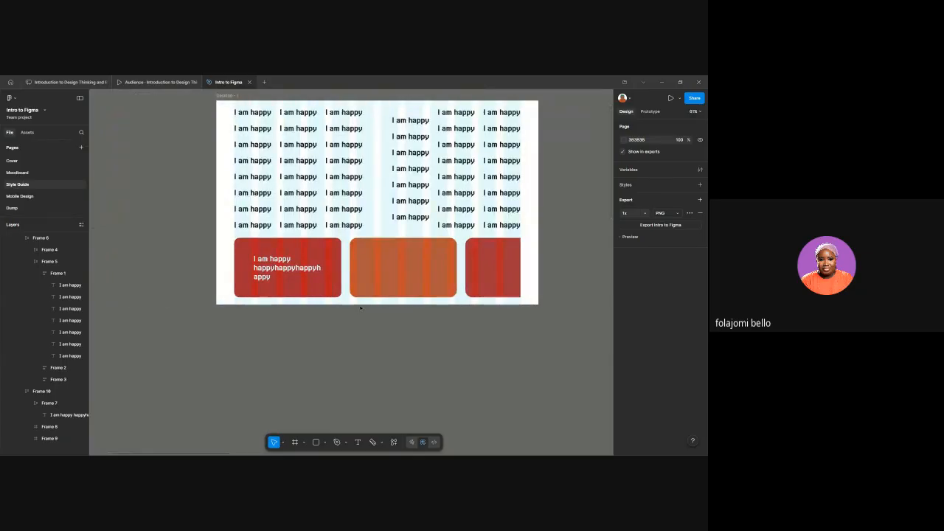
key(shift+g)
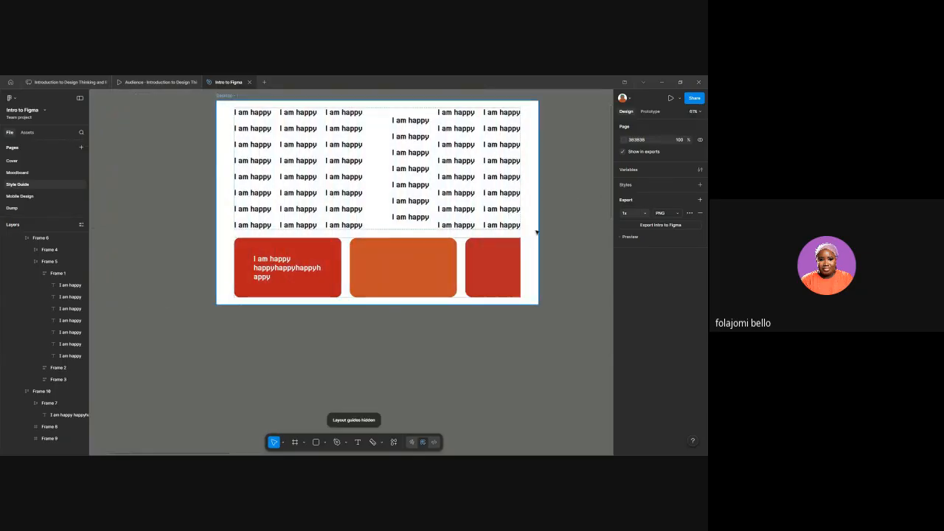
click(470, 201)
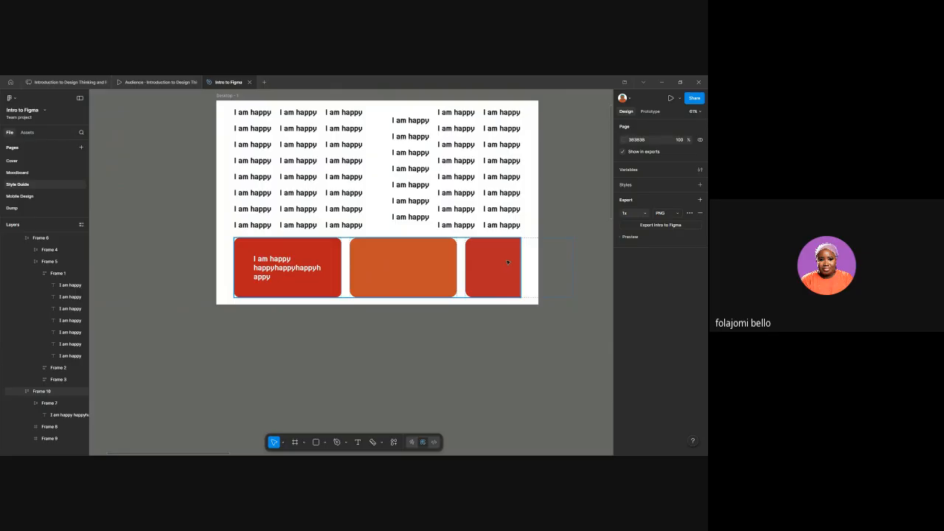
Step: Set the card row's auto layout alignment to top center
scroll(508, 262, down, 5)
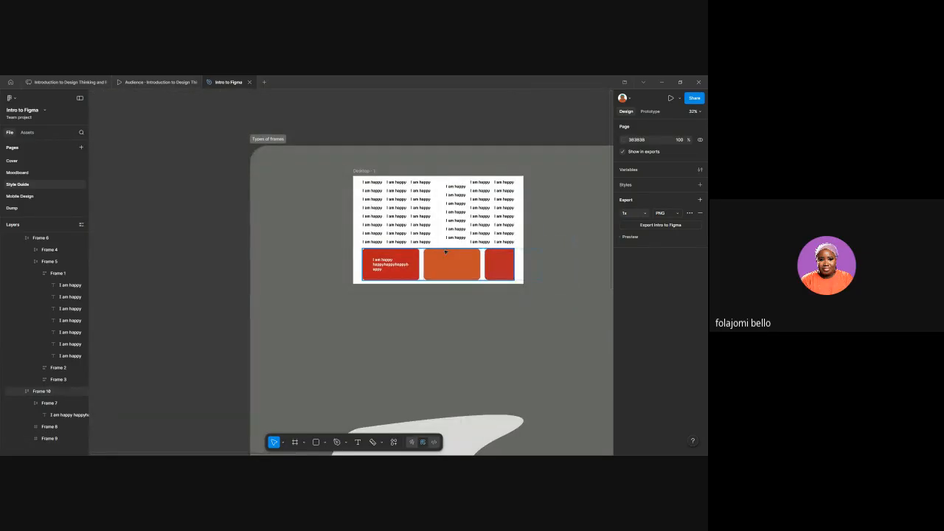
scroll(435, 232, right, 2)
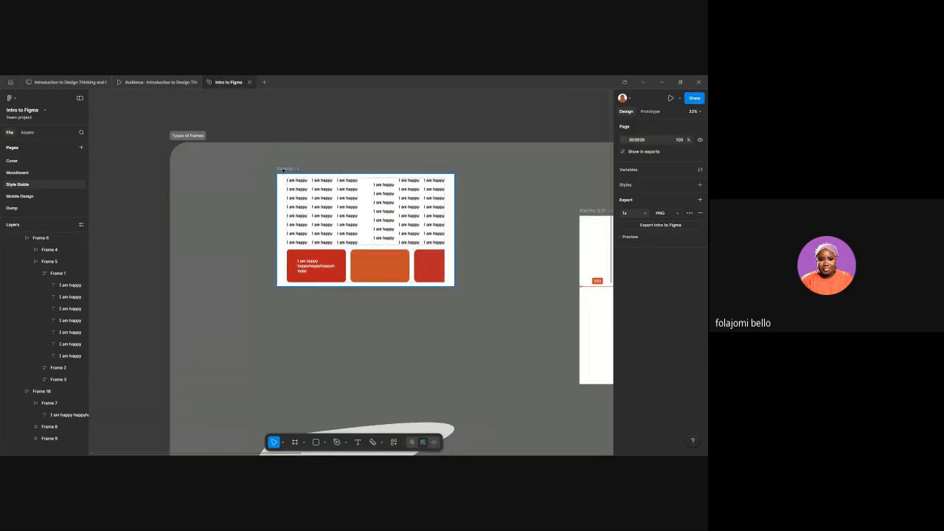
click(283, 170)
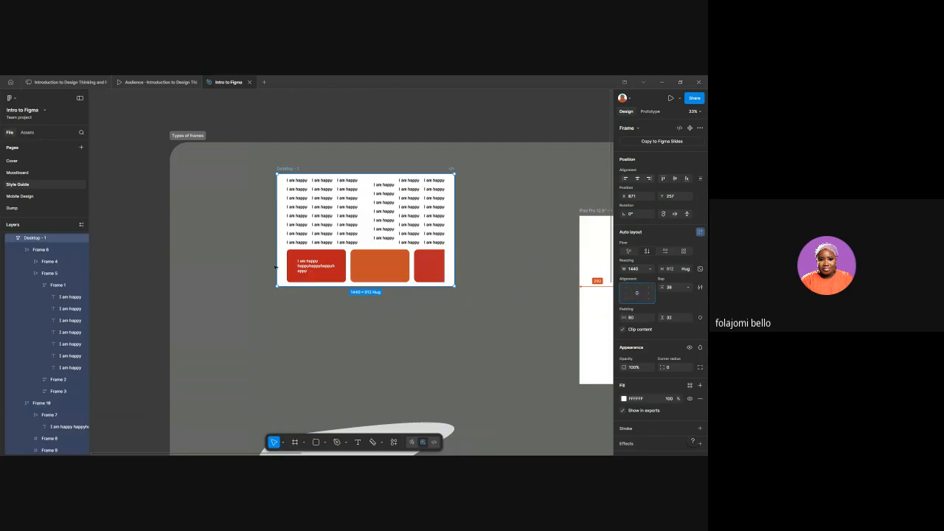
click(298, 265)
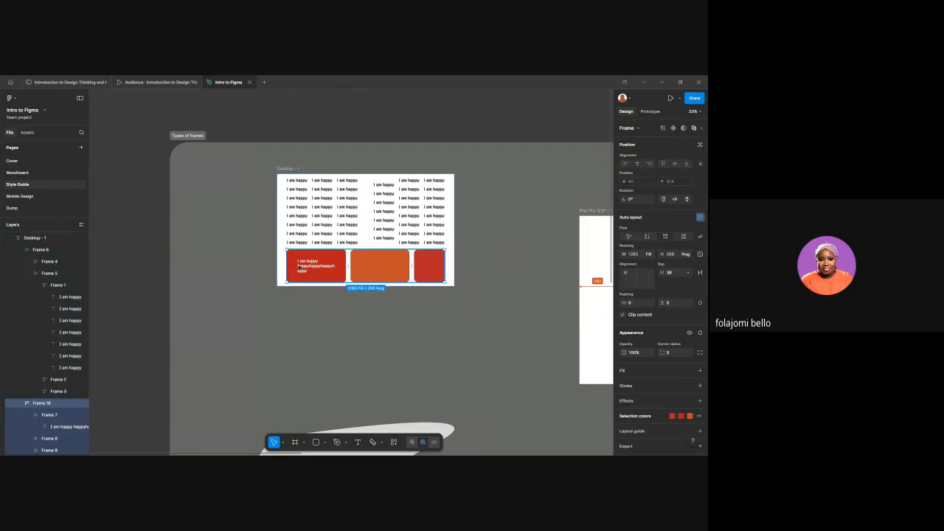
click(638, 275)
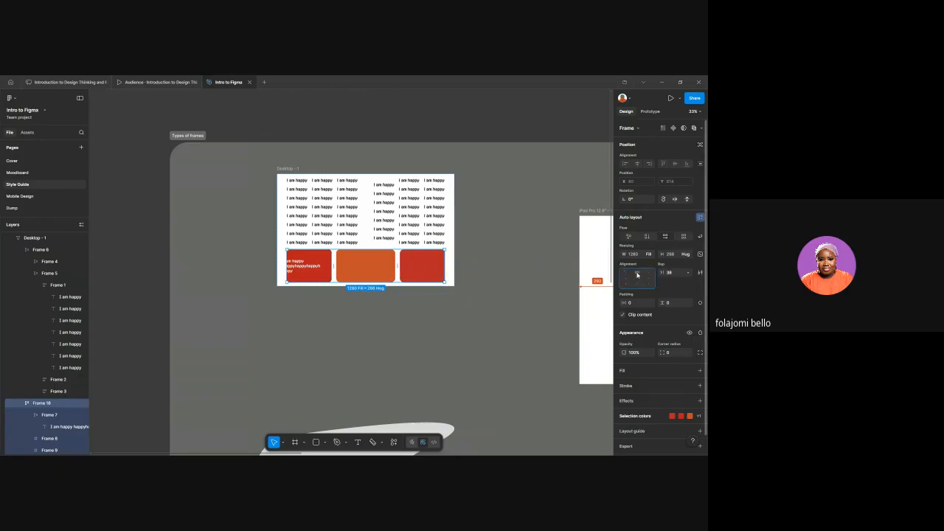
click(392, 321)
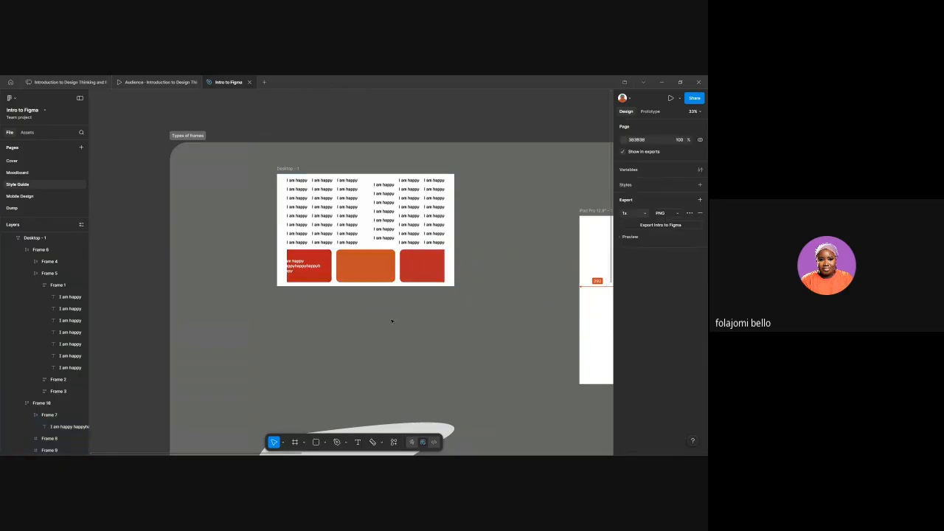
Step: Set the card row's auto layout alignment back to top left
scroll(367, 303, up, 3)
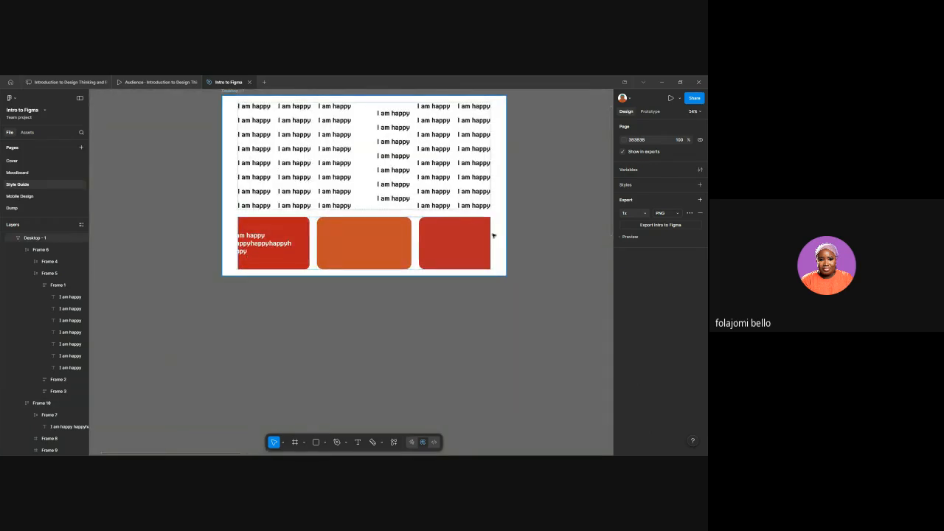
click(306, 262)
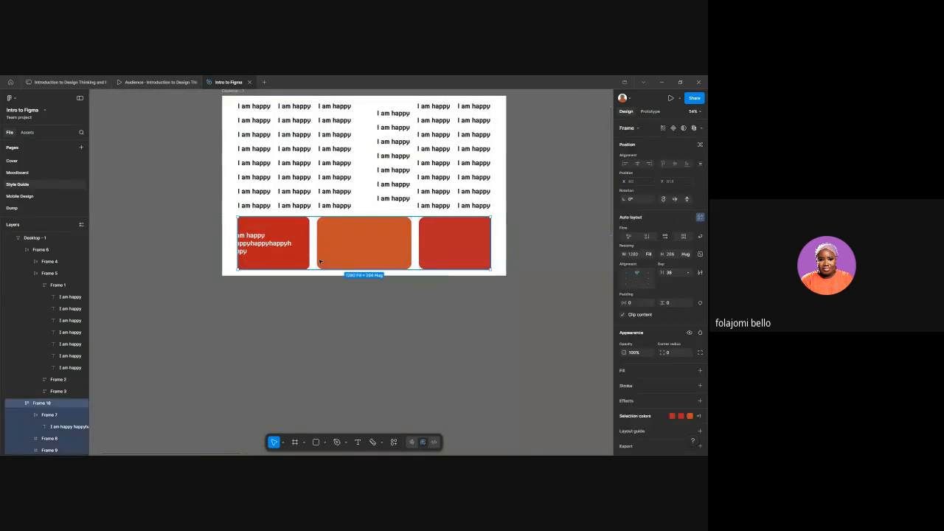
click(628, 275)
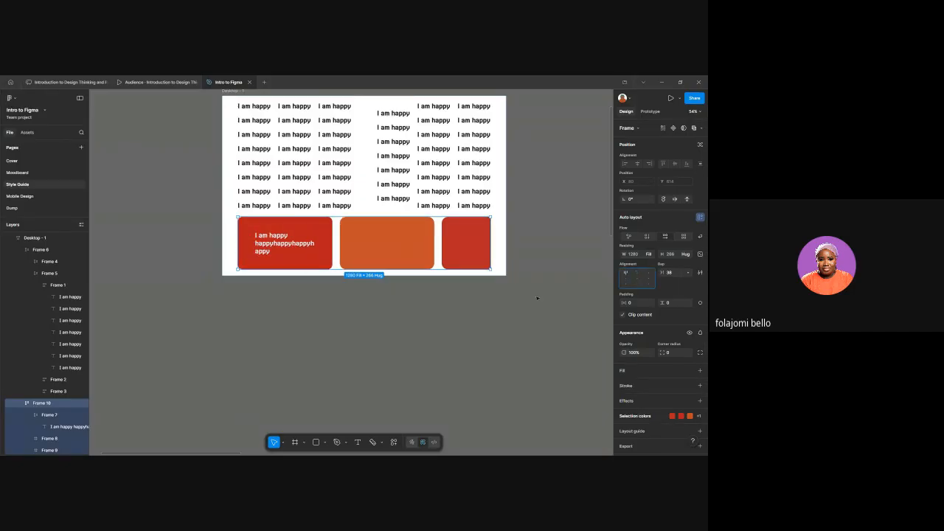
click(520, 340)
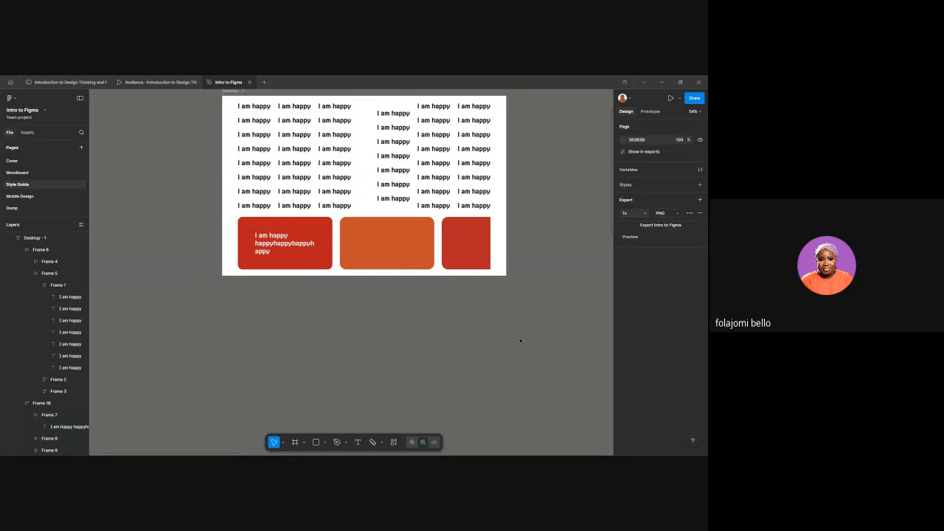
Step: Set the width of all three cards inside the row to Fill container
click(473, 253)
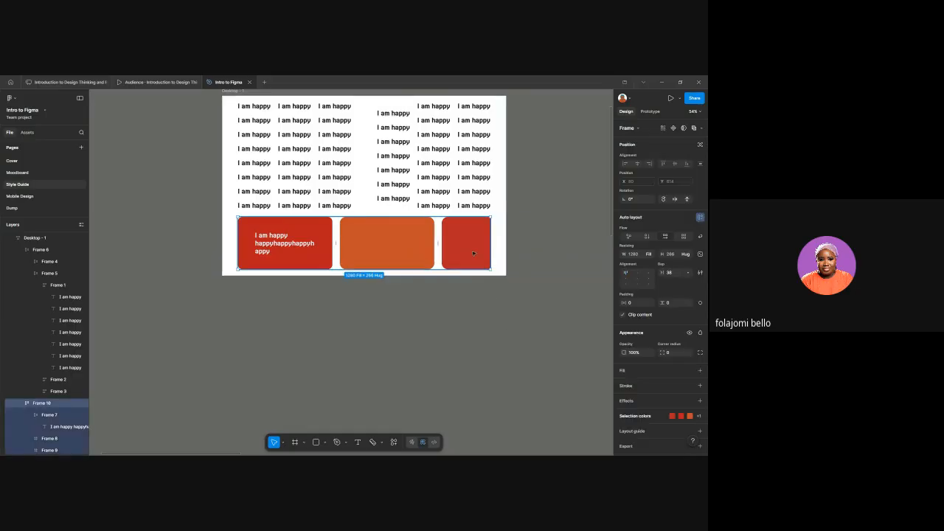
key(Return)
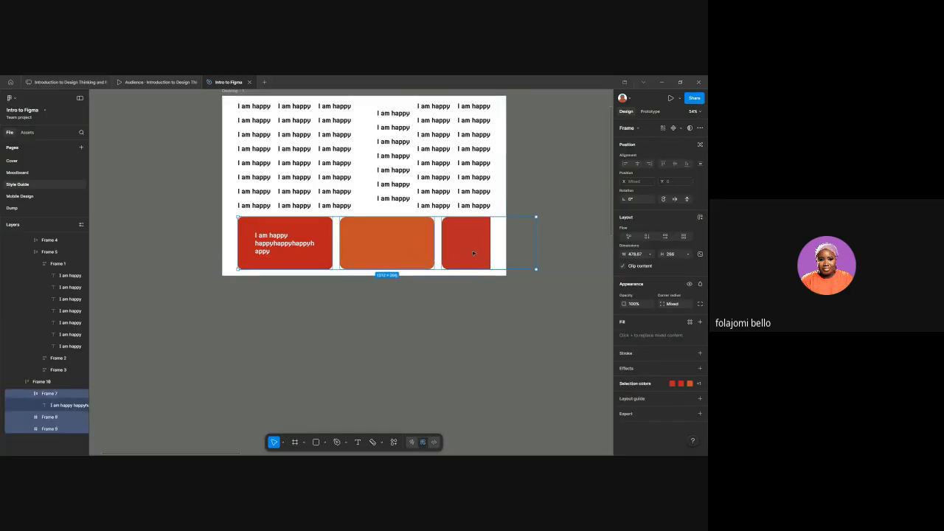
click(650, 254)
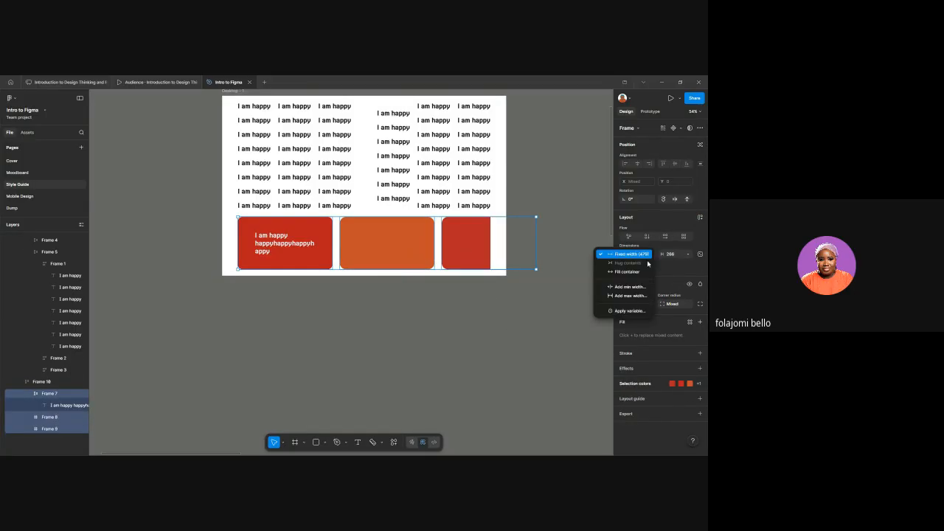
click(622, 270)
click(568, 317)
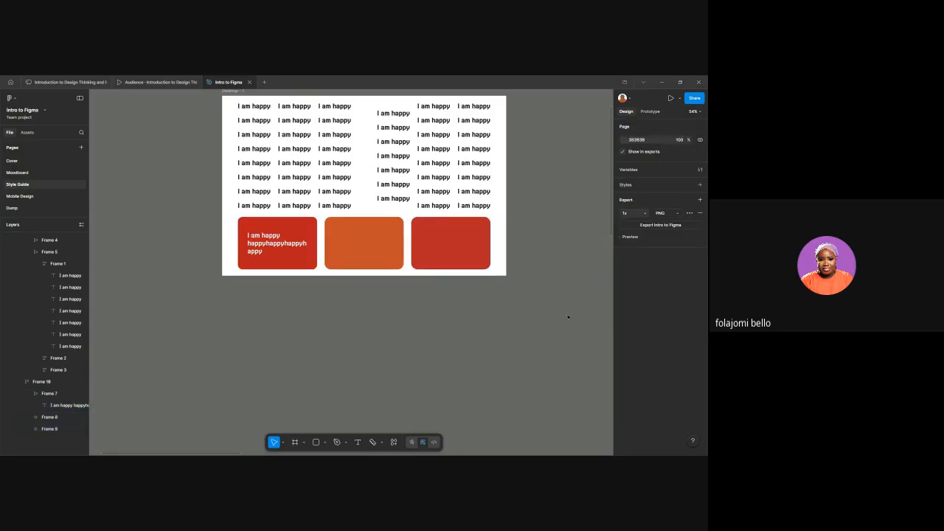
click(399, 228)
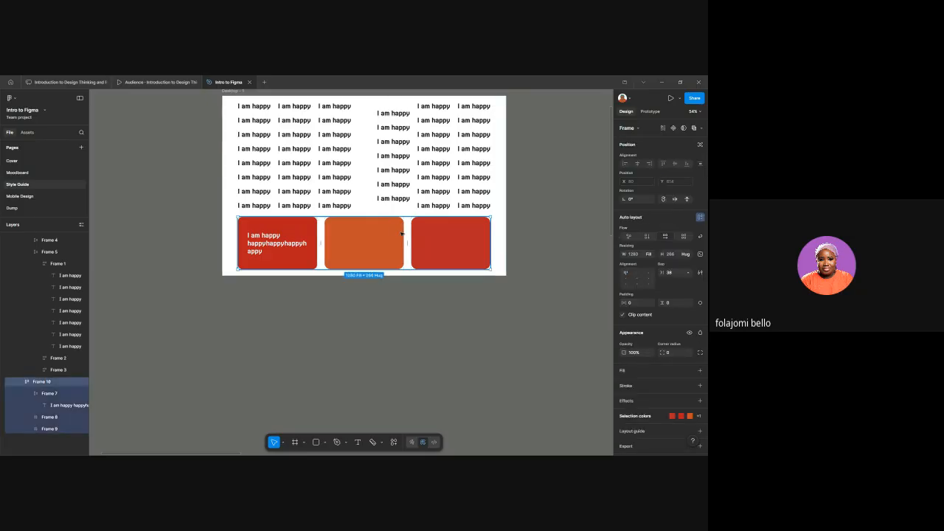
click(407, 246)
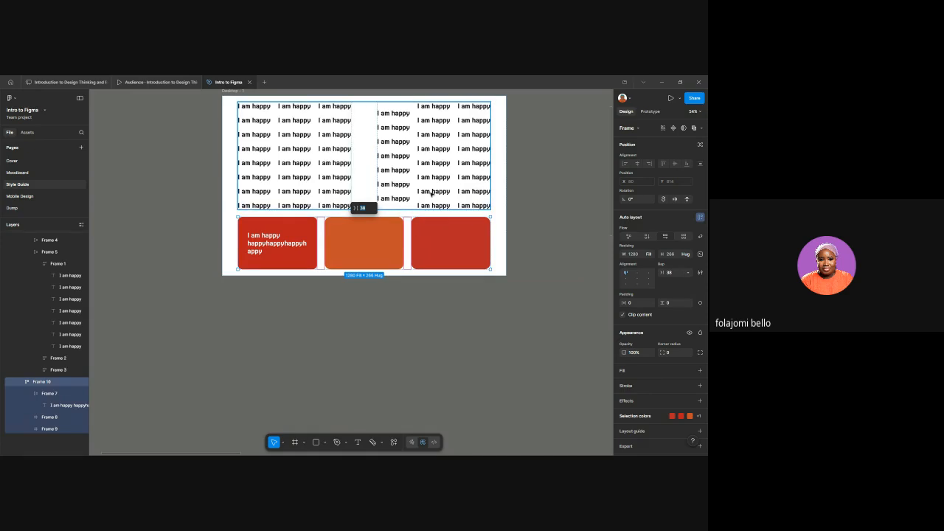
click(516, 189)
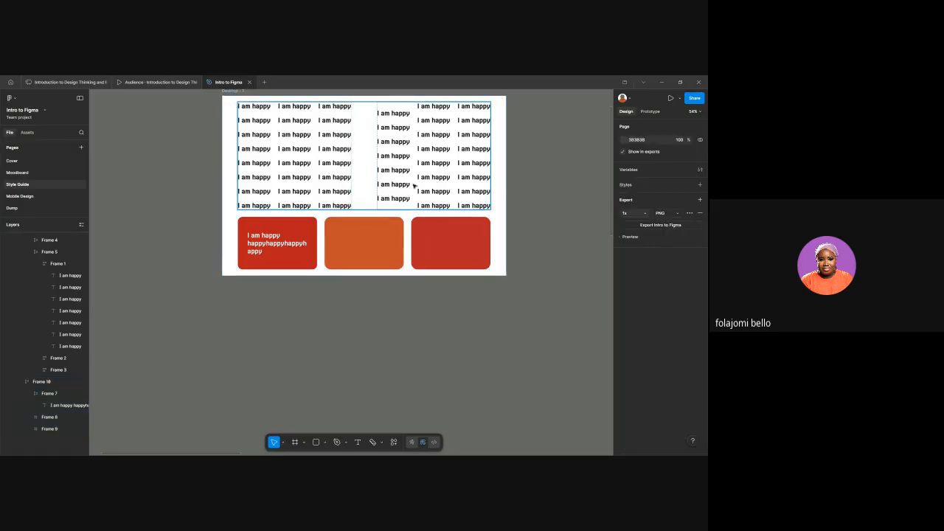
Step: Move the red text card out of the card row into the upper frame's second group of text columns, ahead of its first column
scroll(299, 255, up, 2)
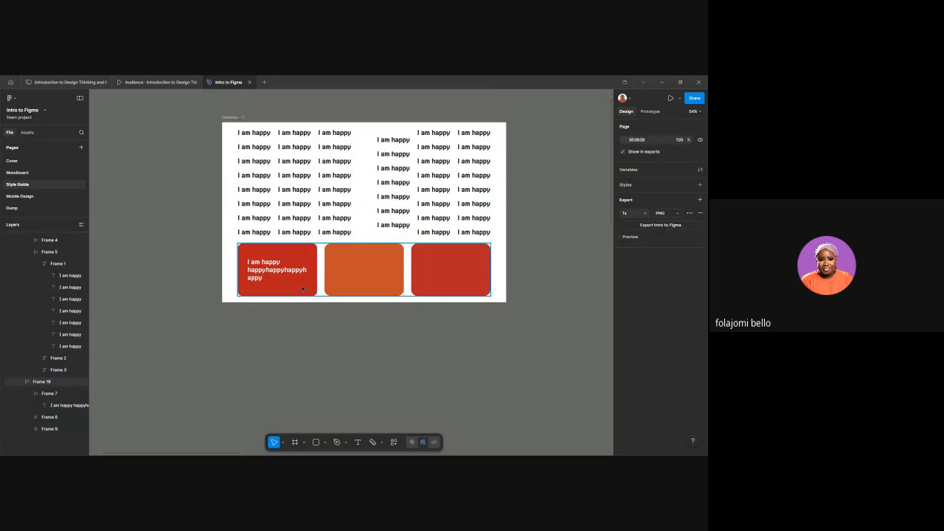
click(303, 289)
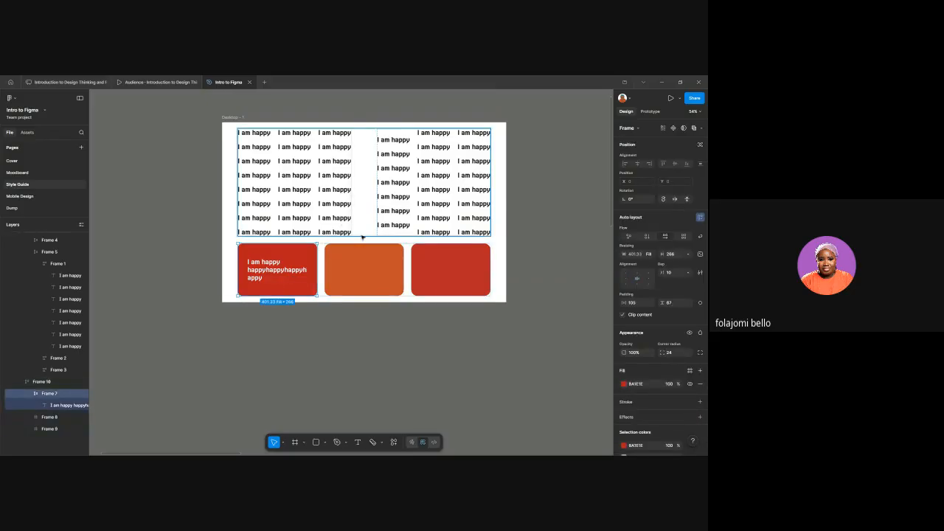
drag(308, 278, 385, 189)
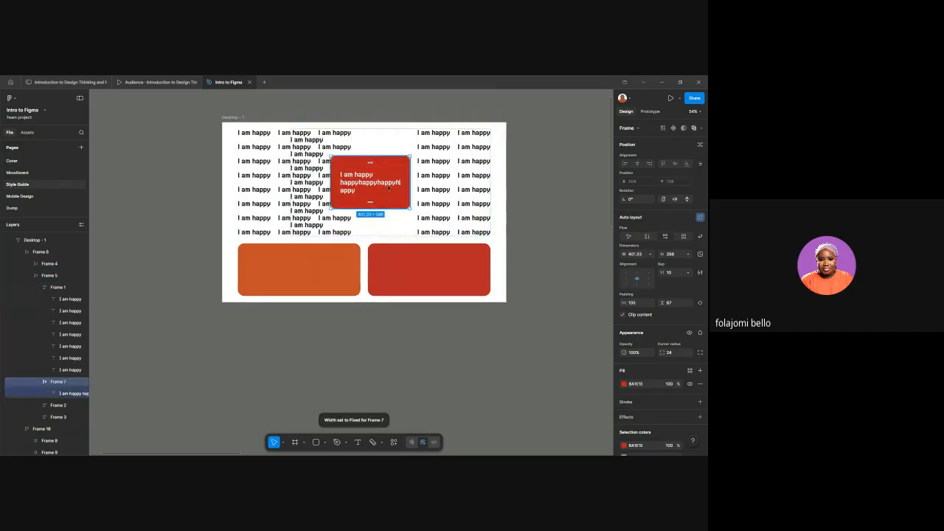
drag(312, 201, 312, 203)
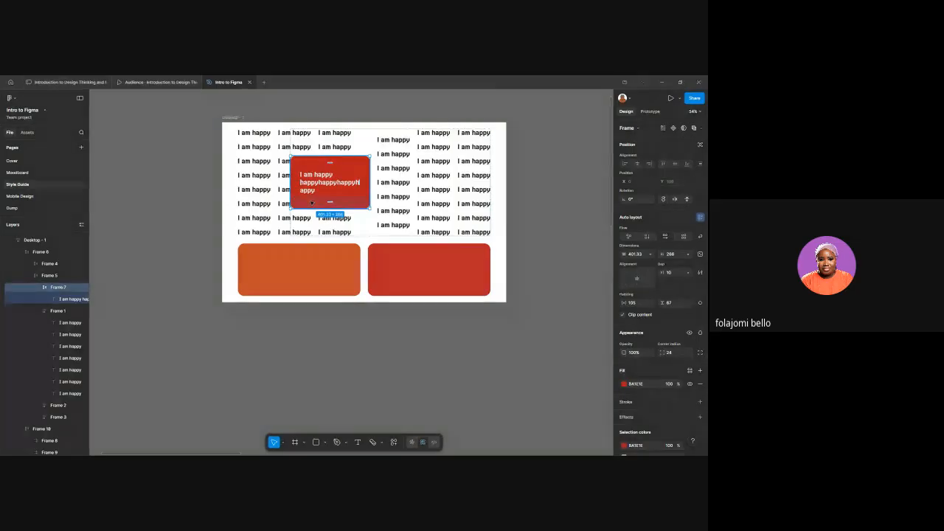
Step: Shift the red text card past the first text column, and undo its moves back to the start of the card row
key(Right)
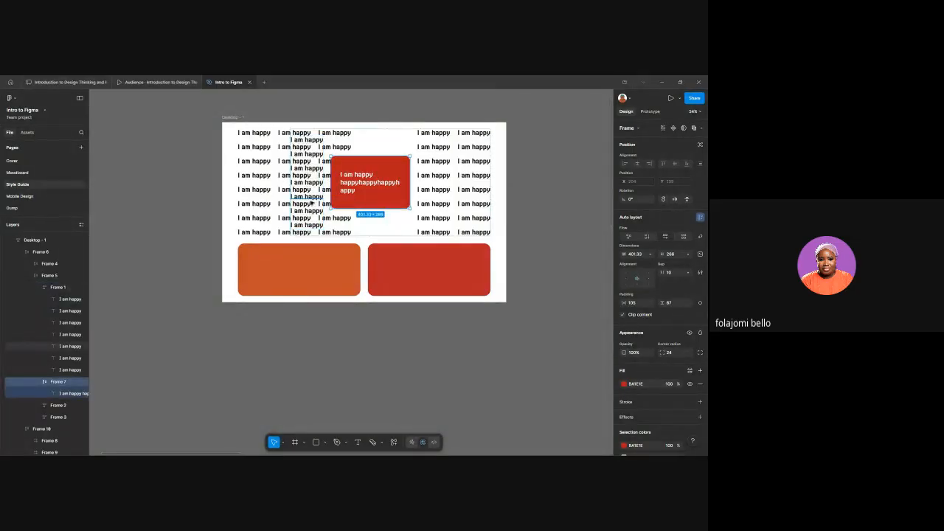
key(ctrl+z)
key(ctrl+z)
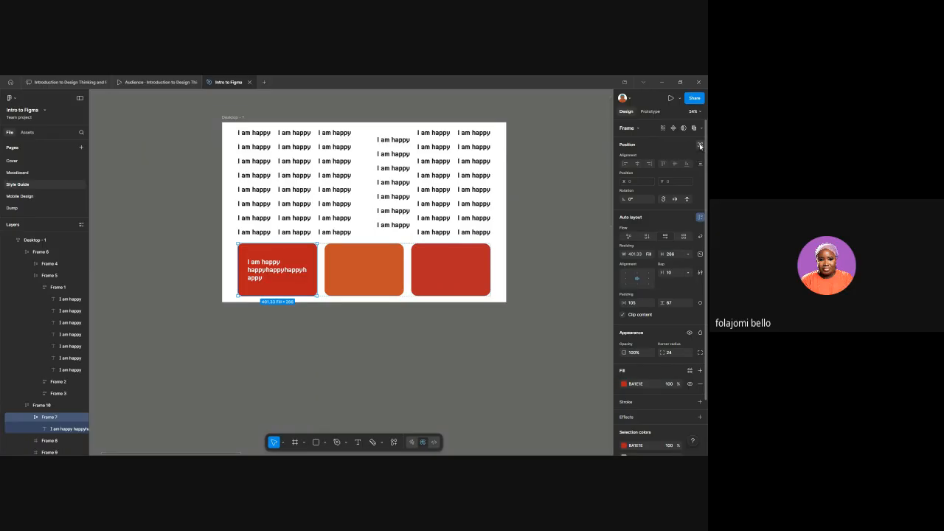
Step: Make the red text card ignore auto layout, place it over the upper text columns, and turn auto layout positioning back on for it
click(701, 145)
drag(277, 270, 340, 158)
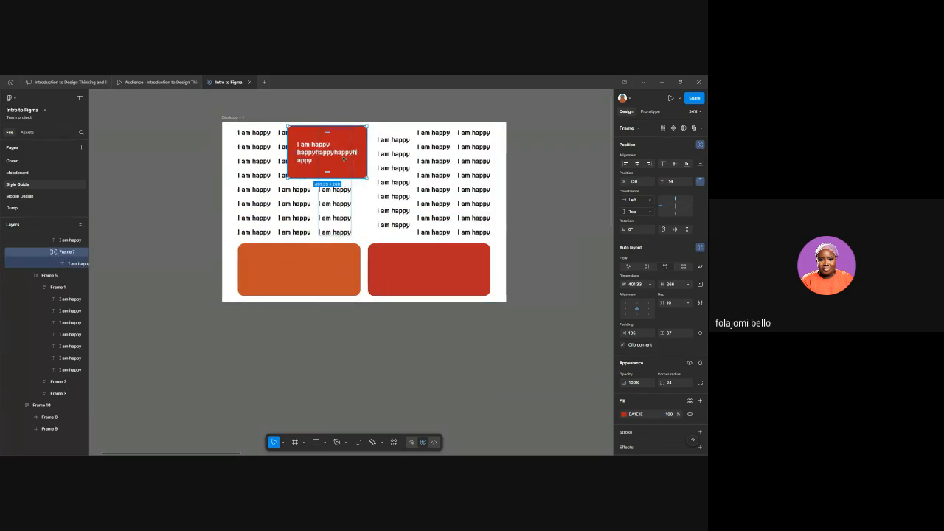
click(701, 145)
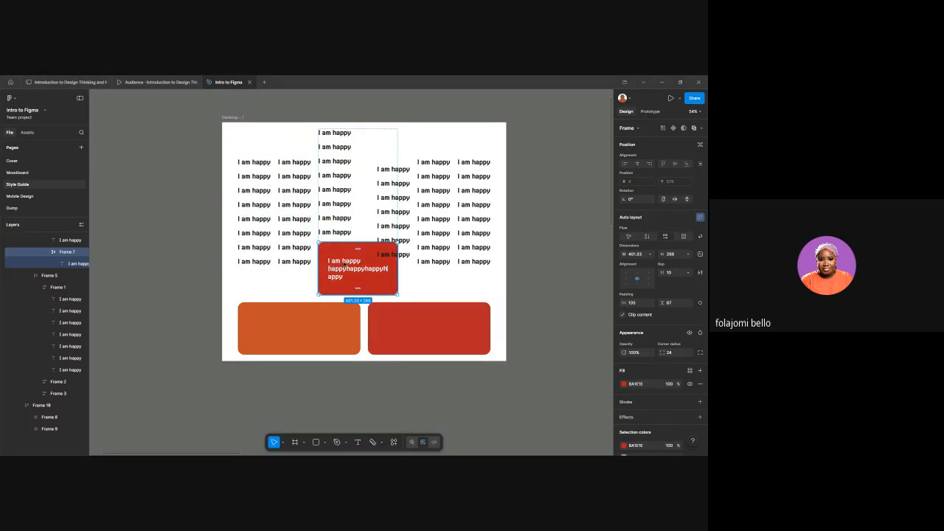
Step: Move the red text card into the card row between the orange card and the plain red card
drag(345, 264, 367, 270)
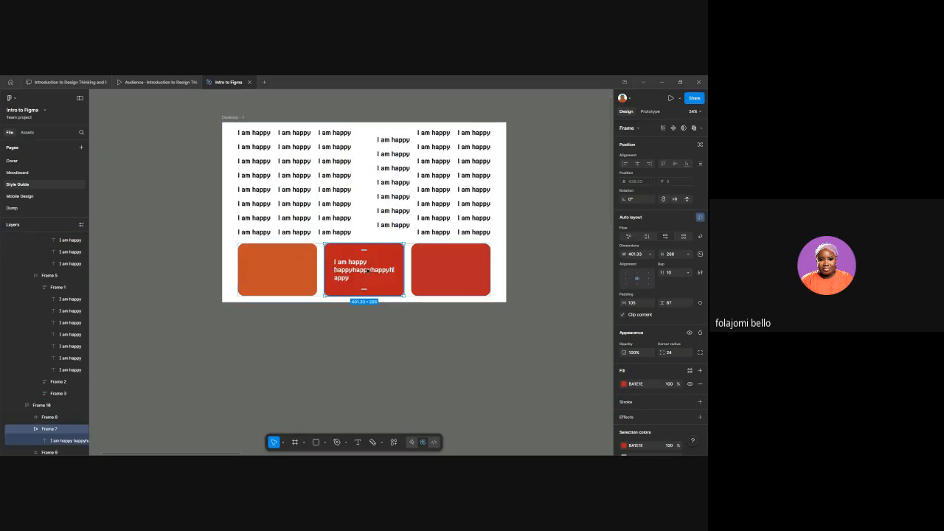
click(342, 329)
scroll(344, 330, up, 5)
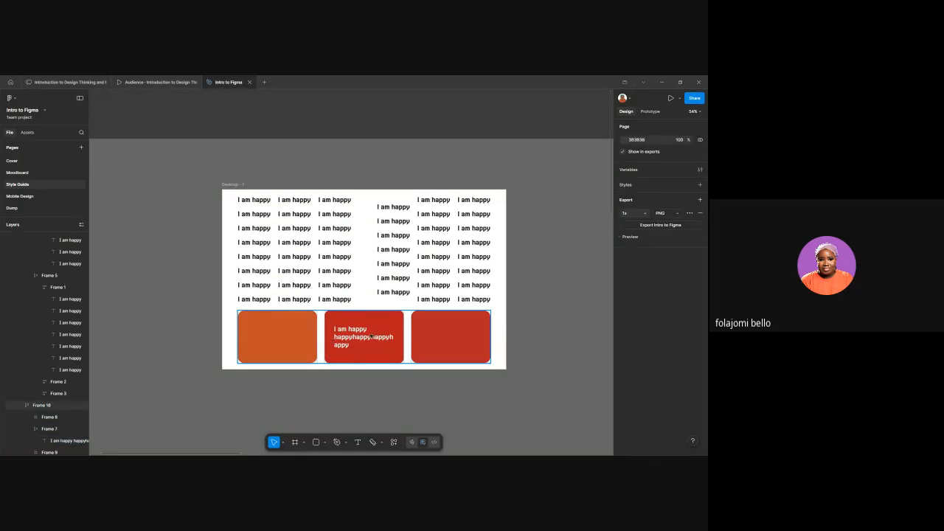
Step: Create a color style named "red" from the fill B72727 of the third card in the row
click(371, 336)
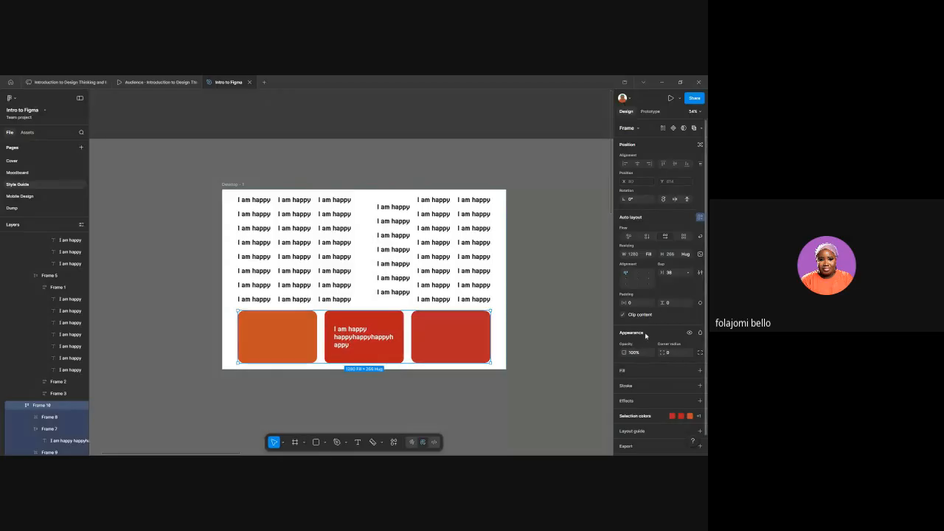
click(364, 337)
click(364, 337)
click(450, 357)
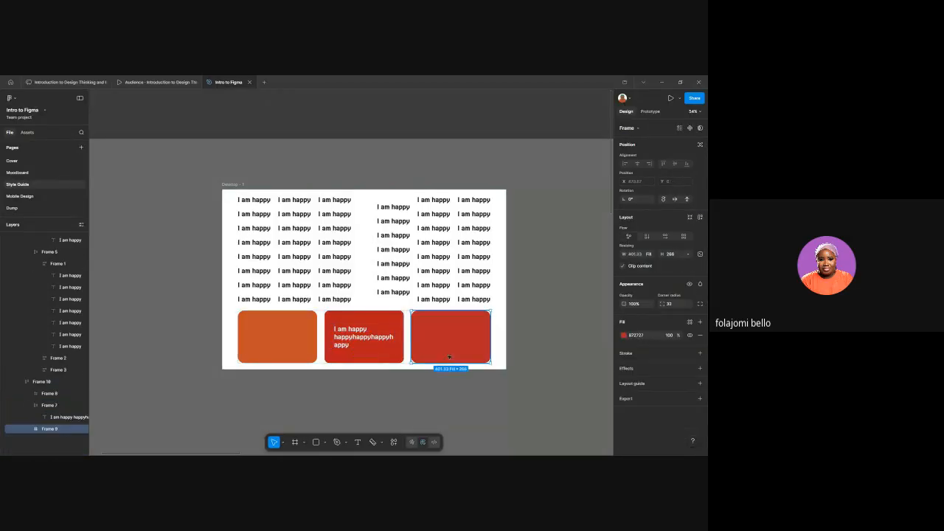
scroll(449, 357, down, 1)
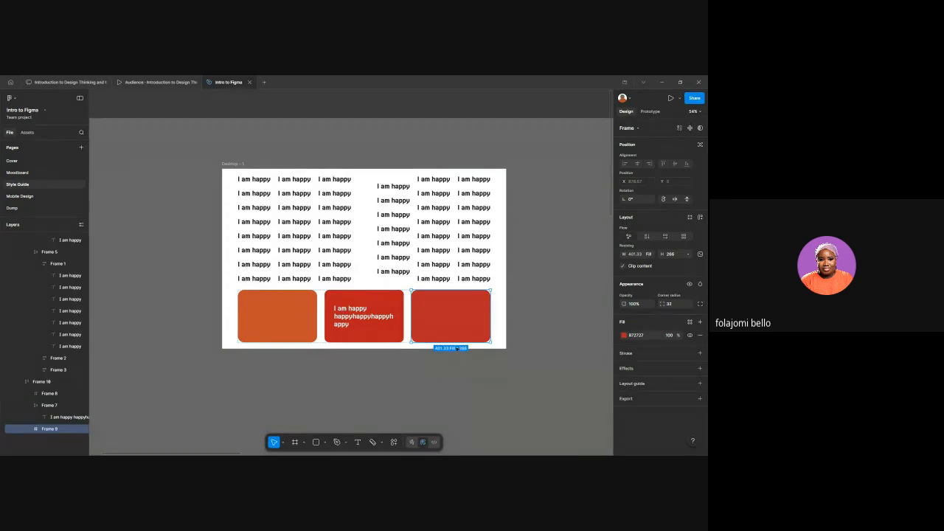
click(624, 336)
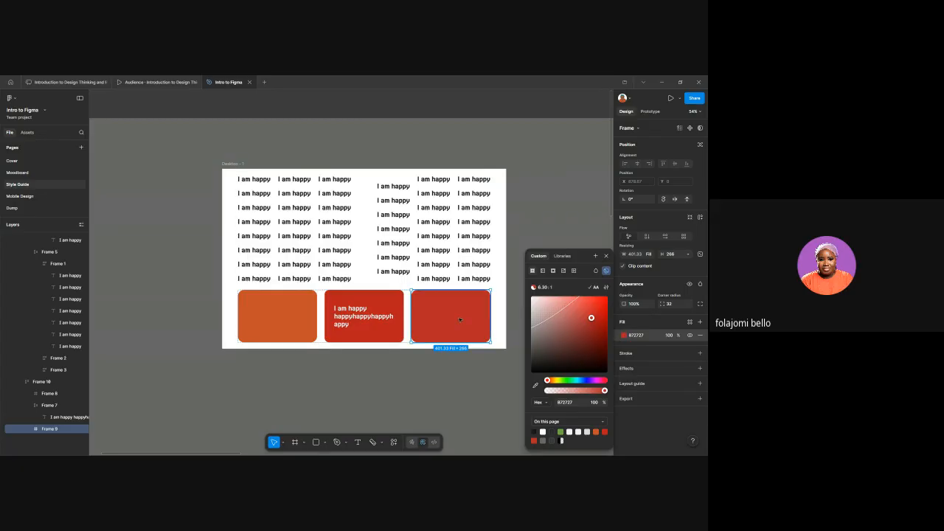
click(596, 256)
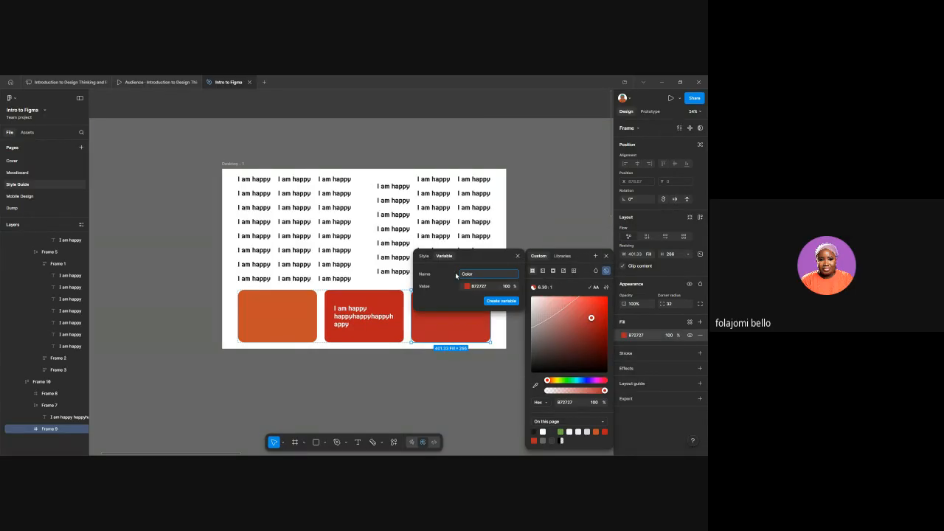
click(423, 258)
click(424, 257)
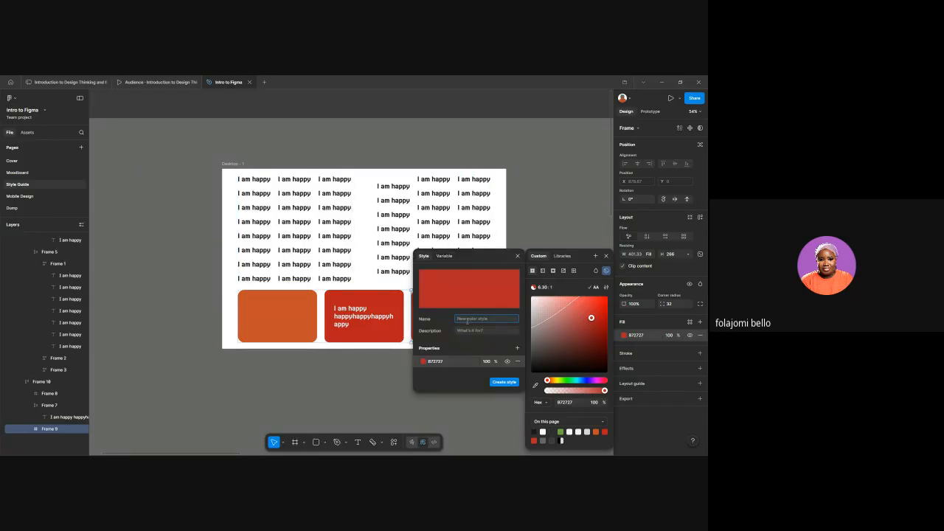
text(red)
click(509, 383)
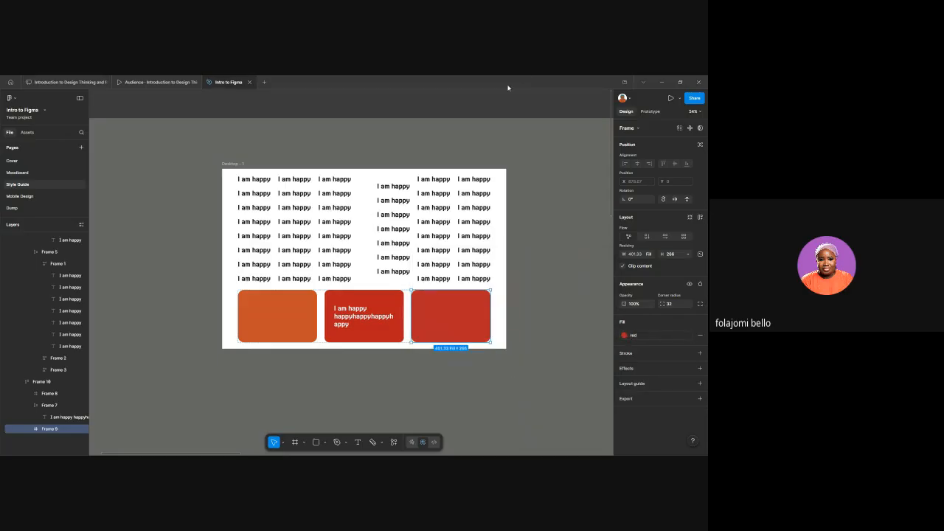
click(521, 112)
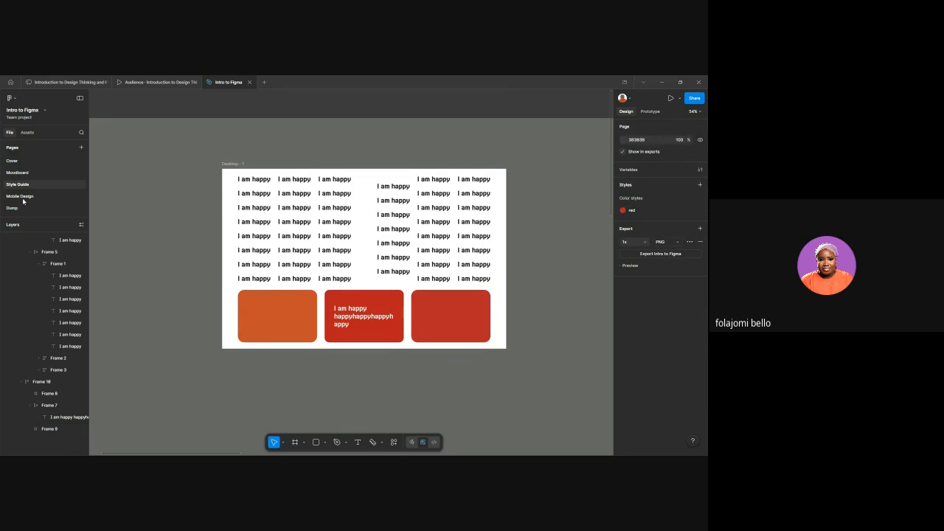
Step: Select the third text line in the first text column and open the list of available text styles
click(239, 199)
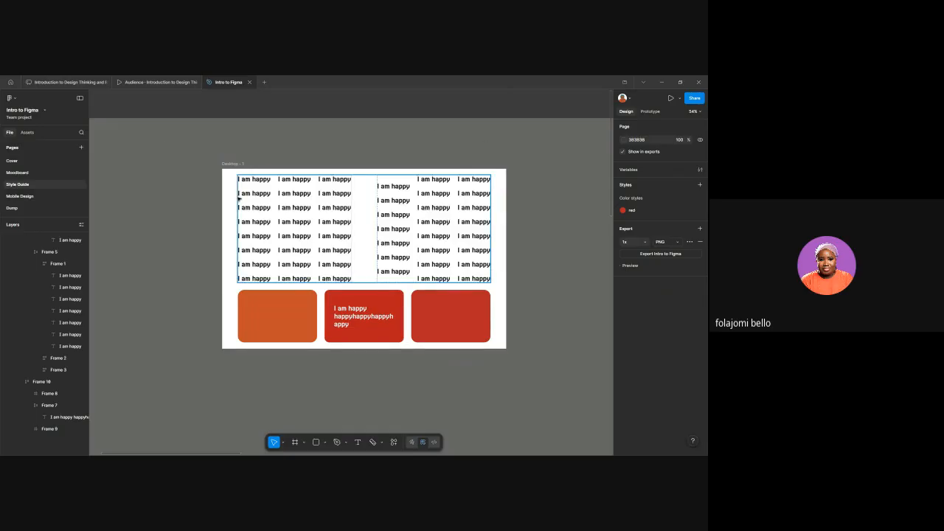
click(251, 213)
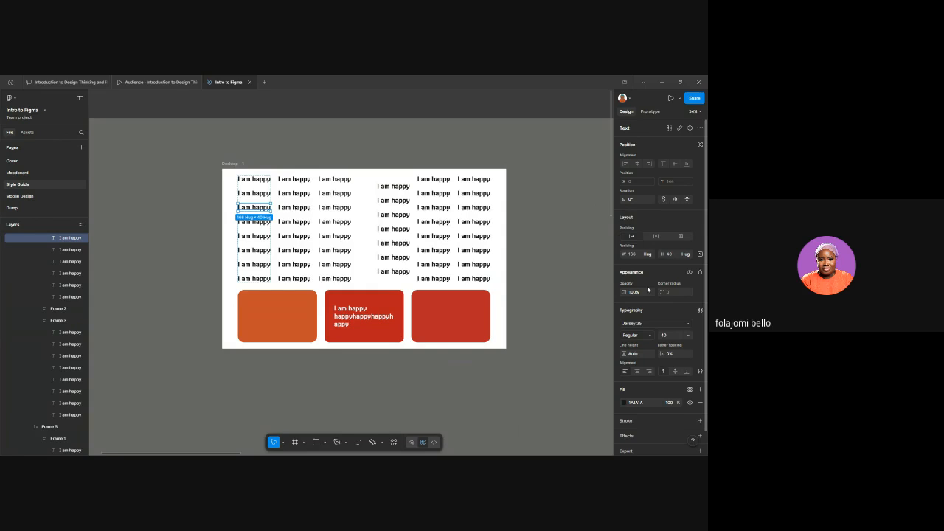
click(700, 311)
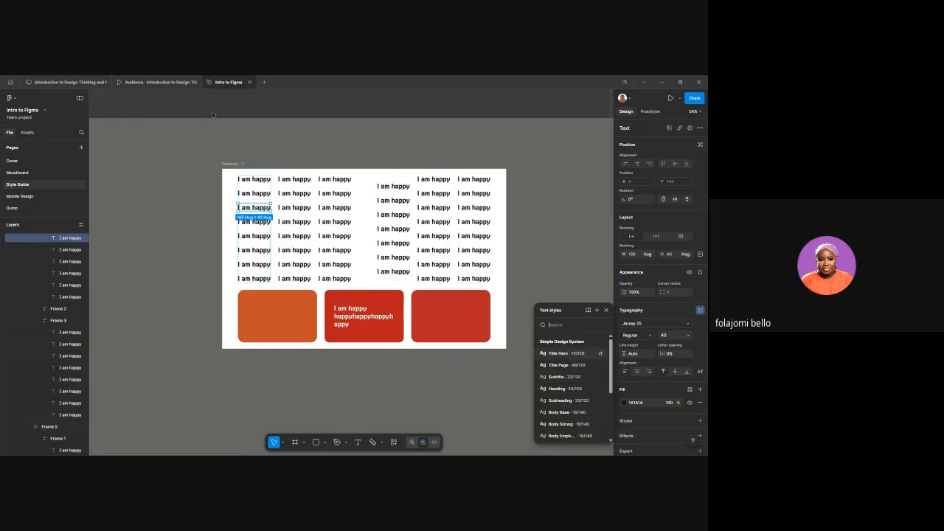
Step: Remove the Simple Design System and Vuesax modified Kit libraries from the file and return to the layers
click(27, 132)
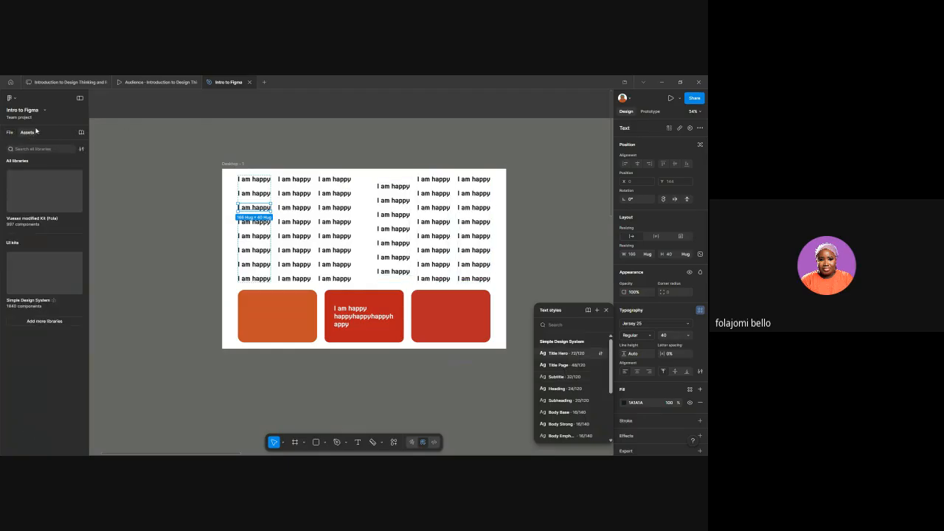
click(81, 132)
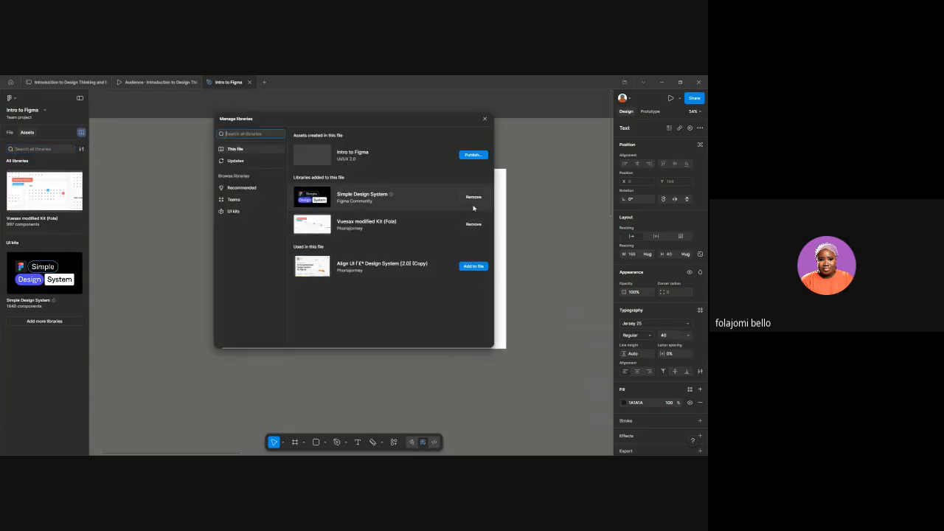
click(474, 197)
click(476, 224)
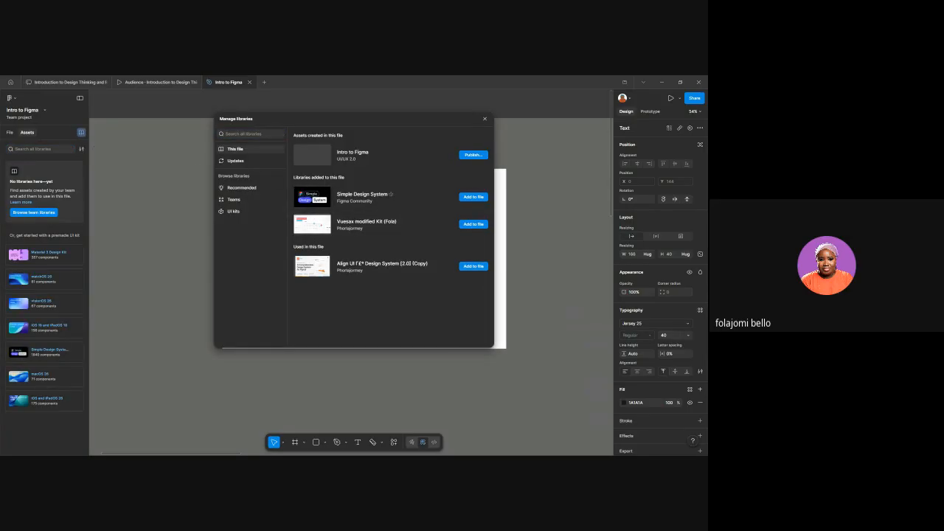
click(10, 133)
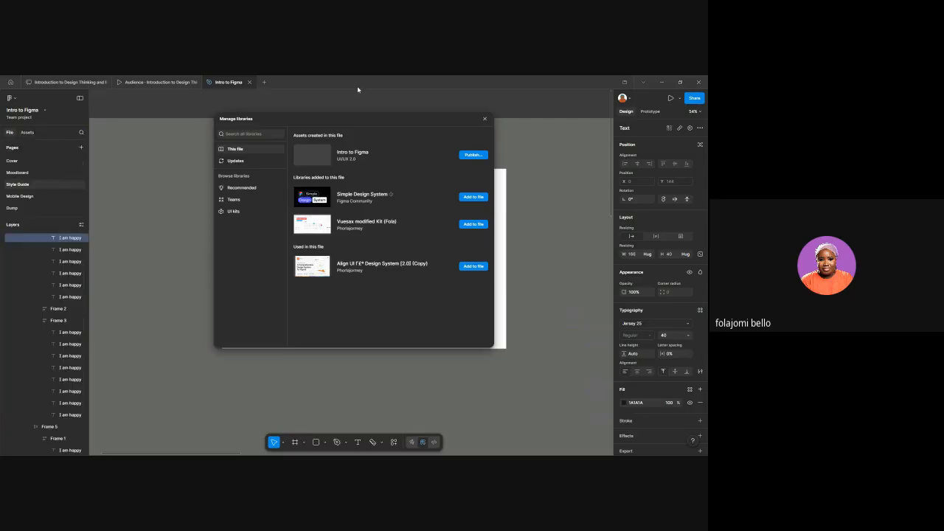
click(485, 119)
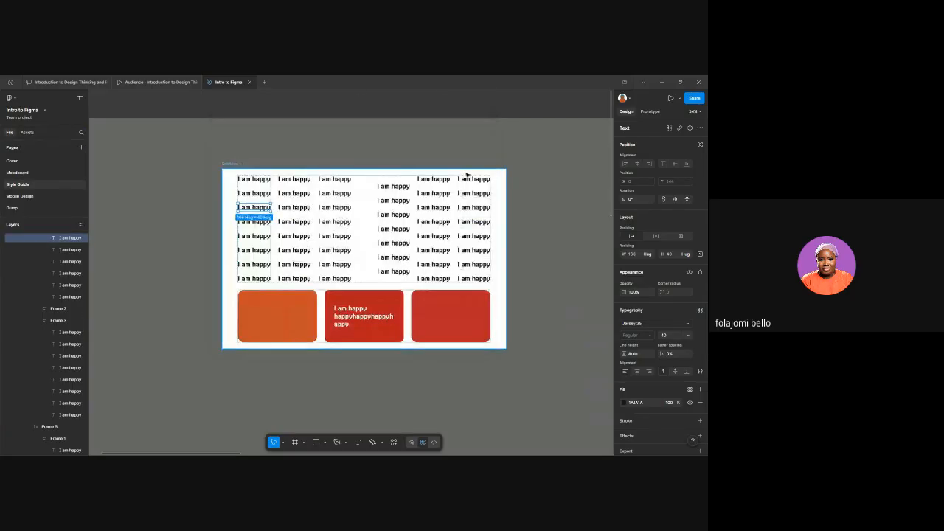
Step: Create a text style named "H1" from the third text line in the first text column
click(700, 311)
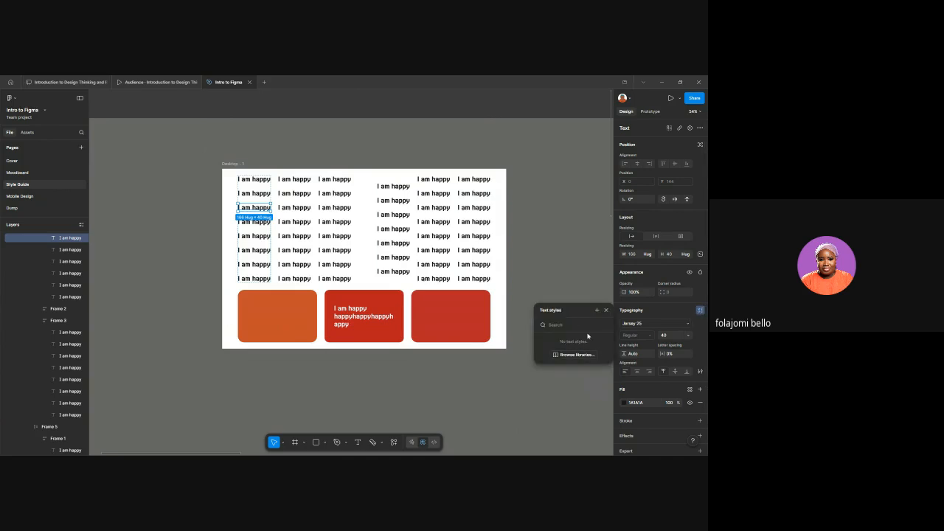
click(597, 311)
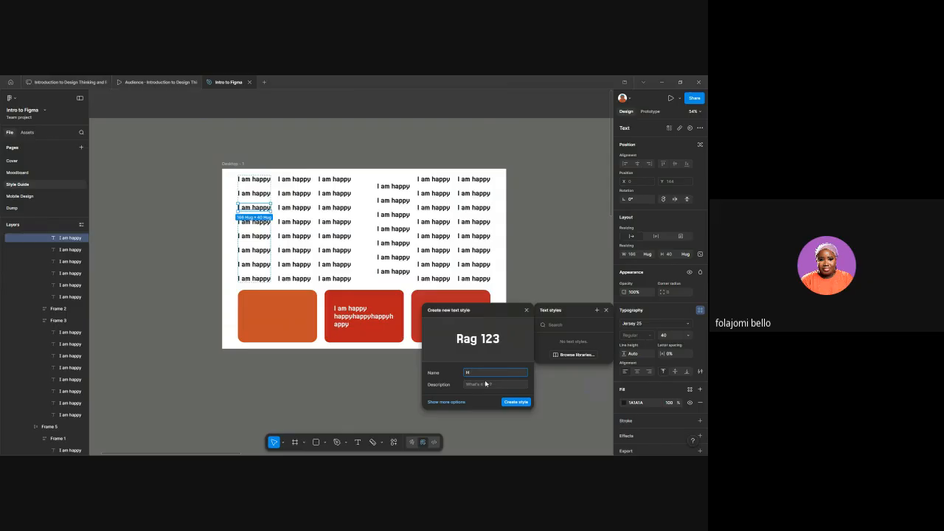
text(1)
click(516, 402)
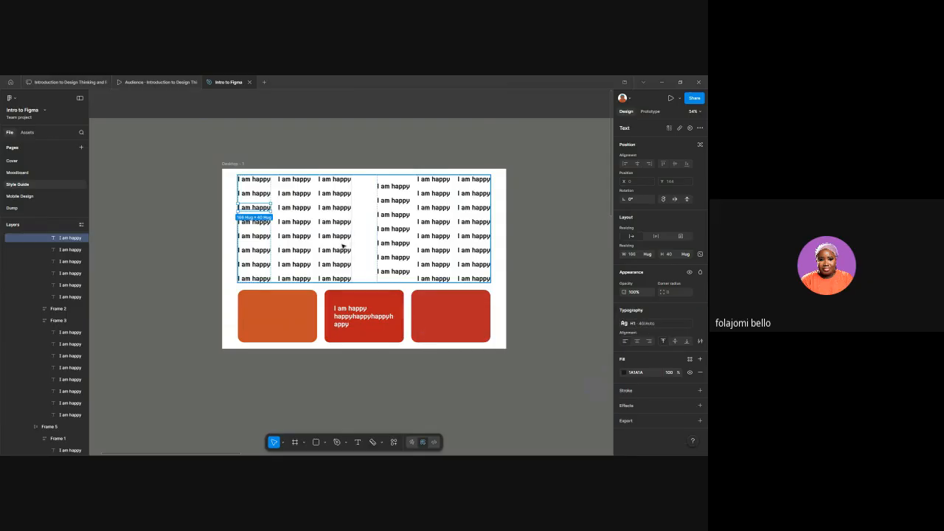
Step: Set the font size of the fourth text line in the first text column to 24
click(256, 222)
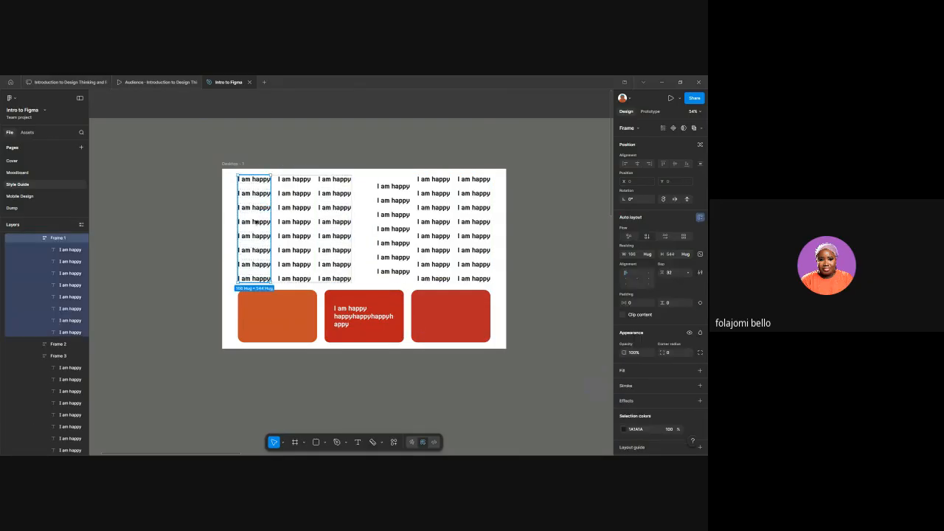
double_click(257, 222)
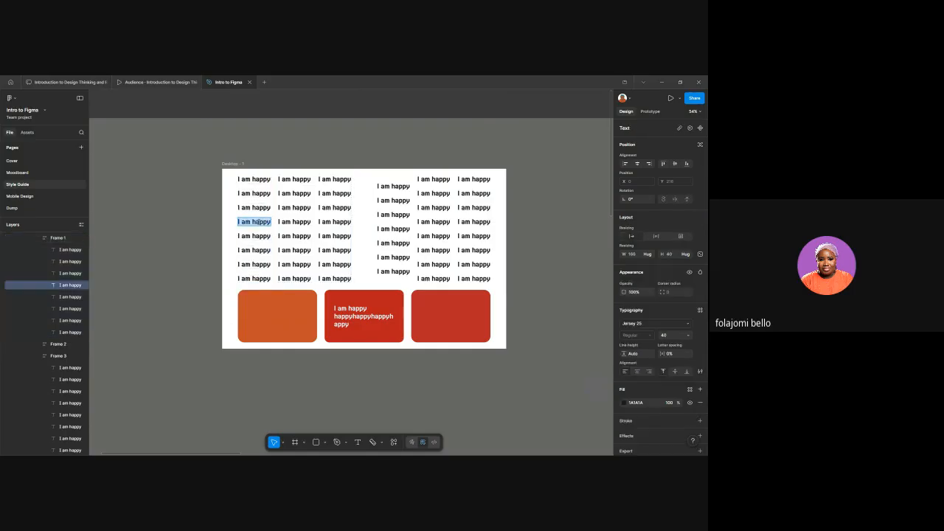
click(324, 221)
click(248, 222)
click(287, 229)
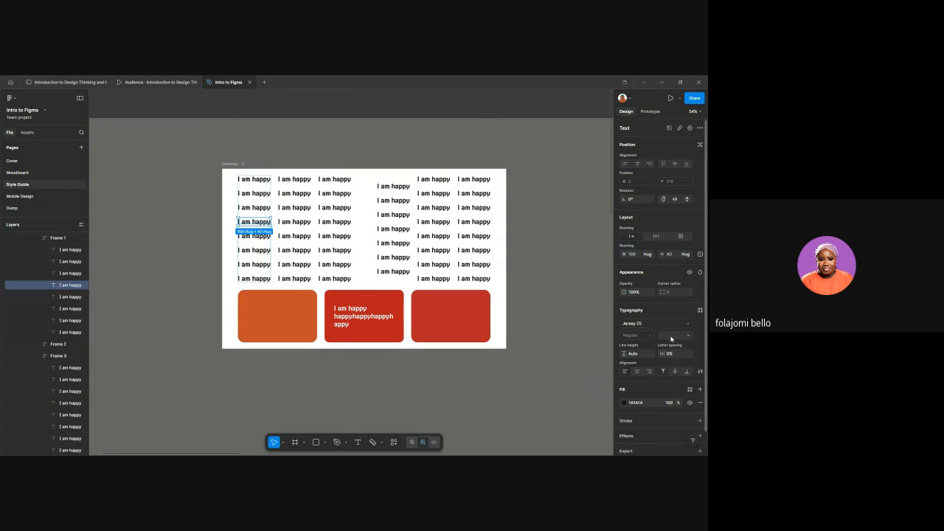
key(Return)
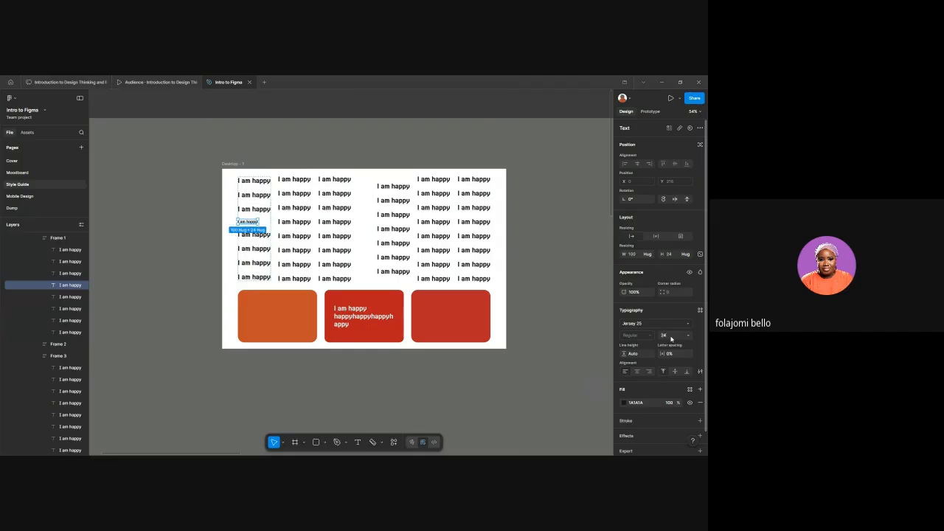
Step: Create a text style named "Body 1" from the fourth text line in the first text column
click(700, 311)
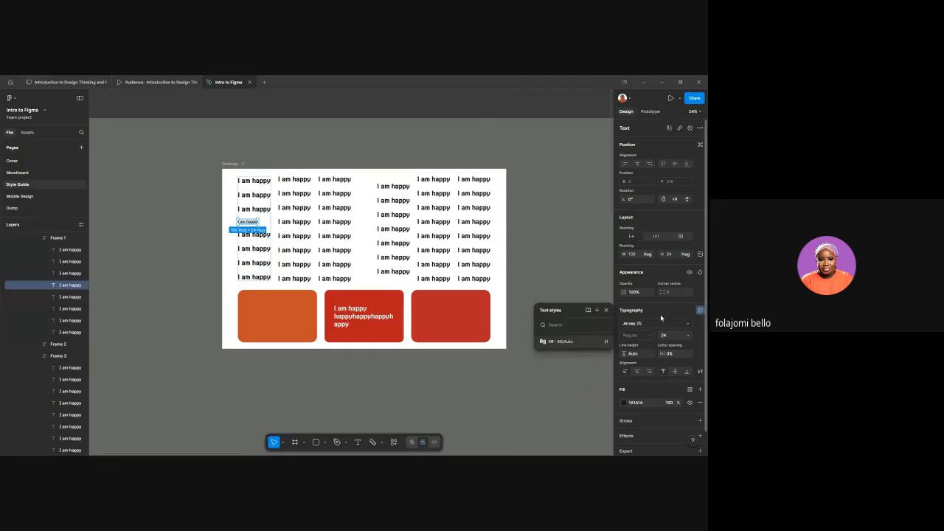
click(597, 310)
text(H)
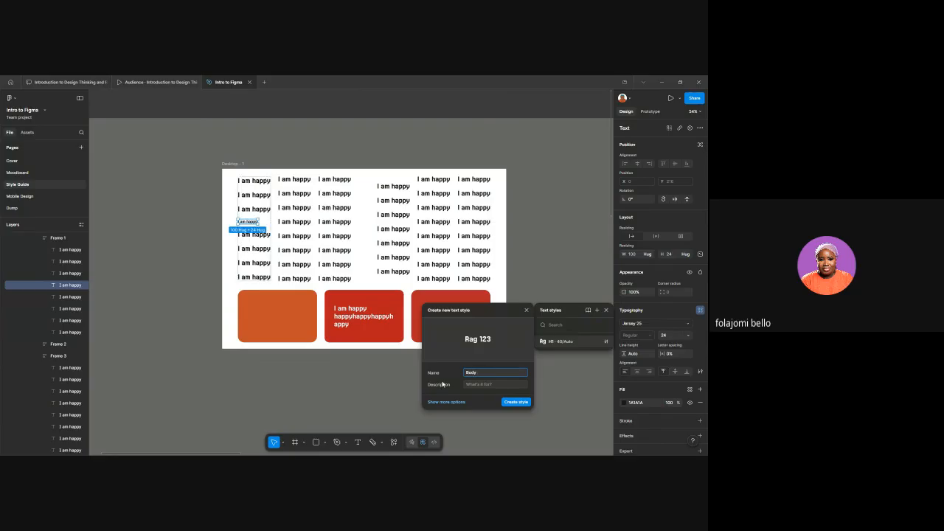
key(Return)
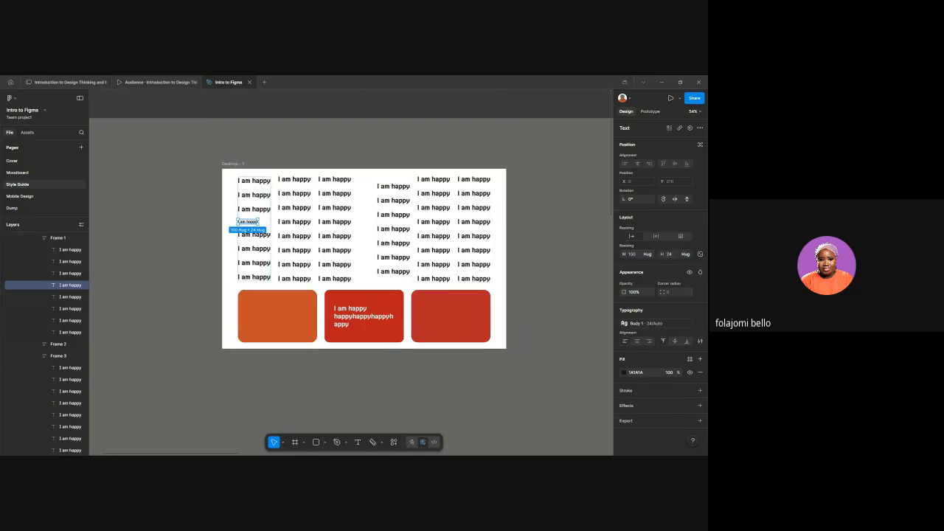
Step: Put the H1 text style into a new style folder named "Header" and collapse the folder
scroll(438, 221, up, 1)
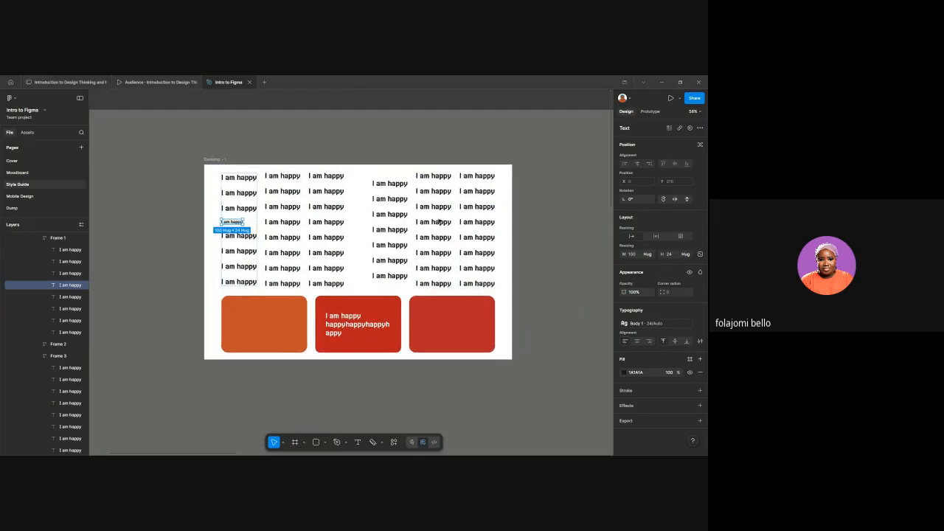
scroll(438, 221, down, 4)
click(593, 129)
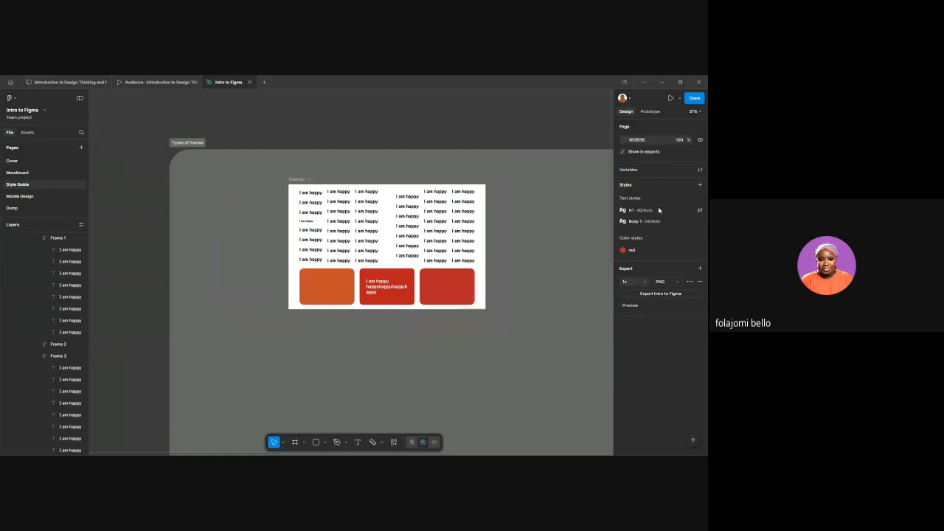
click(658, 210)
right_click(659, 211)
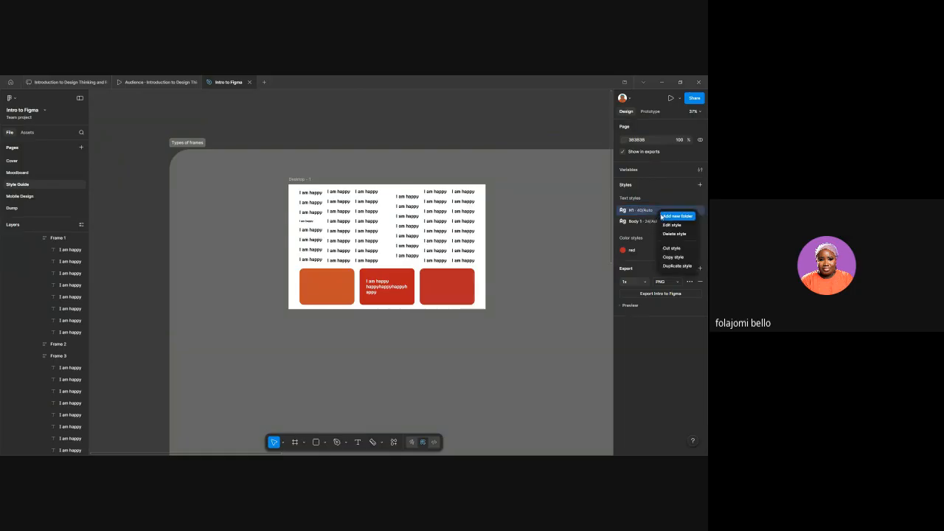
click(662, 216)
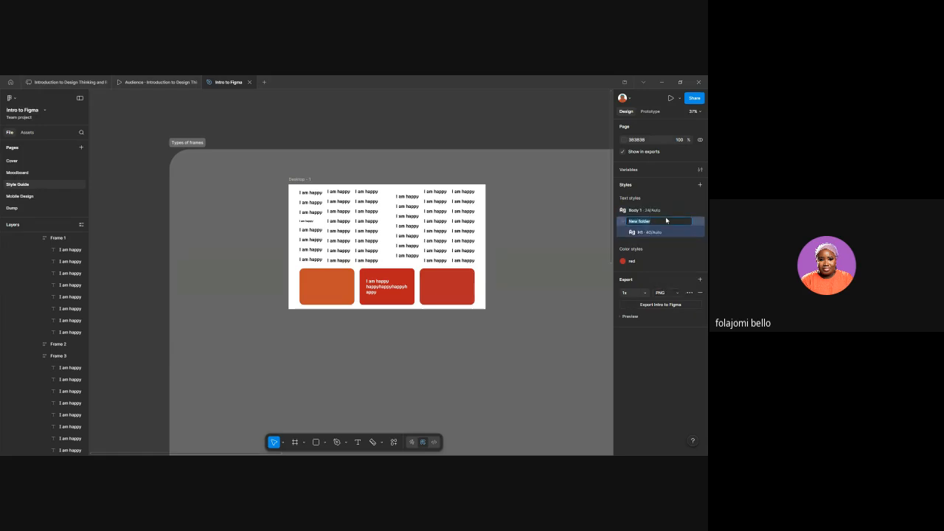
text(Header)
click(665, 236)
drag(632, 229, 634, 221)
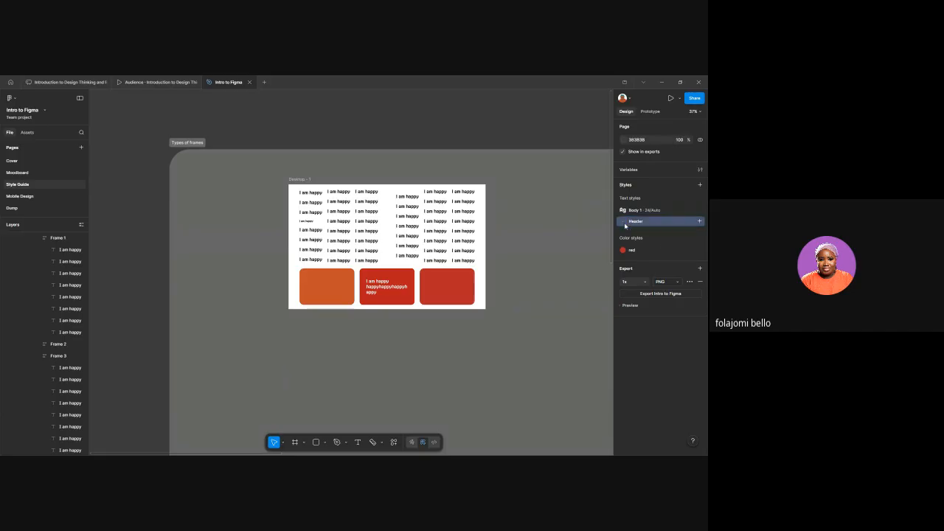
Step: Put the Body 1 text style into a new style folder named "Body" and collapse the folder
click(648, 211)
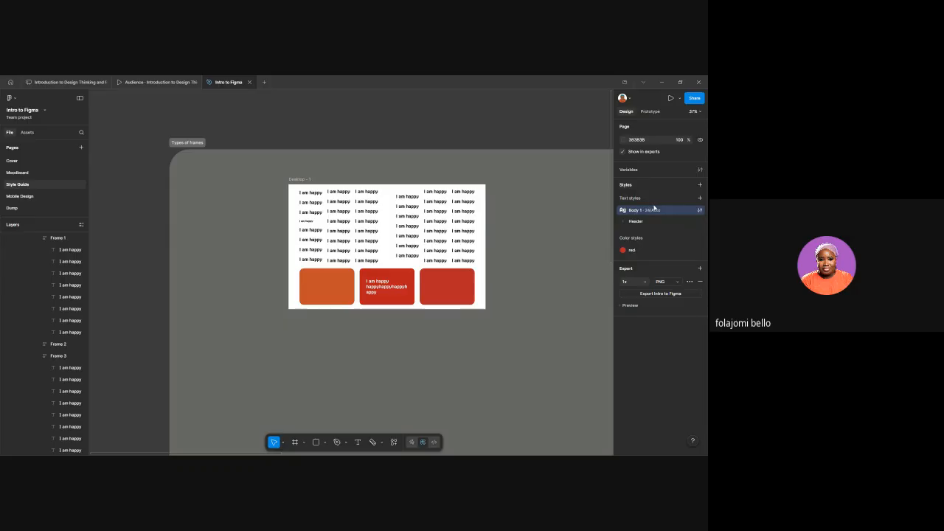
right_click(662, 211)
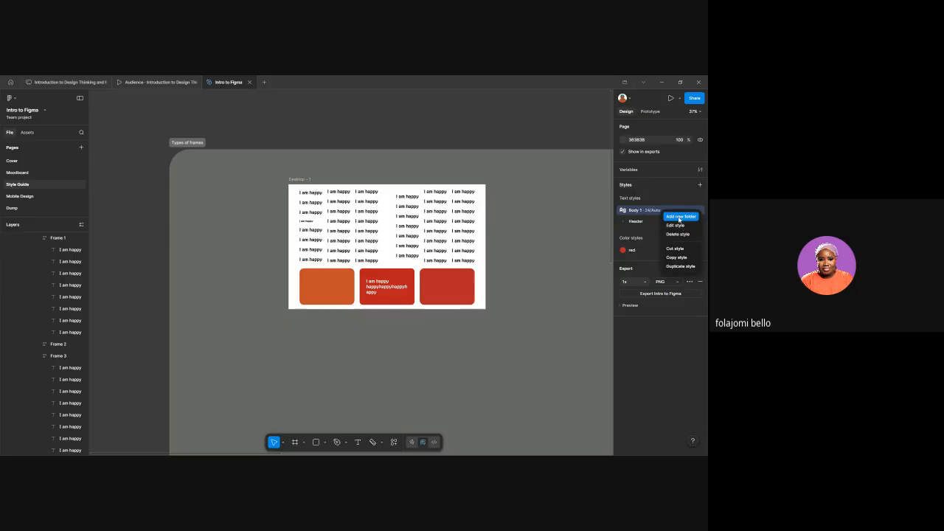
click(679, 217)
text(Bo)
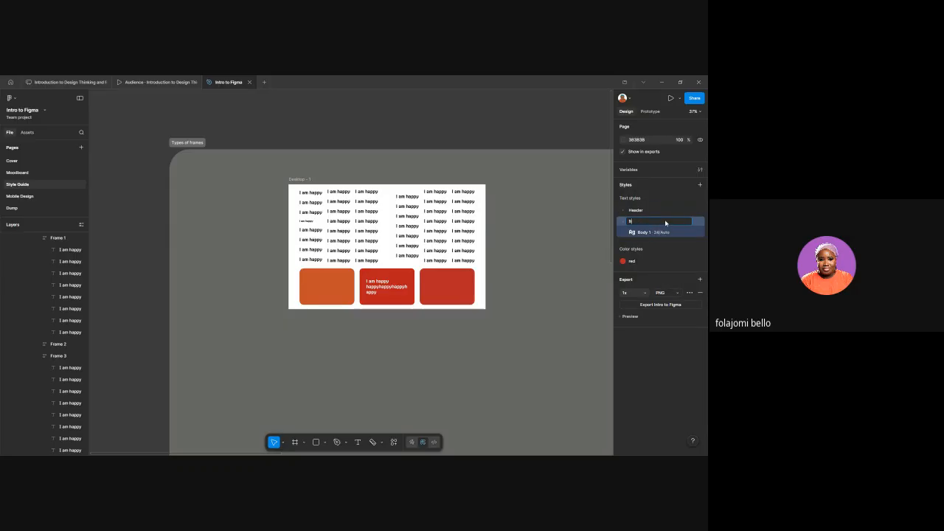
text(dy)
key(Return)
click(510, 192)
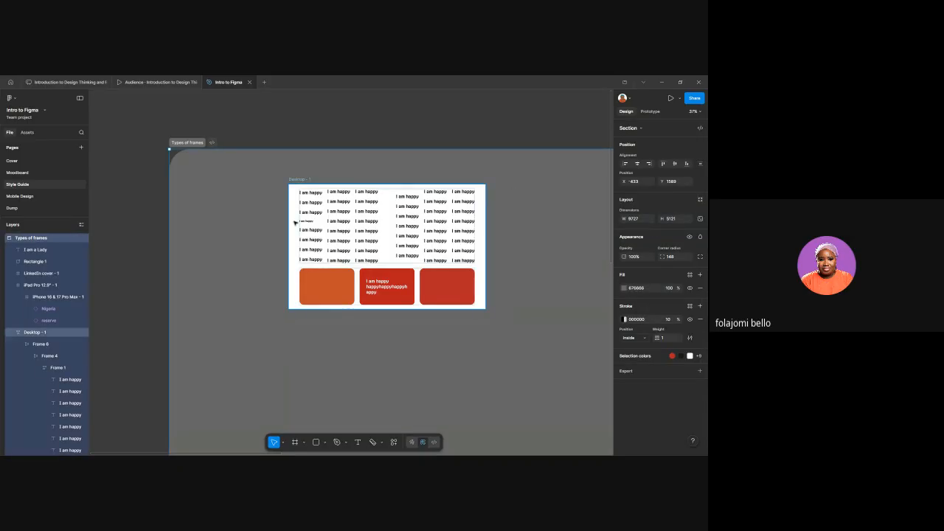
click(595, 207)
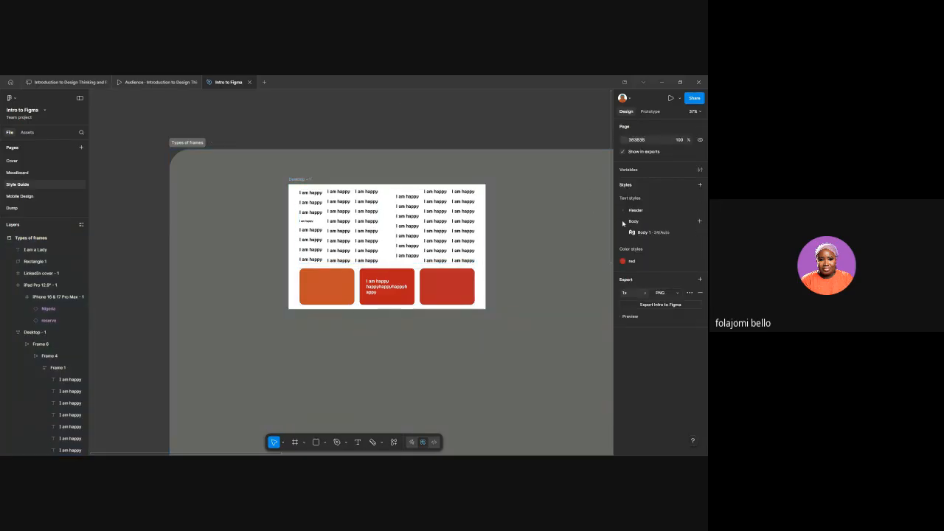
click(623, 223)
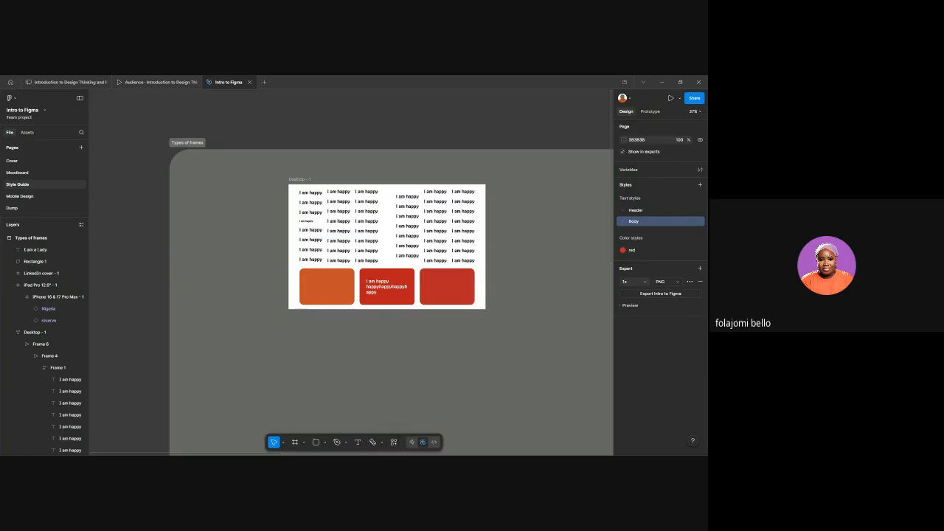
Step: Run the Foundation: Color Generator plugin from the recent actions
click(395, 444)
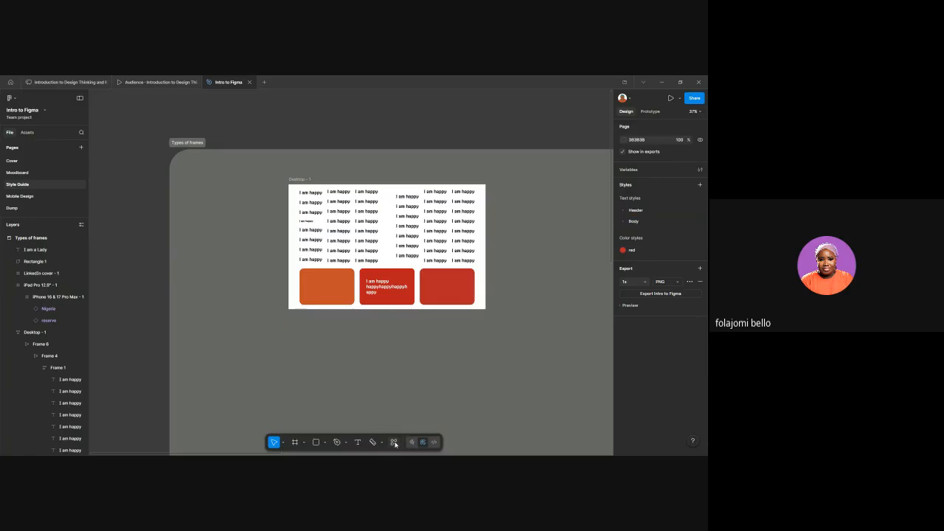
click(395, 443)
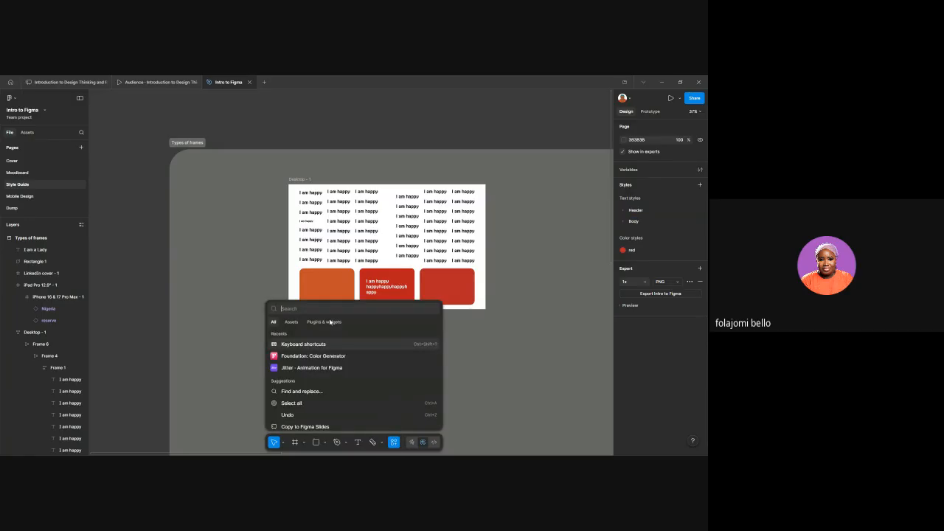
click(336, 358)
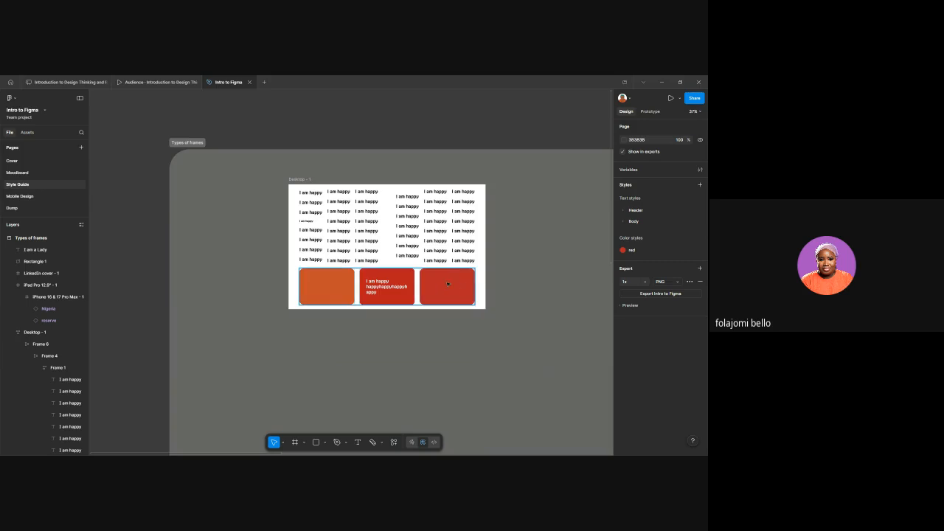
Step: Change the fill of the middle card containing text to a dark olive, 8C8218
scroll(449, 286, up, 3)
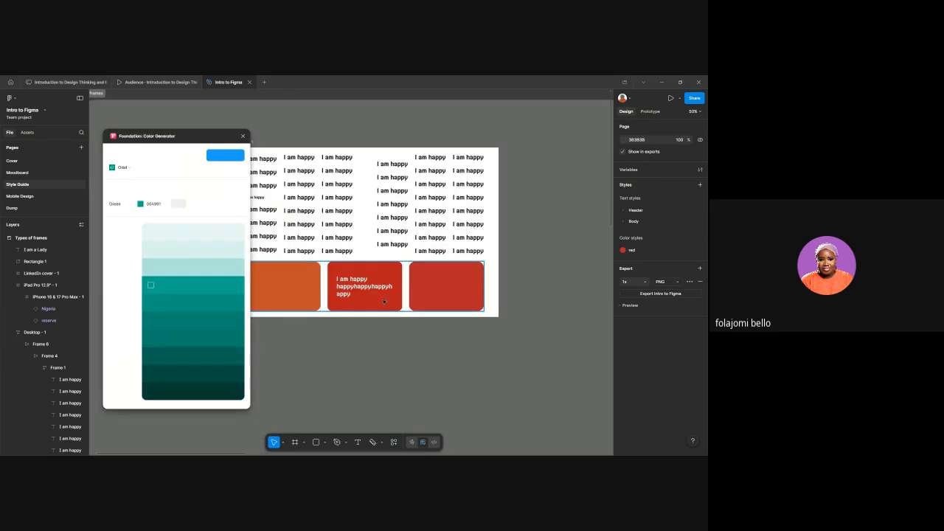
click(384, 302)
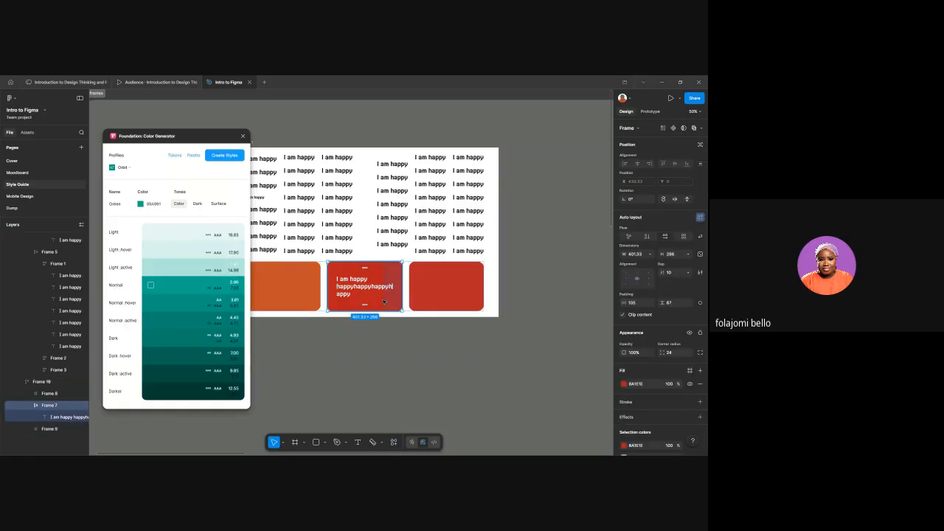
click(624, 385)
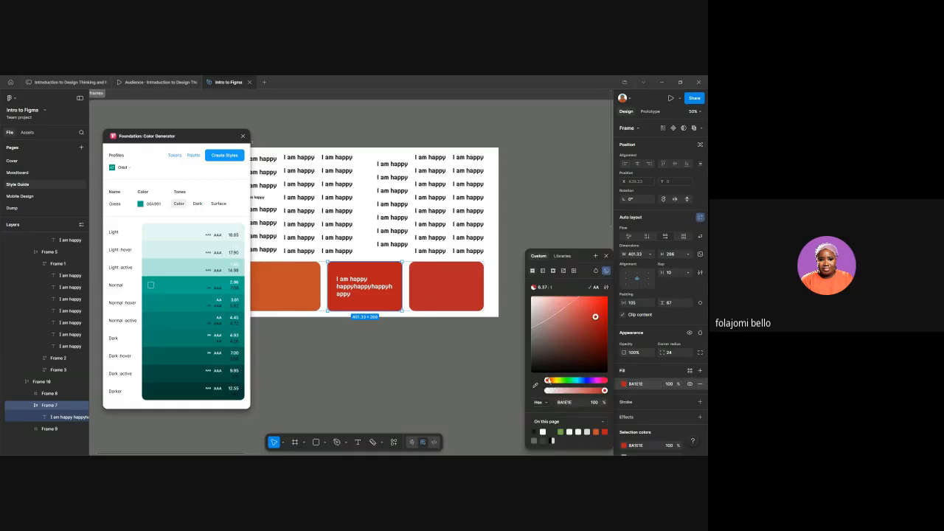
drag(547, 379, 557, 381)
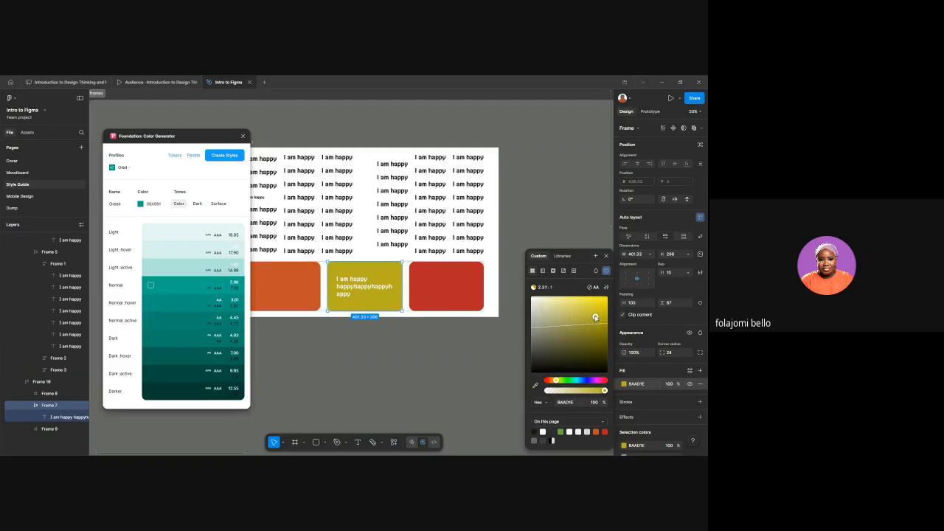
drag(595, 317, 596, 334)
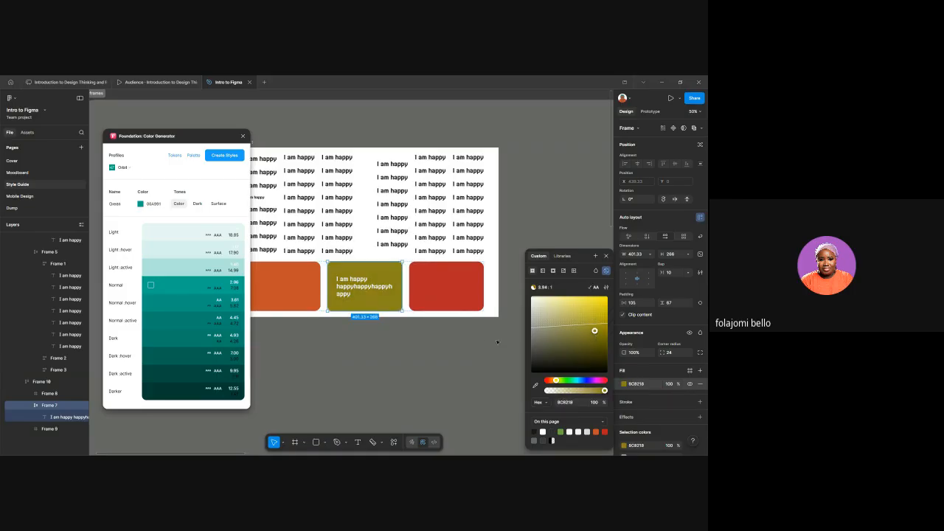
Step: Change the fill of the first, orange card to blue, 2955C5
click(286, 286)
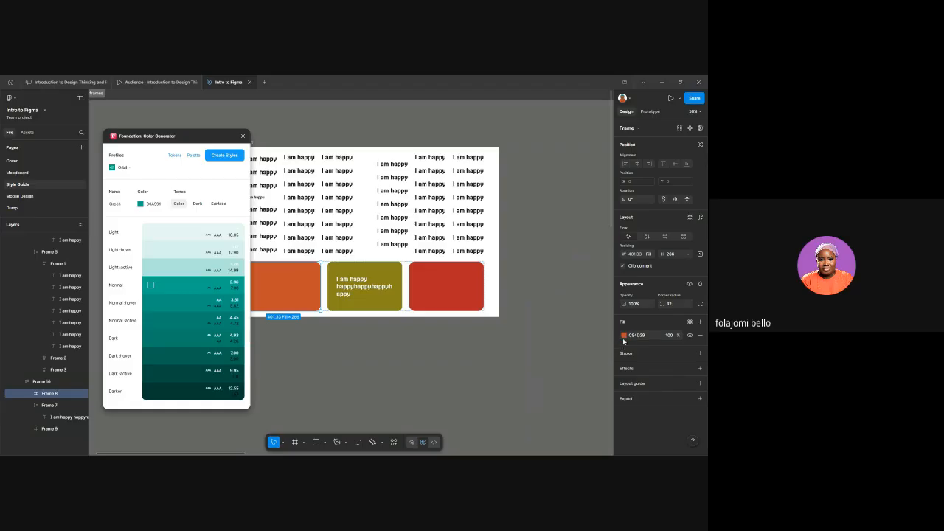
click(624, 336)
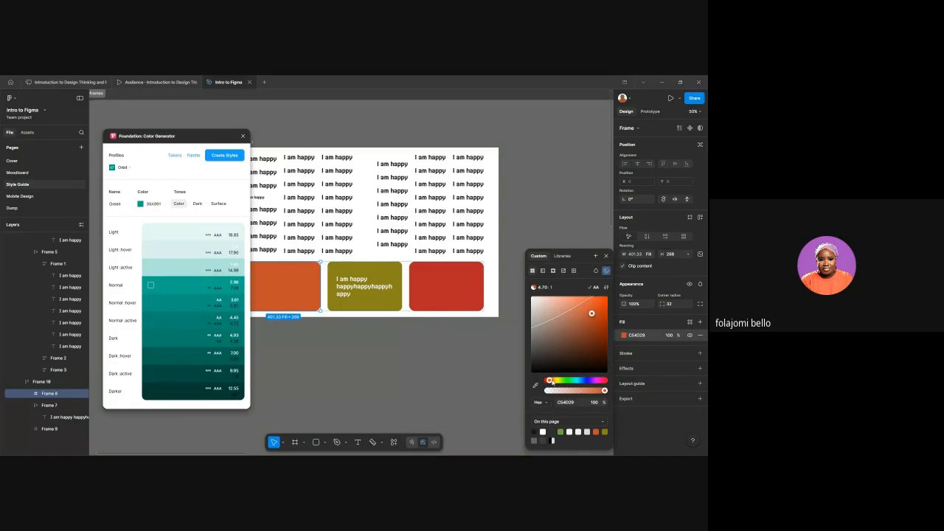
drag(552, 382, 584, 382)
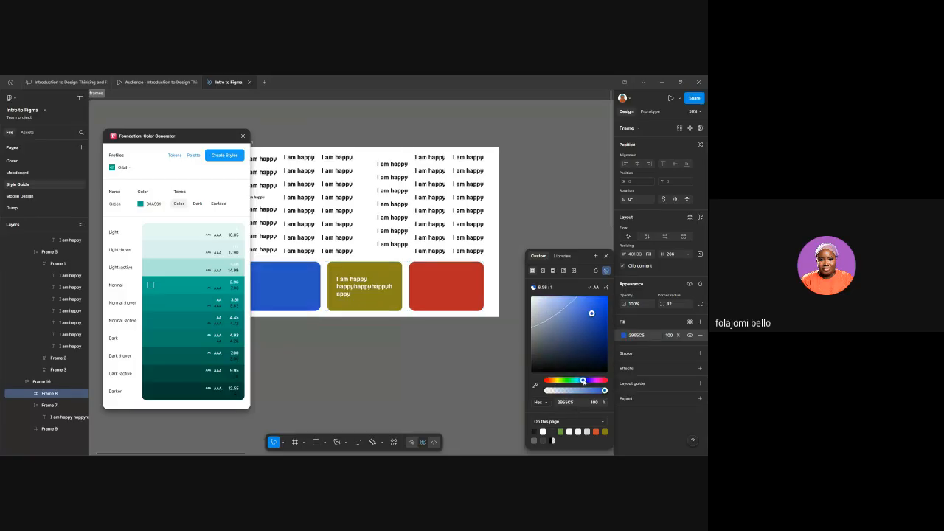
click(606, 256)
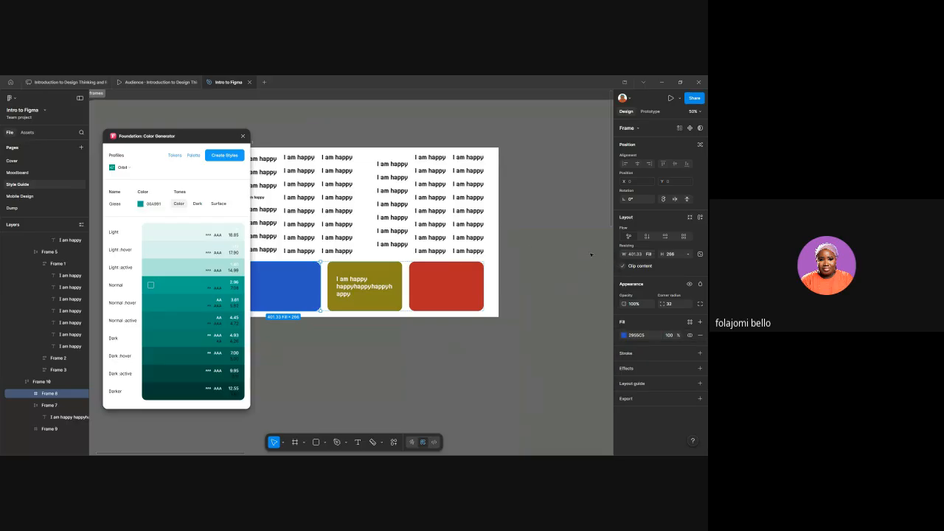
Step: Switch the color generator to the Material profile and generate shades from the third, red card
scroll(509, 281, left, 3)
scroll(509, 282, right, 1)
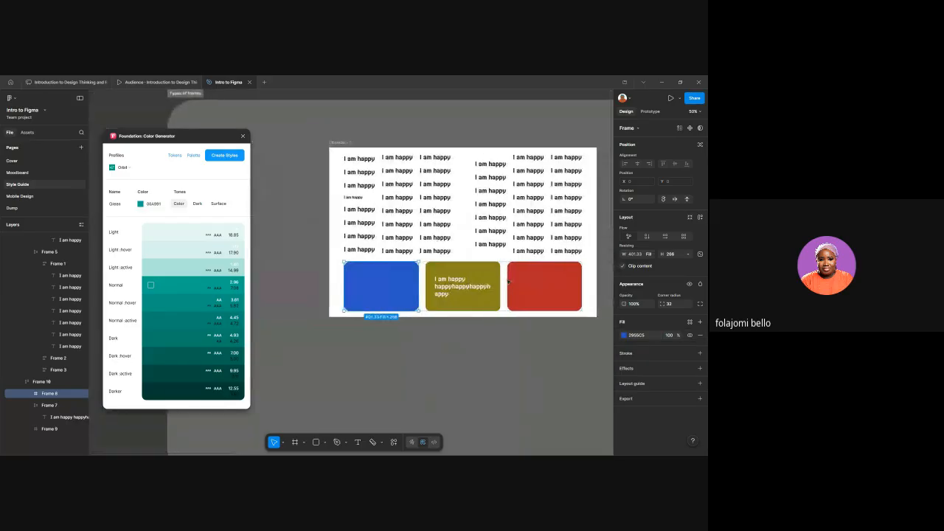
scroll(502, 282, up, 1)
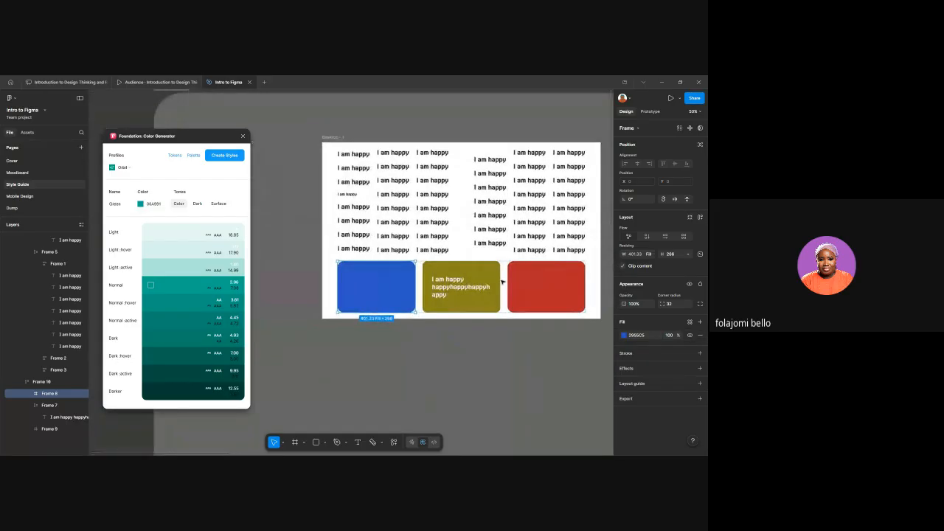
scroll(501, 282, up, 2)
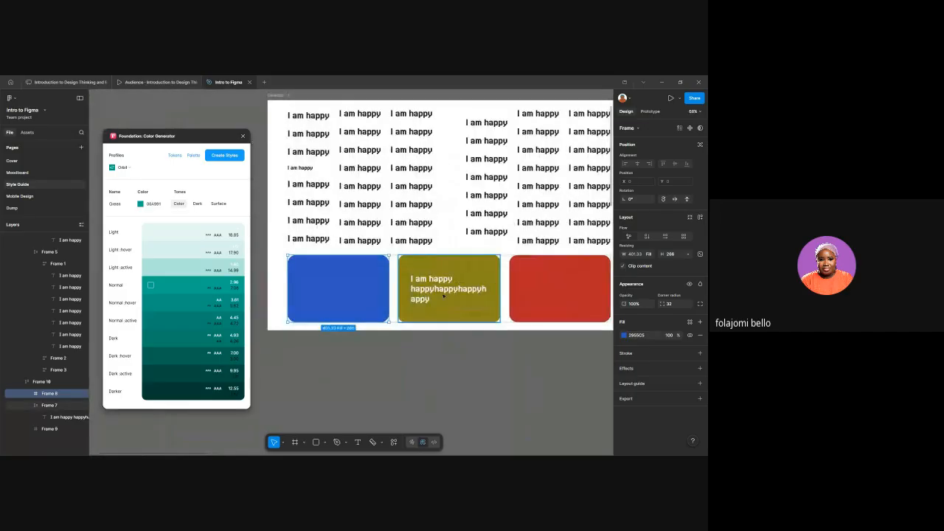
click(546, 292)
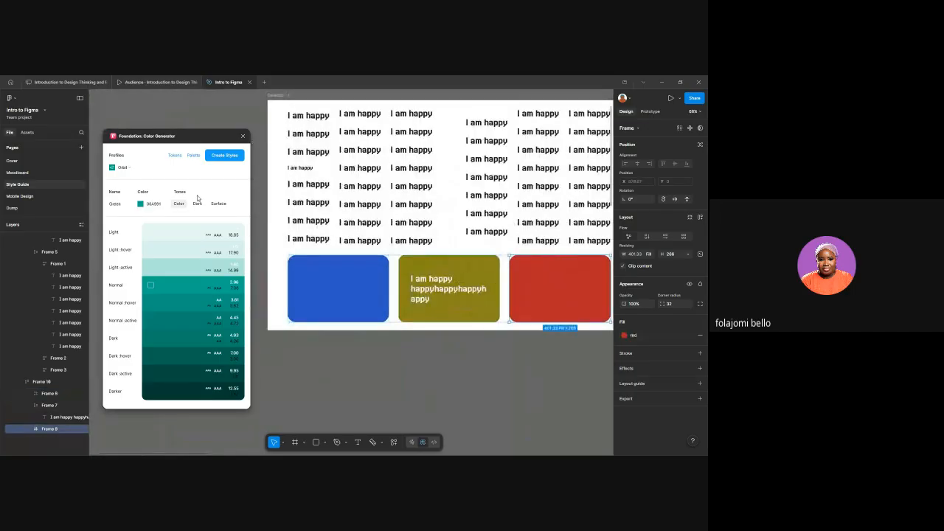
click(138, 174)
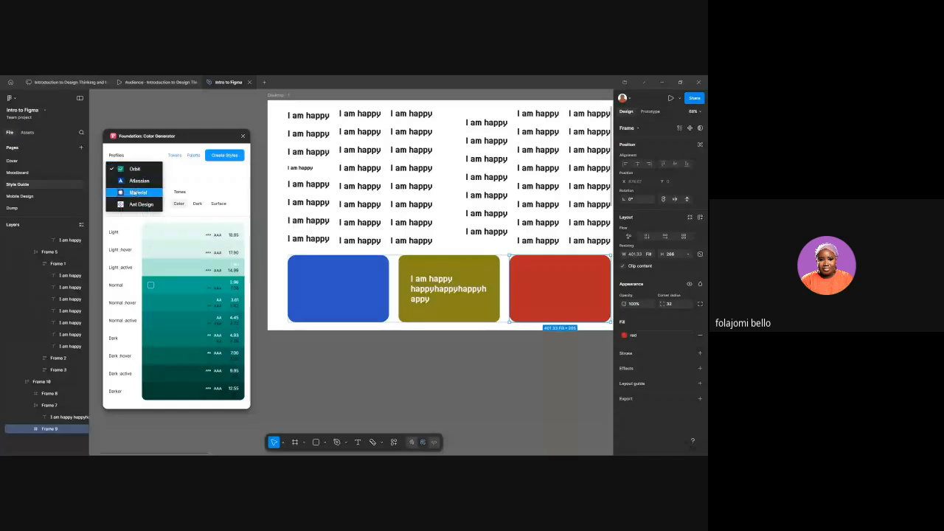
click(135, 193)
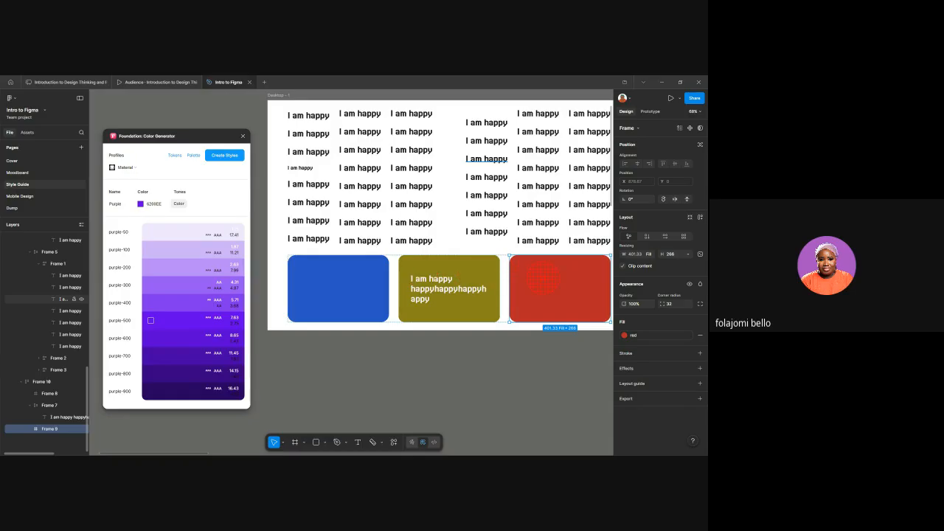
click(544, 279)
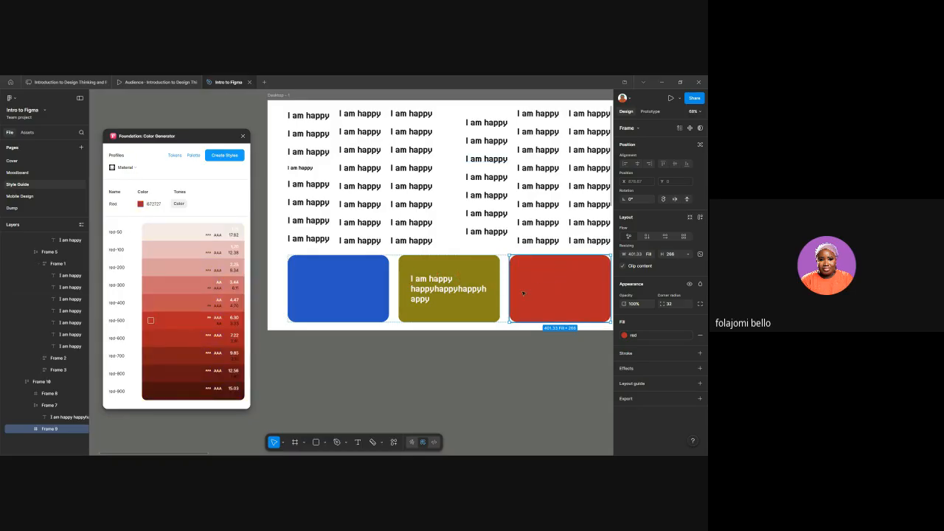
Step: Create color styles from the generated Red shades and add their palette to the canvas
double_click(121, 202)
mouse_move(163, 321)
click(224, 156)
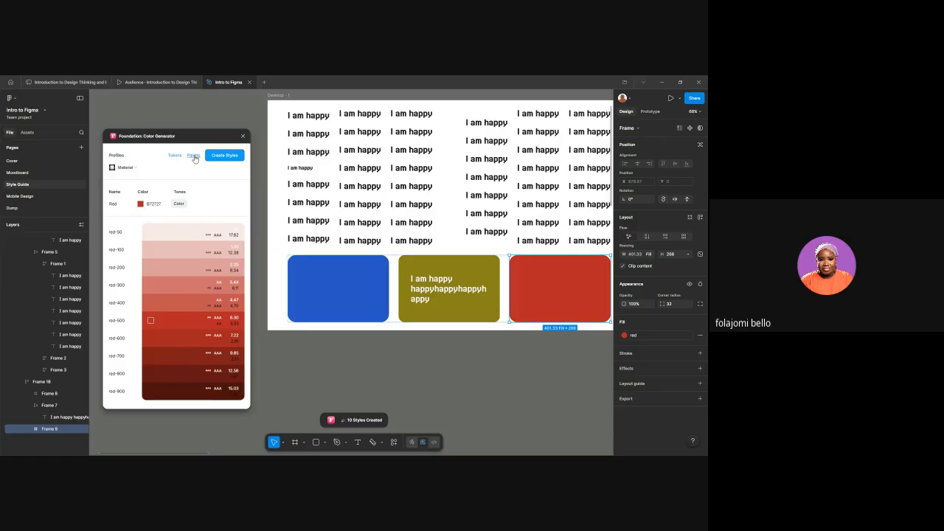
click(193, 157)
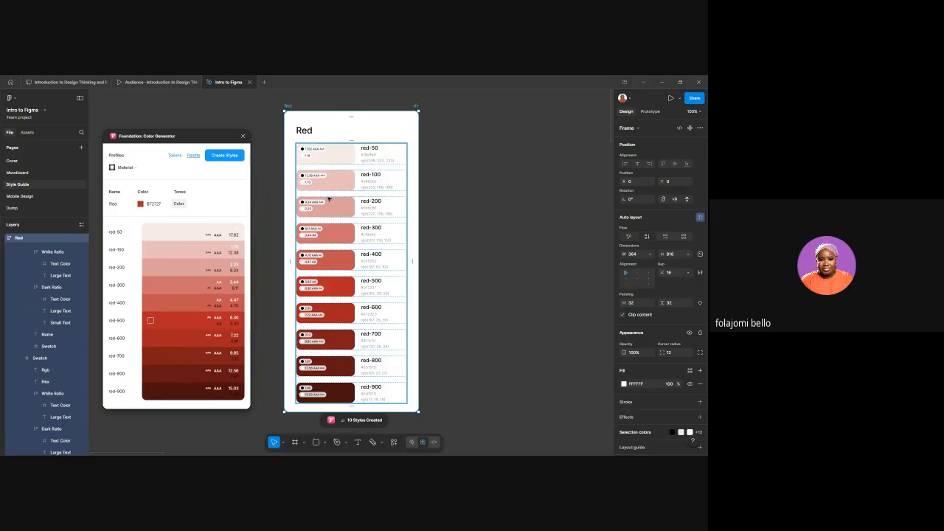
Step: Move the Red palette frame into the Types of frames section, just below the Desktop - 1 frame
scroll(329, 198, down, 10)
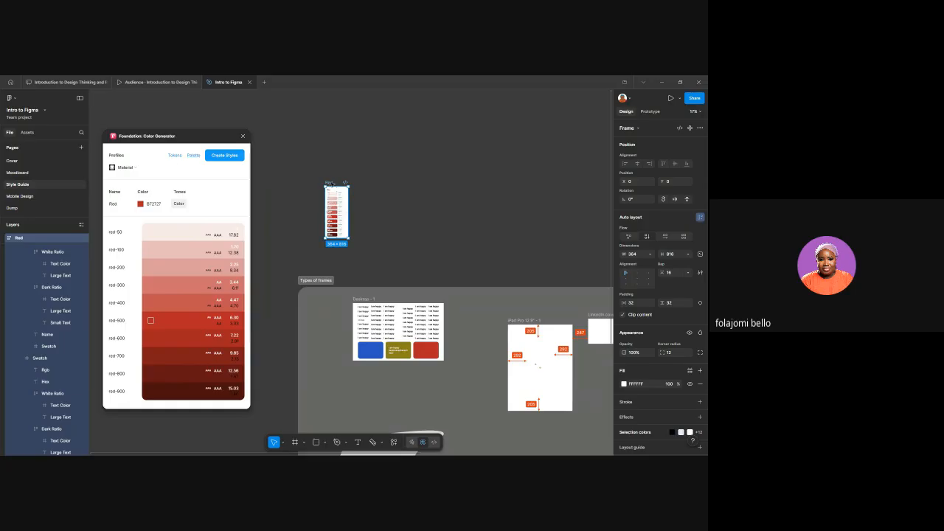
drag(329, 185, 423, 369)
scroll(431, 361, down, 4)
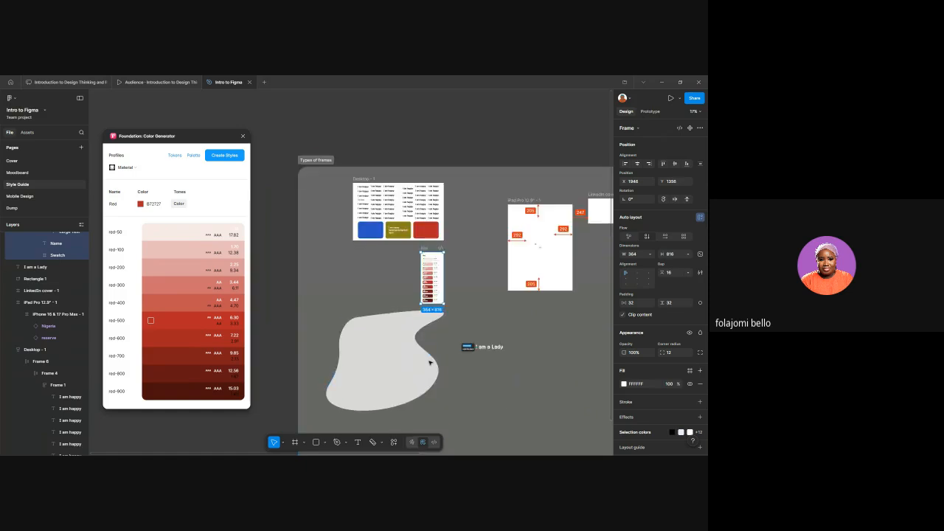
scroll(436, 344, up, 3)
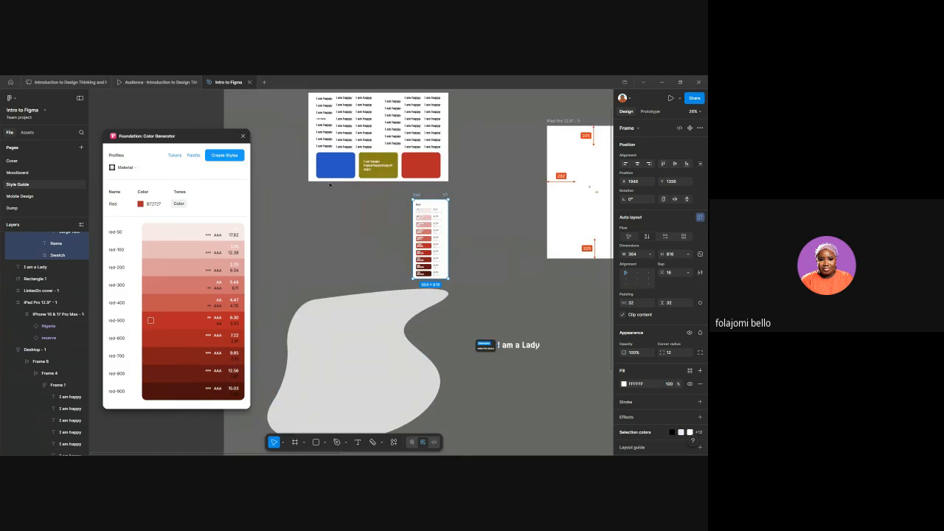
scroll(440, 233, up, 1)
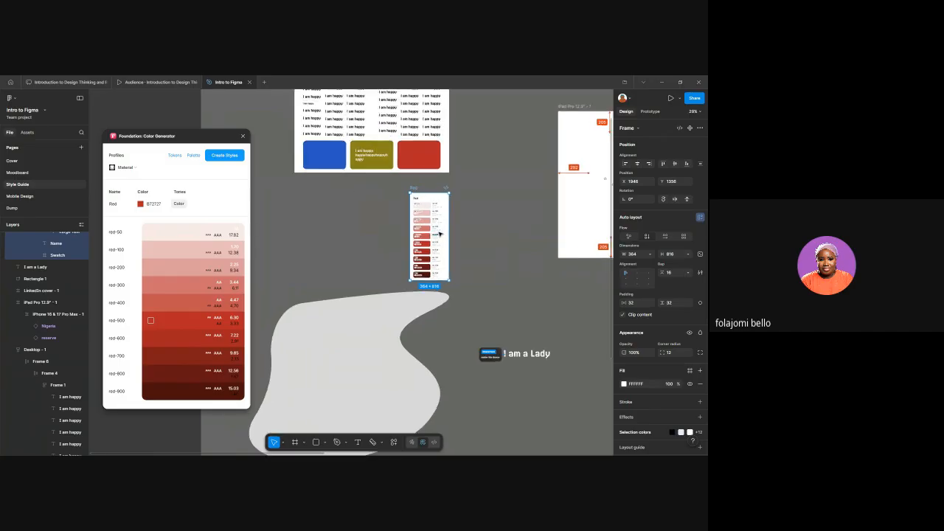
scroll(438, 234, up, 3)
click(436, 234)
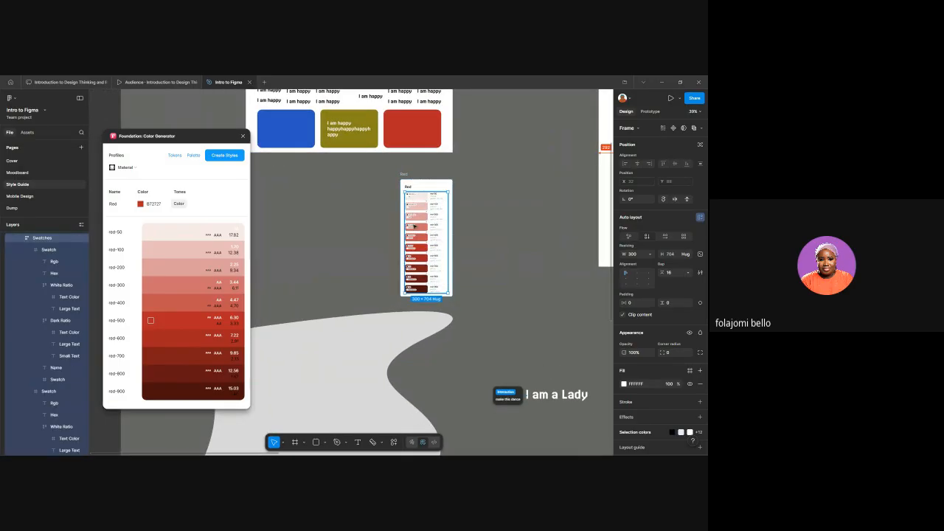
key(Escape)
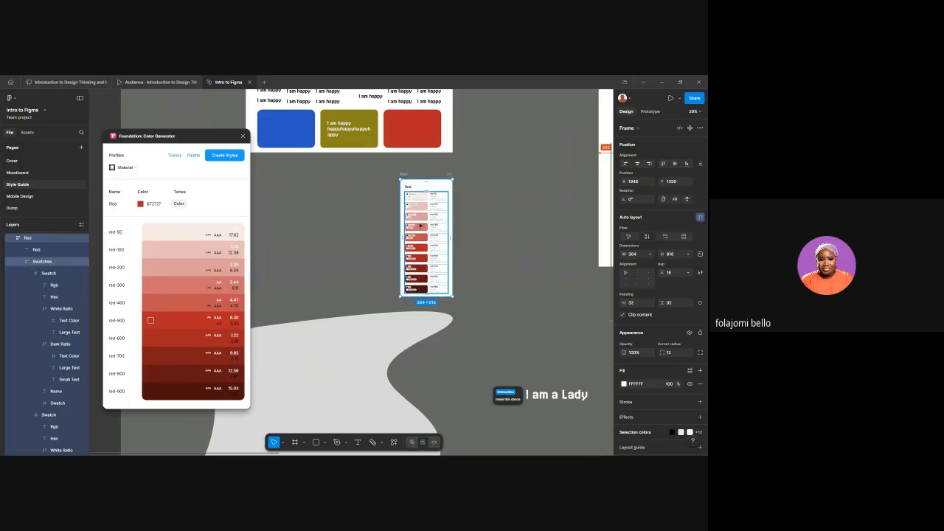
Step: Generate Material shades from the second, olive card's color and name the color Olive
scroll(422, 221, left, 1)
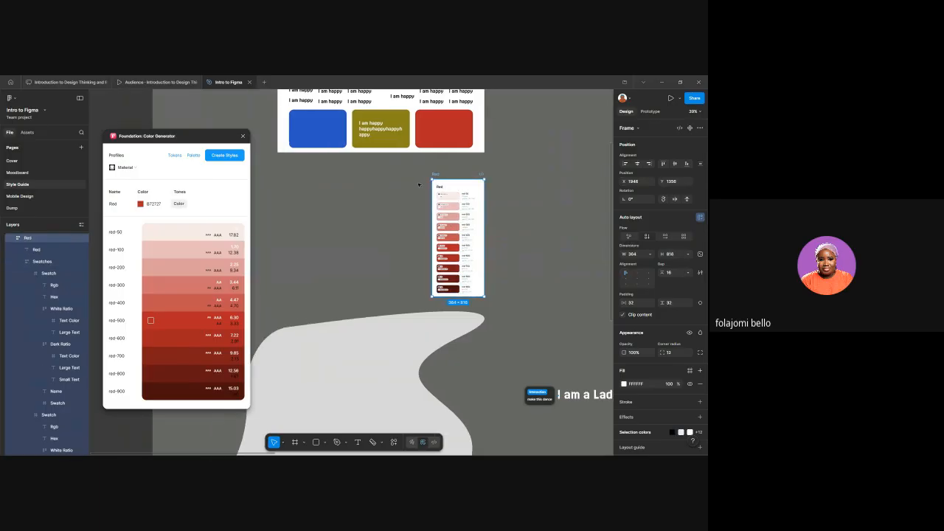
scroll(425, 158, up, 2)
scroll(426, 154, up, 5)
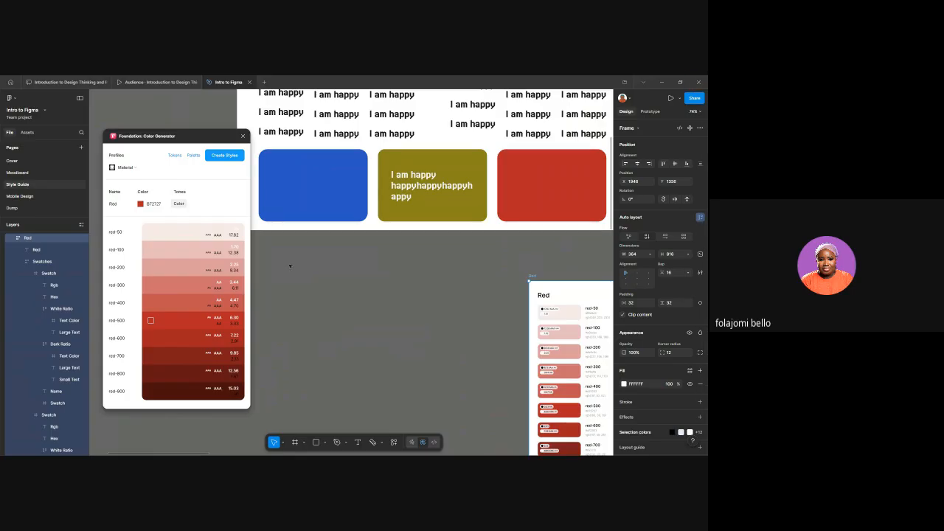
click(146, 204)
click(139, 207)
click(466, 168)
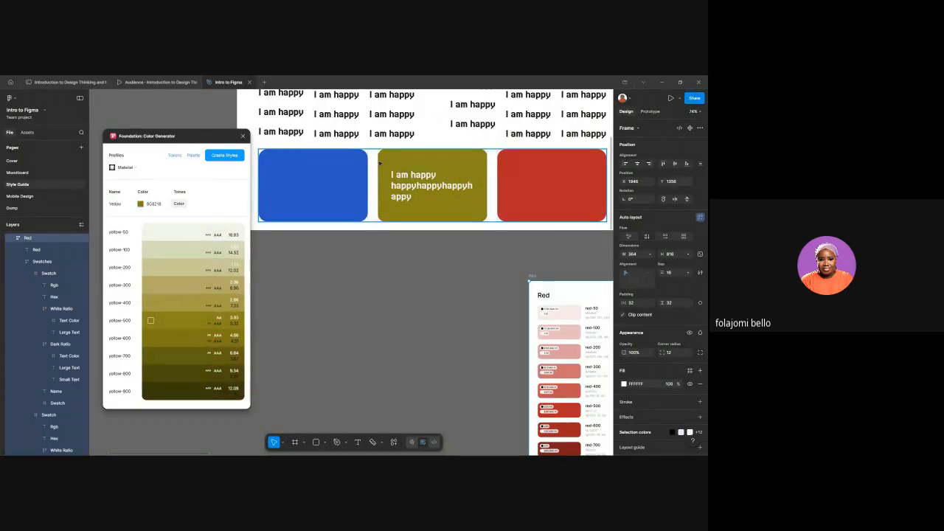
double_click(128, 205)
text(Olive)
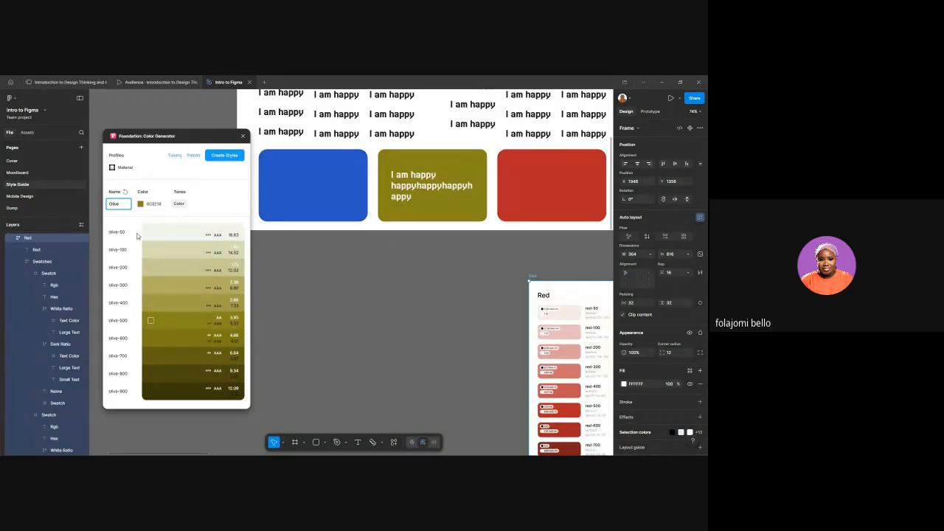
Step: Create color styles from the Olive shades and place their palette frame beside the Red palette, below Desktop - 1
click(226, 156)
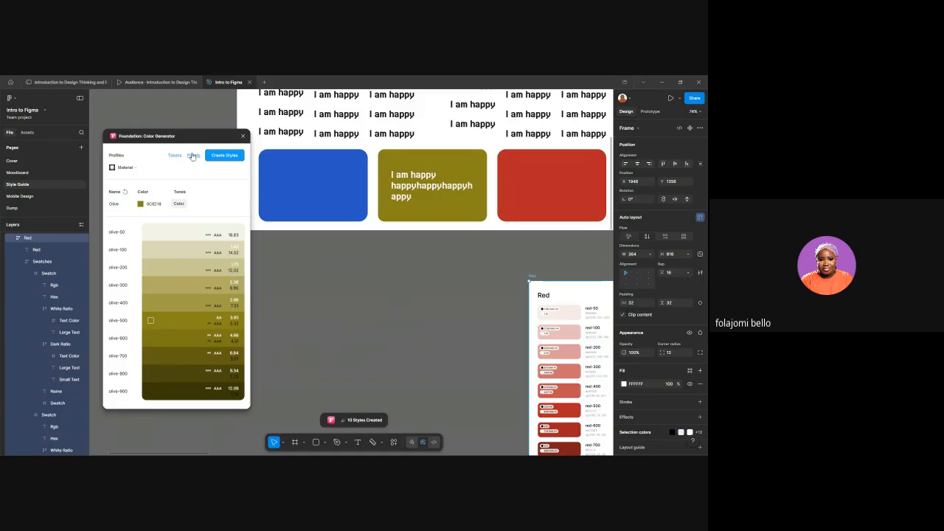
click(192, 156)
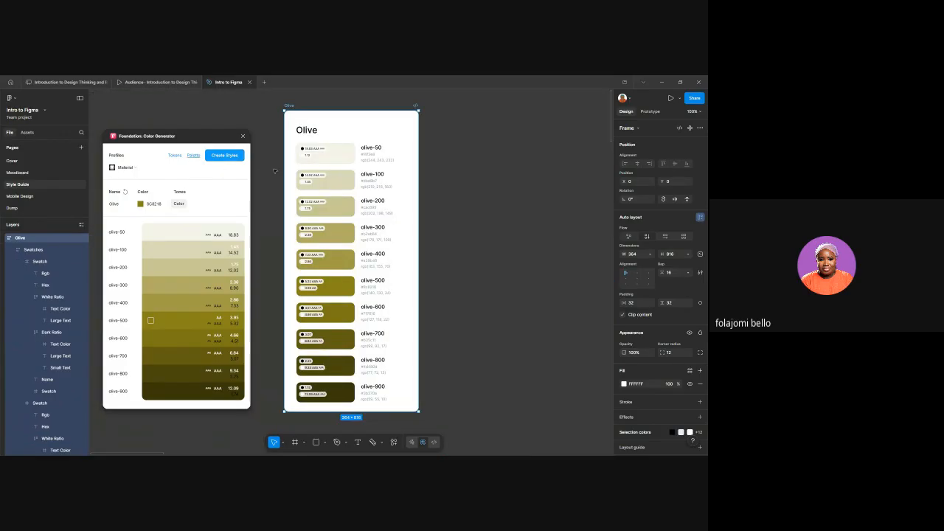
scroll(275, 171, down, 5)
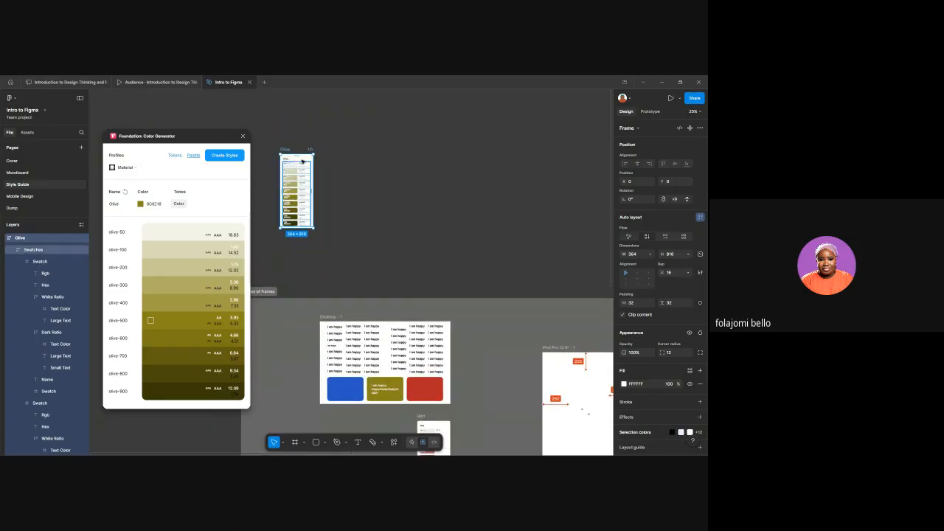
drag(306, 161, 403, 429)
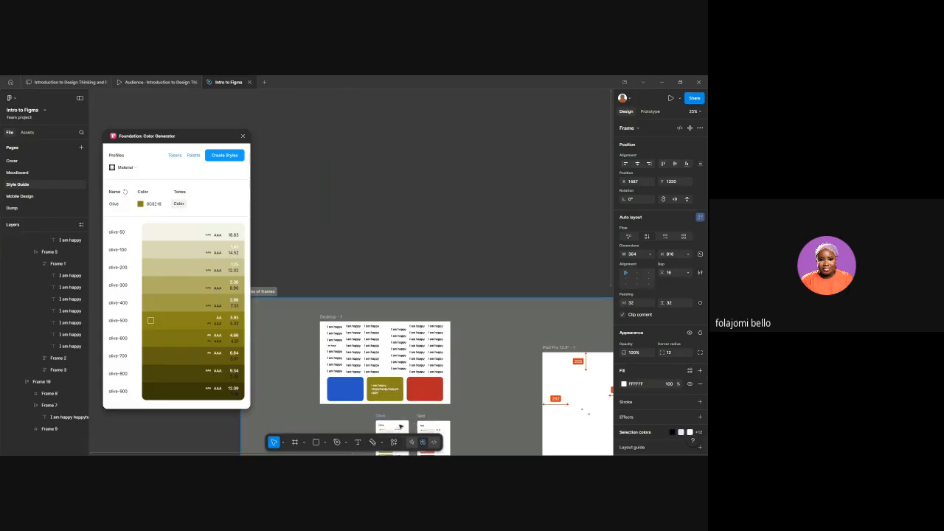
Step: Delete the large grey free-form shape below the Olive and Red palettes
scroll(399, 419, down, 5)
scroll(392, 377, up, 1)
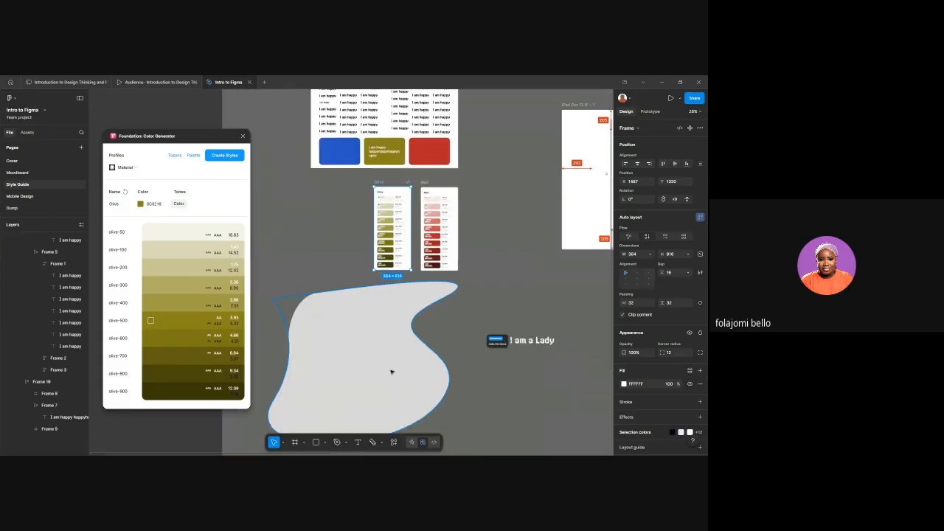
scroll(392, 372, up, 1)
click(390, 377)
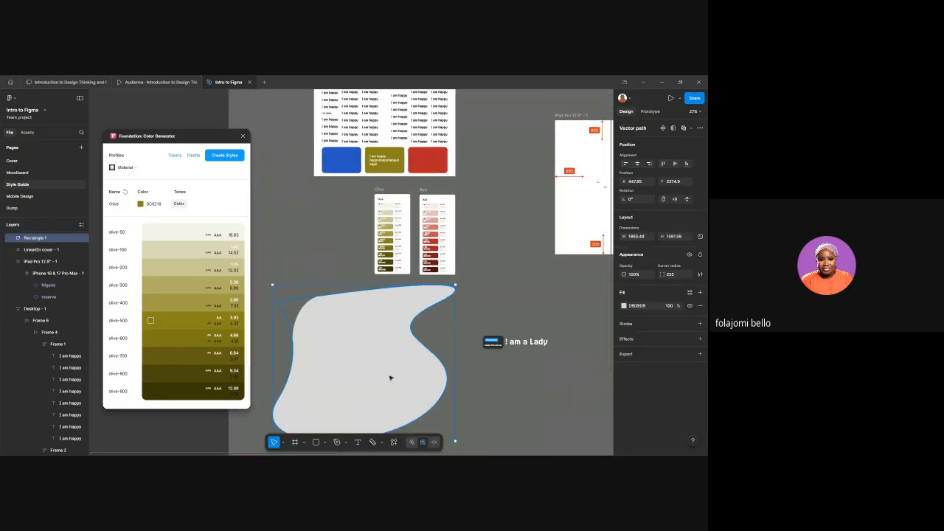
key(Delete)
Step: Generate shades from the first, blue card's color and name the color Blue
scroll(352, 304, up, 5)
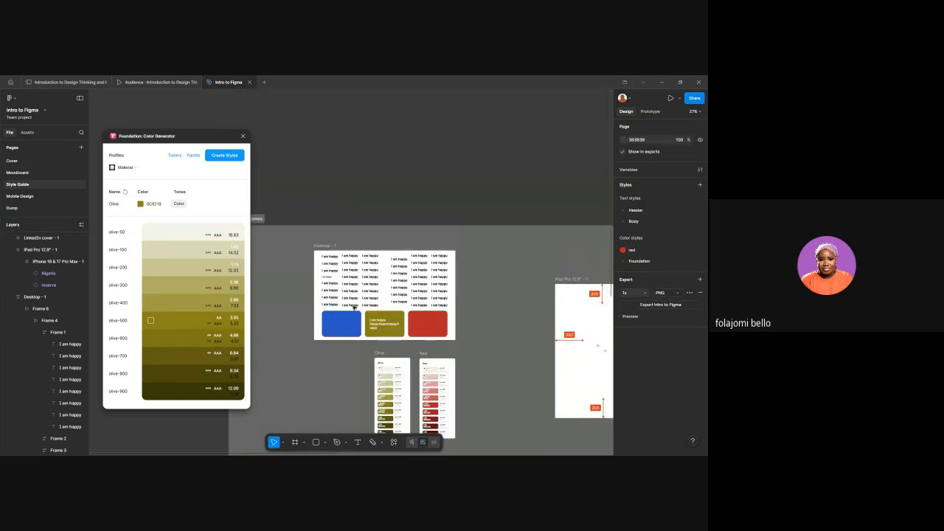
scroll(344, 339, up, 1)
scroll(344, 340, up, 5)
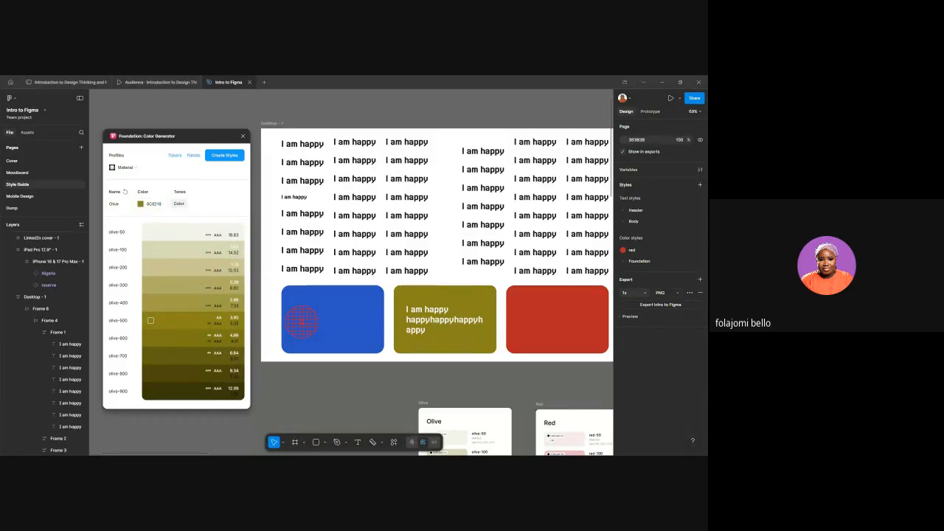
click(298, 309)
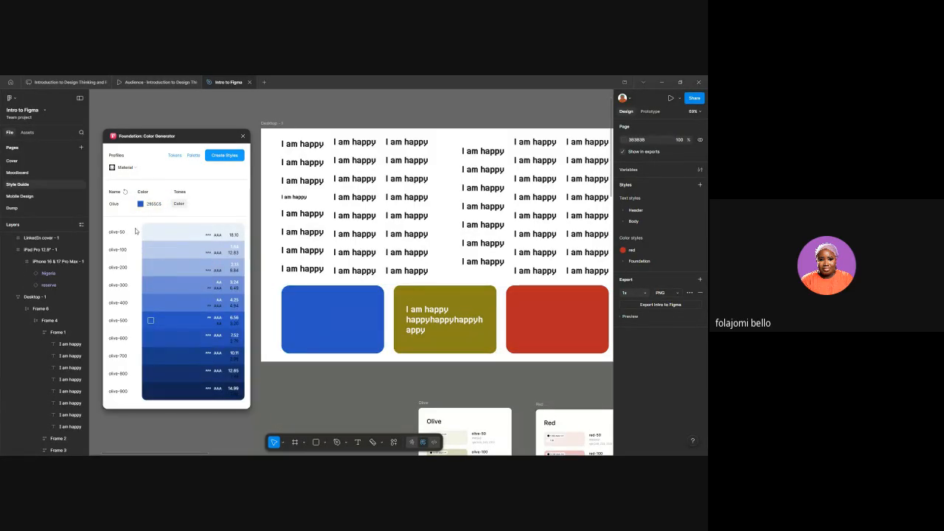
click(122, 207)
key(BackSpace)
key(BackSpace)
key(BackSpace)
key(BackSpace)
key(BackSpace)
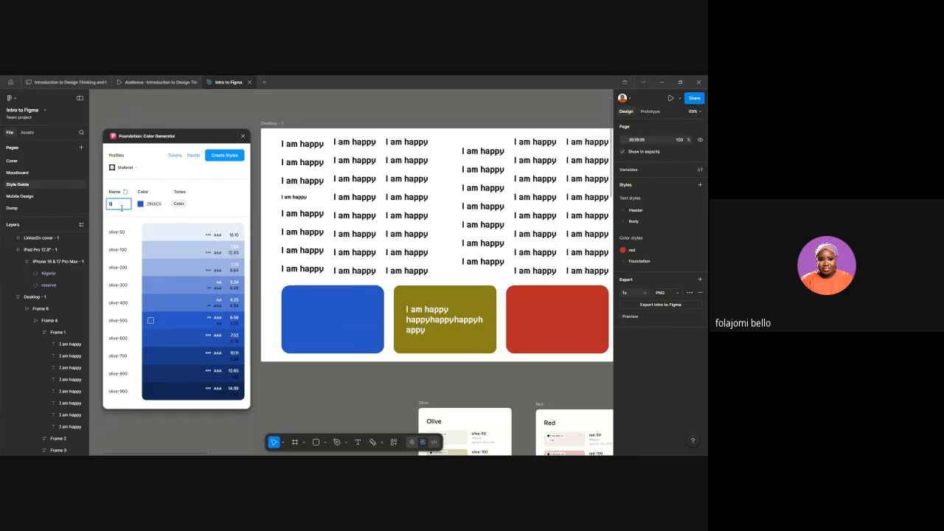
text(Blue)
click(200, 209)
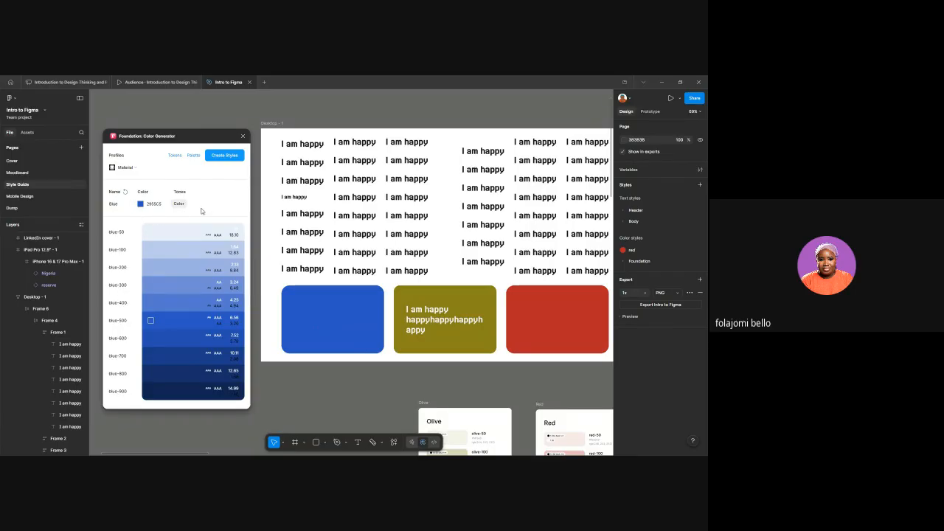
Step: Create color styles from the Blue shades and place their palette frame just left of the Olive palette
click(220, 156)
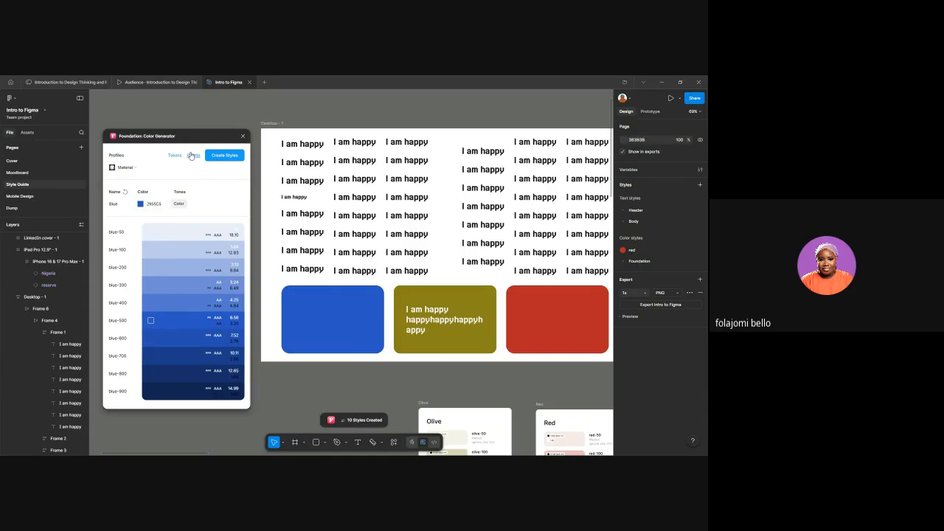
click(192, 156)
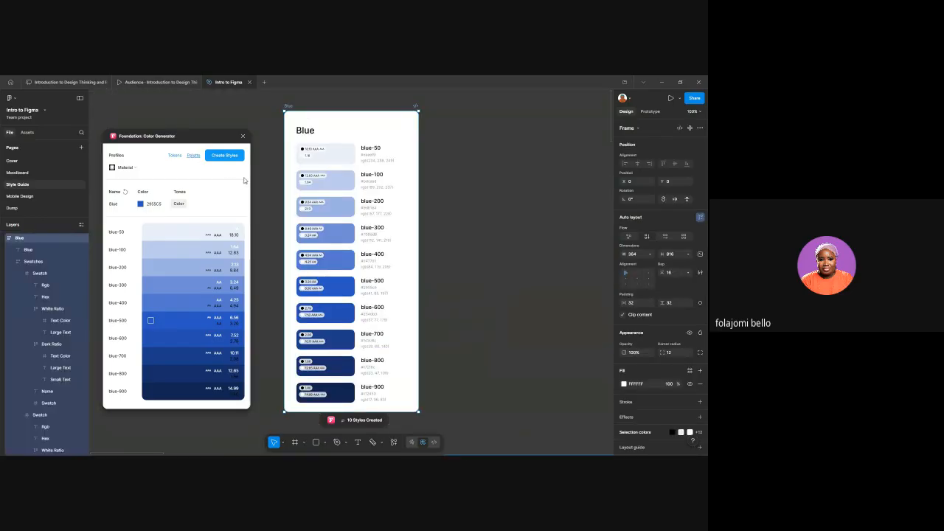
scroll(285, 193, down, 3)
scroll(285, 192, down, 5)
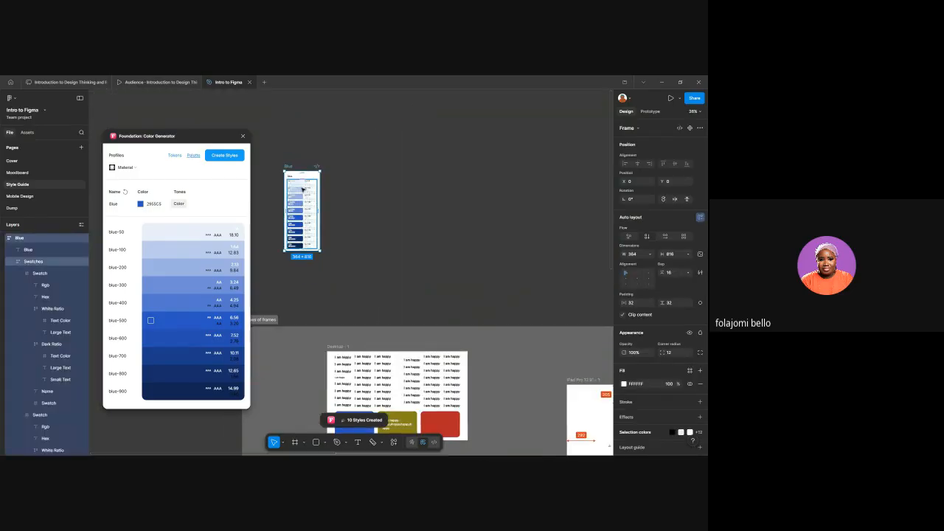
scroll(303, 186, down, 3)
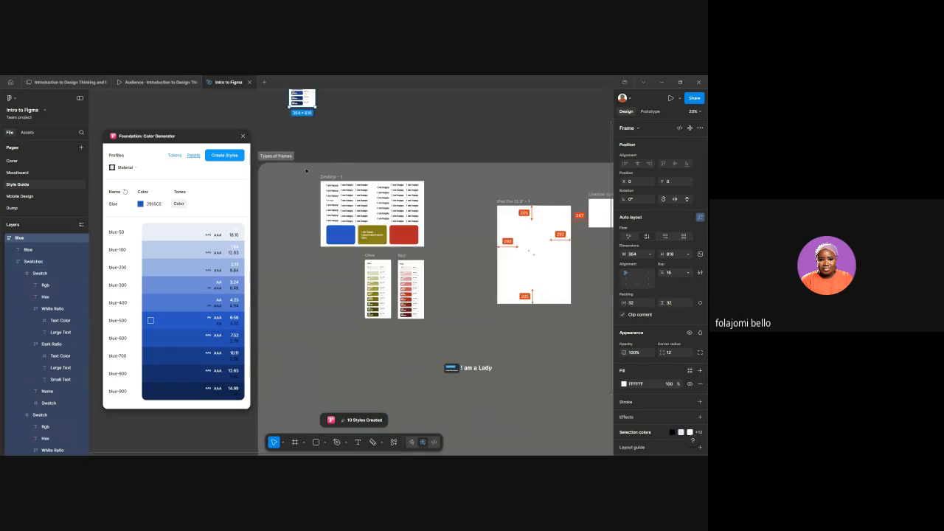
scroll(306, 170, up, 2)
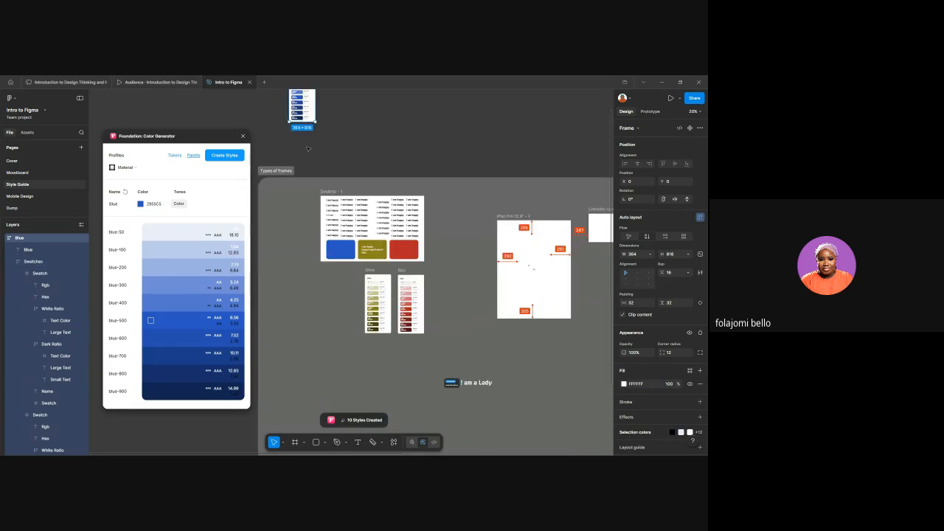
scroll(307, 148, up, 4)
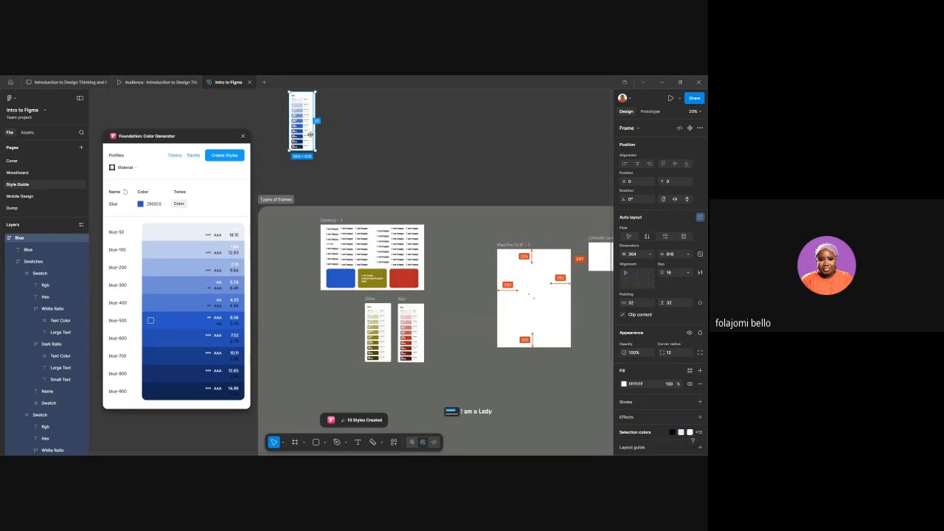
scroll(310, 133, up, 4)
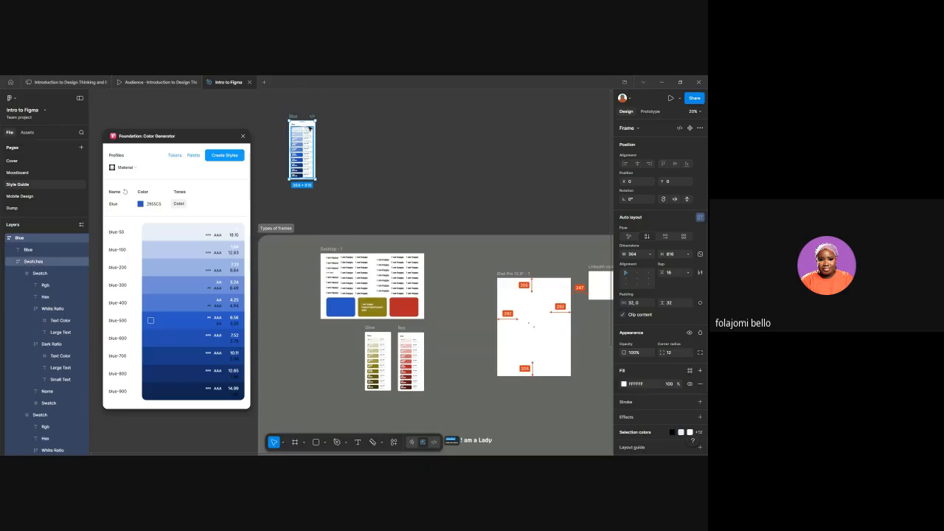
drag(308, 126, 351, 336)
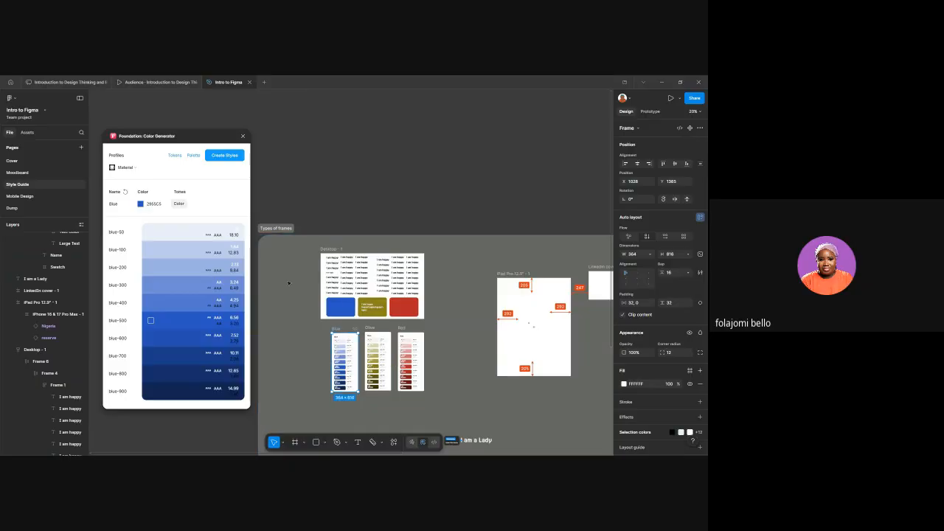
Step: Try 121212 as the color generator's base color
click(150, 203)
text(121212)
key(Return)
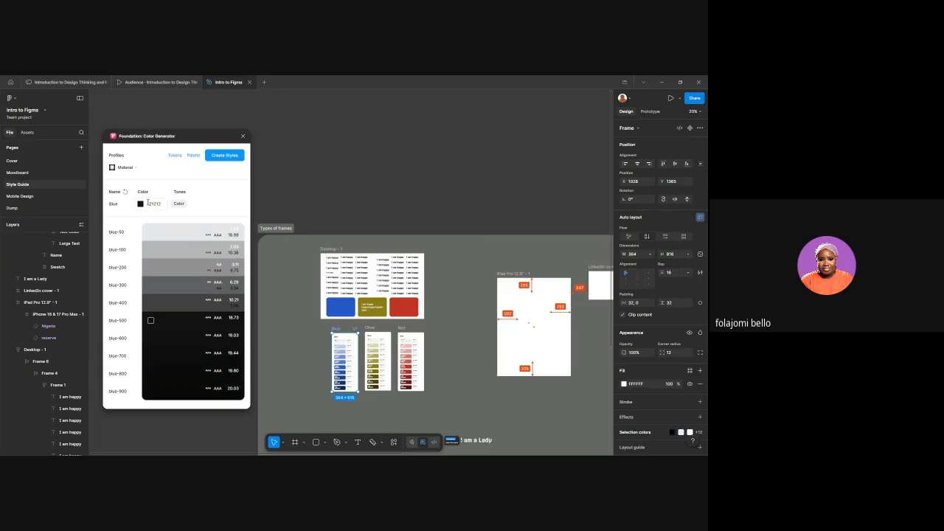
Step: Set the color generator's base color to 1A1A1A and name the color Black
click(157, 204)
text(141A1A1A)
key(Return)
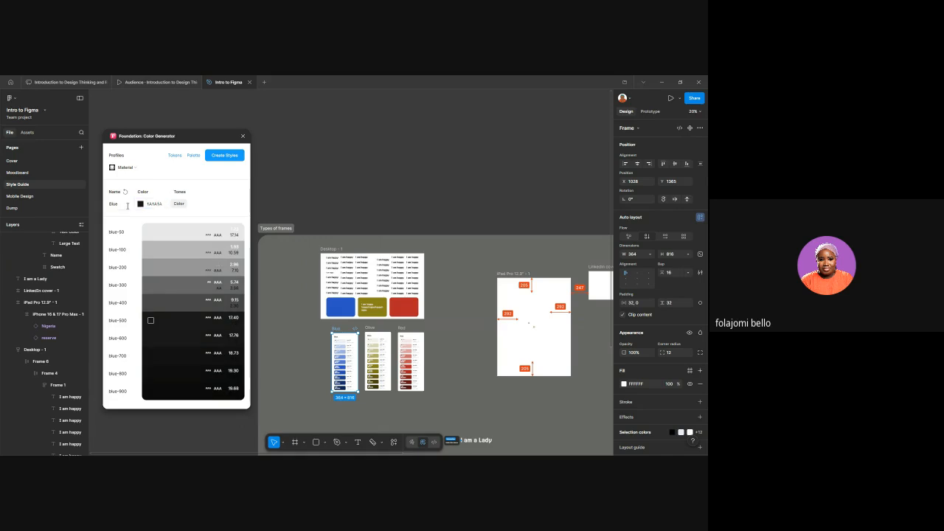
click(127, 206)
text(Black)
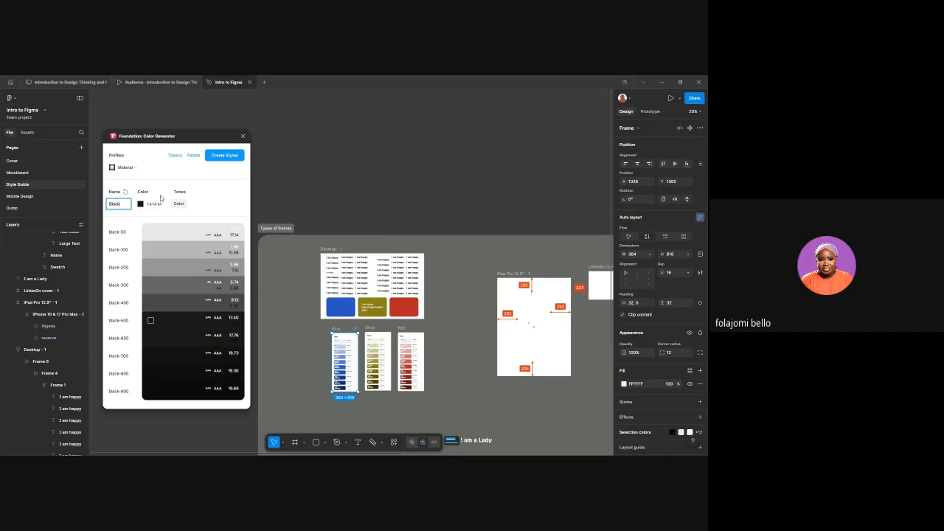
Step: Create color styles from the Black shades and place their palette frame just left of the Blue palette
click(220, 157)
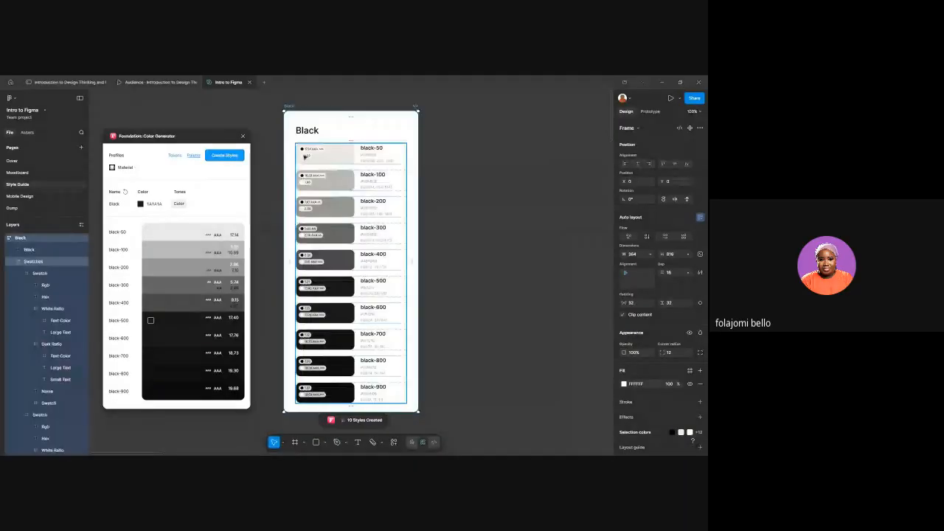
scroll(304, 157, down, 5)
scroll(303, 156, down, 4)
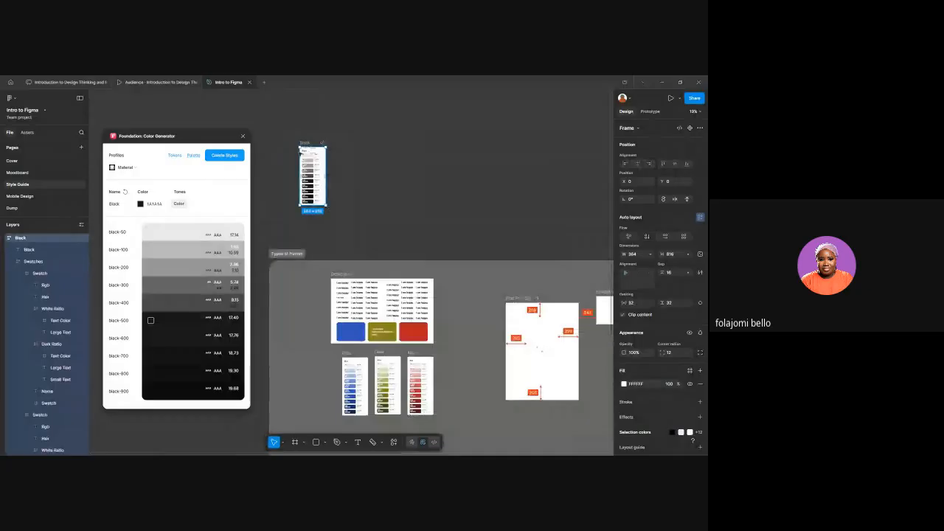
drag(308, 140, 310, 343)
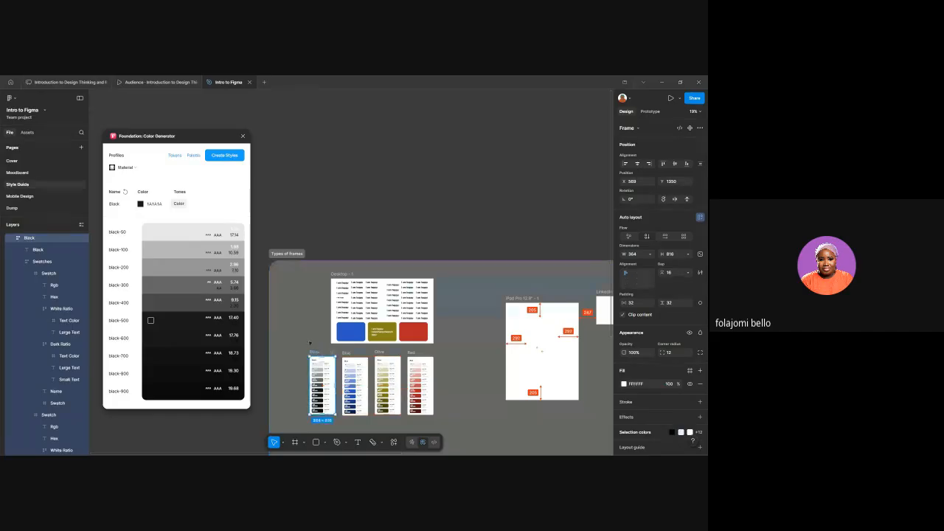
Step: Set the color generator's base color to E8E8E8 and name the color Grey
click(164, 204)
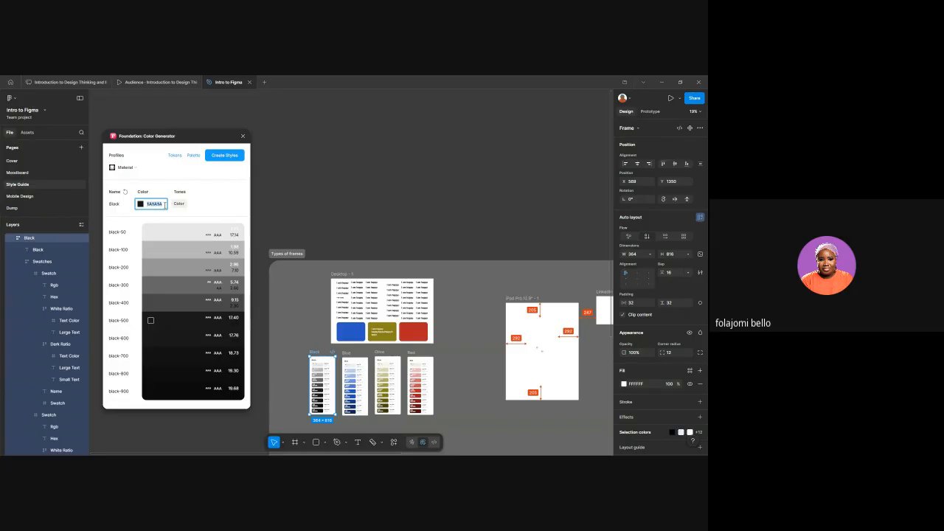
text(E8E8E8)
key(Return)
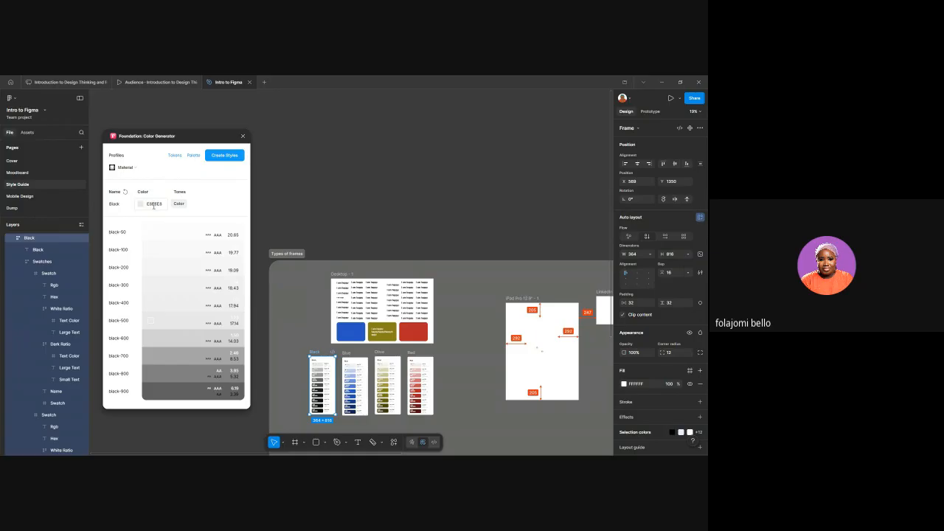
double_click(125, 206)
text(Grey)
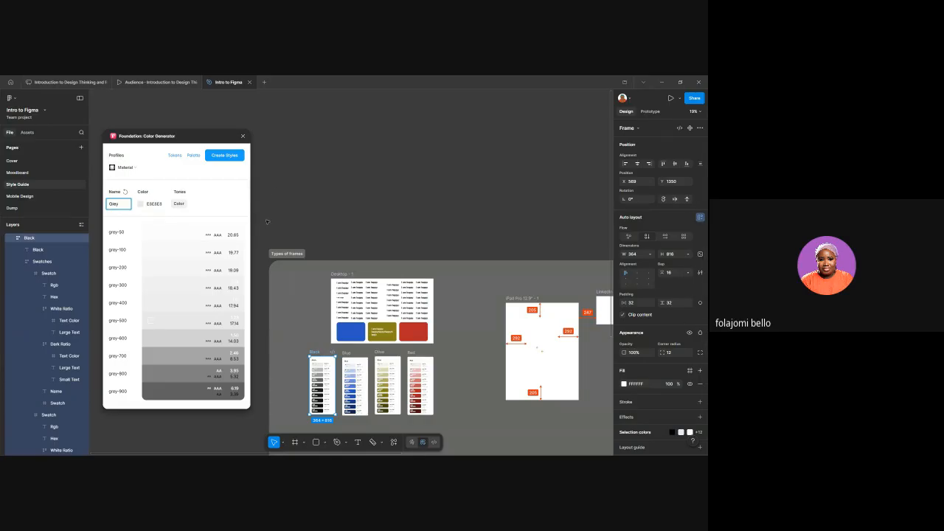
Step: Create color styles from the Grey shades and generate their palette frame
click(216, 155)
click(216, 156)
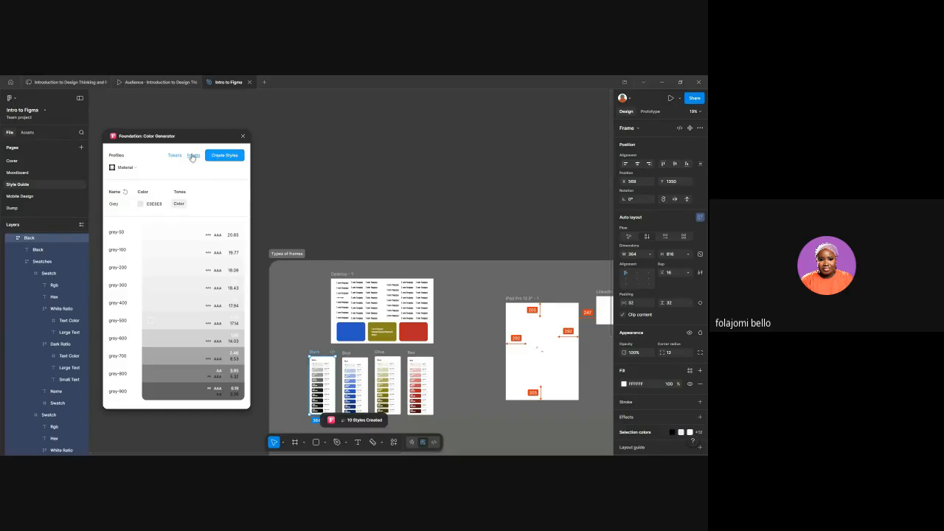
click(193, 155)
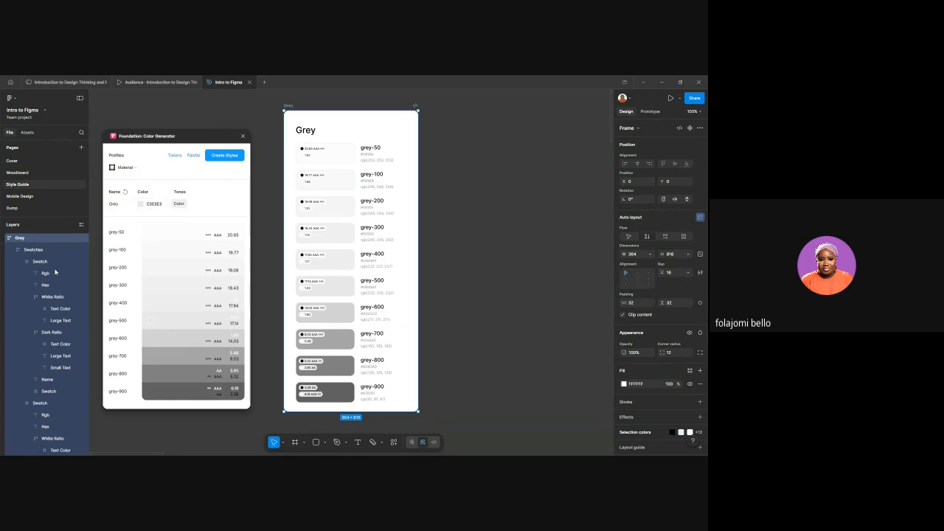
Step: Generate color styles and a palette frame for a color named Purple, using 7D21BA as the base color
text(7324A8)
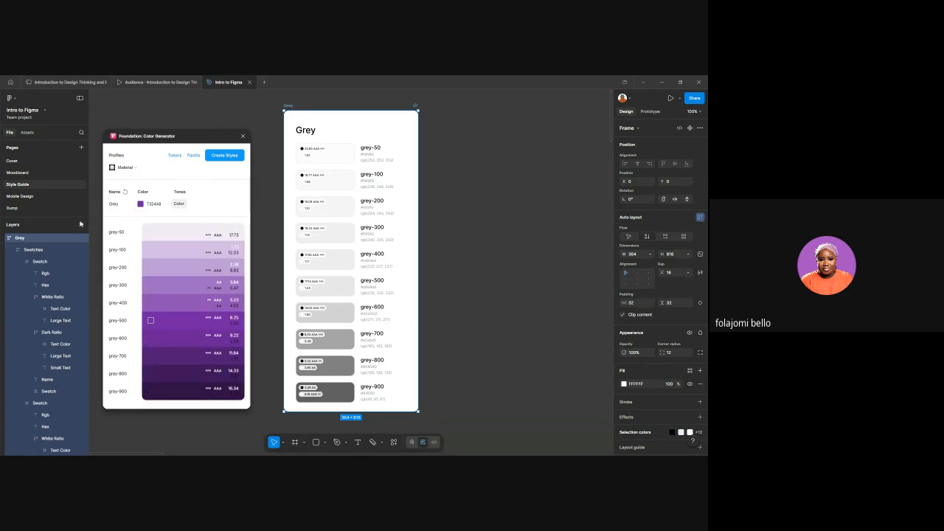
text(7D21BA)
double_click(119, 205)
text(P)
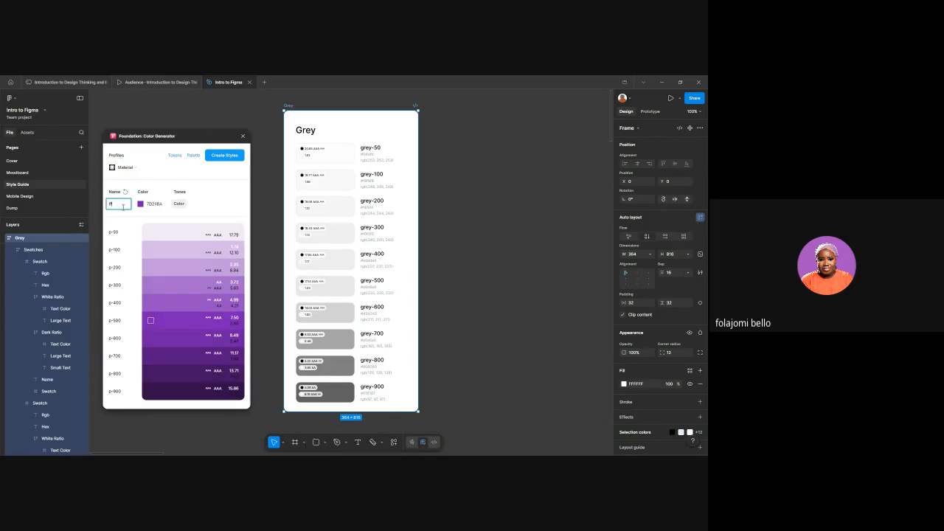
text(urple)
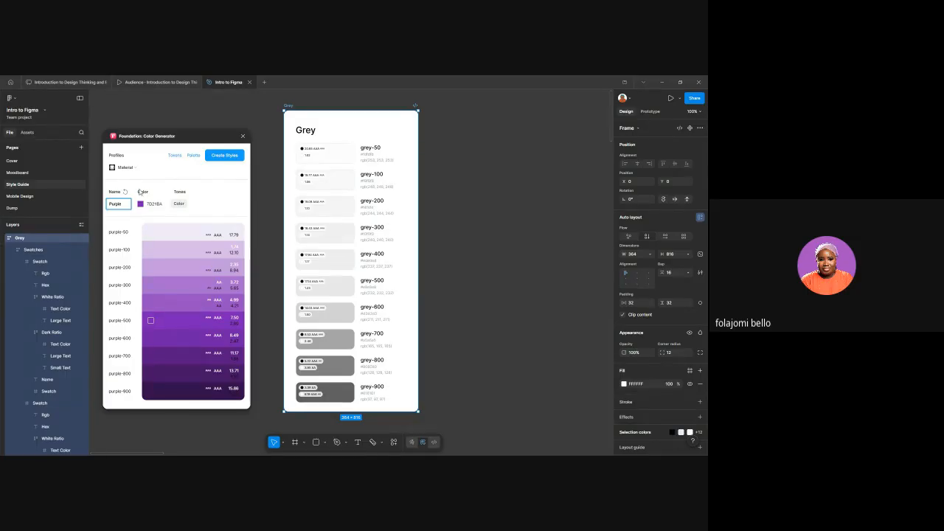
click(216, 162)
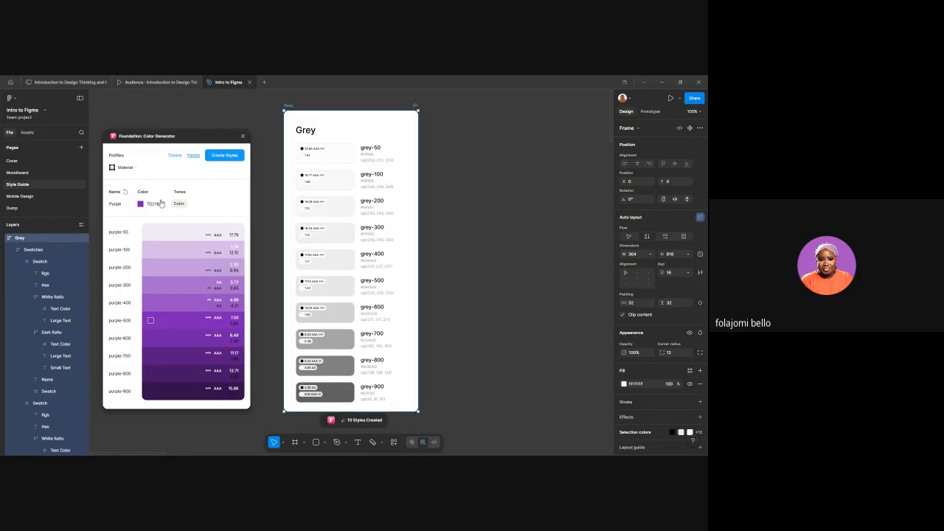
click(193, 155)
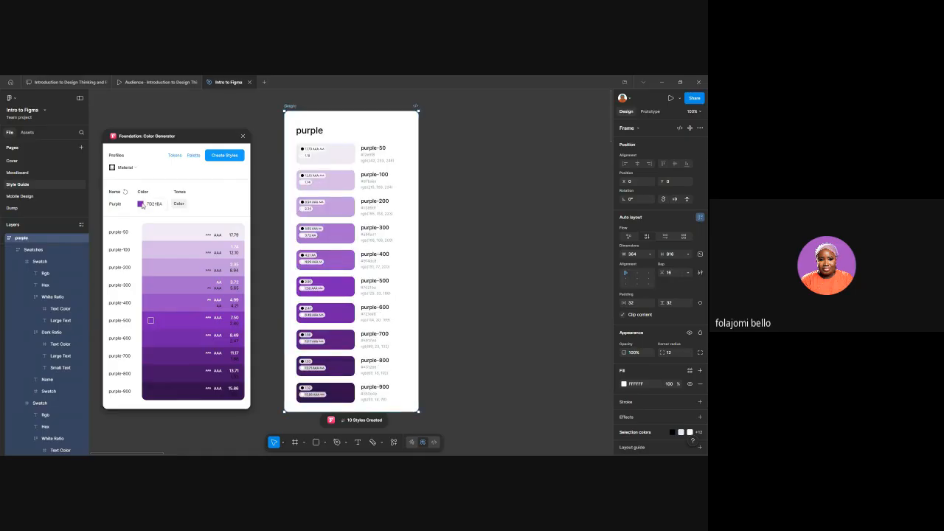
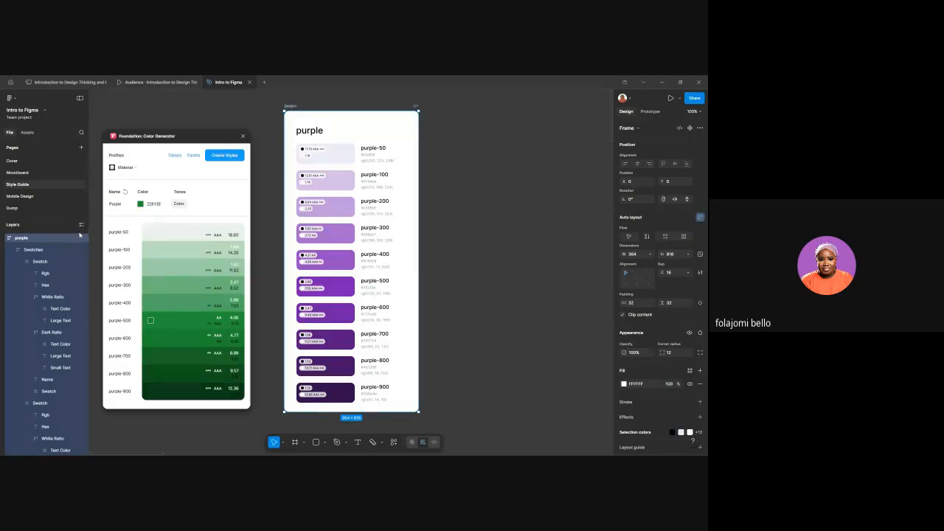
Step: Generate color styles and a palette frame for a green base color named Green
double_click(118, 204)
text(Green)
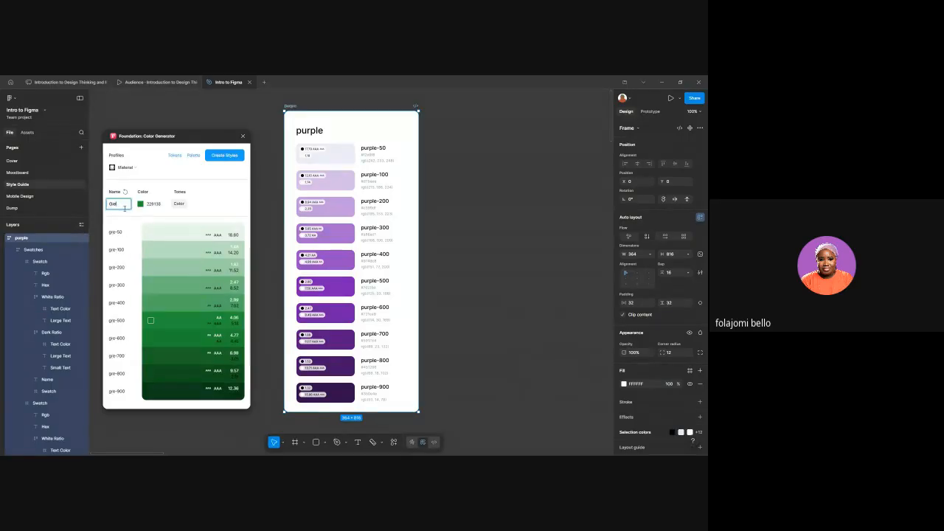
click(228, 159)
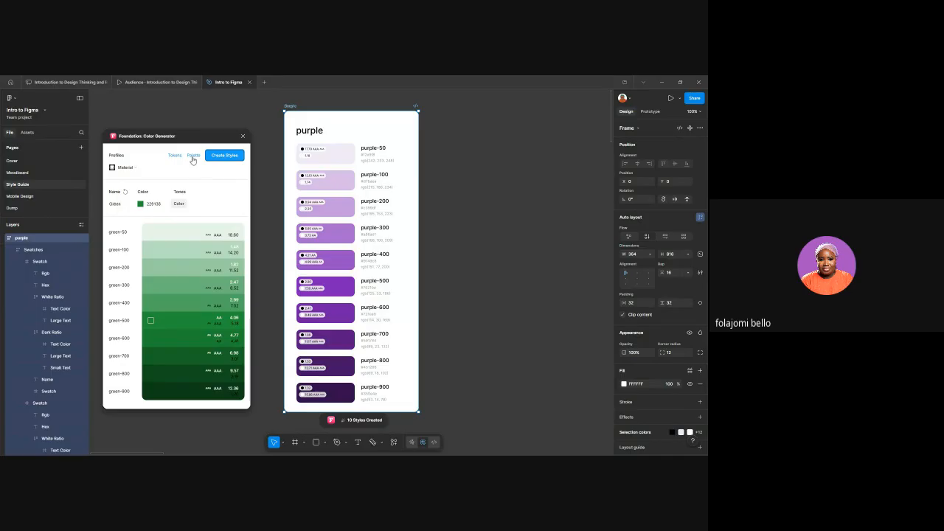
Step: Try D09E16 as the color generator's base color with the name Warning
click(86, 272)
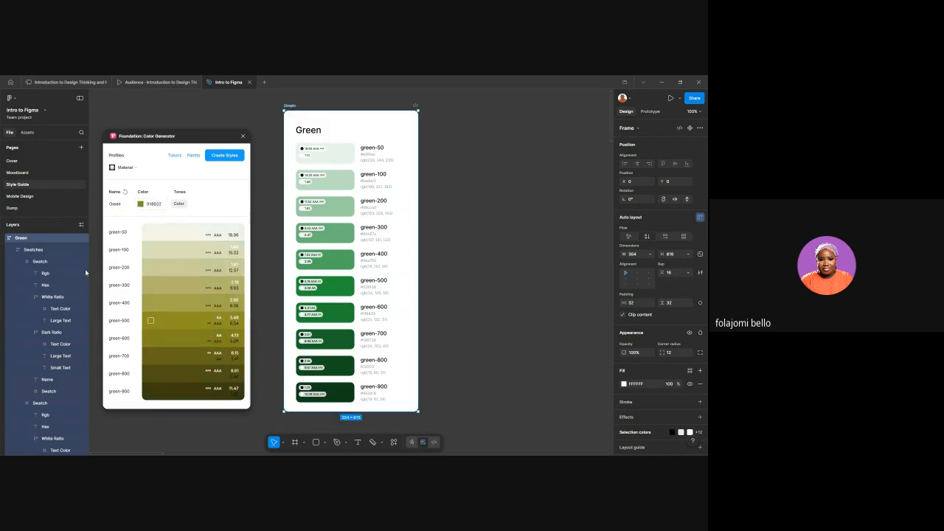
click(87, 273)
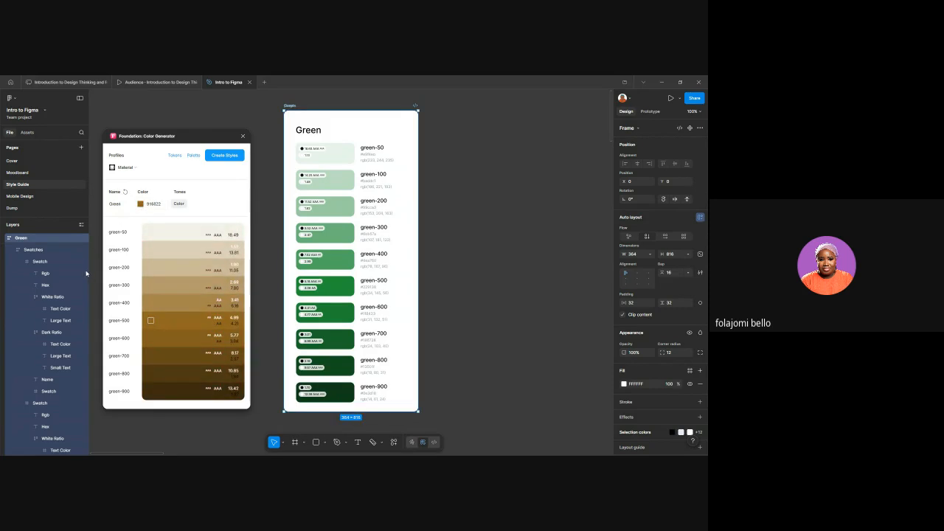
drag(86, 271, 84, 272)
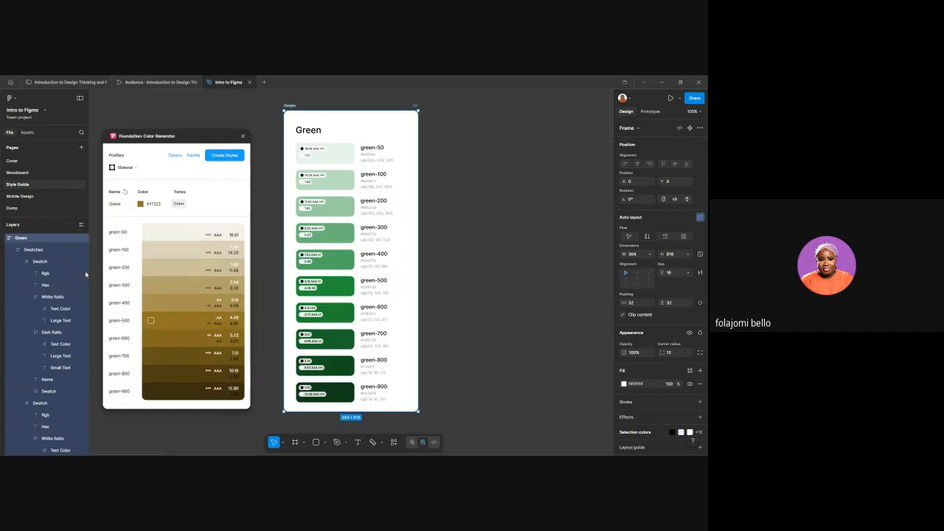
click(87, 222)
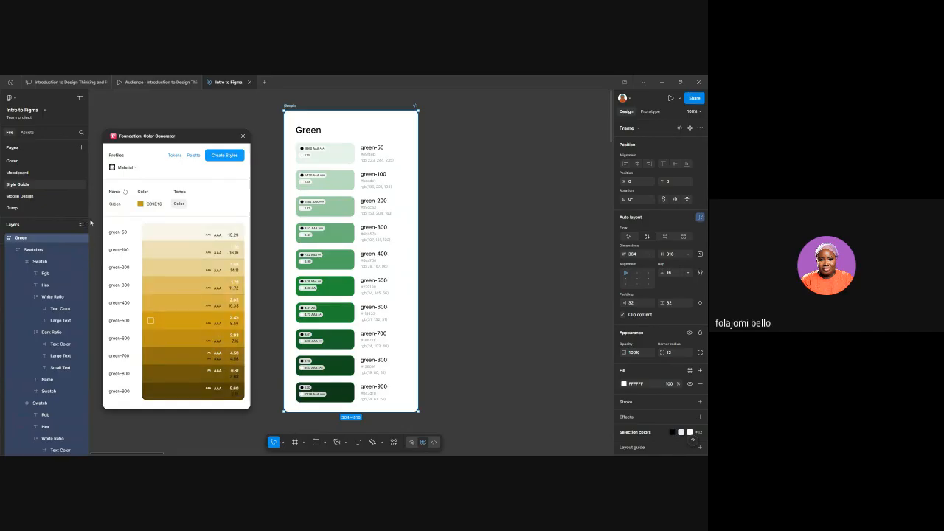
double_click(119, 205)
text(Warning)
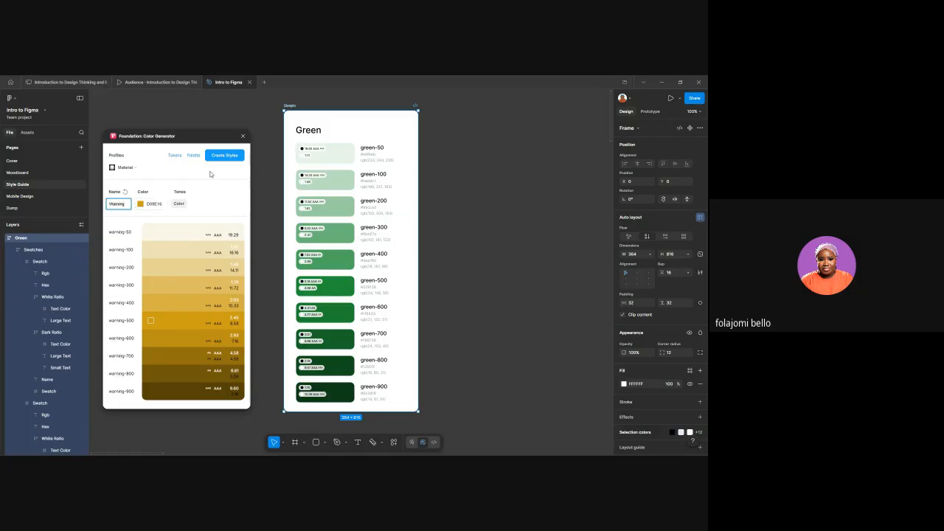
Step: Generate color styles and a palette frame for a color named Orange, using D06916 as the base color
click(141, 207)
drag(87, 272, 87, 274)
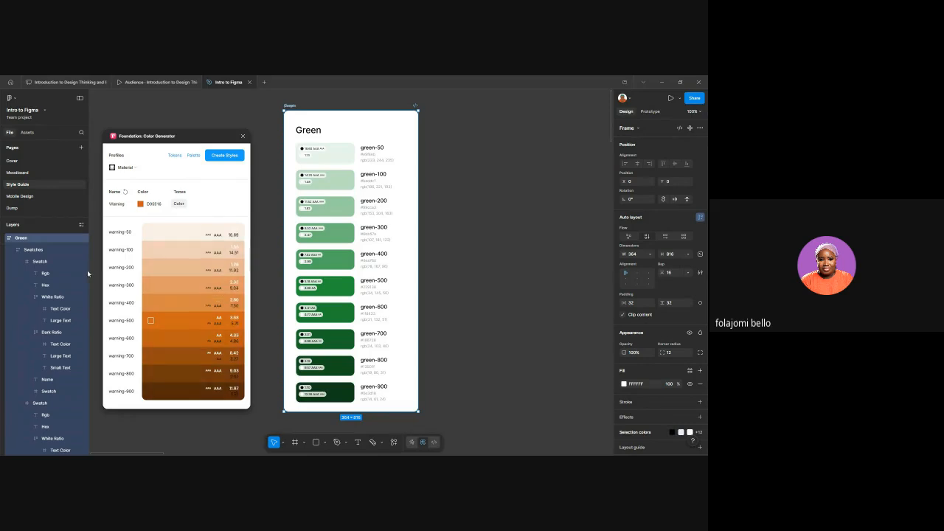
double_click(116, 203)
text(Oran)
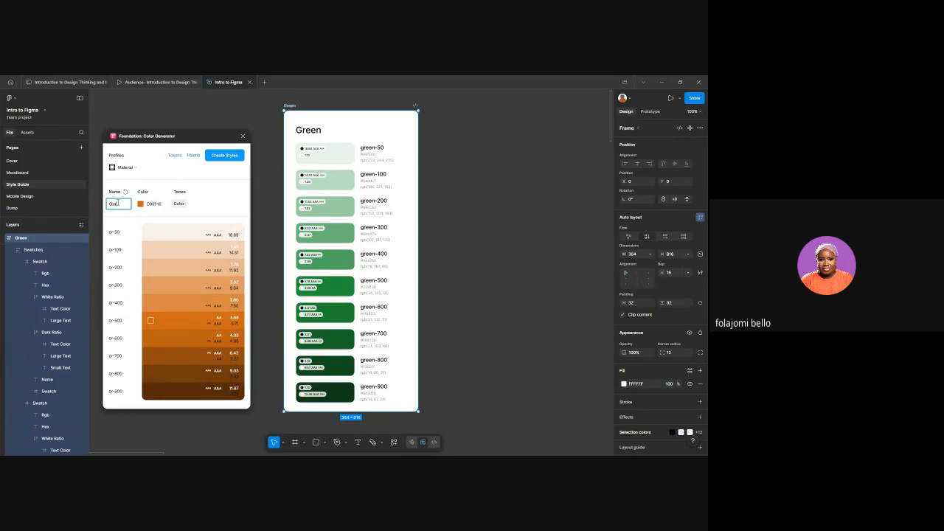
text(ge)
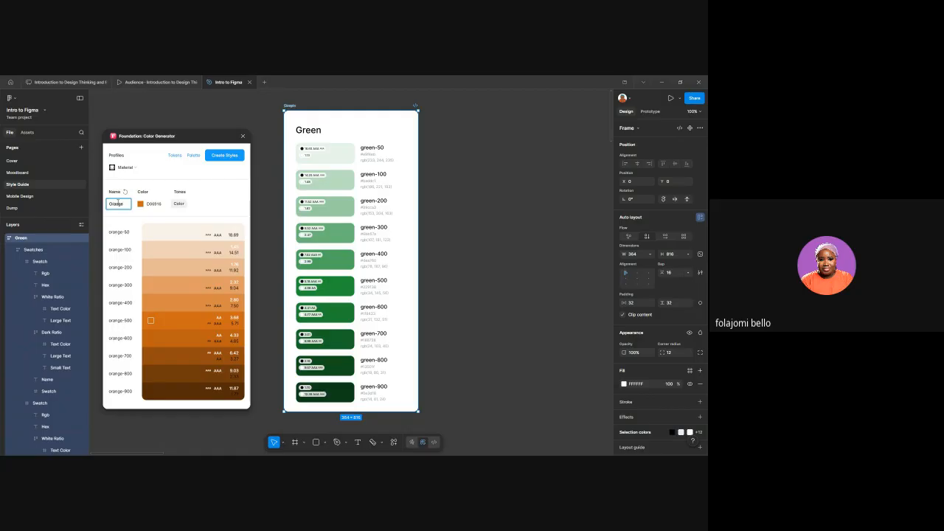
click(219, 156)
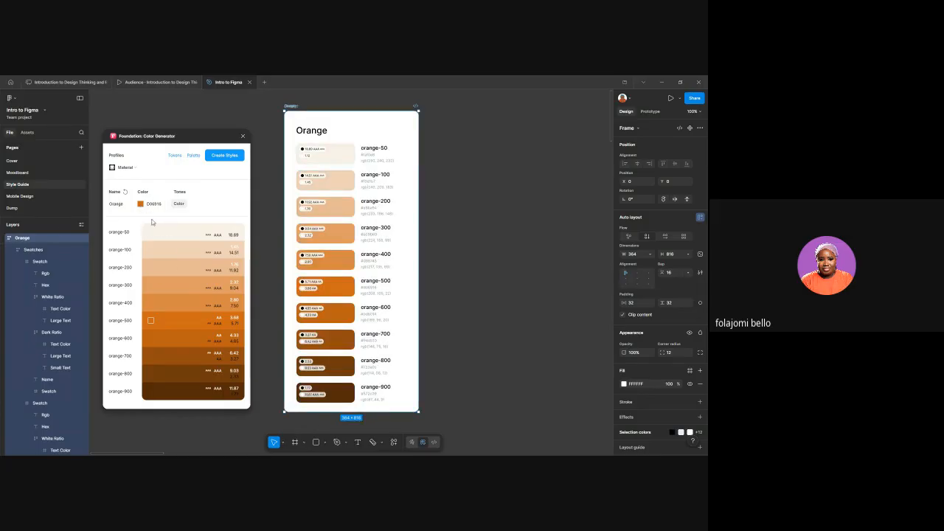
Step: Generate color styles and a palette frame for a bright yellow base color named Yellow
drag(87, 272, 85, 276)
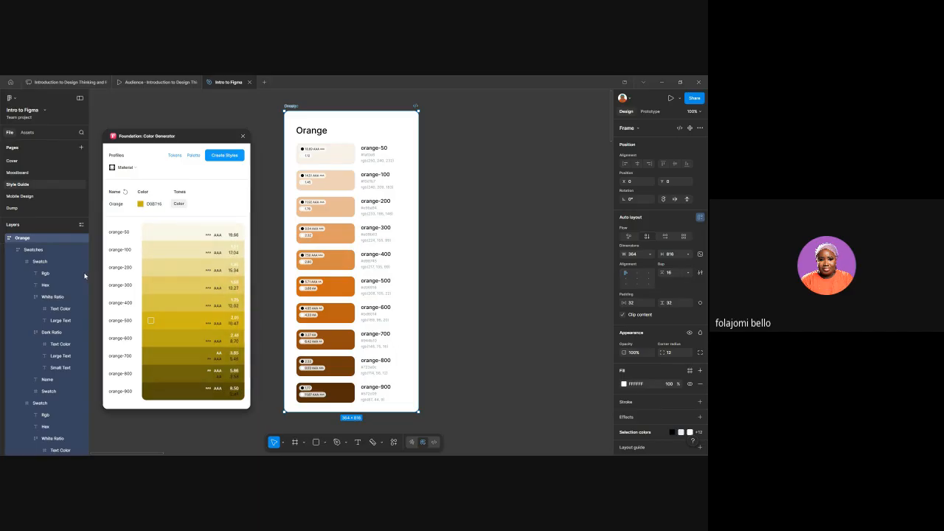
click(92, 212)
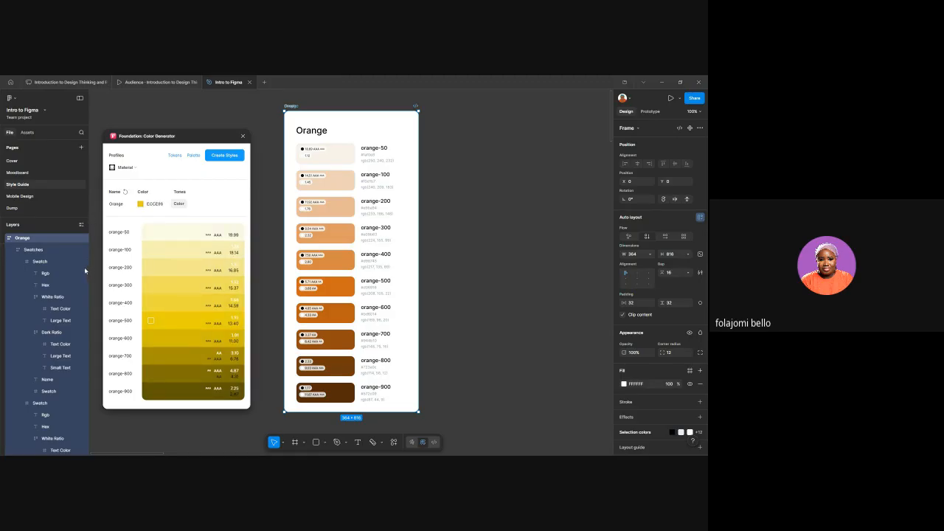
double_click(116, 205)
text(Yel)
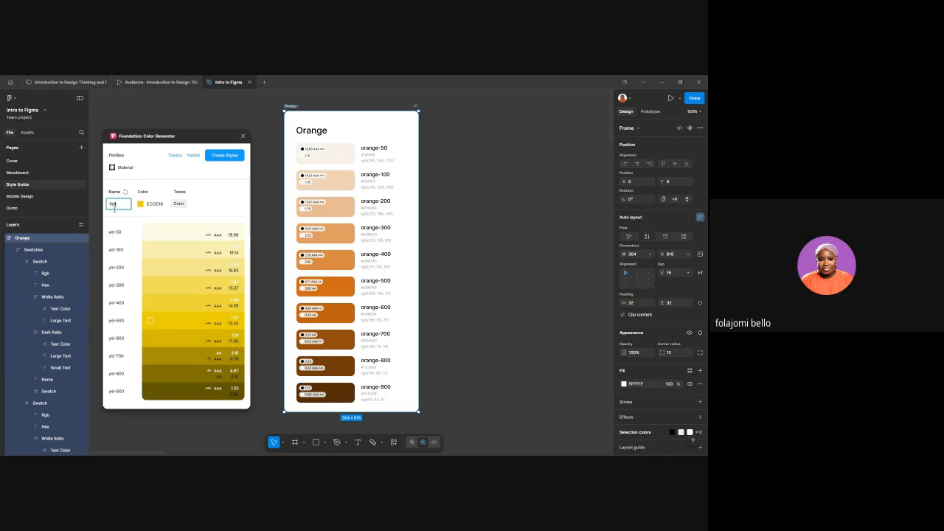
text(low)
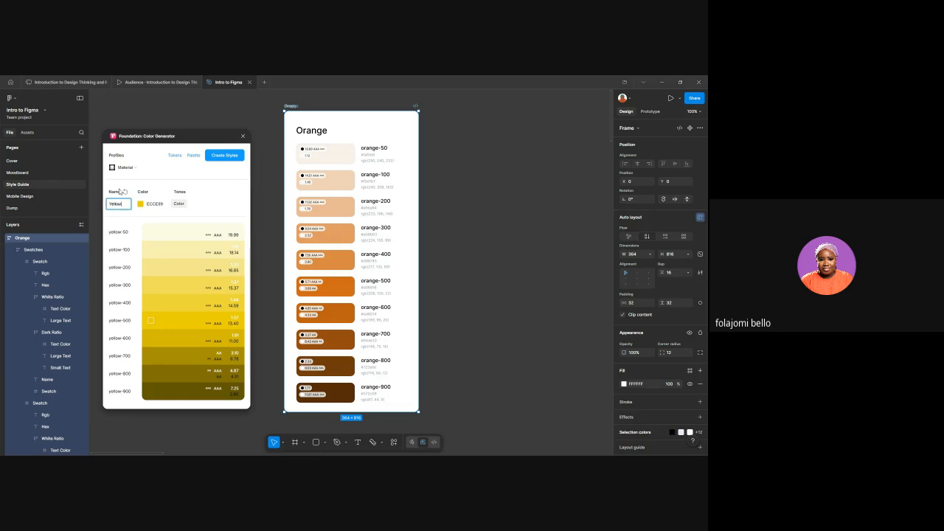
click(215, 160)
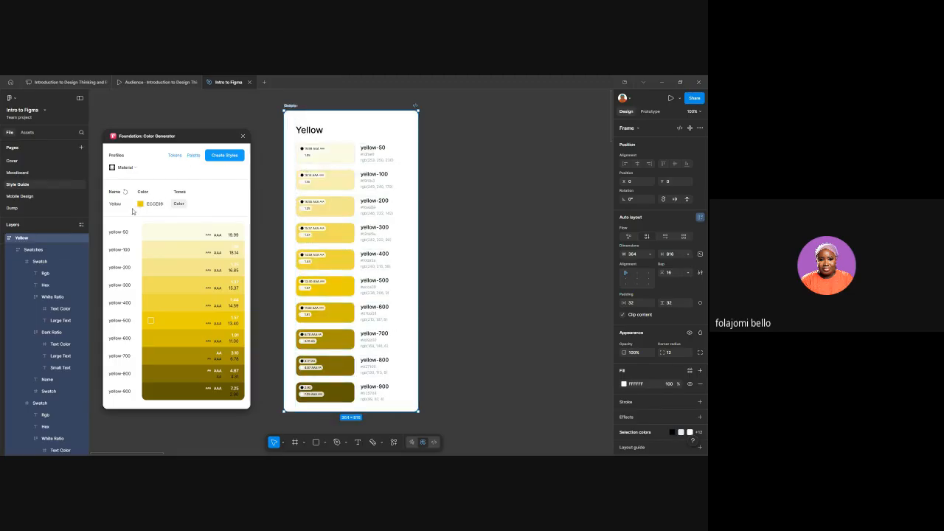
Step: Generate color styles and a palette frame for a color named Pink, using DD22BA as the base color
drag(84, 268, 65, 250)
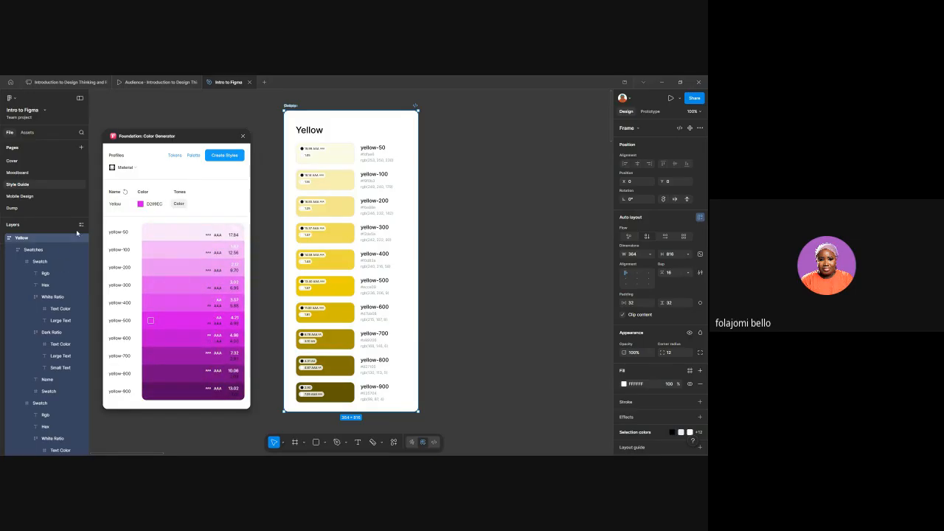
click(82, 218)
click(51, 271)
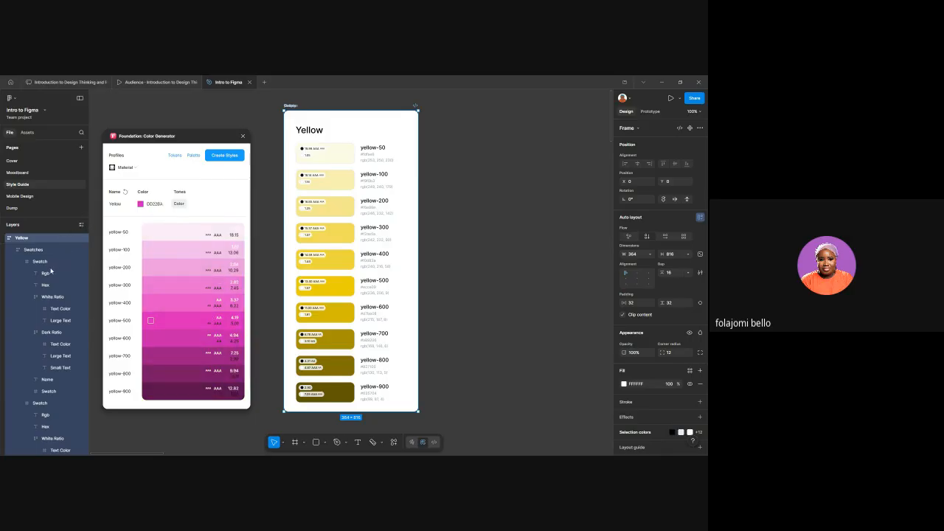
double_click(121, 204)
text(Pink)
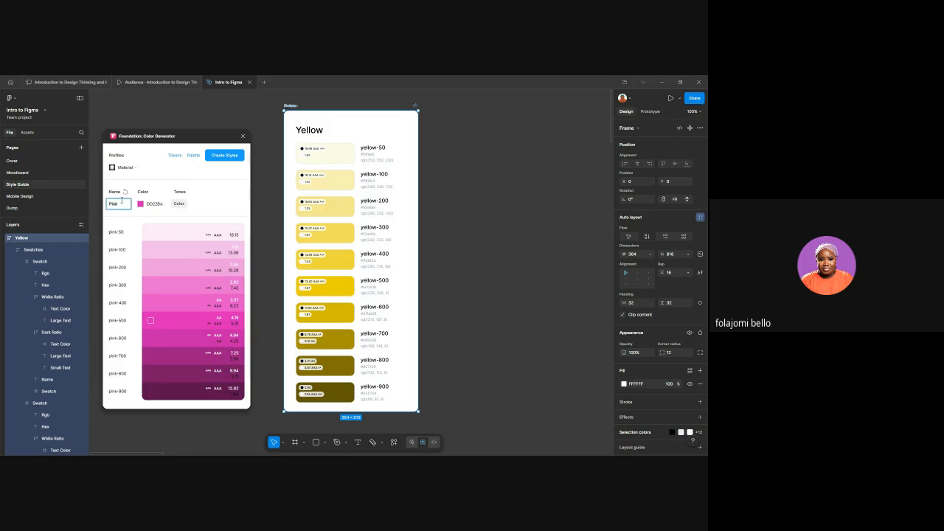
click(216, 157)
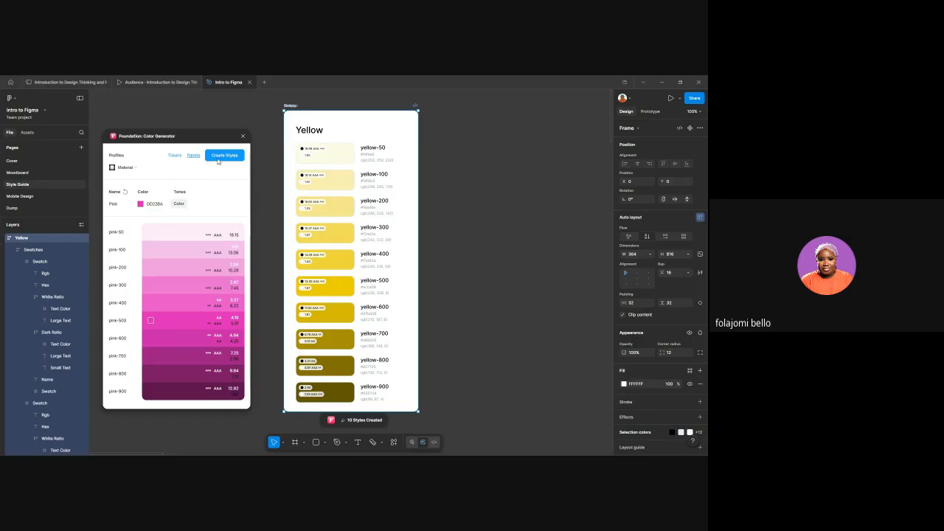
click(218, 155)
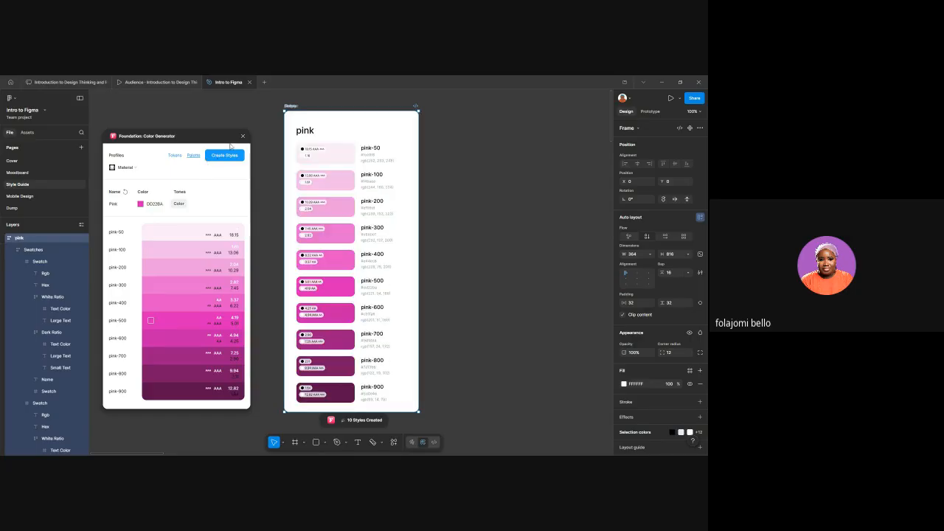
Step: Close the color generator and combine the stacked Grey, Purple, Green, Orange, Yellow and Pink palettes into one horizontal auto layout frame
click(242, 136)
scroll(335, 220, down, 5)
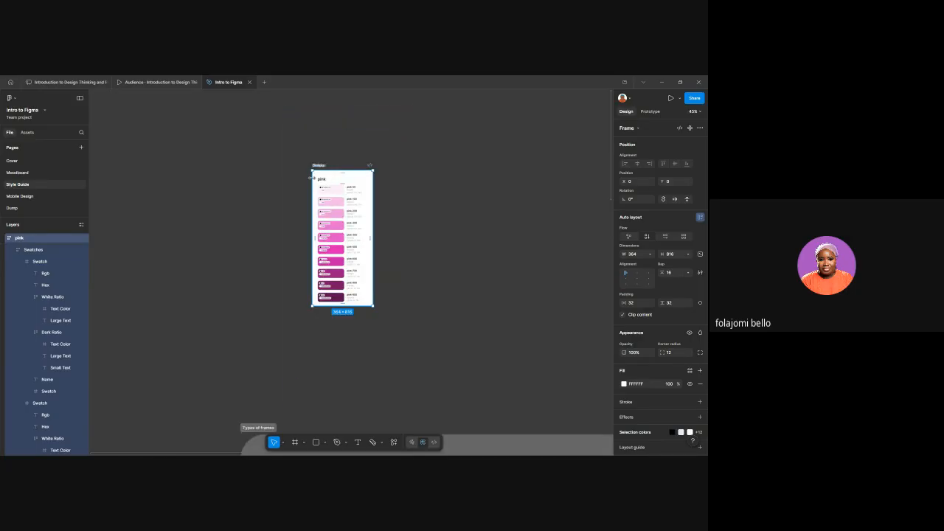
drag(401, 320, 306, 152)
key(ctrl+z)
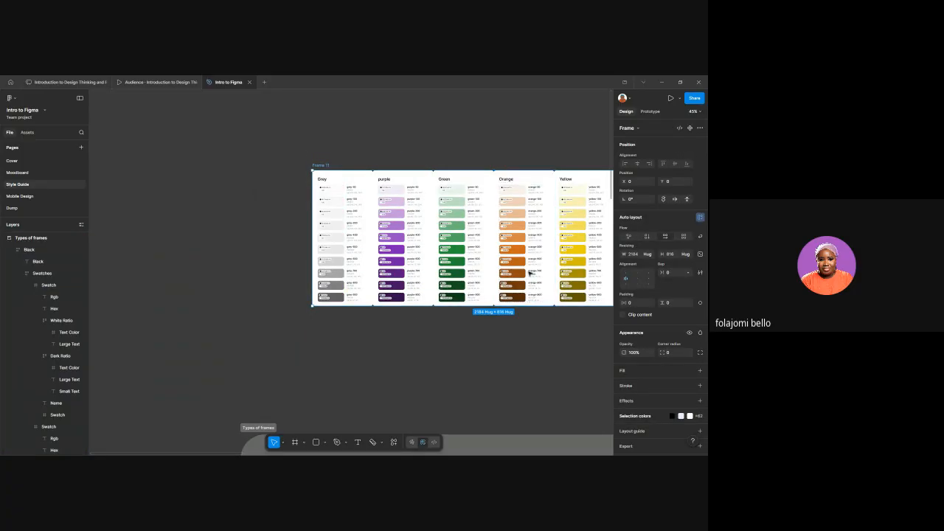
Step: Move the combined six-palette frame into the Types of frames section, just below the Black, Blue, Olive and Red palettes
scroll(530, 273, down, 3)
scroll(530, 273, right, 2)
scroll(530, 273, down, 5)
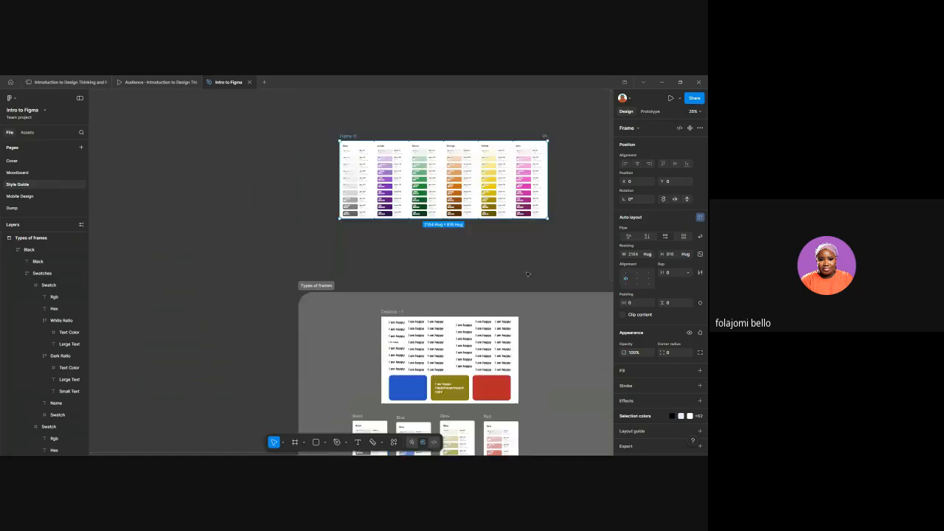
scroll(518, 235, down, 3)
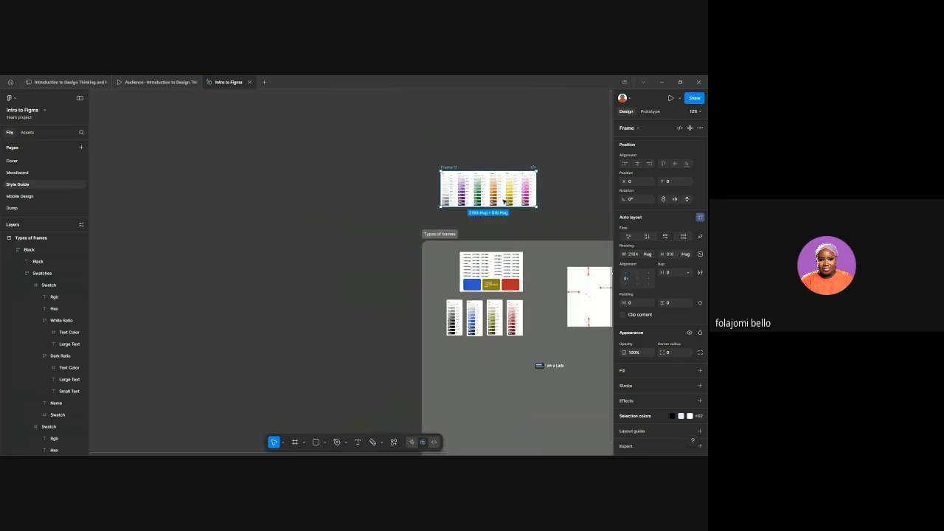
drag(497, 239, 490, 371)
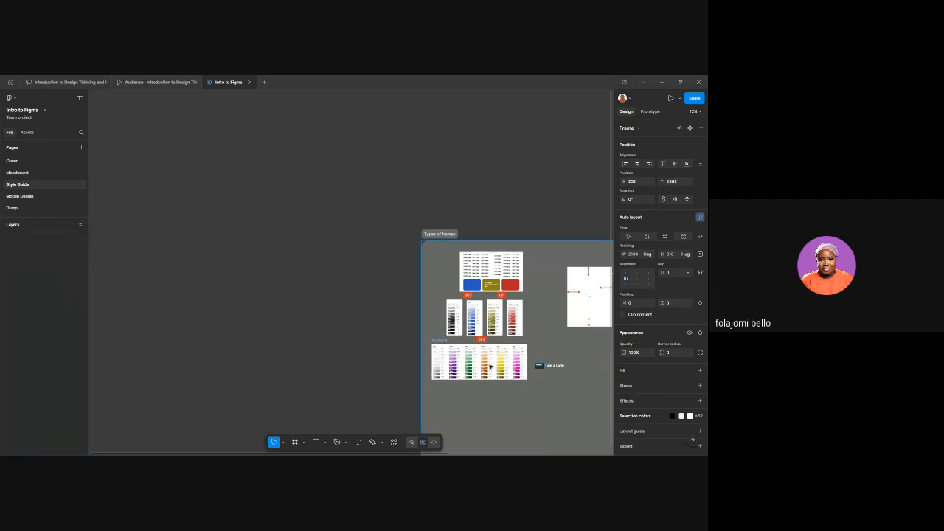
double_click(487, 360)
scroll(486, 360, right, 3)
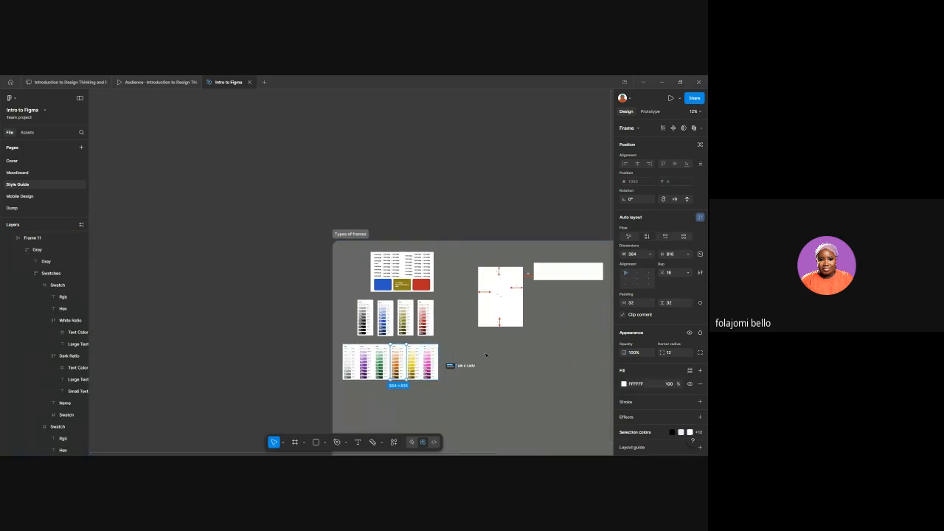
Step: Clear the canvas selection and expand the Foundation folder in the local color styles to list its color groups
scroll(483, 356, down, 3)
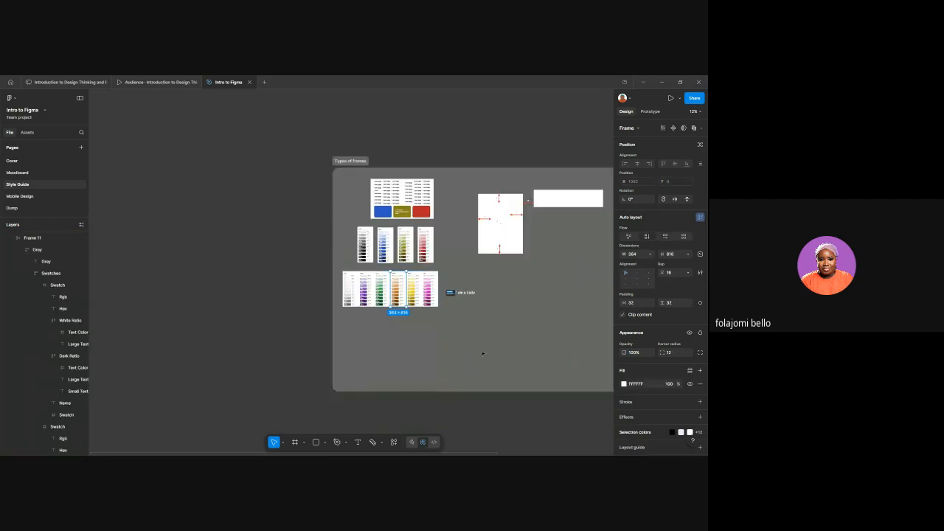
click(279, 266)
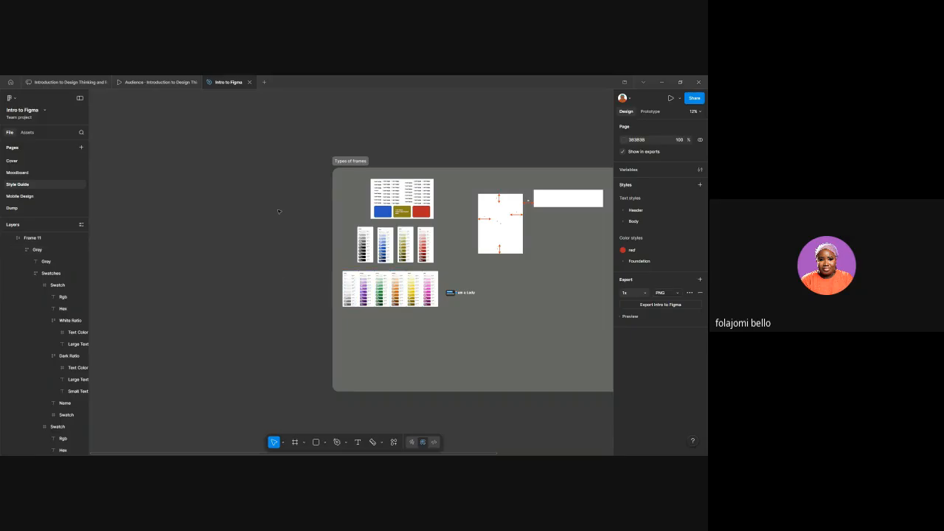
click(623, 265)
click(623, 263)
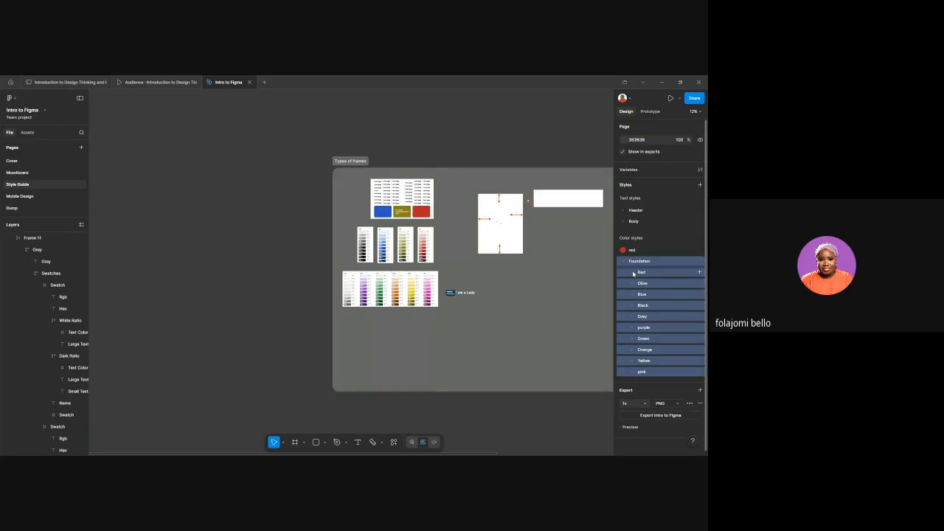
click(633, 273)
click(633, 272)
click(636, 283)
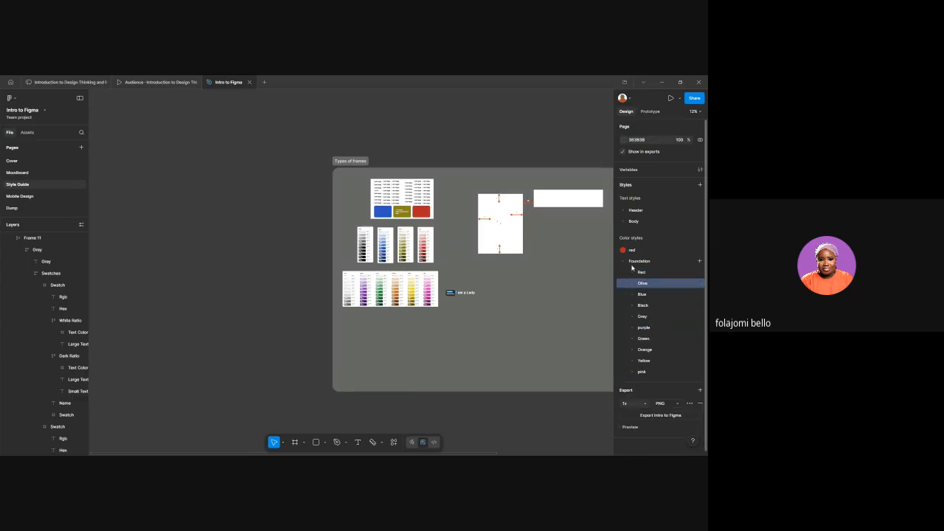
click(635, 263)
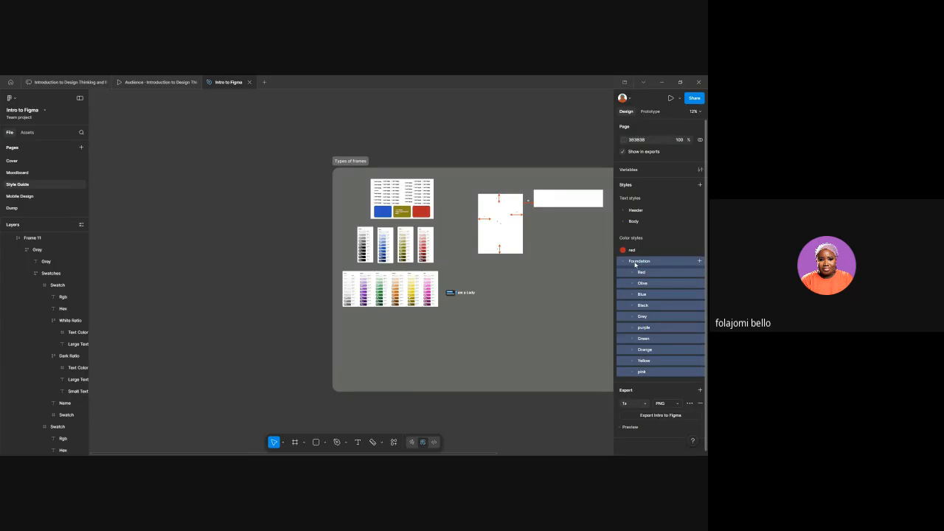
Step: Move all color style groups, including Black, Red, Olive, Blue, Grey and Pink, out of the Foundation folder to the top level
click(638, 272)
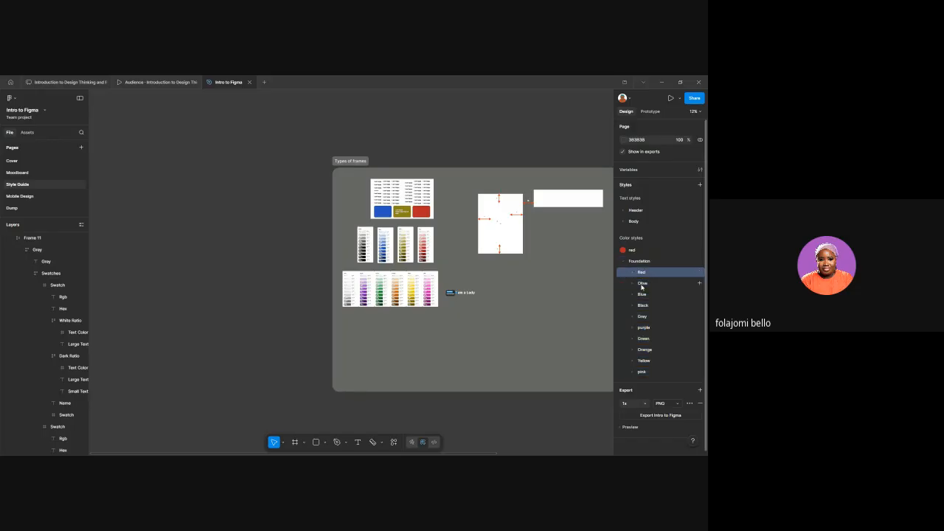
shift+click(642, 285)
shift+click(643, 295)
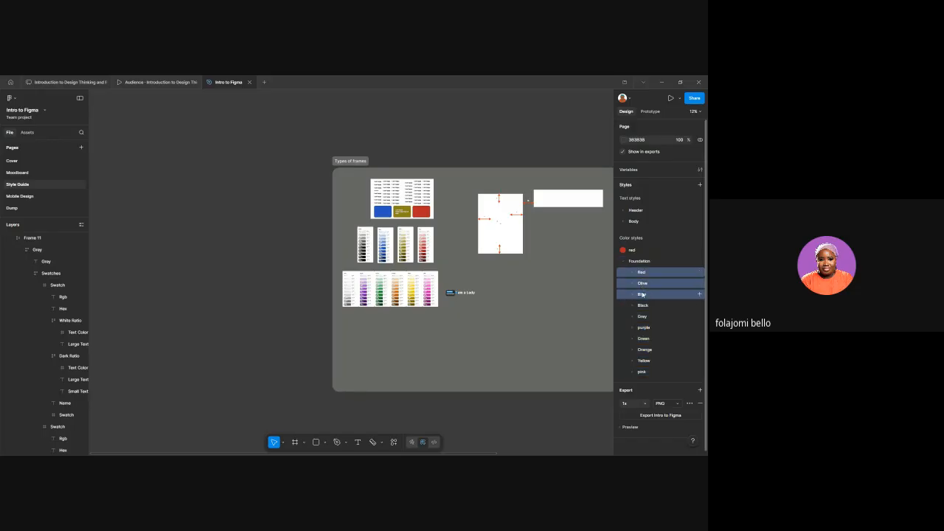
shift+click(644, 306)
shift+click(648, 317)
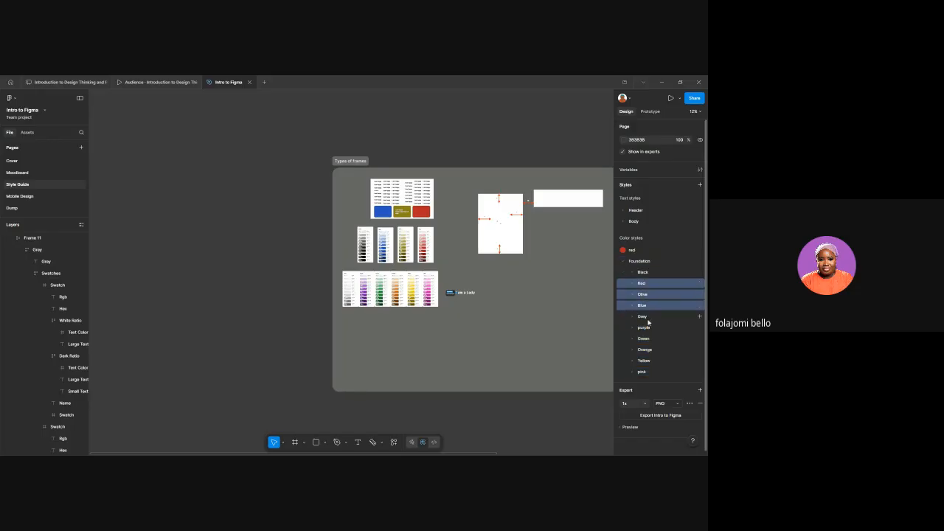
click(650, 274)
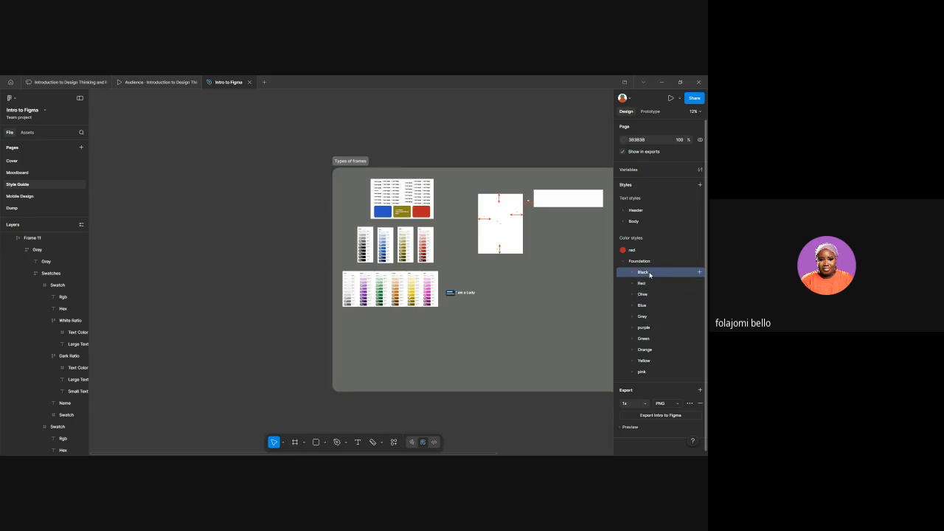
shift+click(651, 372)
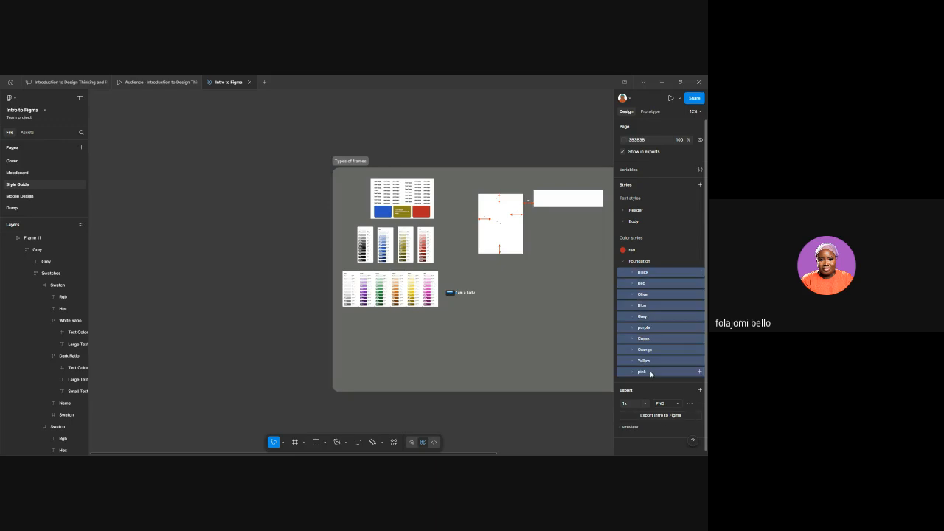
drag(645, 275, 636, 254)
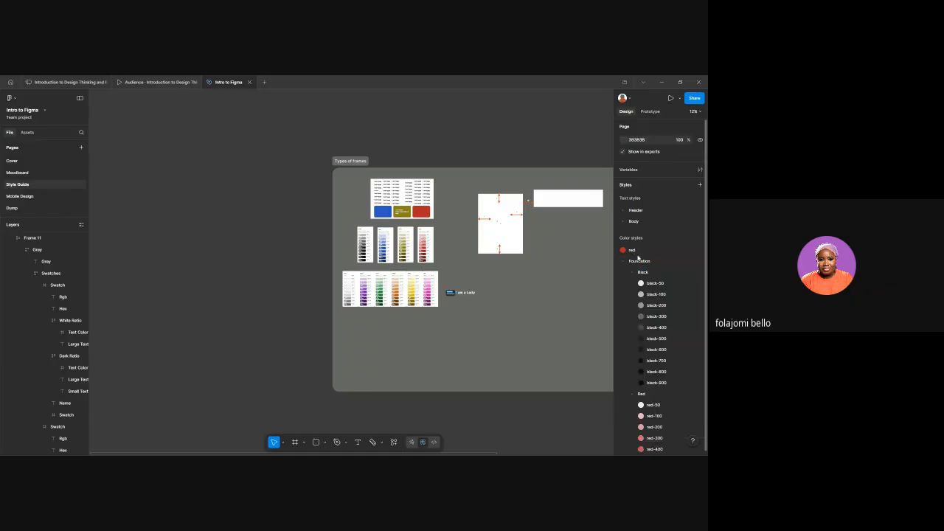
Step: Delete the standalone red color style that sits above the color groups
click(637, 254)
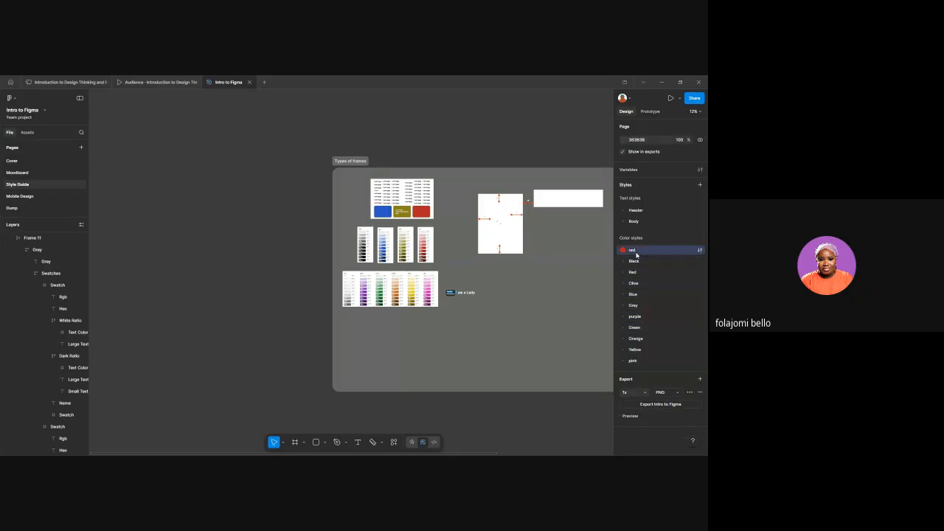
right_click(637, 255)
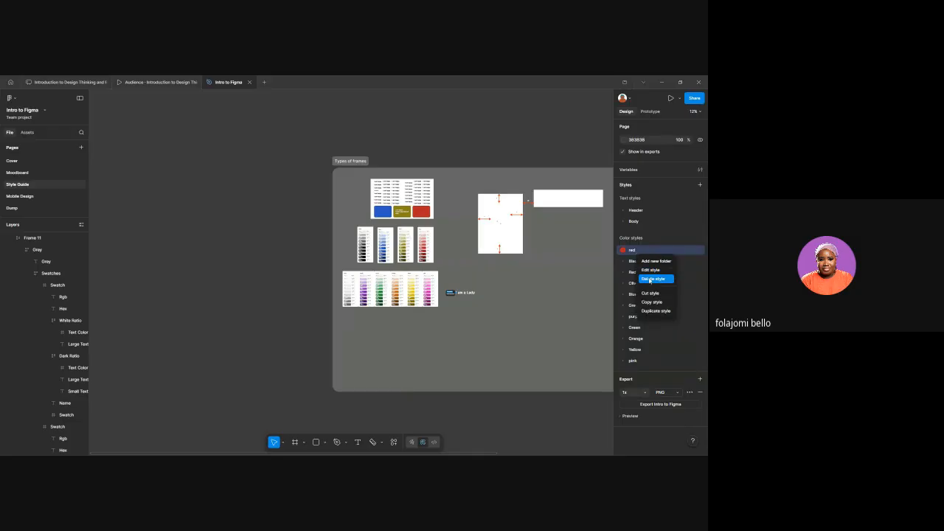
click(650, 278)
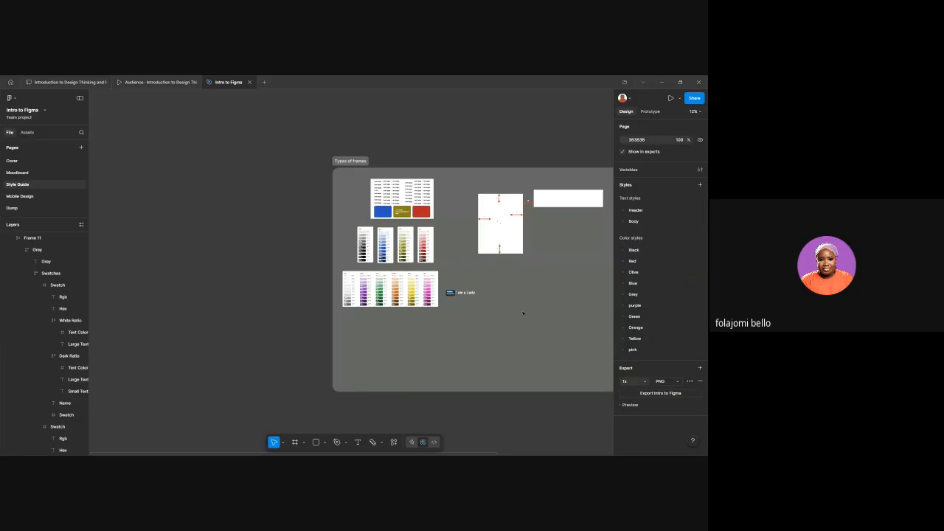
Step: Find and run the Styles to Variables Converter plugin to turn the color styles into variables
scroll(358, 264, right, 5)
scroll(358, 264, up, 1)
scroll(433, 254, left, 5)
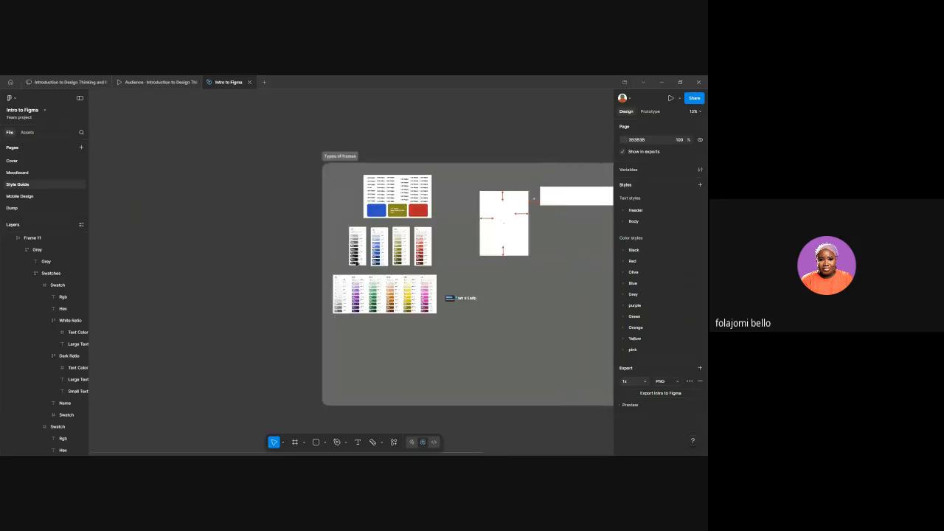
scroll(380, 249, up, 3)
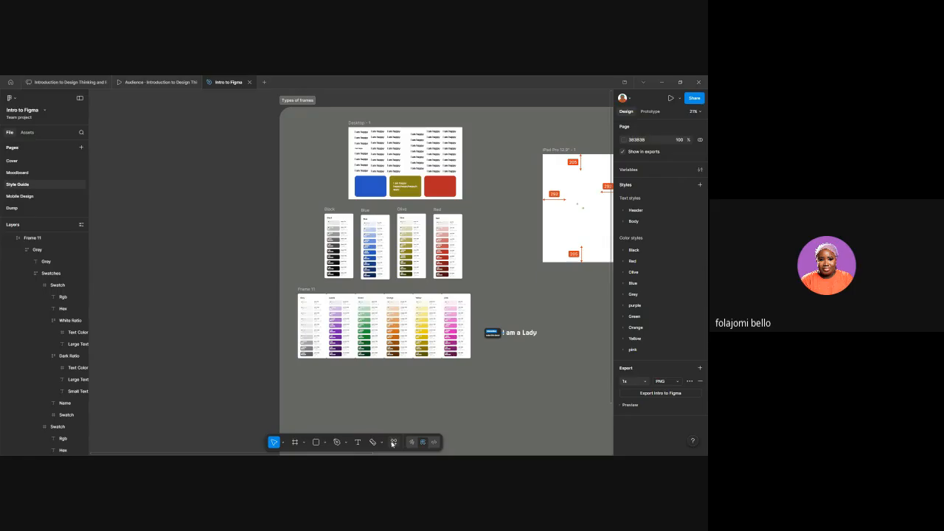
click(393, 442)
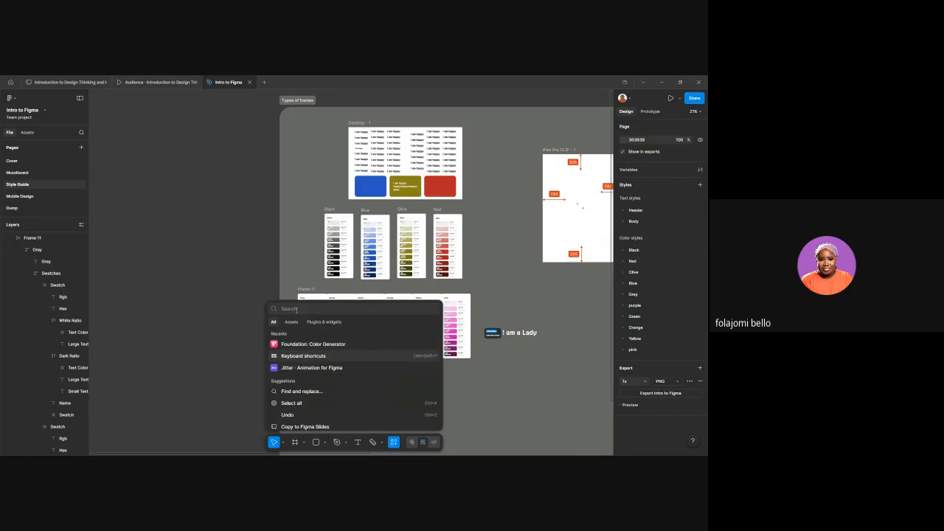
text(st)
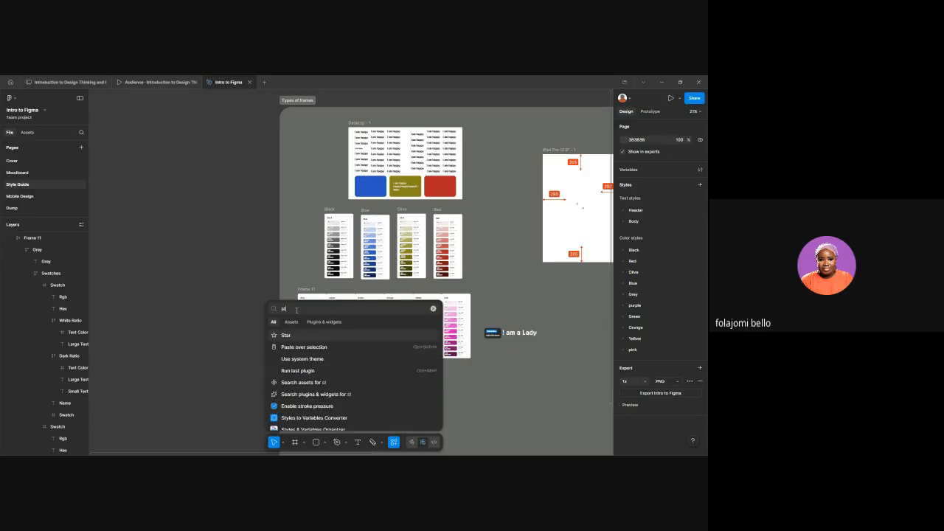
scroll(303, 387, down, 2)
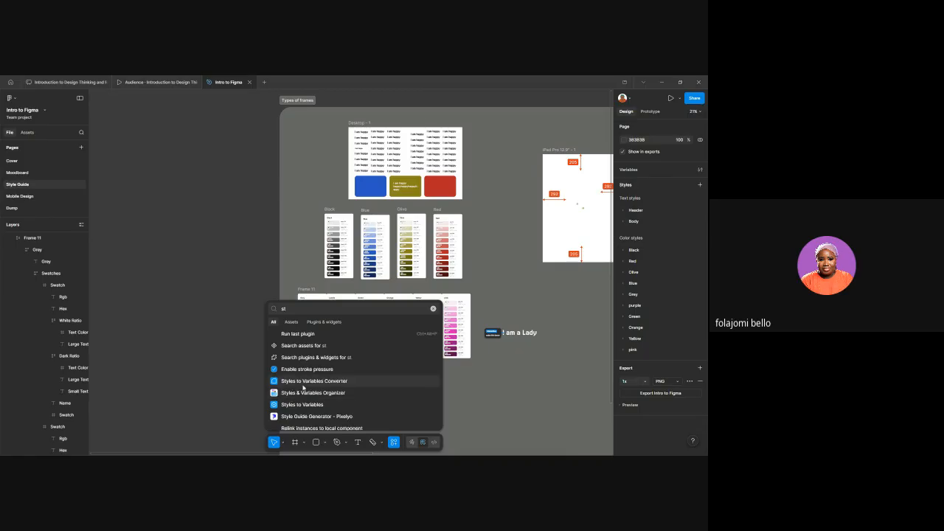
click(303, 385)
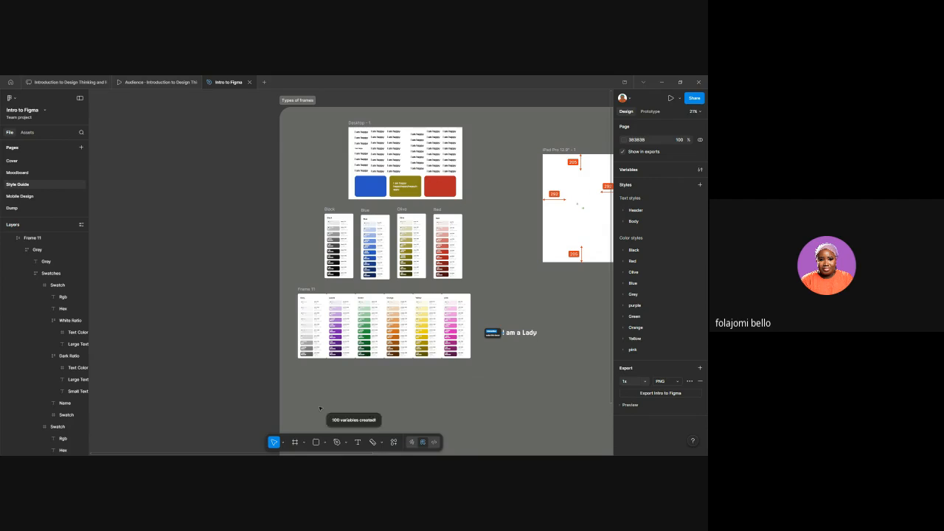
Step: Open the local variables and examine the Color Styles collection from the Black group through the Pink group, then close it
click(700, 171)
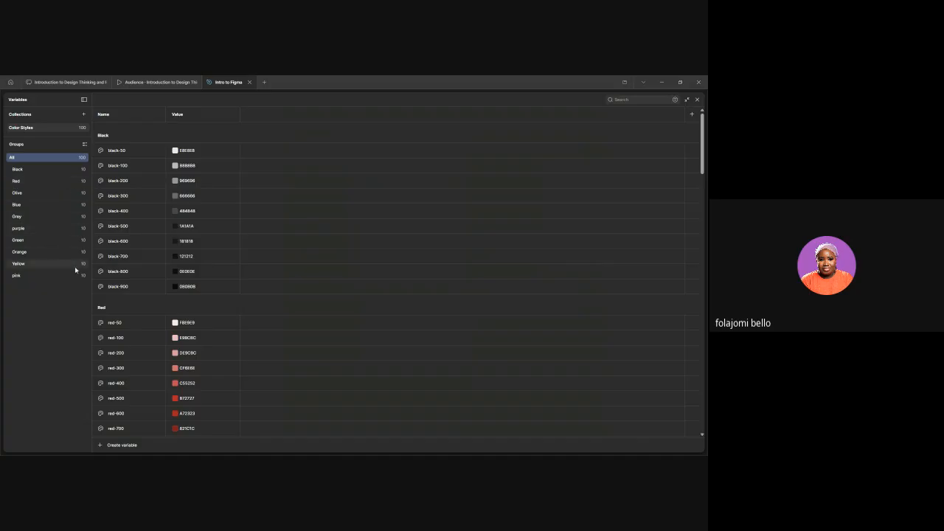
scroll(222, 344, down, 5)
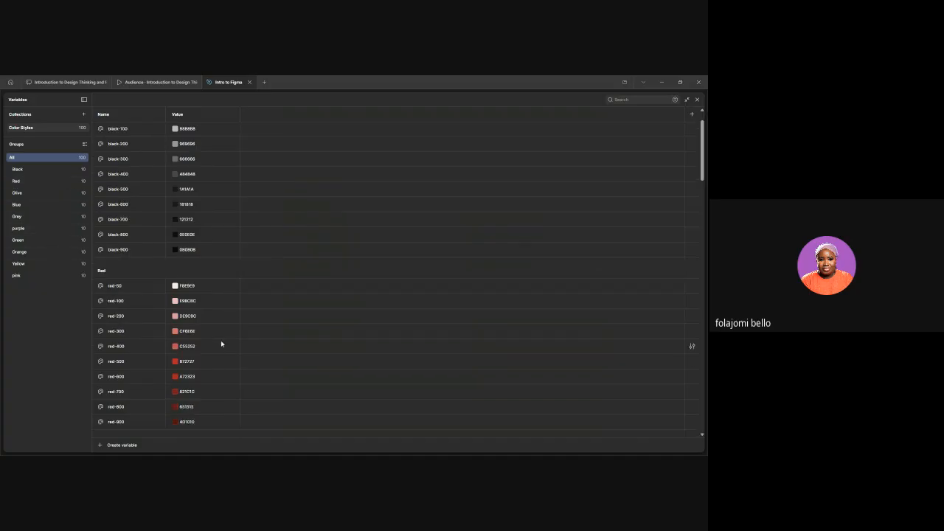
scroll(221, 343, down, 8)
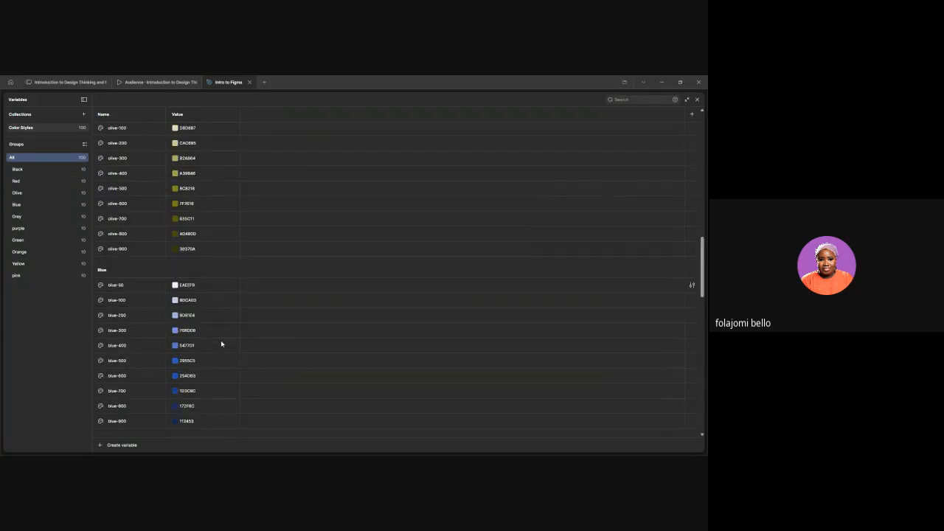
scroll(220, 341, down, 8)
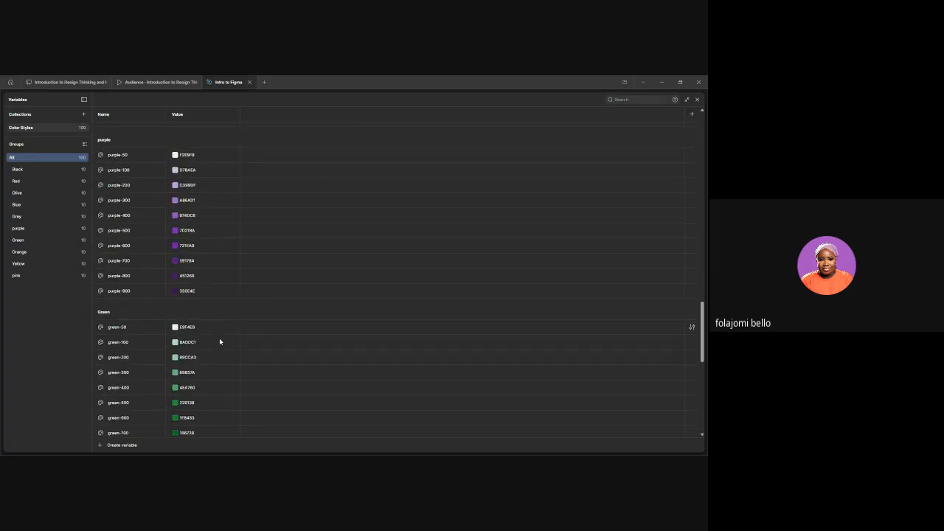
scroll(222, 342, down, 2)
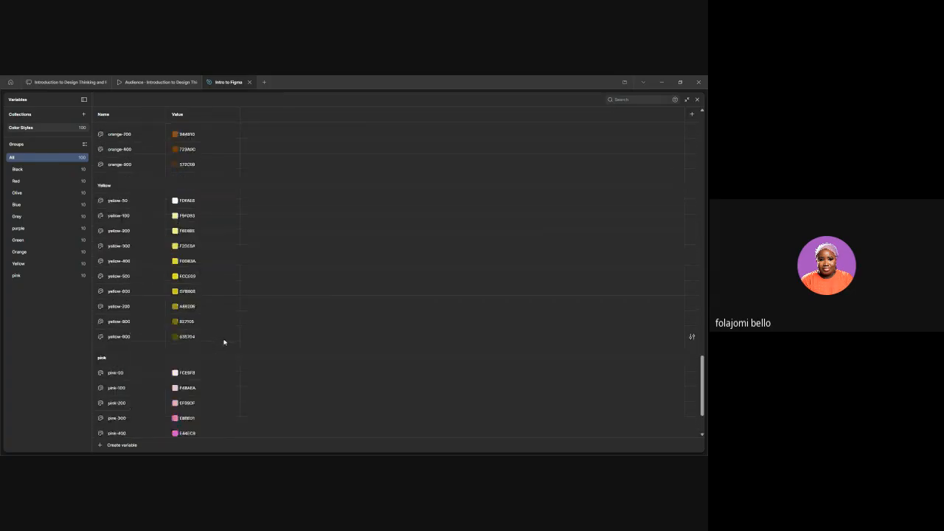
scroll(223, 338, up, 10)
scroll(223, 336, up, 10)
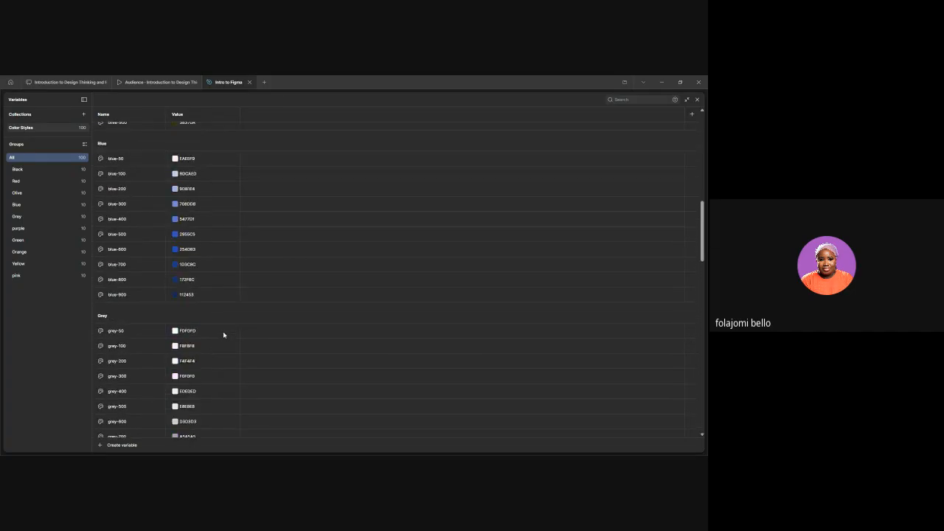
scroll(224, 335, up, 5)
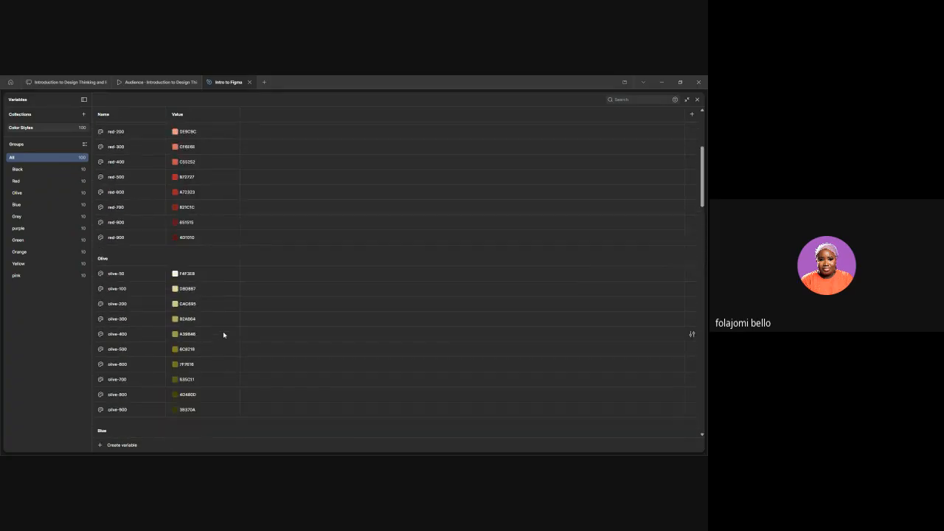
scroll(224, 336, up, 1)
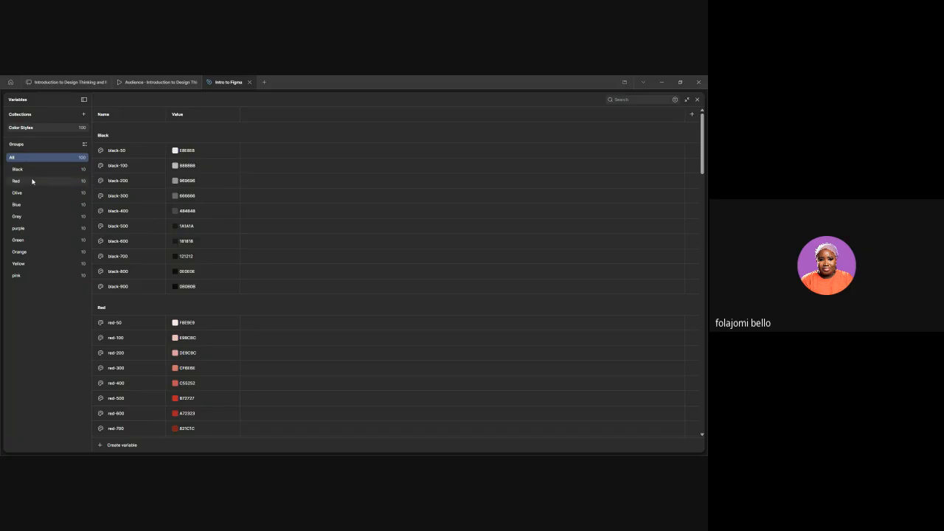
key(Escape)
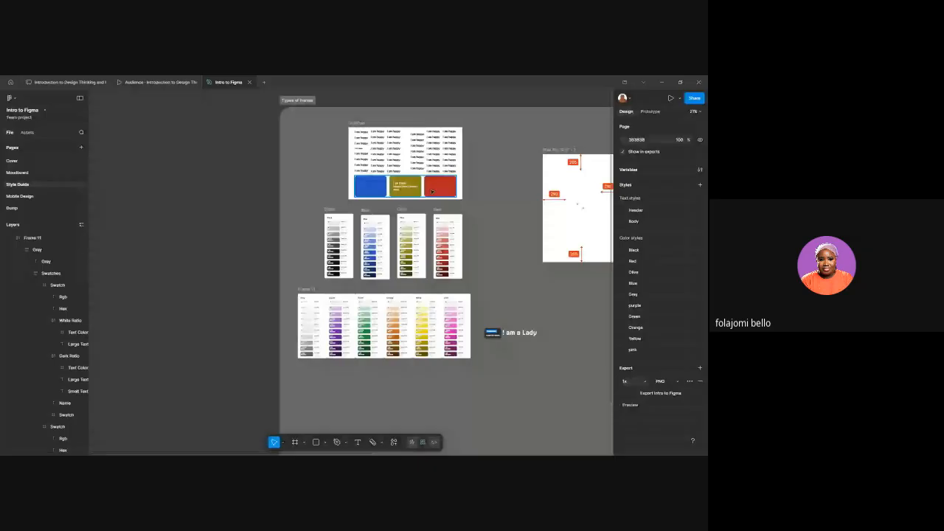
Step: Open the library colors for the red card's fill and compare the square variable swatches with the round style swatches
click(432, 191)
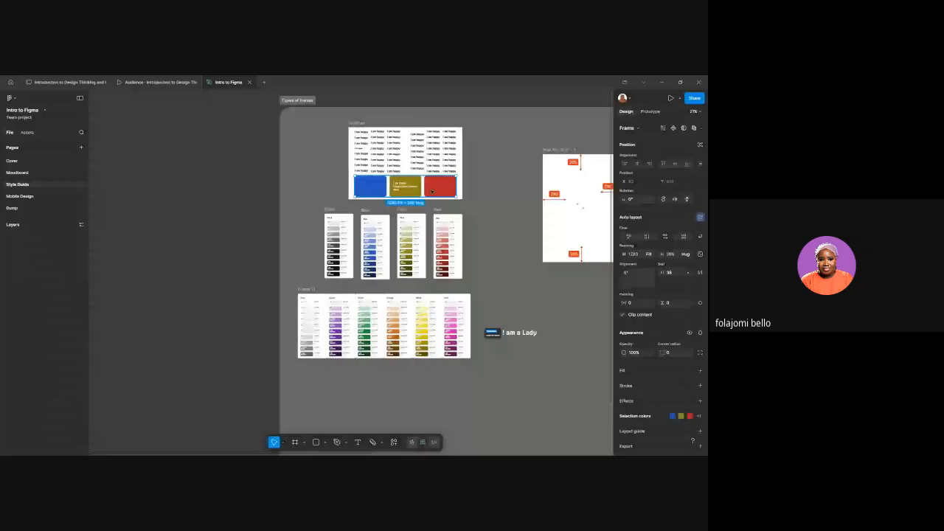
click(440, 189)
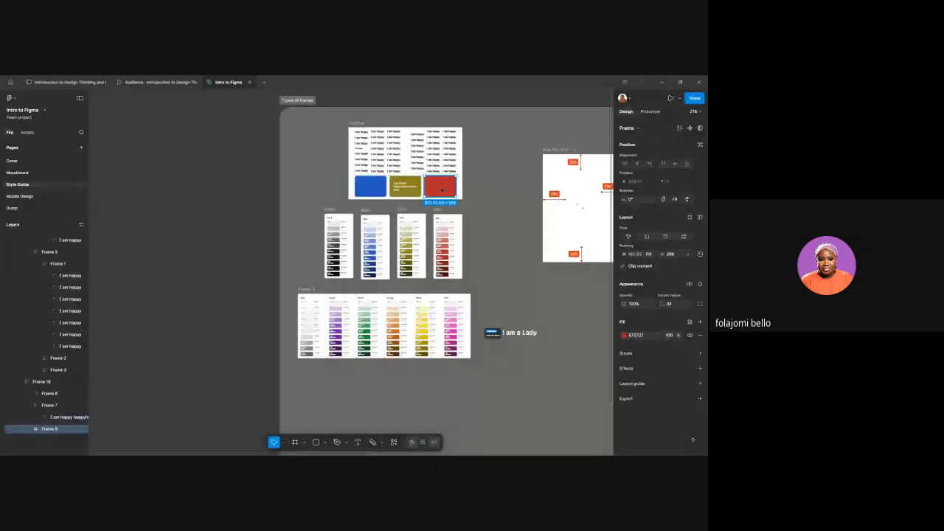
click(690, 322)
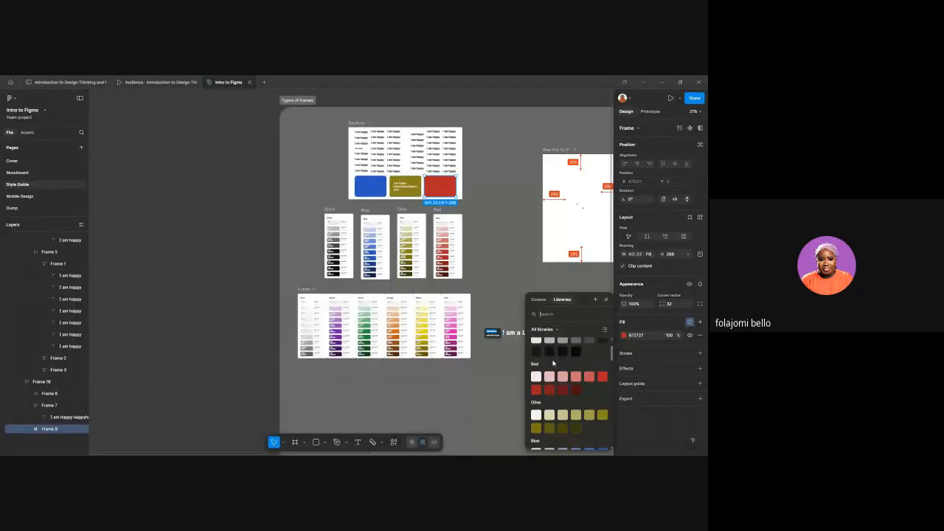
scroll(553, 363, down, 1)
scroll(554, 363, down, 5)
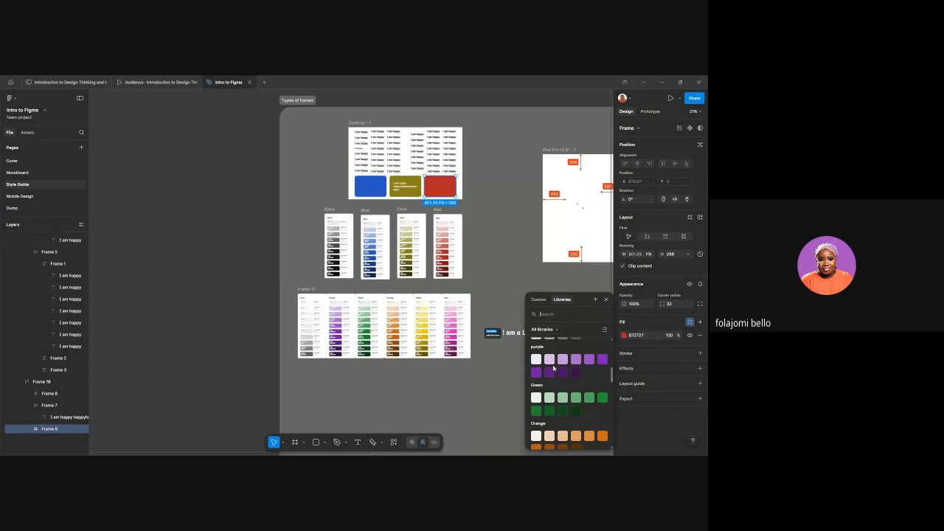
scroll(554, 364, down, 3)
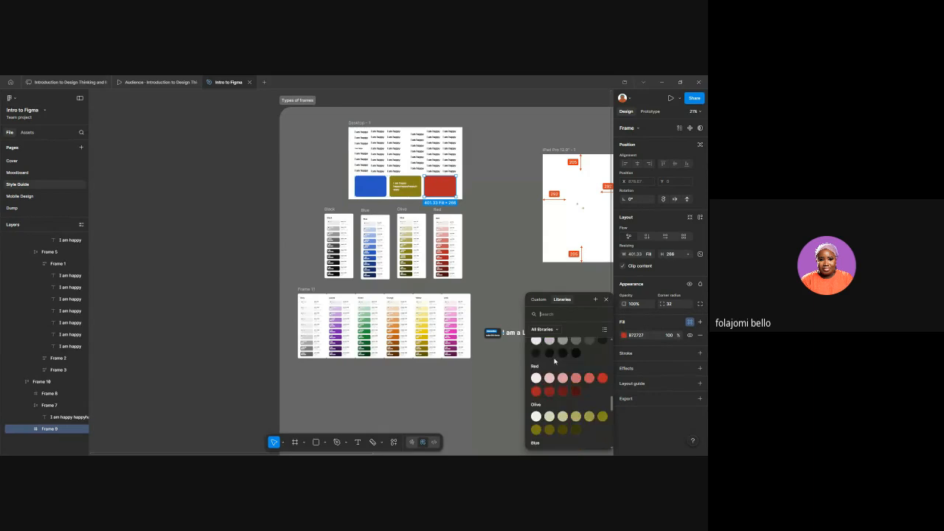
scroll(555, 360, down, 5)
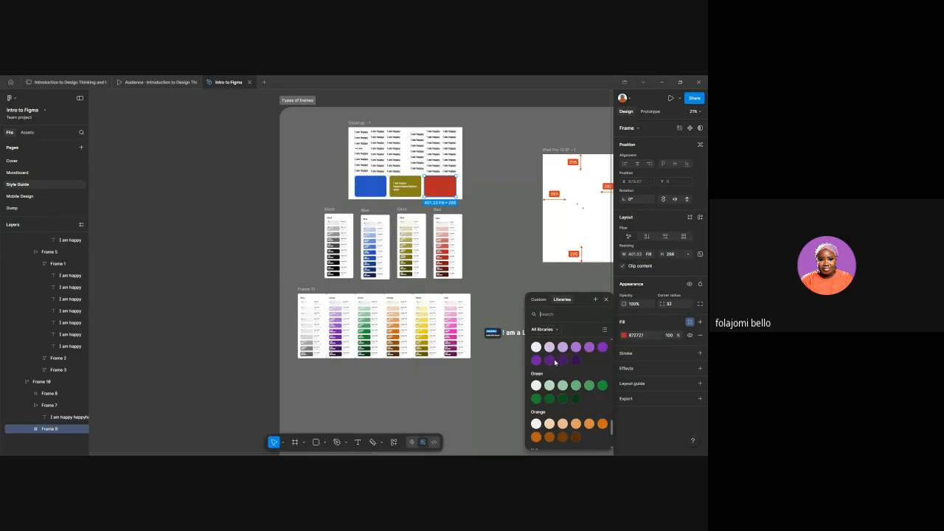
scroll(557, 380, down, 3)
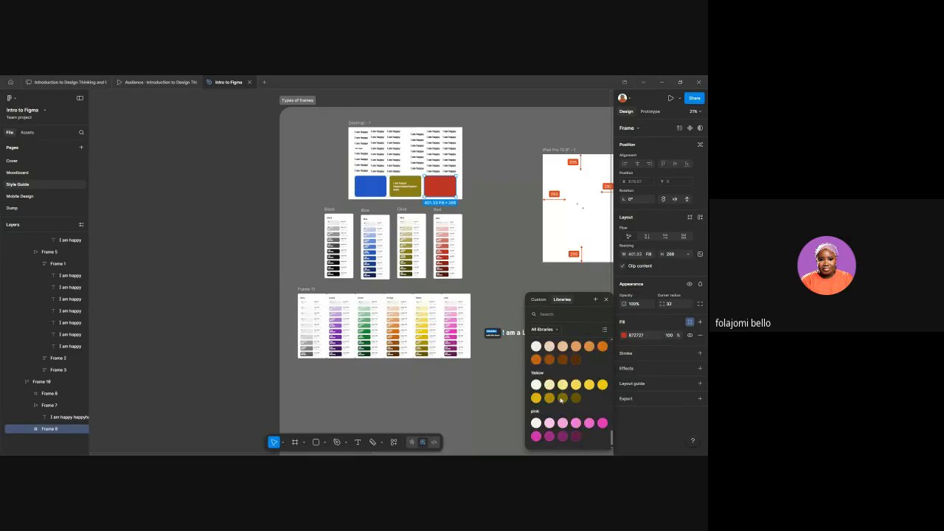
scroll(562, 400, up, 6)
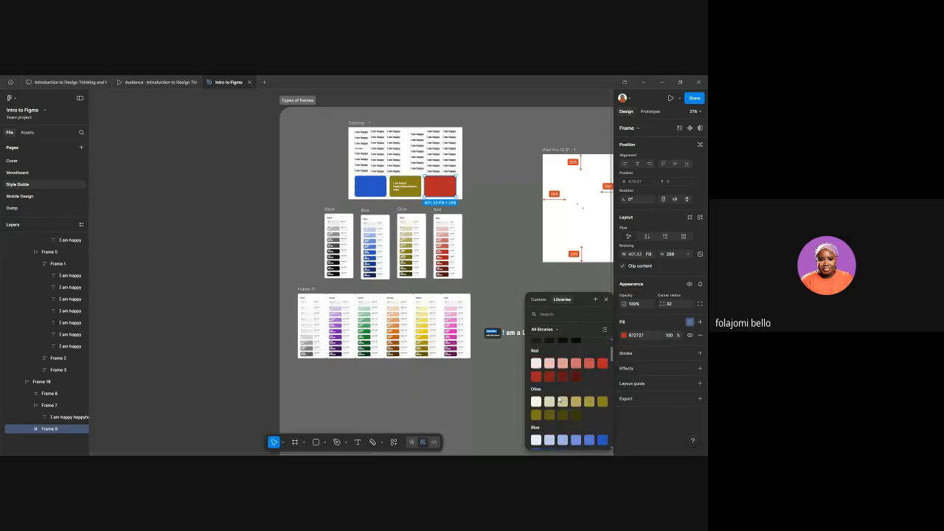
scroll(560, 400, down, 8)
scroll(560, 399, up, 3)
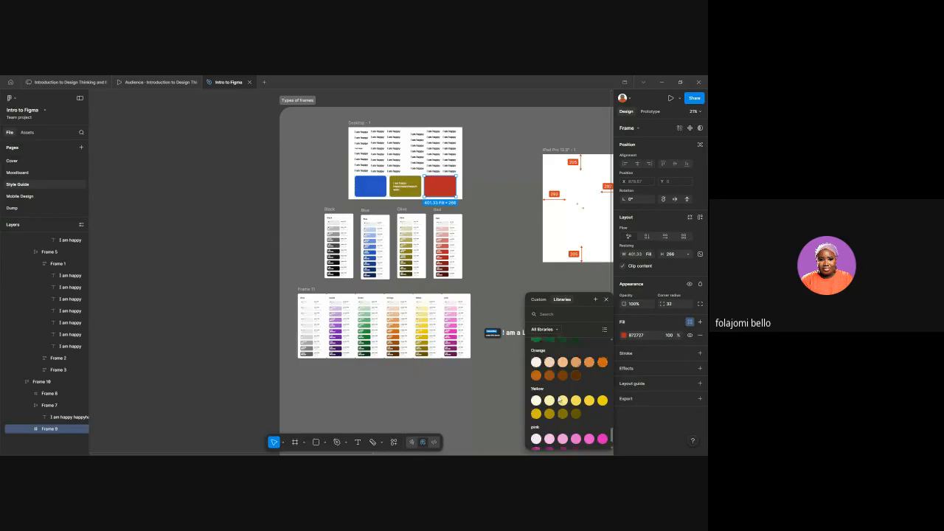
scroll(559, 399, up, 1)
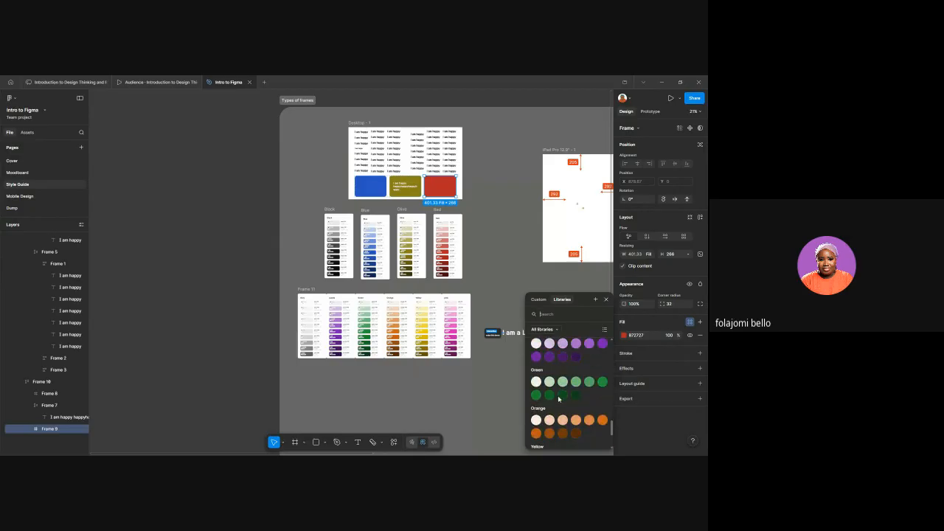
scroll(559, 399, up, 4)
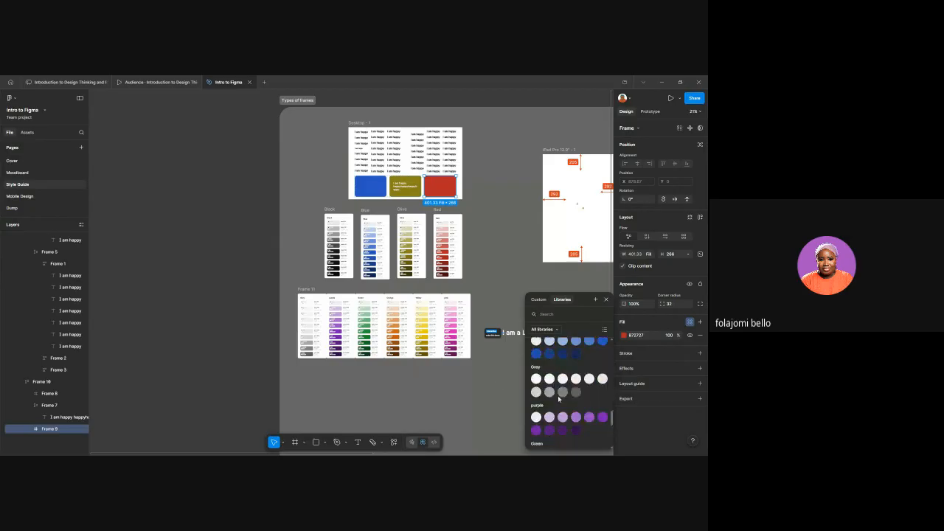
click(275, 290)
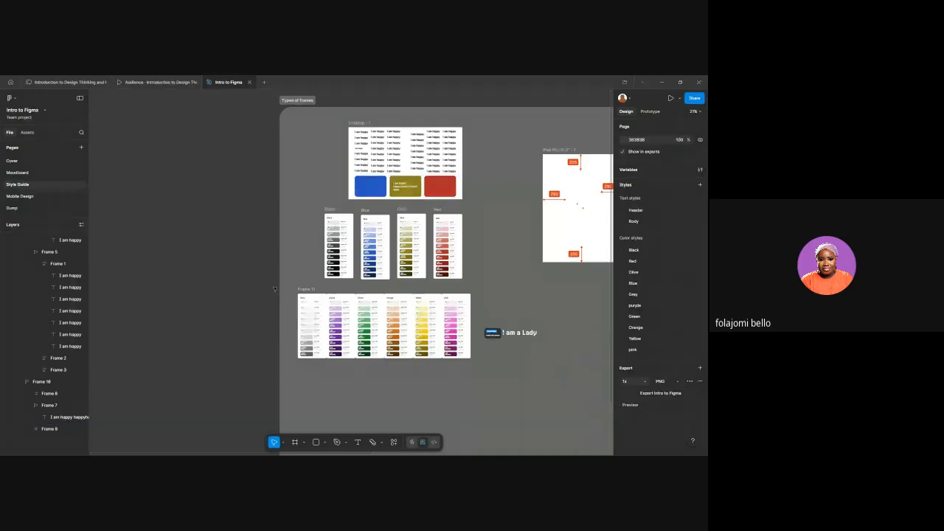
Step: Delete all color style groups from Black through pink, keeping the text styles
click(652, 254)
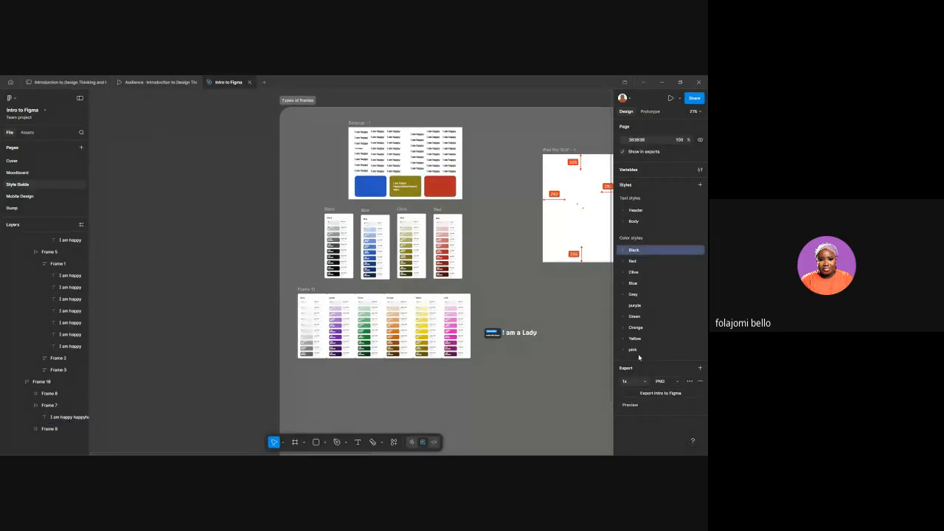
shift+click(635, 349)
key(Delete)
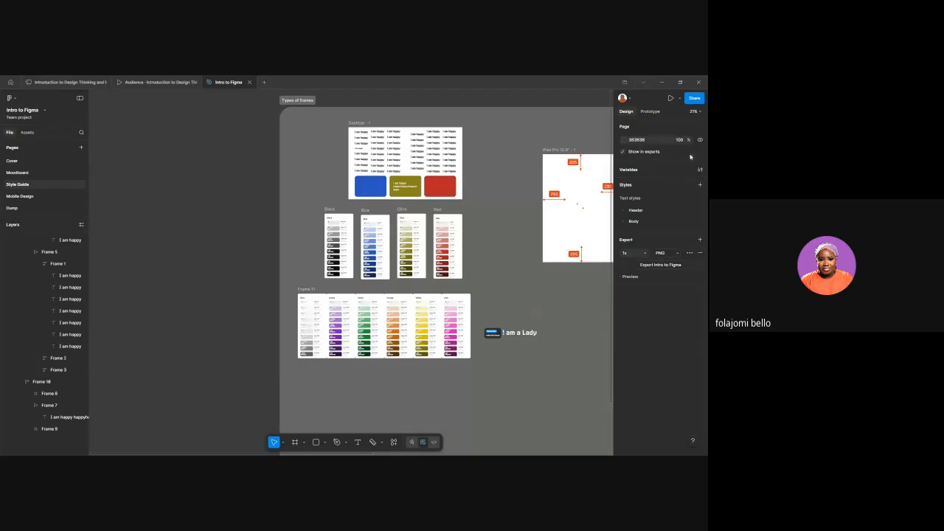
Step: Reopen the library colors for the red card's fill and review the swatches from Black through pink
click(450, 192)
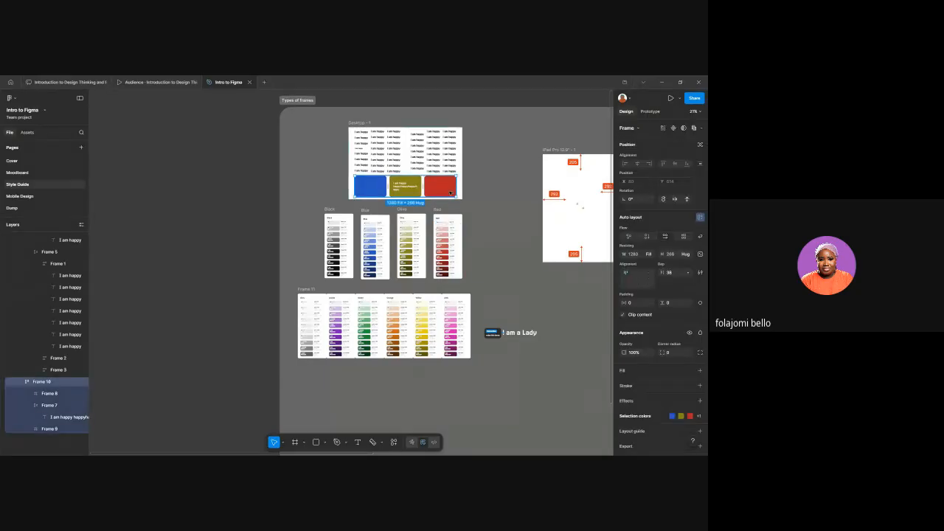
click(450, 193)
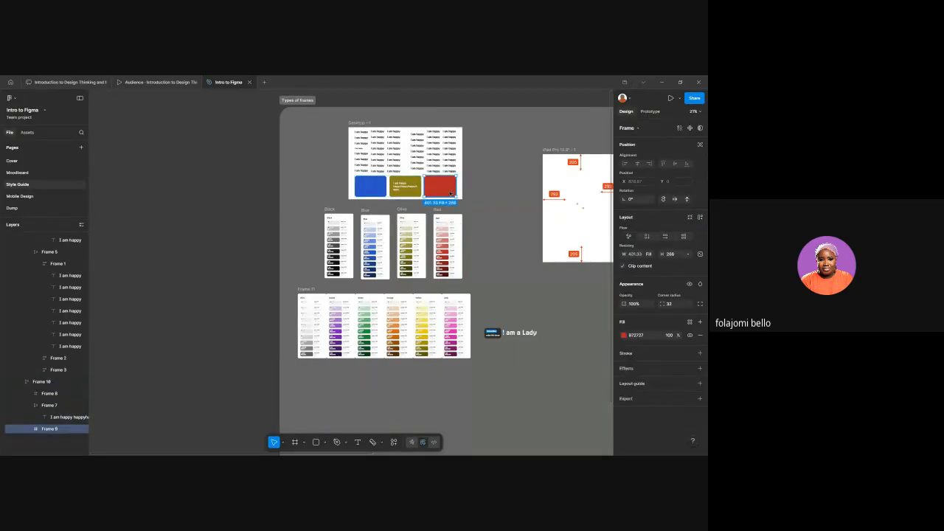
click(690, 322)
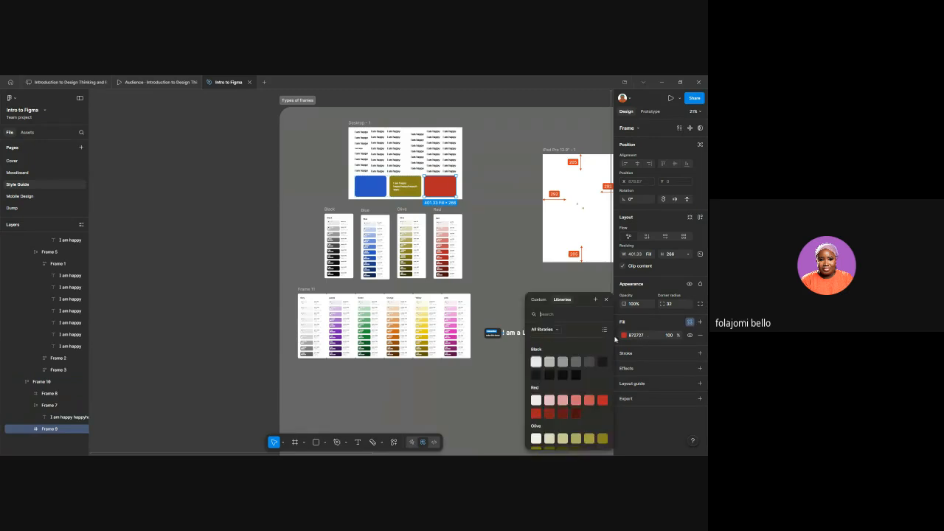
scroll(543, 347, down, 6)
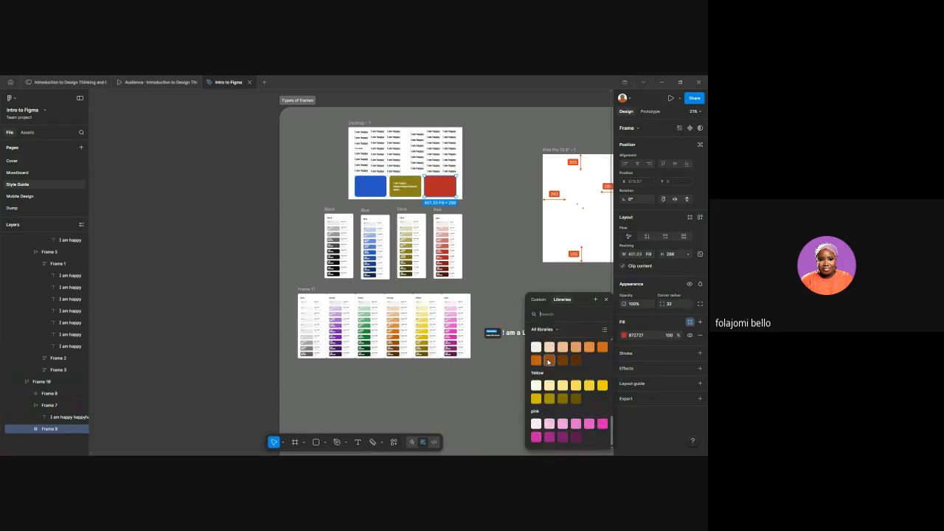
scroll(549, 362, up, 8)
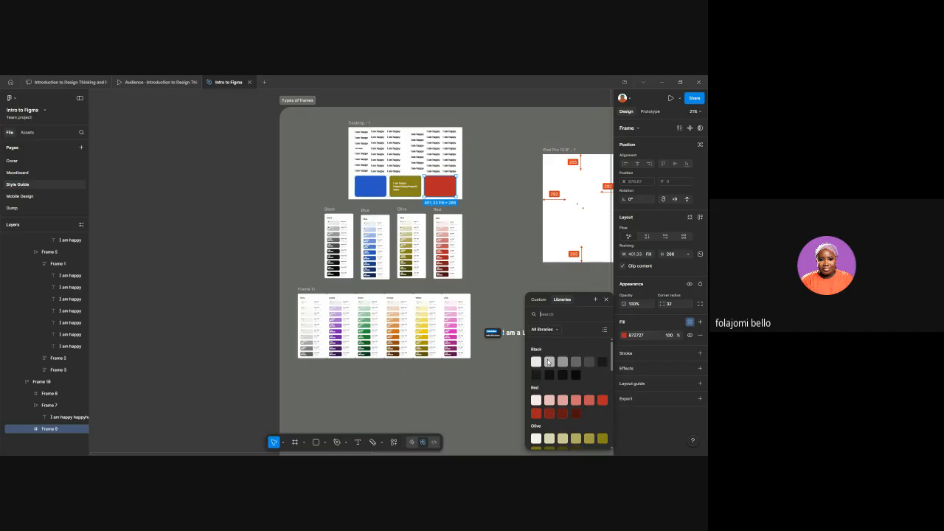
scroll(548, 362, down, 6)
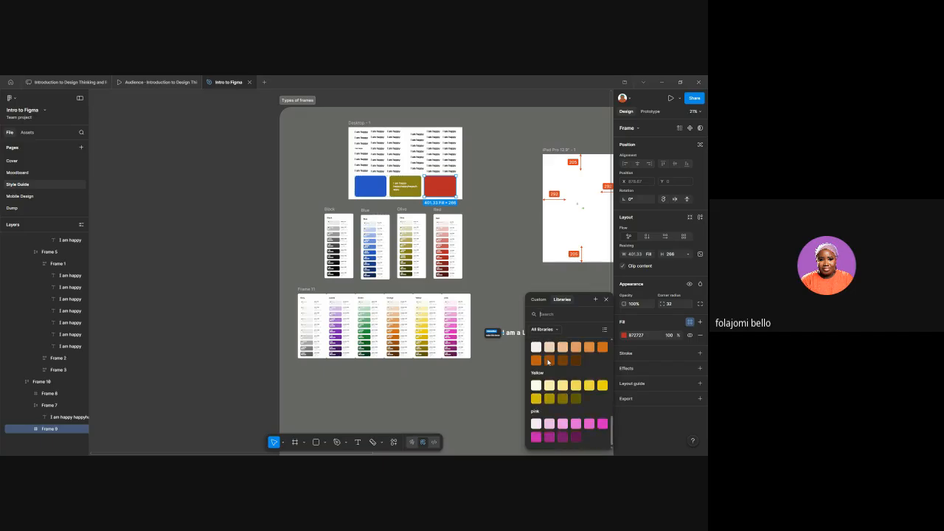
scroll(549, 362, up, 7)
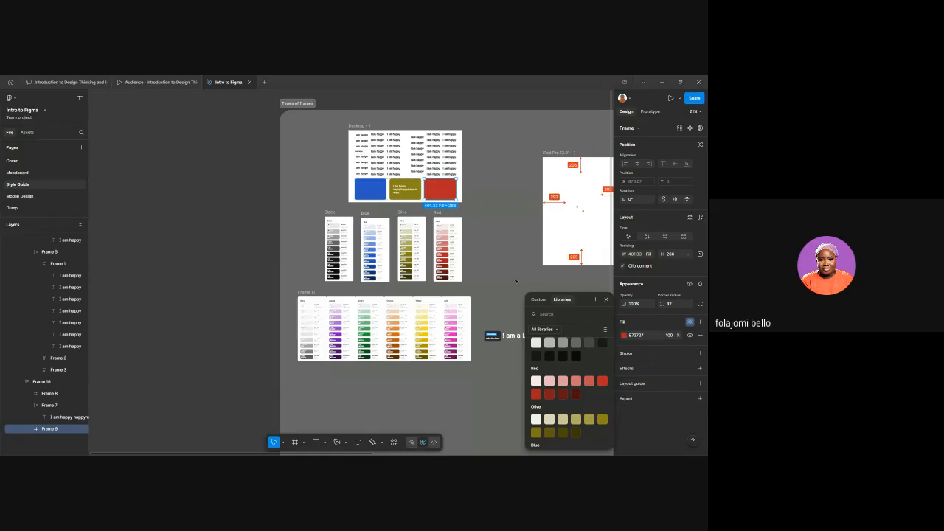
Step: Move the Nigeria flag and reserve icons out of the iPhone frame onto the empty canvas beside the iPad Pro frame
scroll(514, 283, right, 4)
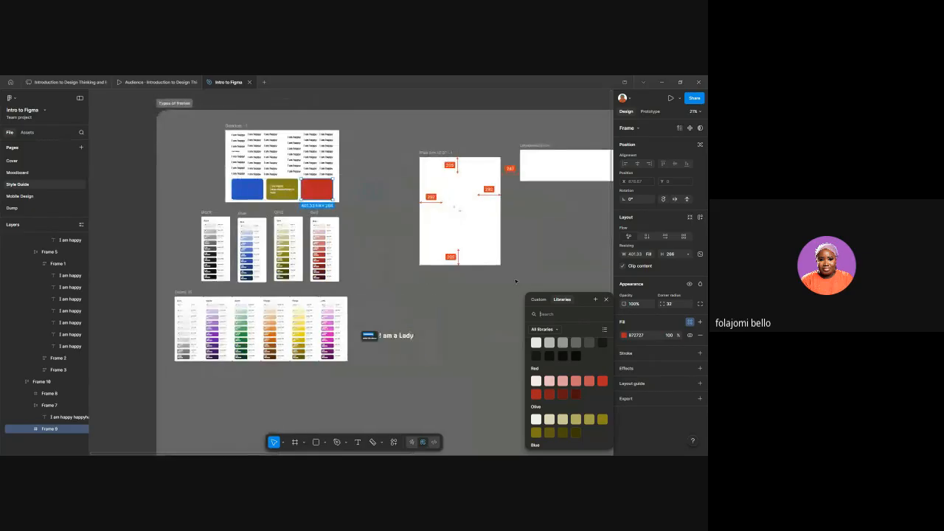
click(460, 232)
scroll(460, 231, up, 5)
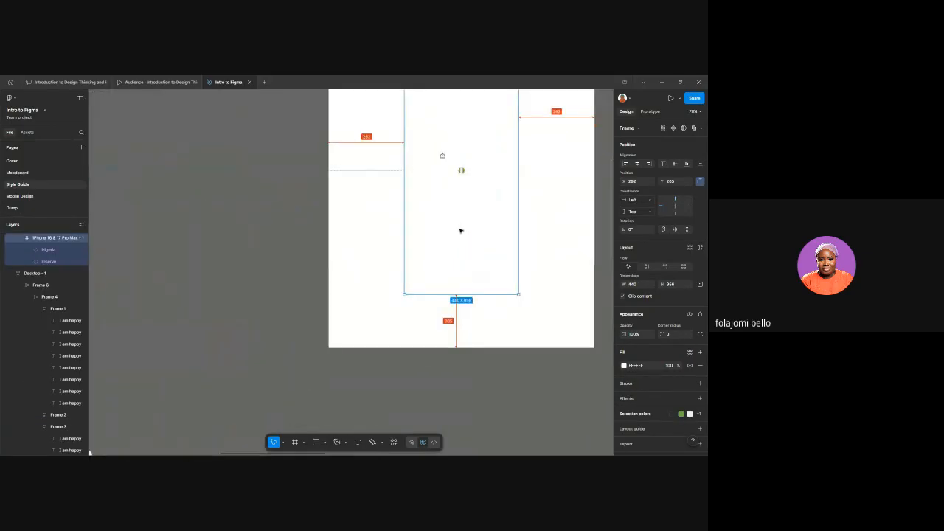
scroll(461, 231, right, 1)
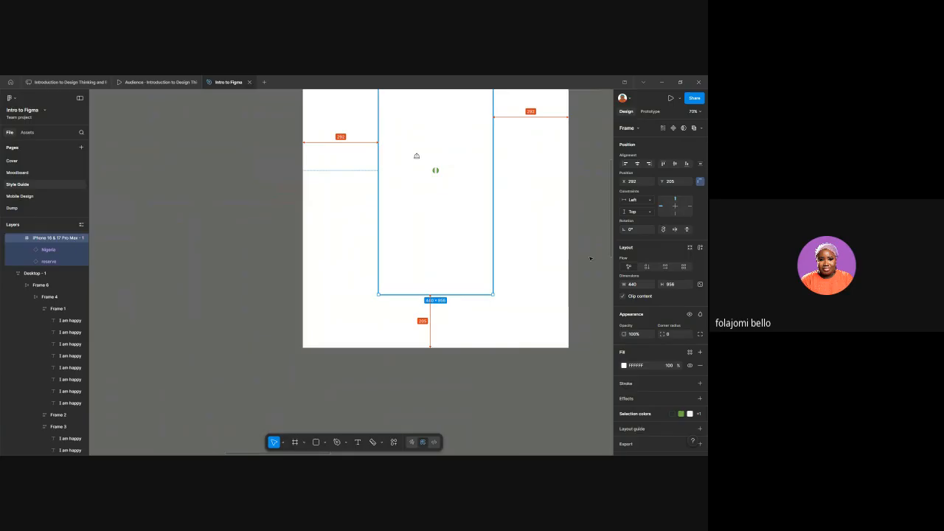
scroll(460, 302, up, 3)
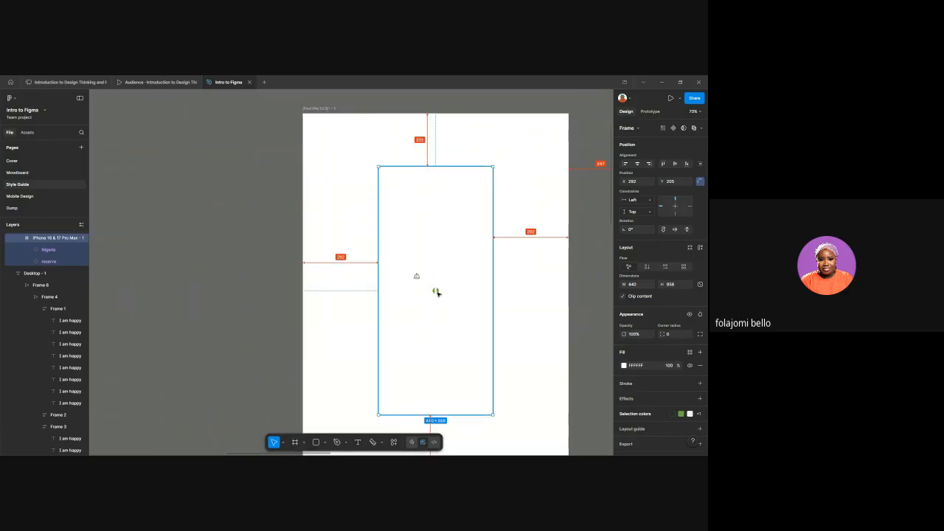
double_click(436, 293)
shift+click(418, 276)
shift+click(418, 277)
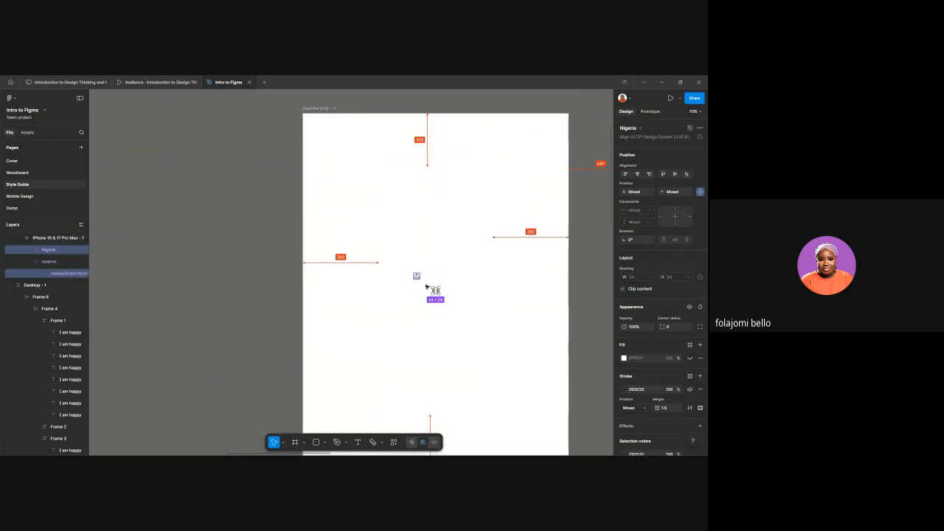
drag(426, 287, 224, 299)
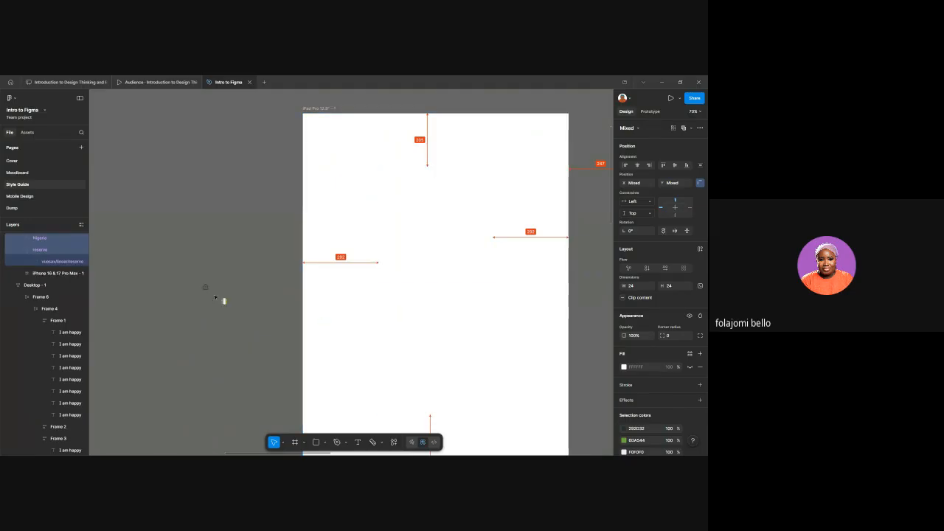
Step: Fill the iPhone 16 & 17 Pro Max frame with an image of city skyscrapers and gold bars, then close the fill settings
click(486, 322)
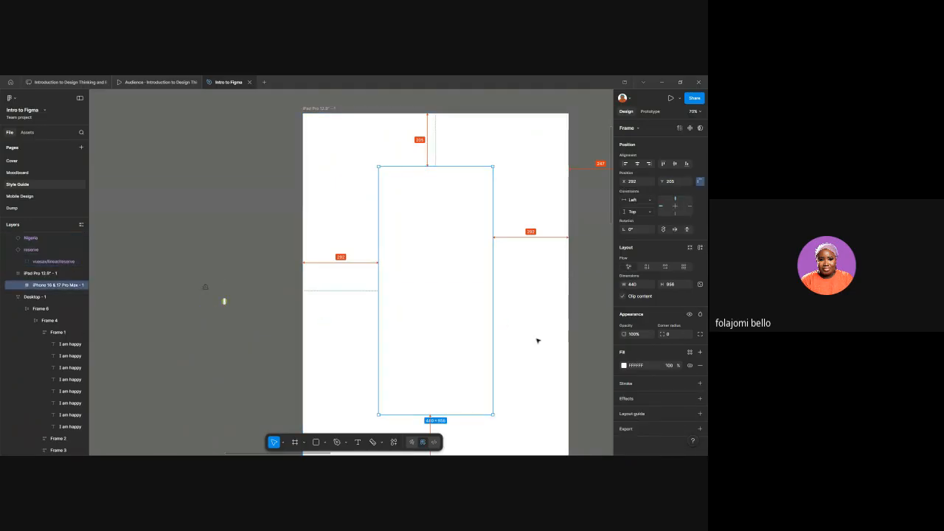
click(701, 354)
click(700, 366)
click(623, 366)
click(623, 366)
click(624, 366)
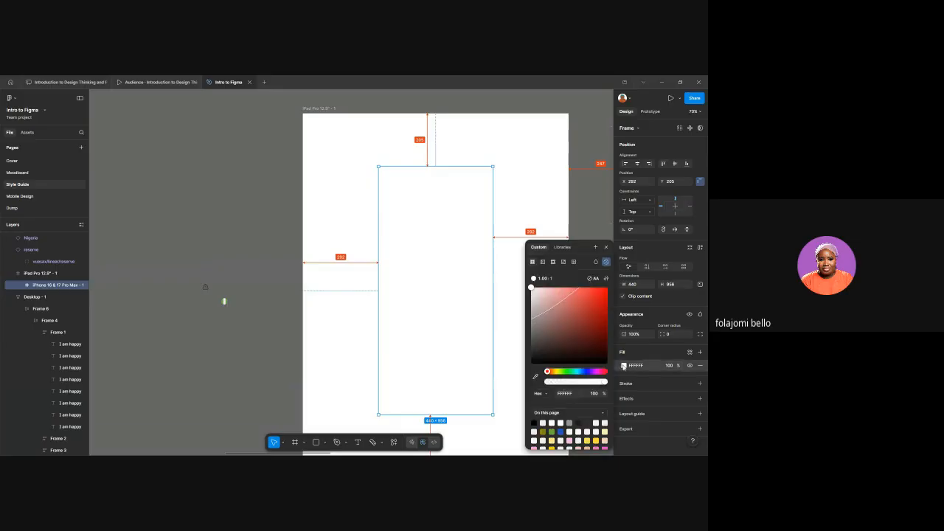
click(565, 269)
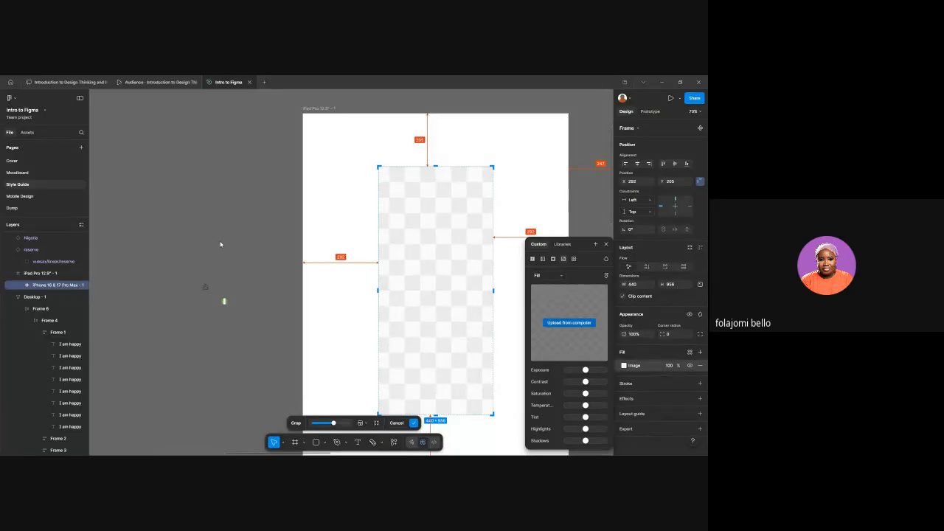
scroll(298, 261, down, 1)
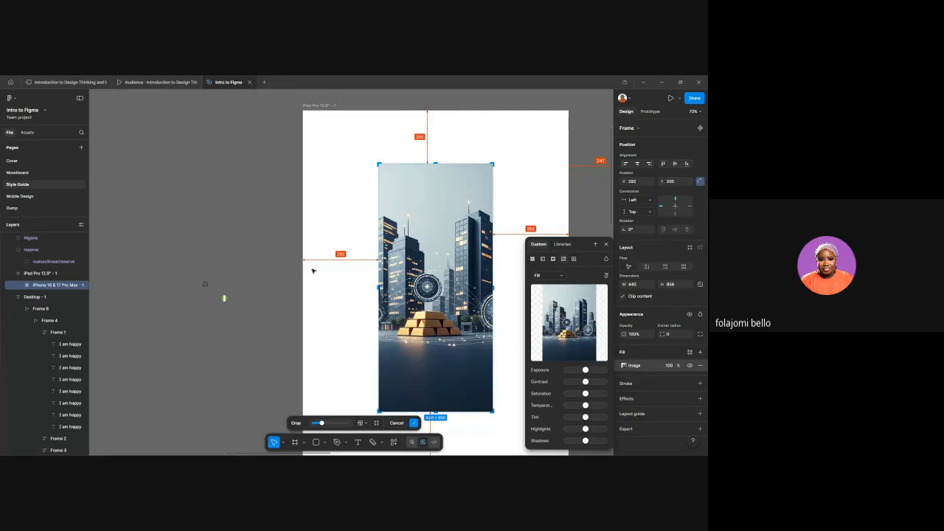
drag(225, 298, 108, 259)
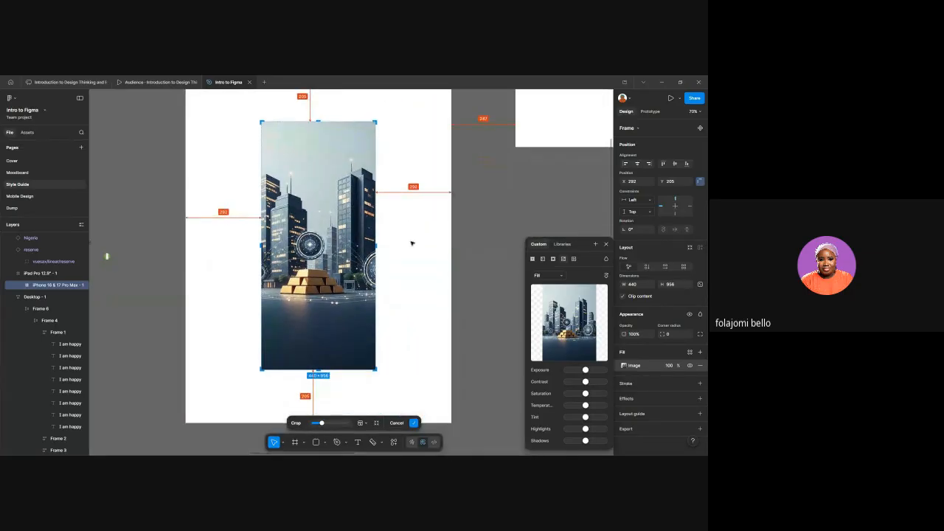
key(Return)
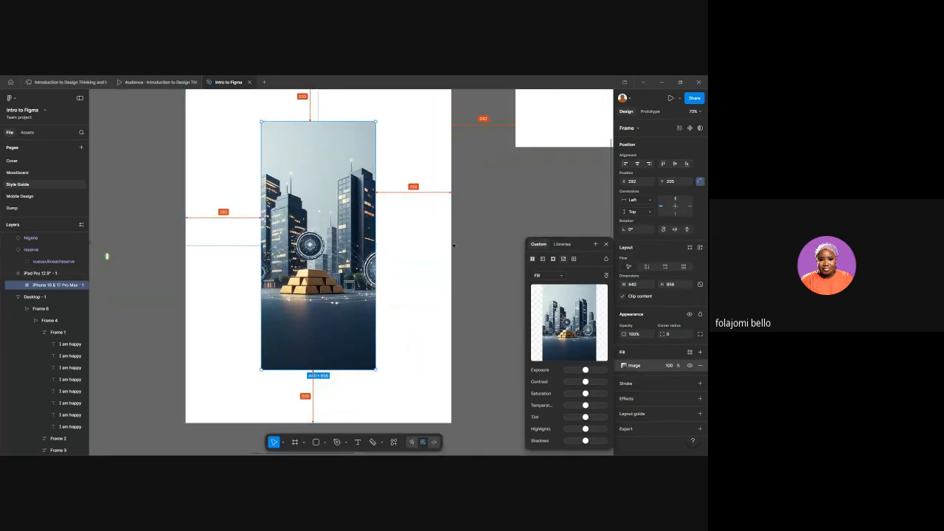
click(607, 243)
Step: Scale the image-filled iPhone 16 & 17 Pro Max frame down proportionally to about 99 × 215 inside the iPad Pro frame
ctrl+scroll(496, 224, down, 5)
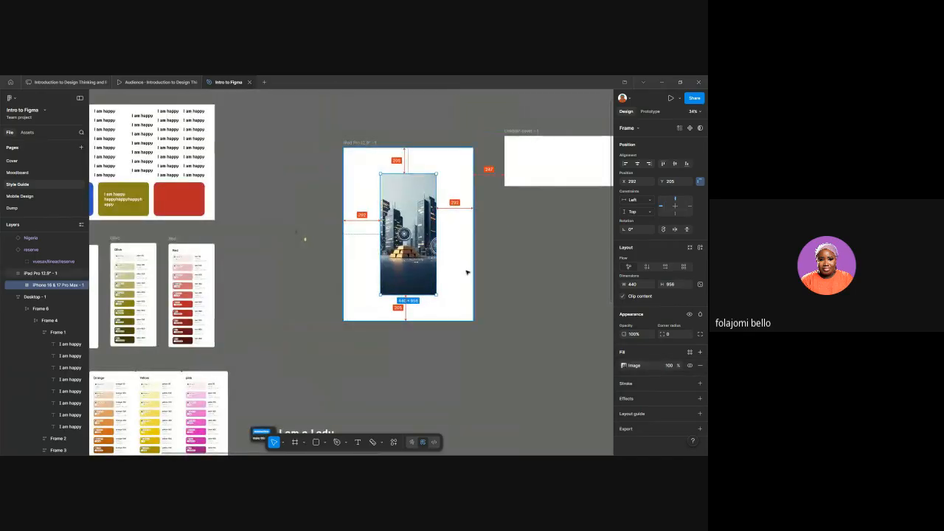
click(361, 283)
ctrl+scroll(361, 283, up, 5)
ctrl+scroll(360, 285, down, 4)
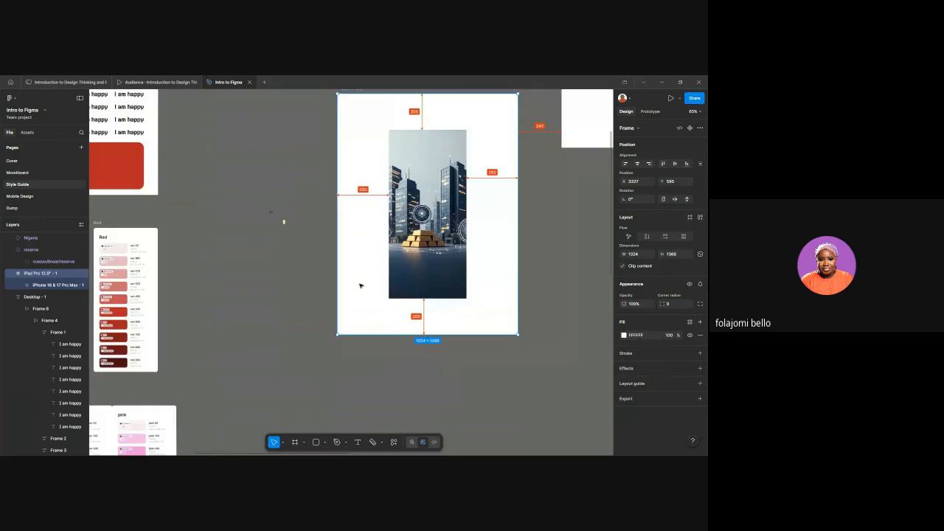
ctrl+scroll(365, 280, down, 2)
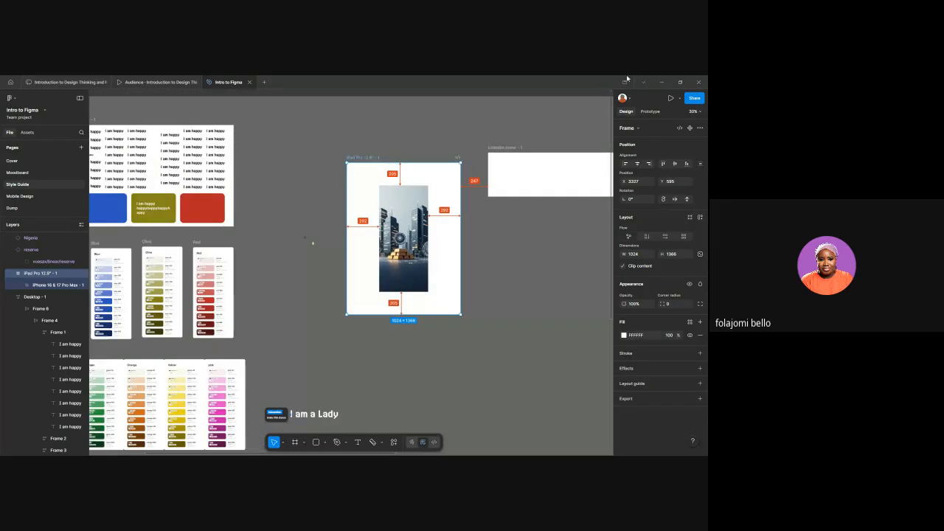
key(Return)
ctrl+scroll(301, 243, up, 4)
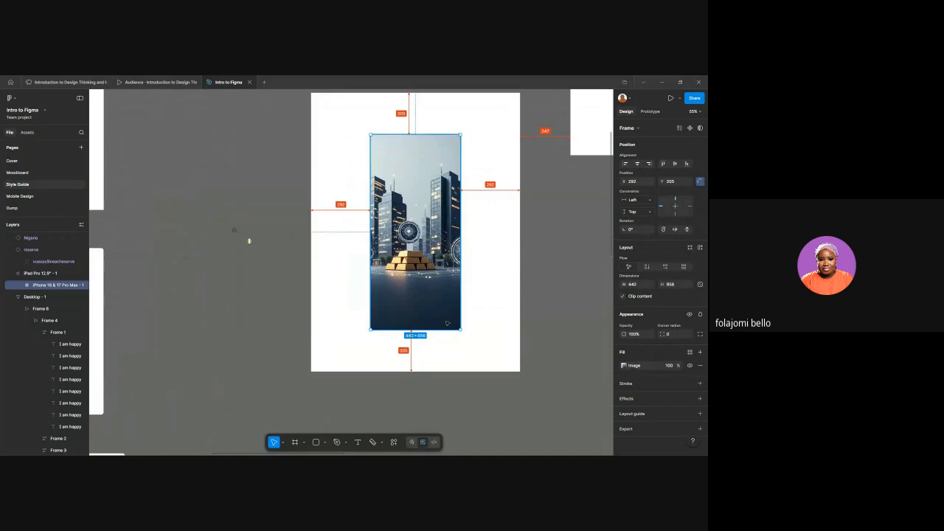
key(k)
drag(460, 330, 415, 275)
drag(409, 212, 391, 246)
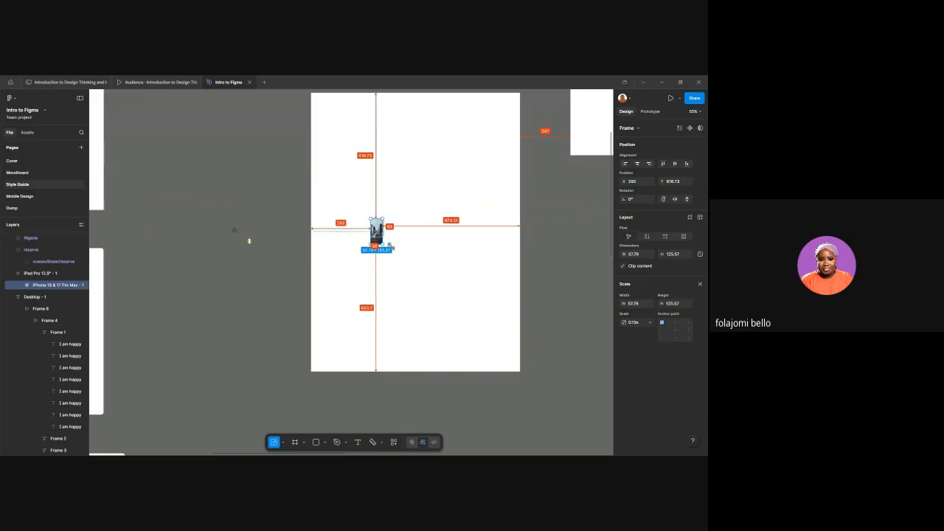
scroll(389, 251, up, 5)
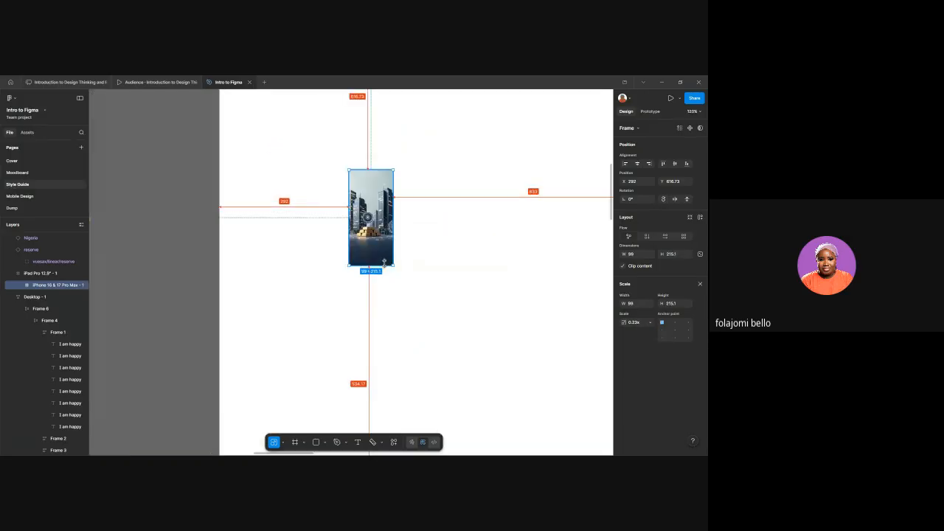
Step: Reduce only the height of the image-filled frame to about 93, making it nearly square
key(v)
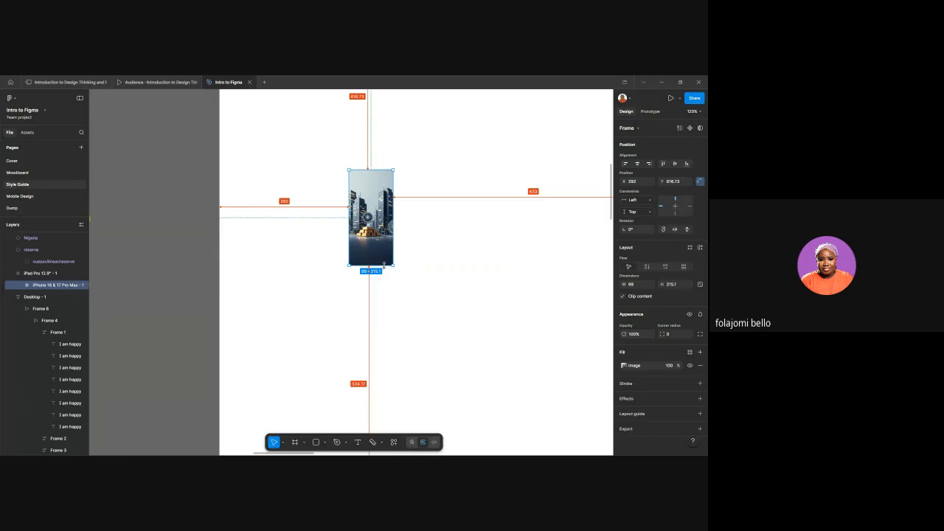
drag(384, 263, 386, 217)
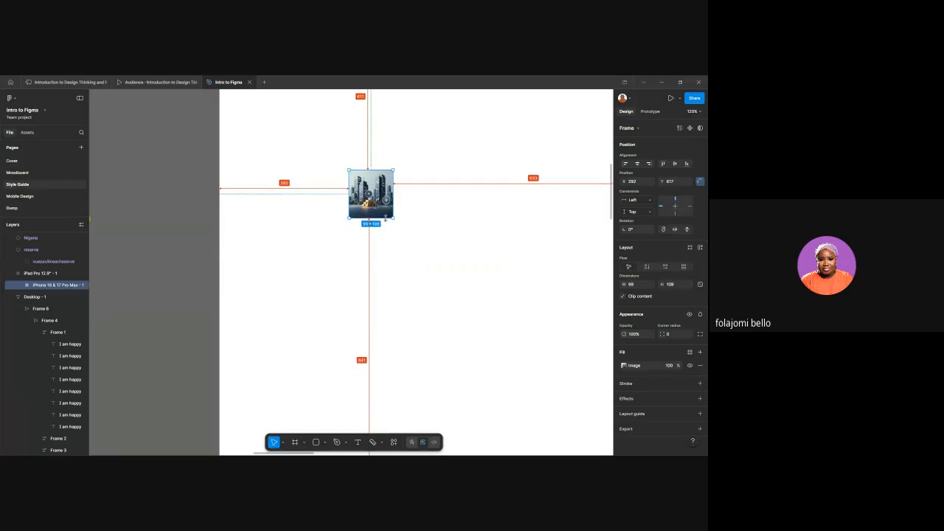
scroll(385, 219, up, 5)
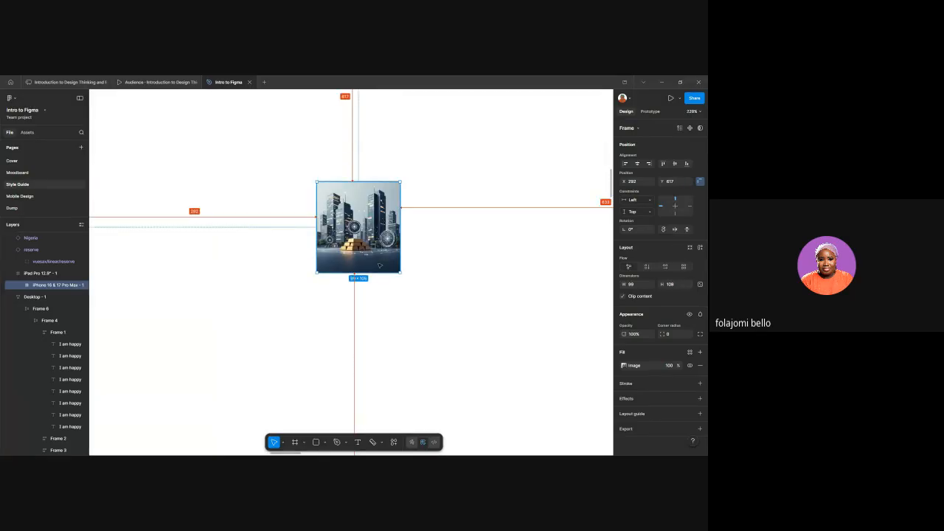
drag(380, 271, 384, 260)
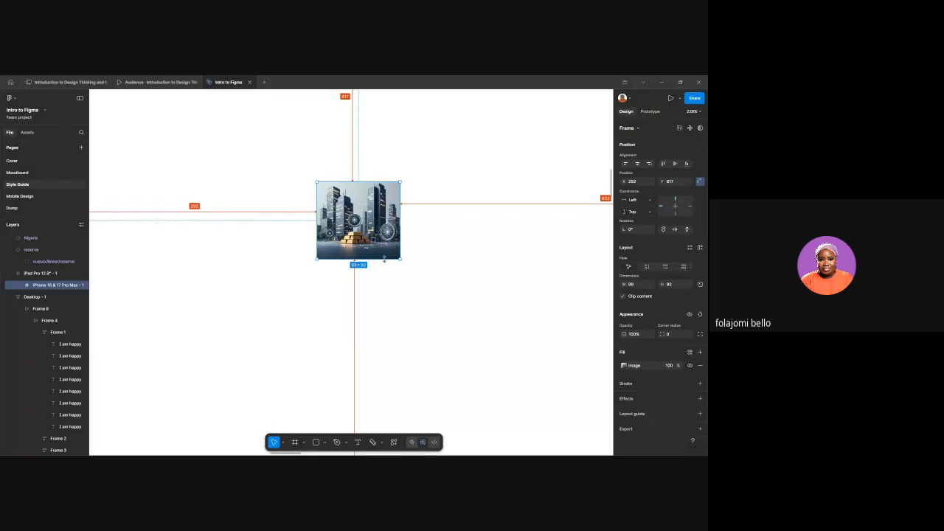
drag(386, 259, 387, 261)
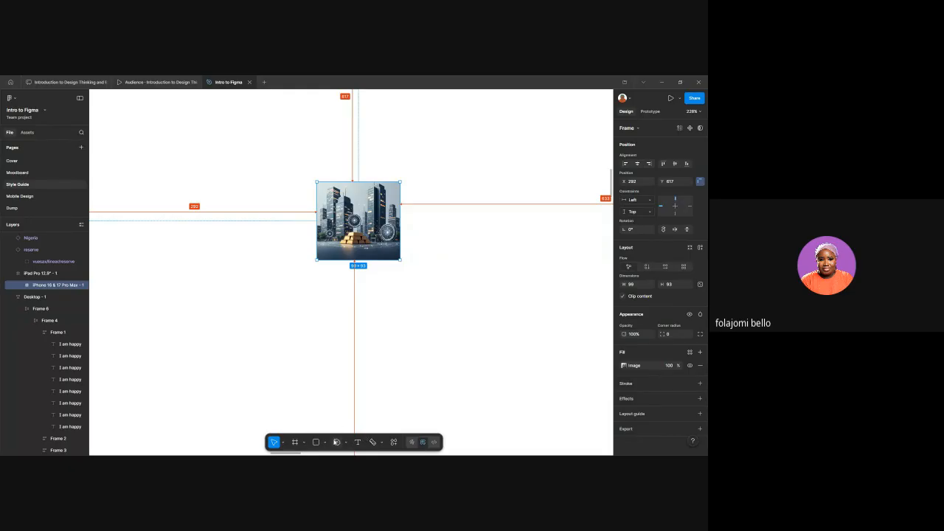
Step: Set the image-filled frame's corner radius to 1000000 to make it round, and deselect it
click(325, 442)
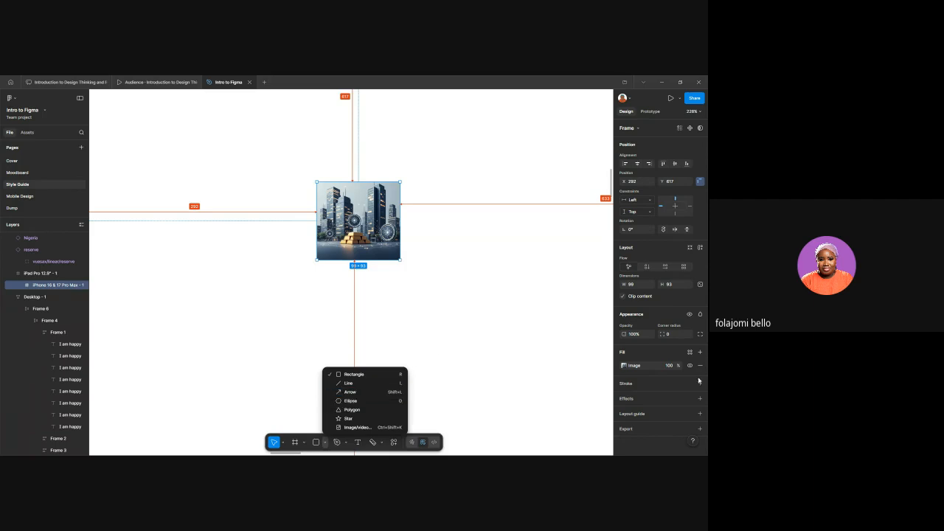
click(680, 336)
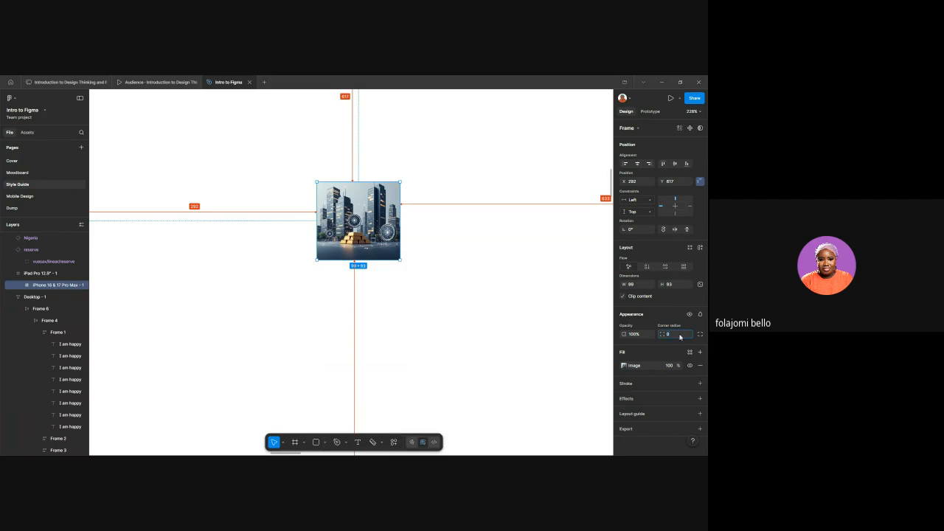
text(1000000)
key(Return)
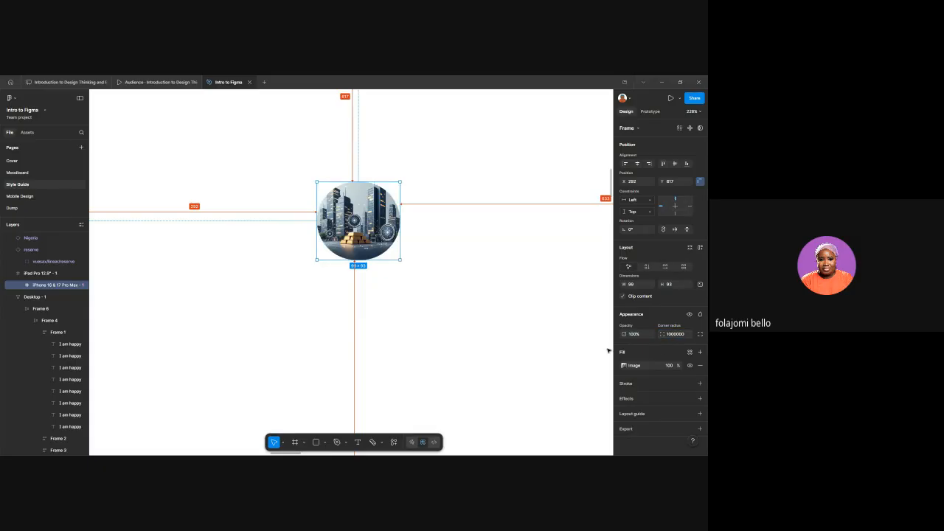
click(556, 354)
Step: Move the rounded image frame up within the iPad Pro frame to about X 282, Y 400
scroll(541, 345, down, 5)
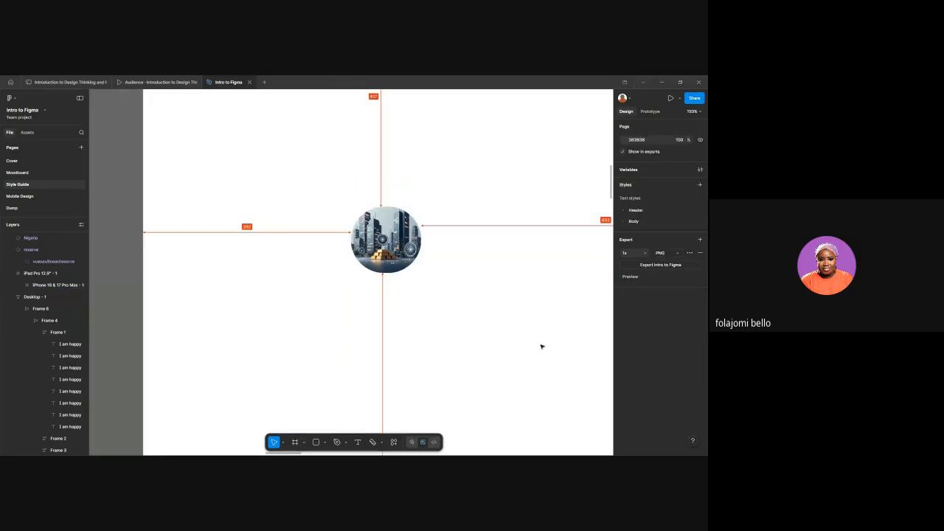
scroll(541, 346, right, 2)
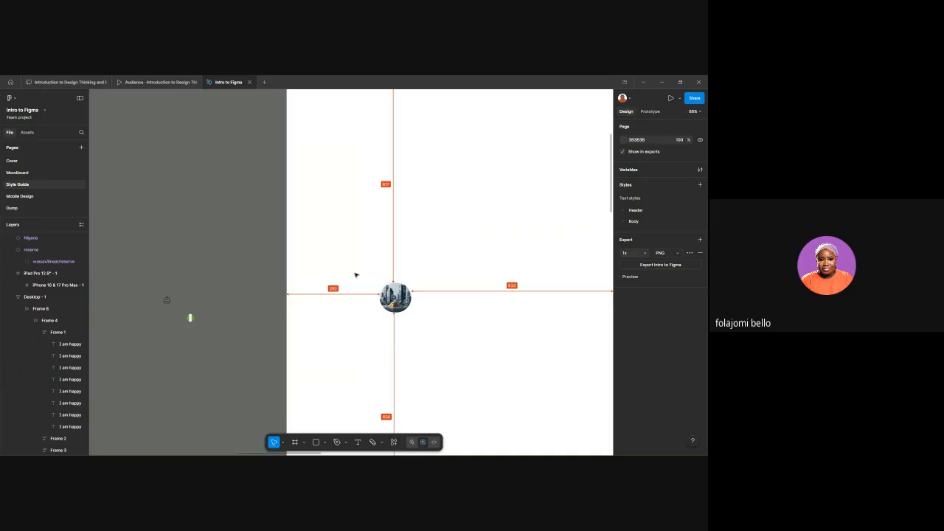
click(395, 297)
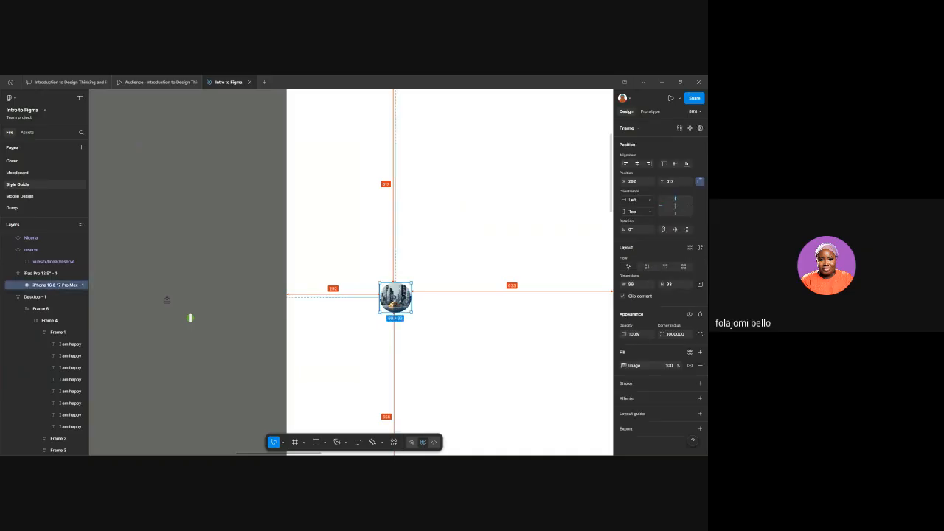
drag(395, 299, 391, 229)
scroll(391, 231, down, 3)
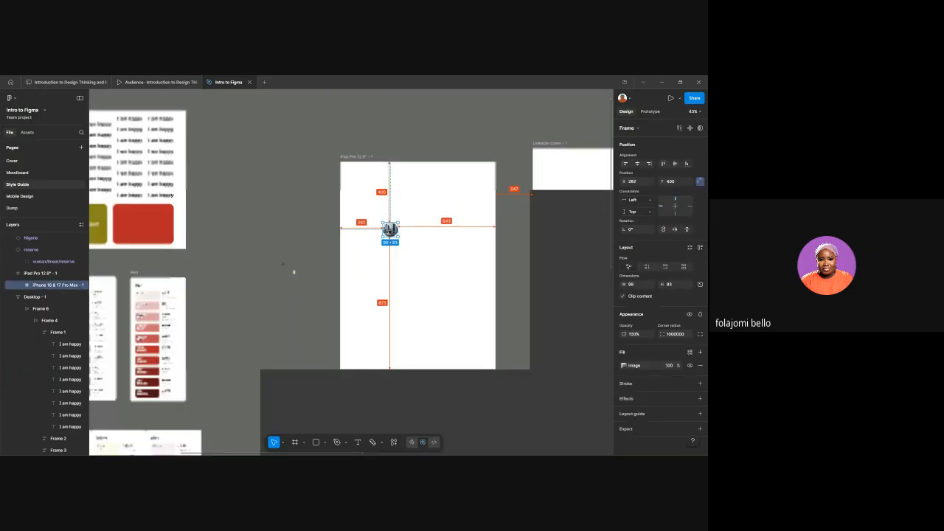
scroll(391, 230, down, 1)
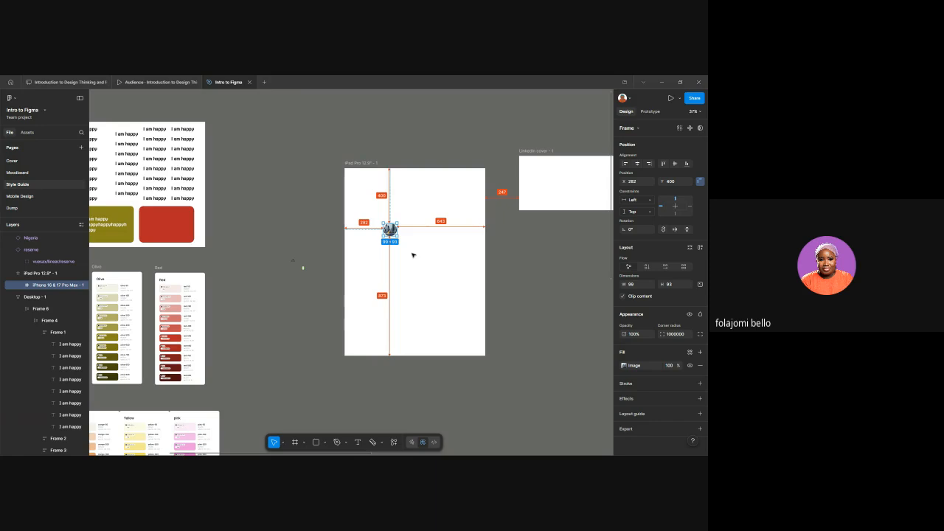
Step: Set the rounded image frame's height to 99 for a true circle and lock its aspect ratio
scroll(411, 254, up, 3)
scroll(393, 225, up, 5)
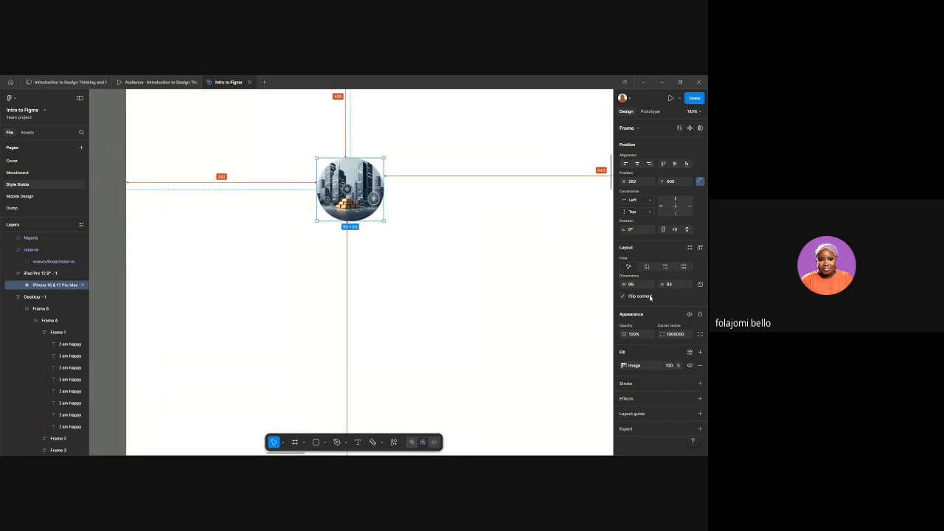
click(675, 286)
text(99)
key(Return)
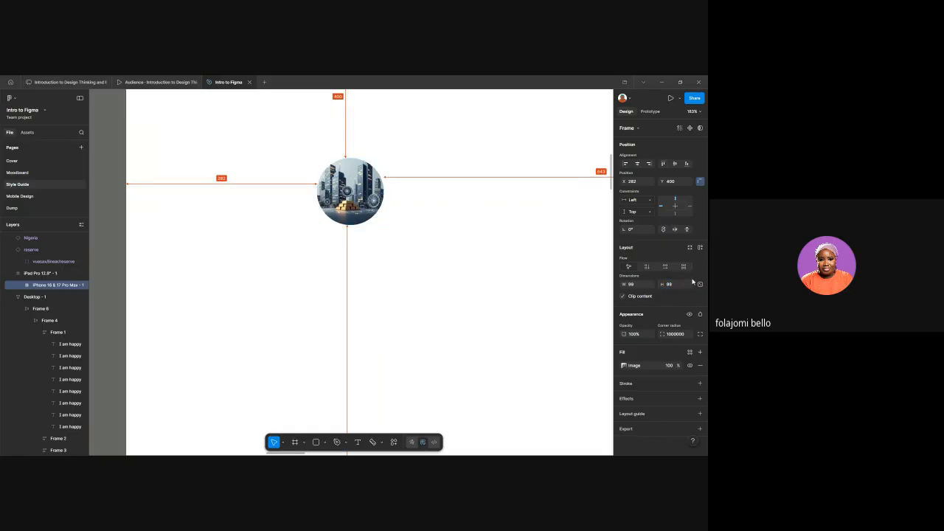
click(443, 239)
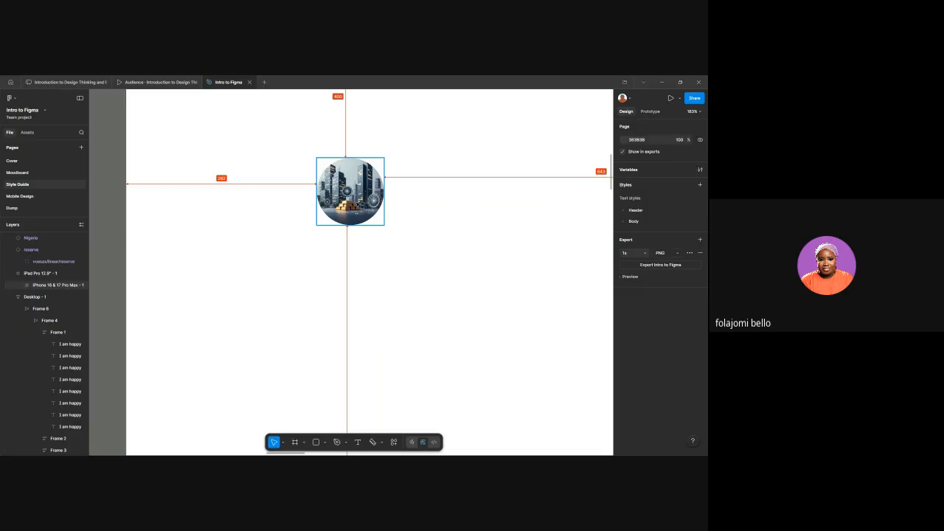
click(361, 208)
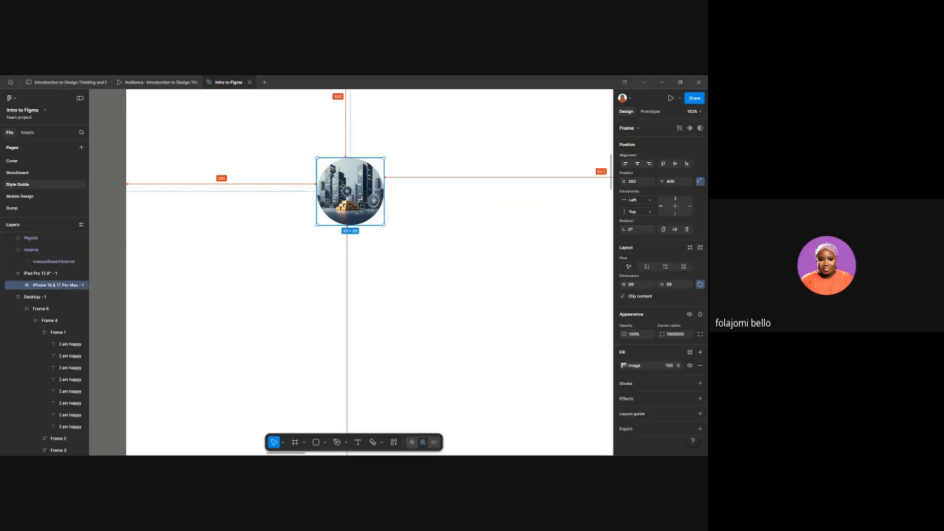
Step: Look over the Types of frames section, comparing the text samples and color palettes with the circular image in the iPad Pro frame
scroll(348, 202, down, 10)
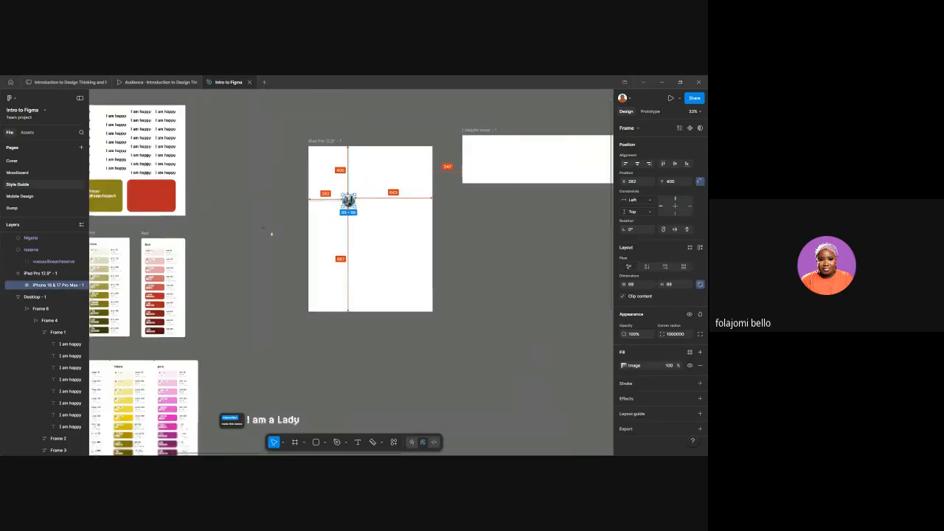
scroll(348, 203, down, 3)
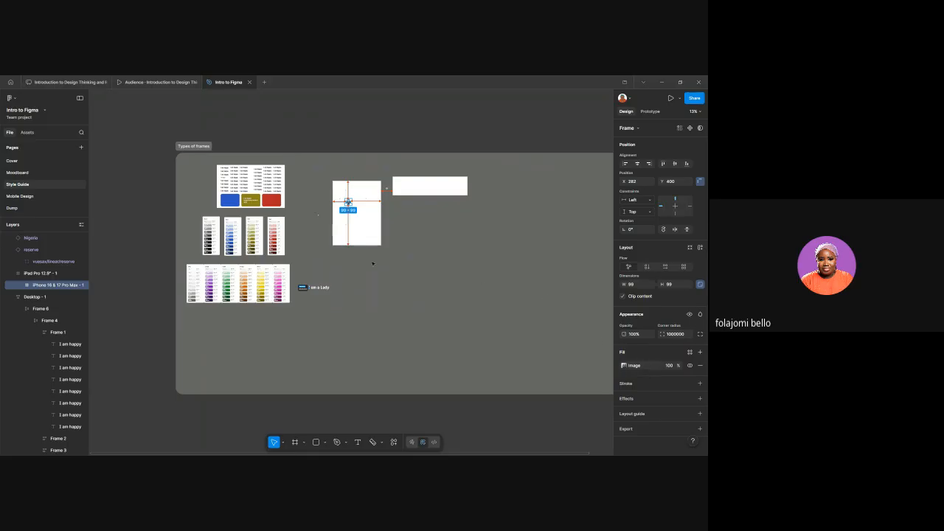
scroll(372, 258, up, 7)
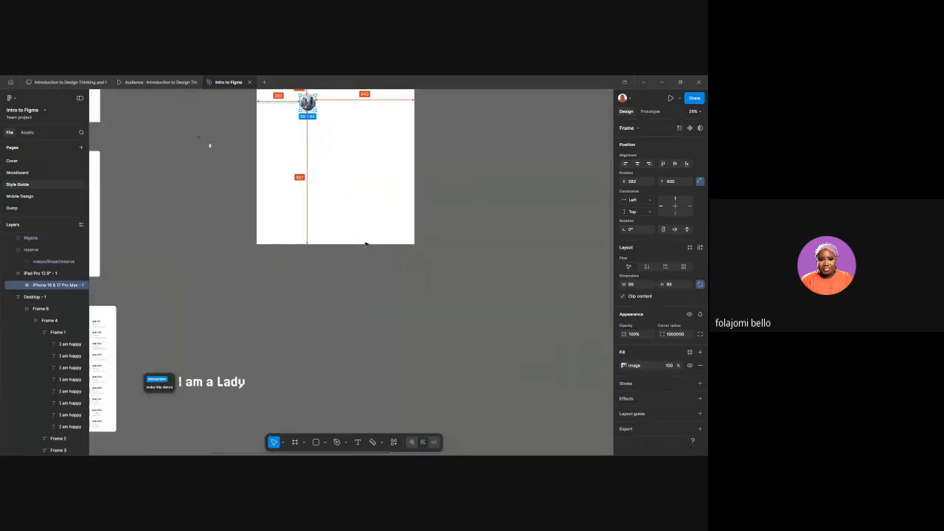
scroll(344, 263, down, 2)
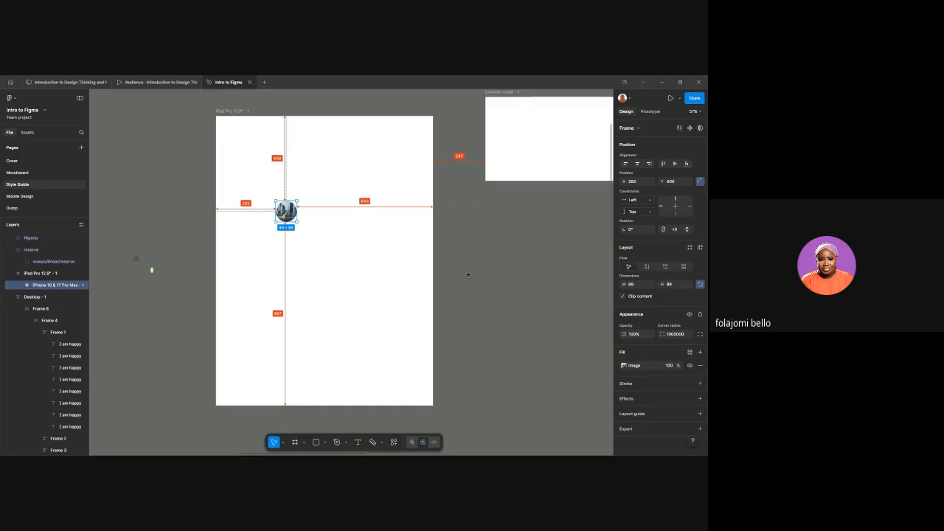
ctrl+scroll(469, 277, down, 5)
scroll(472, 280, down, 2)
scroll(473, 280, left, 4)
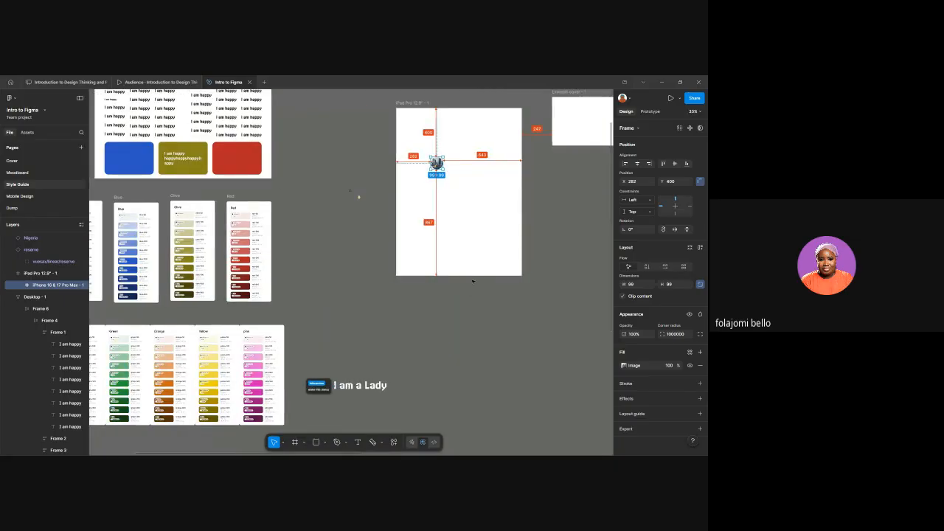
ctrl+scroll(473, 280, down, 3)
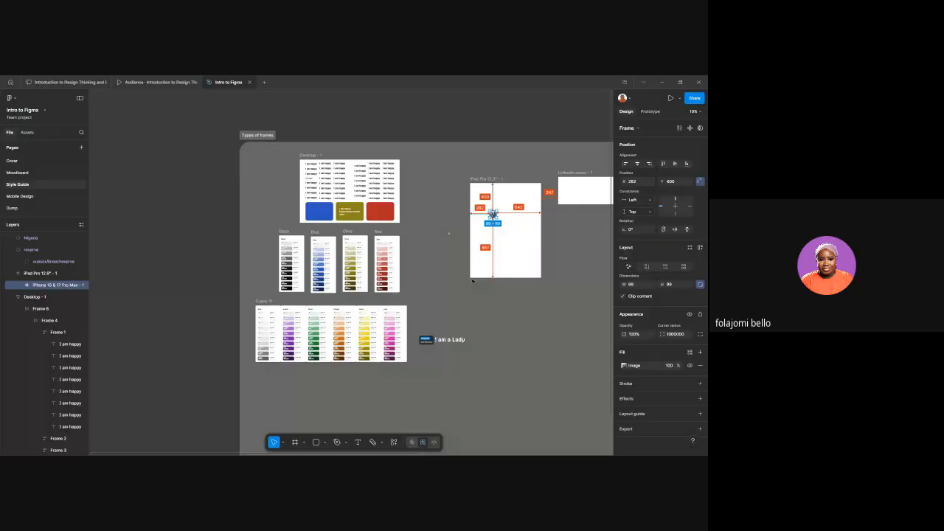
ctrl+scroll(473, 281, up, 5)
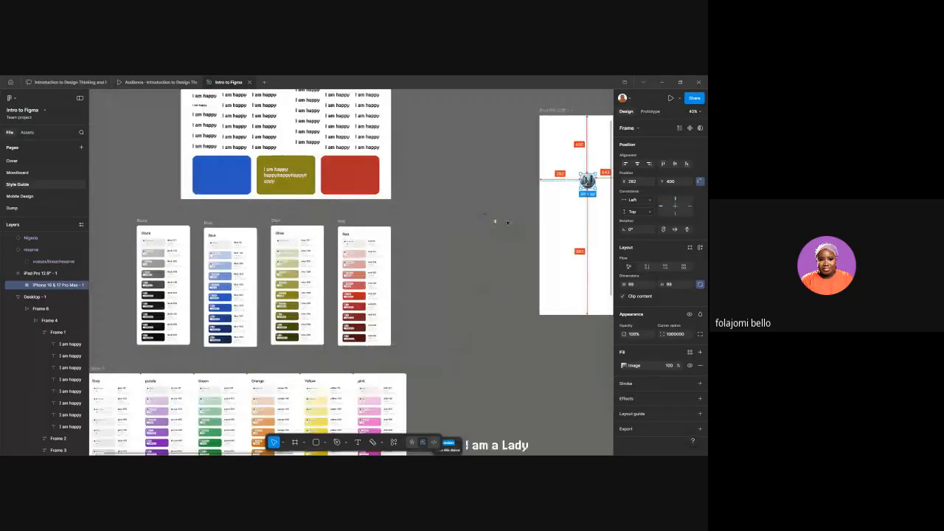
scroll(489, 234, right, 4)
ctrl+scroll(489, 234, up, 1)
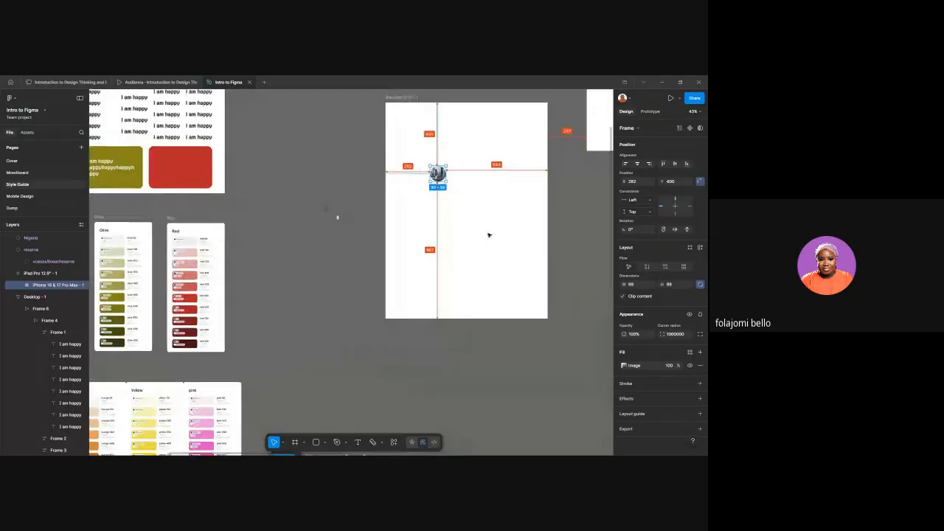
Step: Publish the Intro to Figma file as a library, including the Color Styles variables and the header and body text styles
click(27, 133)
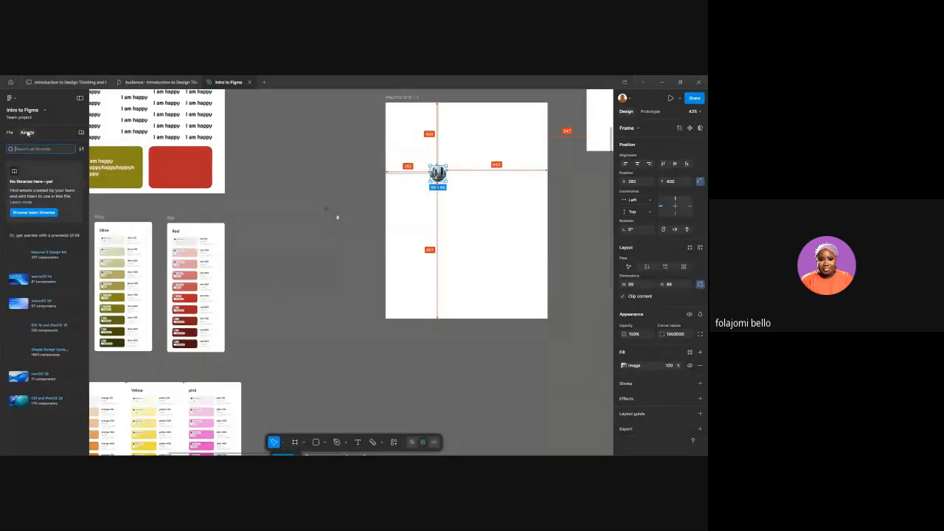
click(81, 132)
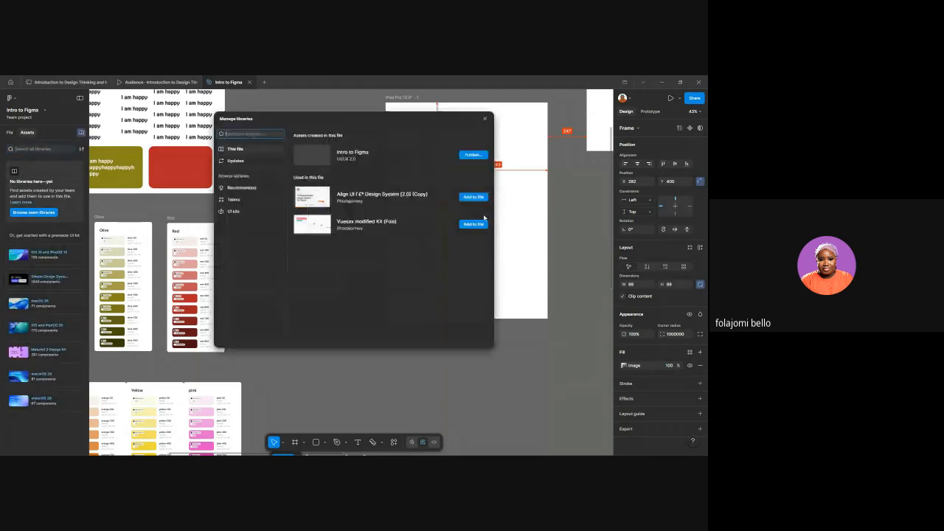
click(473, 155)
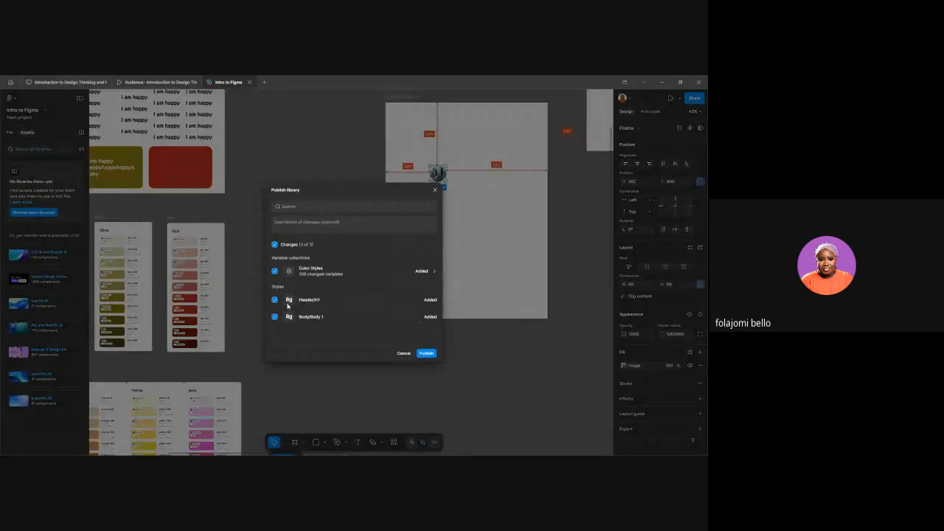
click(426, 354)
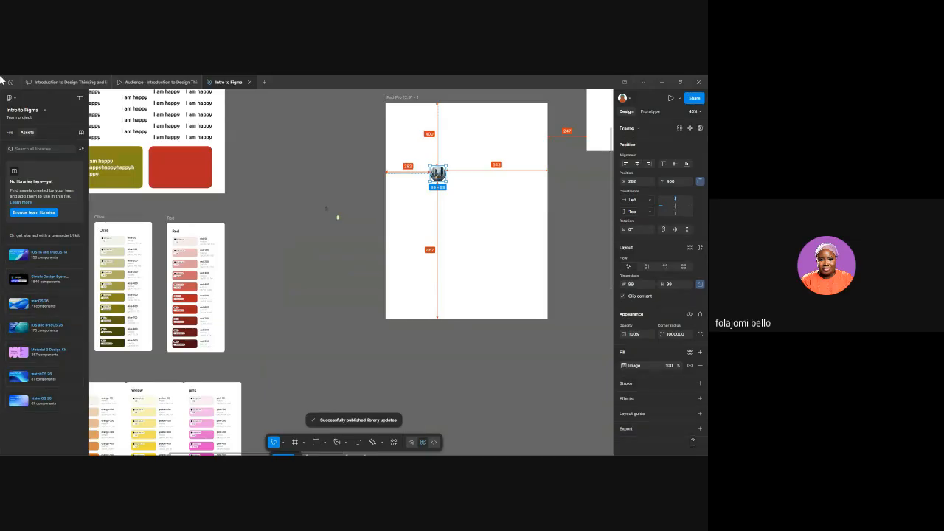
Step: Create a new design file and open library management from its assets
click(264, 83)
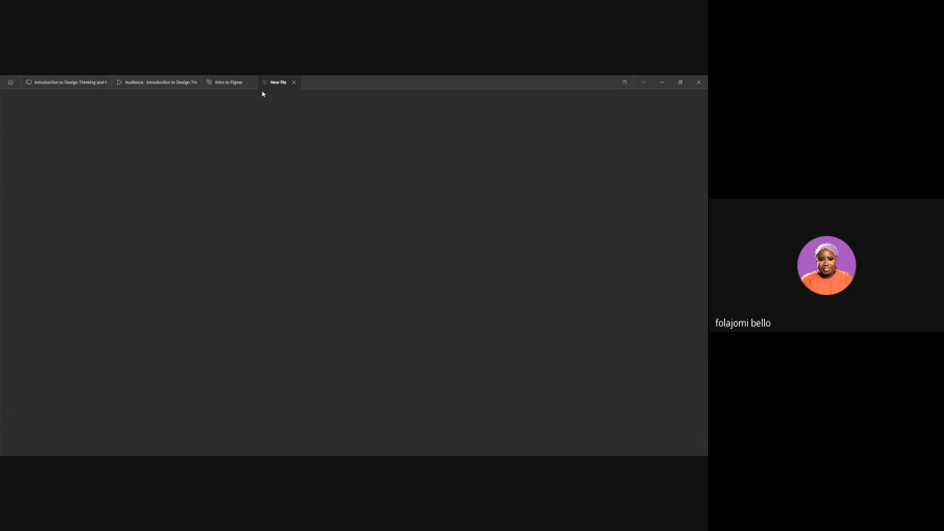
click(228, 181)
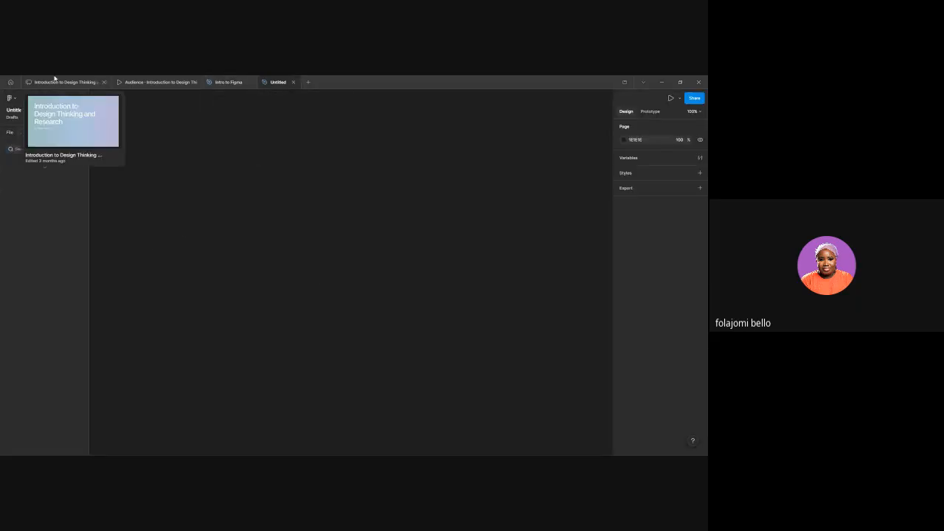
click(26, 132)
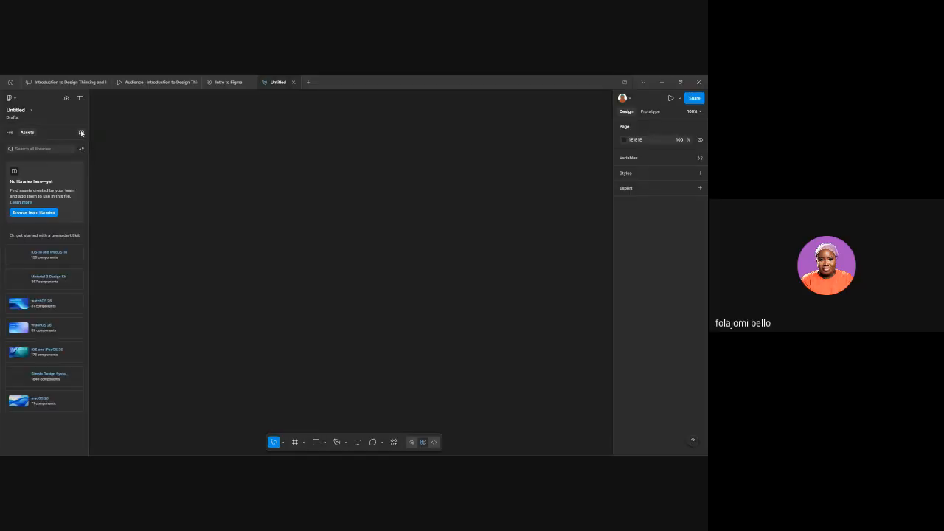
click(81, 133)
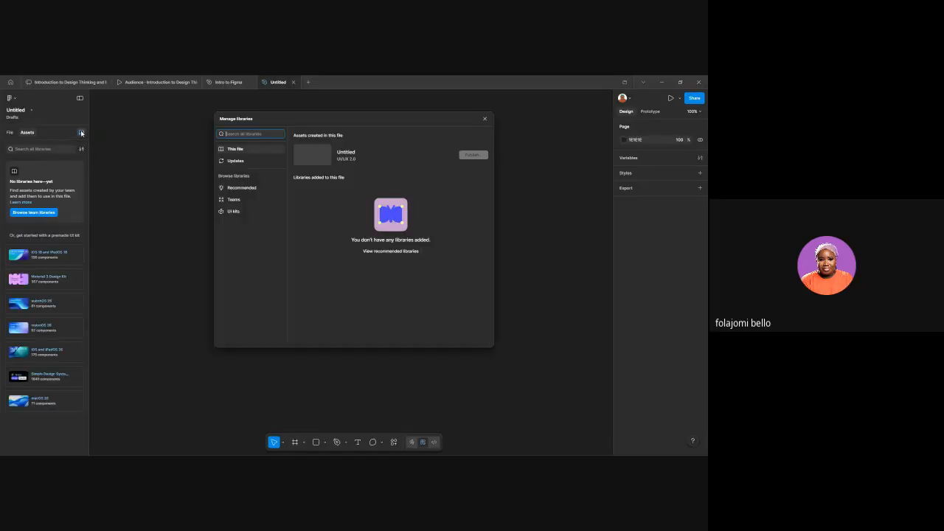
Step: Review the Intro to Figma library in the UI/UX 2.0 team and add it to the new file
click(231, 200)
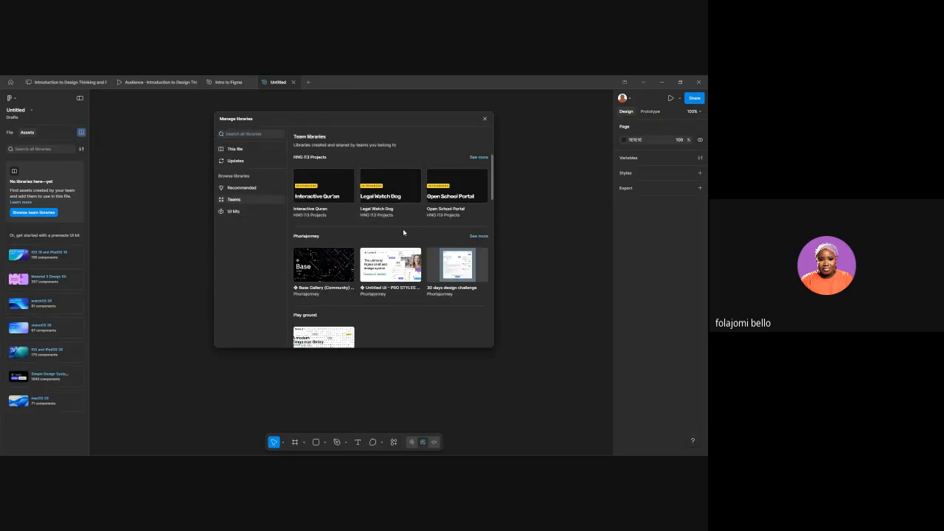
scroll(403, 229, down, 3)
scroll(403, 229, down, 5)
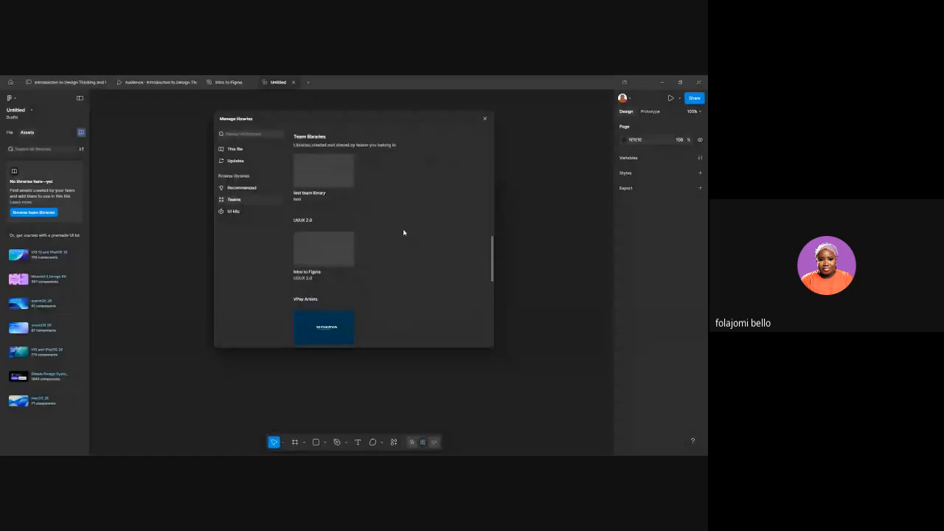
mouse_move(299, 243)
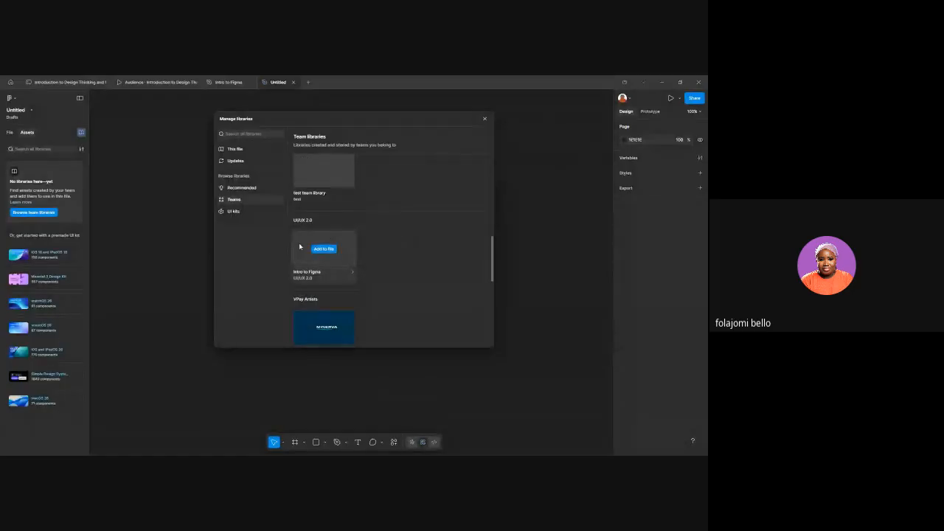
click(335, 269)
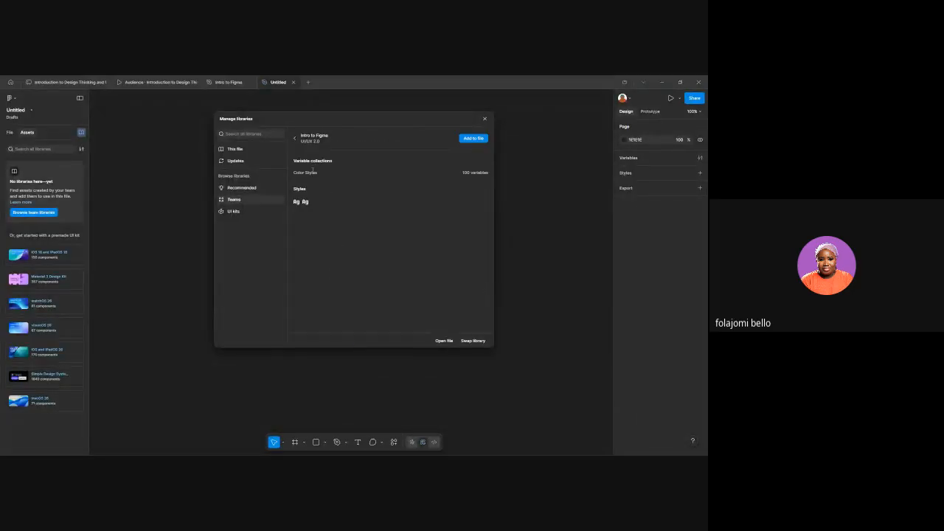
click(295, 138)
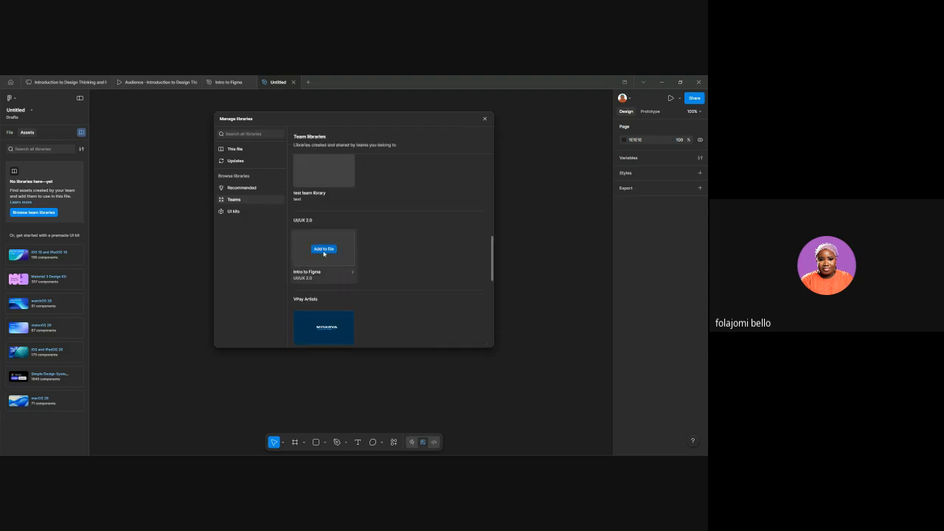
click(319, 248)
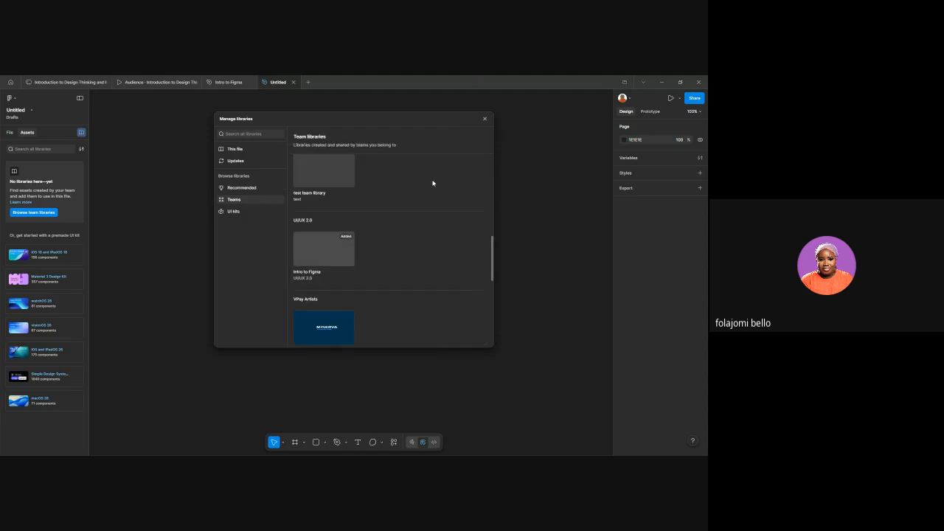
click(485, 119)
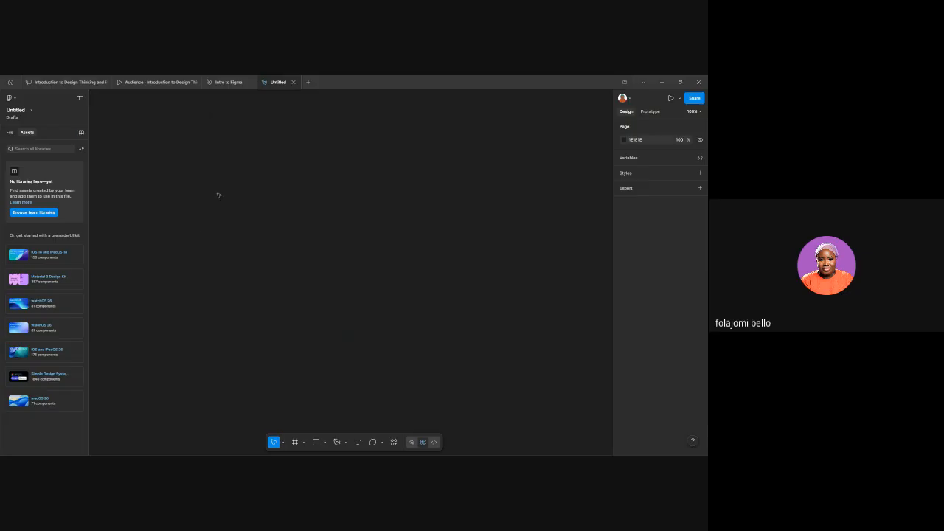
Step: Draw a frame about 225 × 273 on the empty canvas and fill it with the library color purple/purple-500
click(294, 442)
drag(369, 282, 286, 180)
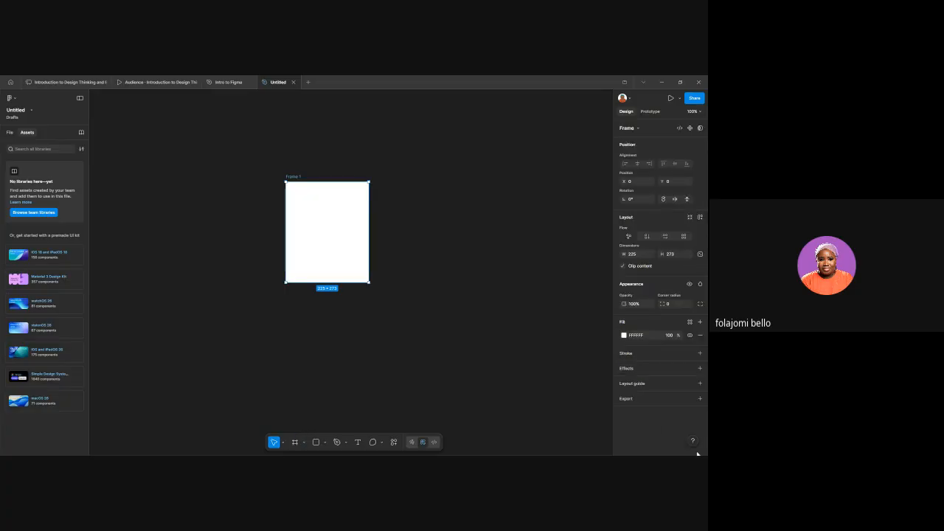
click(688, 322)
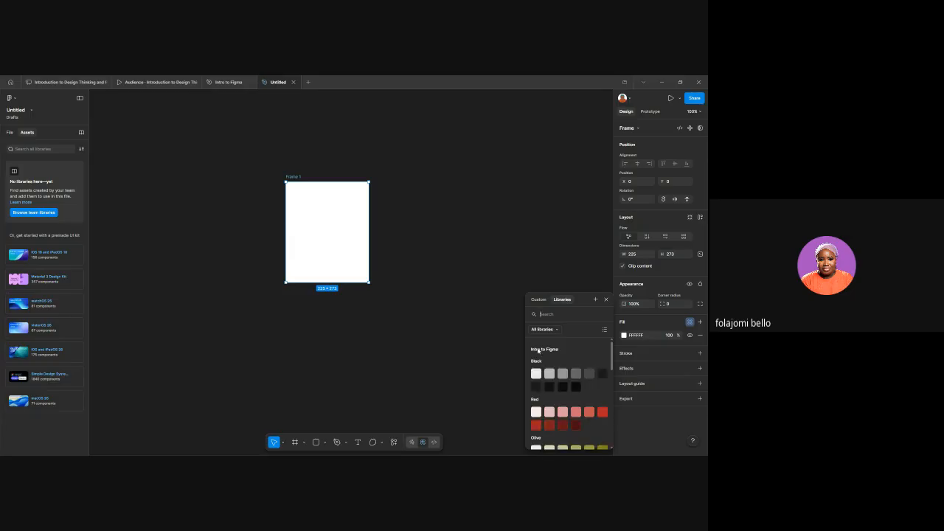
scroll(572, 384, down, 5)
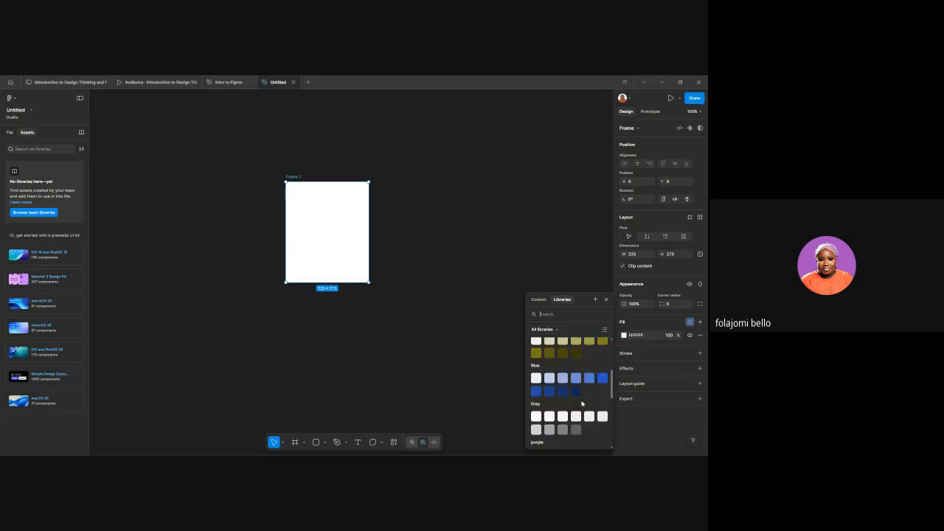
scroll(583, 402, up, 2)
scroll(588, 402, down, 2)
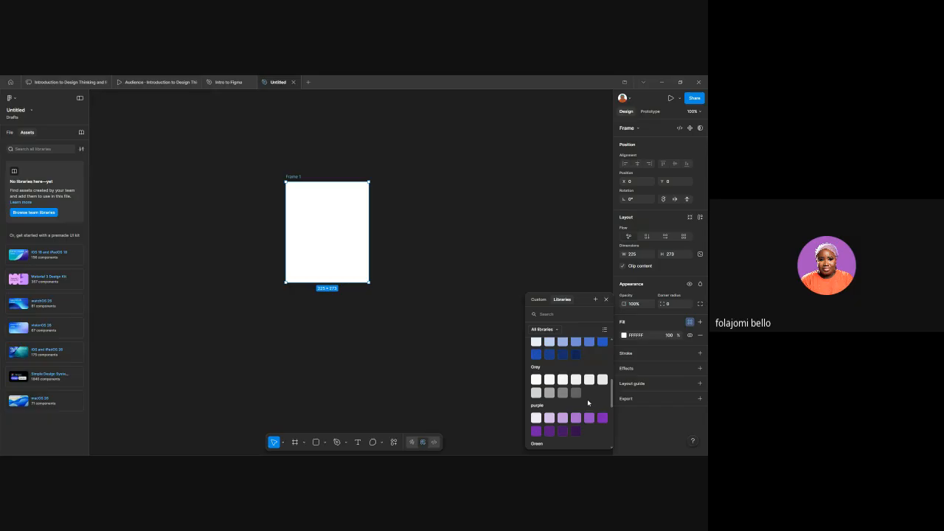
click(599, 418)
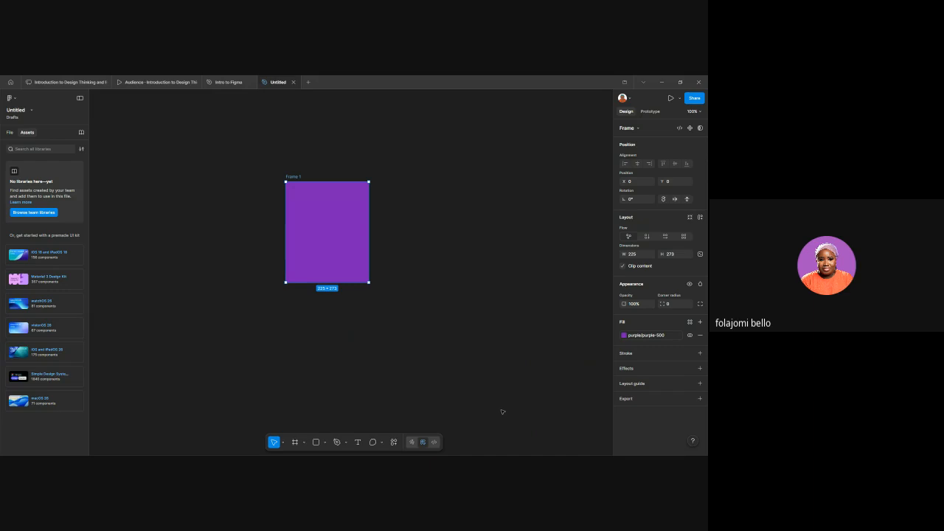
Step: Switch back to the Intro to Figma file and look over the color palettes and frames in the Types of frames section
click(231, 79)
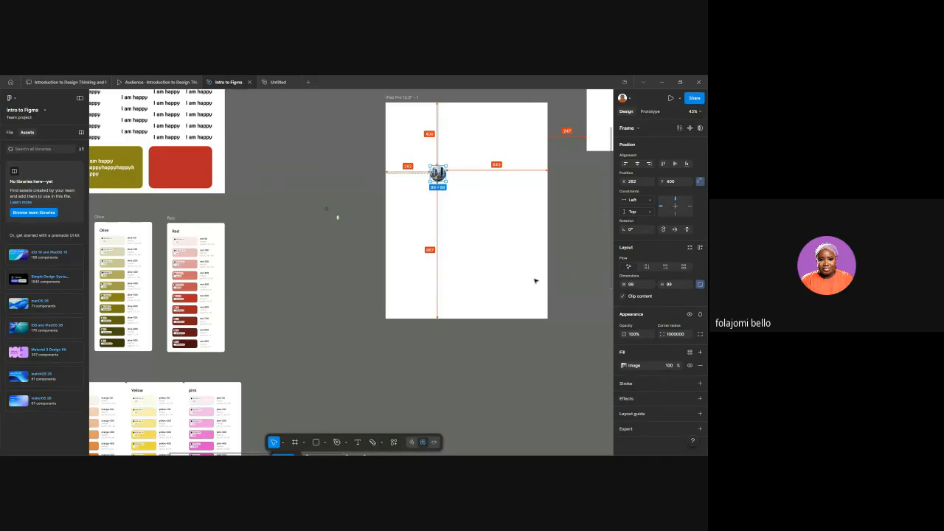
scroll(506, 293, down, 2)
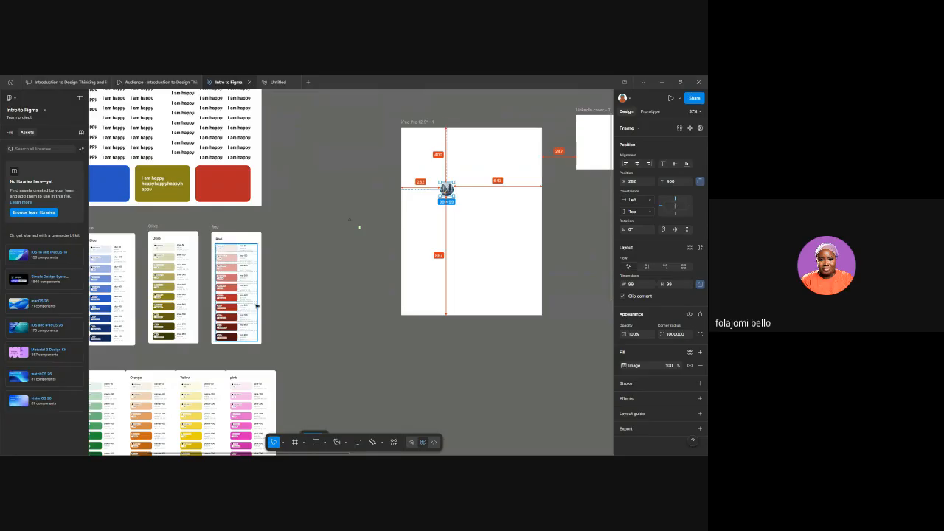
scroll(258, 312, down, 3)
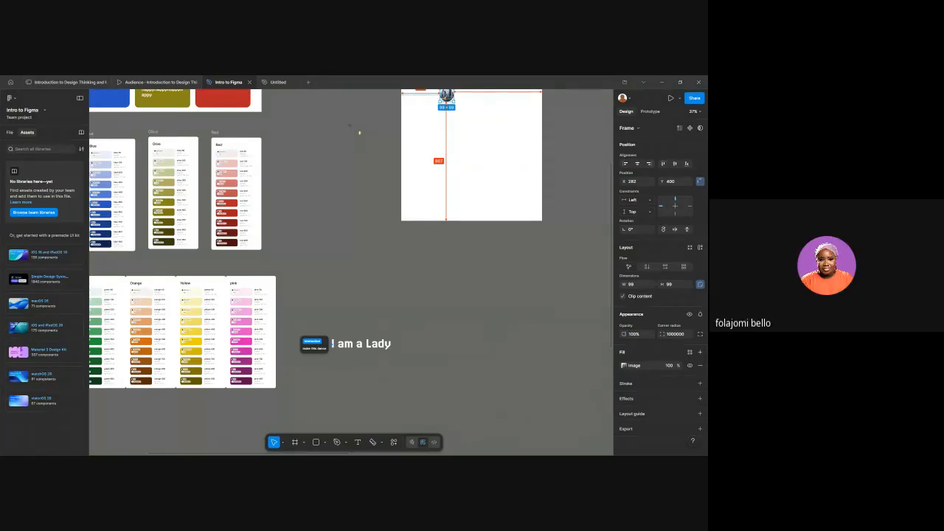
click(250, 245)
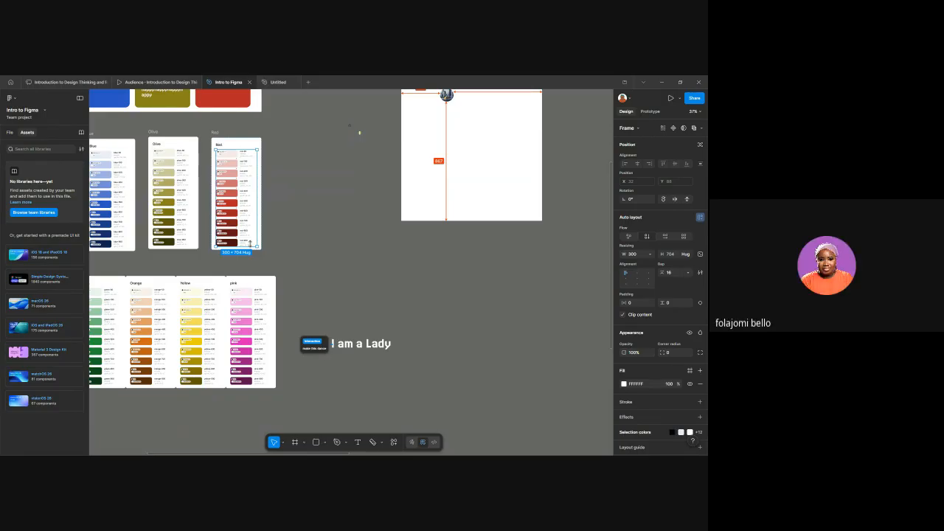
click(390, 267)
scroll(391, 267, down, 5)
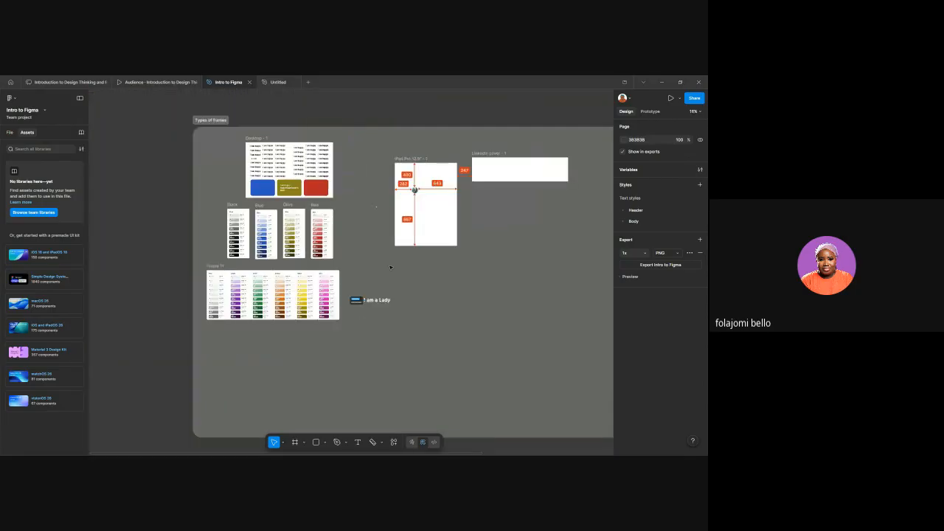
scroll(390, 267, up, 3)
scroll(389, 267, up, 2)
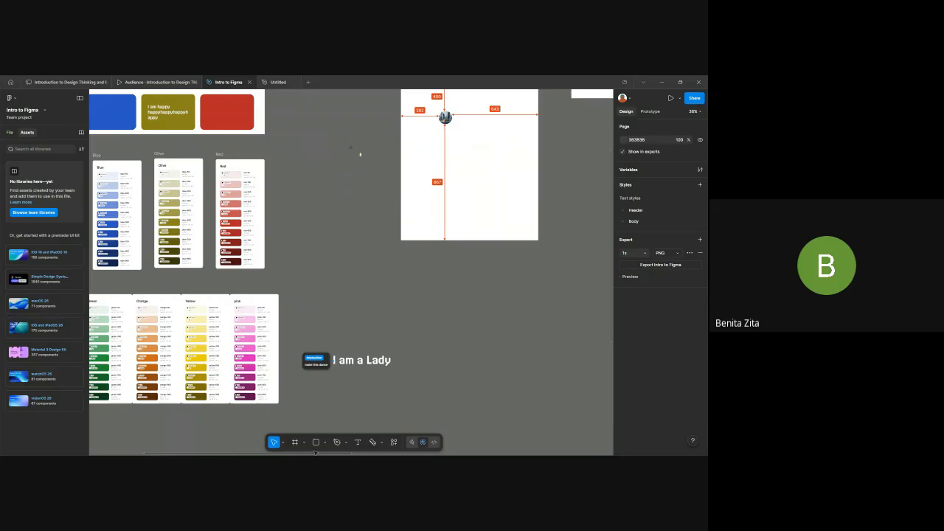
Step: Draw a rectangle about 313 × 421 above the "I am a Lady" text and move the circular image frame out of the iPad Pro frame beside it
click(316, 442)
drag(327, 266, 371, 322)
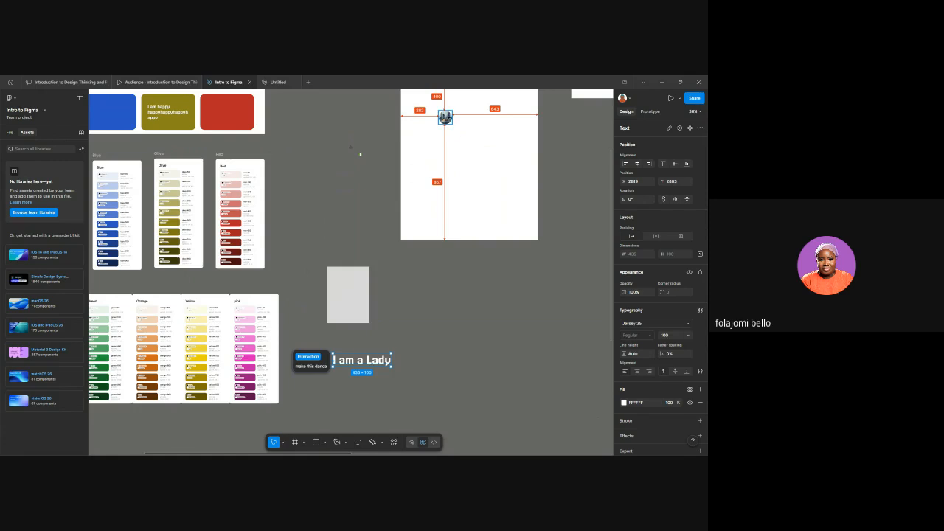
click(445, 116)
drag(446, 120, 389, 298)
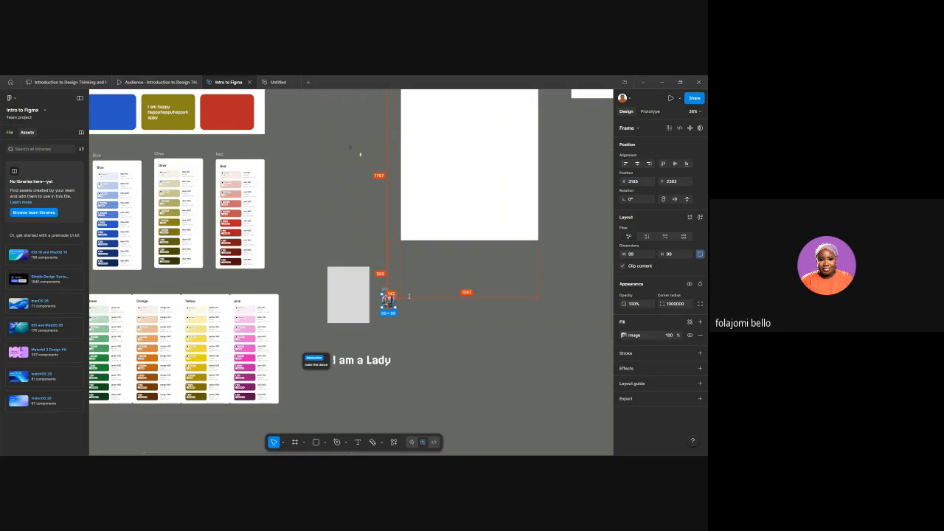
Step: Delete the circular image frame, undo the deletion, and clear the selection
key(Delete)
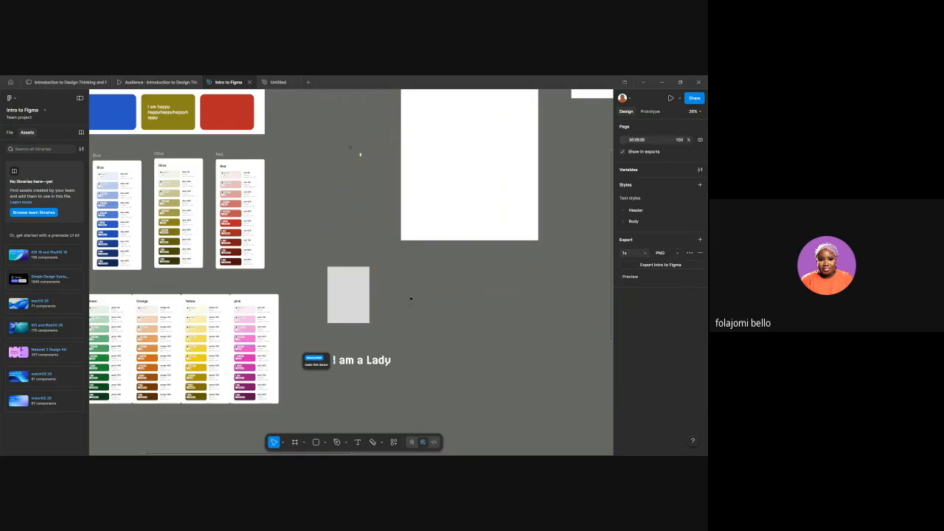
key(ctrl+z)
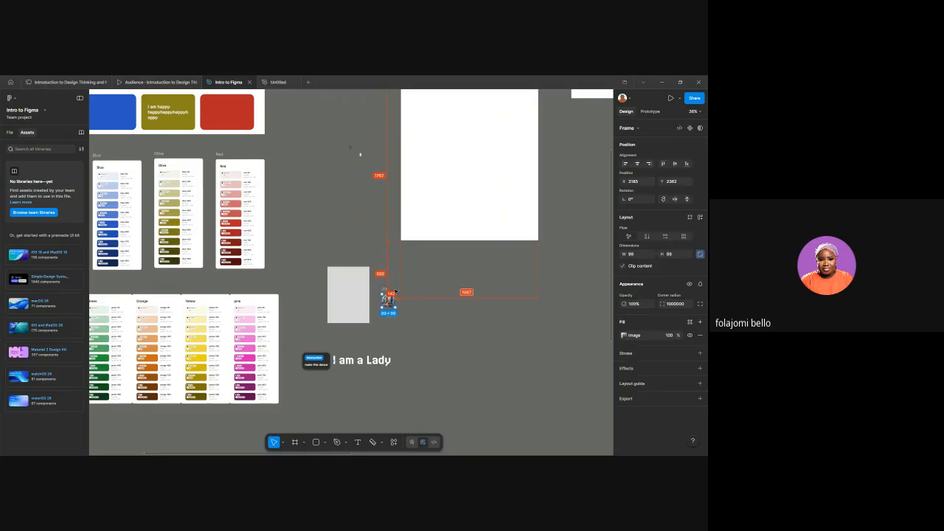
click(413, 297)
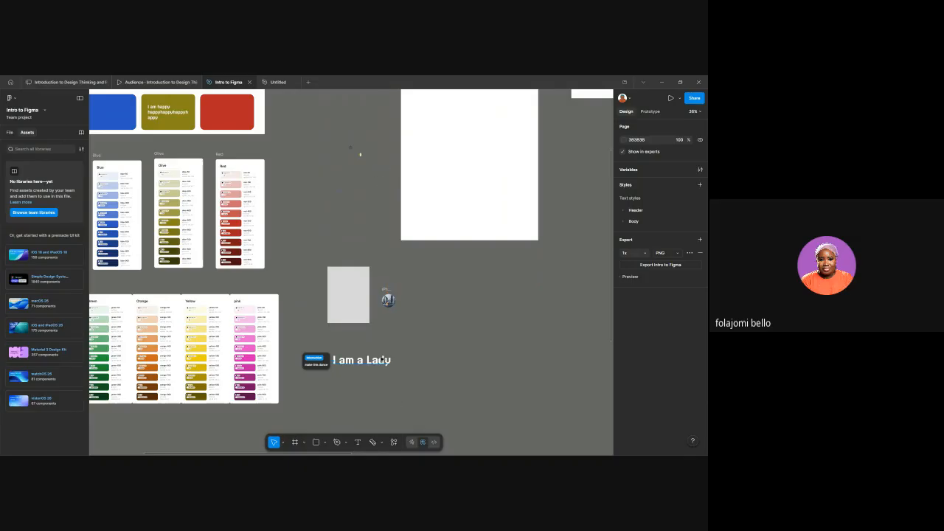
Step: Move the rectangle to about X 3026, Y 2140 and position the circular image frame across its left edge at about X 2976, Y 2283
scroll(380, 335, up, 4)
scroll(375, 270, left, 1)
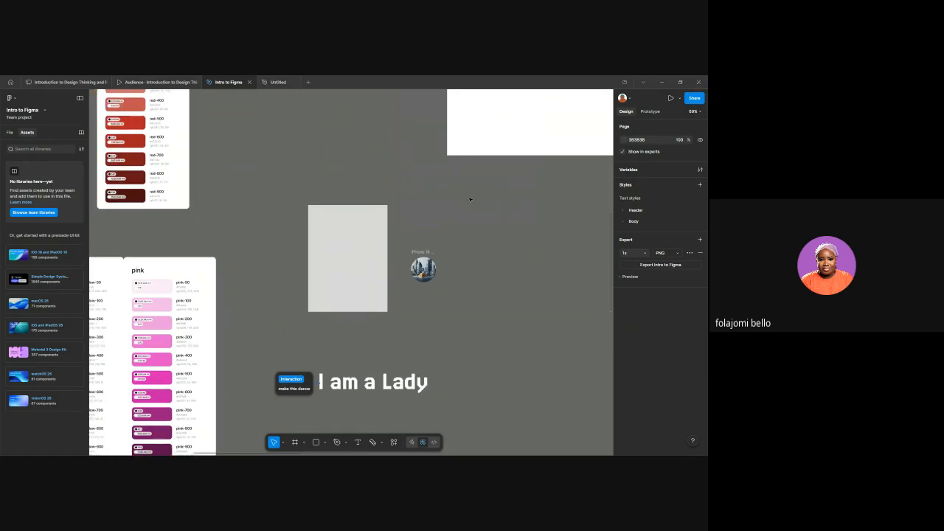
drag(424, 270, 348, 256)
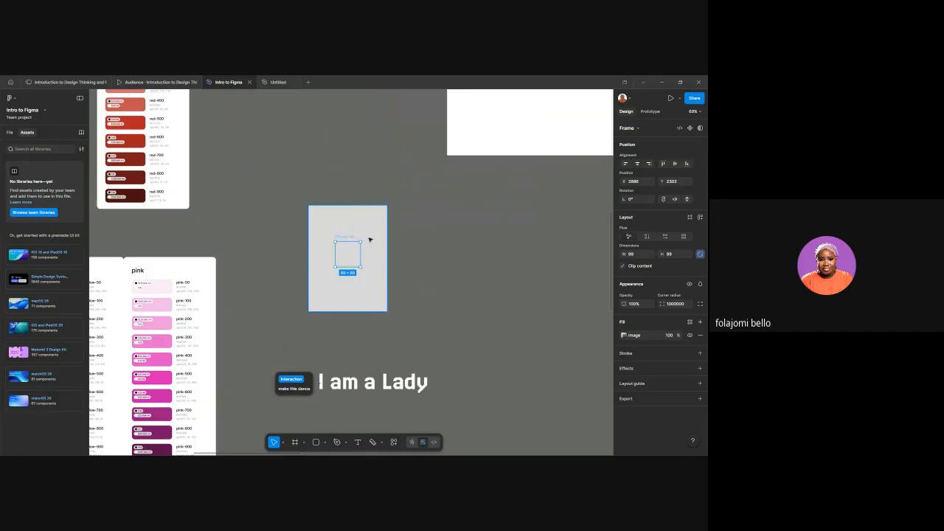
click(353, 250)
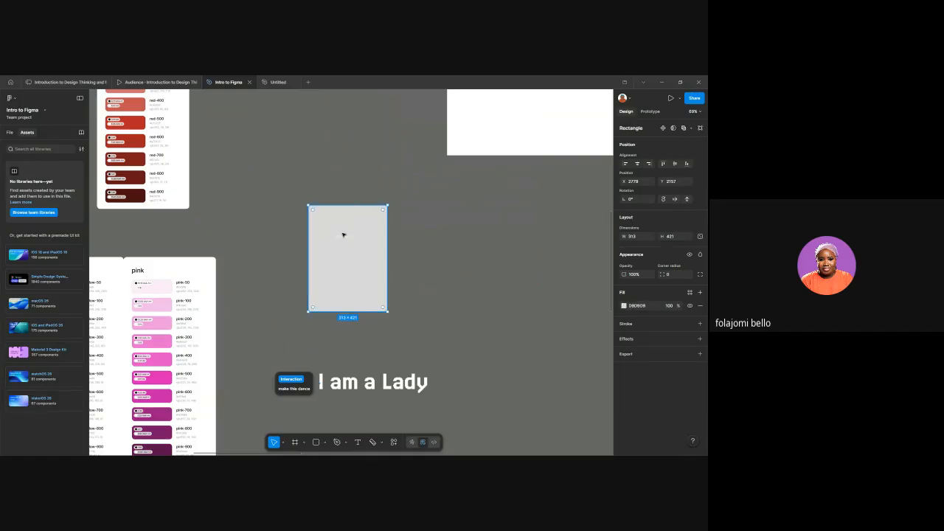
drag(366, 234, 407, 228)
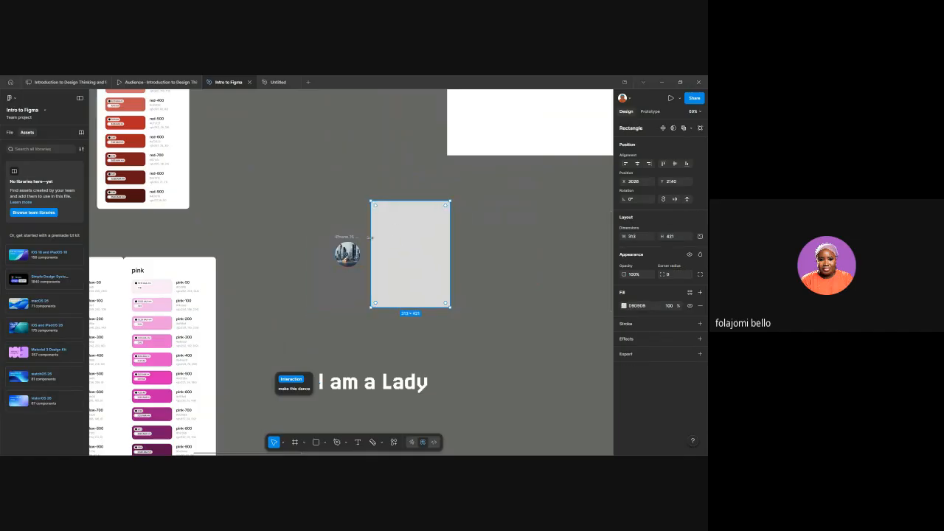
drag(351, 253, 370, 253)
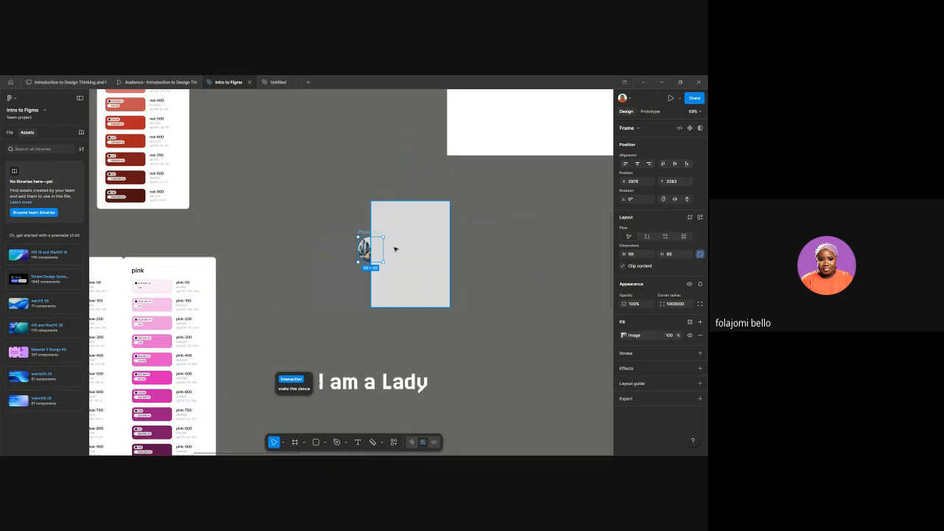
Step: Use the circular image frame as a mask over the plain grey rectangle and clear the selection
shift+click(396, 257)
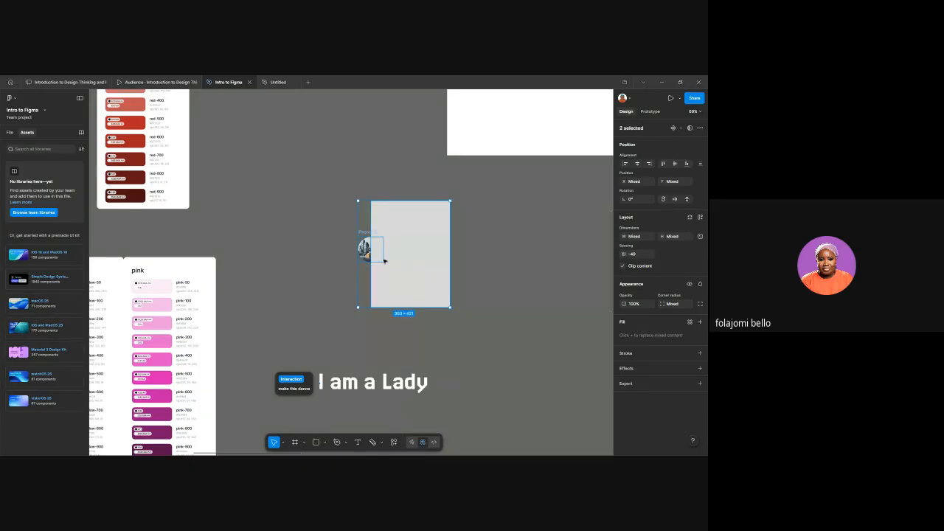
key(alt+1)
right_click(389, 254)
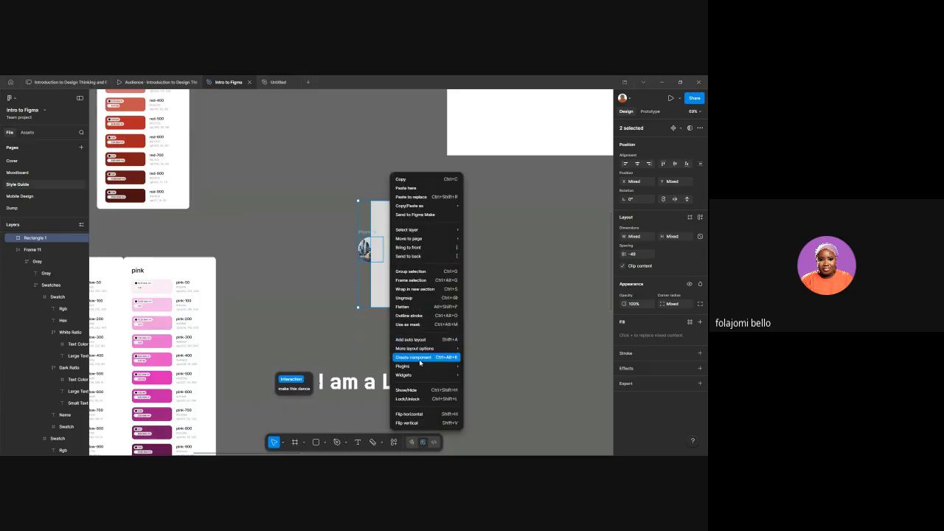
mouse_move(422, 377)
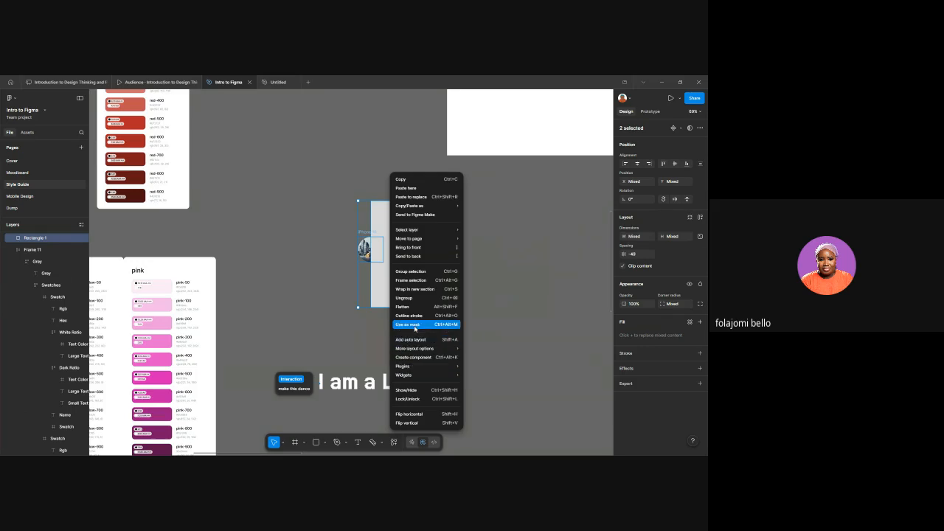
click(414, 326)
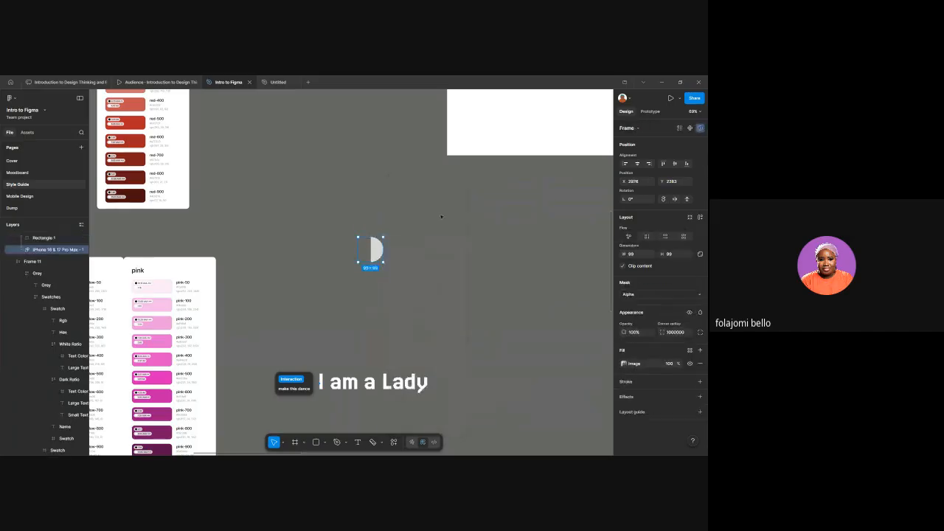
click(417, 244)
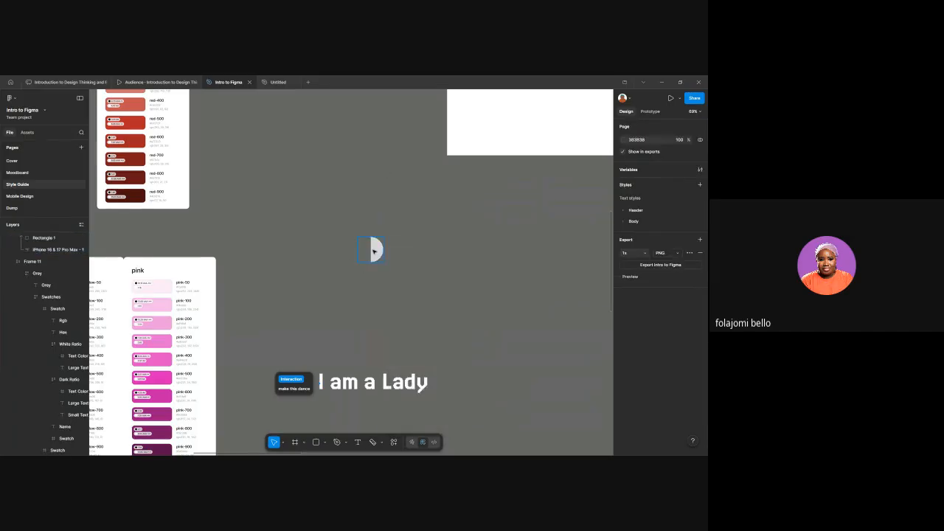
Step: Shift the mask group slightly, then undo the move and the masking of the grey rectangle
click(373, 251)
mouse_move(374, 249)
mouse_down()
mouse_move(395, 246)
mouse_move(364, 249)
mouse_up()
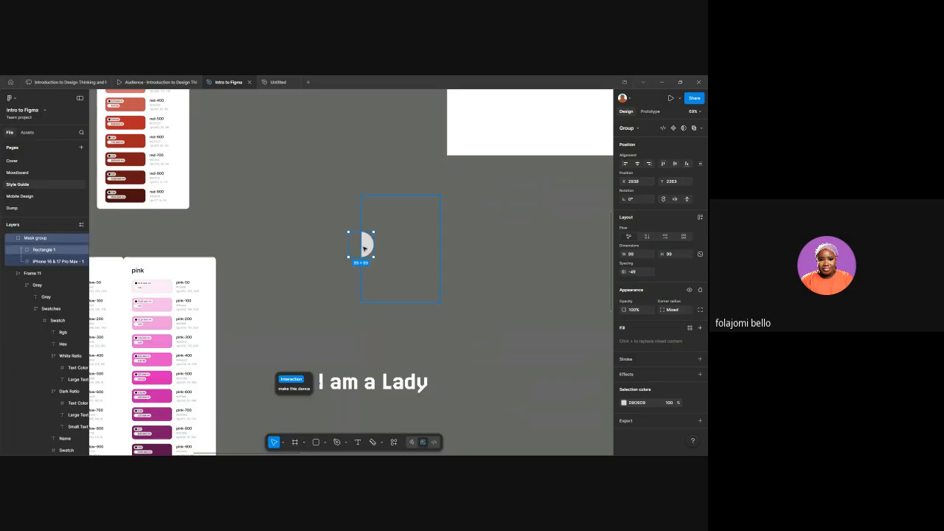
key(ctrl+z)
ctrl+click(364, 249)
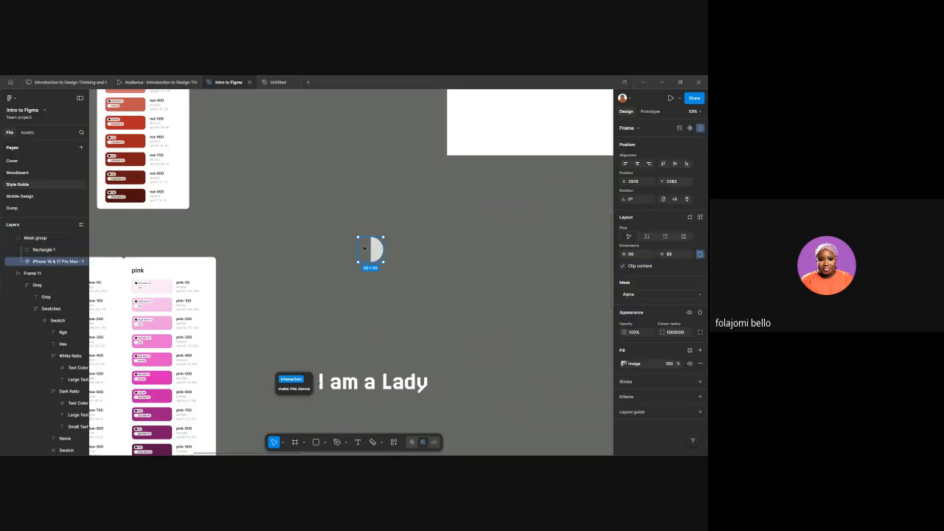
key(ctrl+z)
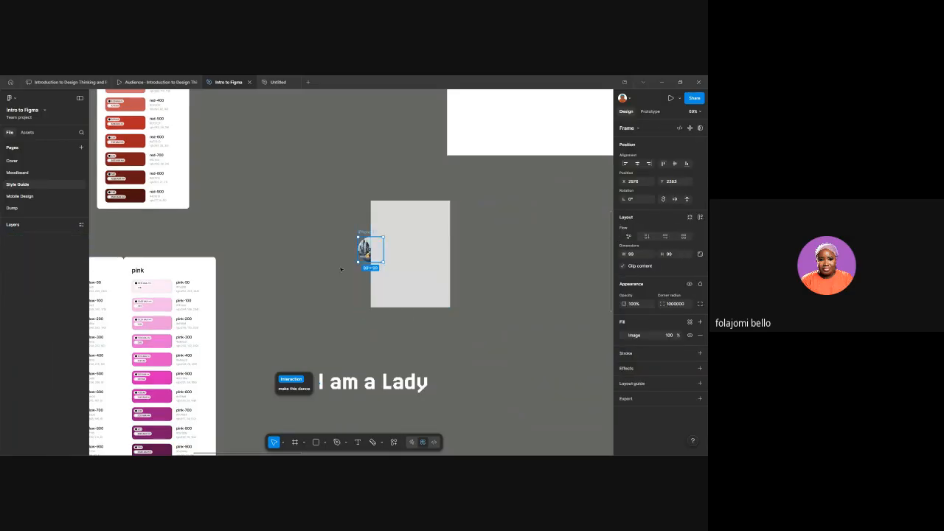
click(342, 270)
Step: Fill the rectangle with the uploaded city-and-coins image in Crop mode, shifting the picture so the buildings and coins fit inside
click(396, 236)
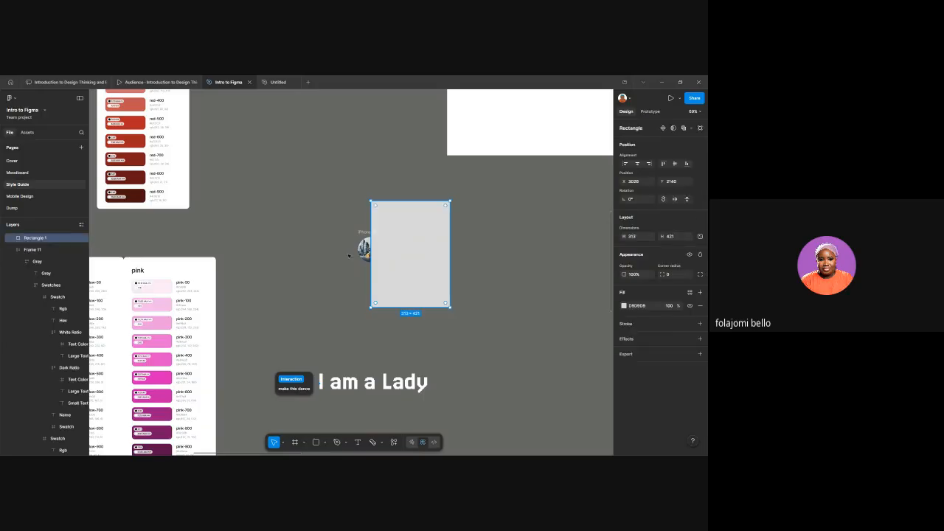
click(624, 305)
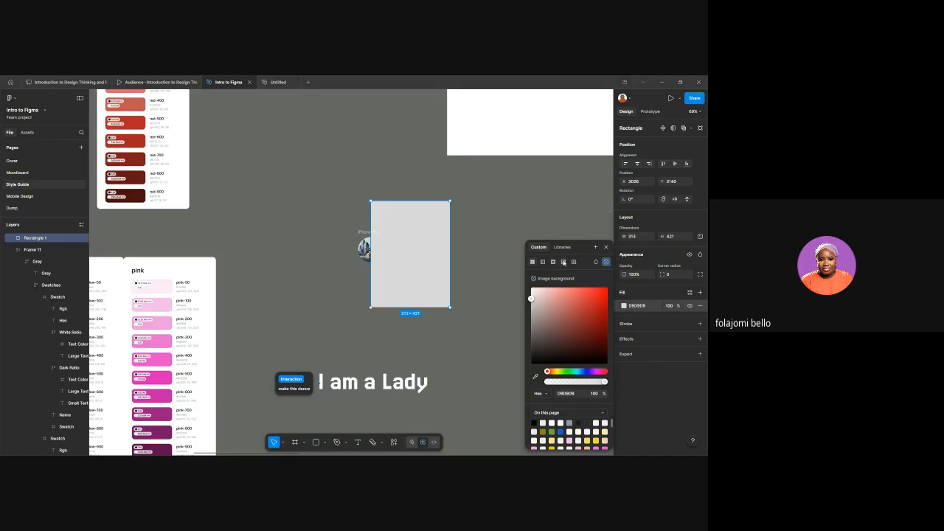
click(563, 262)
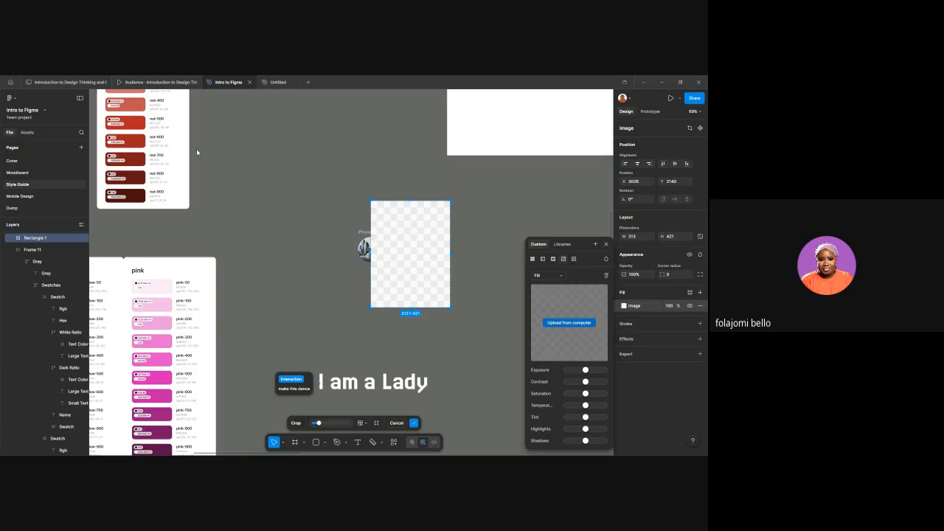
double_click(220, 247)
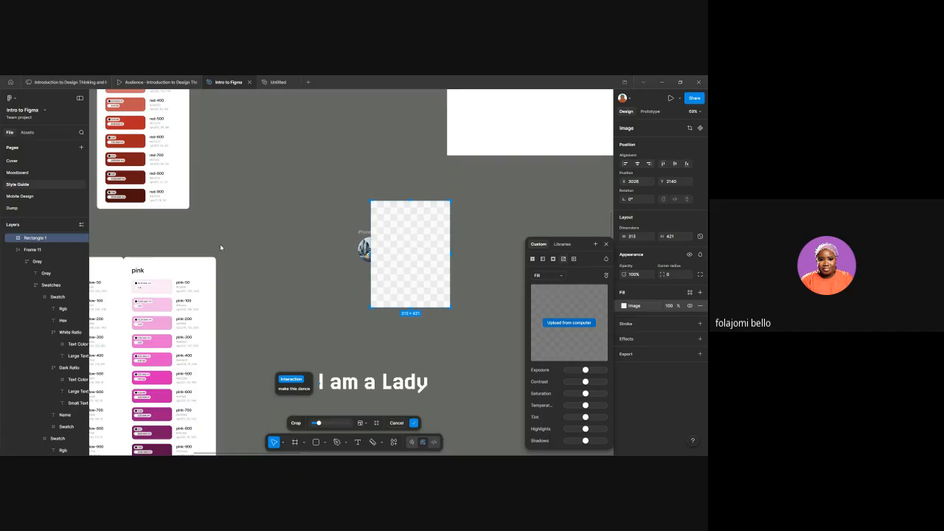
click(560, 276)
click(548, 297)
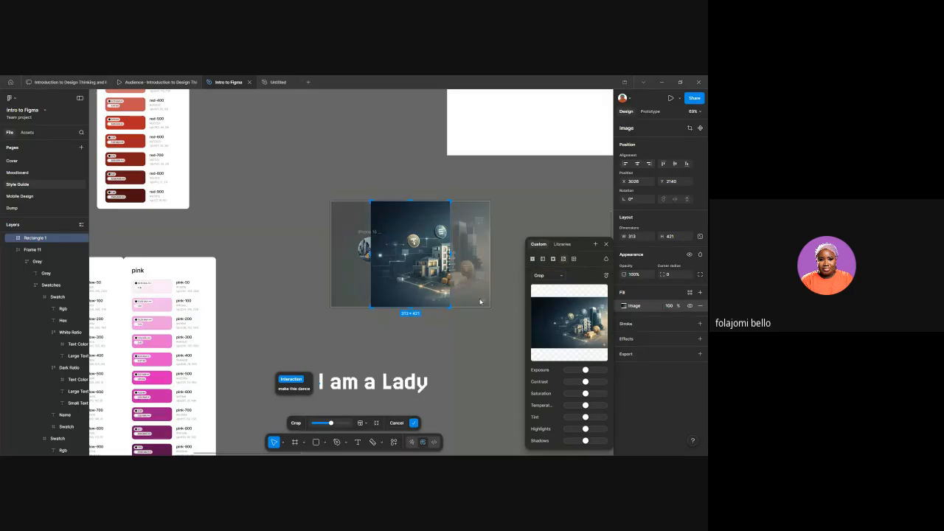
drag(420, 268, 390, 271)
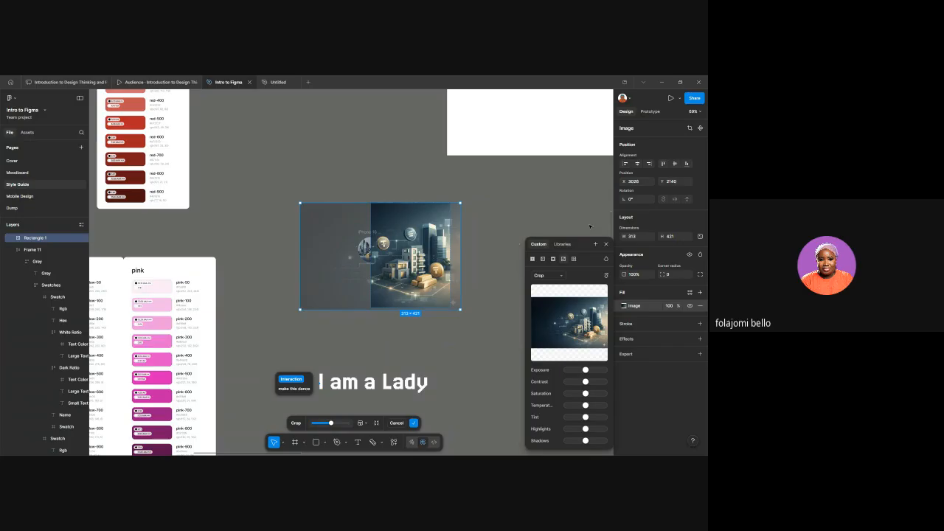
key(Return)
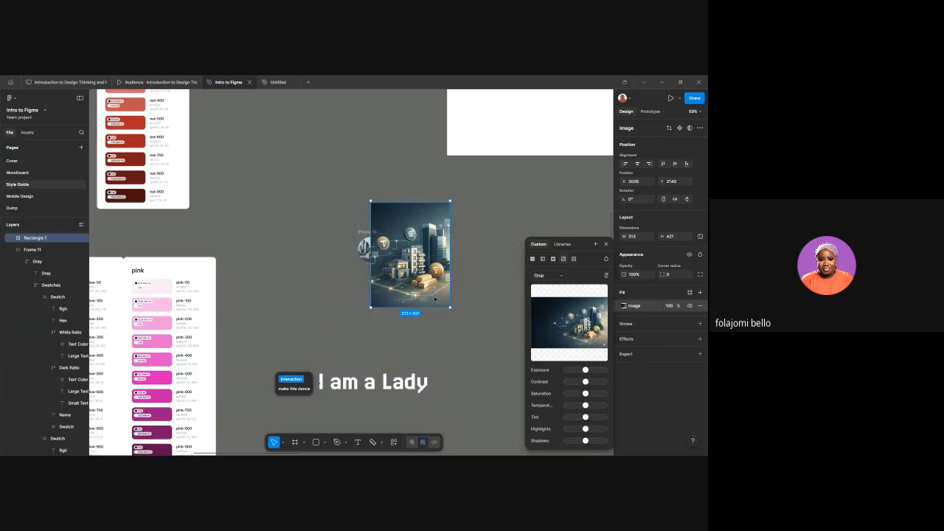
Step: Mask the image-filled rectangle with the circular image frame
shift+click(366, 235)
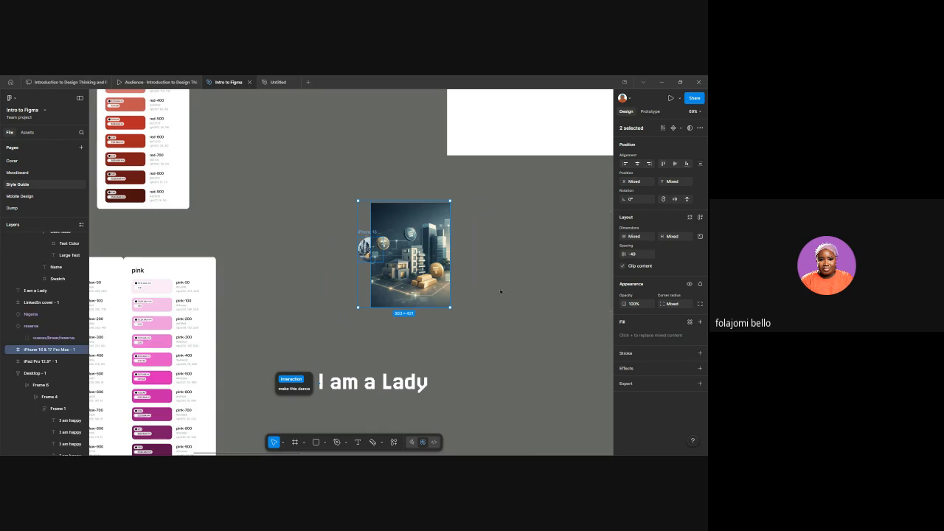
right_click(432, 175)
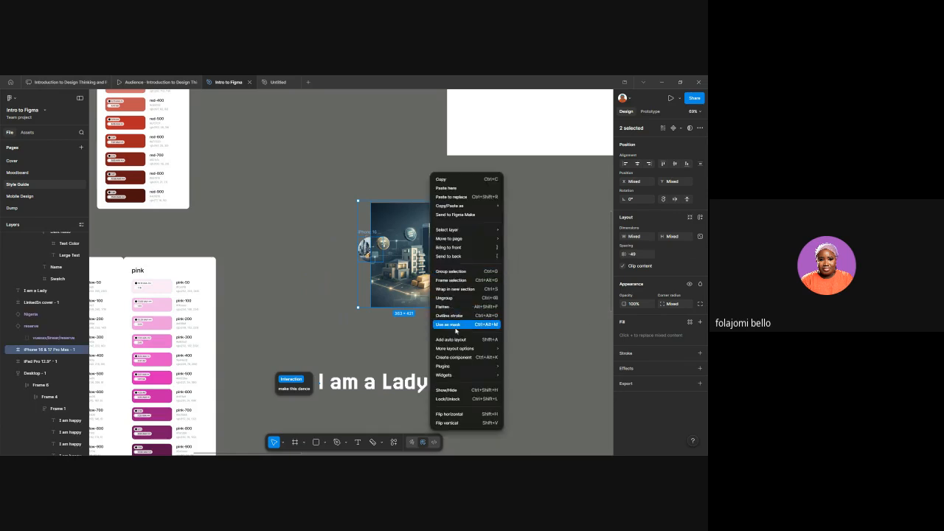
click(459, 325)
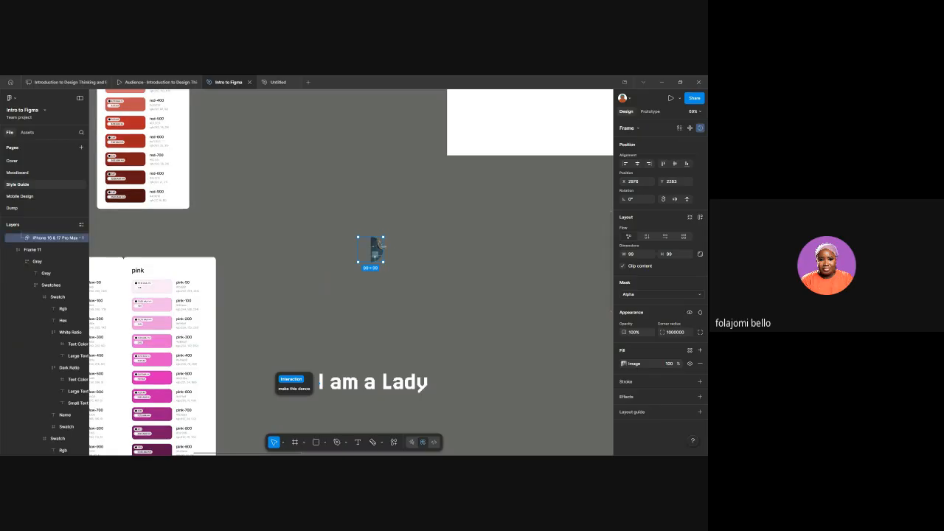
scroll(375, 250, up, 1)
scroll(371, 255, up, 10)
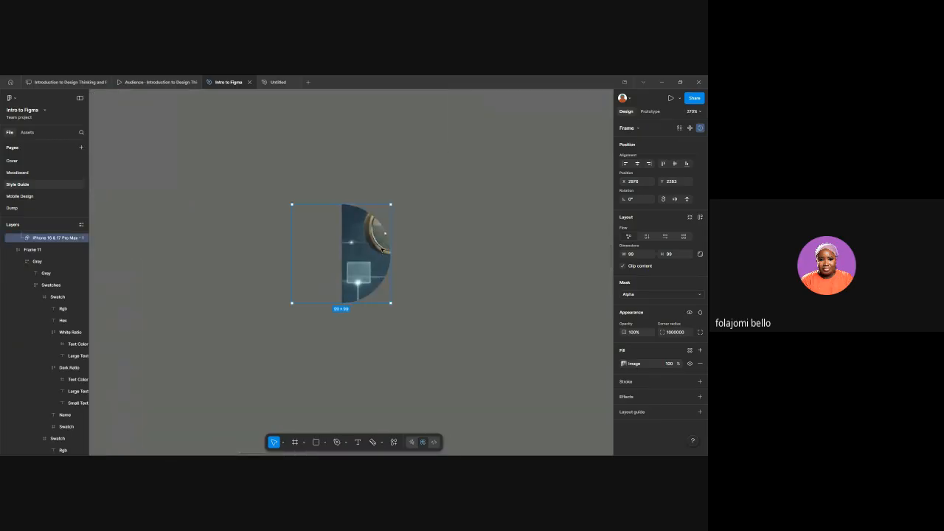
Step: Move the image rectangle out of the mask group and back over the circular mask at about X 2899, Y 2127
click(368, 261)
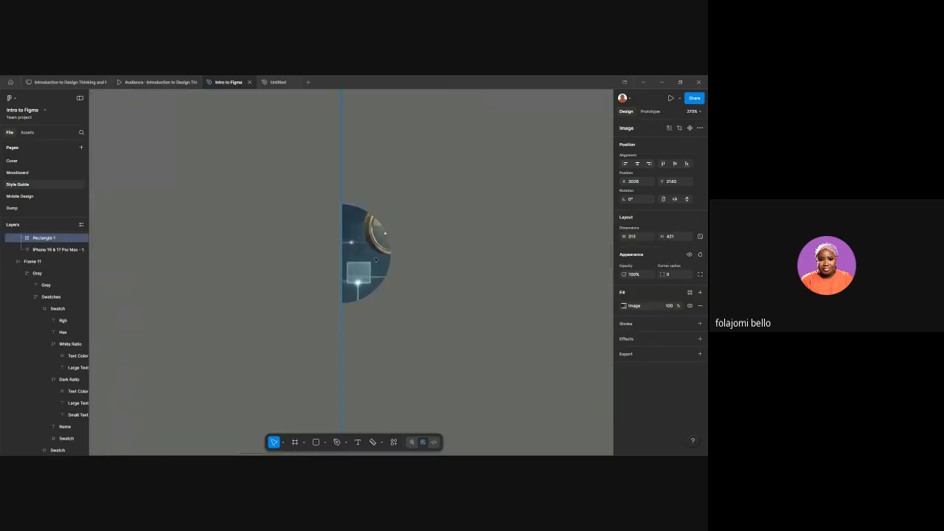
drag(373, 261, 330, 251)
scroll(329, 257, down, 6)
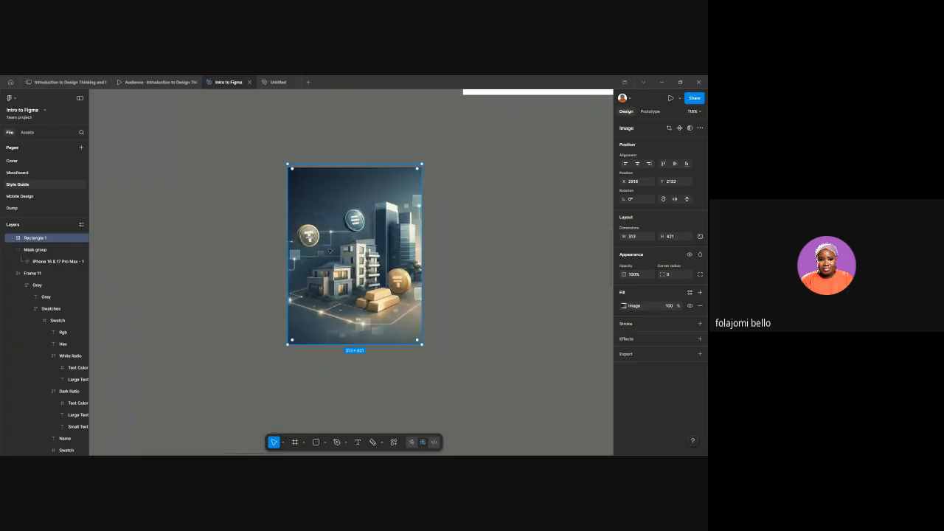
double_click(329, 251)
key(Escape)
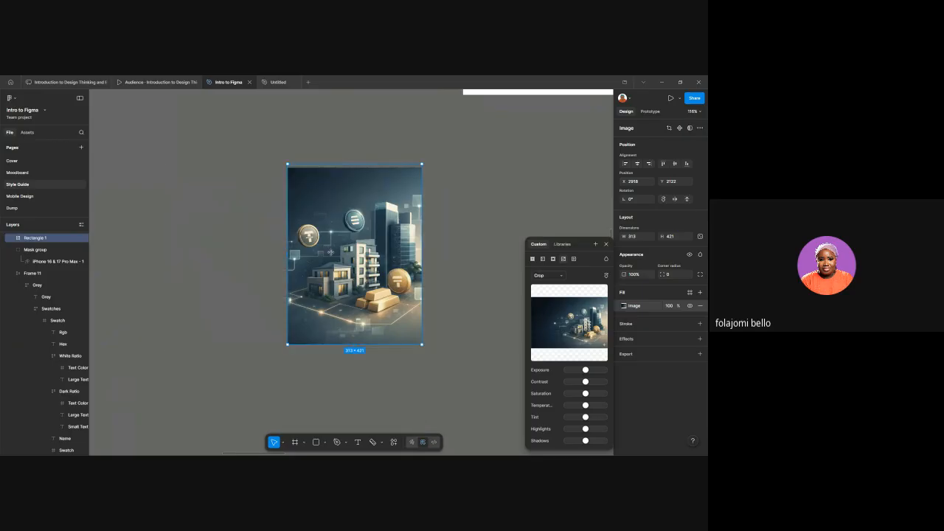
mouse_move(331, 251)
mouse_down()
mouse_move(336, 258)
mouse_move(329, 254)
mouse_up()
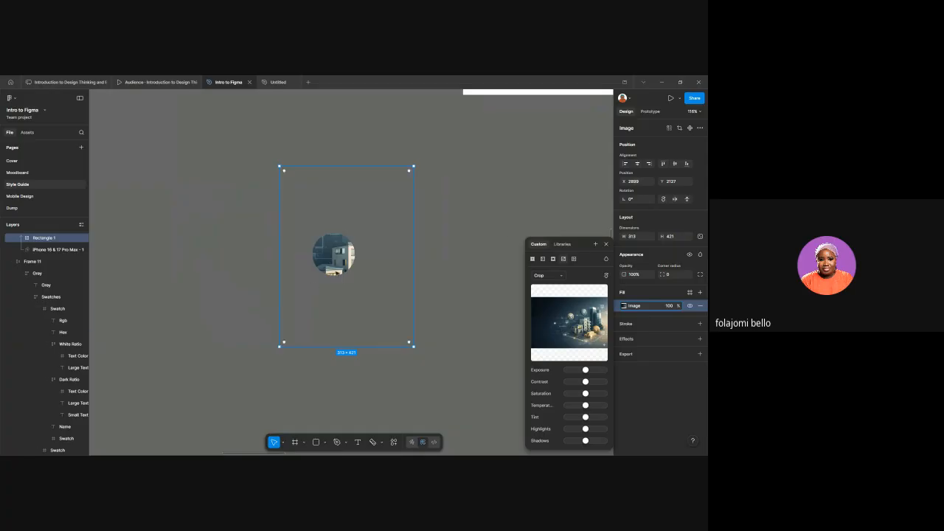
click(505, 237)
Step: Move the "I am a Lady" text to about X 3042, Y 2747
scroll(411, 280, down, 10)
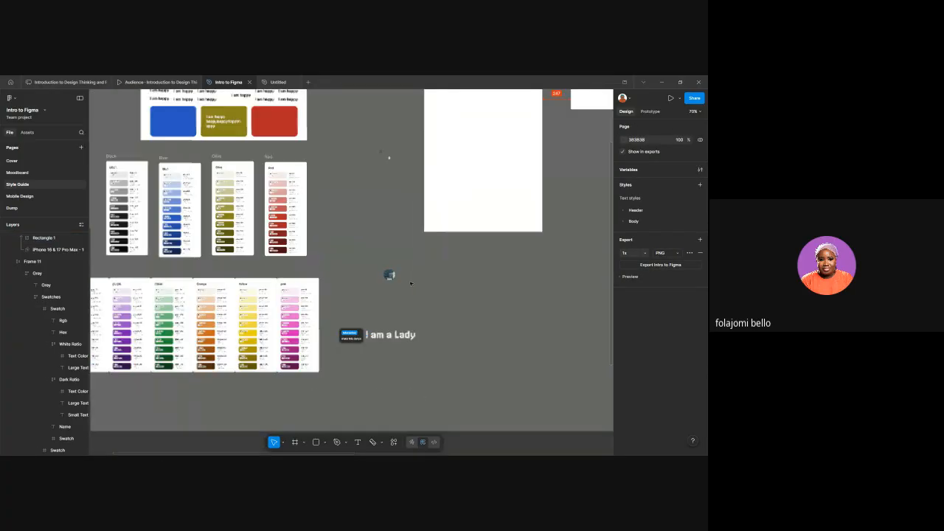
scroll(370, 268, down, 5)
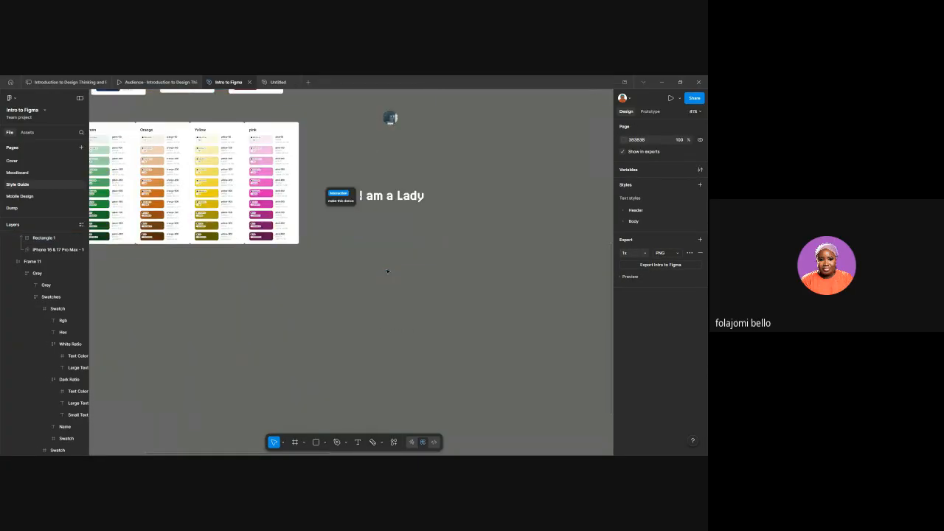
scroll(374, 207, up, 2)
scroll(375, 208, up, 3)
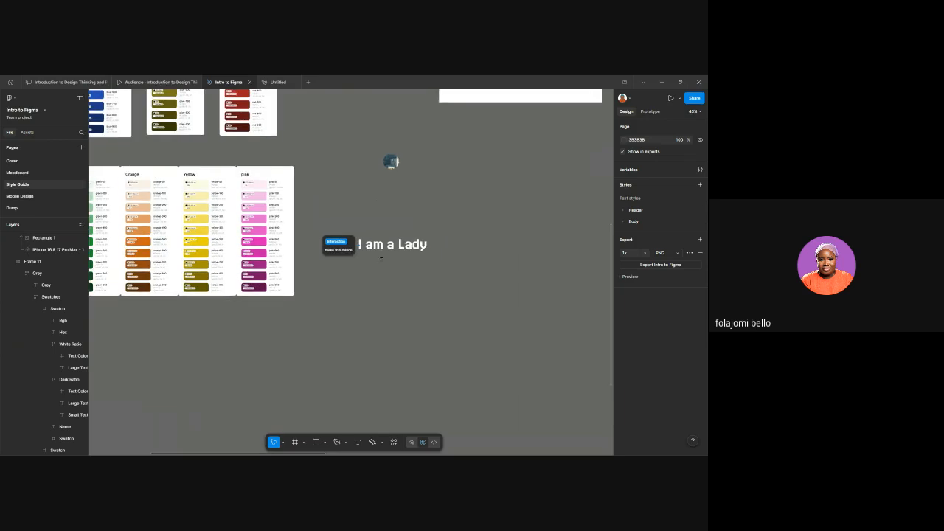
drag(380, 250, 415, 240)
scroll(413, 239, down, 1)
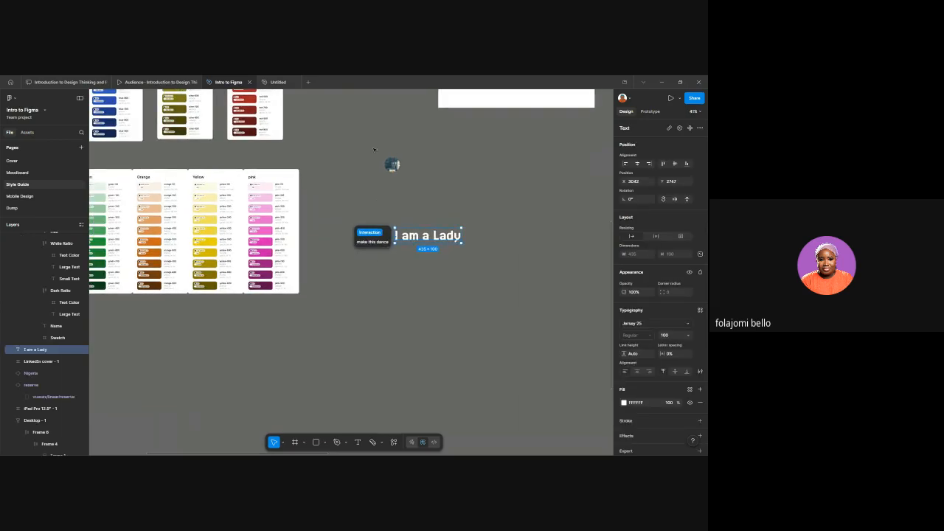
Step: Move the image rectangle out of the circular mask onto the "I am a Lady" text and widen it to about 460 × 421
click(392, 165)
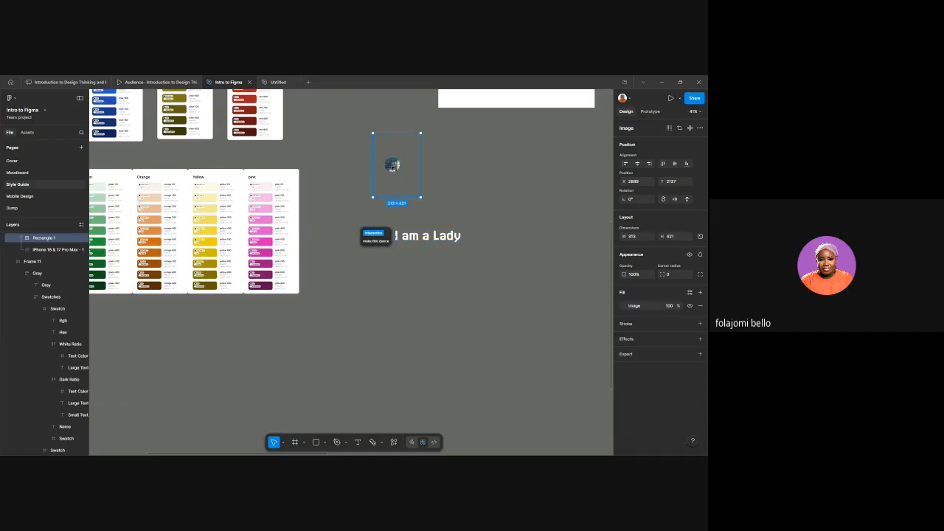
drag(391, 165, 436, 259)
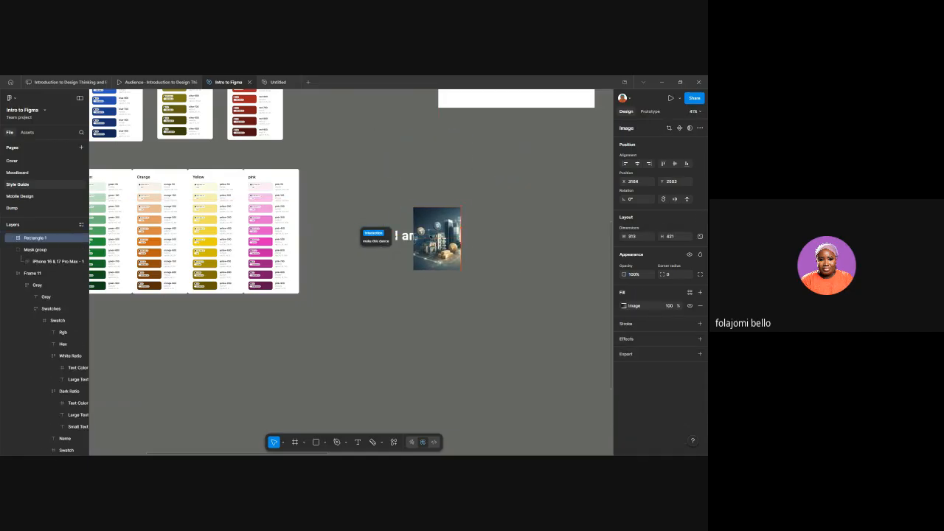
scroll(436, 258, up, 3)
scroll(414, 234, up, 3)
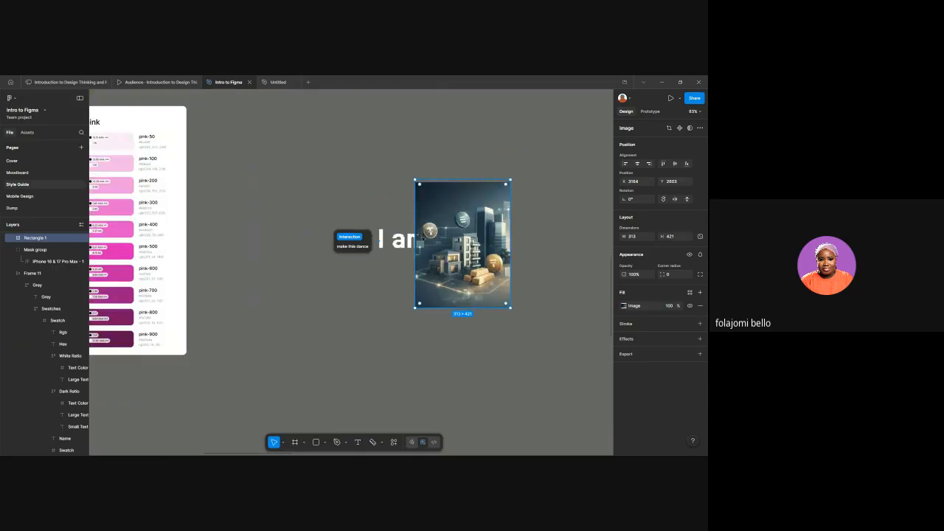
mouse_move(415, 251)
mouse_down()
mouse_move(369, 247)
mouse_move(431, 242)
mouse_up()
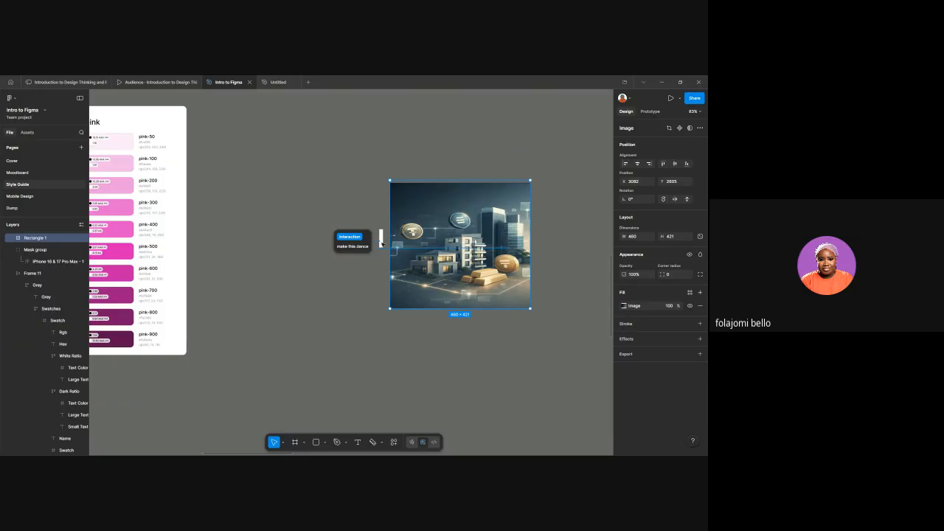
Step: Use the "I am a Lady" text as a mask for the image rectangle and clear the selection
shift+click(381, 241)
right_click(402, 249)
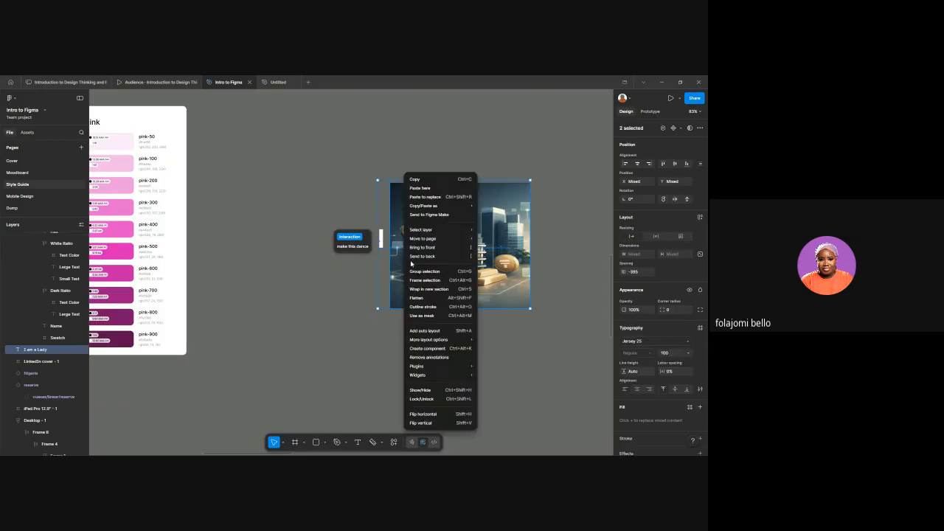
mouse_move(463, 339)
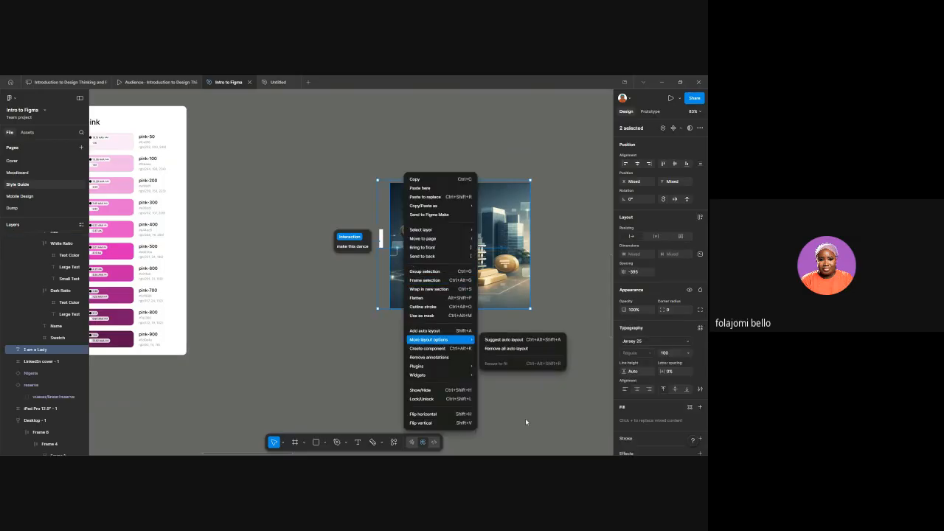
click(455, 315)
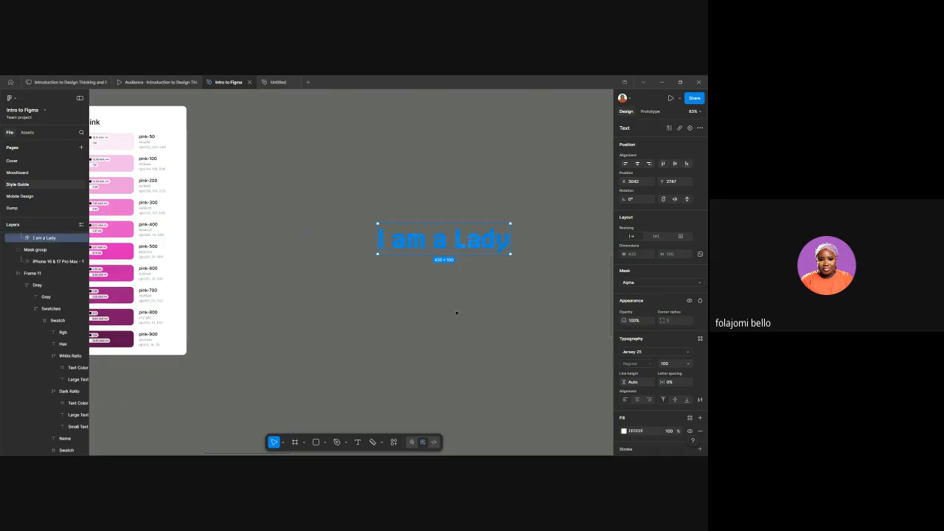
click(457, 312)
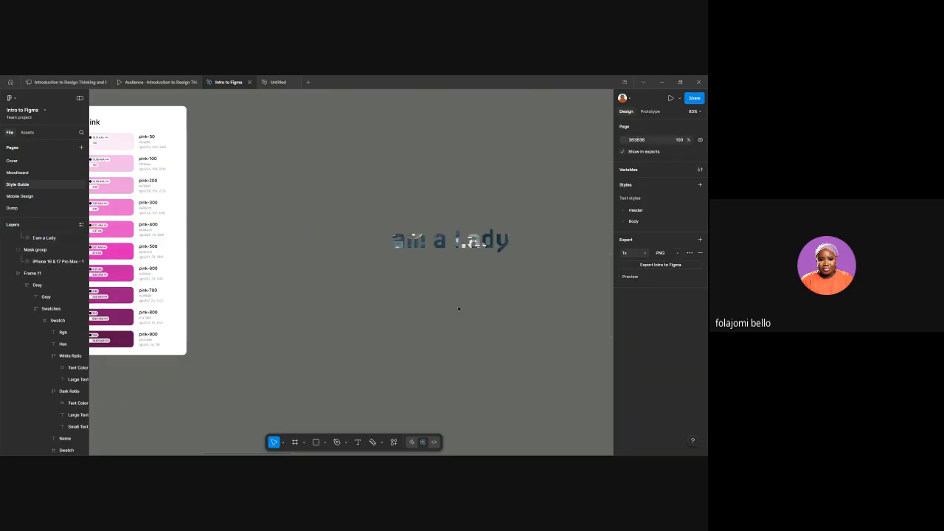
Step: Move the image rectangle inside the text mask to about X 3042, Y 2600, covering the whole "I am a Lady" text, and clear the selection
double_click(443, 249)
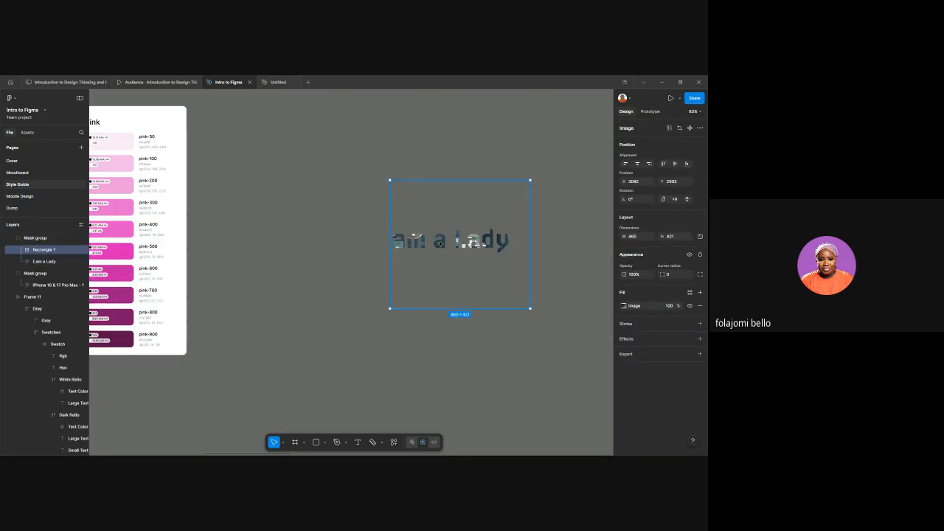
drag(440, 244, 428, 242)
click(461, 274)
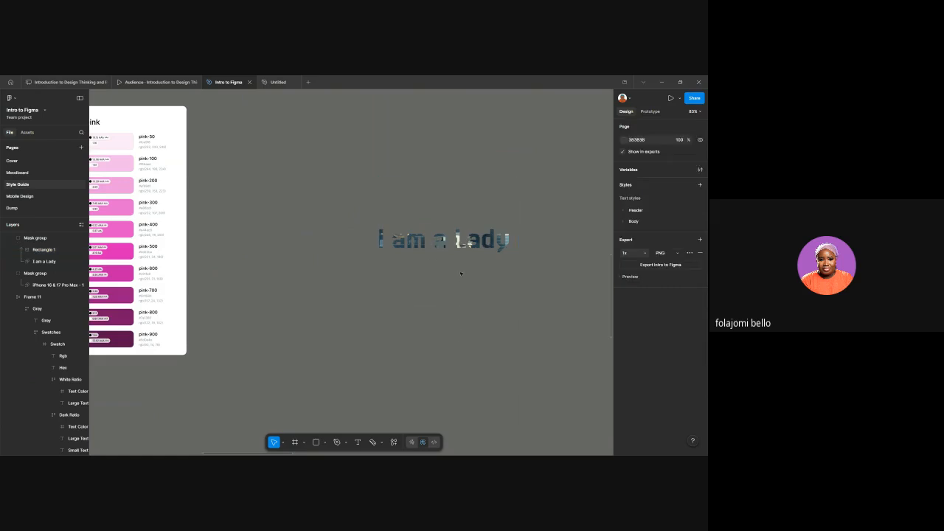
Step: Examine the masked "I am a Lady" text, its mask group and the image rectangle inside it
scroll(458, 273, up, 5)
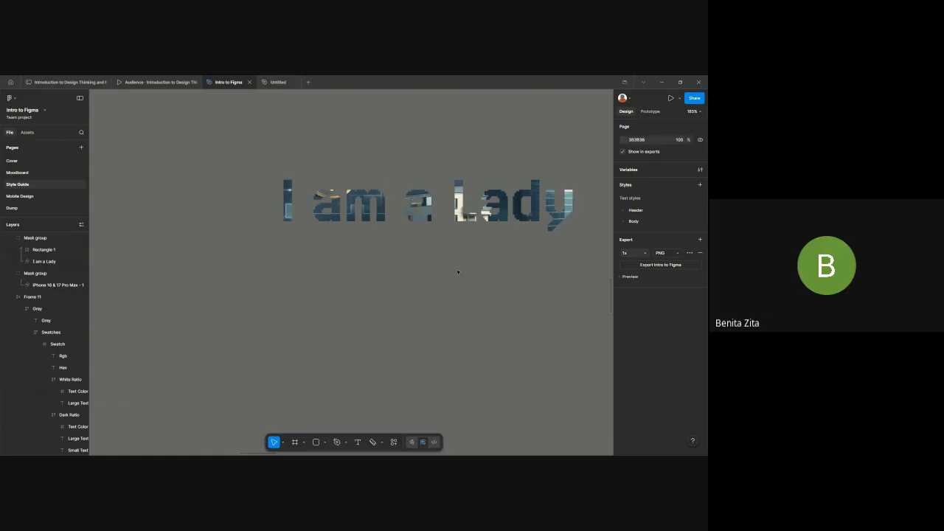
scroll(458, 272, up, 3)
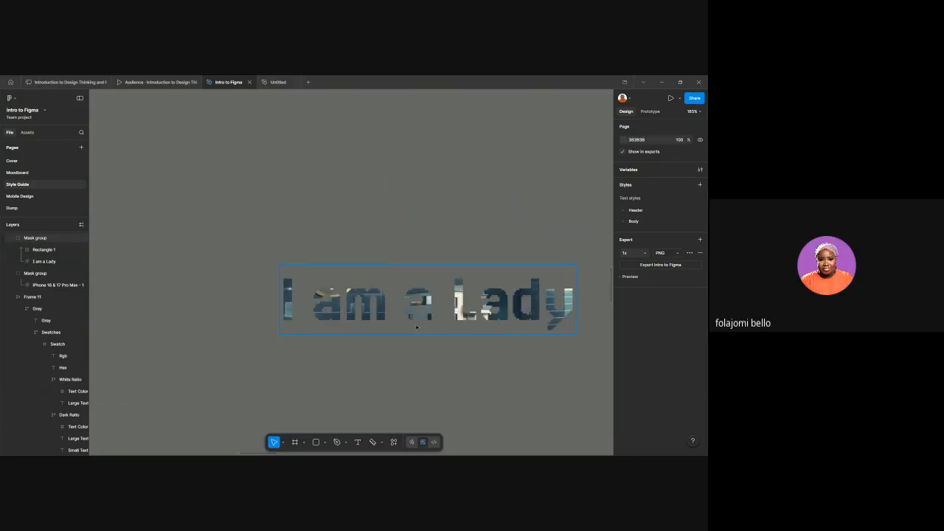
scroll(416, 327, right, 2)
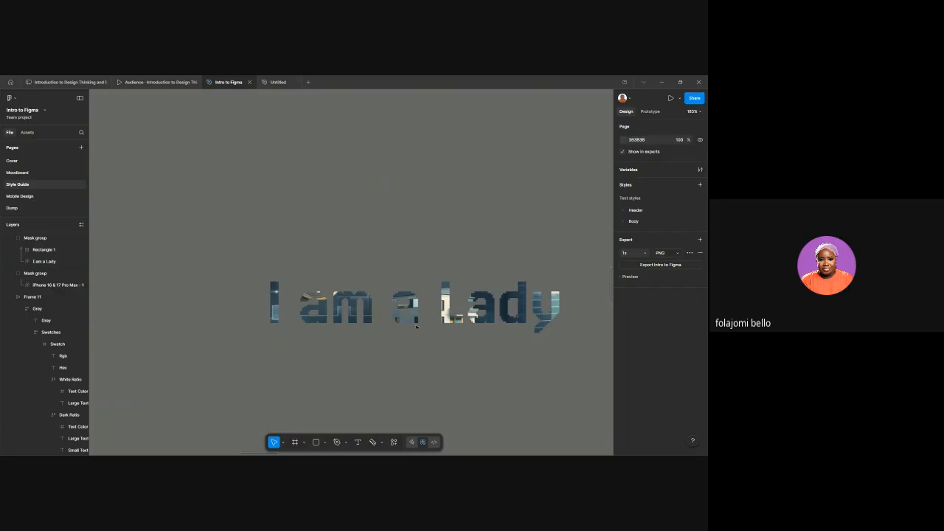
scroll(416, 327, down, 2)
click(421, 304)
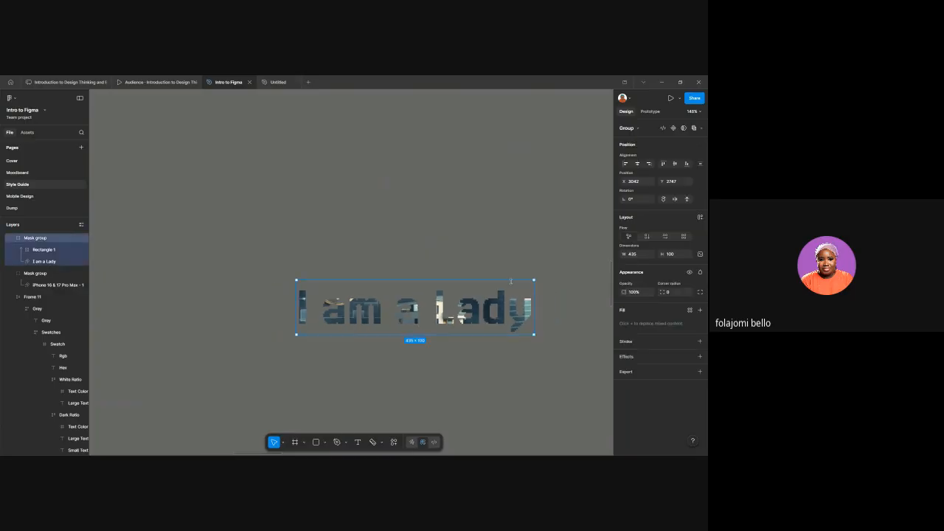
scroll(510, 282, down, 5)
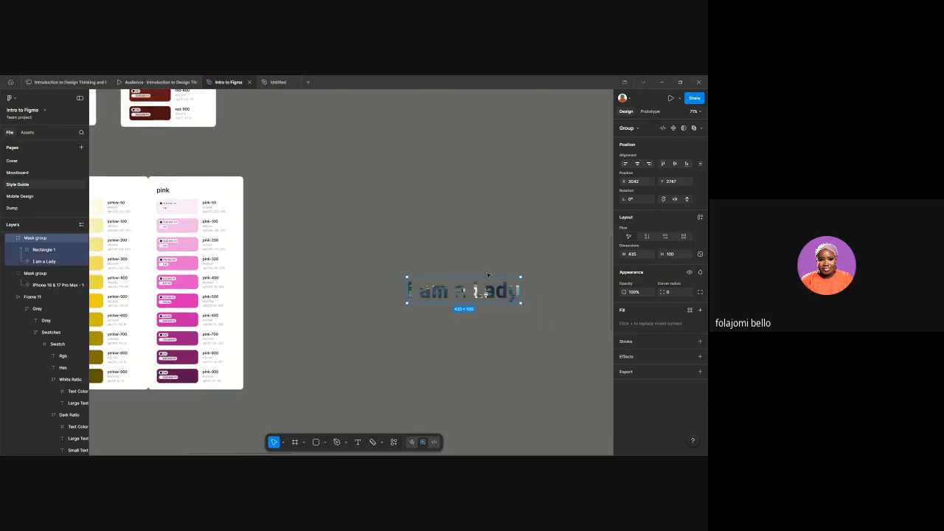
scroll(484, 279, down, 4)
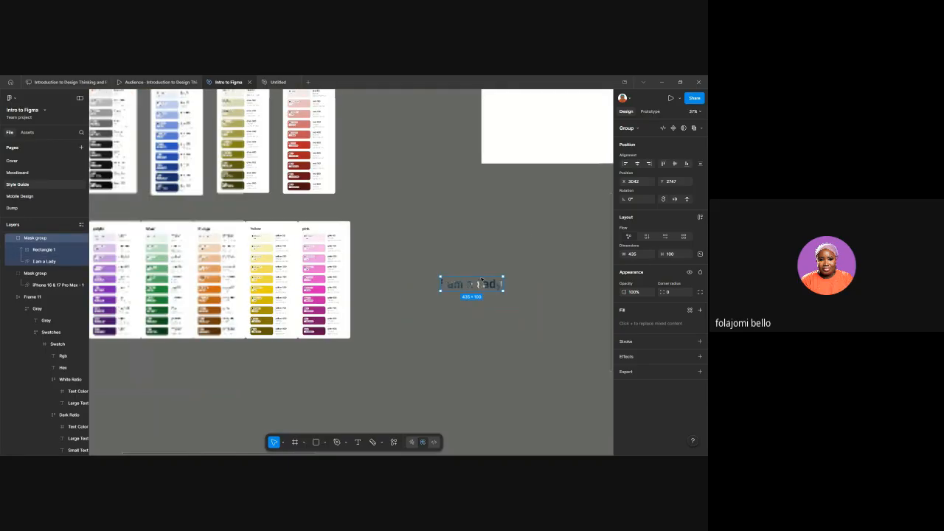
scroll(481, 281, right, 3)
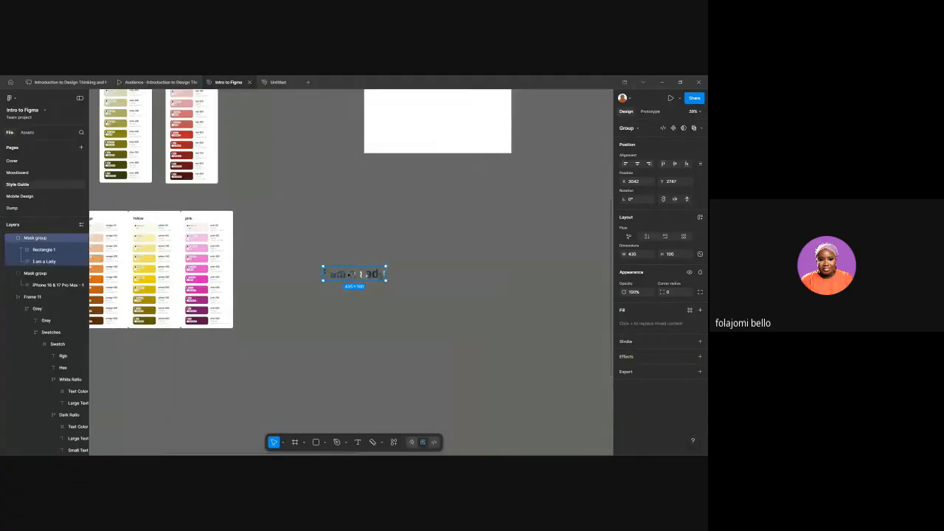
double_click(350, 274)
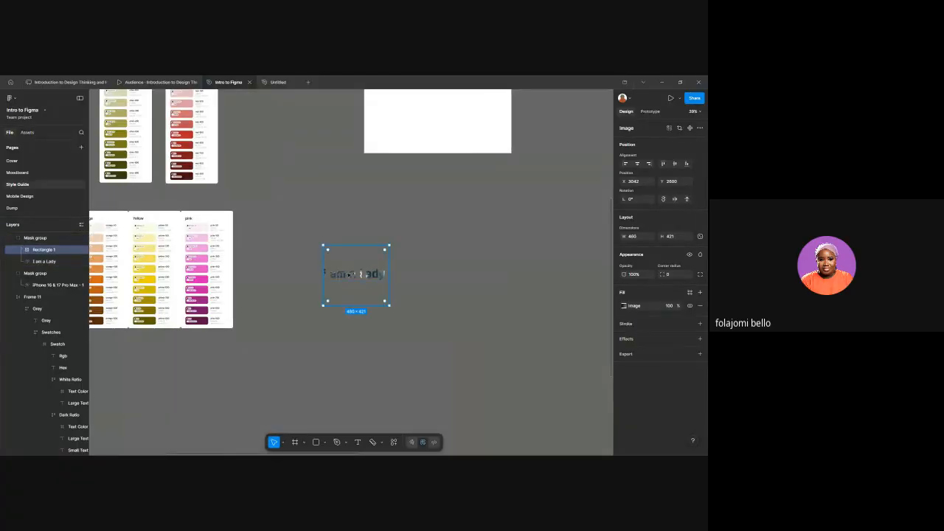
click(505, 211)
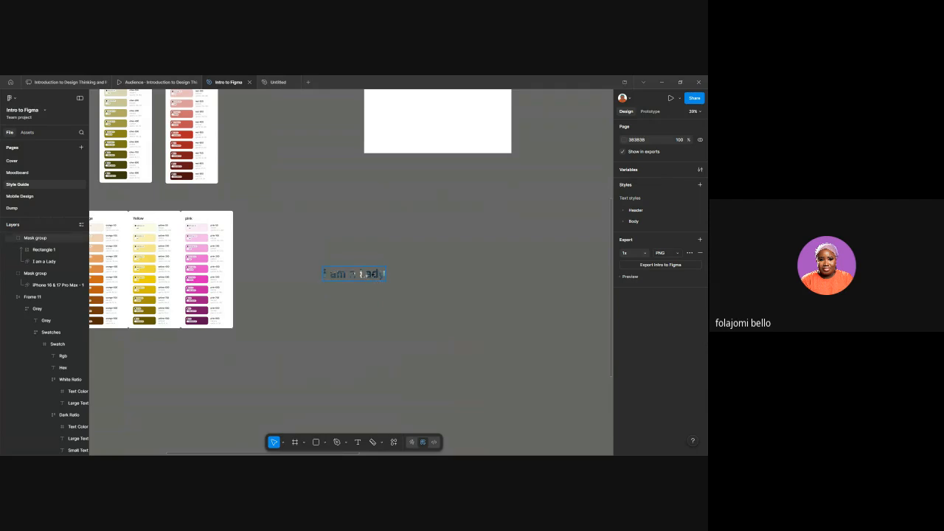
scroll(369, 274, up, 5)
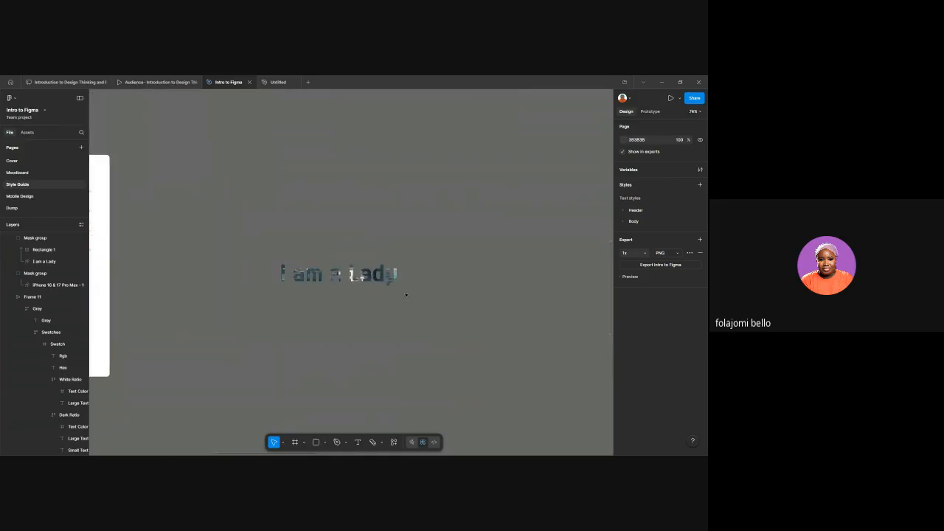
Step: Ungroup the circular mask group that holds the "iPhone 16 & 17 Pro Max - 1" frame and clear the selection
scroll(405, 295, down, 10)
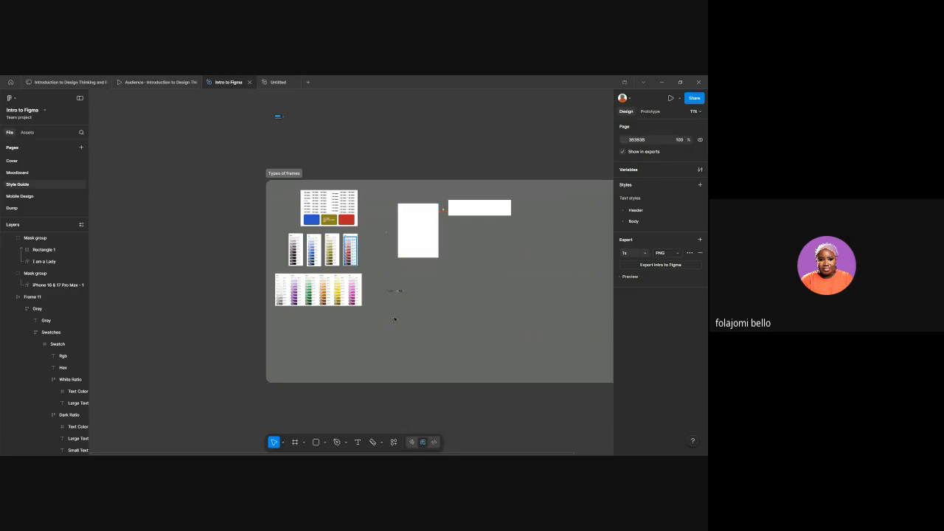
click(386, 272)
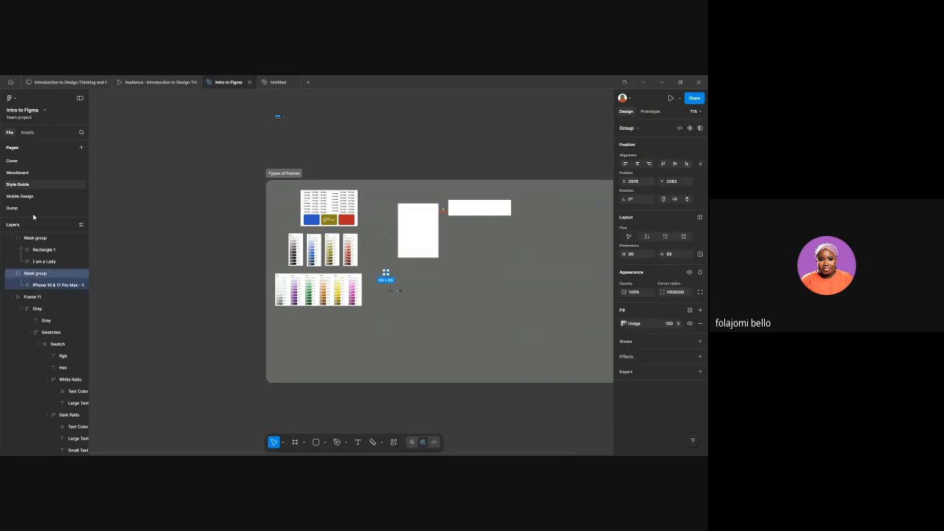
right_click(30, 277)
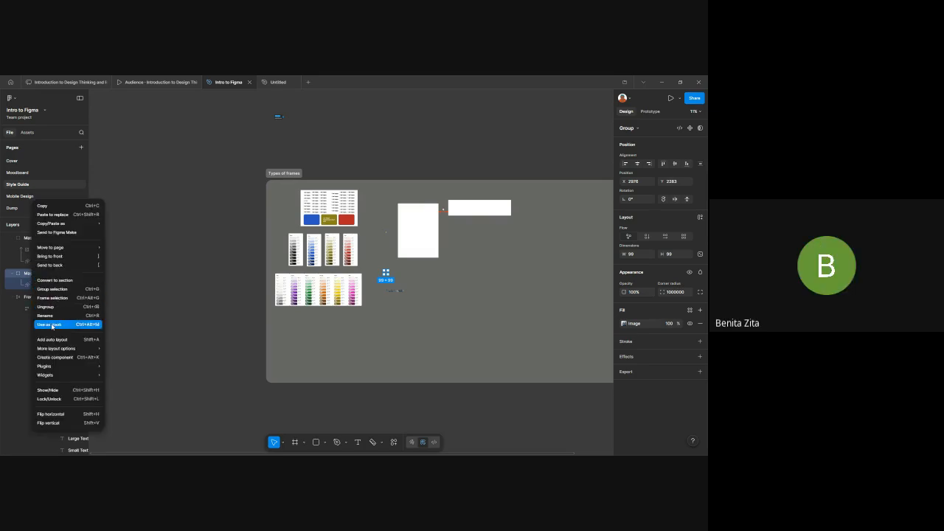
click(53, 309)
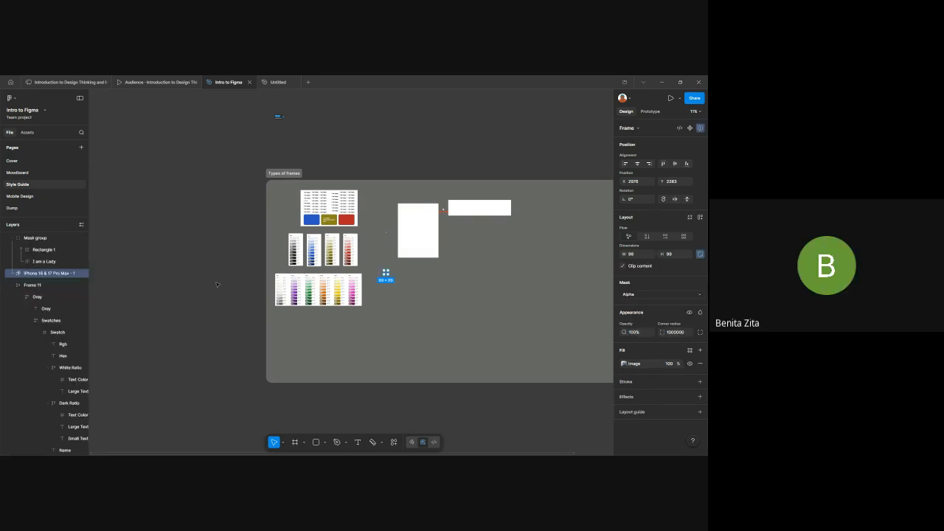
scroll(399, 282, up, 1)
scroll(399, 282, up, 1)
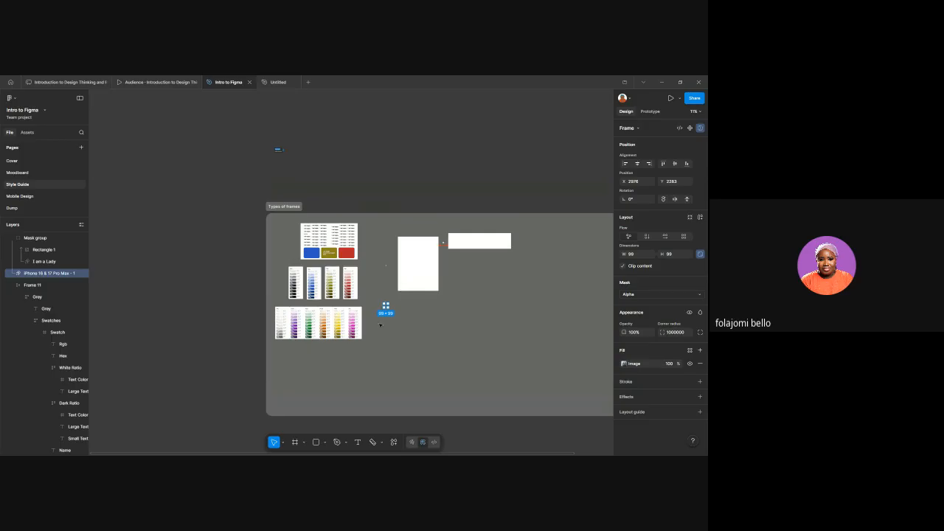
scroll(388, 320, up, 2)
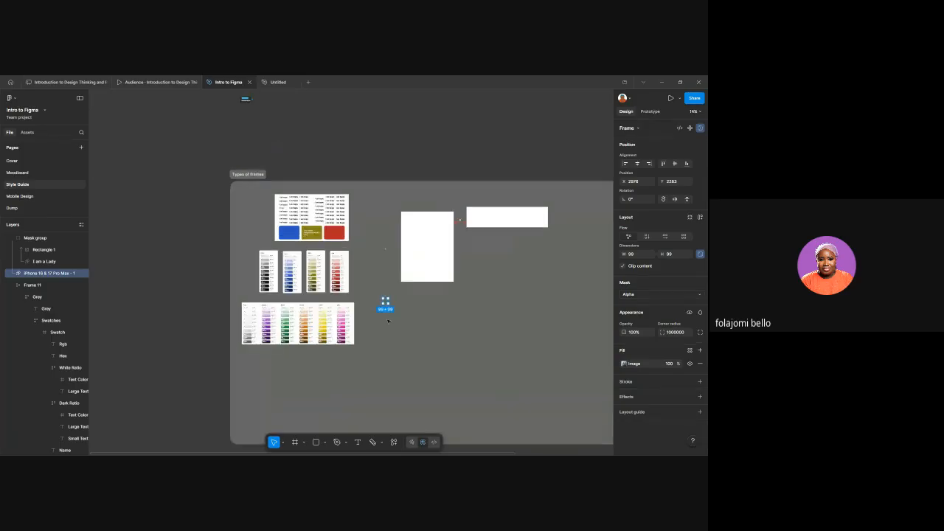
scroll(388, 319, up, 3)
click(453, 299)
scroll(452, 299, down, 3)
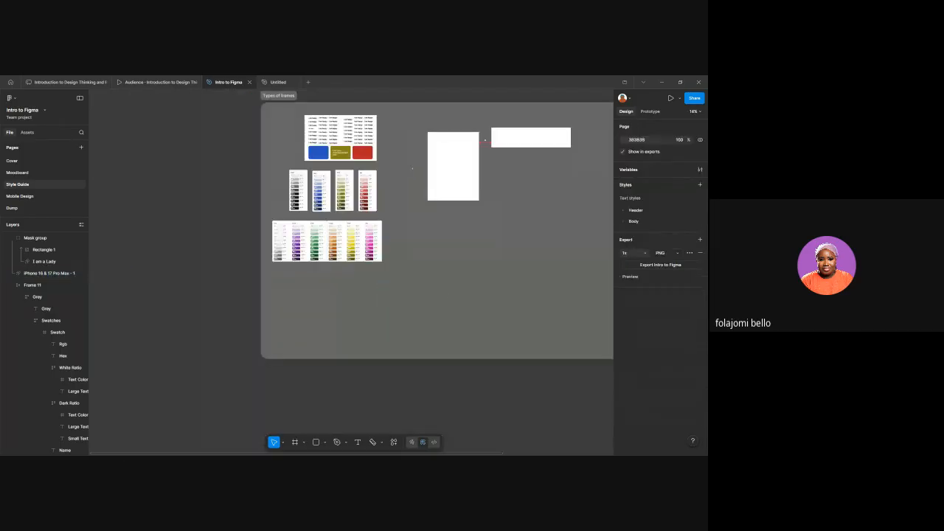